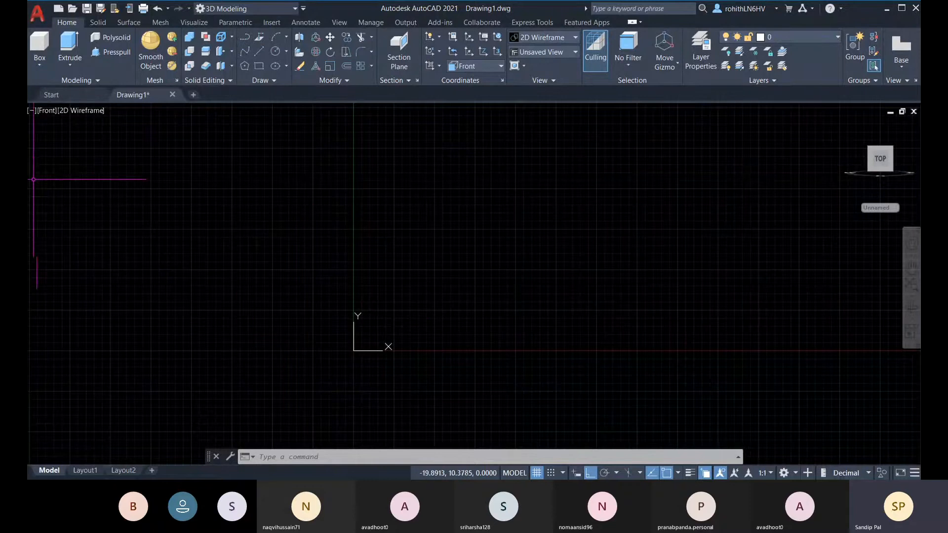
# - Switch the empty drawing to the SW Isometric view and set its coordinate system to World
pyautogui.click(38, 66)
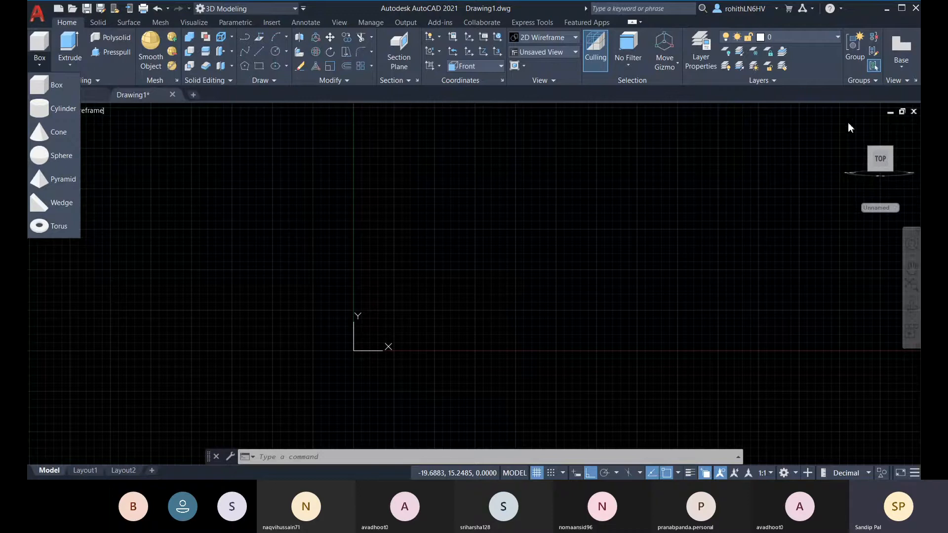
pyautogui.click(750, 191)
pyautogui.click(849, 126)
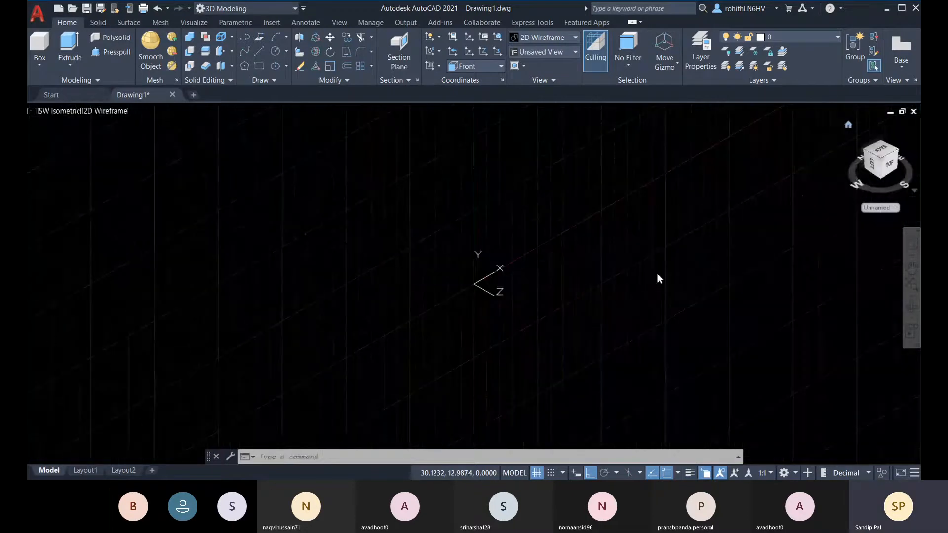
pyautogui.click(501, 65)
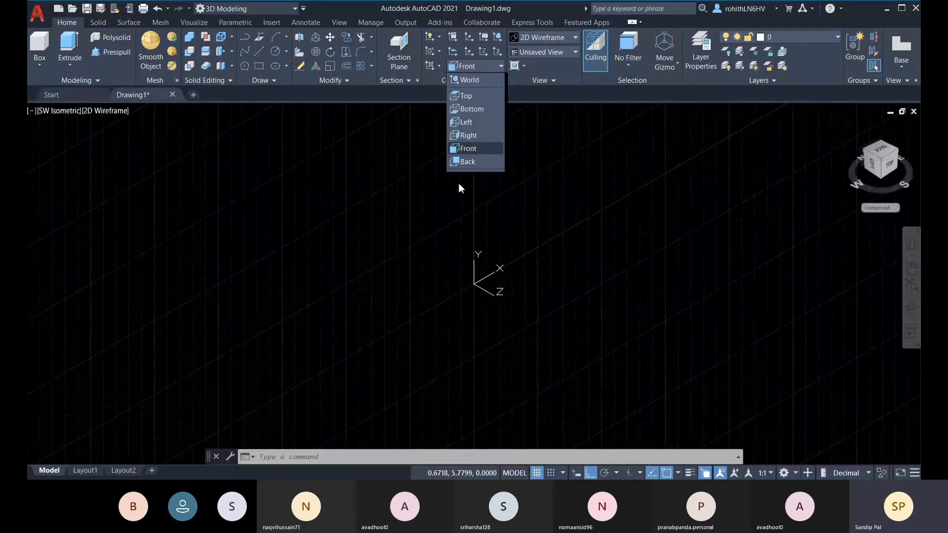
pyautogui.click(481, 81)
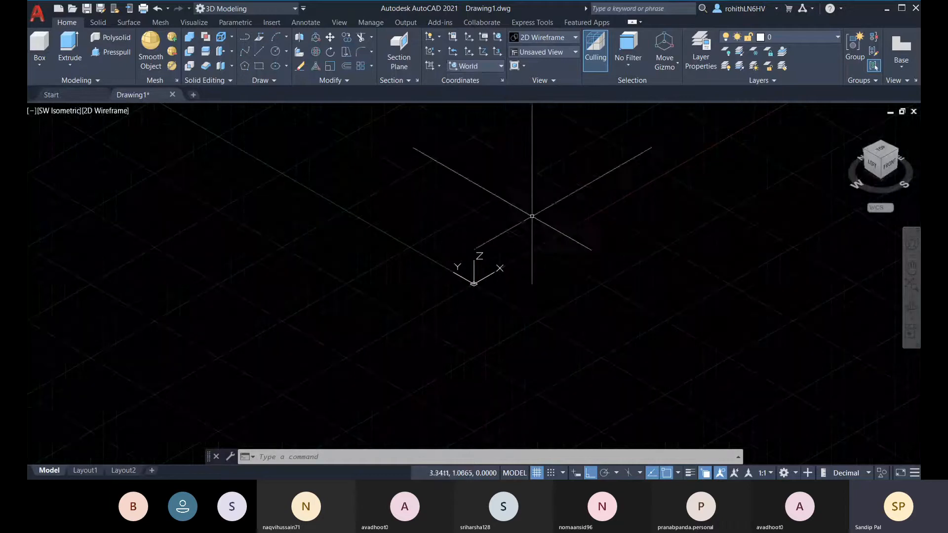
pyautogui.moveTo(529, 212); pyautogui.dragTo(485, 328, button='middle')
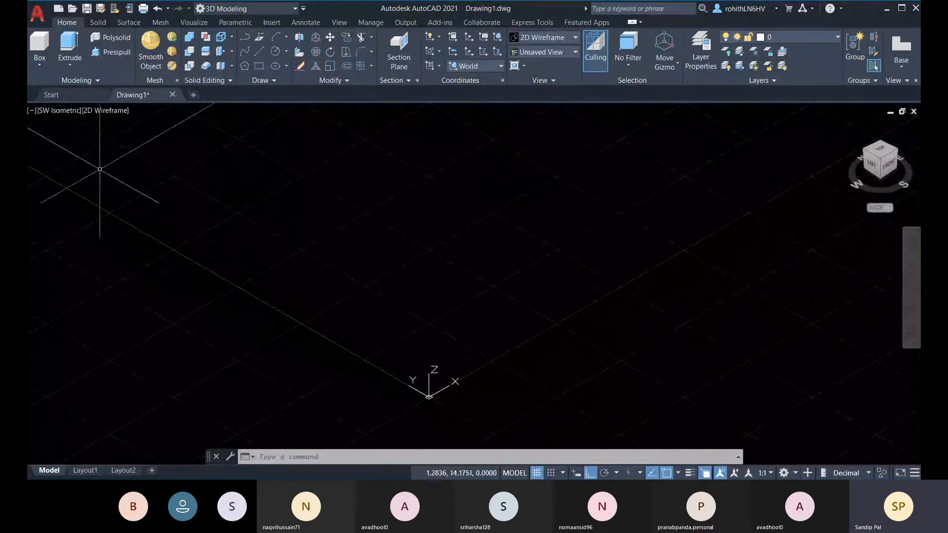
pyautogui.scroll(-4, 499, 292)
pyautogui.moveTo(500, 301); pyautogui.dragTo(485, 348, button='middle')
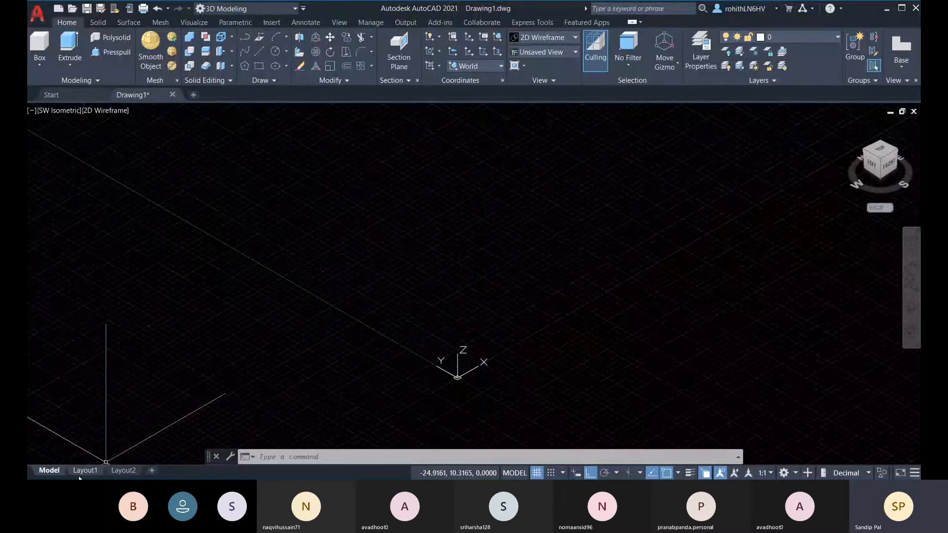
# - Open the PRACTISE TEST-1 drawing with the floor plan and 3D house from the recent documents
pyautogui.click(60, 94)
pyautogui.scroll(-2, 456, 298)
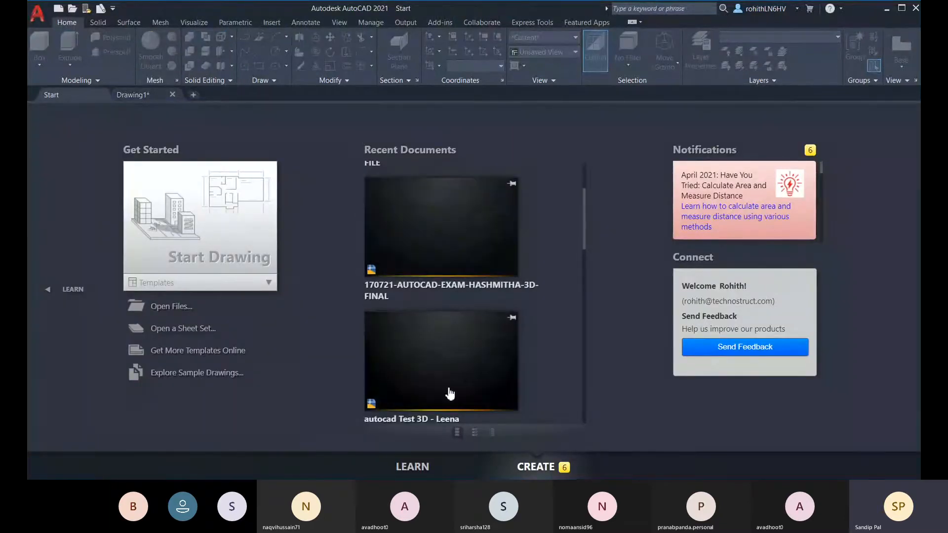
pyautogui.scroll(1, 449, 393)
pyautogui.scroll(-3, 468, 345)
pyautogui.scroll(-6, 471, 340)
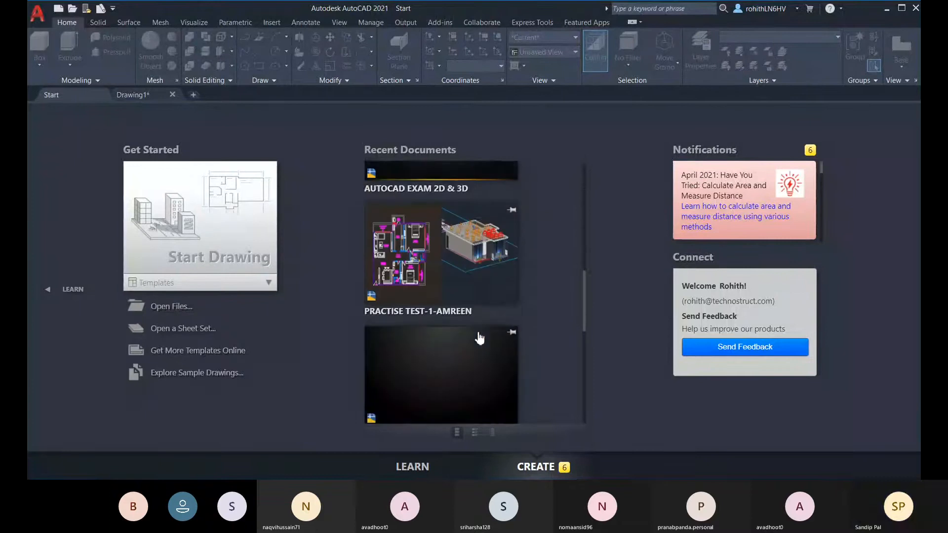
pyautogui.scroll(-2, 474, 316)
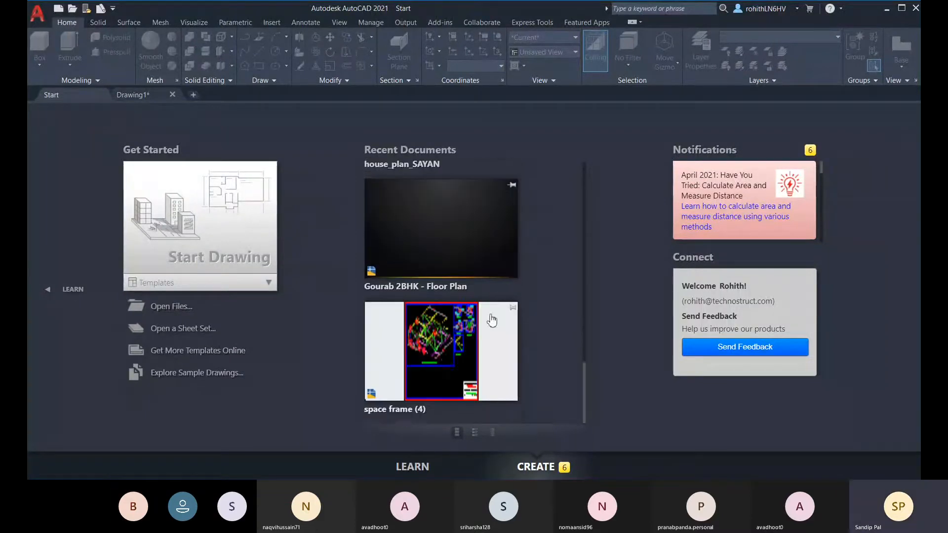
pyautogui.scroll(8, 476, 375)
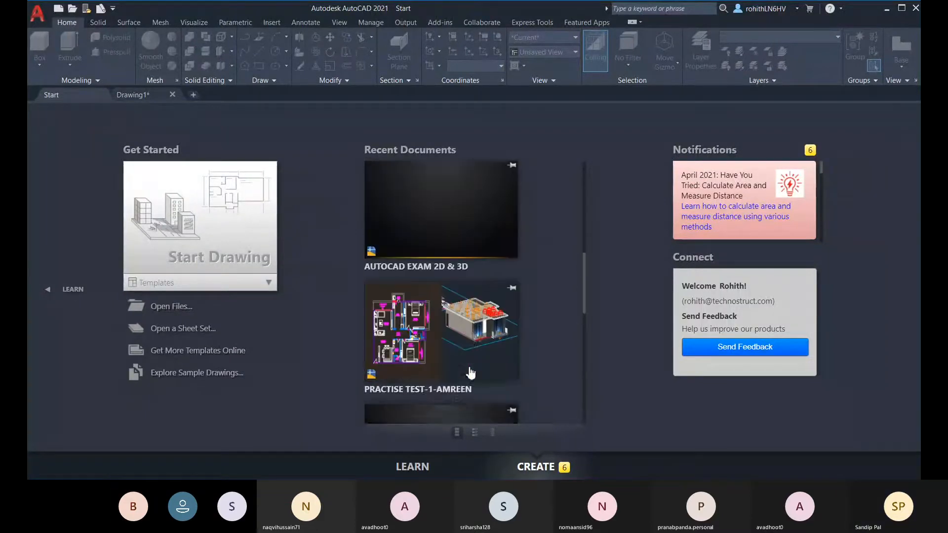
pyautogui.scroll(-2, 403, 390)
pyautogui.click(434, 290)
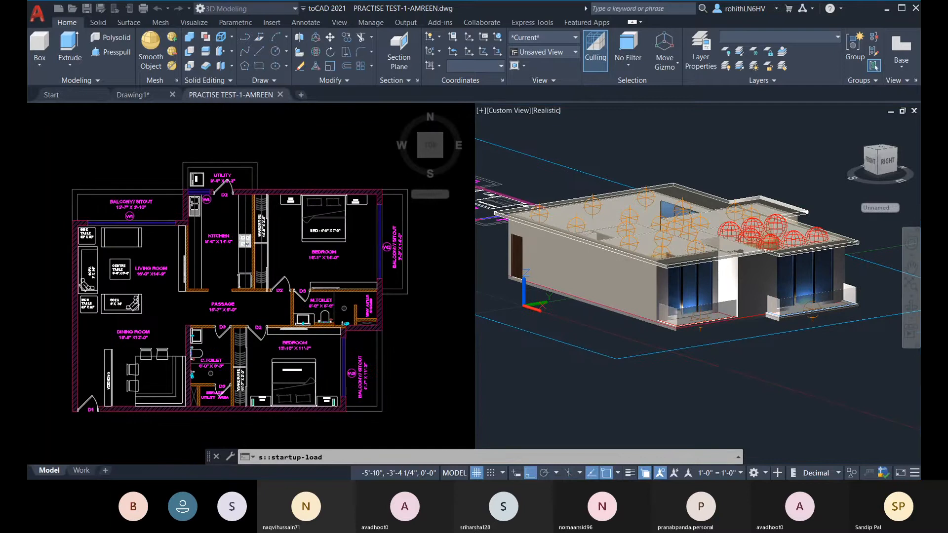
# - Maximize the viewport that shows the floor plan in Top view
pyautogui.click(437, 257)
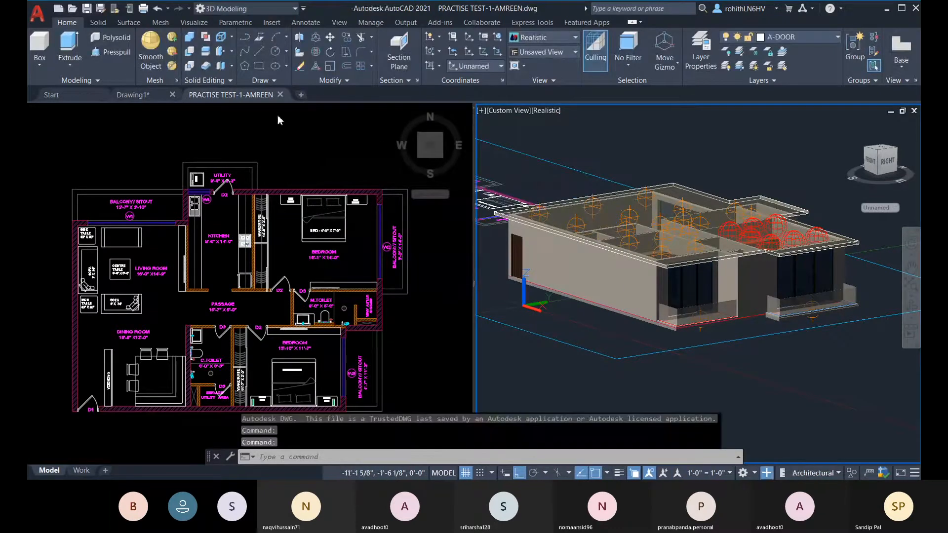
pyautogui.keyDown('shift'); pyautogui.moveTo(642, 321); pyautogui.dragTo(644, 320, button='middle'); pyautogui.keyUp('shift')
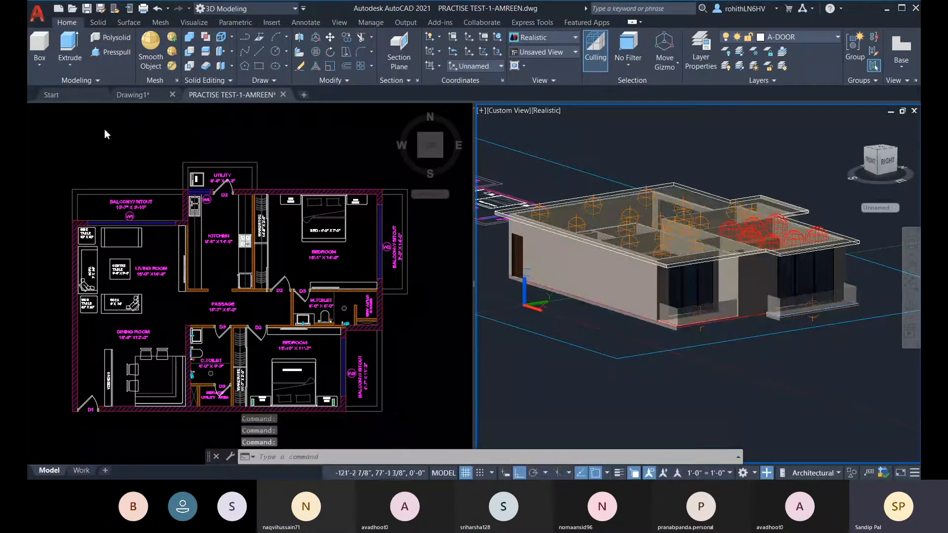
pyautogui.click(104, 131)
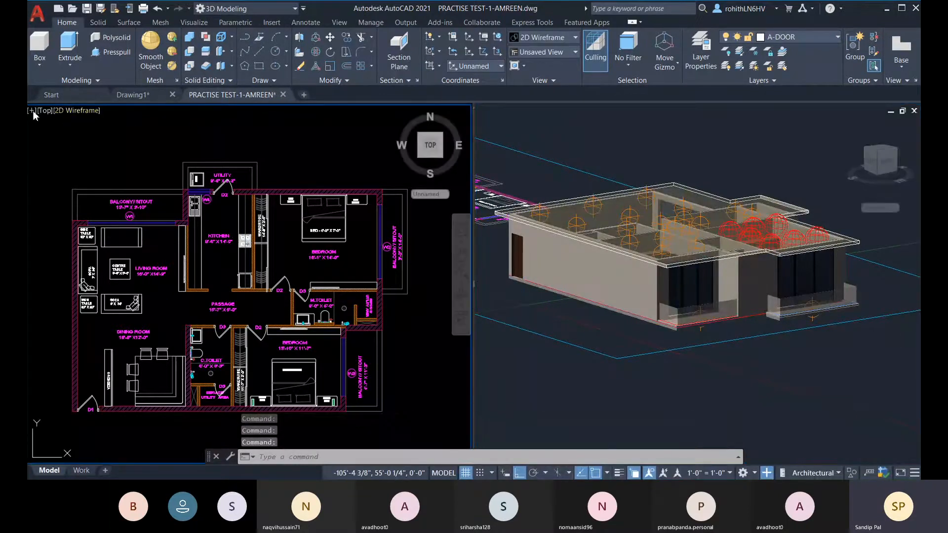
pyautogui.click(33, 111)
pyautogui.click(55, 120)
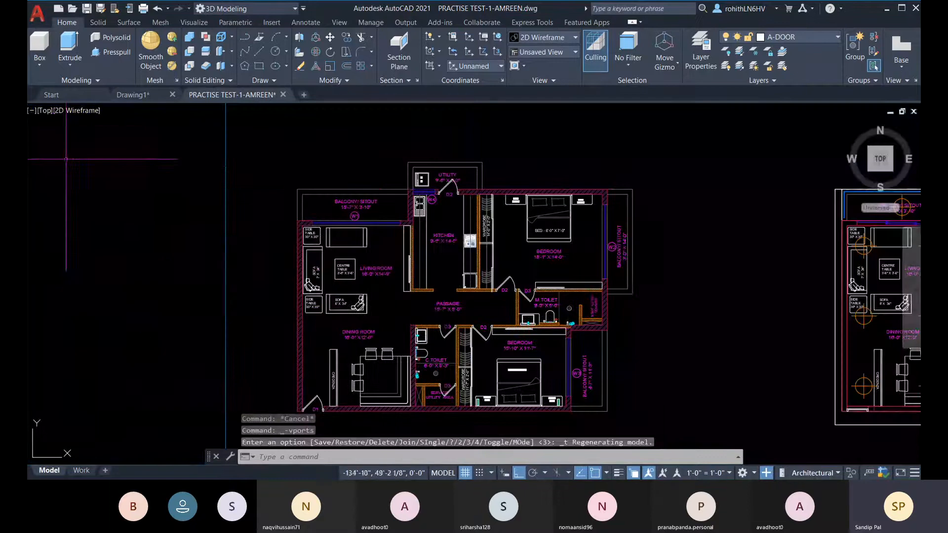
# - Change the maximized viewport to the home isometric view and apply the Realistic visual style
pyautogui.moveTo(693, 314); pyautogui.dragTo(580, 321, button='middle')
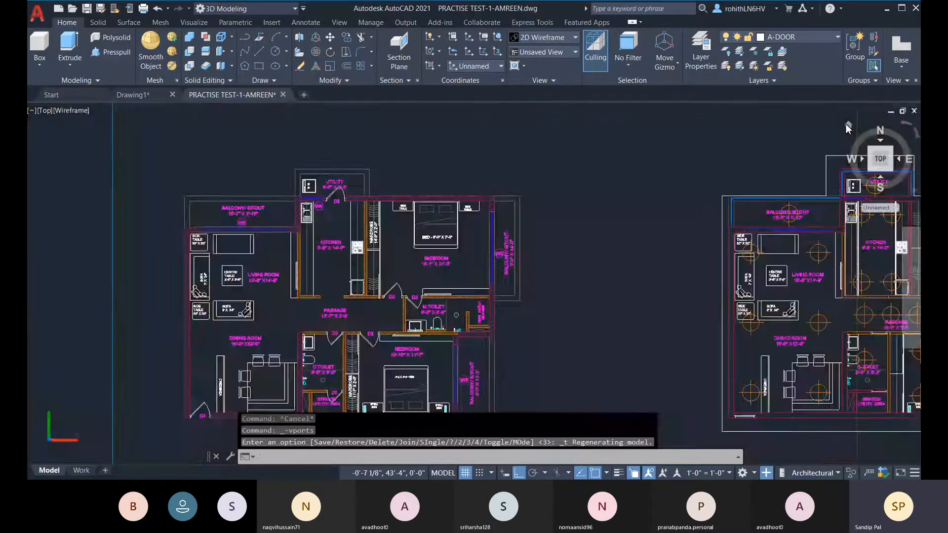
pyautogui.moveTo(847, 159); pyautogui.dragTo(833, 146)
pyautogui.click(94, 111)
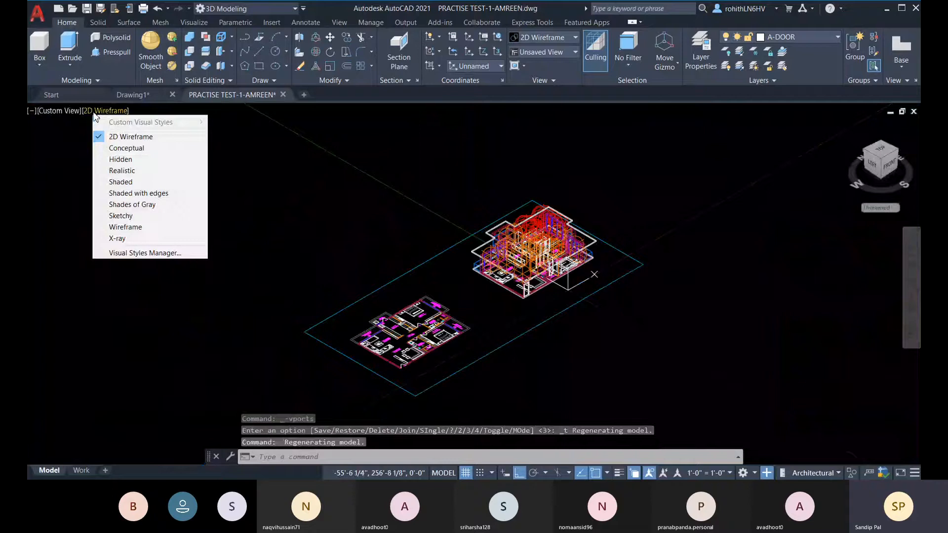
pyautogui.click(124, 170)
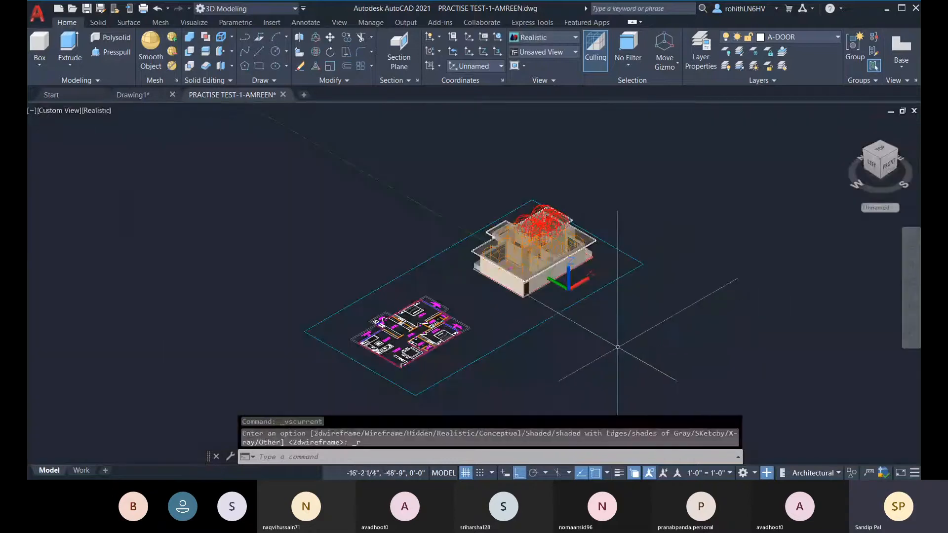
# - Examine the 3D house model from several angles, including its back, and the 2D floor plan beside it up close
pyautogui.moveTo(618, 347); pyautogui.dragTo(695, 313, button='middle')
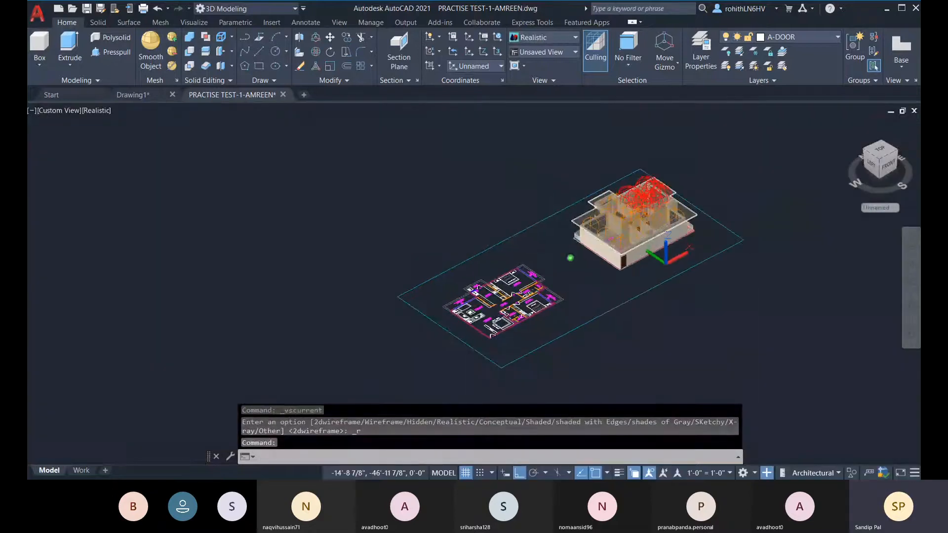
pyautogui.scroll(2, 691, 313)
pyautogui.scroll(2, 706, 318)
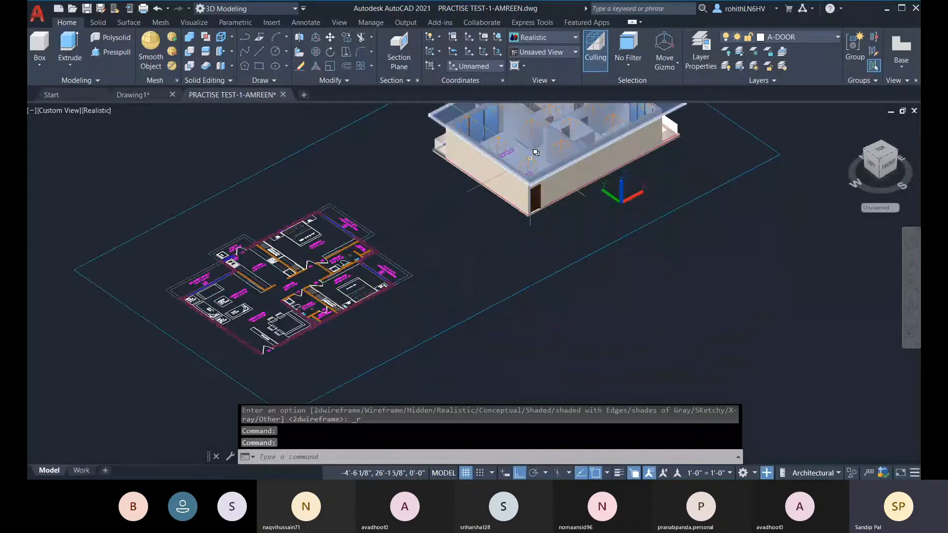
pyautogui.moveTo(677, 202); pyautogui.dragTo(670, 293, button='middle')
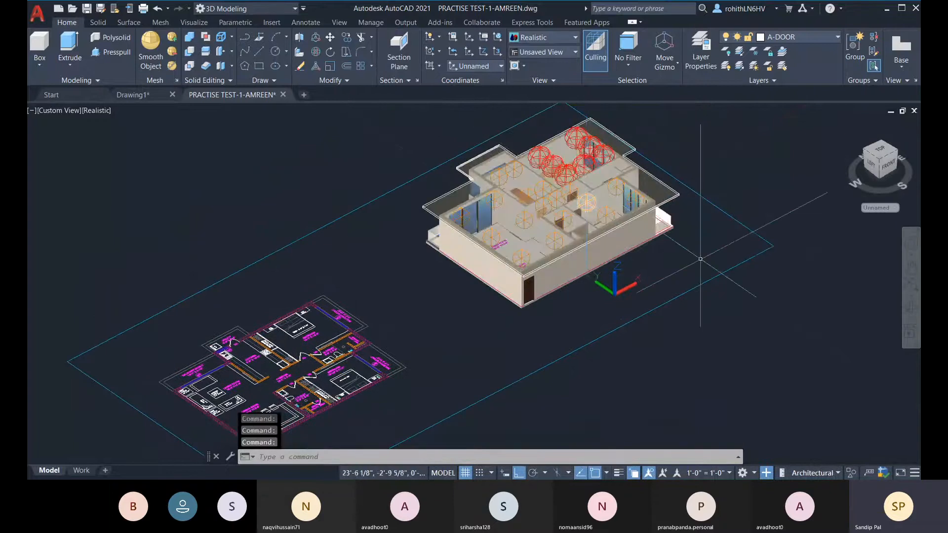
pyautogui.keyDown('shift'); pyautogui.moveTo(648, 297); pyautogui.dragTo(901, 295, button='middle'); pyautogui.keyUp('shift')
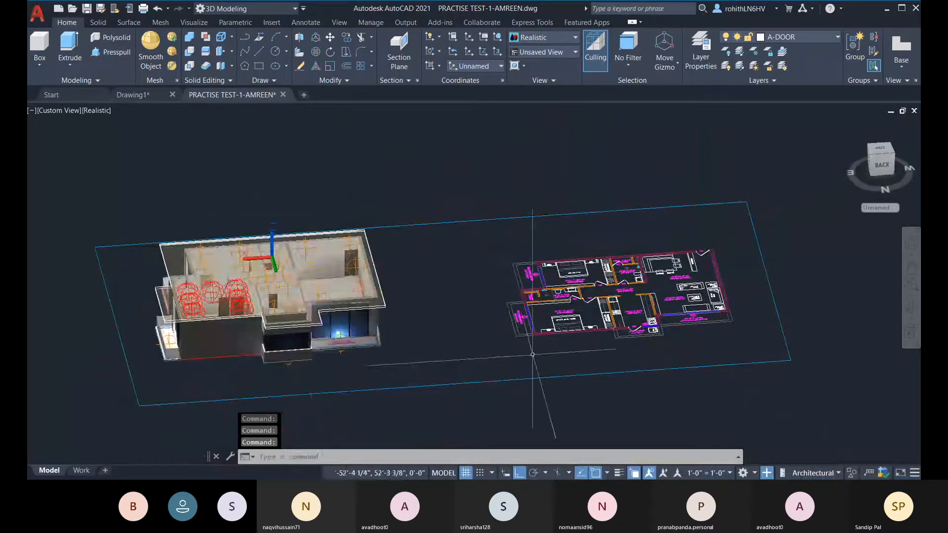
pyautogui.keyDown('shift'); pyautogui.moveTo(532, 354); pyautogui.dragTo(508, 329, button='middle'); pyautogui.keyUp('shift')
pyautogui.press('Escape')
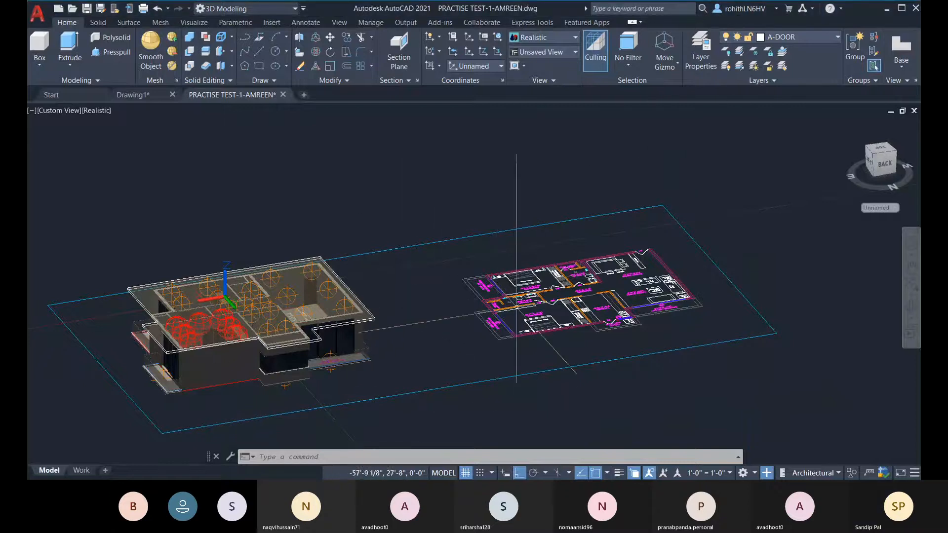
pyautogui.scroll(4, 530, 291)
pyautogui.moveTo(581, 297); pyautogui.dragTo(430, 299, button='middle')
pyautogui.scroll(2, 332, 343)
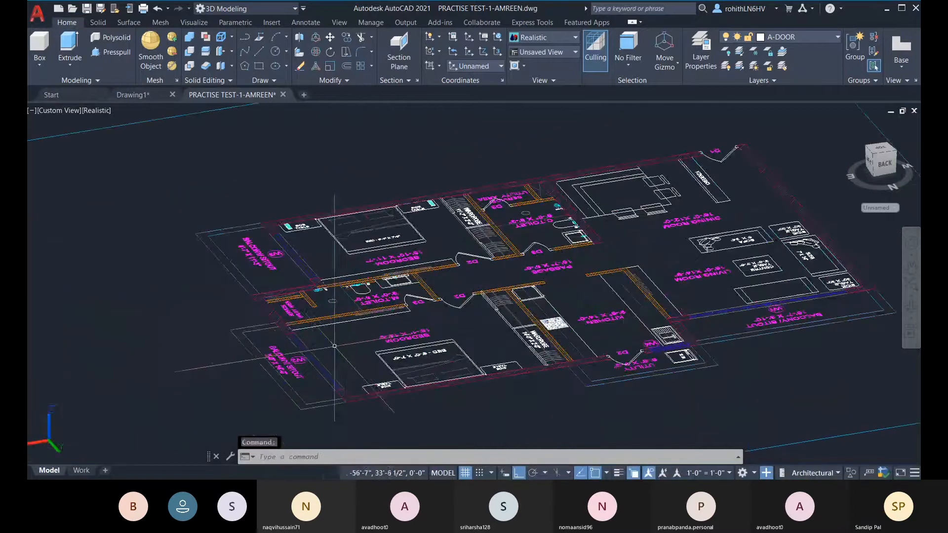
pyautogui.keyDown('shift'); pyautogui.moveTo(388, 366); pyautogui.dragTo(392, 371, button='middle'); pyautogui.keyUp('shift')
pyautogui.moveTo(253, 338); pyautogui.dragTo(250, 292, button='middle')
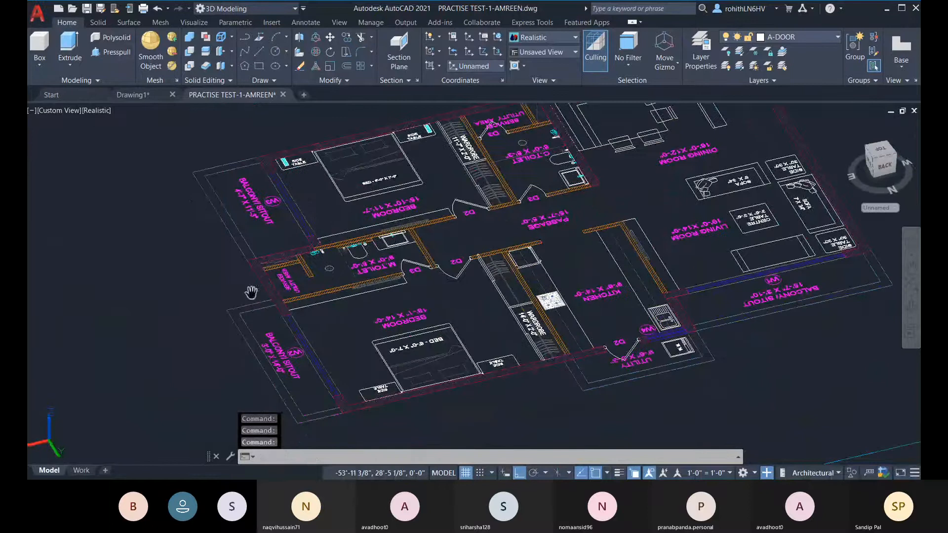
# - Start the Polysolid command for the floor plan walls and accept a height of 10'-0"
pyautogui.click(114, 38)
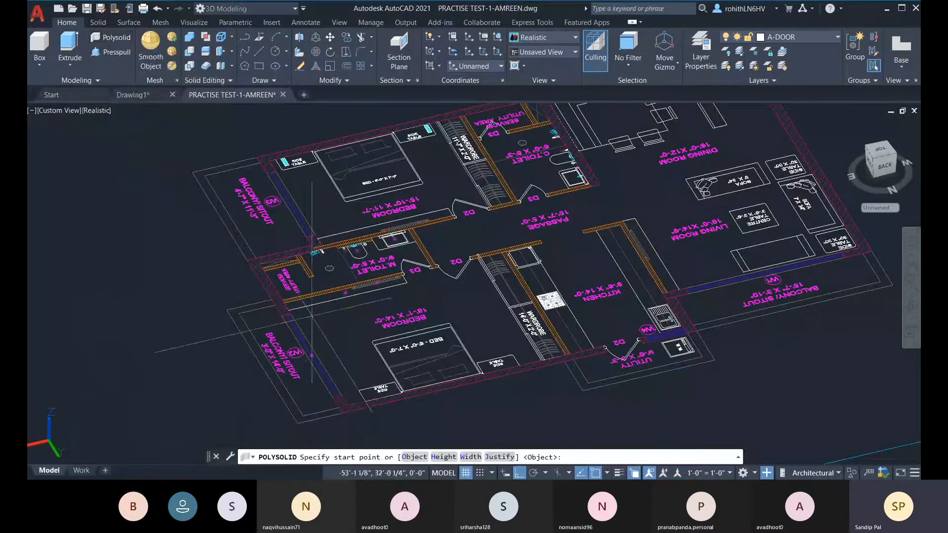
pyautogui.moveTo(454, 393); pyautogui.dragTo(425, 380, button='middle')
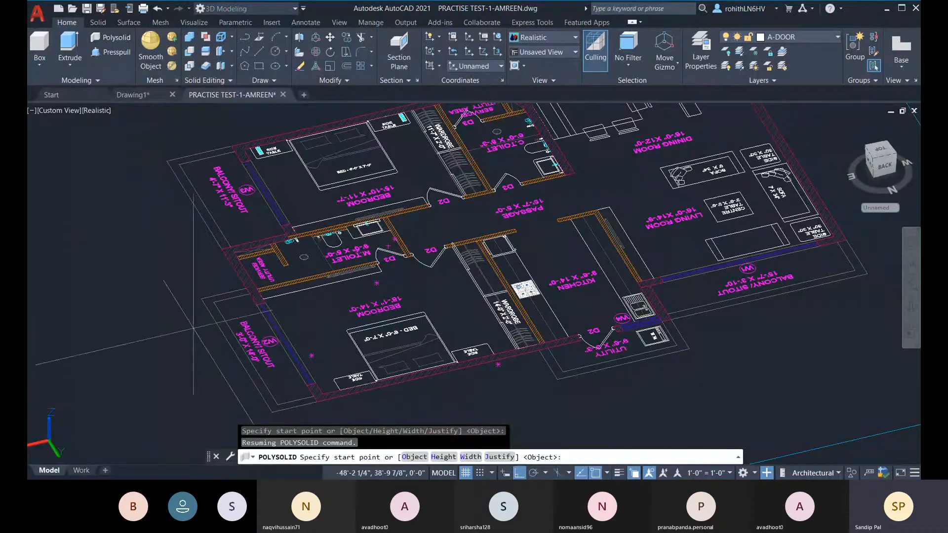
pyautogui.moveTo(240, 234); pyautogui.dragTo(240, 255, button='middle')
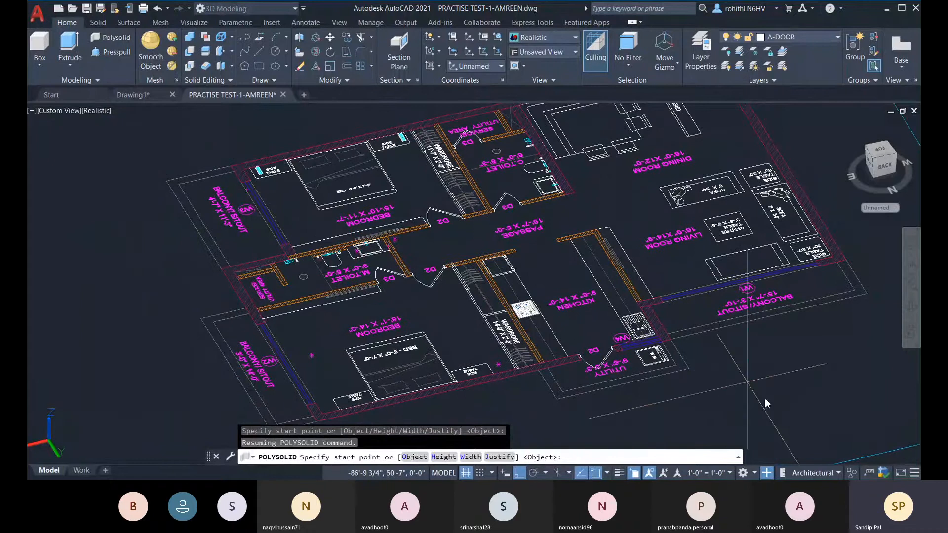
pyautogui.moveTo(410, 388); pyautogui.dragTo(403, 353, button='middle')
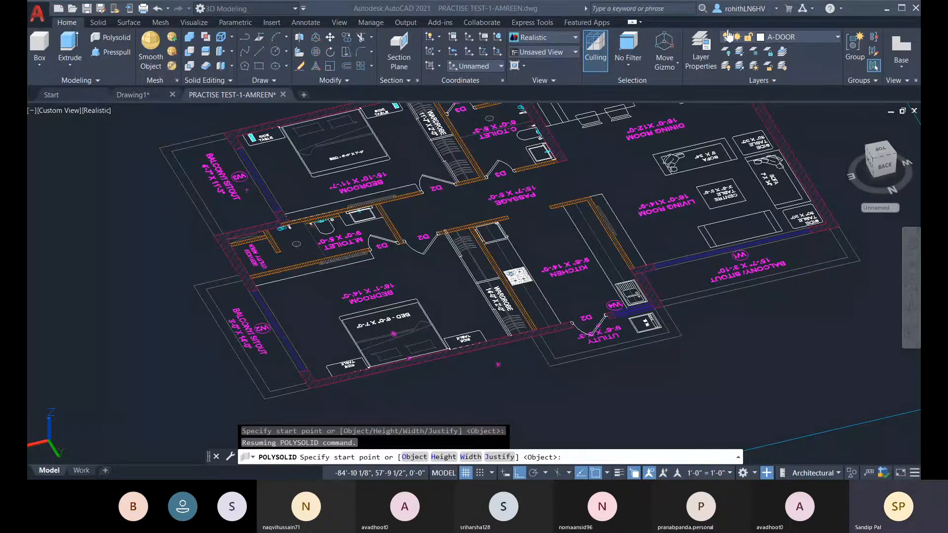
pyautogui.moveTo(602, 332); pyautogui.dragTo(528, 343, button='middle')
pyautogui.scroll(-5, 340, 363)
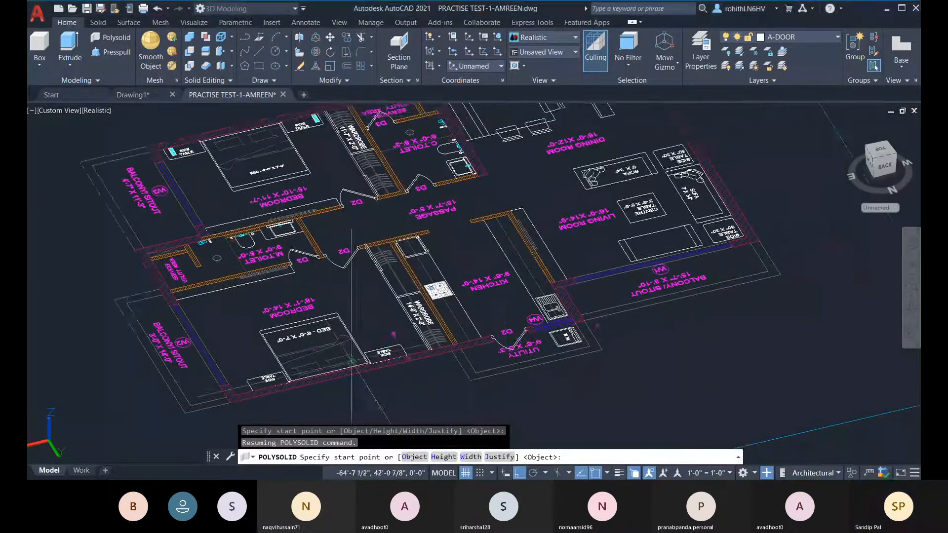
pyautogui.scroll(2, 360, 366)
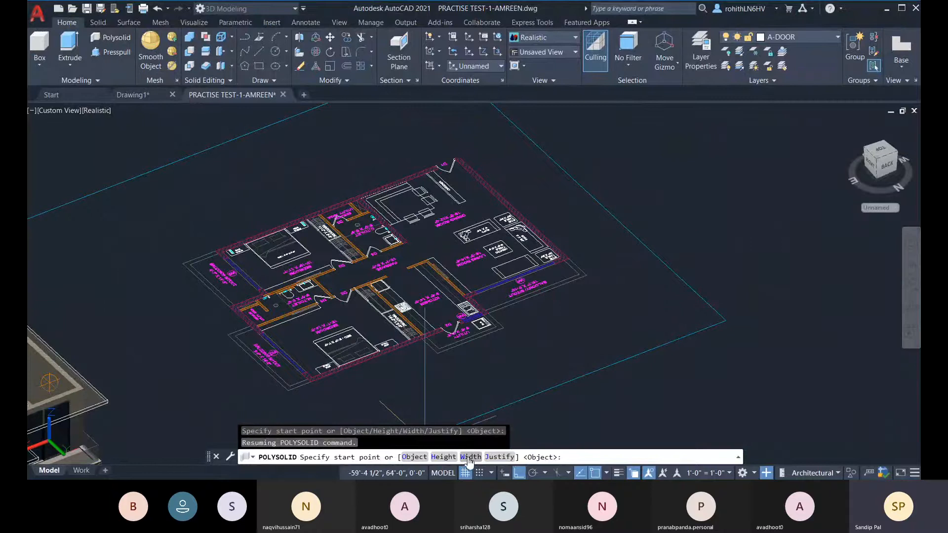
pyautogui.click(451, 457)
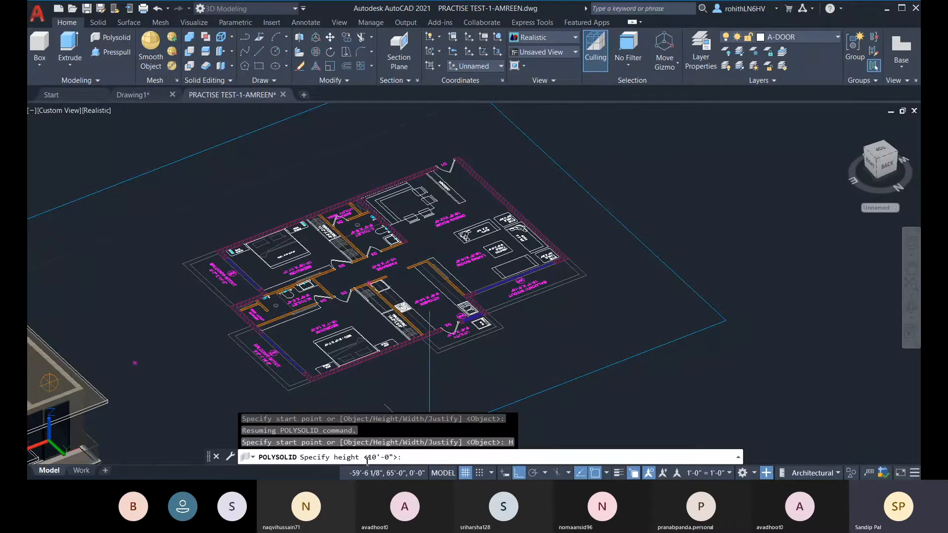
pyautogui.press('Return')
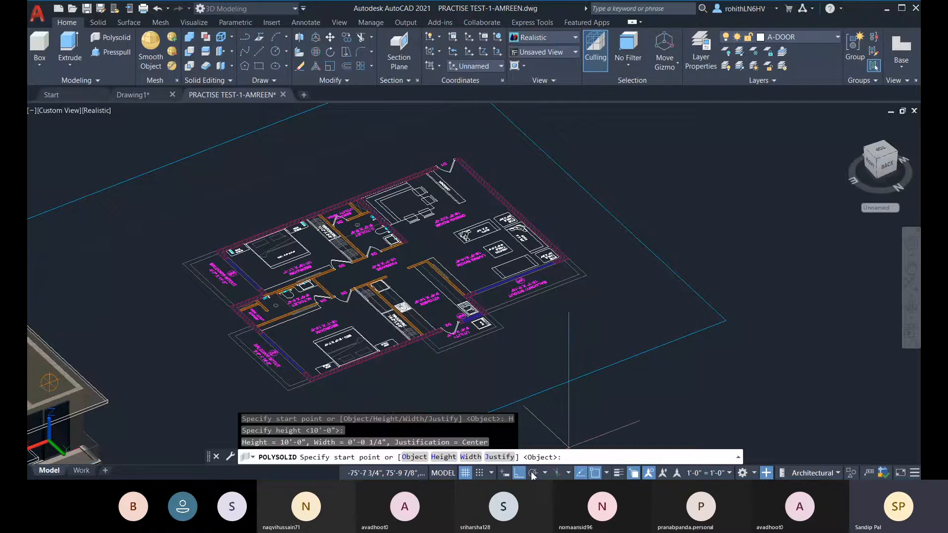
pyautogui.click(467, 456)
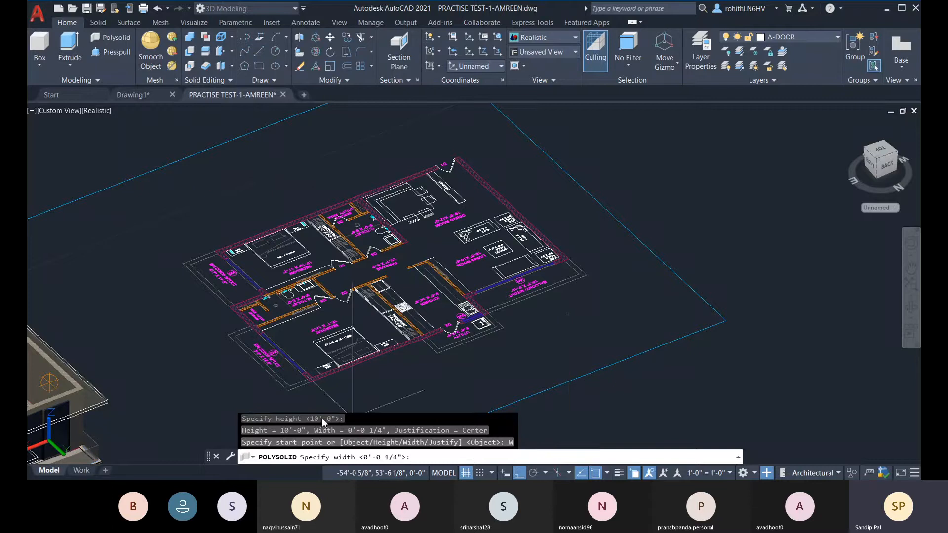
pyautogui.scroll(3, 256, 316)
pyautogui.scroll(4, 242, 324)
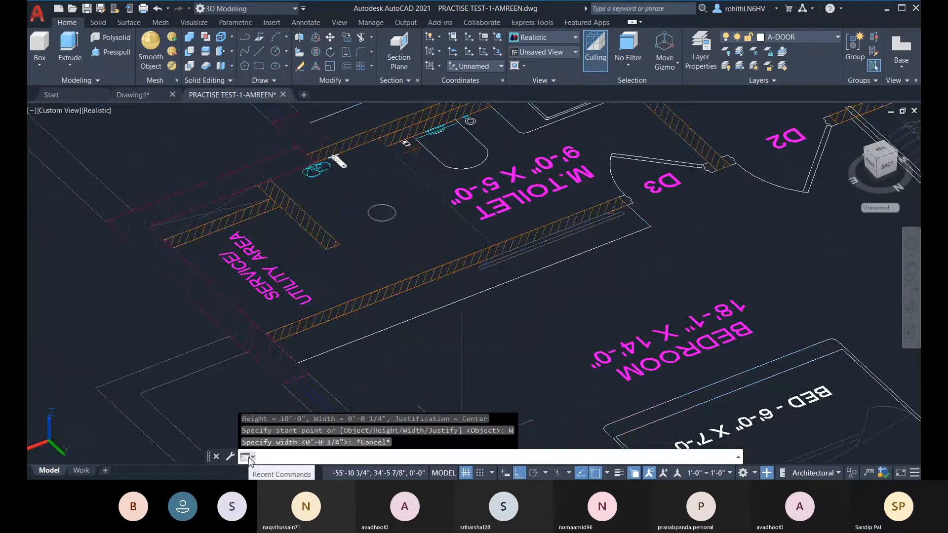
# - Restart the Polysolid command and set its justification to Left
pyautogui.press('Return')
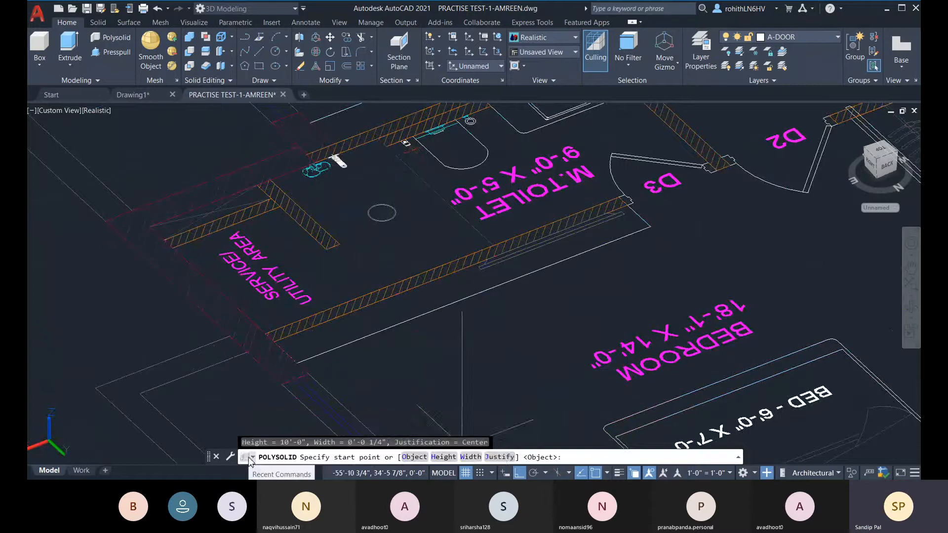
pyautogui.click(500, 457)
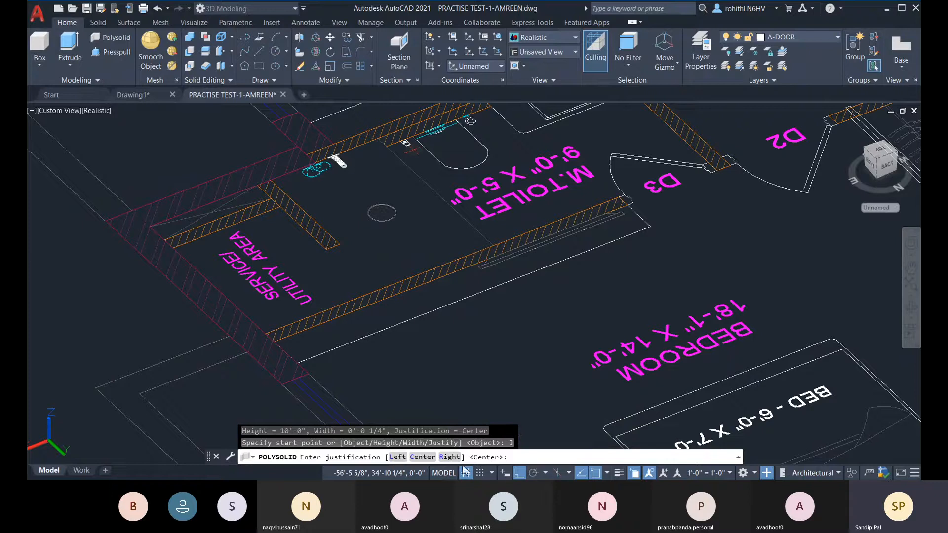
pyautogui.moveTo(272, 310); pyautogui.dragTo(405, 349, button='middle')
pyautogui.scroll(-3, 397, 354)
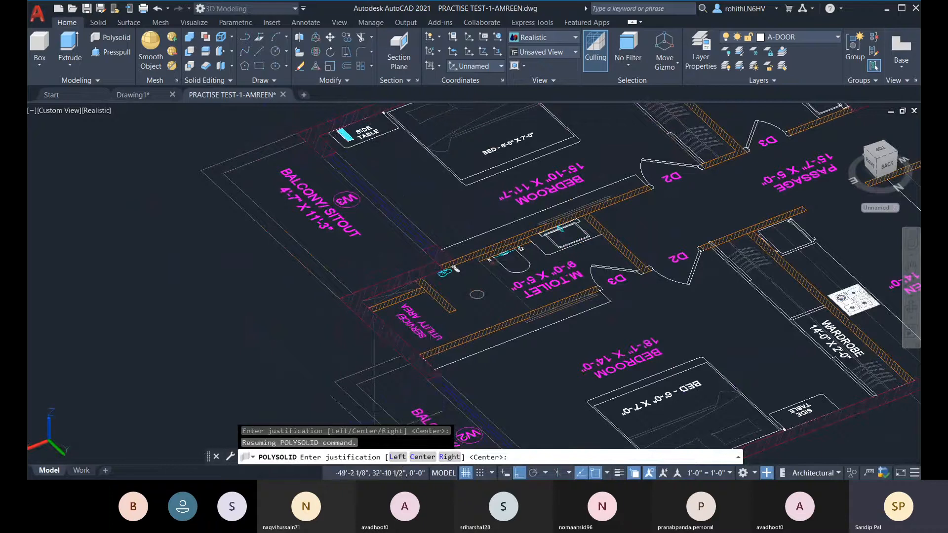
pyautogui.moveTo(428, 376); pyautogui.dragTo(296, 244, button='middle')
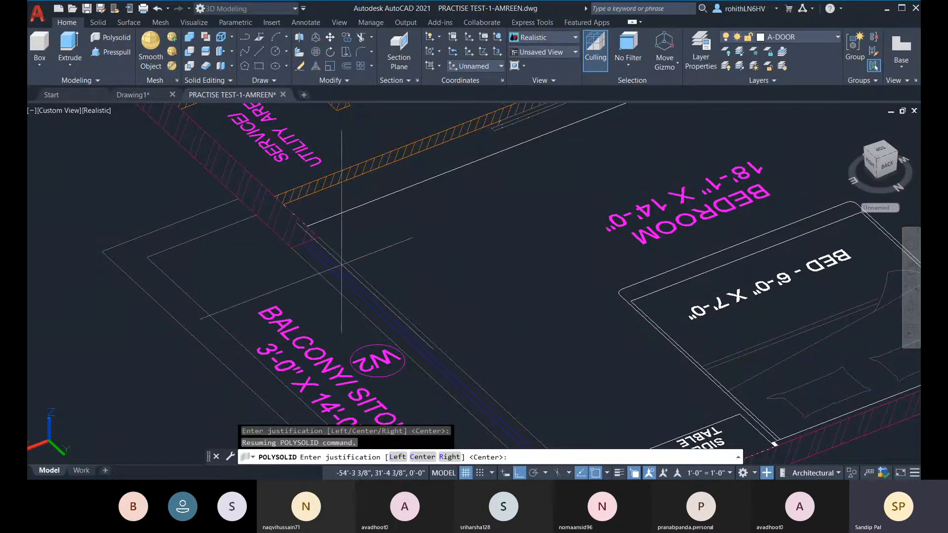
pyautogui.click(401, 458)
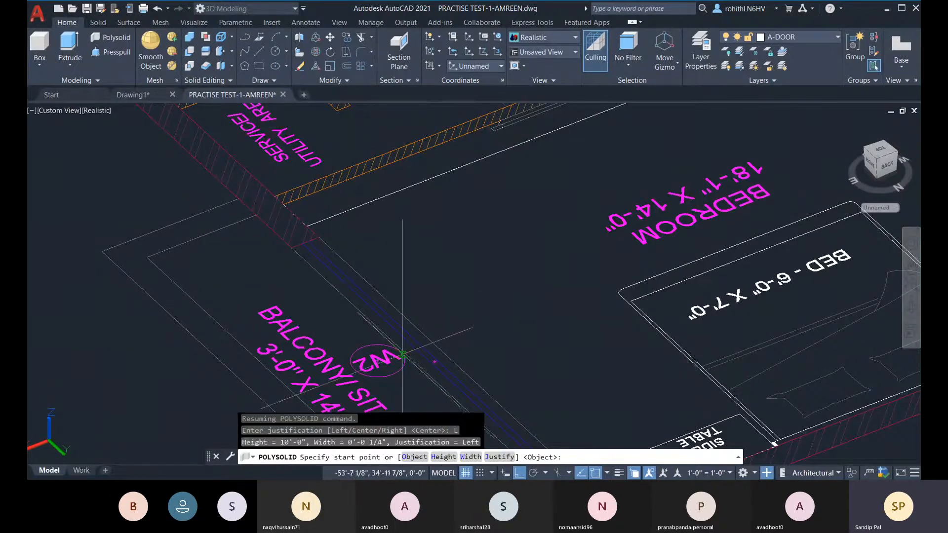
pyautogui.scroll(-5, 402, 223)
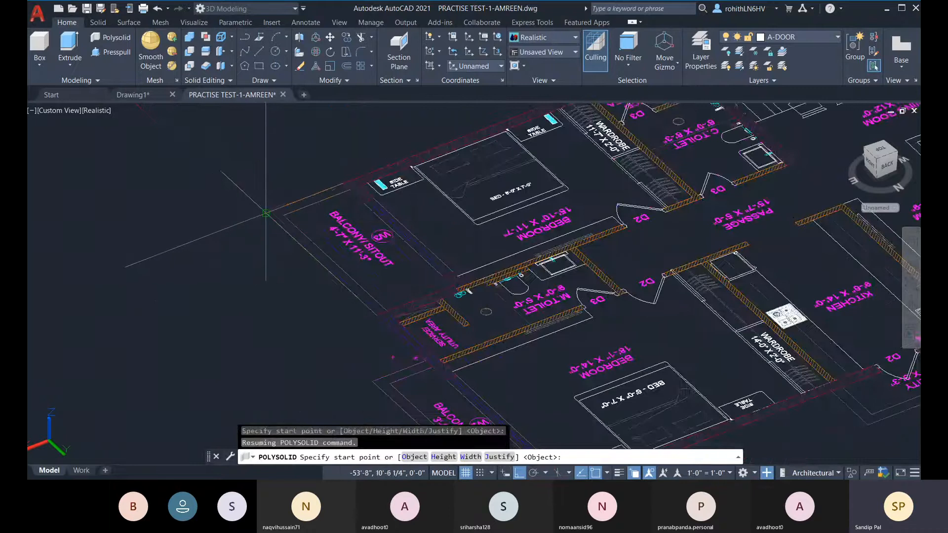
pyautogui.click(266, 213)
pyautogui.scroll(3, 306, 257)
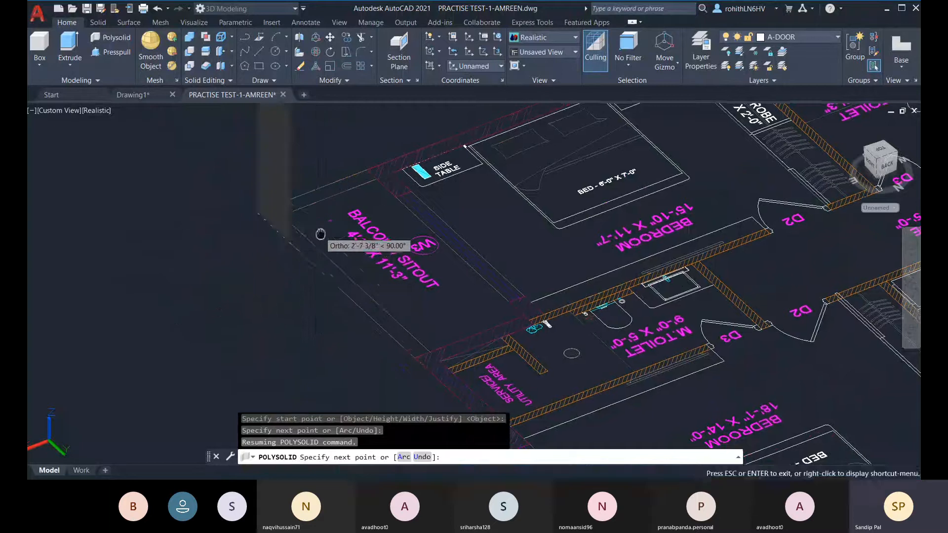
pyautogui.scroll(4, 306, 276)
pyautogui.scroll(3, 234, 275)
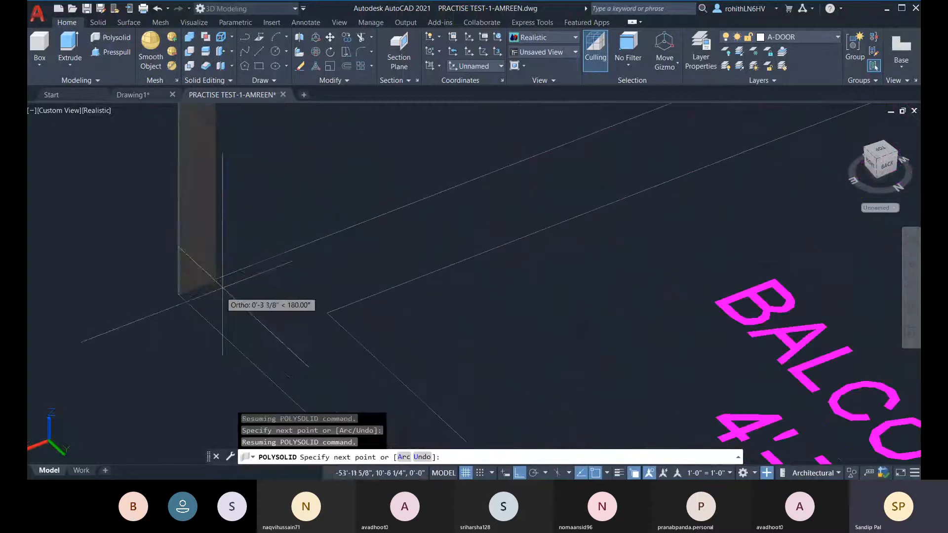
pyautogui.press('Escape')
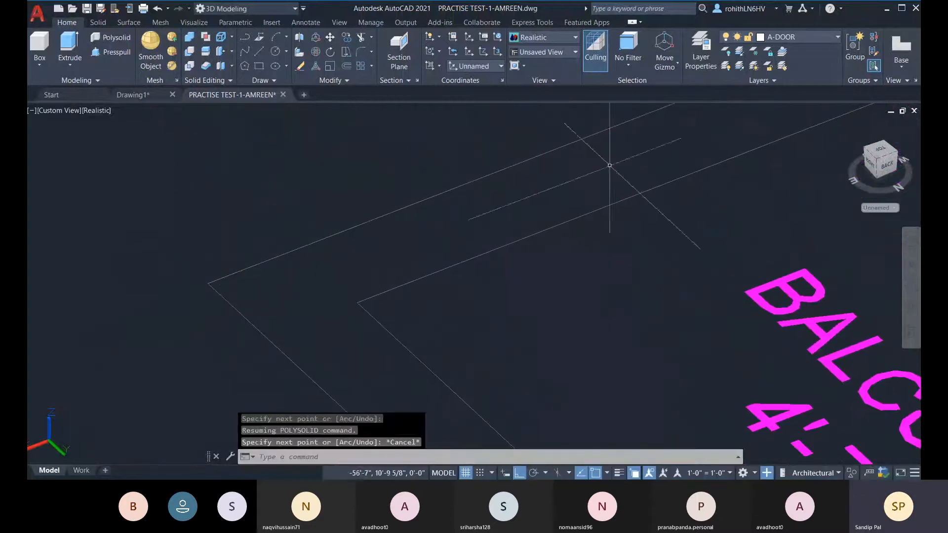
# - Measure the wall thickness between the two outline lines at the outer corner of the 4'-7" x 11'-3" balcony
pyautogui.write('di')
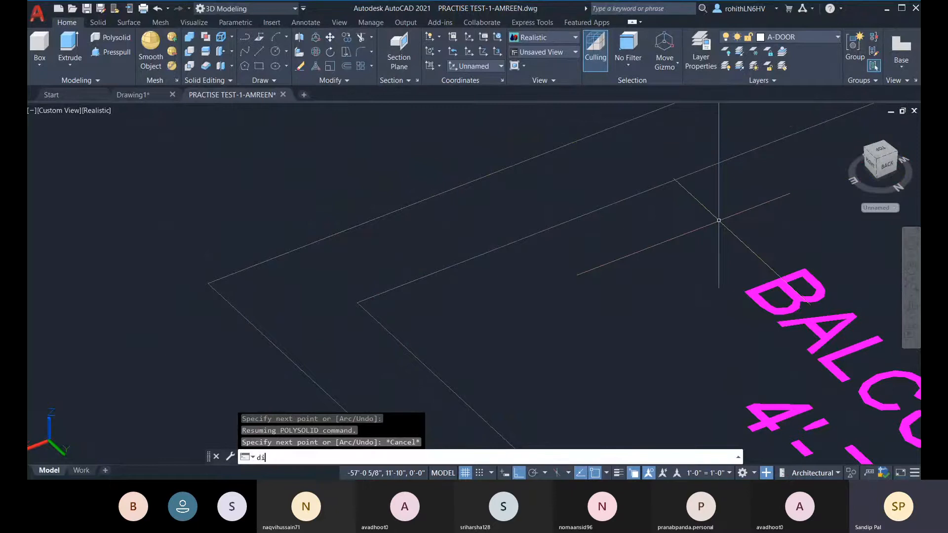
pyautogui.press('Return')
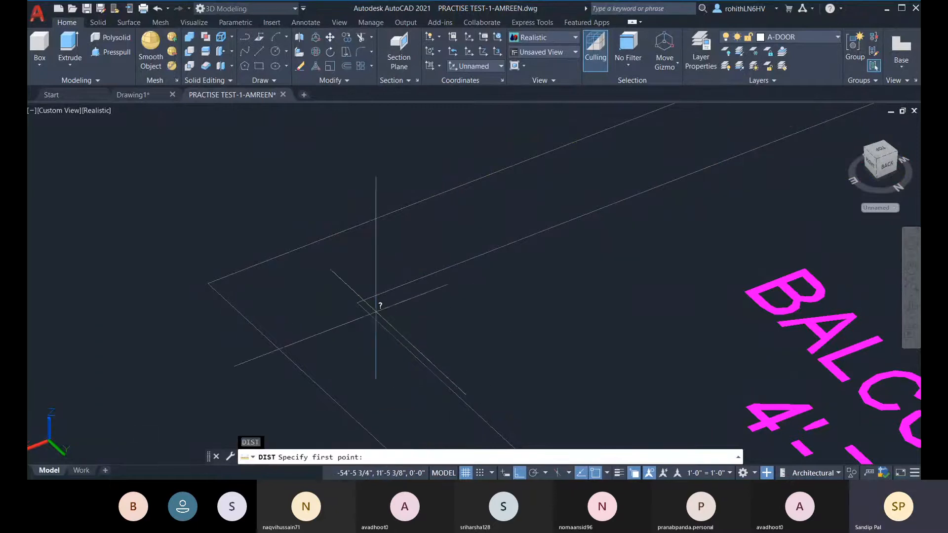
pyautogui.click(357, 303)
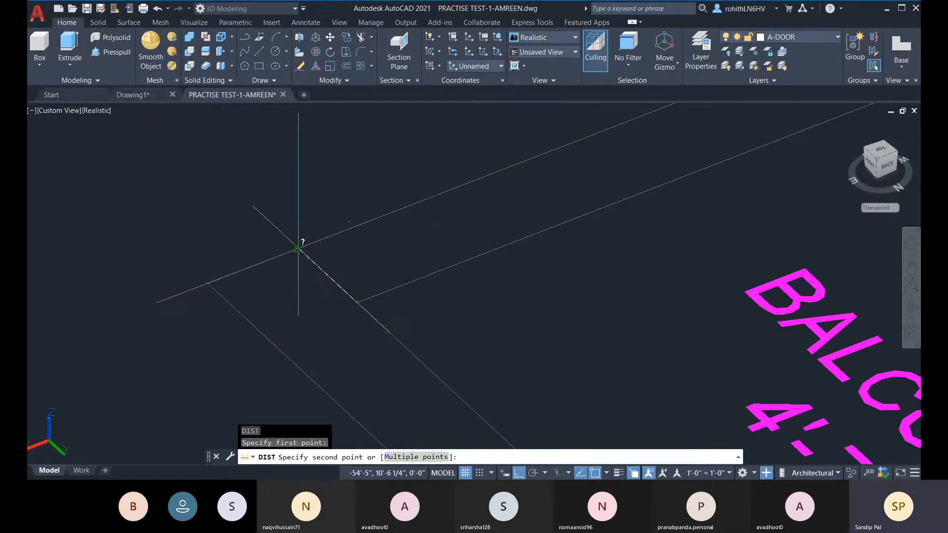
pyautogui.click(298, 249)
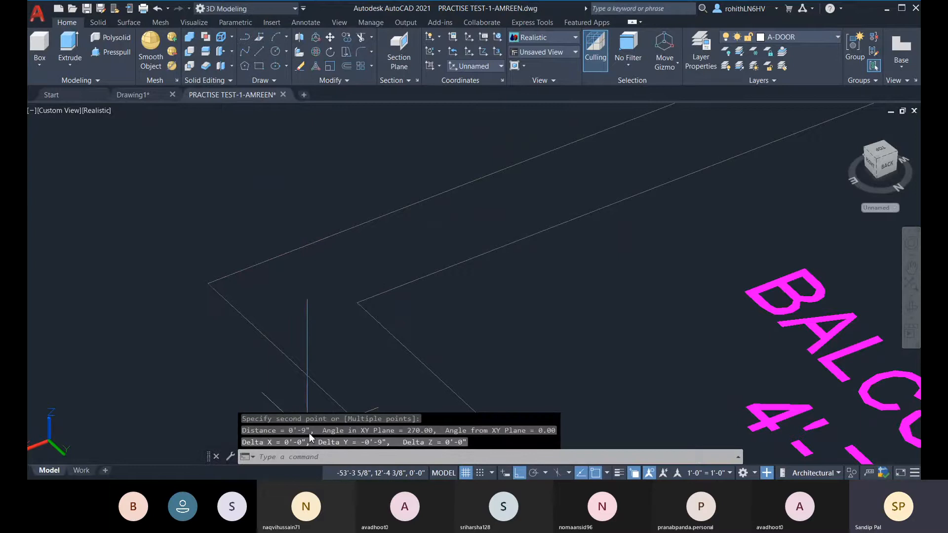
# - Restart the Polysolid command and set the wall width to 9"
pyautogui.click(112, 37)
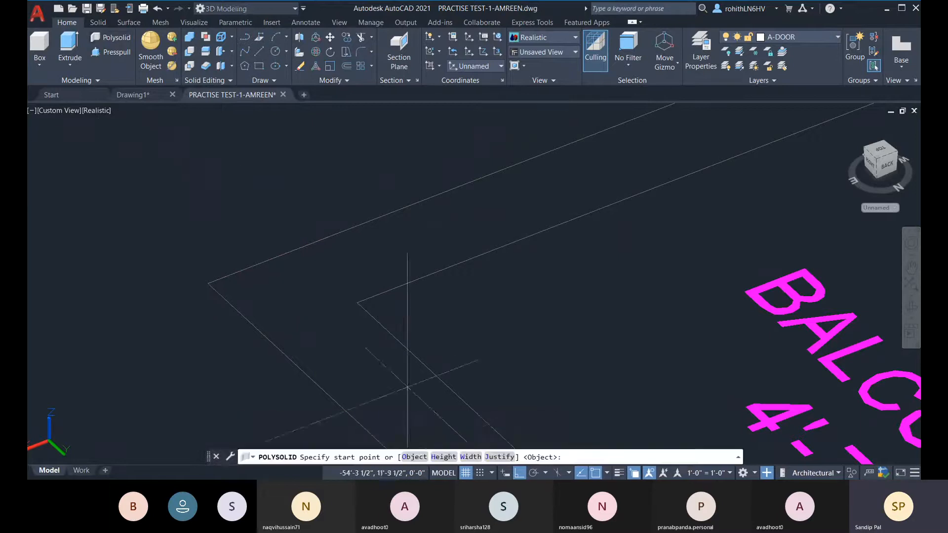
pyautogui.click(470, 457)
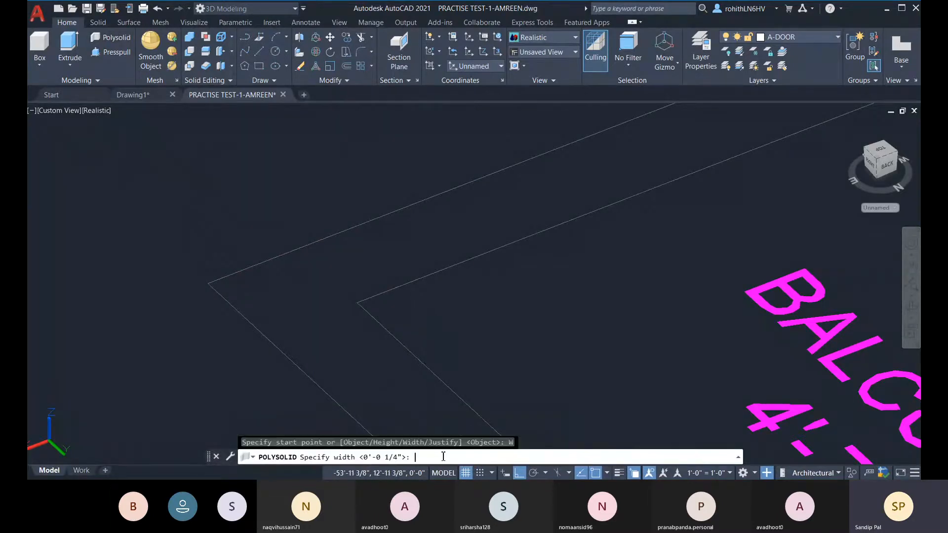
pyautogui.write('9"')
pyautogui.press('Return')
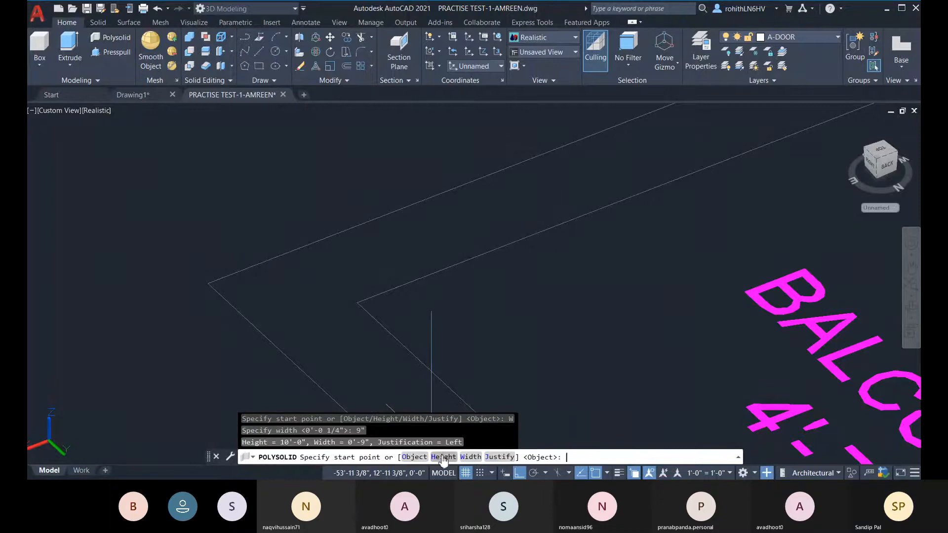
# - Draw the first outer wall from the outer corner of the 4'-7" x 11'-3" balcony to the plan corner beside the dining room entrance door
pyautogui.scroll(-1, 320, 294)
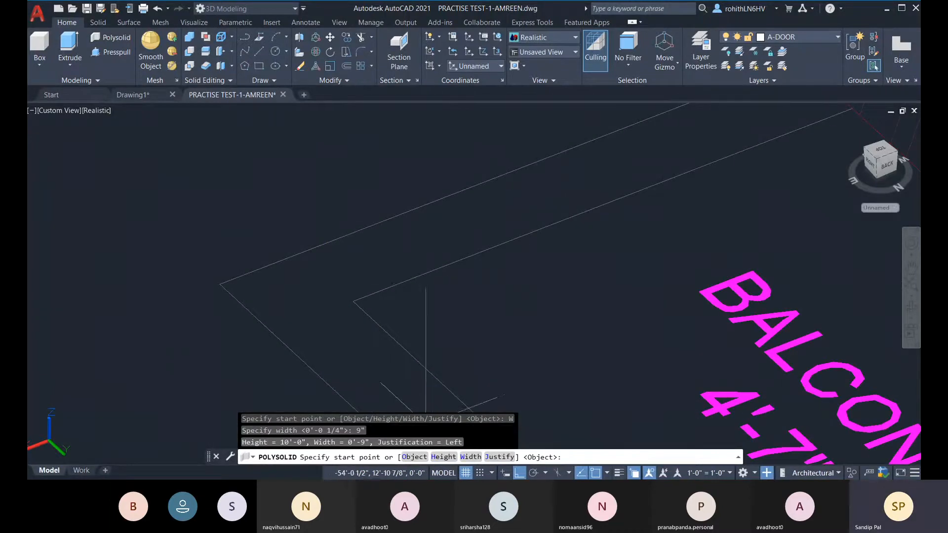
pyautogui.moveTo(448, 375); pyautogui.dragTo(419, 279, button='middle')
pyautogui.scroll(-5, 180, 201)
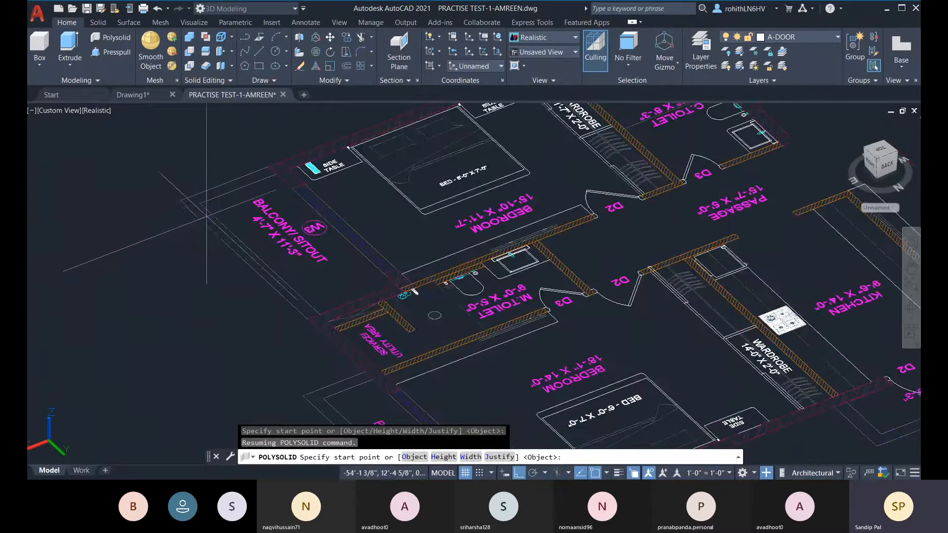
pyautogui.click(180, 201)
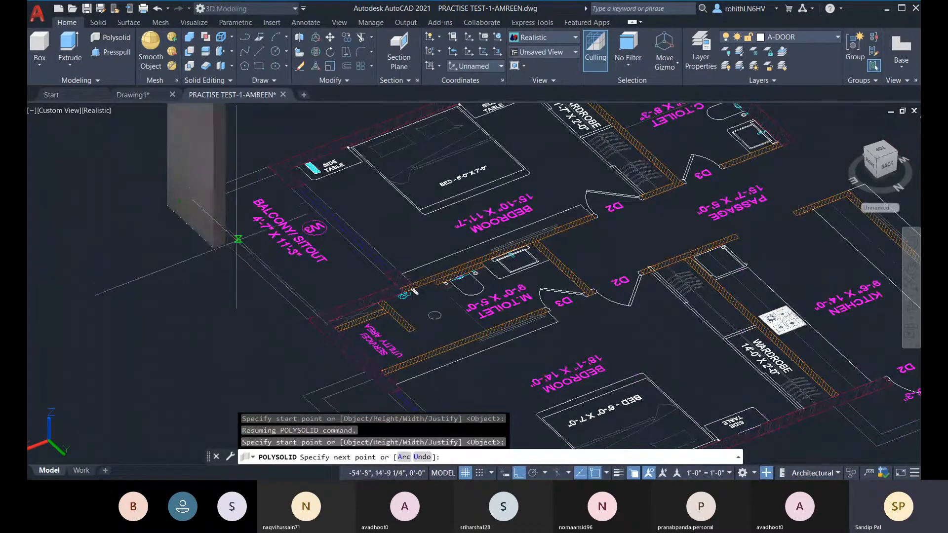
pyautogui.moveTo(307, 158); pyautogui.dragTo(278, 305, button='middle')
pyautogui.scroll(-2, 612, 189)
pyautogui.moveTo(612, 189); pyautogui.dragTo(374, 287, button='middle')
pyautogui.scroll(2, 555, 209)
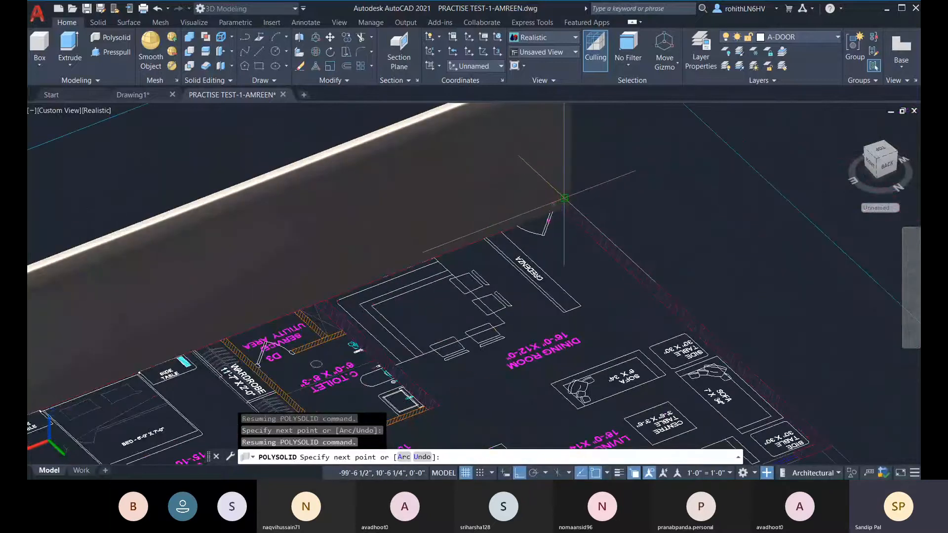
pyautogui.scroll(-4, 430, 250)
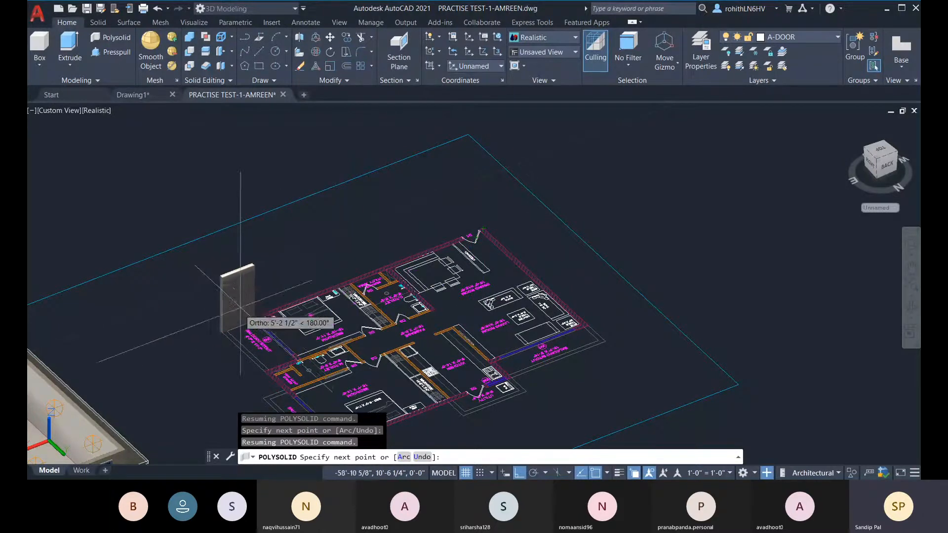
pyautogui.moveTo(344, 381); pyautogui.dragTo(345, 345, button='middle')
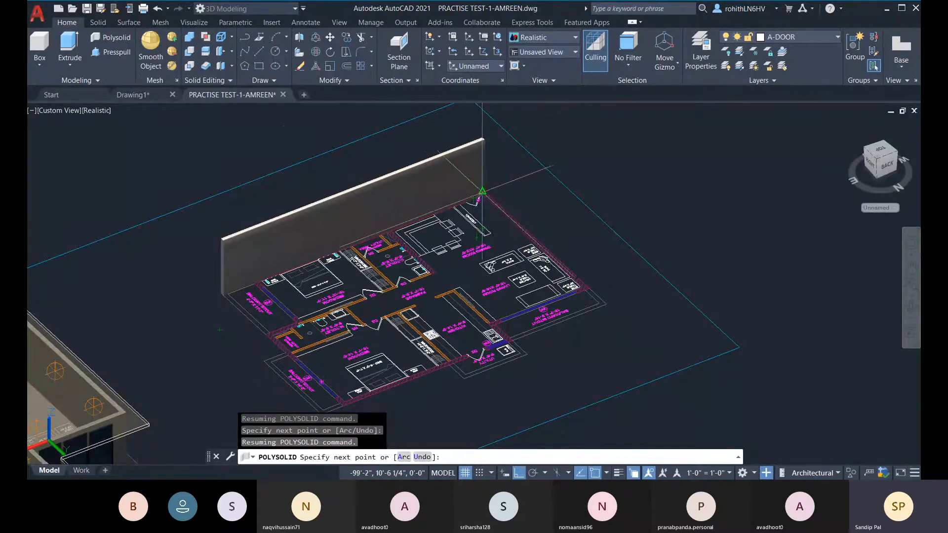
pyautogui.scroll(5, 482, 191)
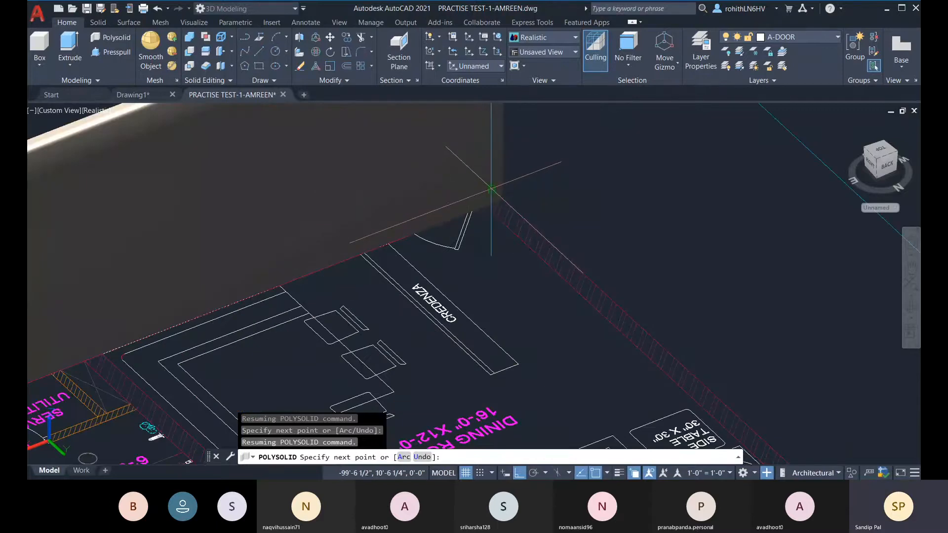
pyautogui.scroll(-5, 492, 190)
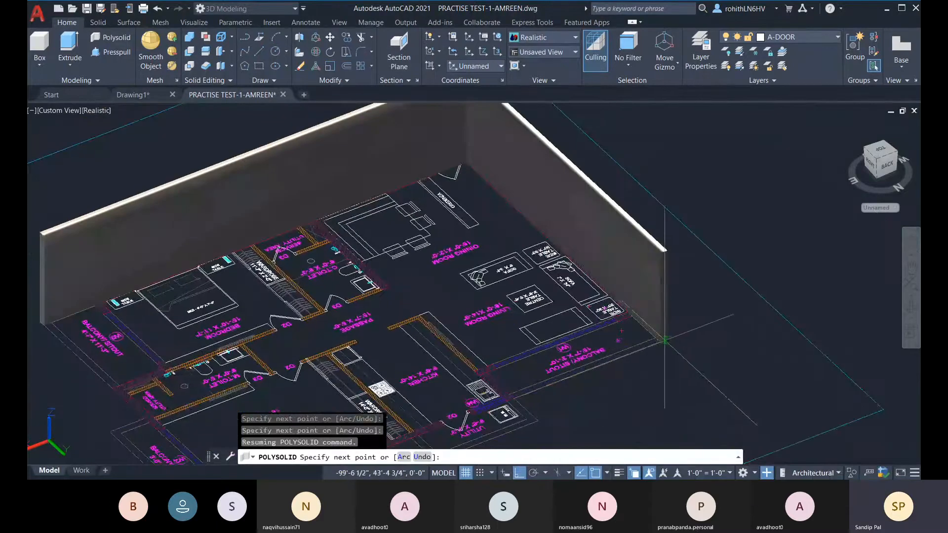
# - Continue the outer wall along the living room, its balcony, the utility and the 18'-1" x 14'-0" bedroom, and close the loop at the starting corner
pyautogui.click(666, 341)
pyautogui.moveTo(573, 412); pyautogui.dragTo(577, 306, button='middle')
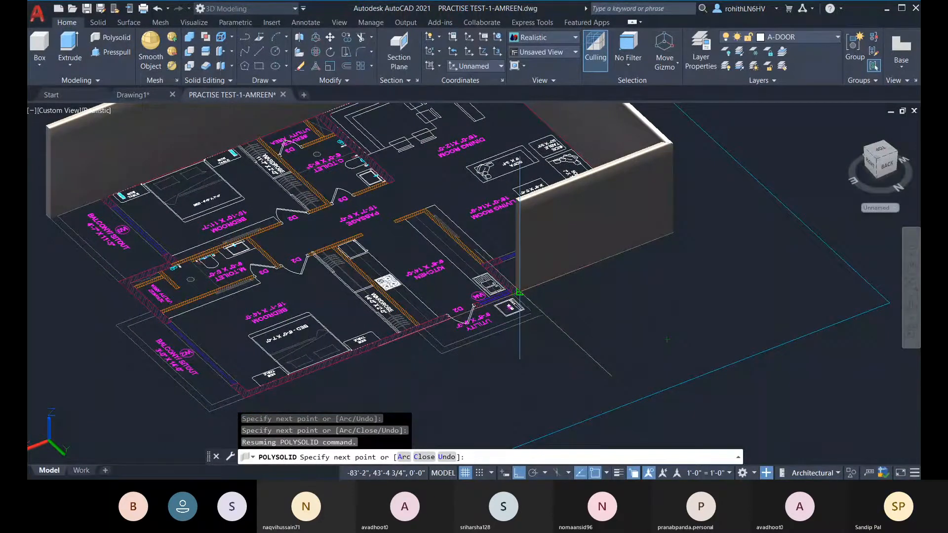
pyautogui.click(519, 293)
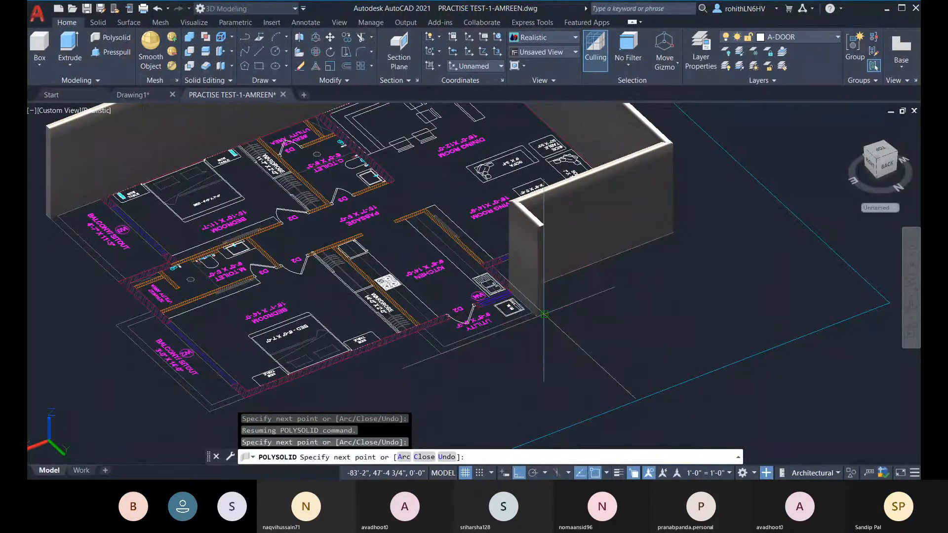
pyautogui.click(440, 354)
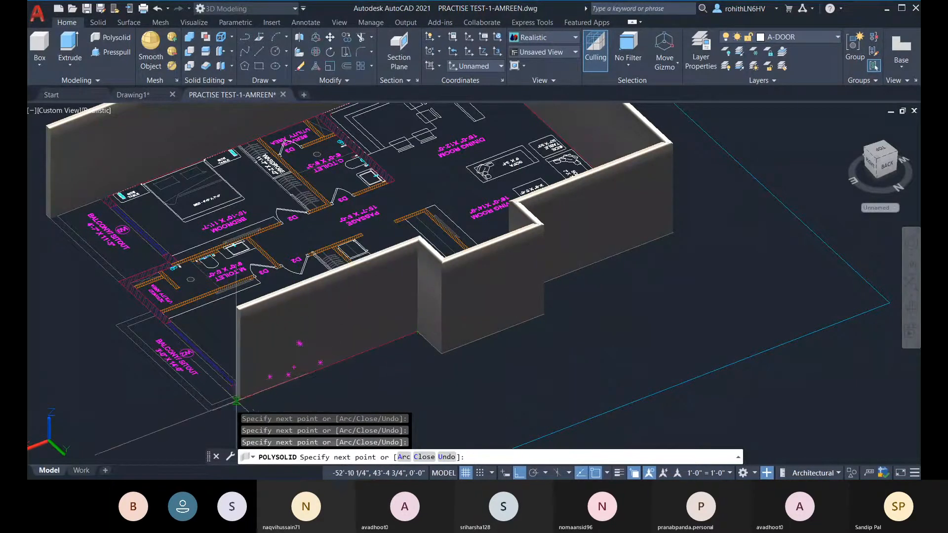
pyautogui.click(244, 398)
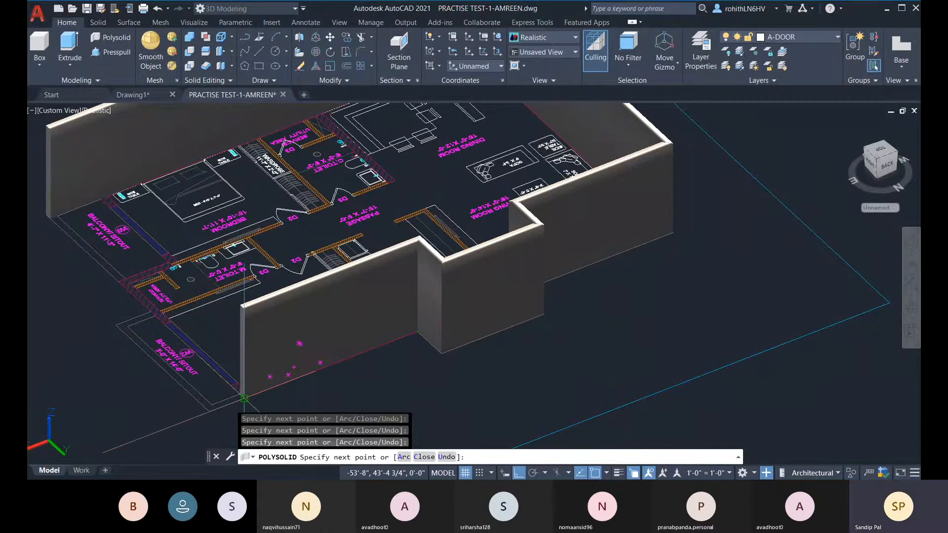
pyautogui.moveTo(137, 300); pyautogui.dragTo(356, 323, button='middle')
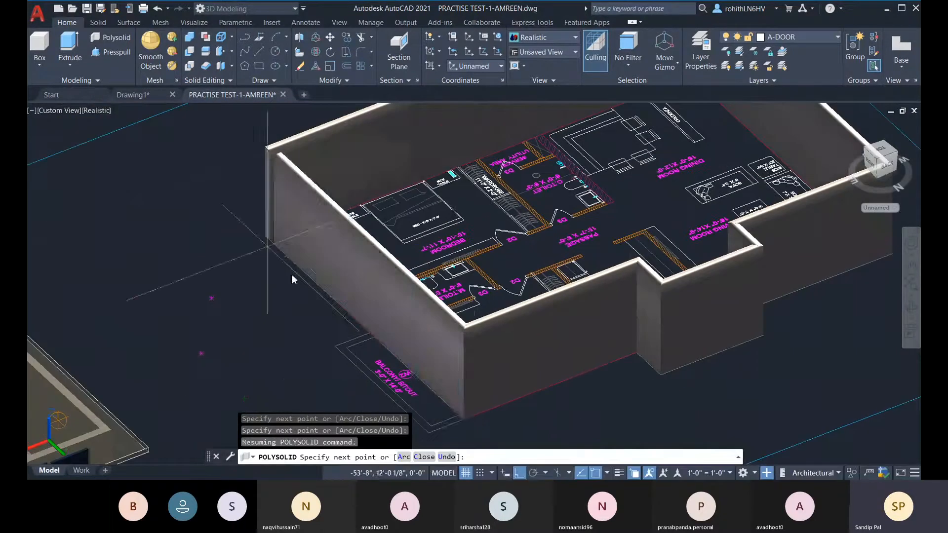
pyautogui.click(424, 457)
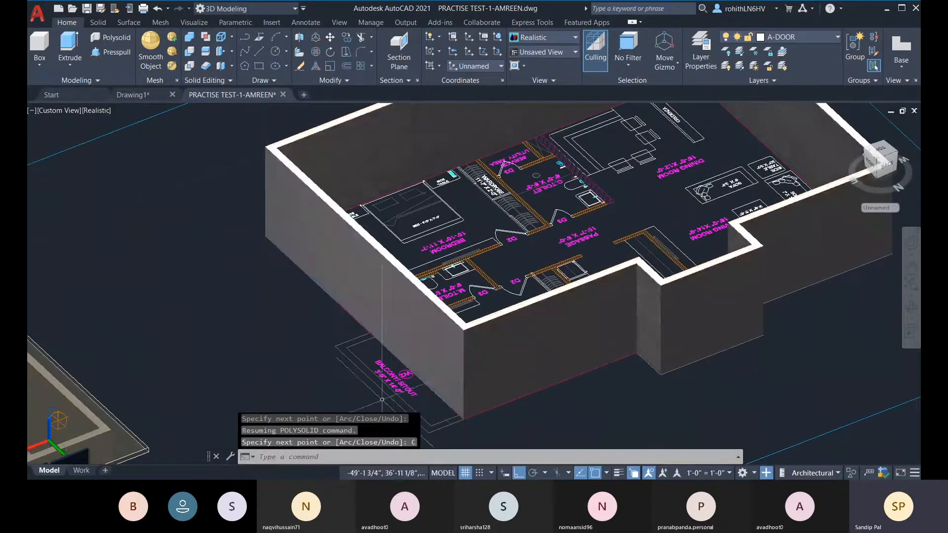
# - Examine the enclosed outer walls as a whole, alongside the finished 3D house model
pyautogui.scroll(-2, 399, 370)
pyautogui.scroll(-2, 440, 381)
pyautogui.moveTo(518, 382); pyautogui.dragTo(513, 283, button='middle')
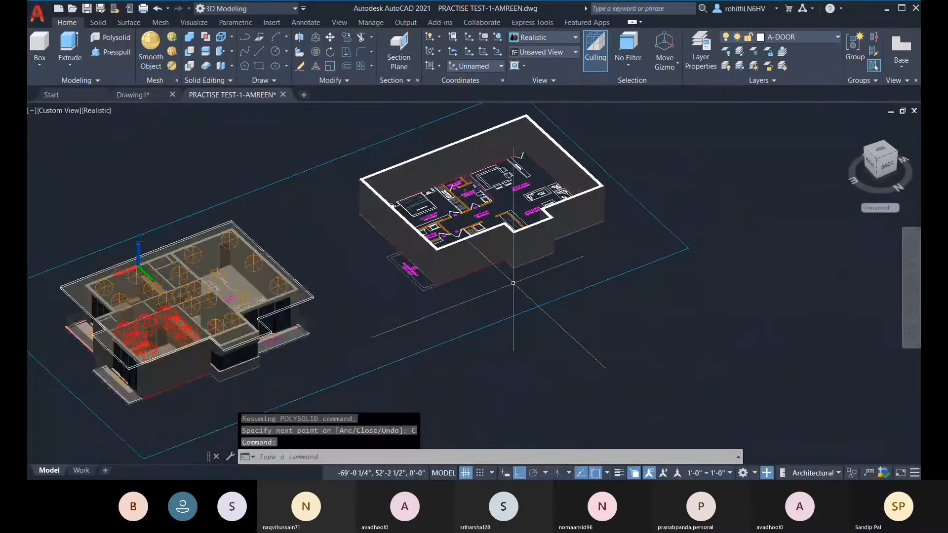
pyautogui.moveTo(533, 201); pyautogui.dragTo(522, 224, button='middle')
pyautogui.scroll(2, 523, 224)
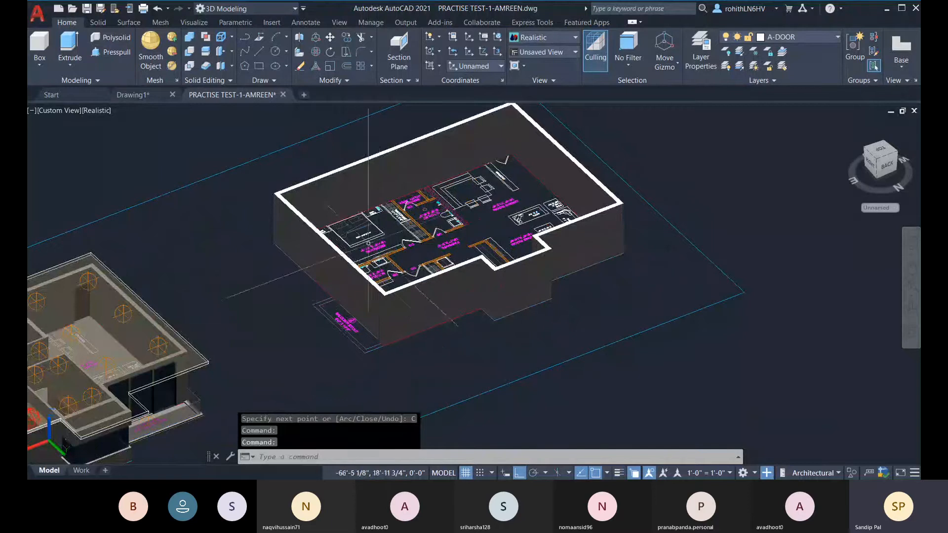
pyautogui.moveTo(368, 243); pyautogui.dragTo(386, 251, button='middle')
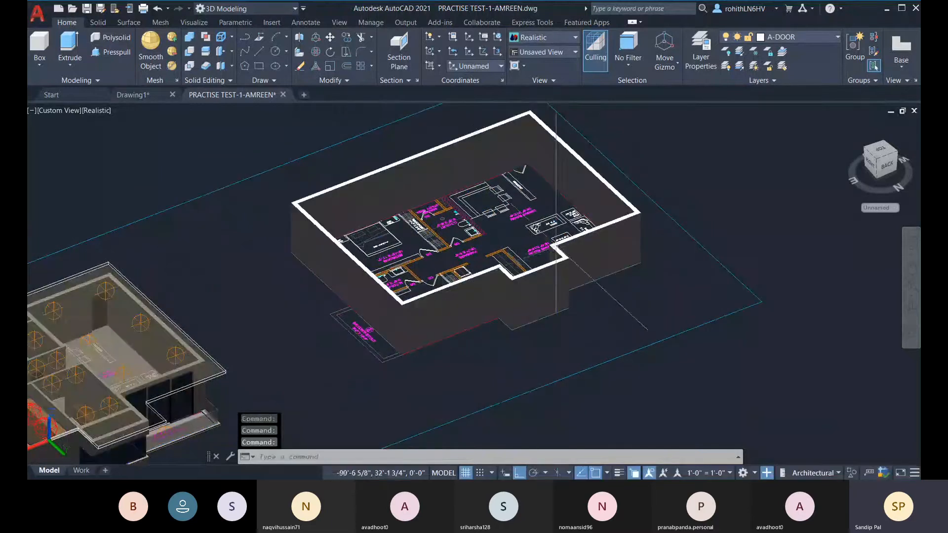
# - Examine the inner partitions around the bedrooms, toilets, passage and kitchen inside the enclosed outer walls
pyautogui.keyDown('shift'); pyautogui.moveTo(556, 246); pyautogui.dragTo(476, 328, button='middle'); pyautogui.keyUp('shift')
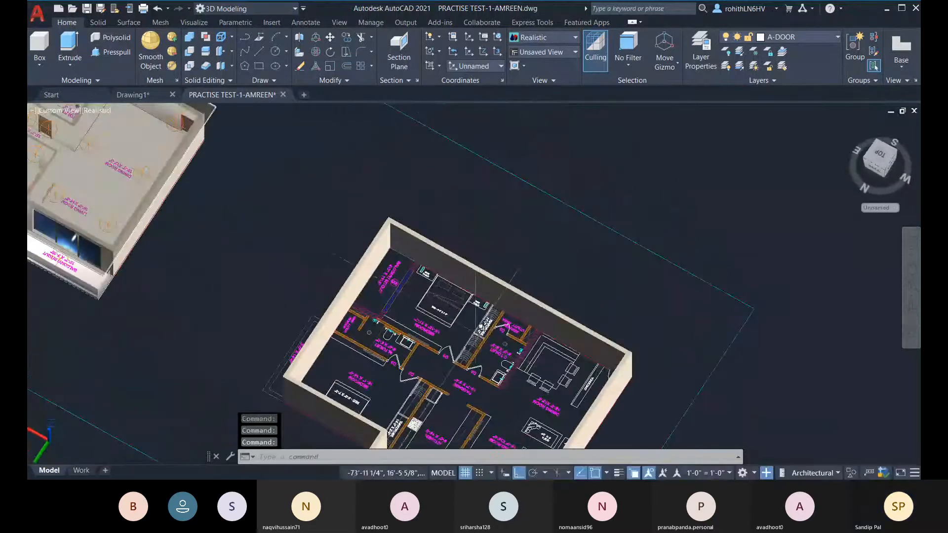
pyautogui.scroll(6, 474, 328)
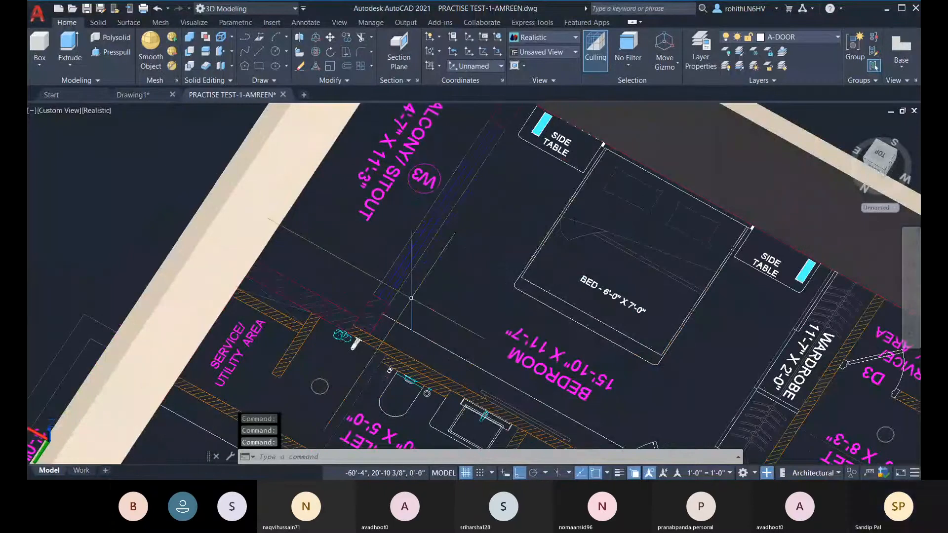
pyautogui.scroll(-3, 411, 298)
pyautogui.scroll(3, 397, 285)
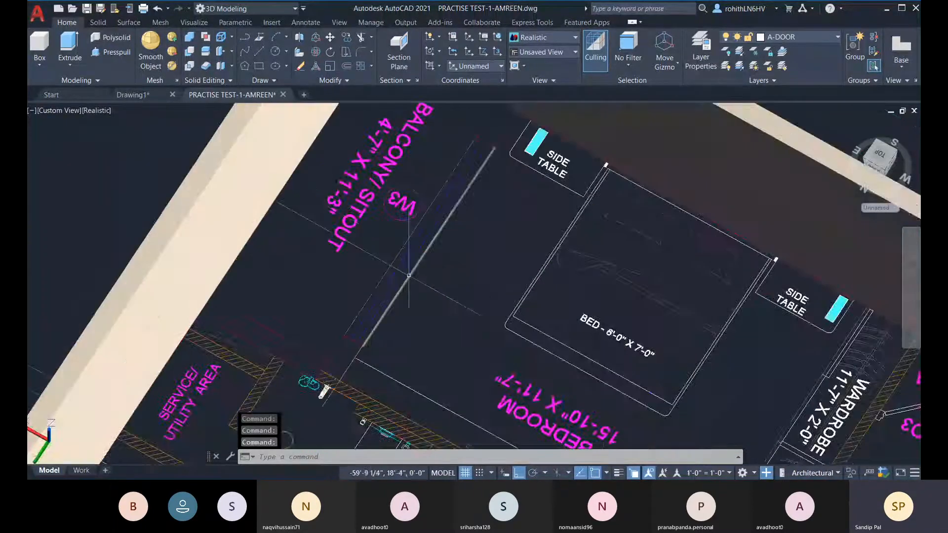
pyautogui.scroll(-5, 409, 275)
pyautogui.scroll(3, 529, 314)
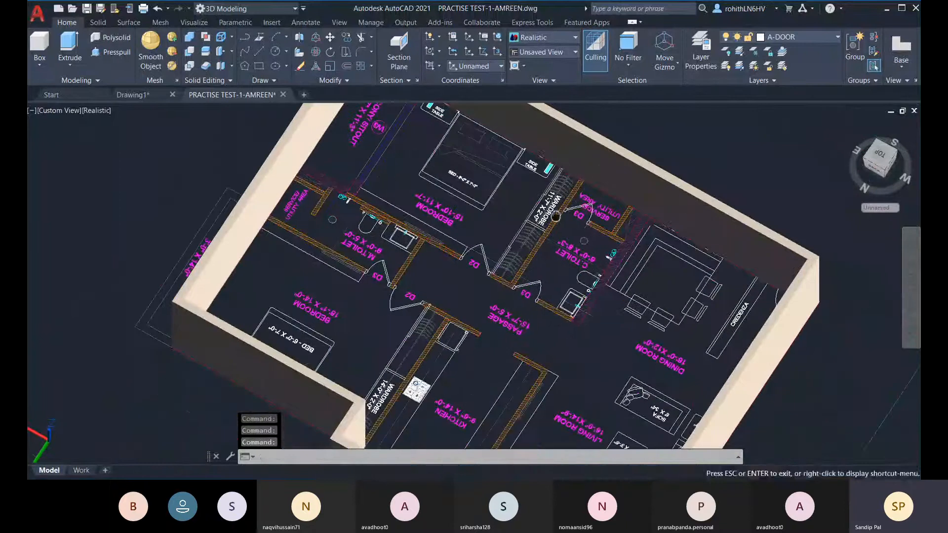
pyautogui.moveTo(529, 315); pyautogui.dragTo(455, 256, button='middle')
pyautogui.scroll(-2, 402, 249)
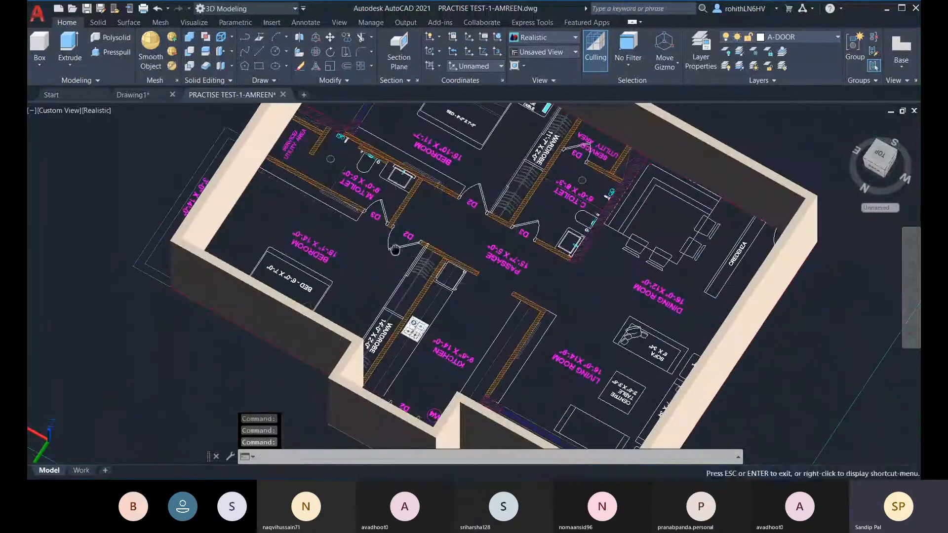
pyautogui.scroll(2, 271, 158)
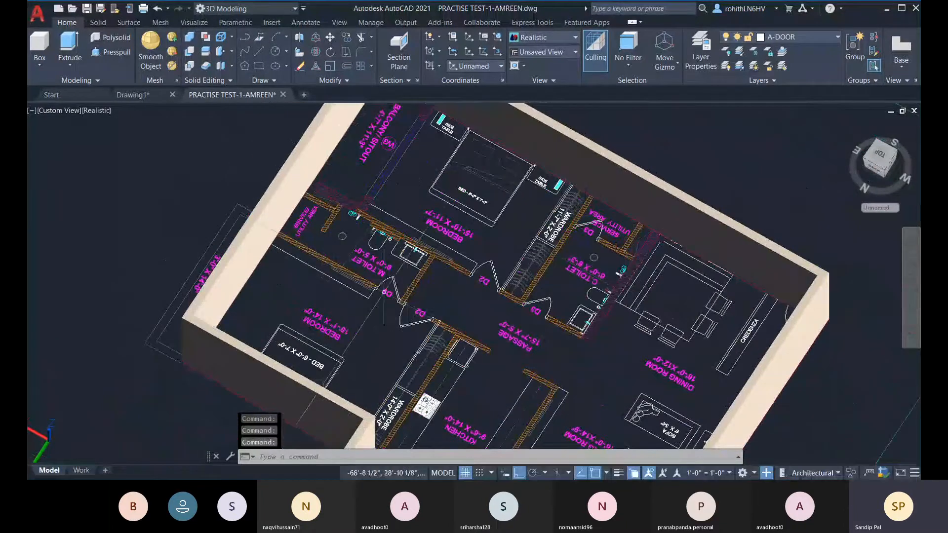
pyautogui.click(105, 38)
pyautogui.scroll(3, 338, 206)
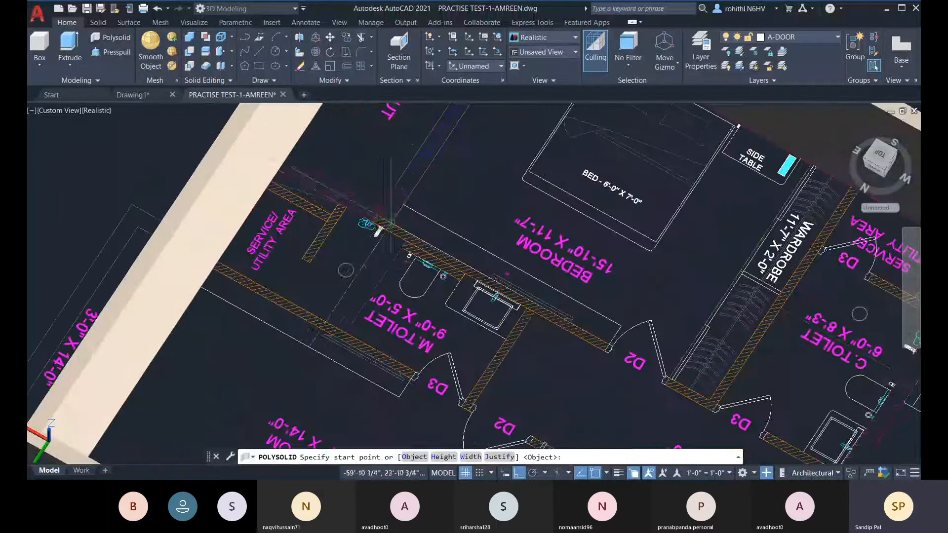
pyautogui.moveTo(380, 220); pyautogui.dragTo(322, 355, button='middle')
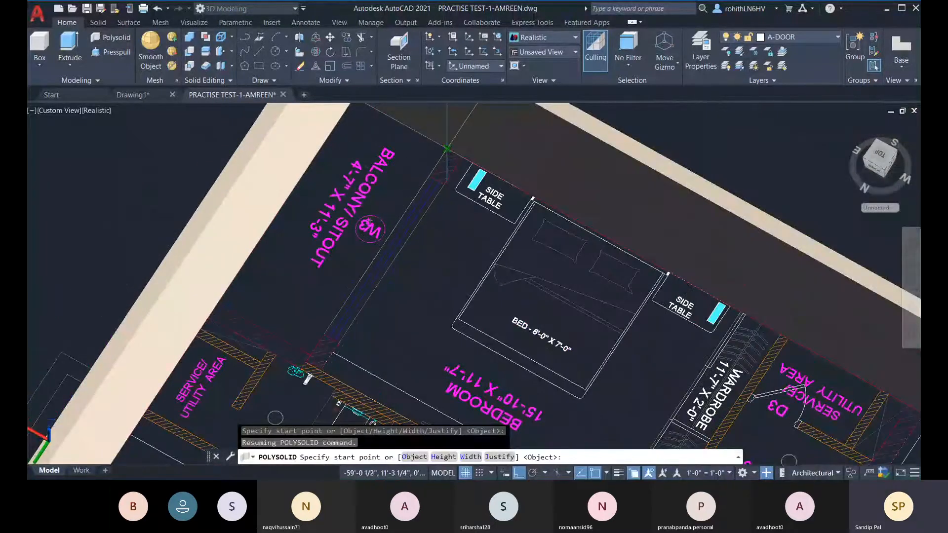
pyautogui.click(447, 148)
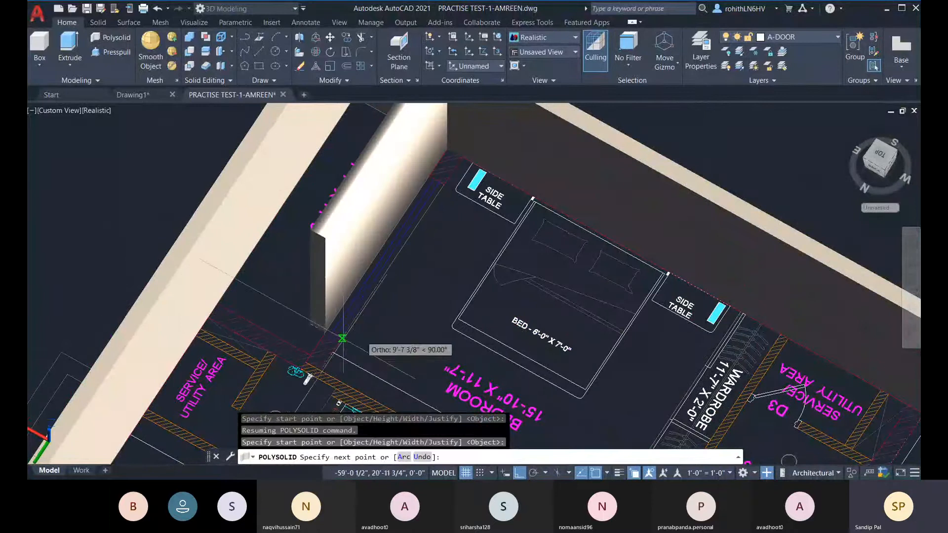
pyautogui.rightClick(435, 221)
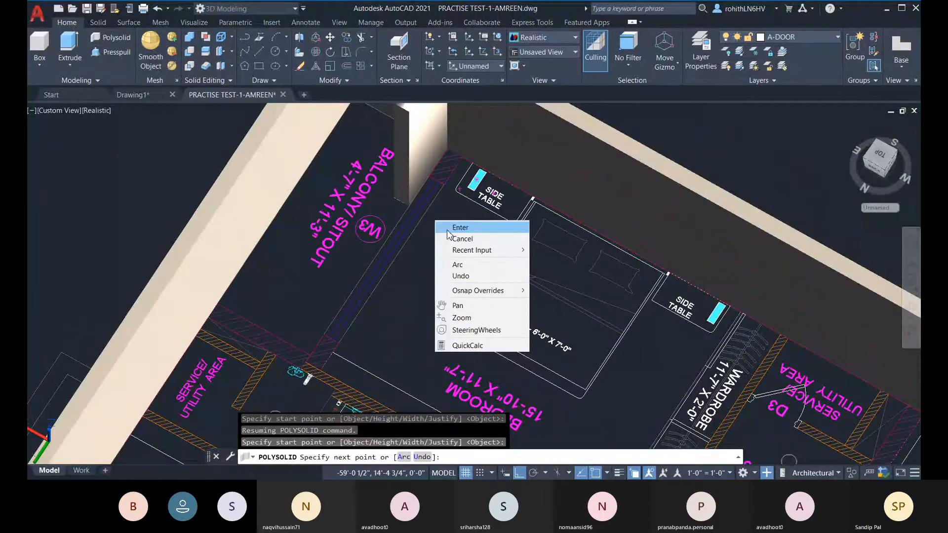
pyautogui.click(421, 457)
pyautogui.click(422, 457)
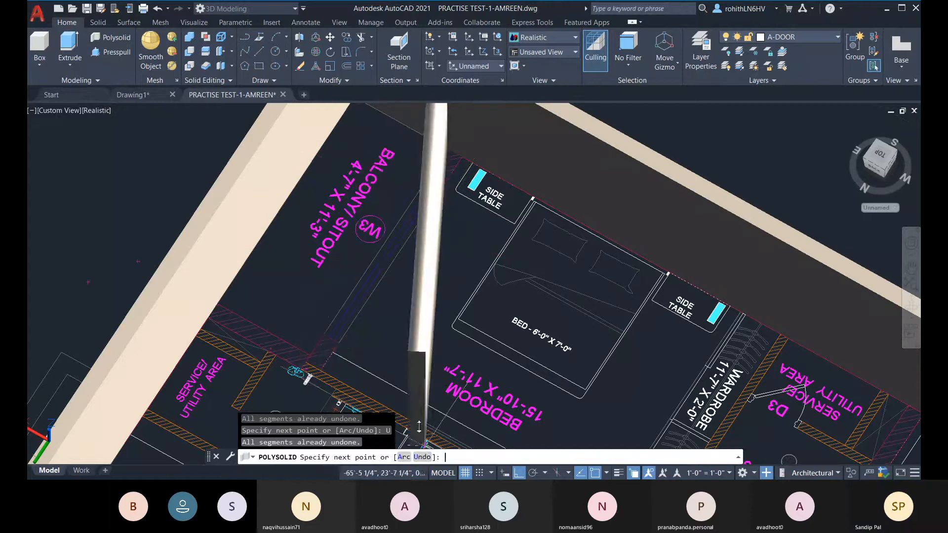
pyautogui.press('Escape')
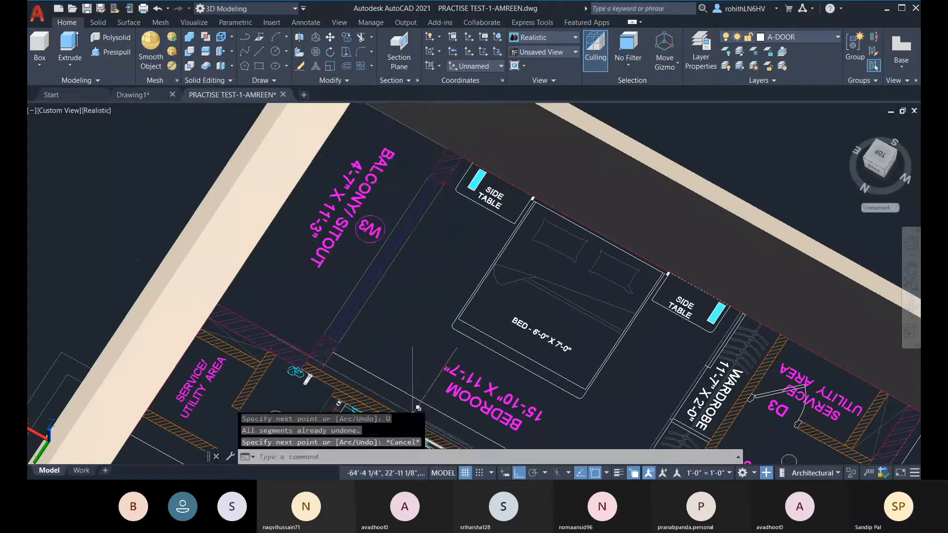
pyautogui.press('Return')
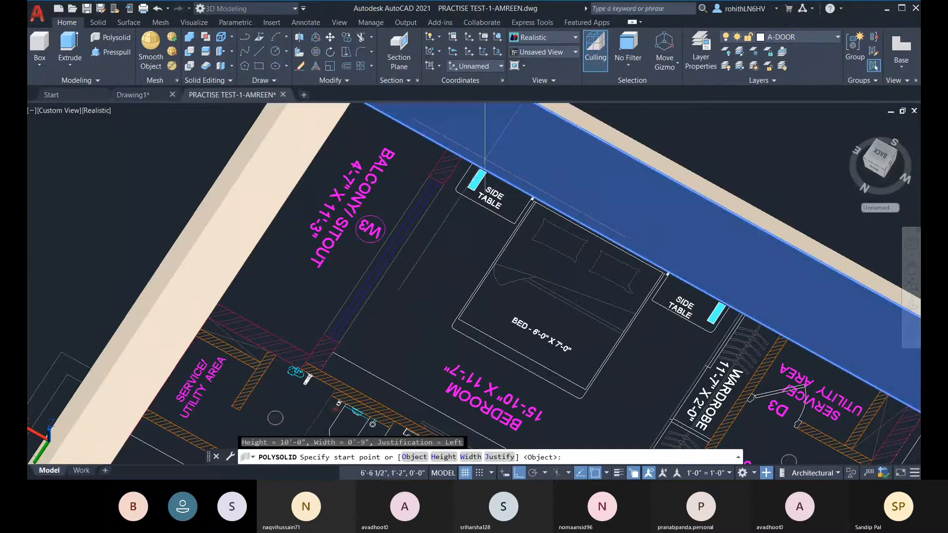
pyautogui.click(462, 157)
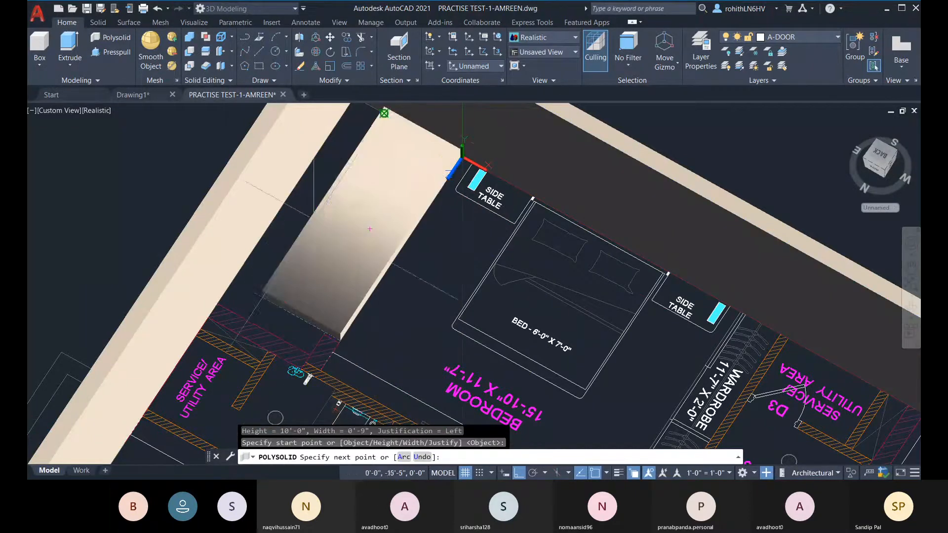
pyautogui.press('Escape')
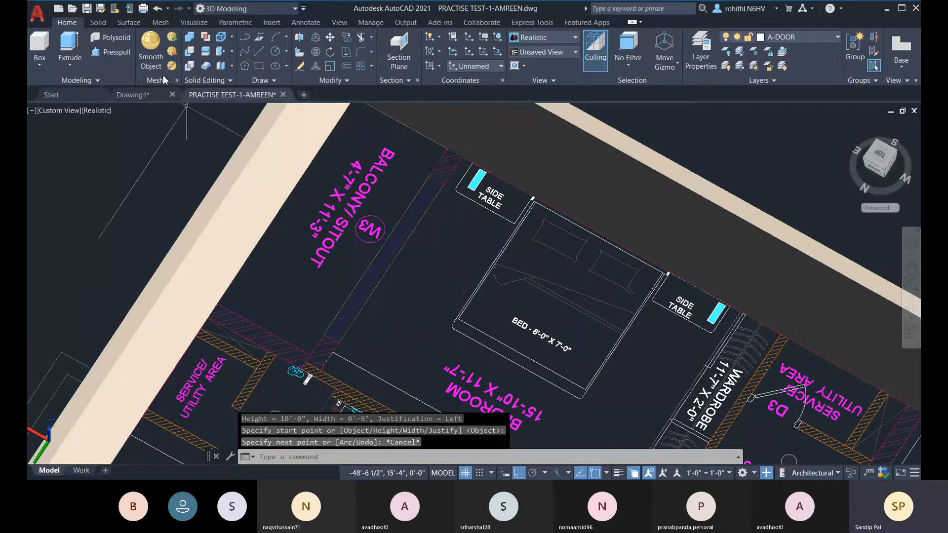
# - Draw a Polysolid wall along window W3, between the 15'-10" x 11'-7" bedroom and its balcony, ending at the M. Toilet wall
pyautogui.click(111, 38)
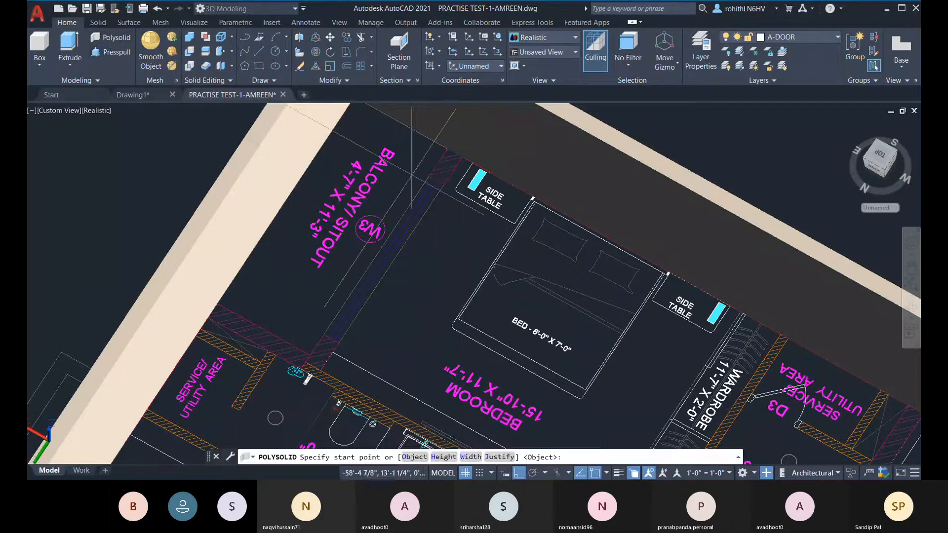
pyautogui.click(462, 157)
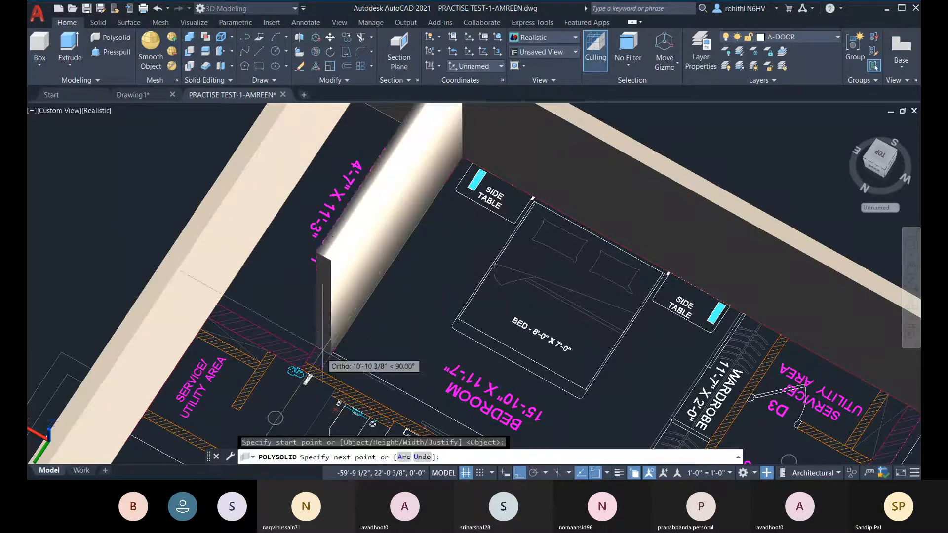
pyautogui.click(320, 371)
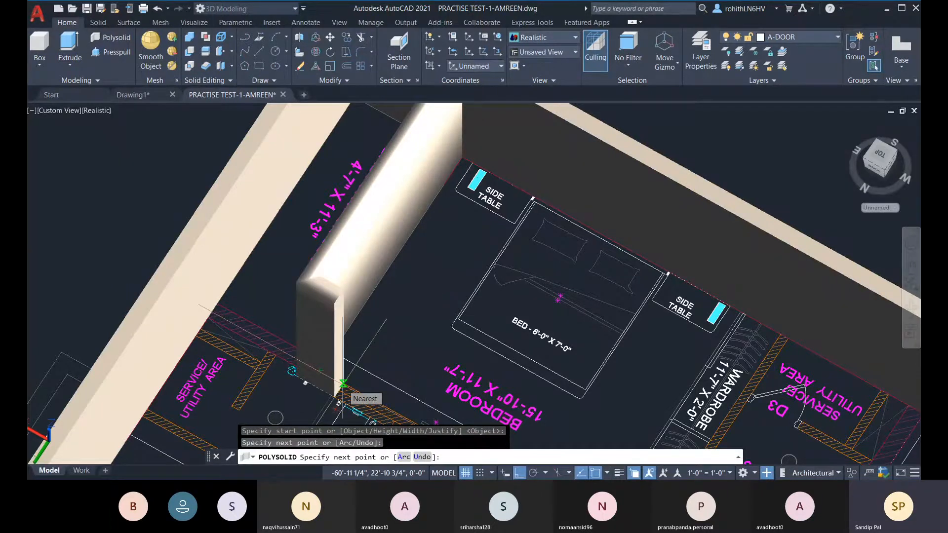
pyautogui.click(343, 383)
pyautogui.press('Return')
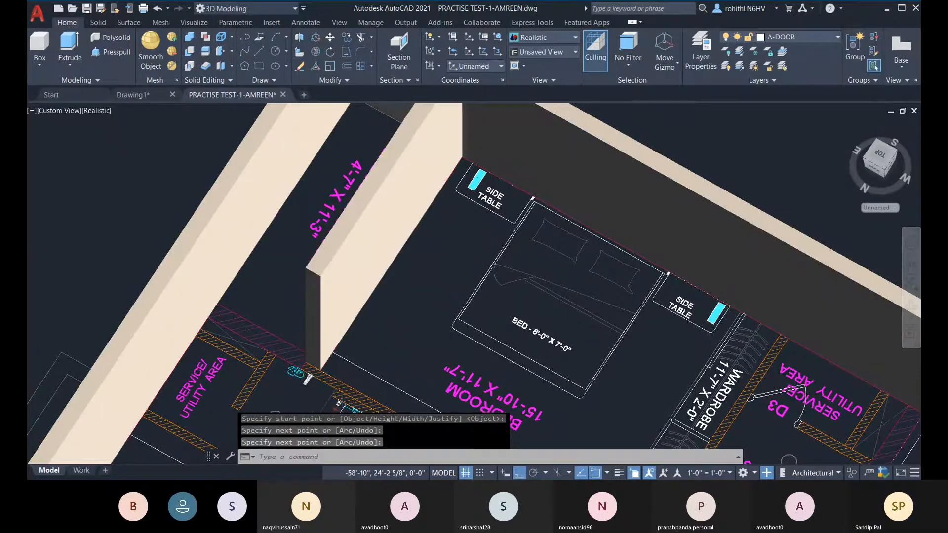
# - Show the floor plan in Top view, turned so that north points up
pyautogui.scroll(-4, 289, 382)
pyautogui.scroll(-3, 419, 235)
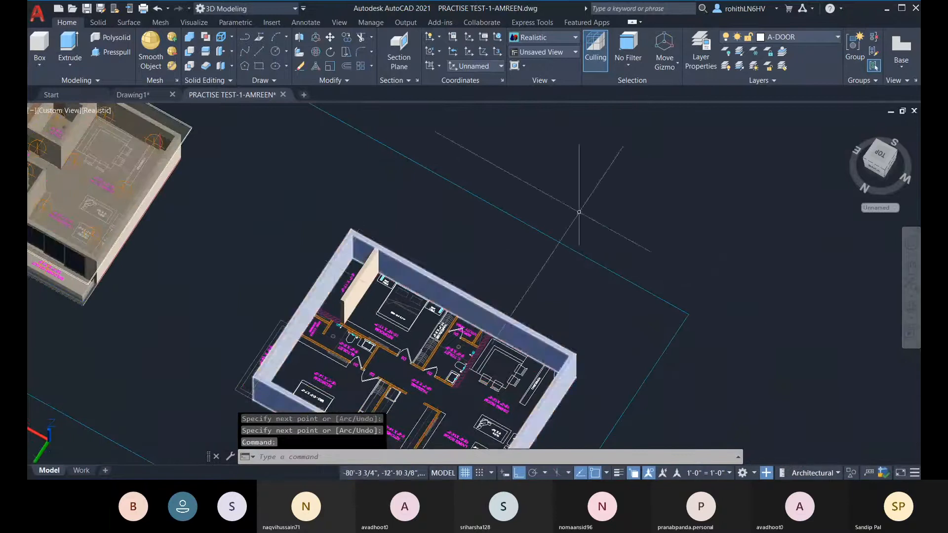
pyautogui.click(883, 163)
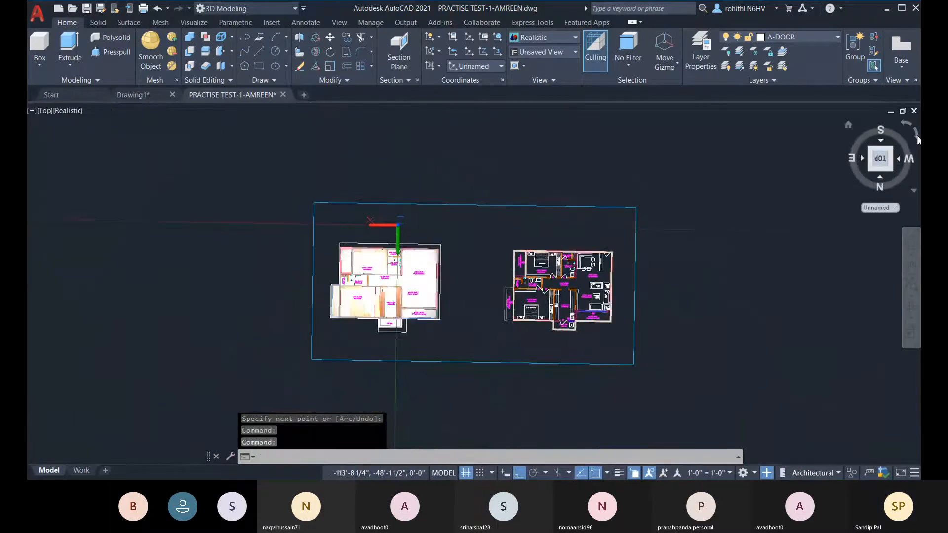
pyautogui.click(917, 138)
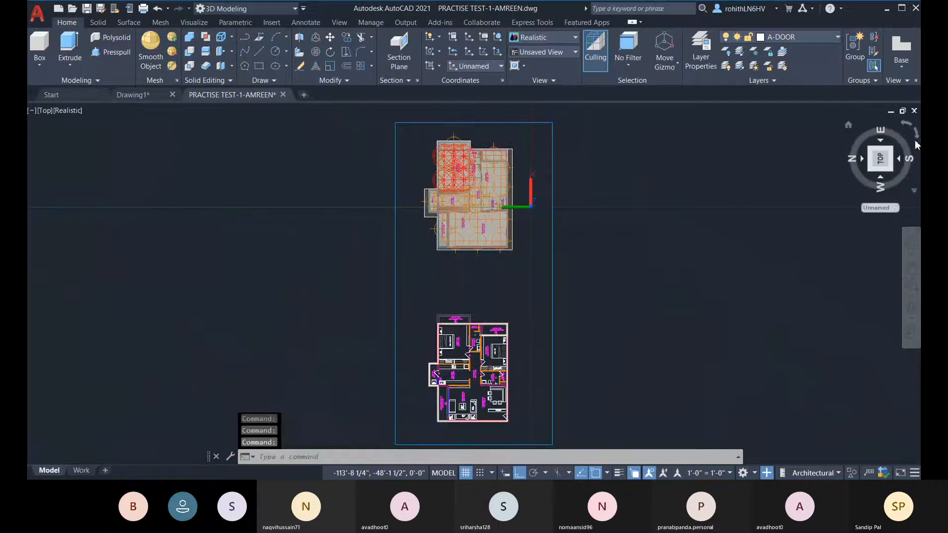
pyautogui.click(915, 135)
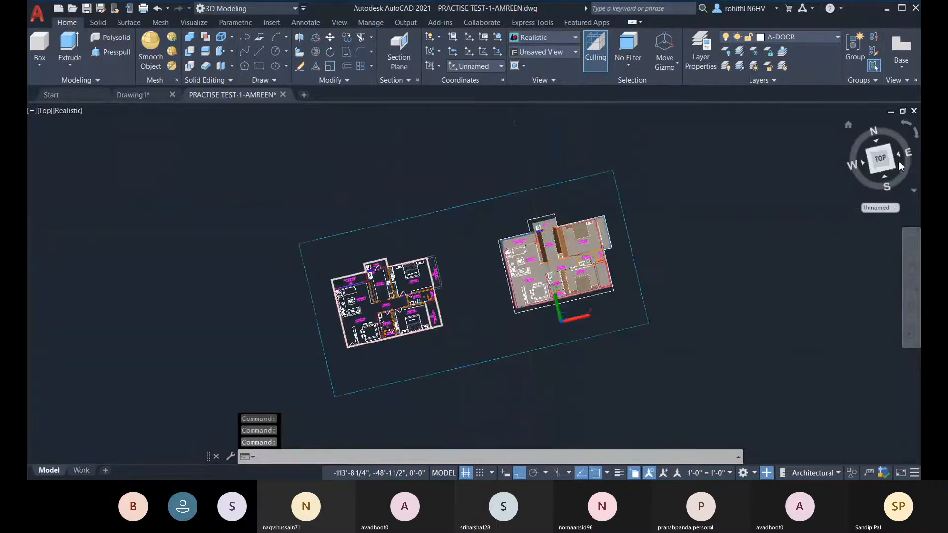
pyautogui.scroll(6, 363, 273)
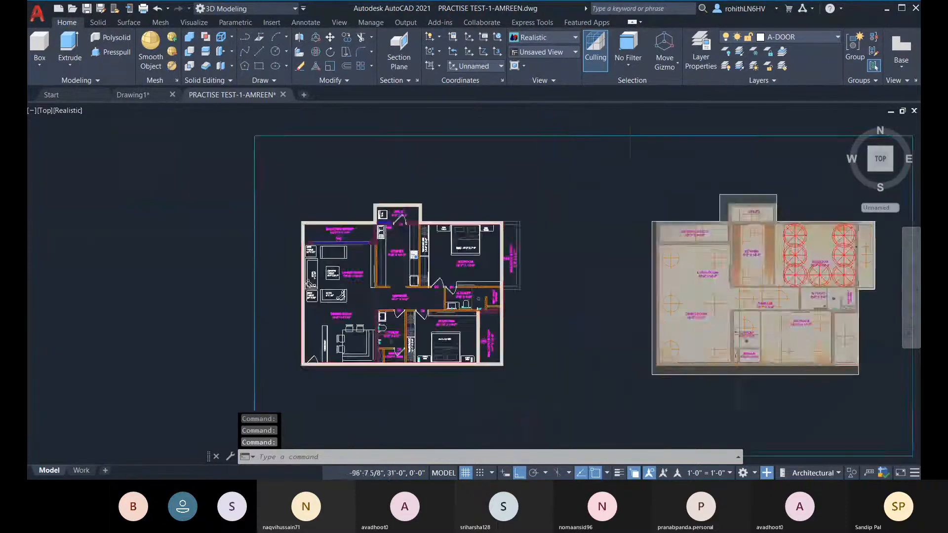
pyautogui.moveTo(530, 242); pyautogui.dragTo(466, 155, button='middle')
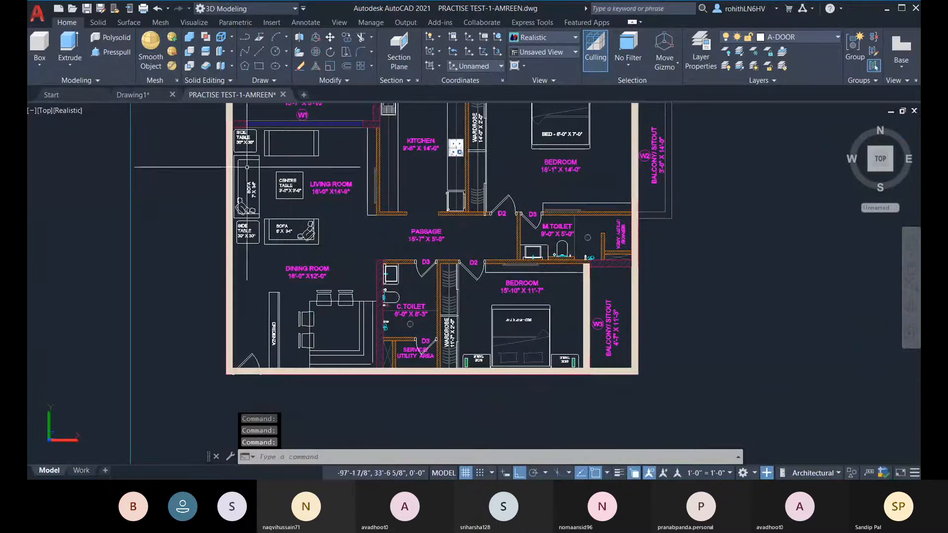
# - Change the visual style to 2D Wireframe for the area around the 15'-10" x 11'-7" bedroom and window W3
pyautogui.click(73, 111)
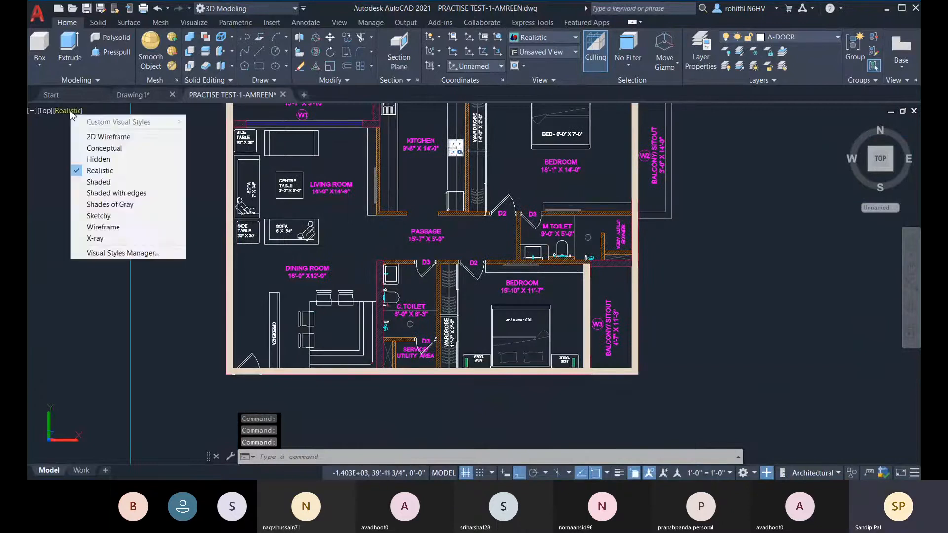
pyautogui.click(99, 135)
pyautogui.scroll(4, 589, 319)
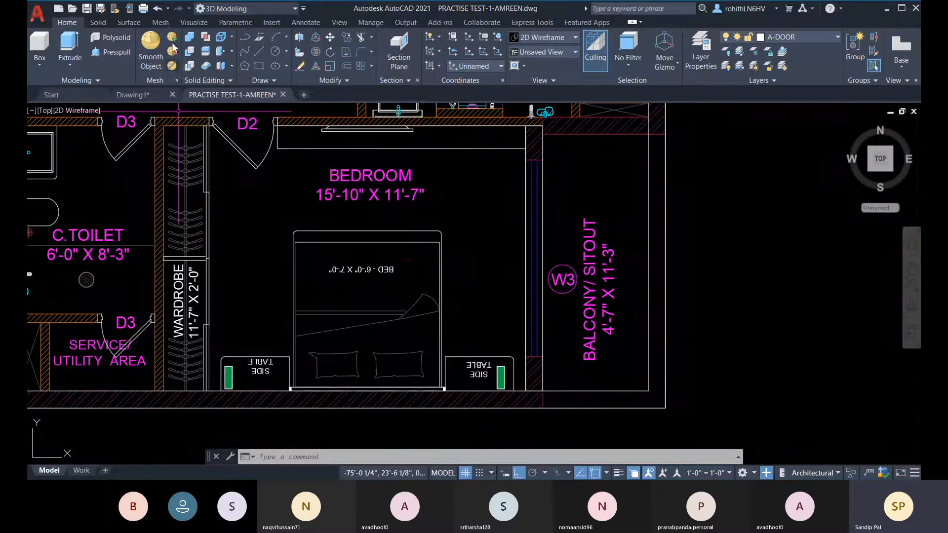
# - Create a 4' high solid box over the W3 window opening, using its diagonally opposite corners as the base
pyautogui.click(32, 63)
pyautogui.click(51, 96)
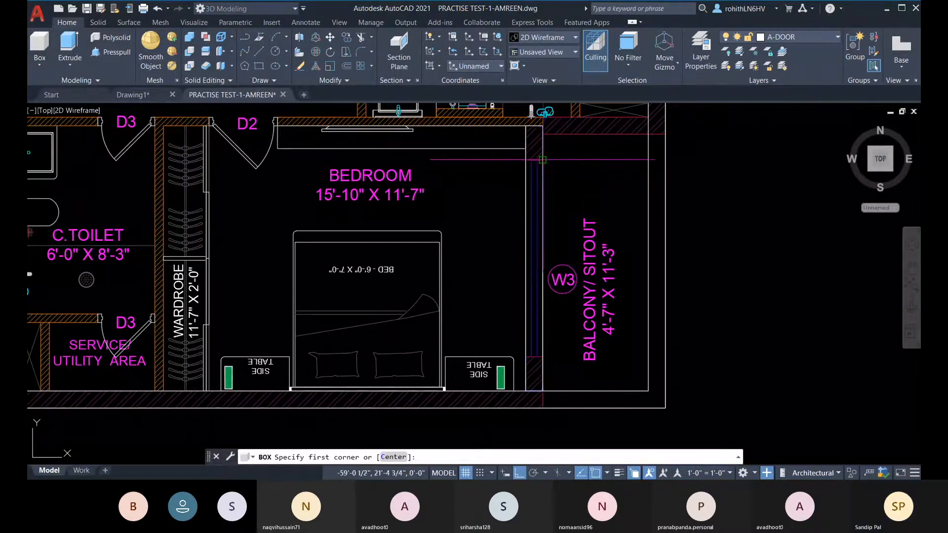
pyautogui.click(543, 160)
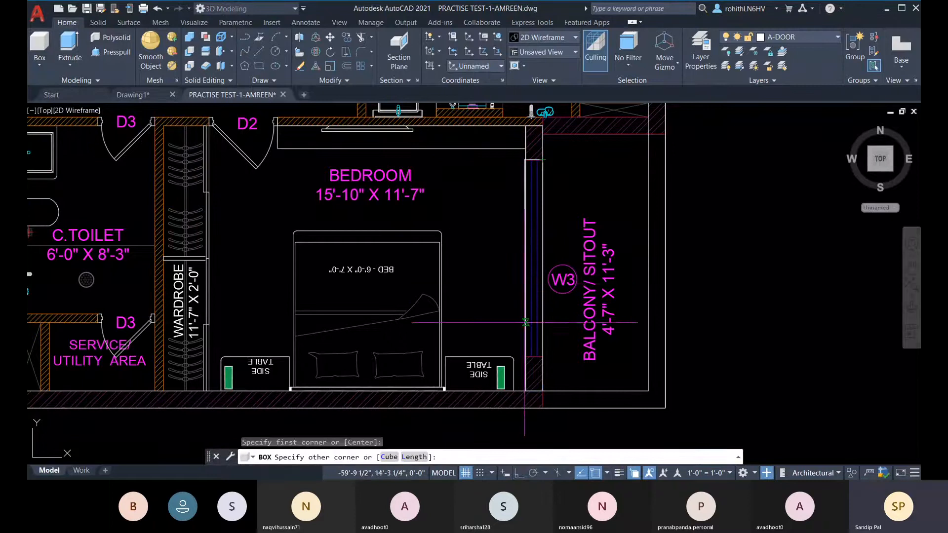
pyautogui.click(525, 357)
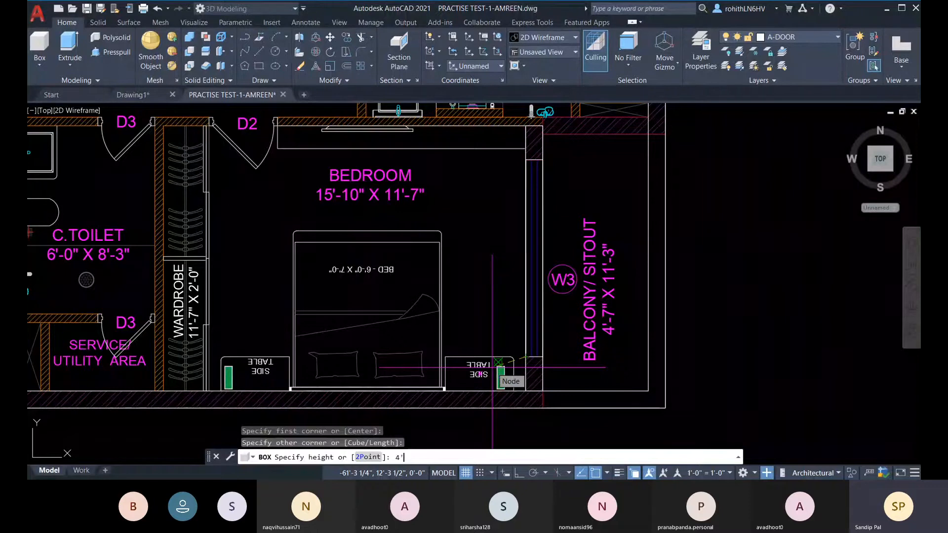
pyautogui.write("4'")
pyautogui.press('Return')
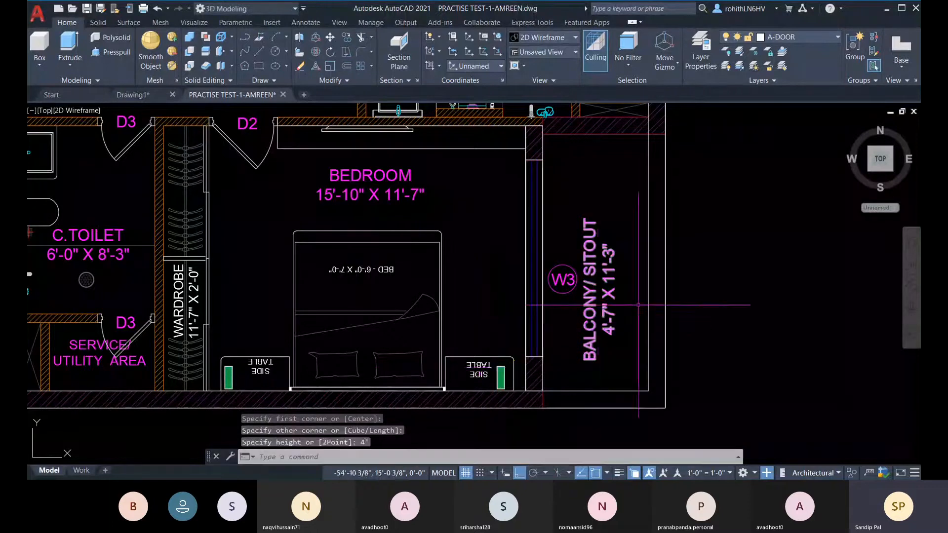
# - View the model from the side, select the solid box at window W3 and open its properties
pyautogui.moveTo(794, 154)
pyautogui.keyDown('shift'); pyautogui.mouseDown(button='middle')
pyautogui.moveTo(668, 237)
pyautogui.moveTo(340, 211)
pyautogui.mouseUp(button='middle'); pyautogui.keyUp('shift')
pyautogui.keyDown('shift'); pyautogui.rightClick(340, 211); pyautogui.keyUp('shift')
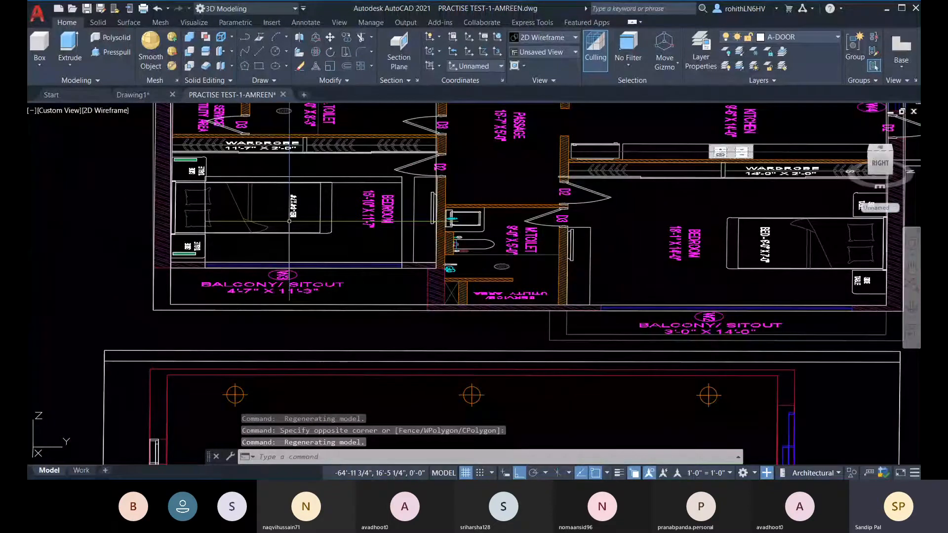
pyautogui.click(335, 181)
pyautogui.click(345, 196)
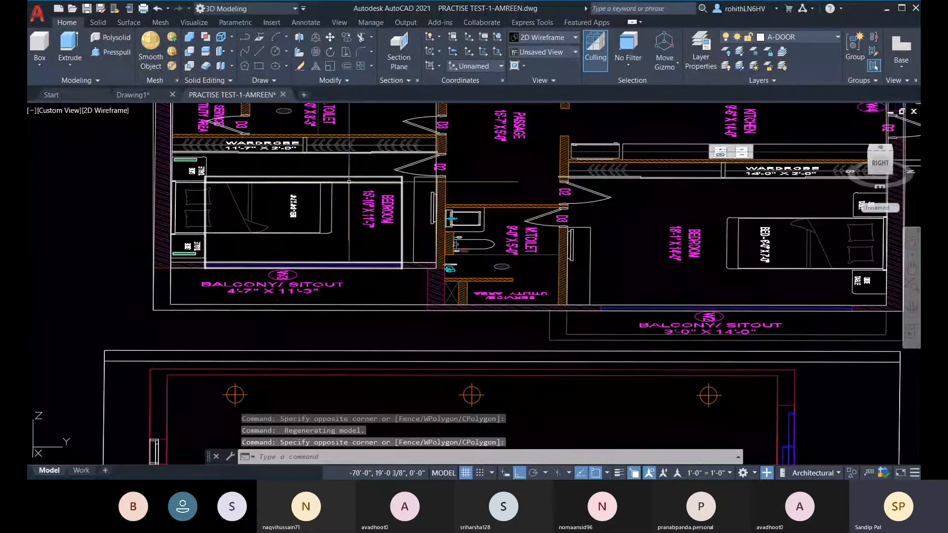
pyautogui.click(402, 183)
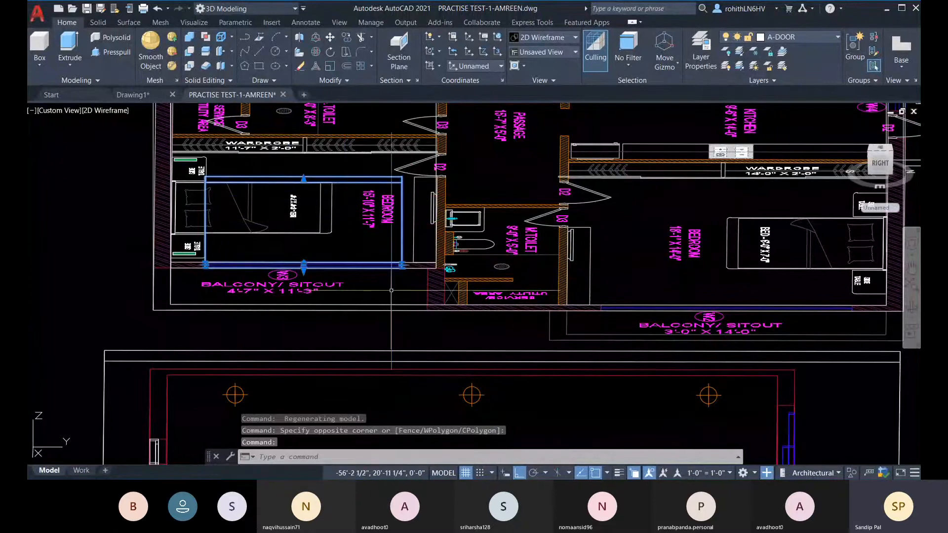
pyautogui.hotkey('ctrl', '1')
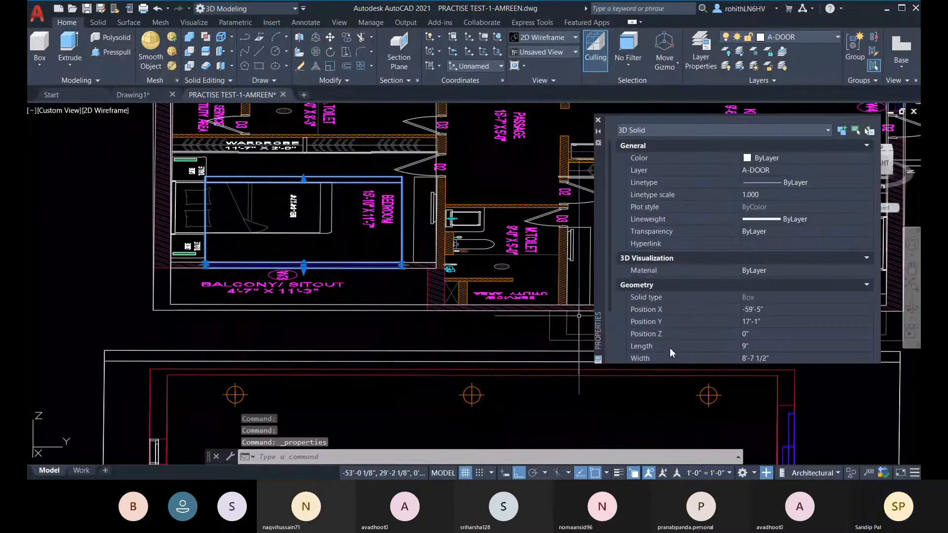
# - Raise the solid box at window W3 by setting its Position Z to 3', and close its properties
pyautogui.click(763, 334)
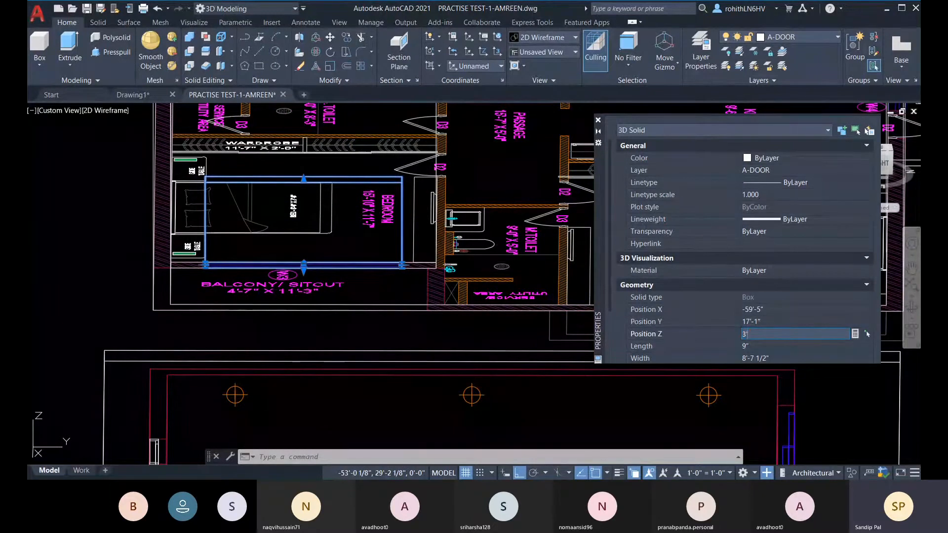
pyautogui.press('Return')
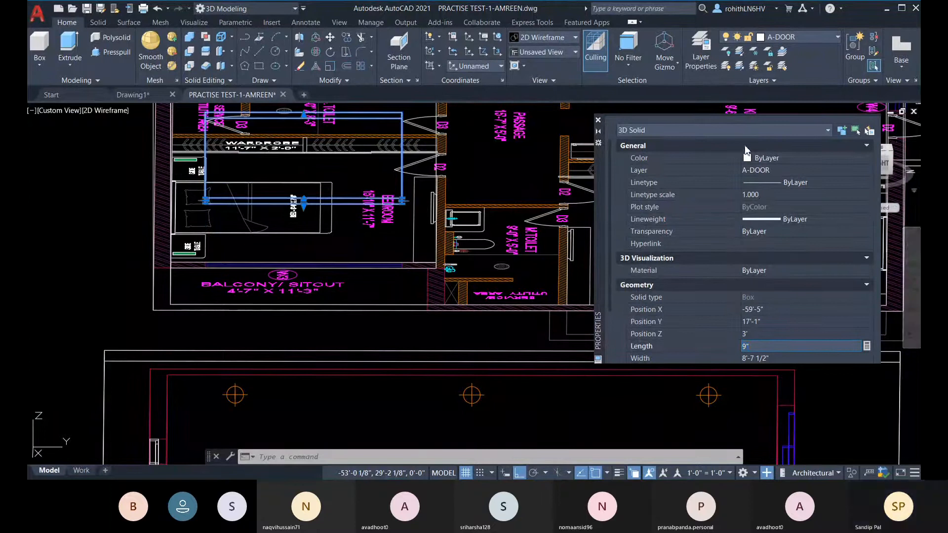
pyautogui.click(598, 120)
# - Show the walls and the window box from an angled 3D view in the Realistic visual style
pyautogui.scroll(-3, 597, 117)
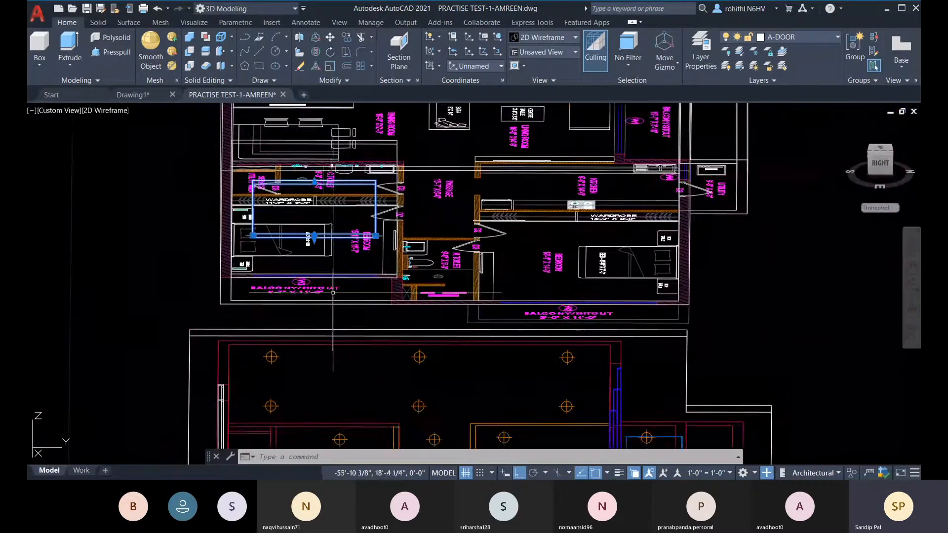
pyautogui.moveTo(347, 288)
pyautogui.mouseDown(button='middle')
pyautogui.moveTo(347, 305)
pyautogui.moveTo(407, 289)
pyautogui.moveTo(383, 297)
pyautogui.mouseUp(button='middle')
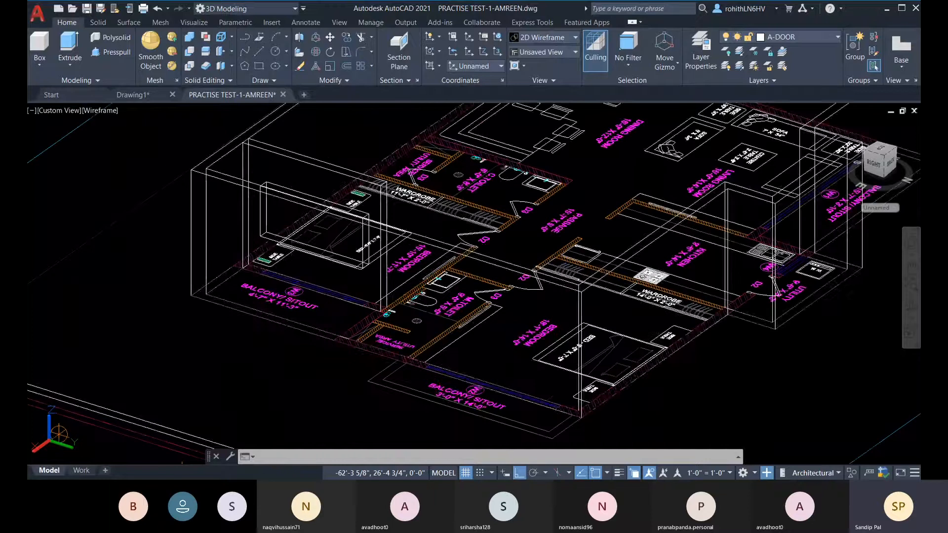
pyautogui.press('Escape')
pyautogui.click(106, 110)
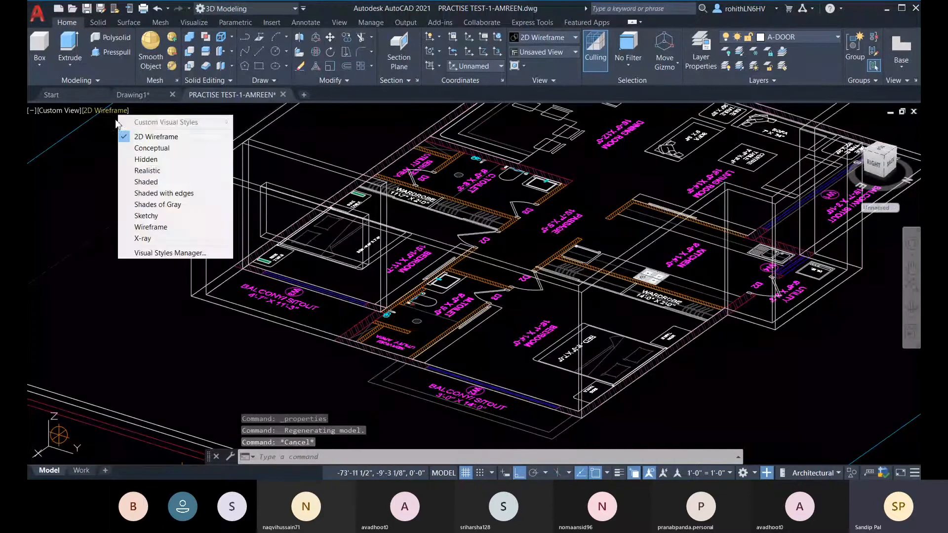
pyautogui.click(143, 171)
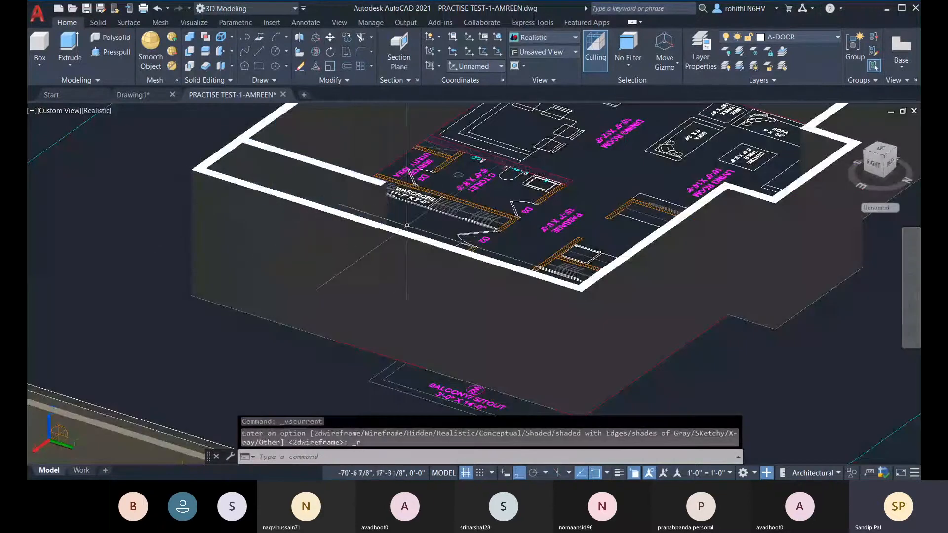
# - Subtract the solid box from the wall between the bedroom and balcony to cut the W3 window opening
pyautogui.keyDown('shift'); pyautogui.moveTo(408, 221); pyautogui.dragTo(356, 278, button='middle'); pyautogui.keyUp('shift')
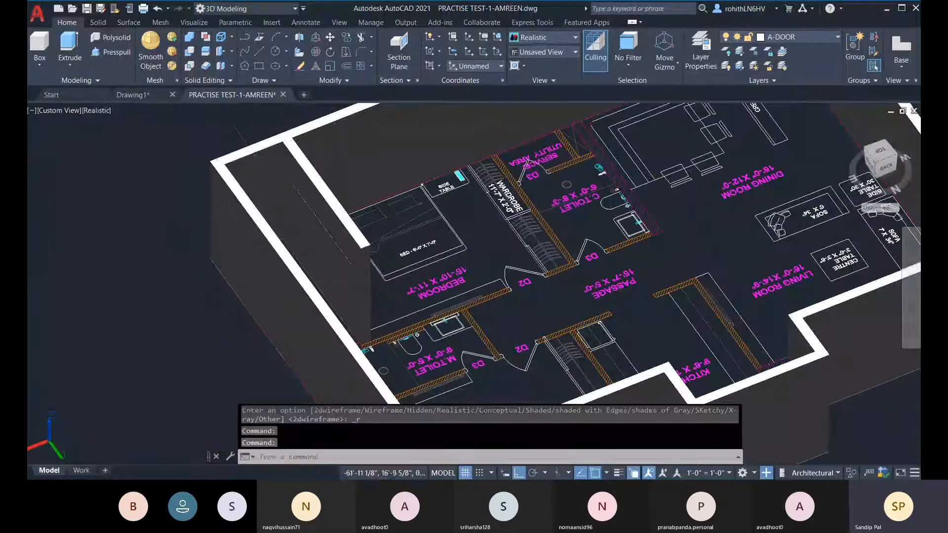
pyautogui.click(188, 55)
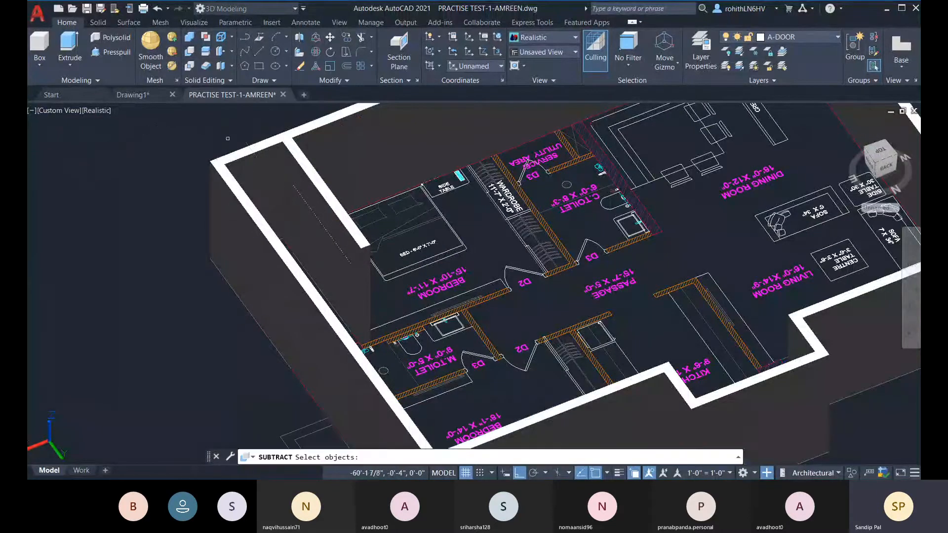
pyautogui.click(343, 208)
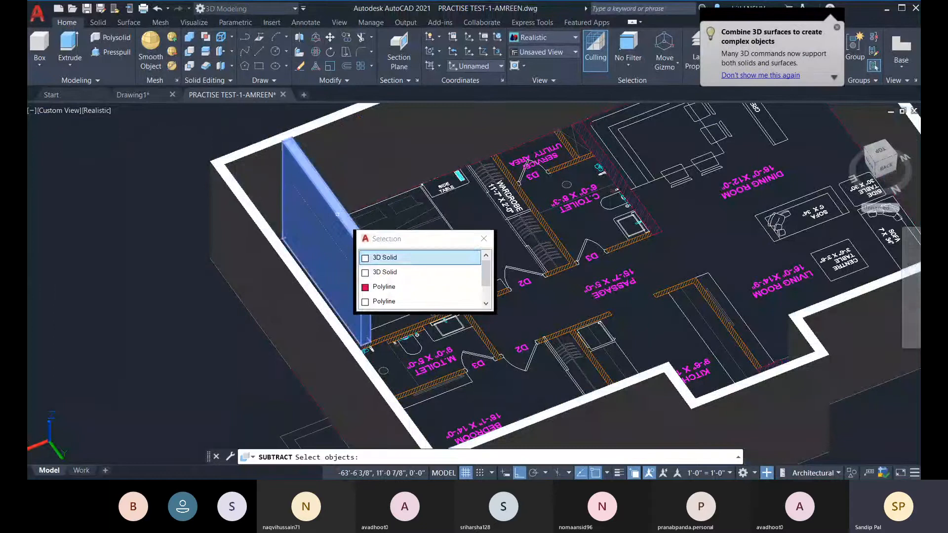
pyautogui.click(390, 257)
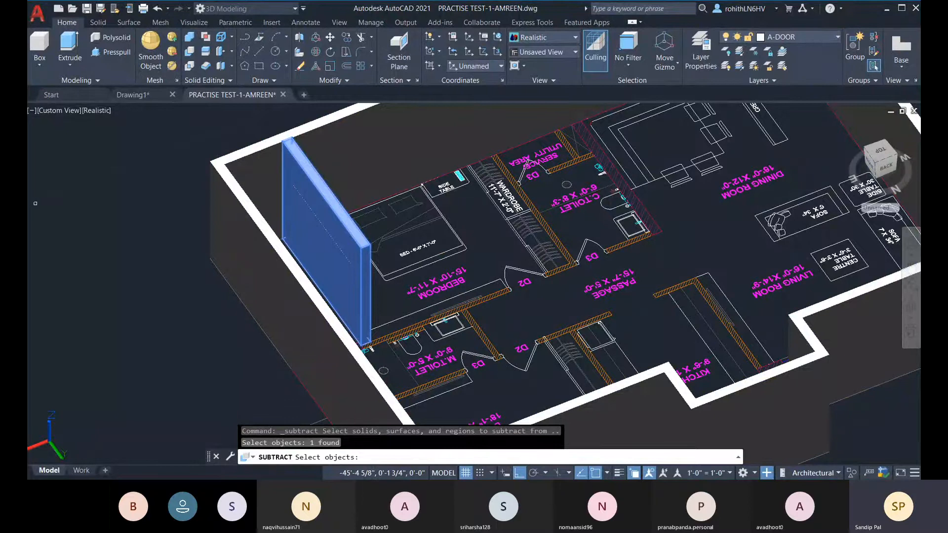
pyautogui.press('Return')
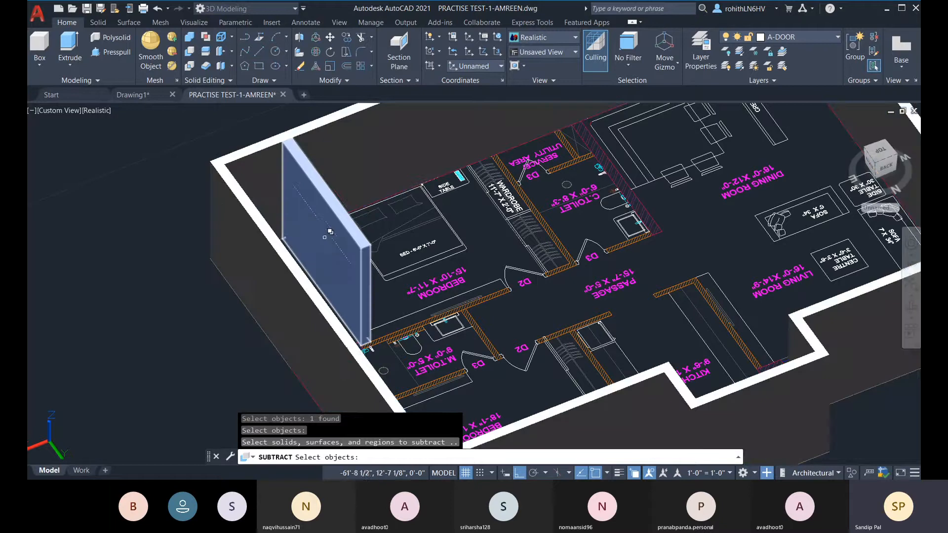
pyautogui.click(323, 232)
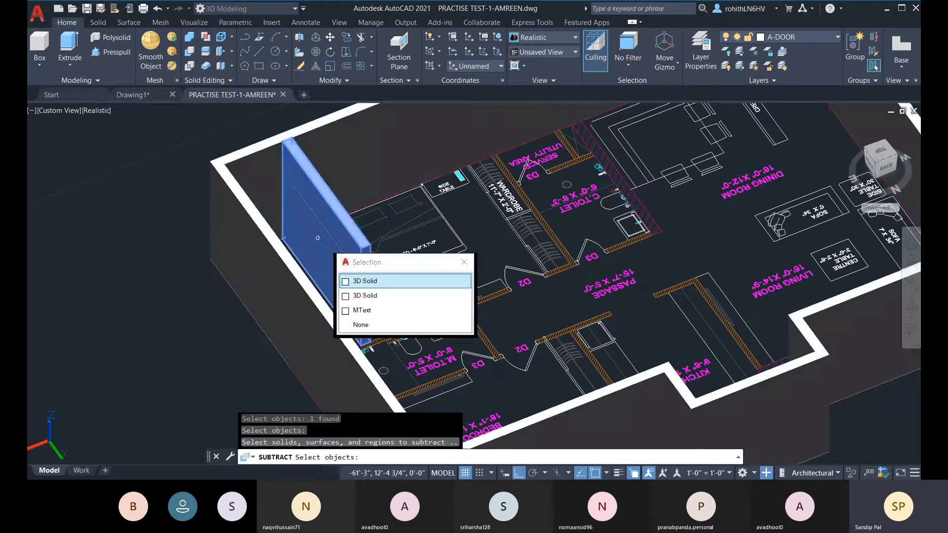
pyautogui.click(366, 296)
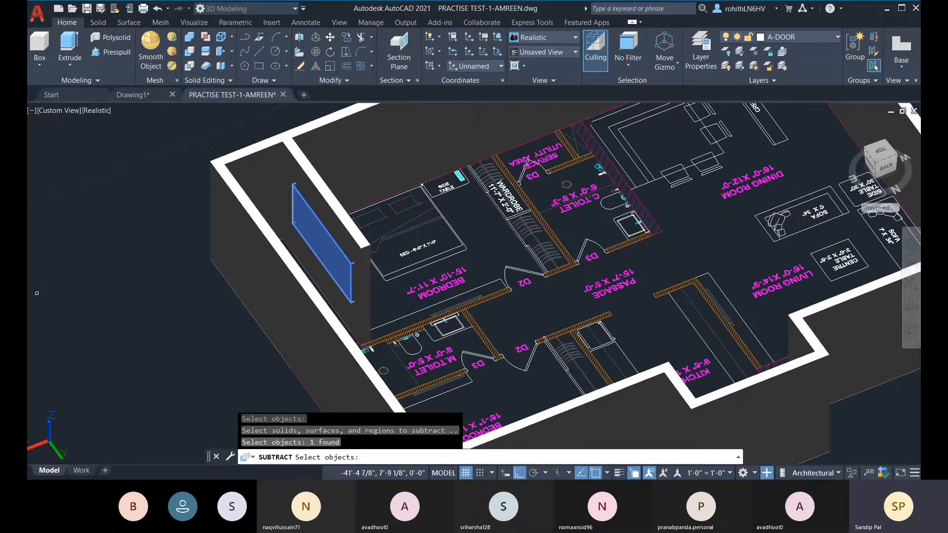
pyautogui.press('Return')
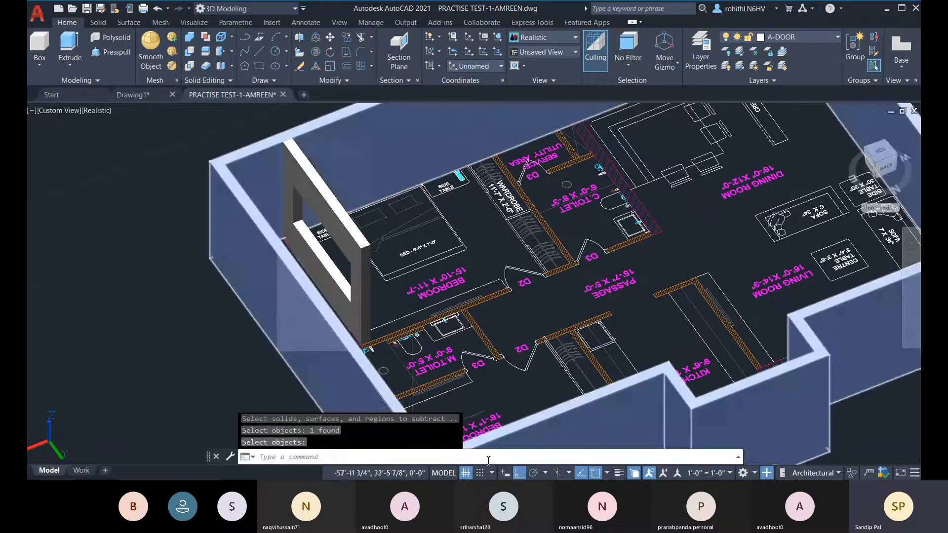
pyautogui.press('Escape')
pyautogui.press('Escape')
# - Examine the cut window opening and the walls from several angles, comparing them with the finished house model beside them
pyautogui.keyDown('shift'); pyautogui.moveTo(359, 301); pyautogui.dragTo(391, 298, button='middle'); pyautogui.keyUp('shift')
pyautogui.scroll(3, 390, 299)
pyautogui.keyDown('shift'); pyautogui.moveTo(461, 301); pyautogui.dragTo(197, 300, button='middle'); pyautogui.keyUp('shift')
pyautogui.scroll(-5, 600, 237)
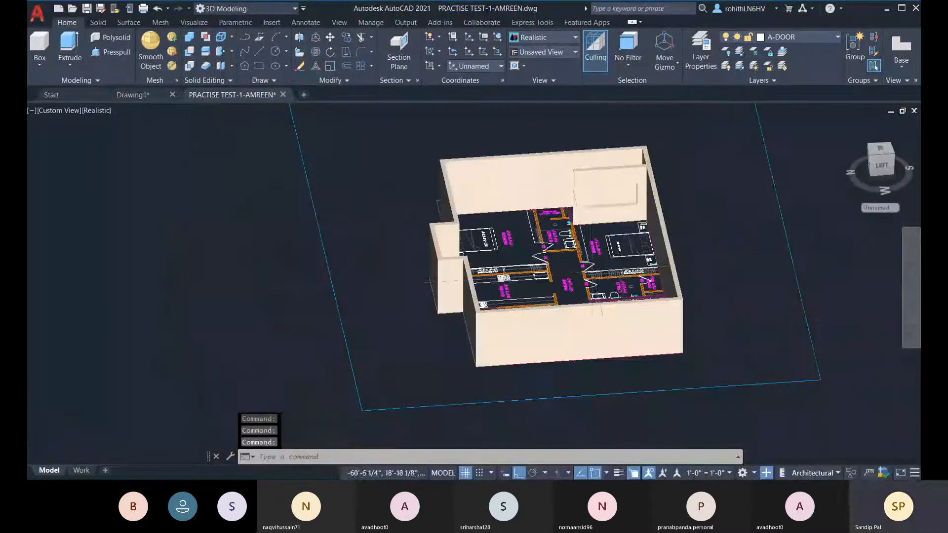
pyautogui.keyDown('shift'); pyautogui.moveTo(590, 284); pyautogui.dragTo(277, 366, button='middle'); pyautogui.keyUp('shift')
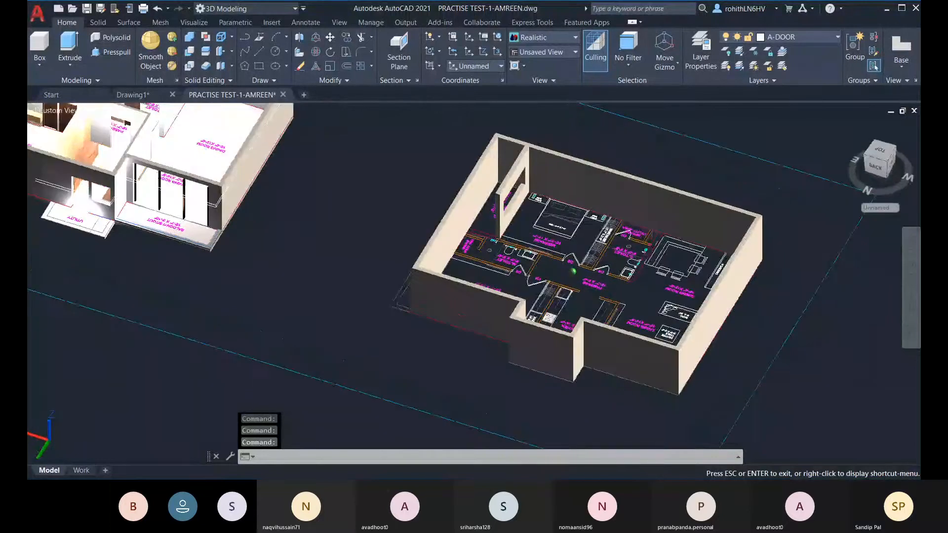
pyautogui.scroll(-4, 707, 340)
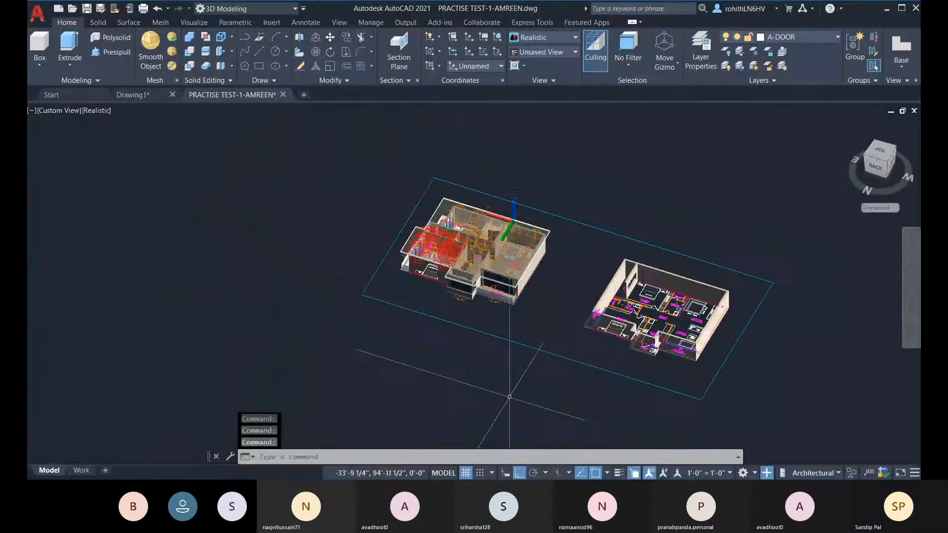
pyautogui.moveTo(509, 397); pyautogui.dragTo(406, 392, button='middle')
pyautogui.scroll(4, 539, 341)
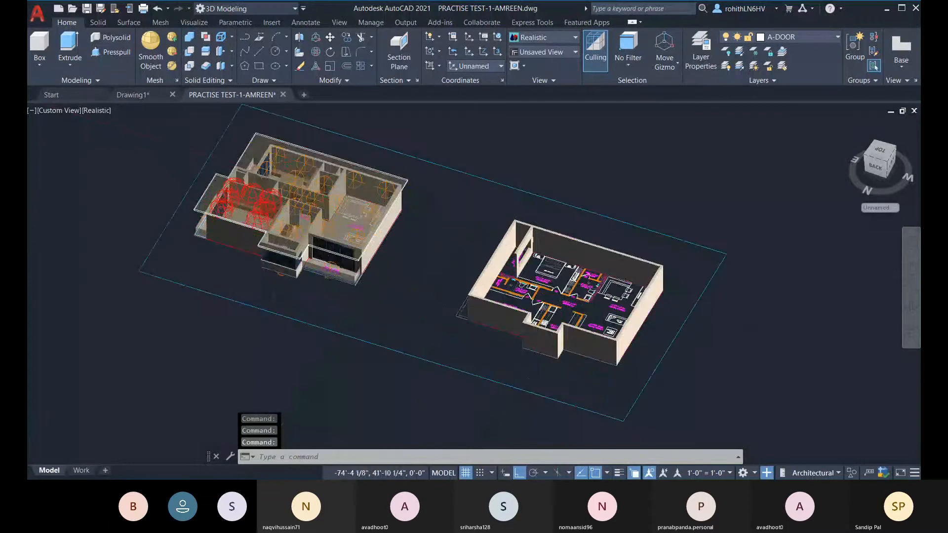
pyautogui.keyDown('shift'); pyautogui.moveTo(556, 345); pyautogui.dragTo(589, 279, button='middle'); pyautogui.keyUp('shift')
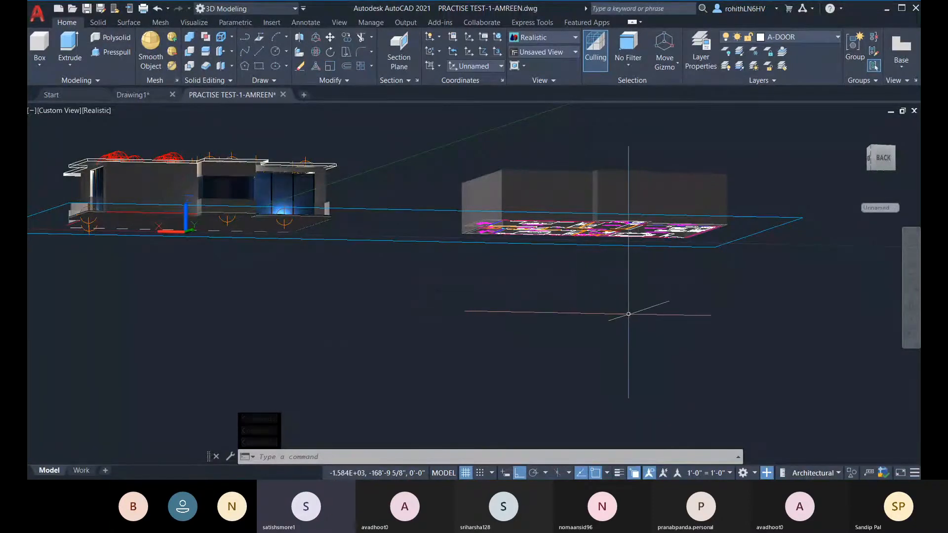
pyautogui.keyDown('shift'); pyautogui.moveTo(628, 314); pyautogui.dragTo(527, 285, button='middle'); pyautogui.keyUp('shift')
pyautogui.scroll(7, 513, 262)
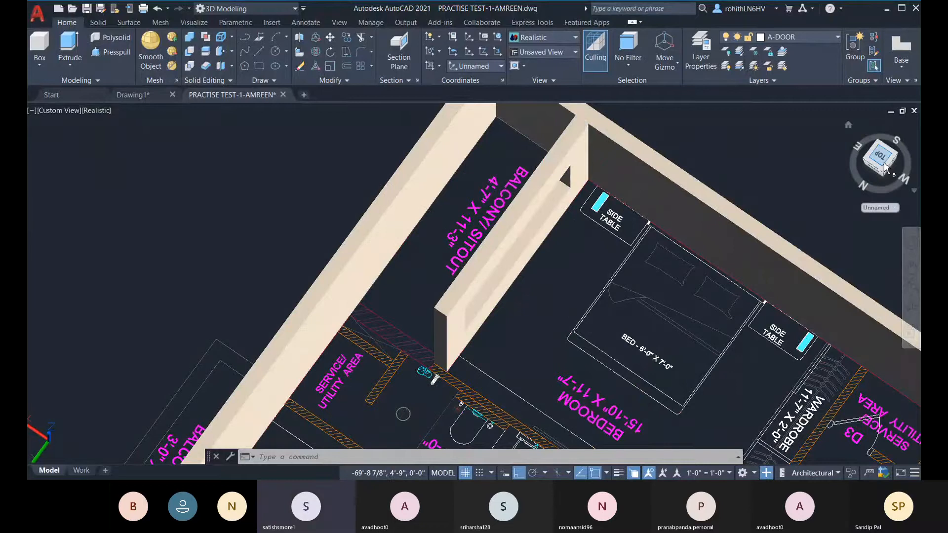
# - Change the visual style to 2D Wireframe and show the W3 bedroom area in Top view
pyautogui.click(101, 110)
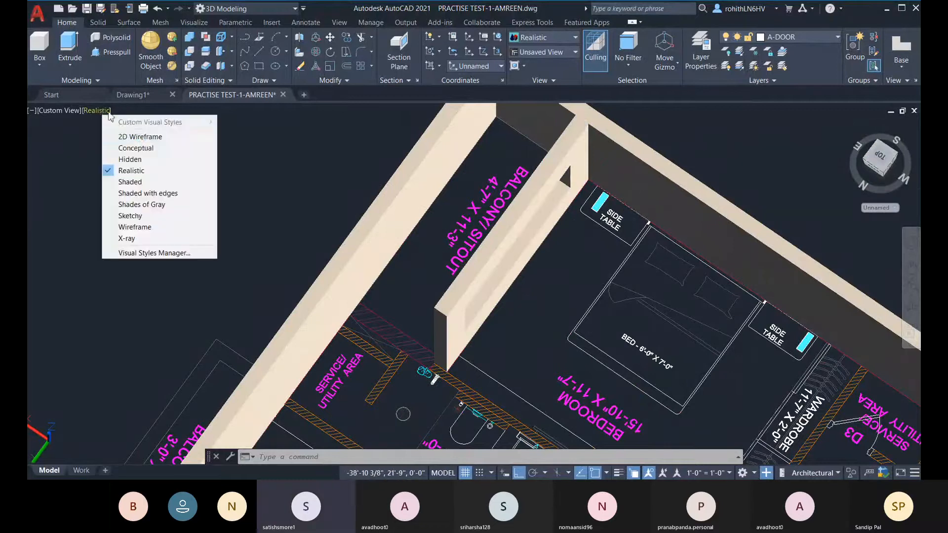
pyautogui.click(143, 138)
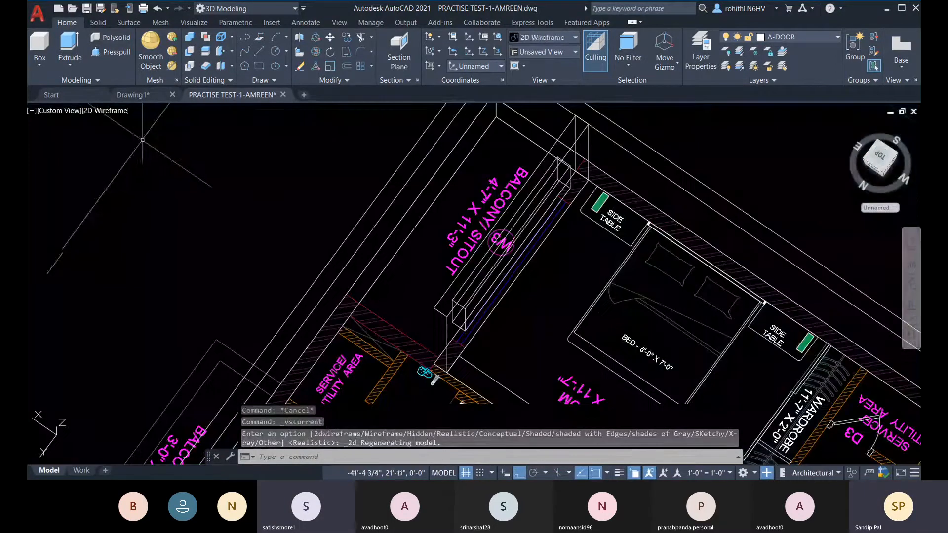
pyautogui.click(886, 169)
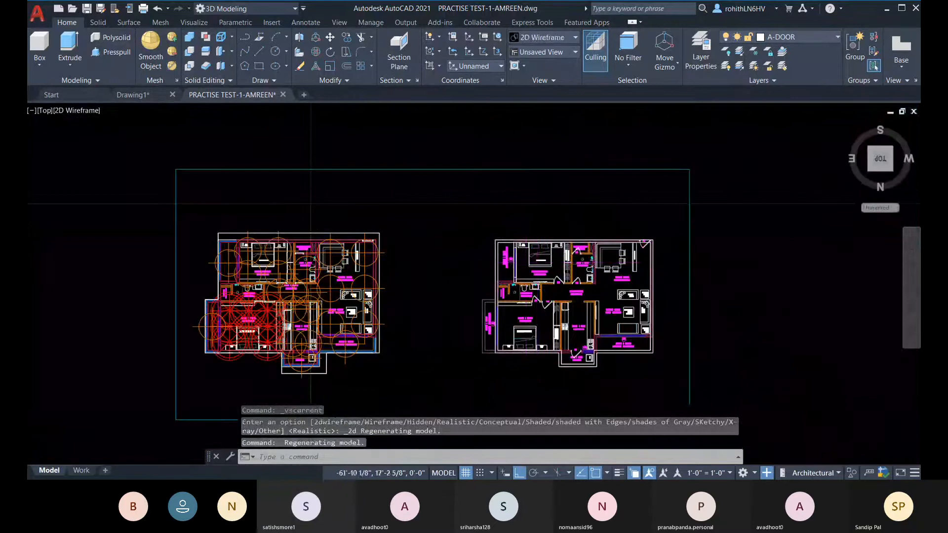
pyautogui.scroll(10, 525, 263)
pyautogui.scroll(-4, 482, 290)
pyautogui.moveTo(485, 307); pyautogui.dragTo(450, 281, button='middle')
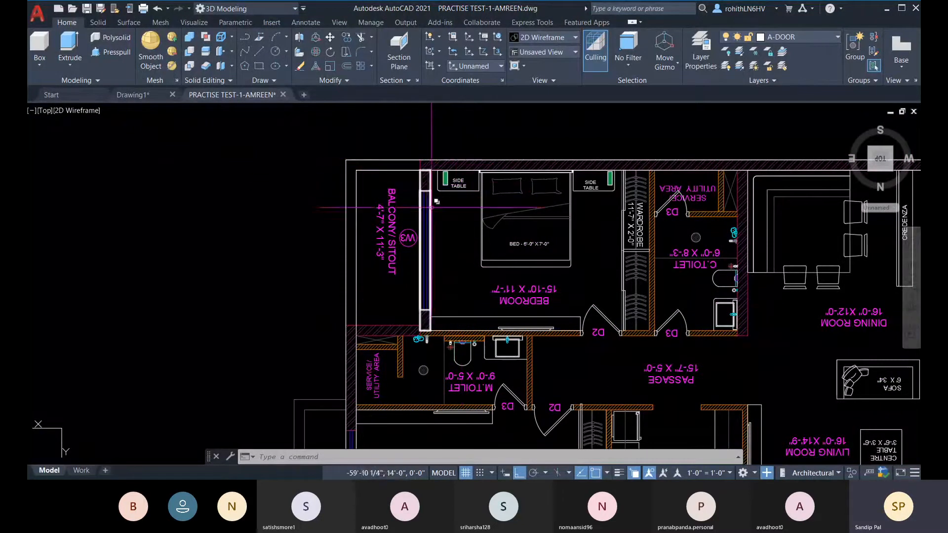
pyautogui.click(42, 68)
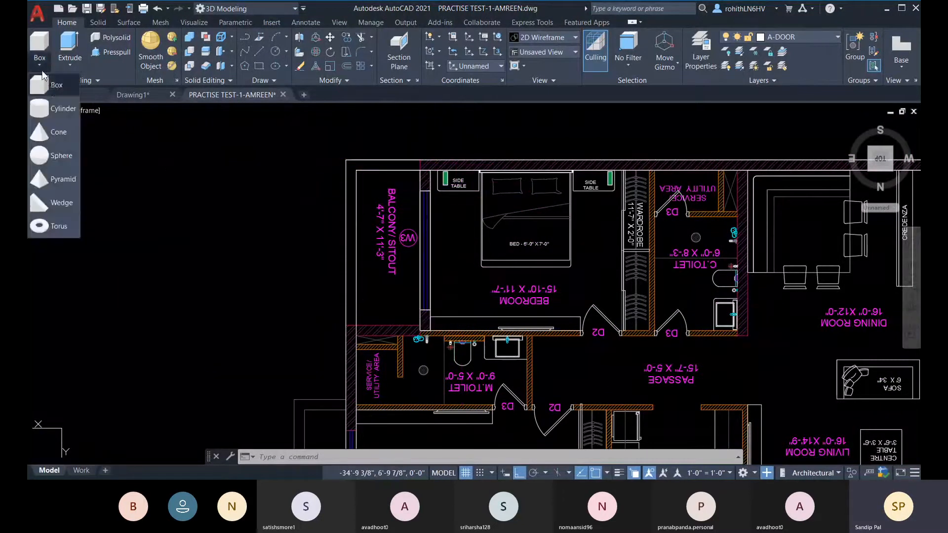
pyautogui.click(53, 88)
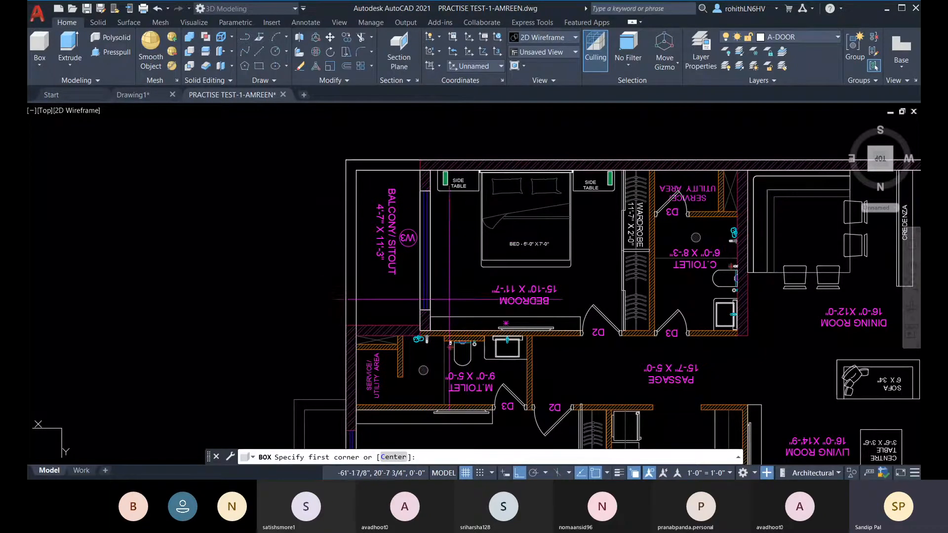
pyautogui.press('Escape')
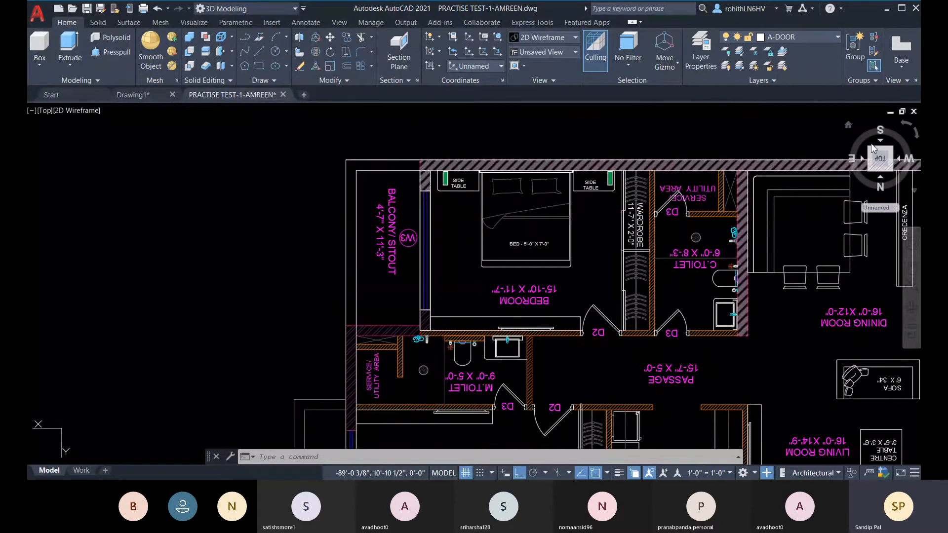
# - Return to the home isometric view and orbit around to the wall with the W3 window opening
pyautogui.click(850, 127)
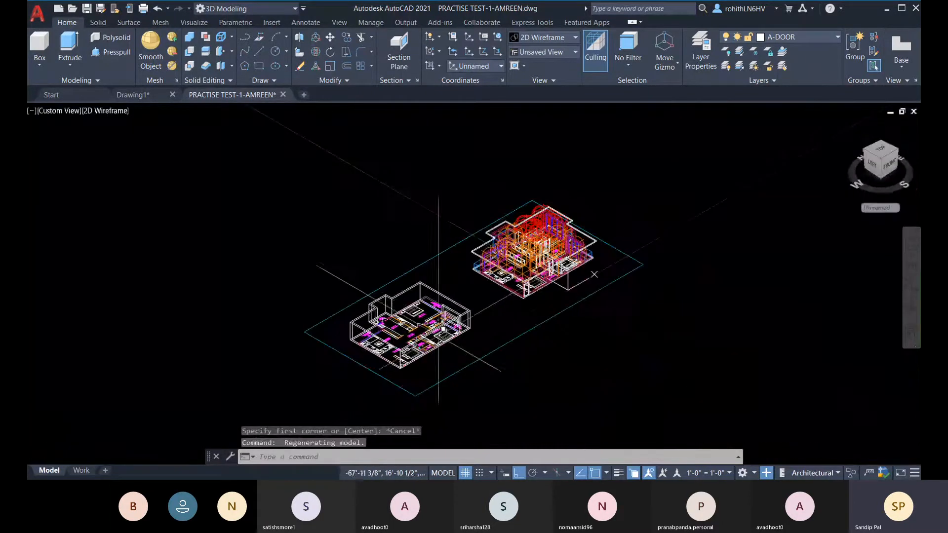
pyautogui.scroll(4, 514, 317)
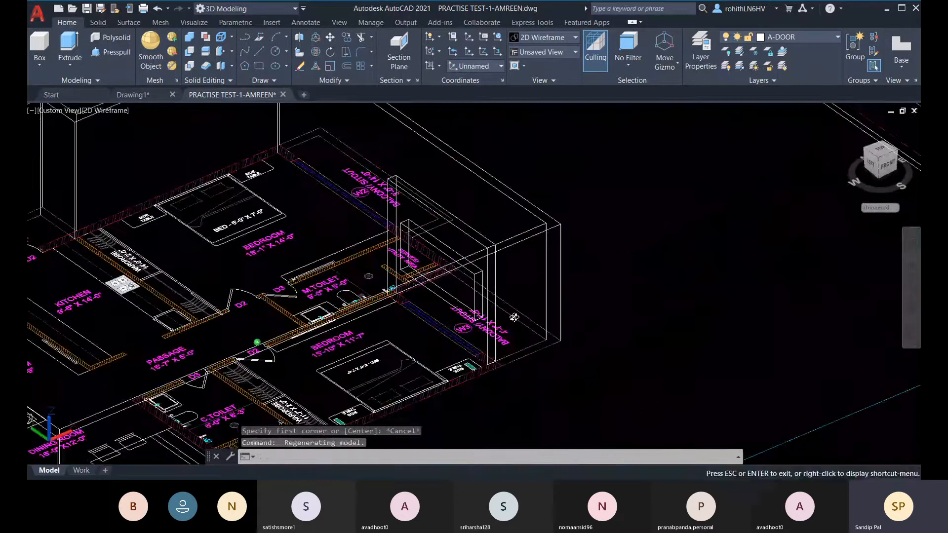
pyautogui.keyDown('shift'); pyautogui.moveTo(514, 317); pyautogui.dragTo(355, 270, button='middle'); pyautogui.keyUp('shift')
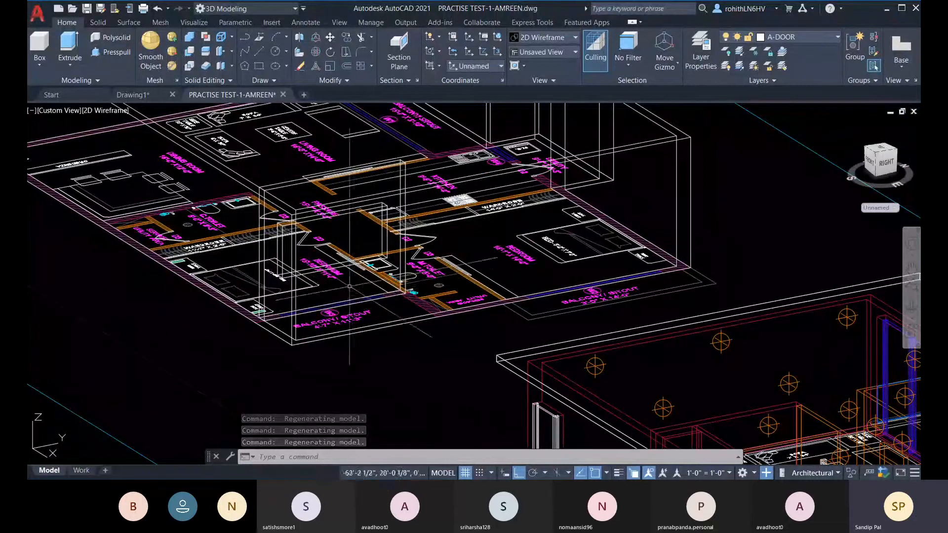
pyautogui.hotkey('ctrl', '1')
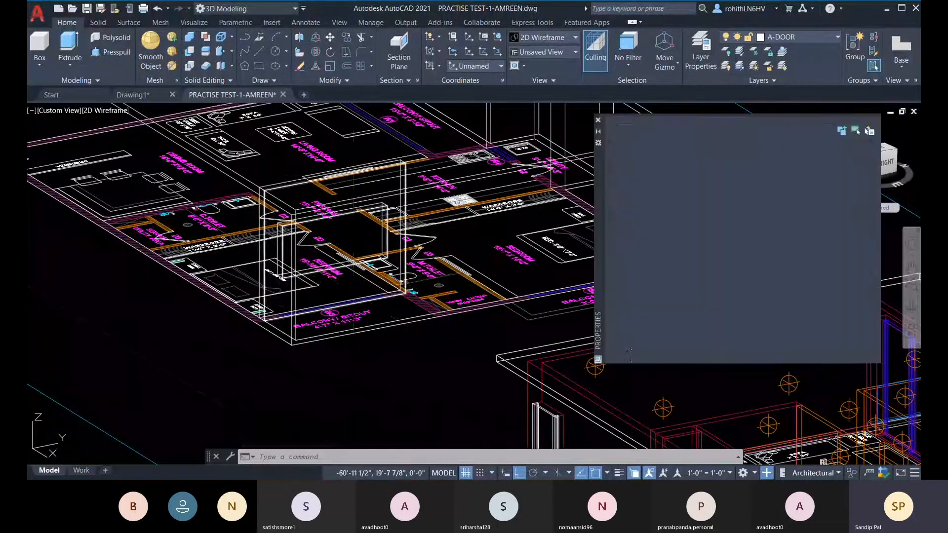
pyautogui.scroll(-2, 698, 360)
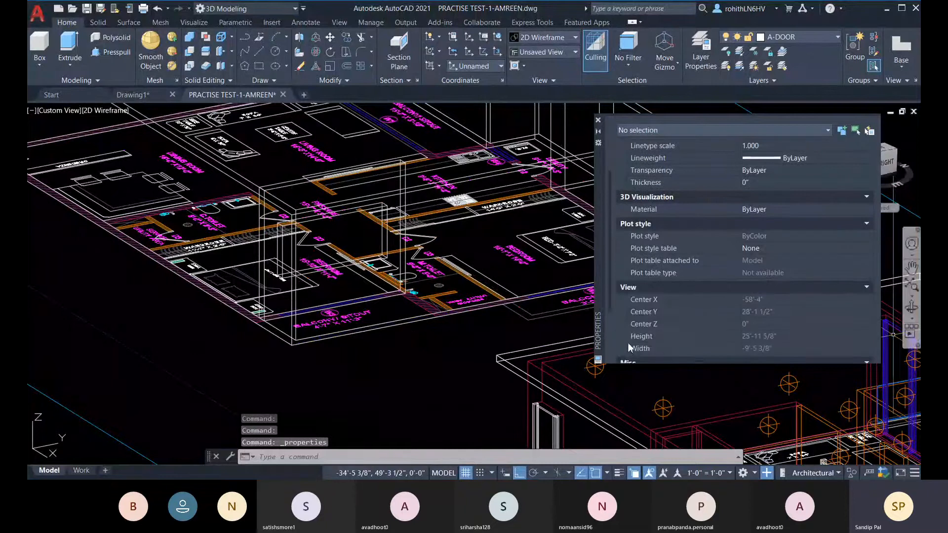
pyautogui.click(598, 120)
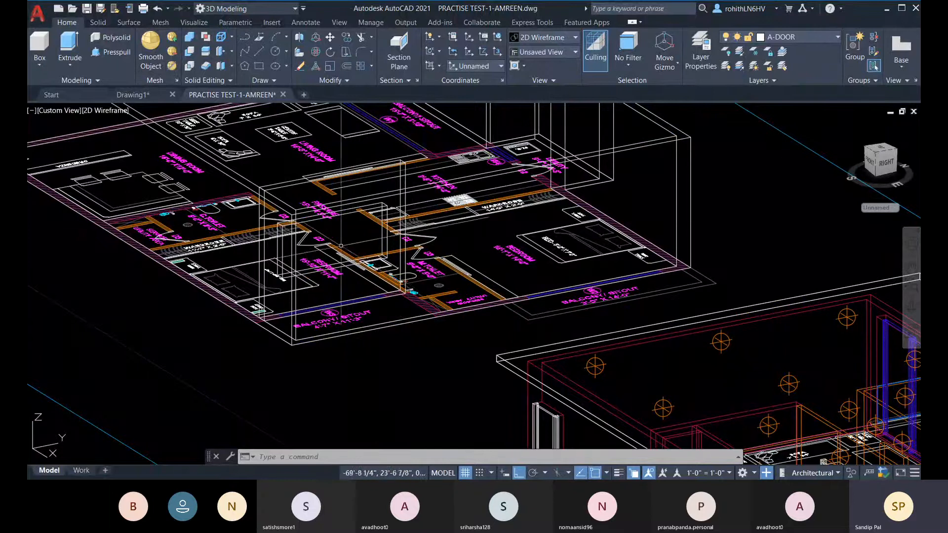
# - Change the visual style to Hidden with the W3 window opening seen from above the balcony side
pyautogui.moveTo(379, 285)
pyautogui.keyDown('shift'); pyautogui.mouseDown(button='middle')
pyautogui.moveTo(352, 297)
pyautogui.moveTo(181, 76)
pyautogui.mouseUp(button='middle'); pyautogui.keyUp('shift')
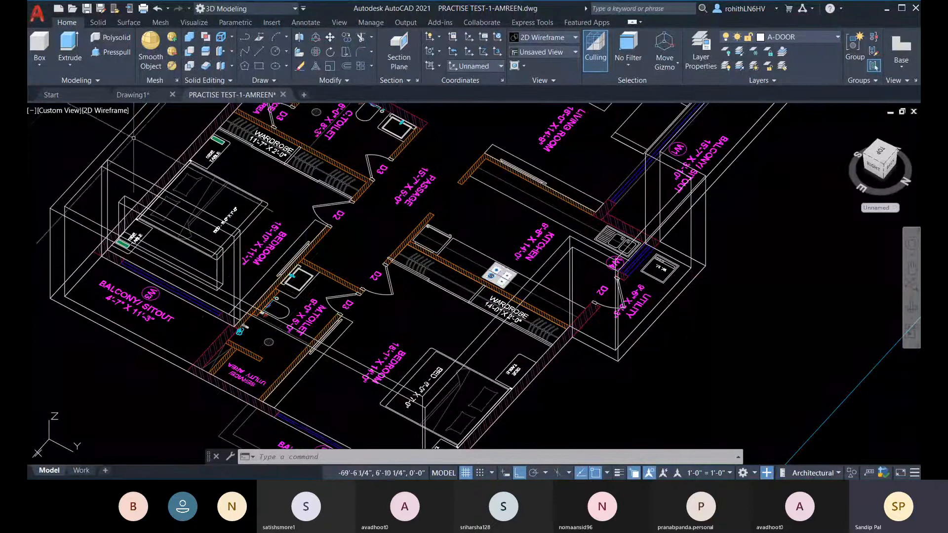
pyautogui.click(102, 111)
pyautogui.click(133, 159)
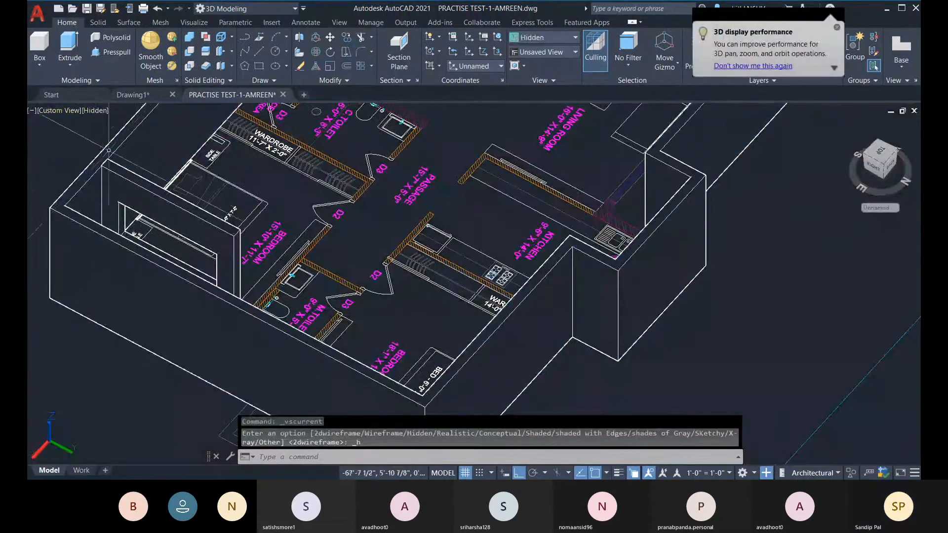
# - Change the visual style to Realistic and examine the walls with the W3 opening against the finished house model from several angles
pyautogui.click(99, 112)
pyautogui.click(129, 170)
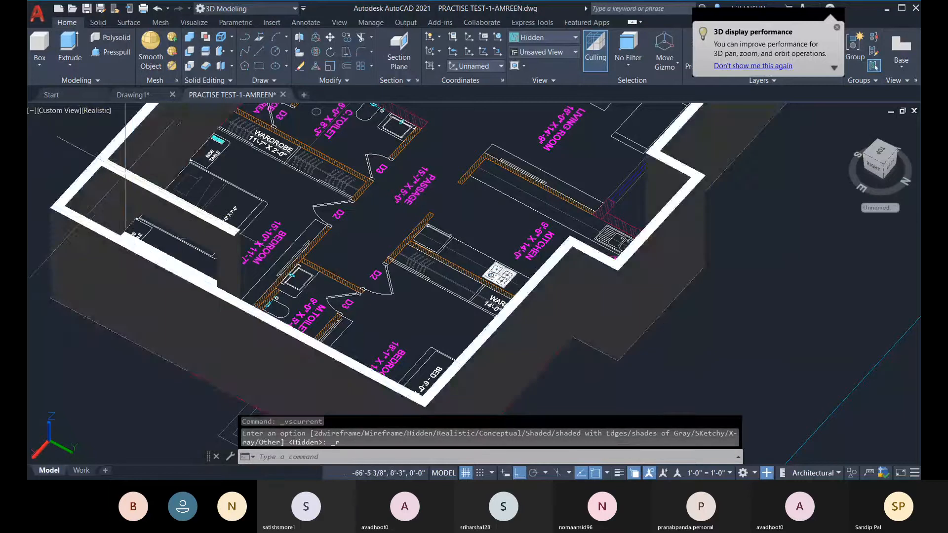
pyautogui.keyDown('shift'); pyautogui.moveTo(578, 268); pyautogui.dragTo(634, 300, button='middle'); pyautogui.keyUp('shift')
pyautogui.scroll(-4, 587, 263)
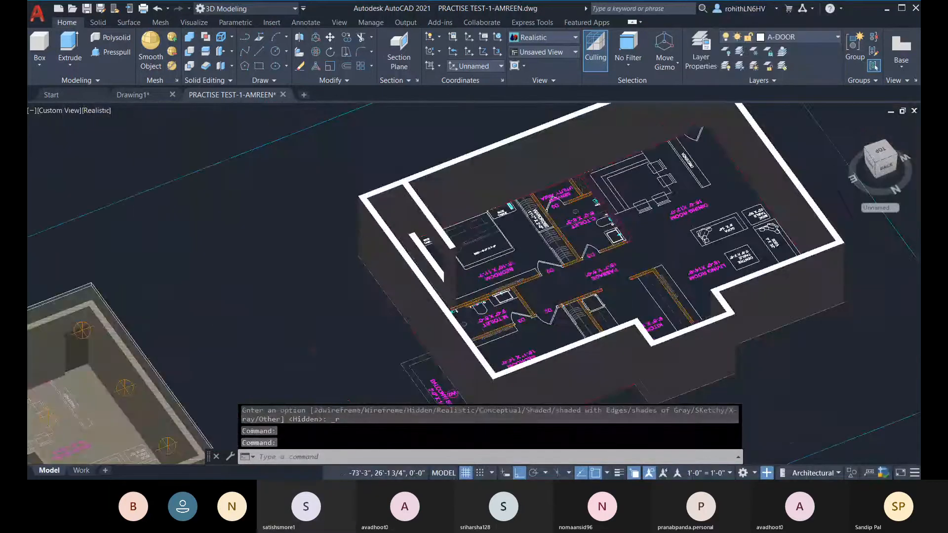
pyautogui.moveTo(586, 263); pyautogui.dragTo(526, 266, button='middle')
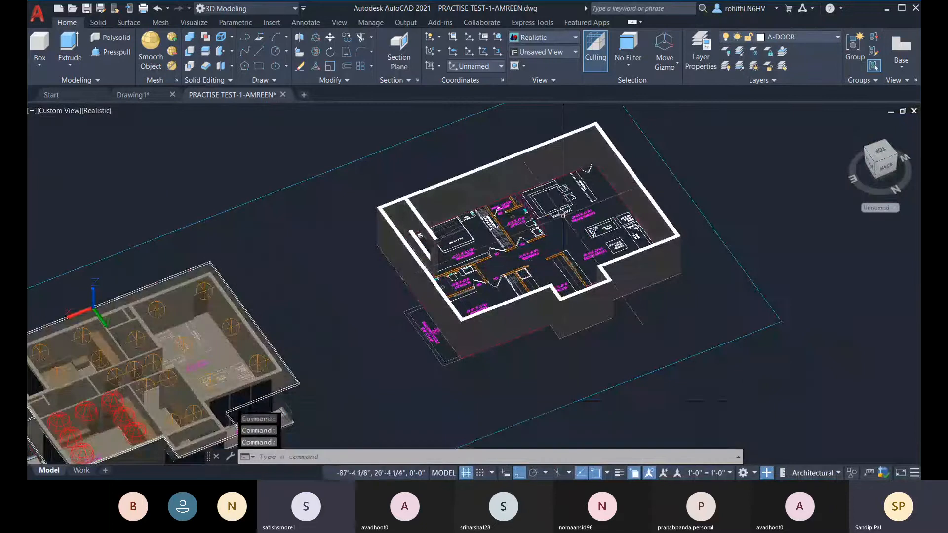
pyautogui.scroll(3, 528, 269)
pyautogui.moveTo(546, 289); pyautogui.dragTo(569, 276, button='middle')
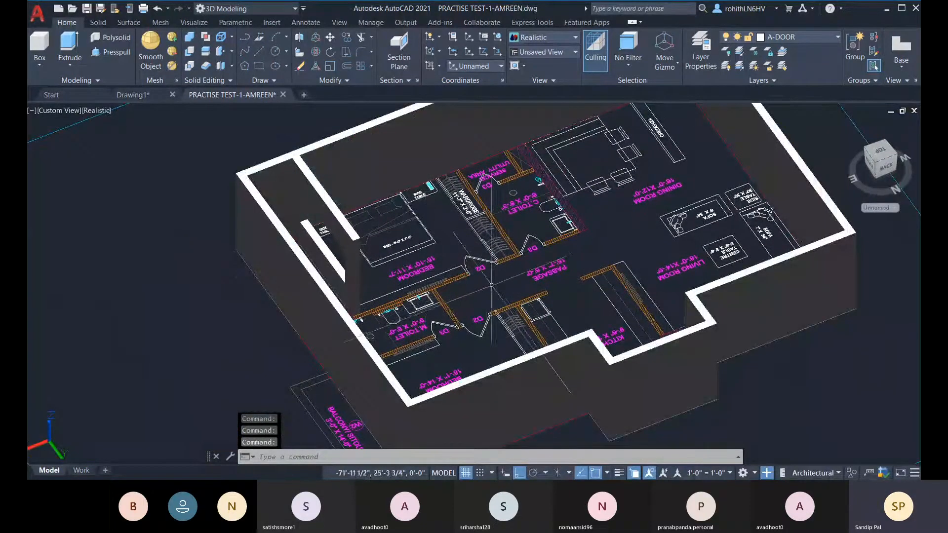
pyautogui.moveTo(492, 285); pyautogui.dragTo(474, 246, button='middle')
pyautogui.scroll(-4, 436, 305)
pyautogui.moveTo(356, 350); pyautogui.dragTo(476, 241, button='middle')
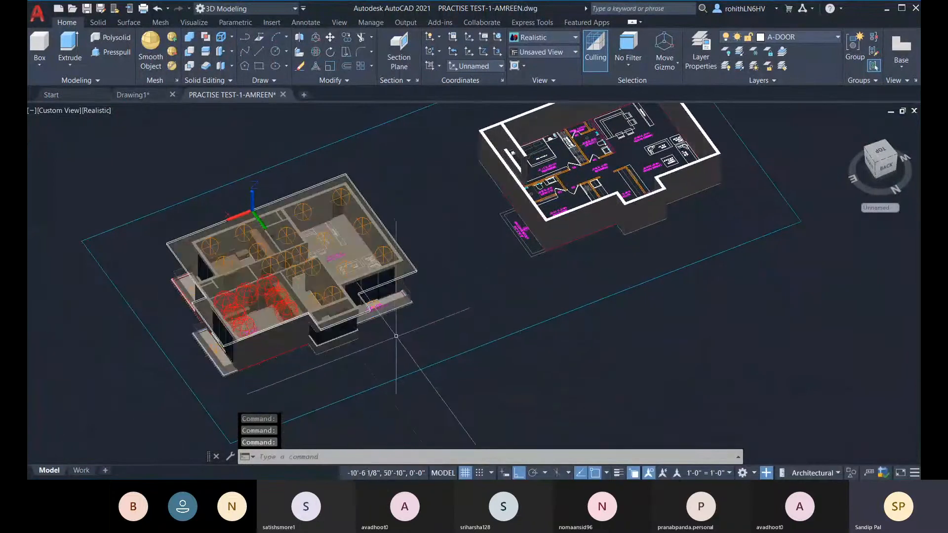
pyautogui.keyDown('shift'); pyautogui.moveTo(396, 336); pyautogui.dragTo(523, 300, button='middle'); pyautogui.keyUp('shift')
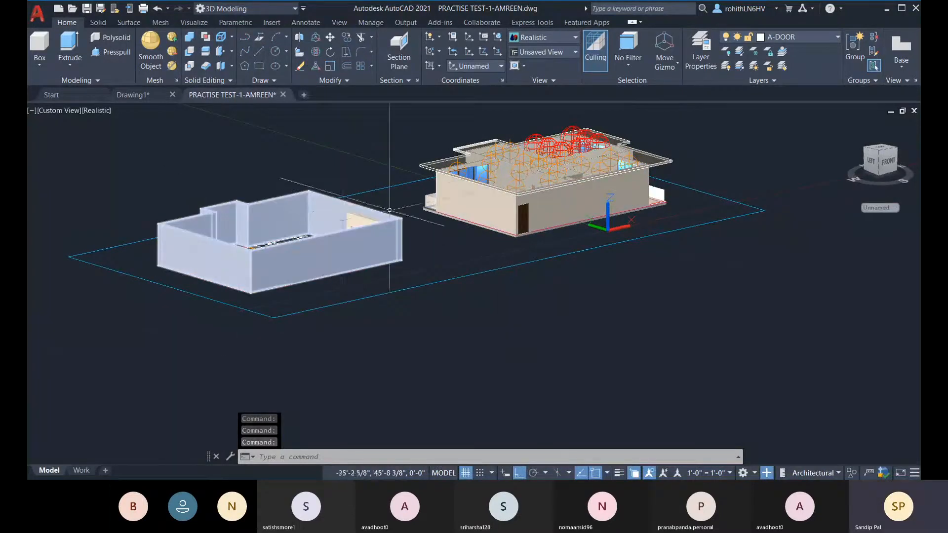
# - Browse the recent documents on the Start page and return to the house drawing
pyautogui.click(86, 94)
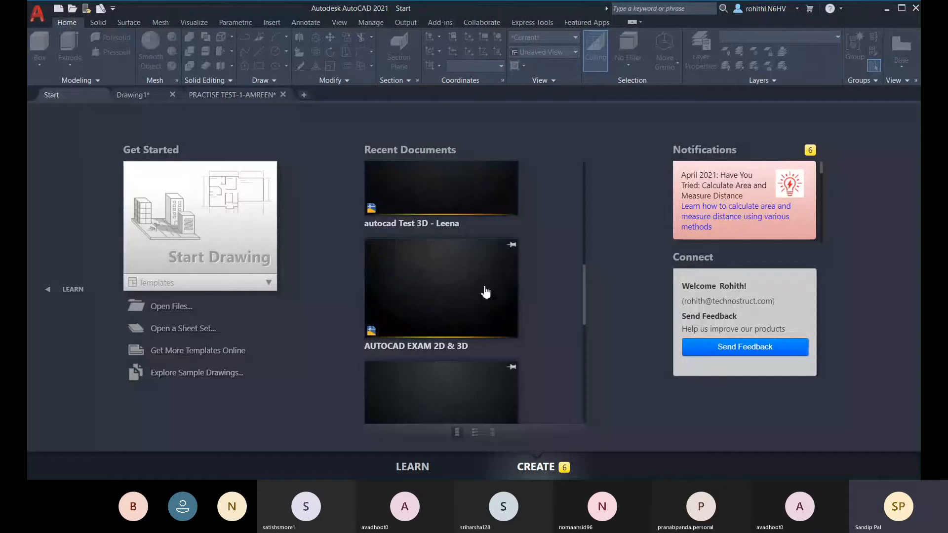
pyautogui.scroll(-6, 486, 292)
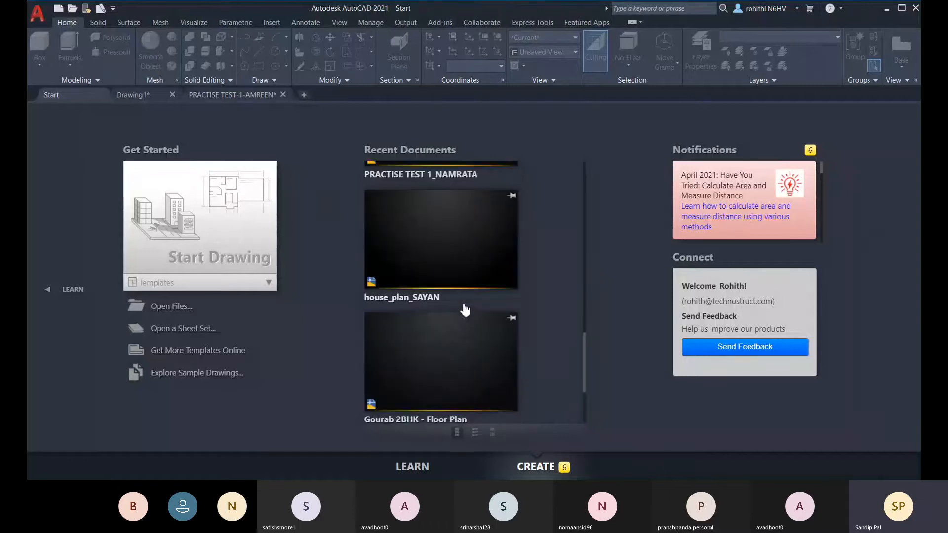
pyautogui.scroll(-2, 465, 309)
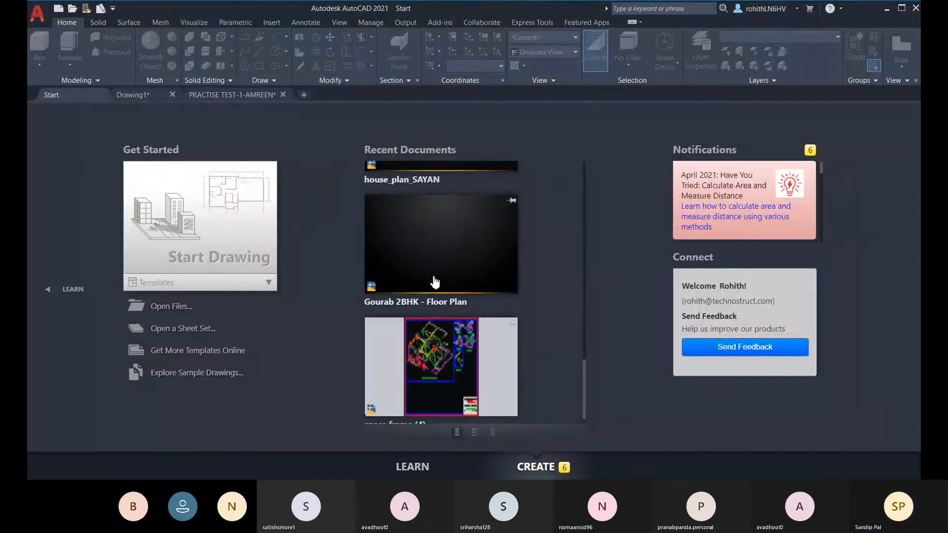
pyautogui.scroll(7, 457, 346)
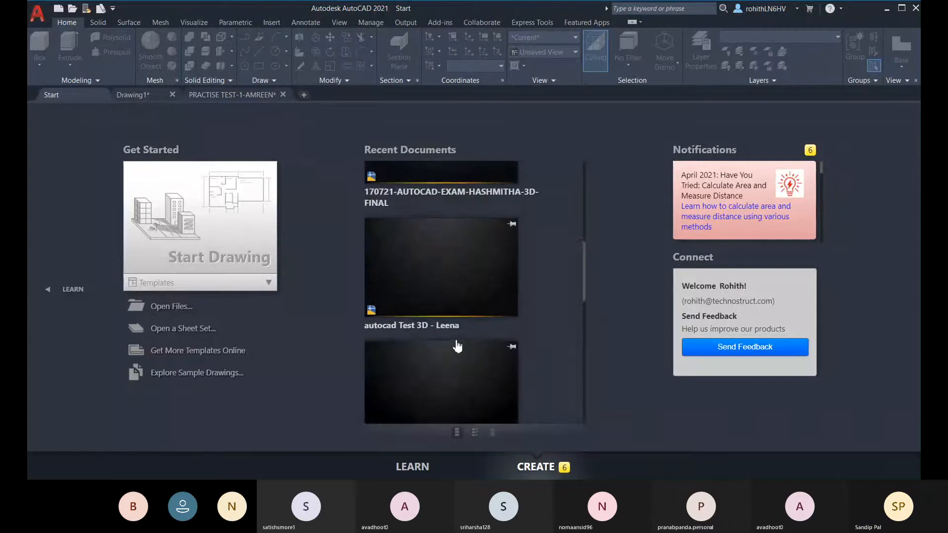
pyautogui.scroll(5, 457, 345)
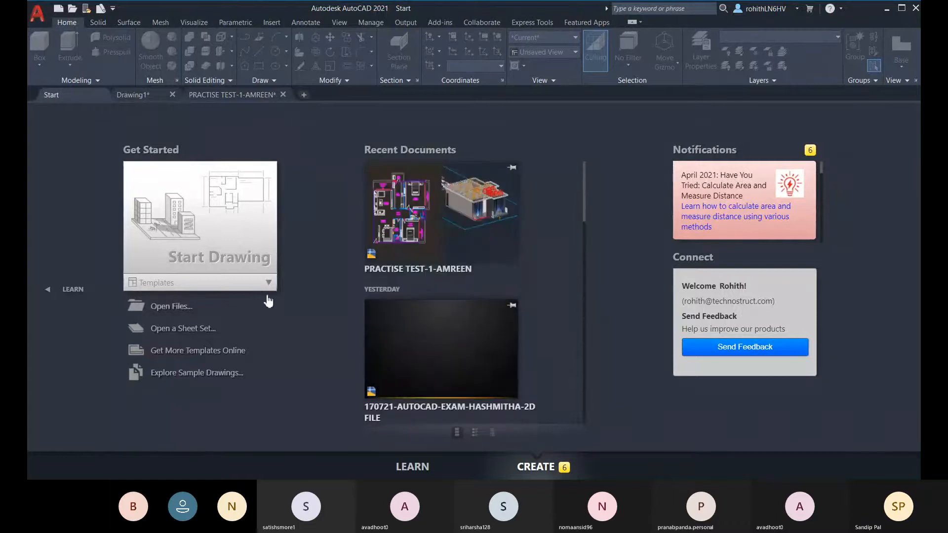
pyautogui.click(222, 94)
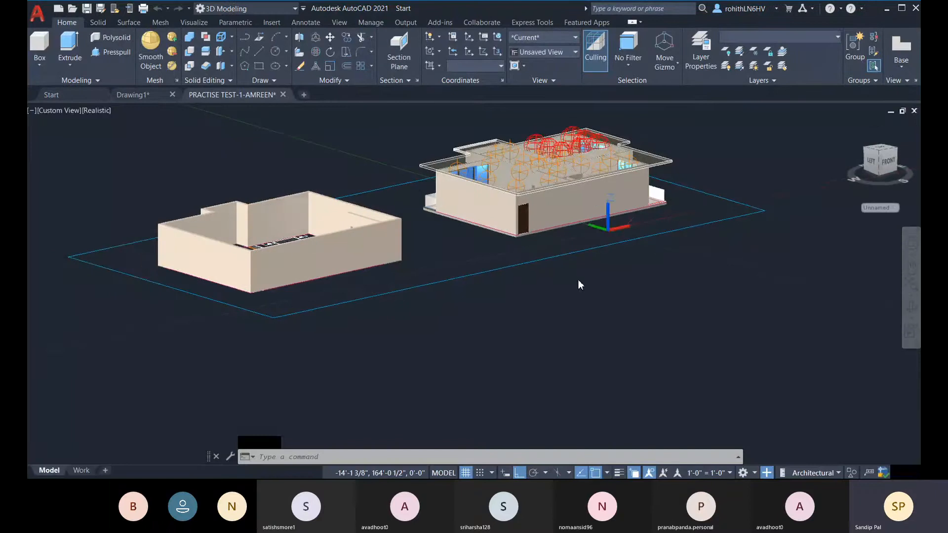
# - View both houses from above and change the visual style to 2D Wireframe
pyautogui.keyDown('shift'); pyautogui.moveTo(544, 288); pyautogui.dragTo(728, 400, button='middle'); pyautogui.keyUp('shift')
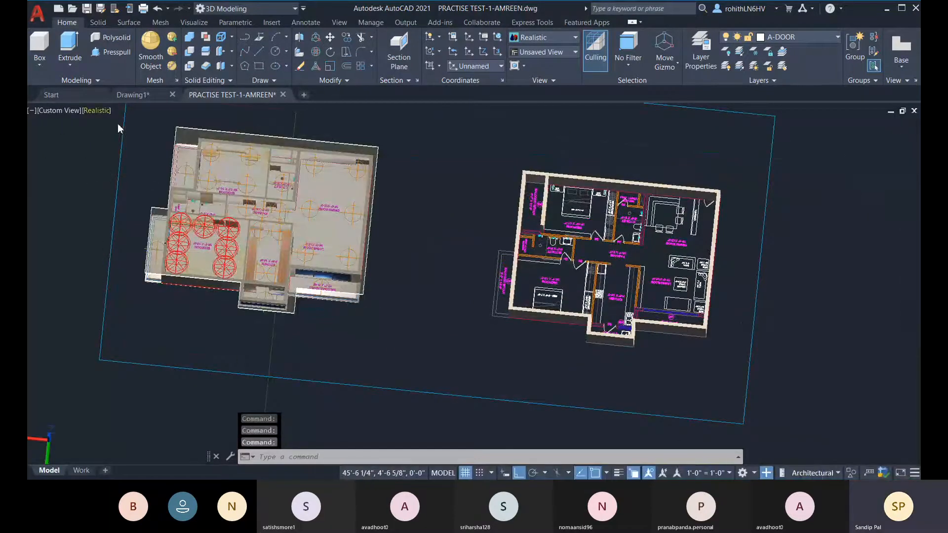
pyautogui.click(99, 106)
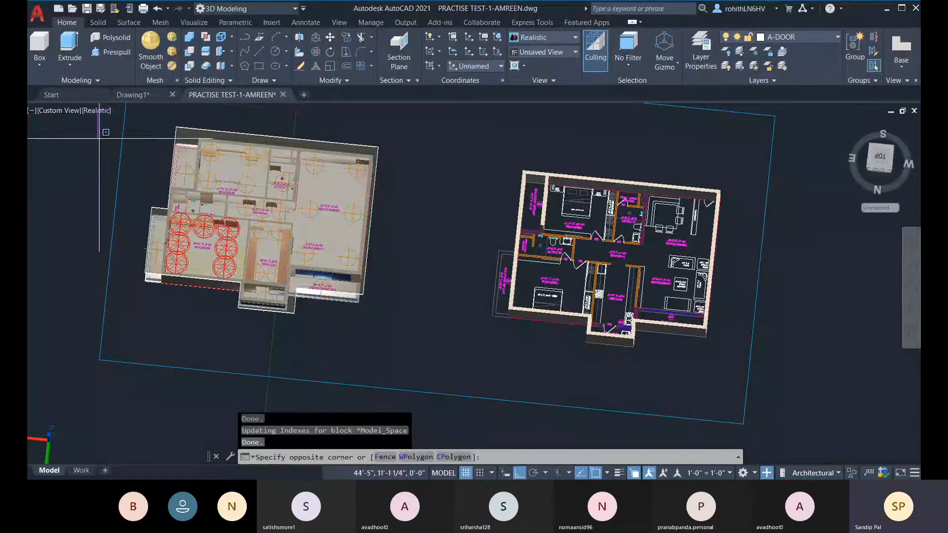
pyautogui.press('Escape')
pyautogui.click(95, 110)
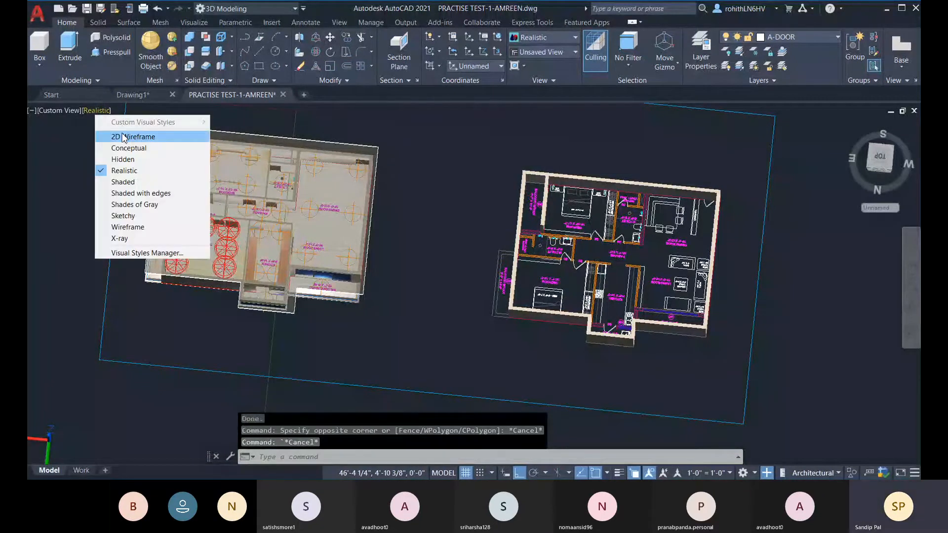
pyautogui.click(127, 137)
# - Show the bedroom with the W2 window and its balcony in Top view
pyautogui.scroll(5, 709, 291)
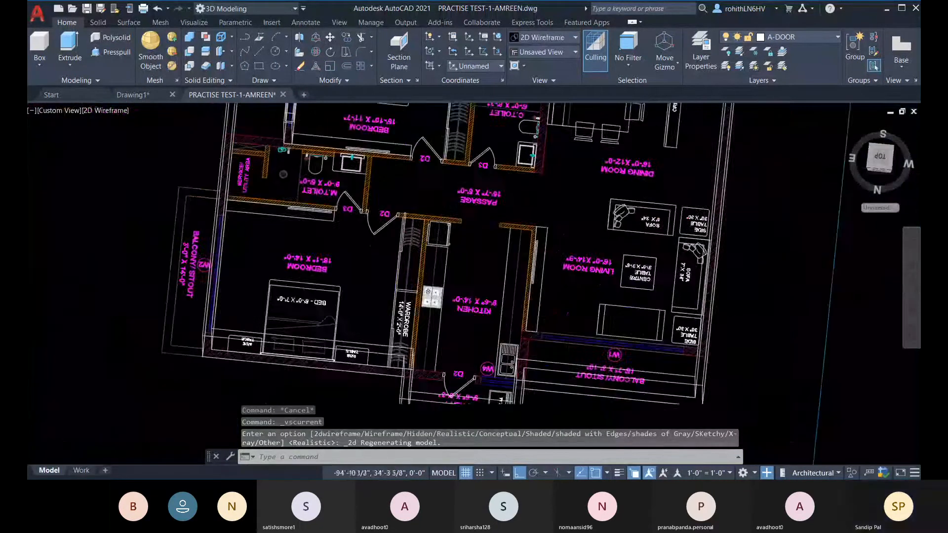
pyautogui.scroll(2, 637, 301)
pyautogui.scroll(-2, 500, 295)
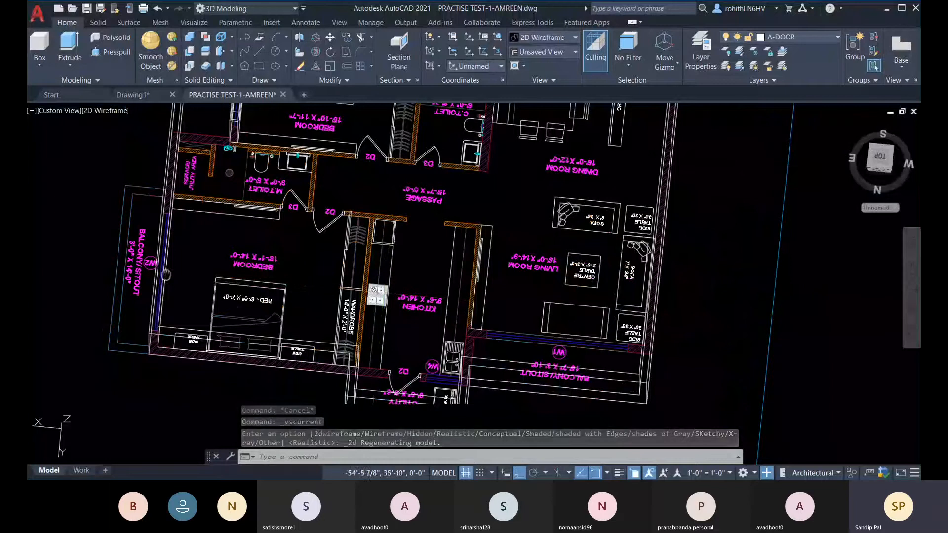
pyautogui.scroll(2, 170, 259)
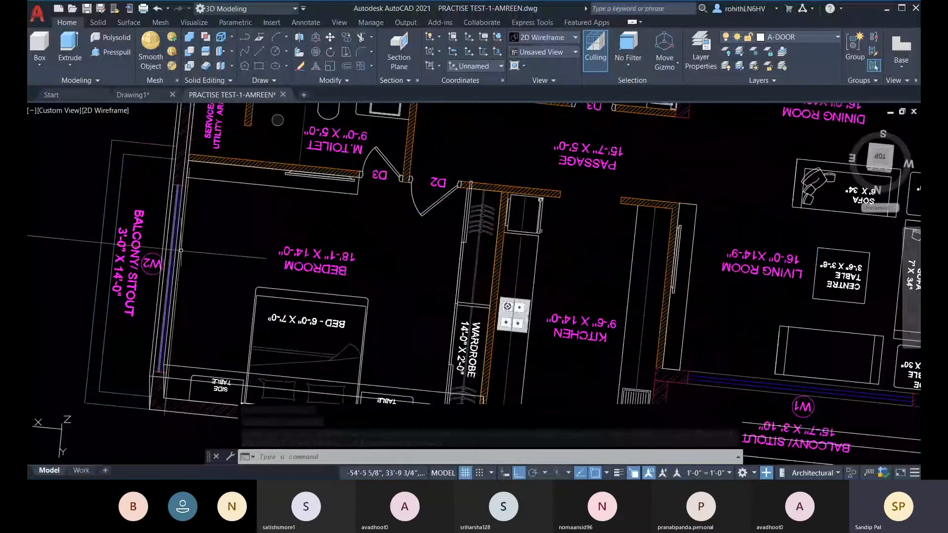
pyautogui.moveTo(180, 251)
pyautogui.keyDown('shift'); pyautogui.mouseDown(button='middle')
pyautogui.moveTo(232, 255)
pyautogui.moveTo(187, 252)
pyautogui.mouseUp(button='middle'); pyautogui.keyUp('shift')
pyautogui.click(880, 153)
pyautogui.scroll(7, 525, 298)
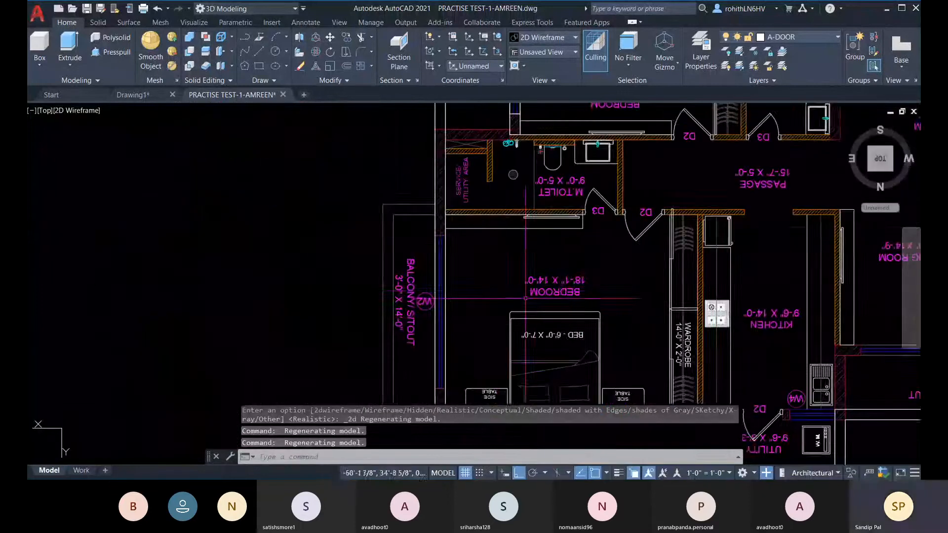
pyautogui.scroll(4, 505, 297)
pyautogui.scroll(-4, 488, 298)
pyautogui.moveTo(487, 298); pyautogui.dragTo(469, 231, button='middle')
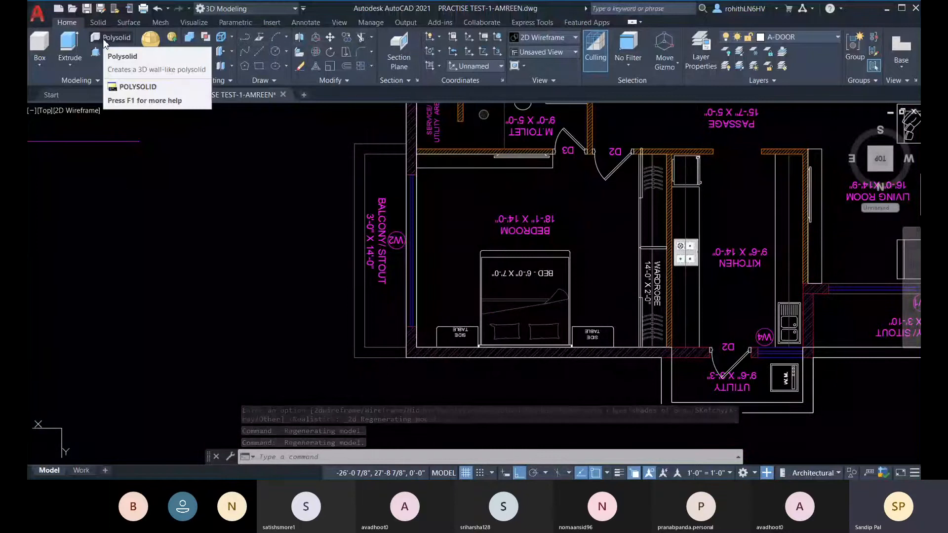
# - Create a 9" by 11' solid box over the W2 window in the bedroom wall with a height of 4'-0"
pyautogui.click(39, 43)
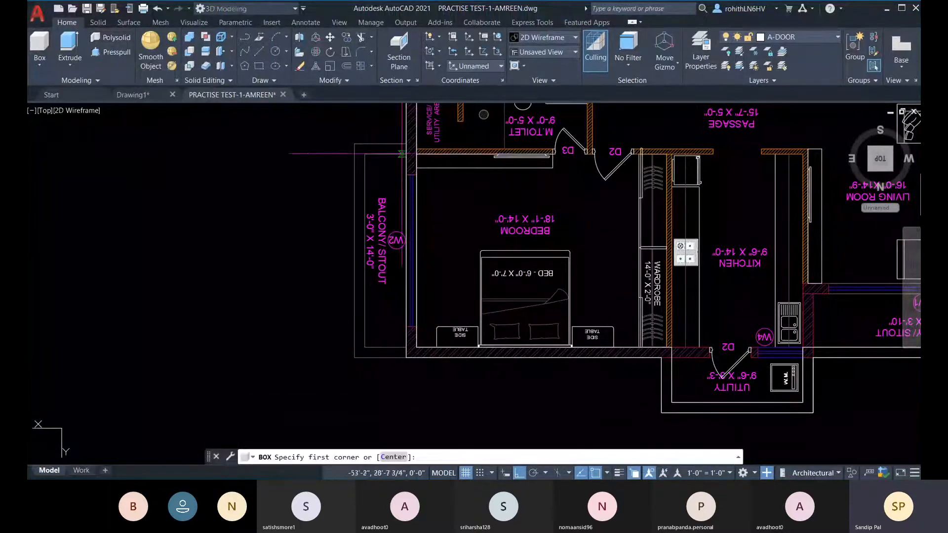
pyautogui.click(417, 175)
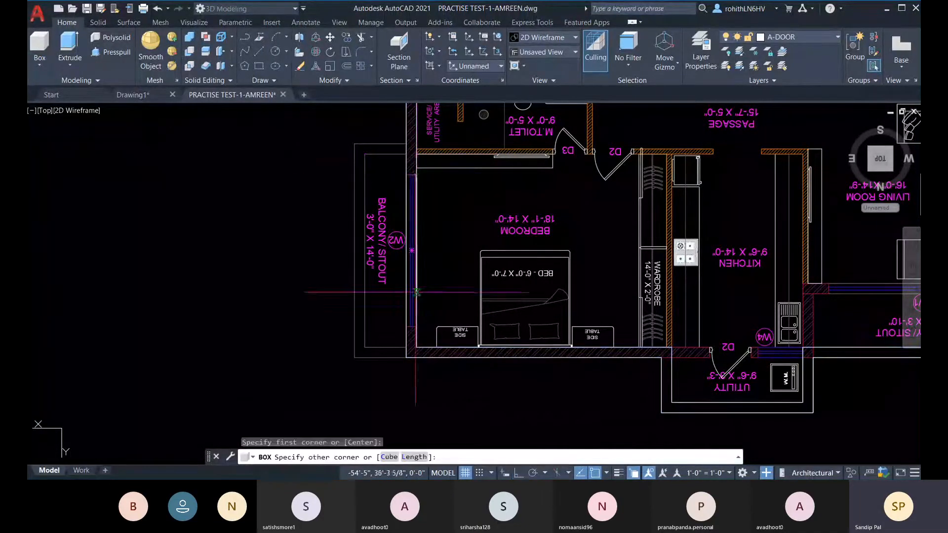
pyautogui.click(406, 326)
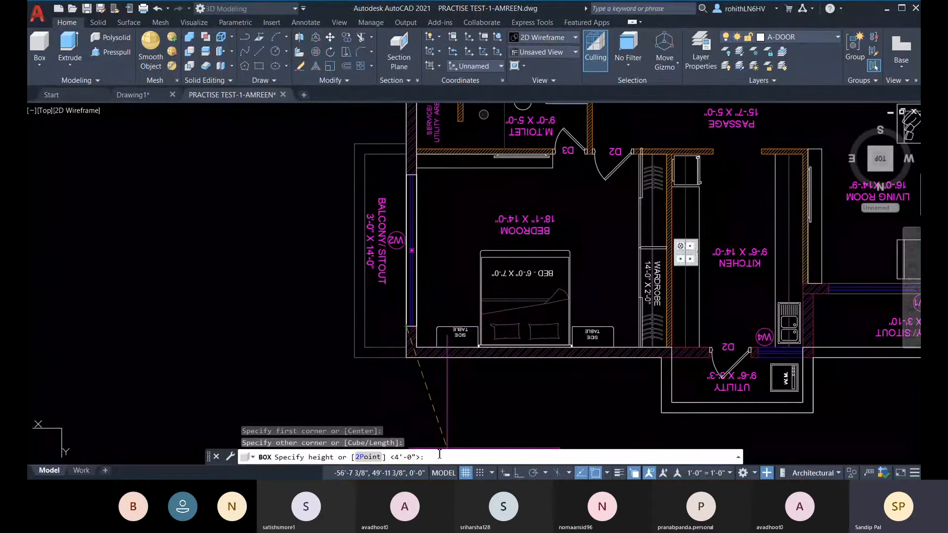
pyautogui.press('Return')
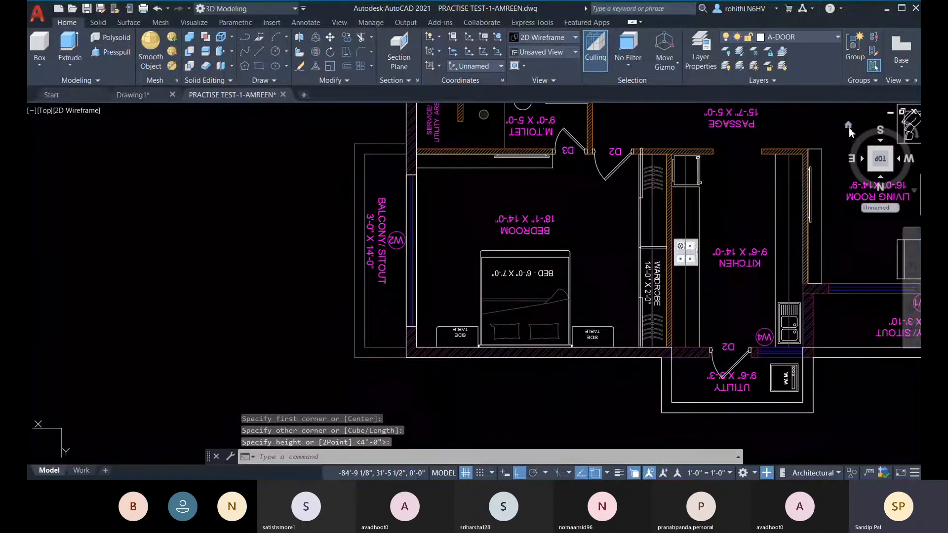
# - Raise the W2 window box to a Z position of 3' from an isometric view of the balcony side
pyautogui.click(850, 128)
pyautogui.keyDown('shift'); pyautogui.moveTo(475, 354); pyautogui.dragTo(277, 341, button='middle'); pyautogui.keyUp('shift')
pyautogui.scroll(3, 462, 283)
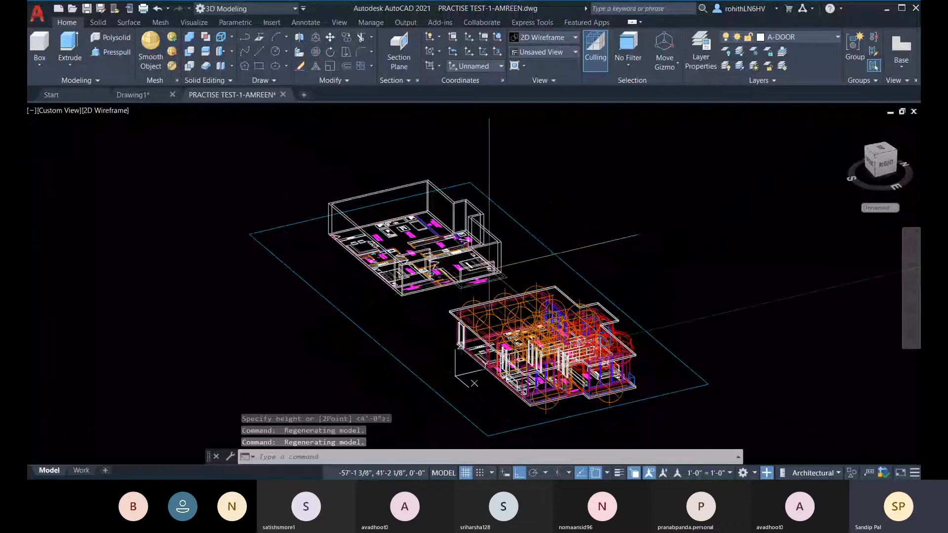
pyautogui.scroll(10, 489, 271)
pyautogui.click(512, 285)
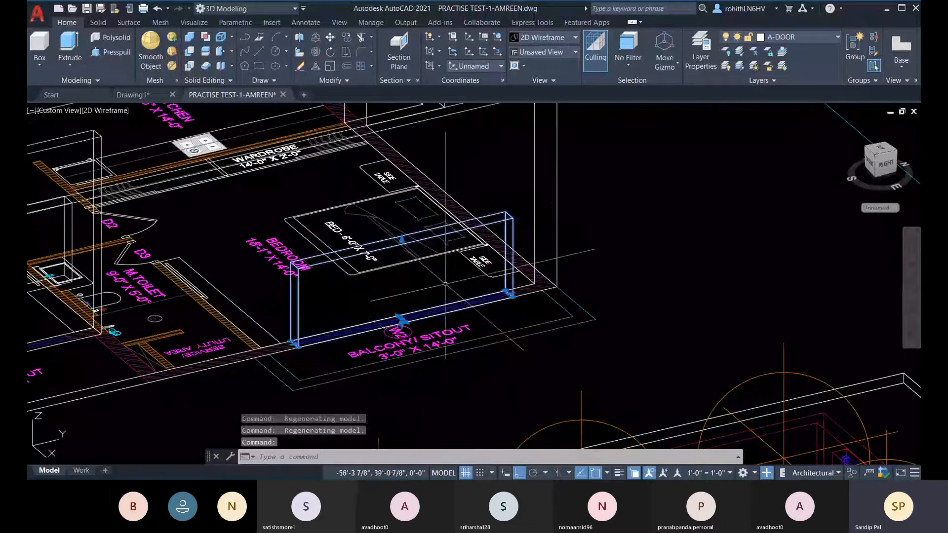
pyautogui.hotkey('ctrl', '1')
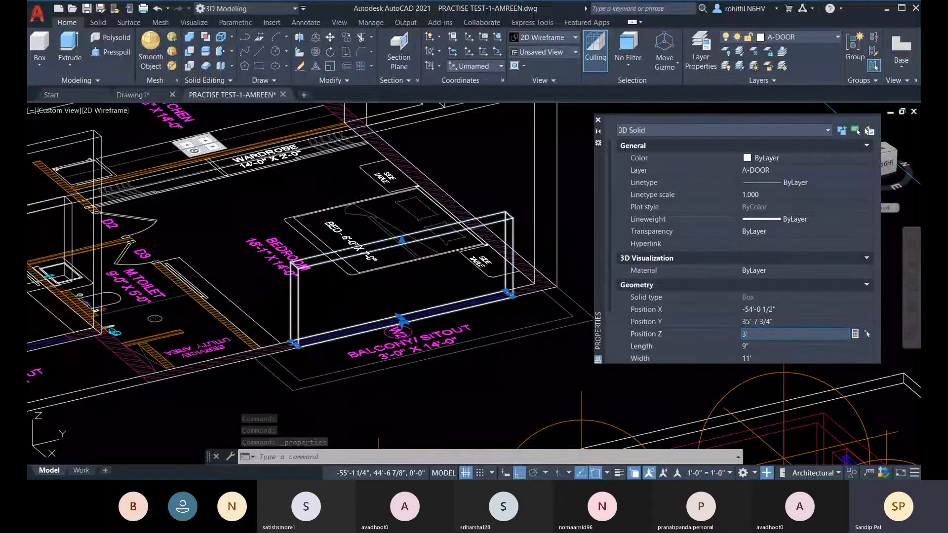
pyautogui.press('Tab')
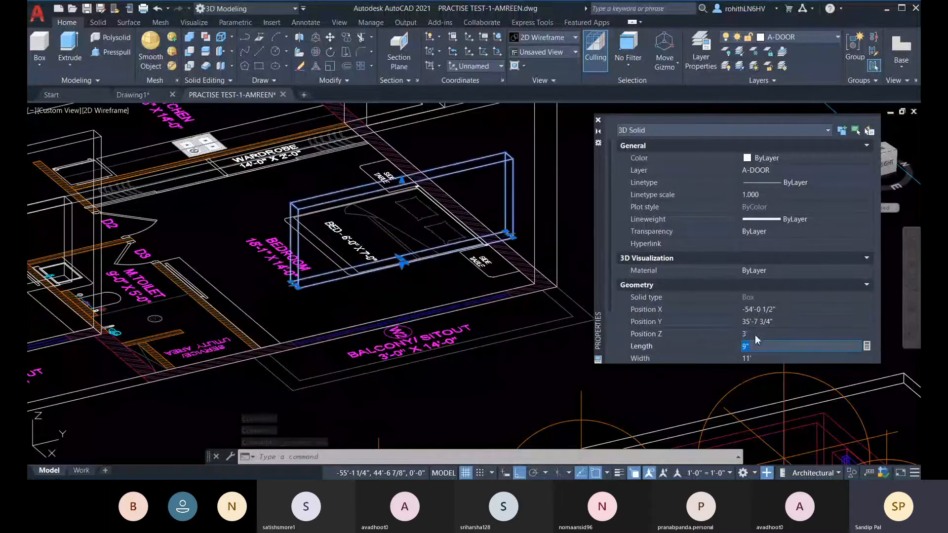
pyautogui.click(598, 121)
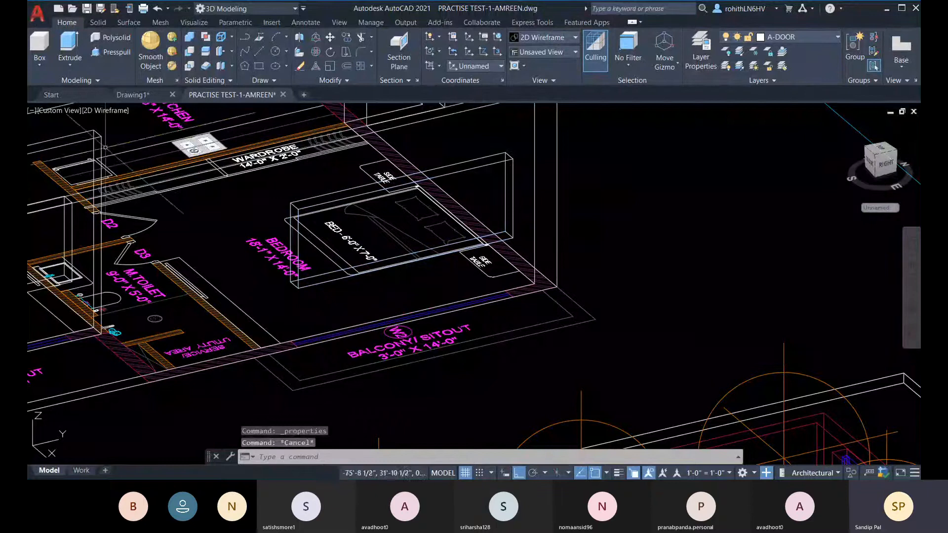
# - Change the visual style of the bedroom and balcony view to Realistic
pyautogui.click(106, 112)
pyautogui.click(135, 171)
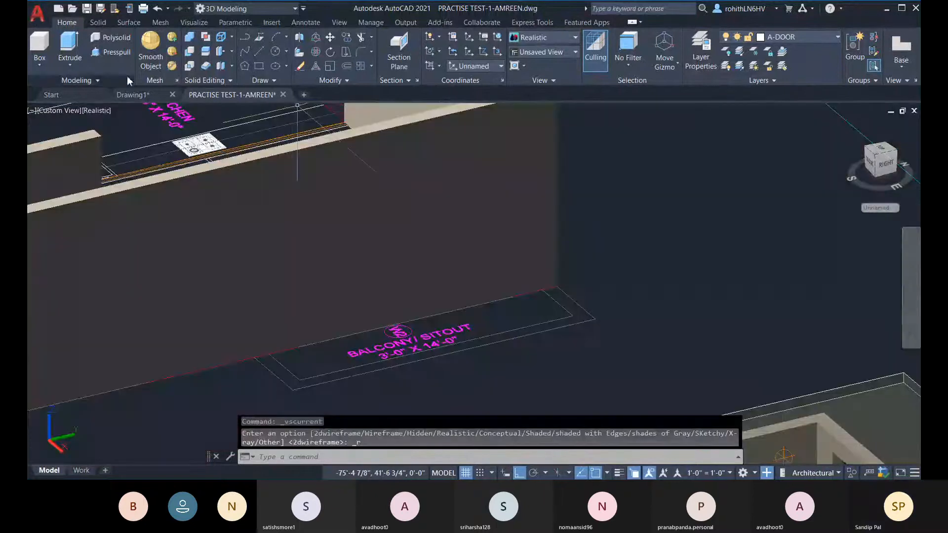
# - Subtract the raised W2 window box from the balcony-side bedroom wall solid
pyautogui.click(192, 56)
pyautogui.click(488, 158)
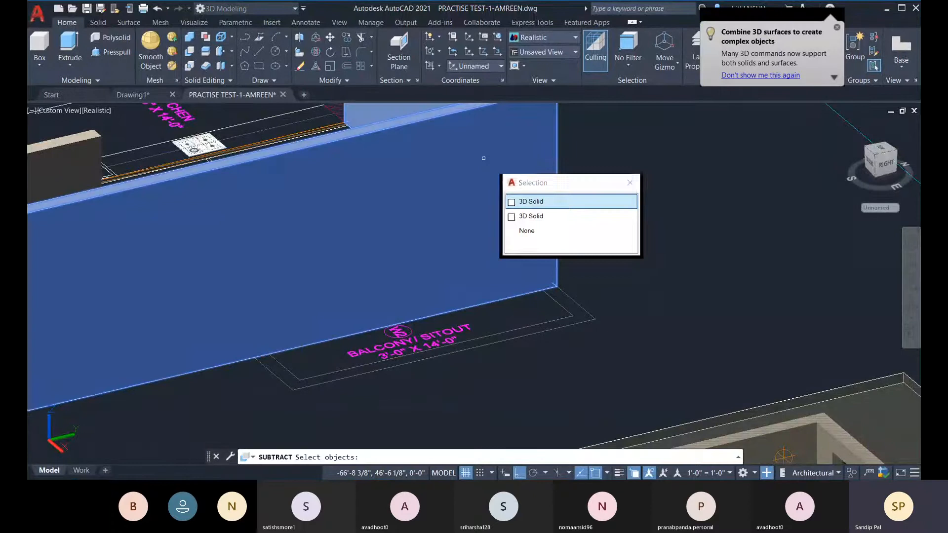
pyautogui.click(569, 203)
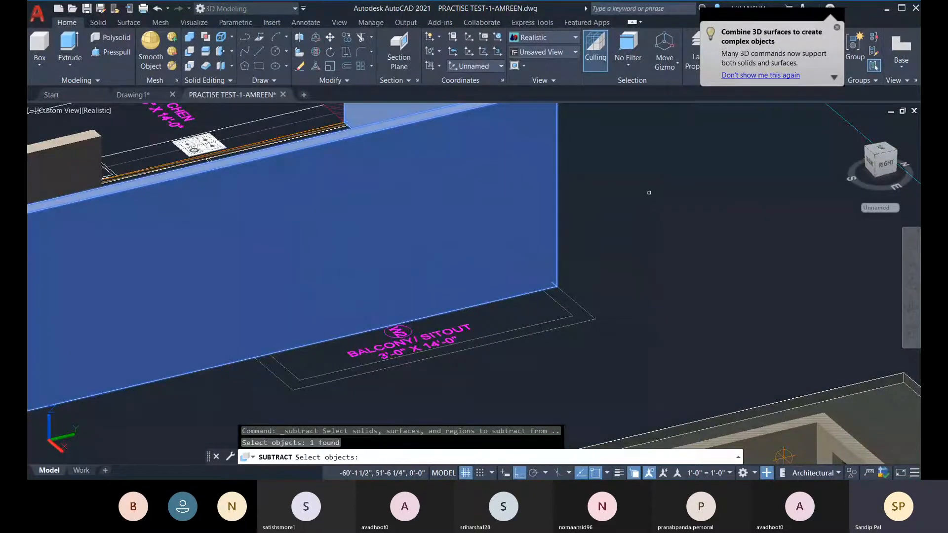
pyautogui.press('Return')
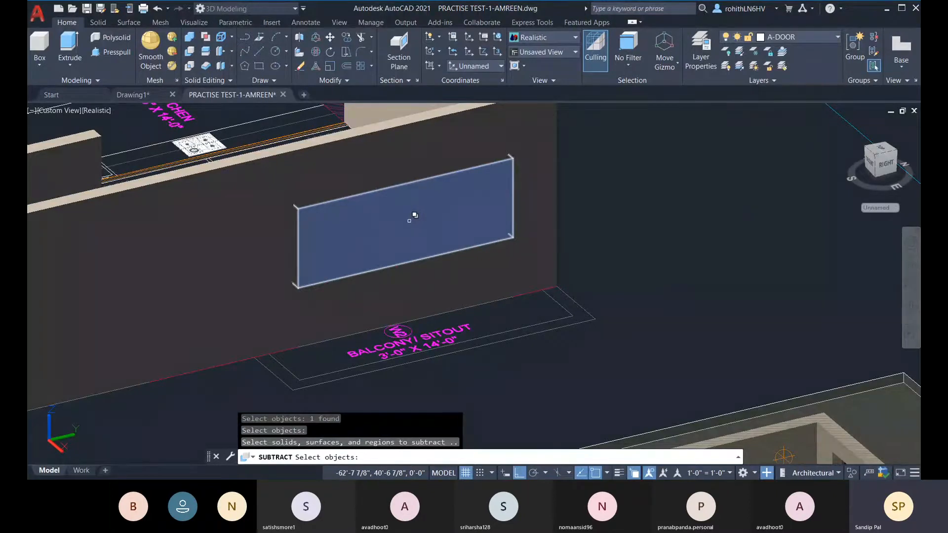
pyautogui.click(409, 220)
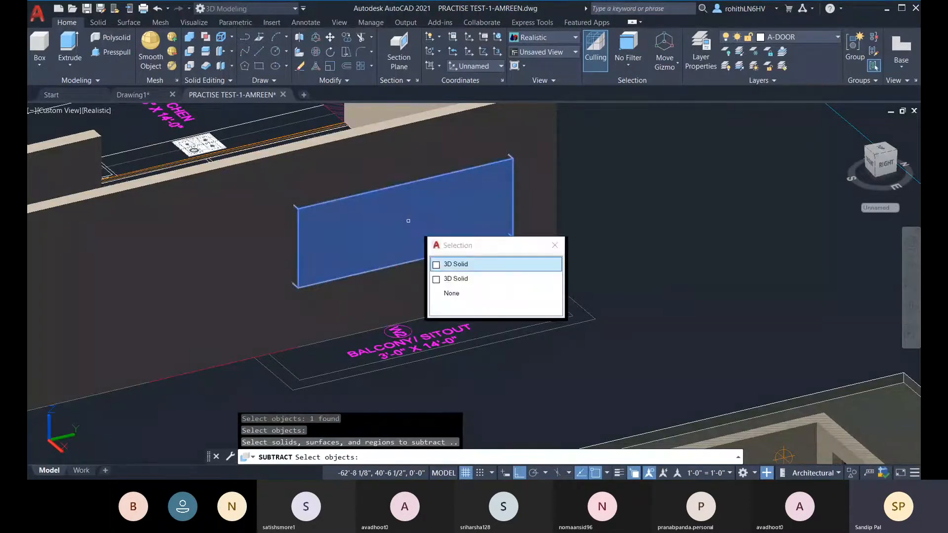
pyautogui.click(450, 264)
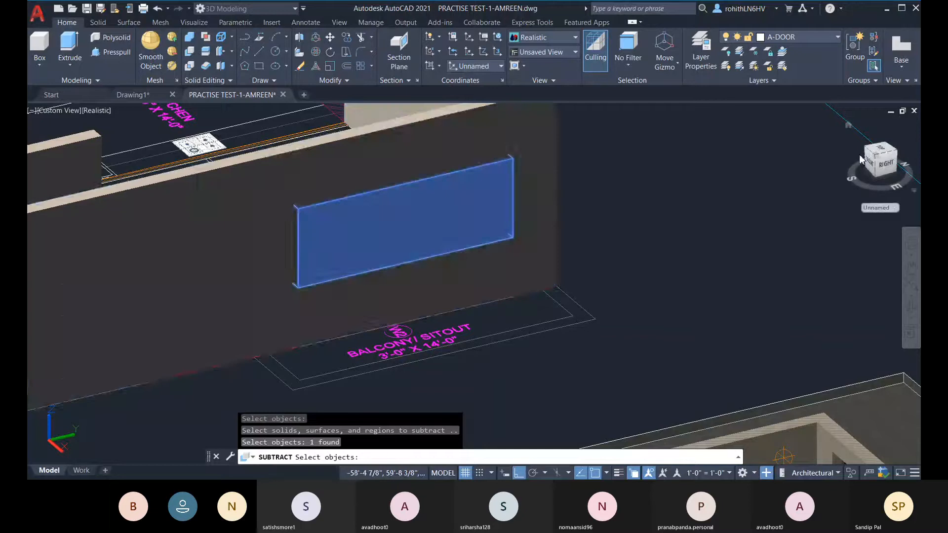
pyautogui.press('Return')
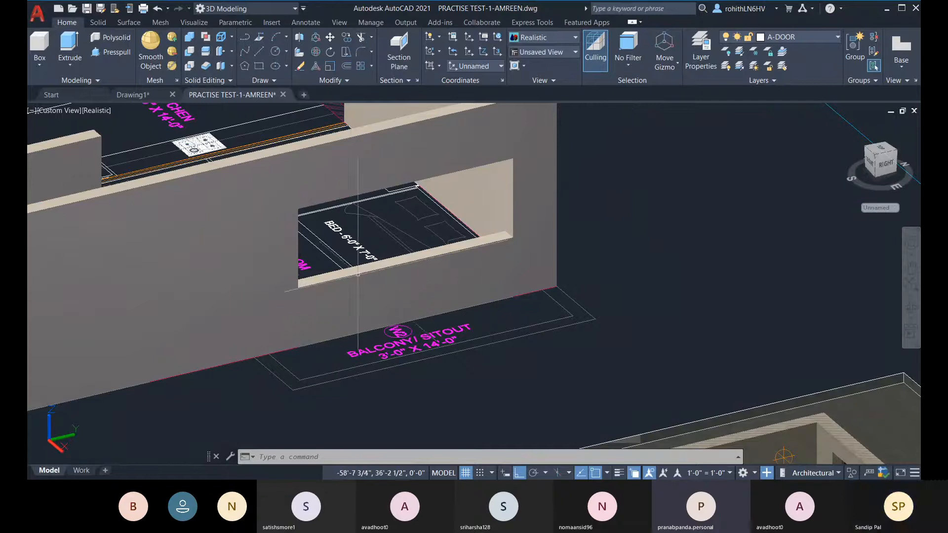
# - Look through the drawing's general, view and miscellaneous properties with nothing selected
pyautogui.hotkey('ctrl', '1')
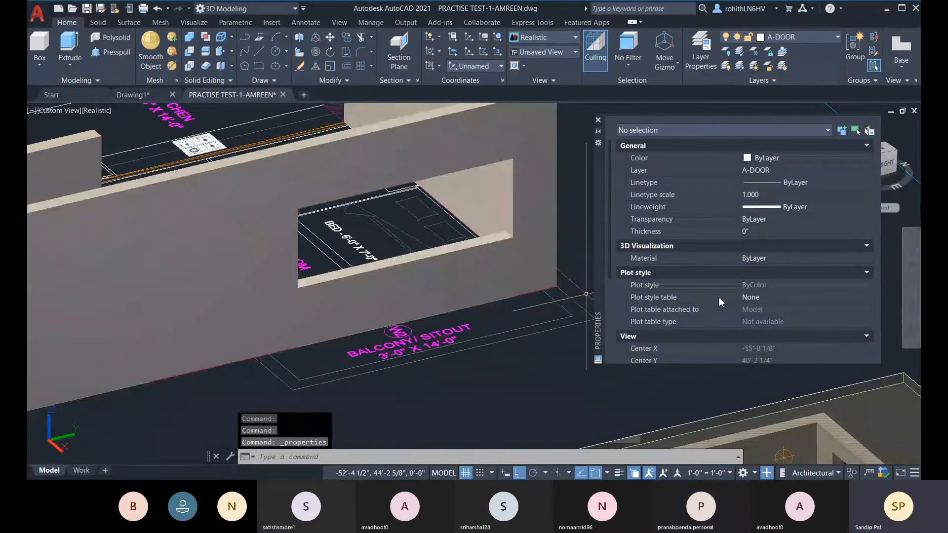
pyautogui.scroll(-4, 718, 297)
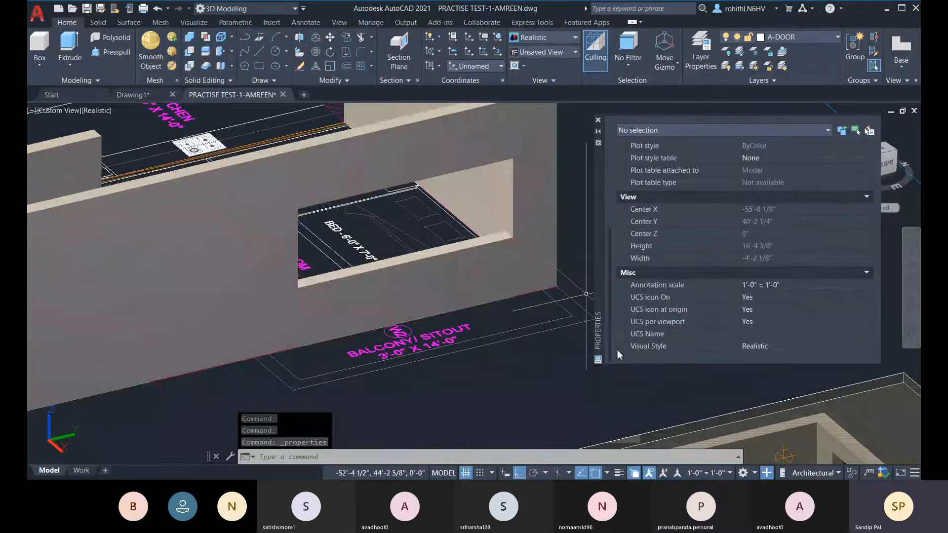
pyautogui.click(597, 120)
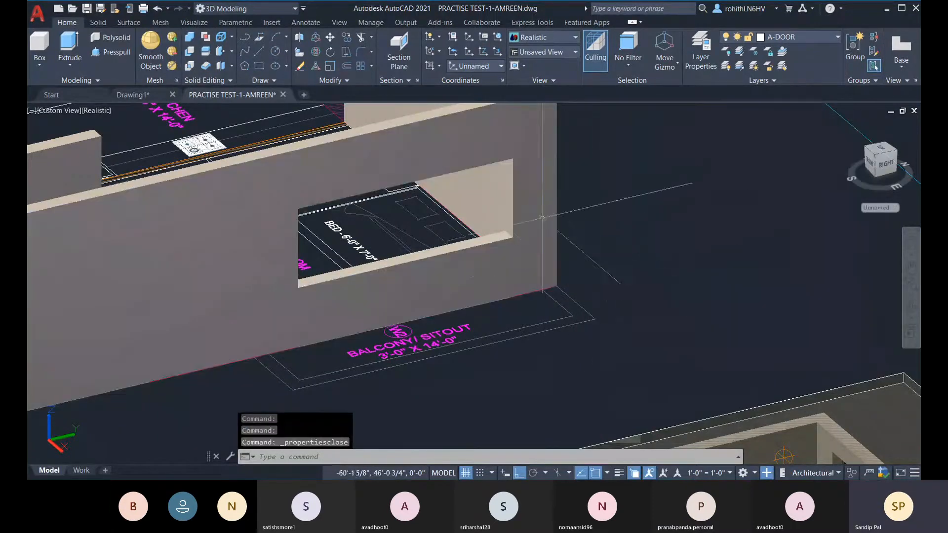
# - Undo the subtraction of the W2 window box from the bedroom wall
pyautogui.hotkey('ctrl', 'z')
pyautogui.hotkey('ctrl', 'z')
pyautogui.hotkey('ctrl', 'z')
pyautogui.hotkey('ctrl', 'z')
pyautogui.hotkey('ctrl', 'z')
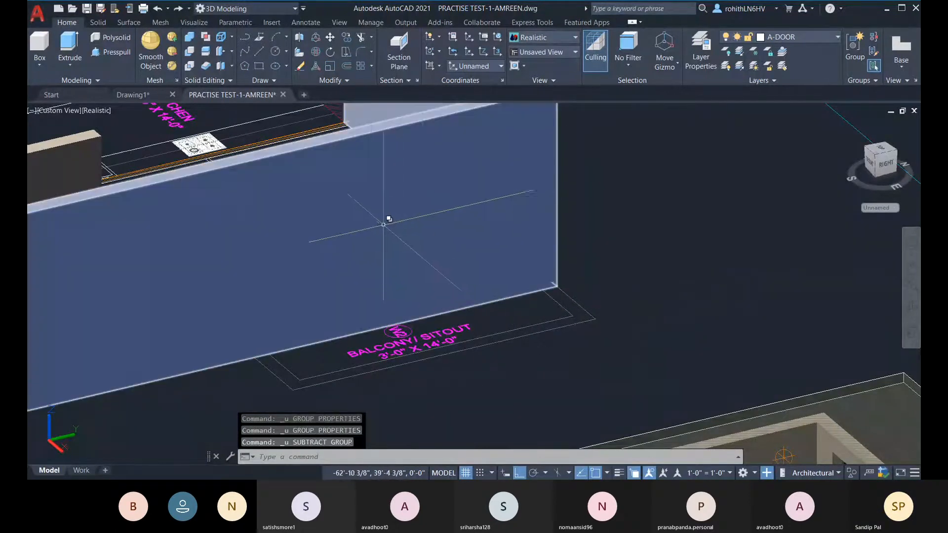
# - Examine the W2 window box's position, length, width and height in its properties, and deselect the box
pyautogui.click(383, 225)
pyautogui.click(434, 279)
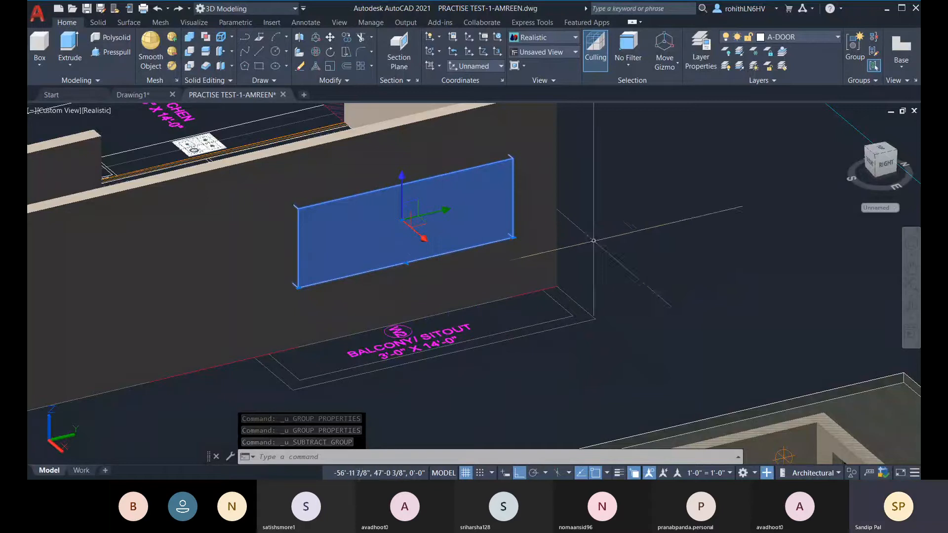
pyautogui.hotkey('ctrl', '1')
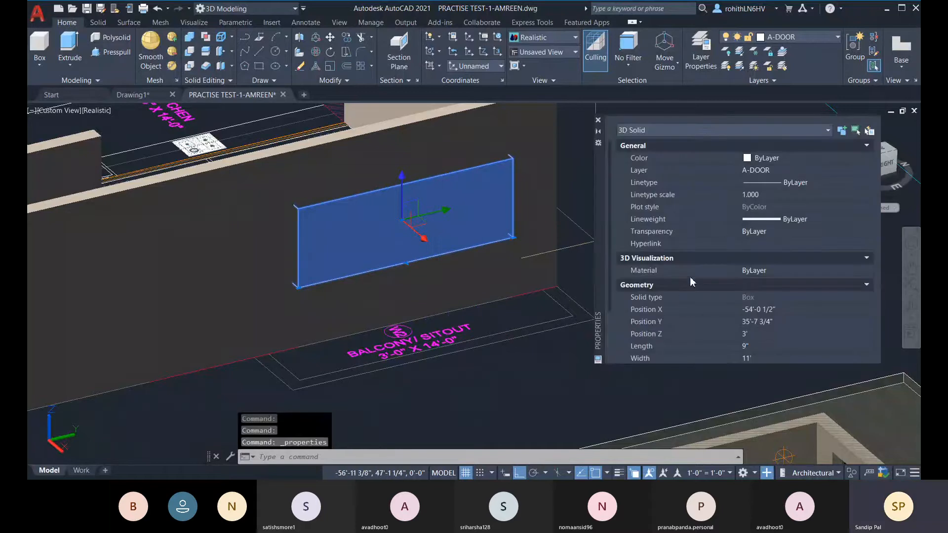
pyautogui.scroll(-3, 718, 300)
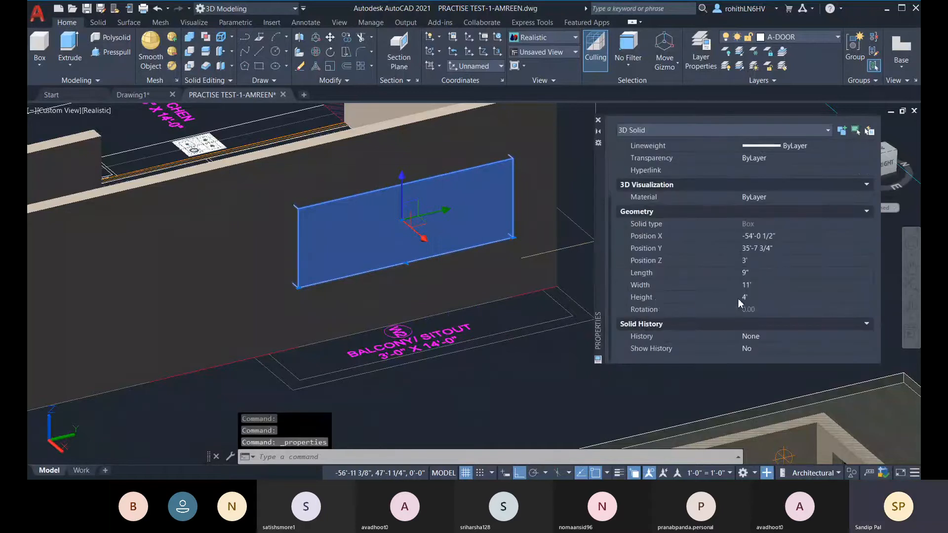
pyautogui.click(598, 120)
pyautogui.press('Escape')
pyautogui.press('Escape')
pyautogui.press('Escape')
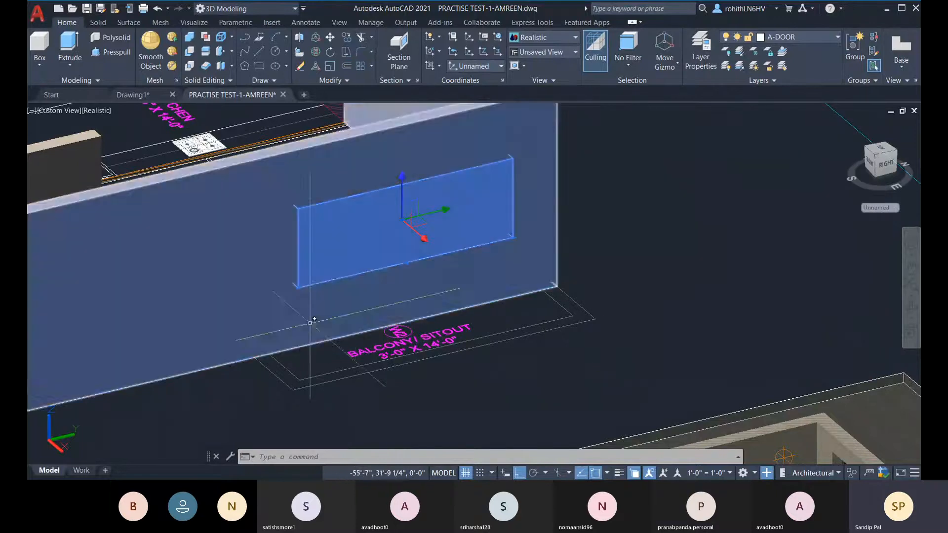
# - Examine the new walls alongside the finished house model, ending on the W2 balcony side of the bedroom
pyautogui.moveTo(277, 250); pyautogui.dragTo(391, 312, button='middle')
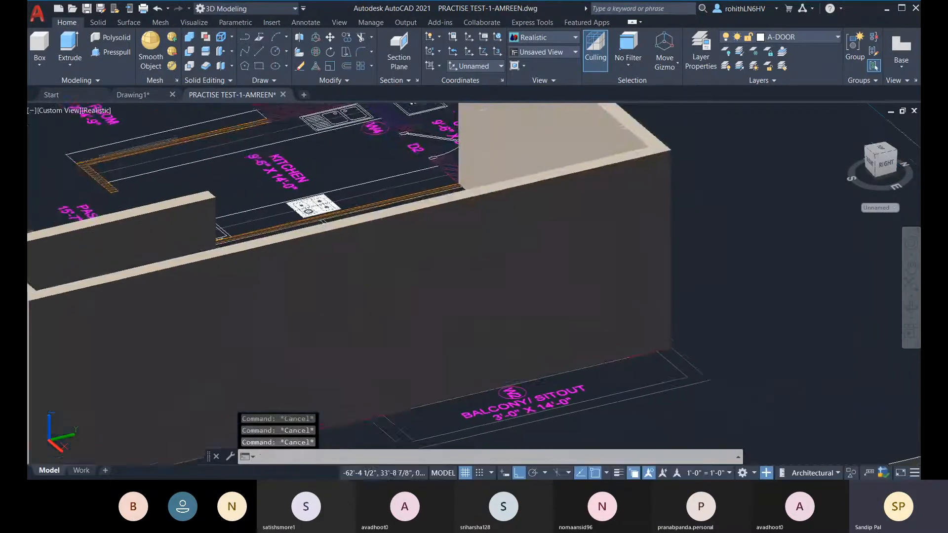
pyautogui.scroll(-1, 268, 275)
pyautogui.scroll(-4, 249, 293)
pyautogui.moveTo(252, 306); pyautogui.dragTo(321, 301, button='middle')
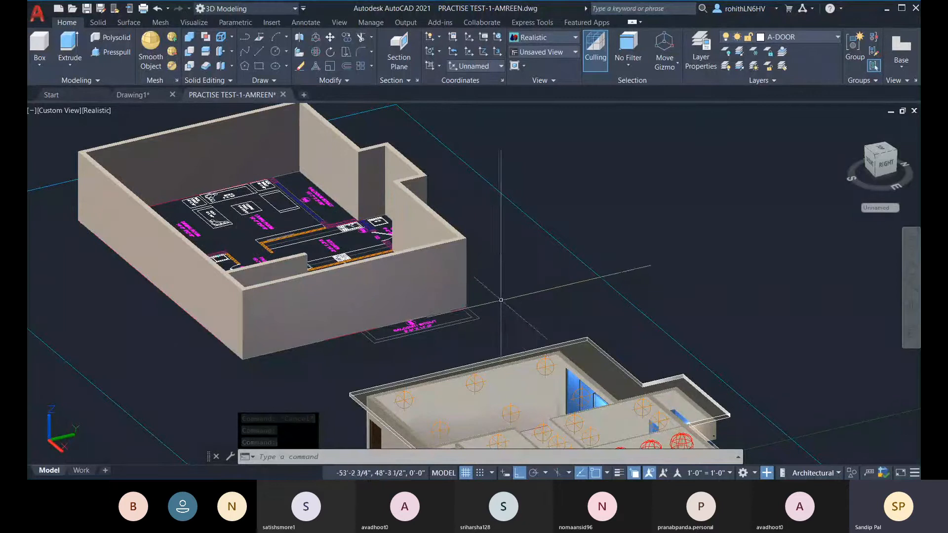
pyautogui.moveTo(500, 300); pyautogui.dragTo(527, 289, button='middle')
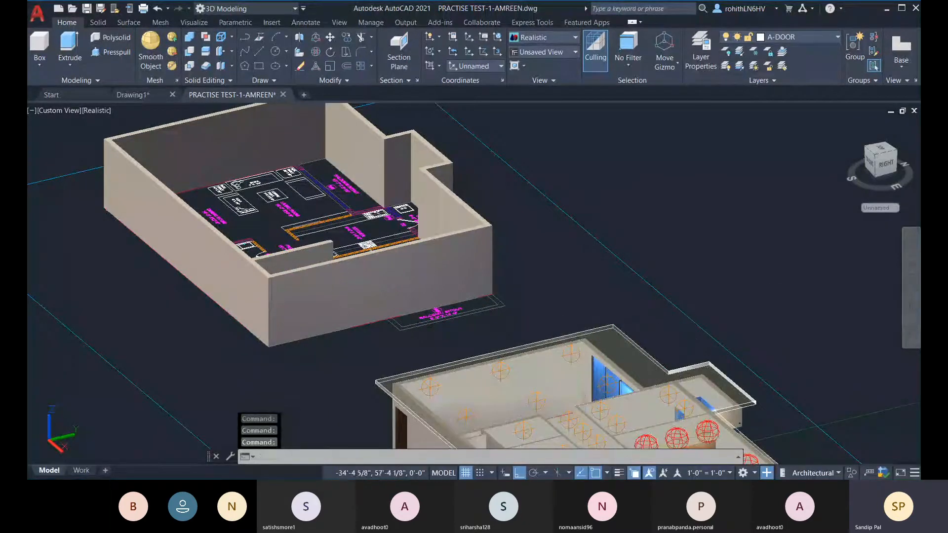
pyautogui.moveTo(469, 322)
pyautogui.mouseDown(button='middle')
pyautogui.moveTo(467, 263)
pyautogui.moveTo(498, 262)
pyautogui.moveTo(499, 297)
pyautogui.moveTo(483, 347)
pyautogui.mouseUp(button='middle')
pyautogui.press('Escape')
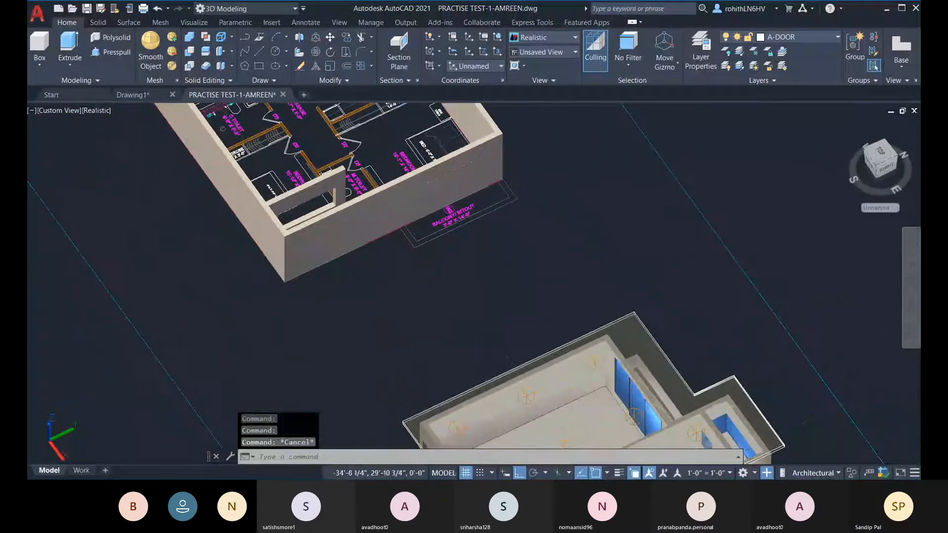
pyautogui.moveTo(487, 243); pyautogui.dragTo(490, 264, button='middle')
pyautogui.press('Escape')
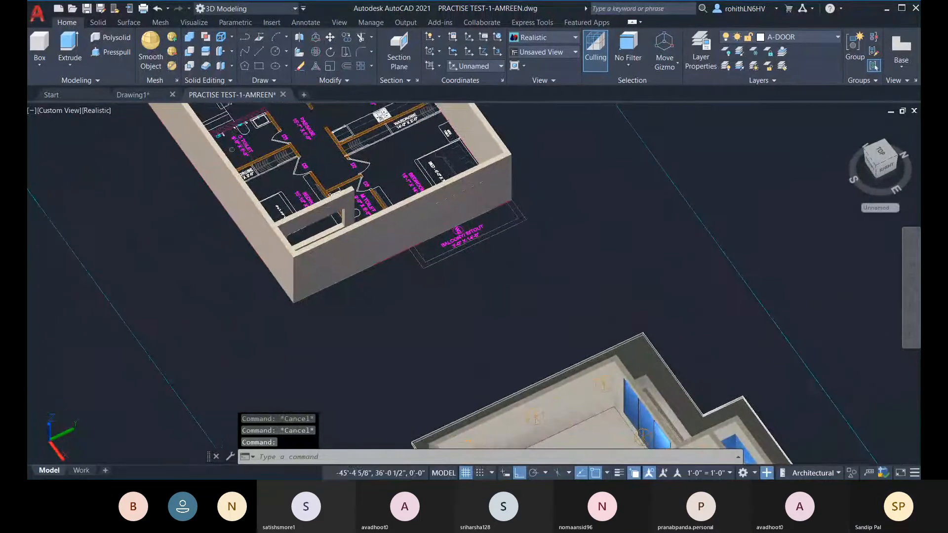
pyautogui.scroll(5, 503, 277)
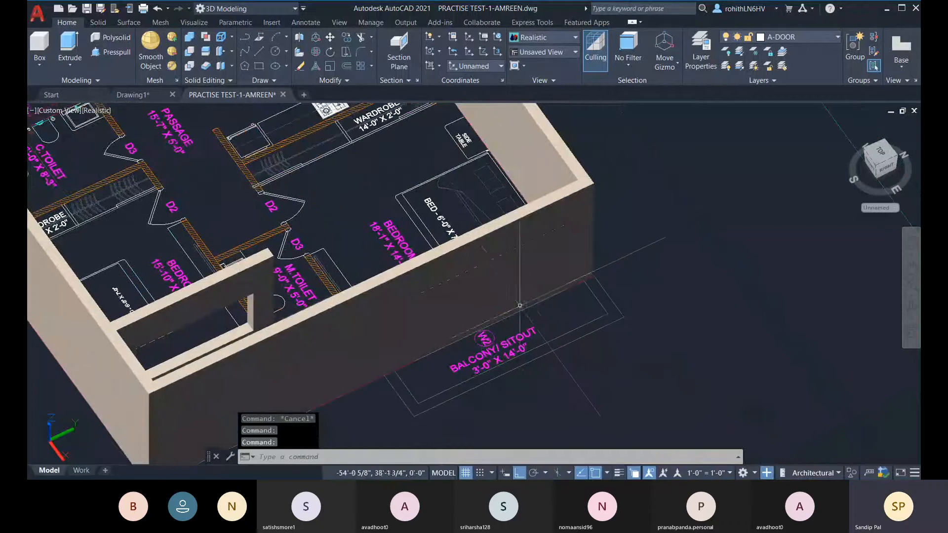
# - Cut the W2 window opening by subtracting the raised box from the balcony-side bedroom wall
pyautogui.hotkey('ctrl', 'y')
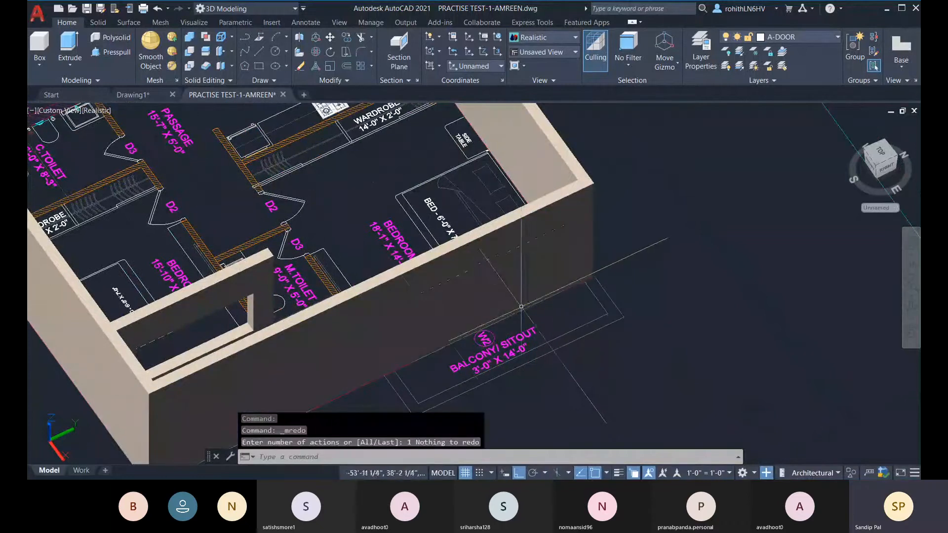
pyautogui.click(191, 52)
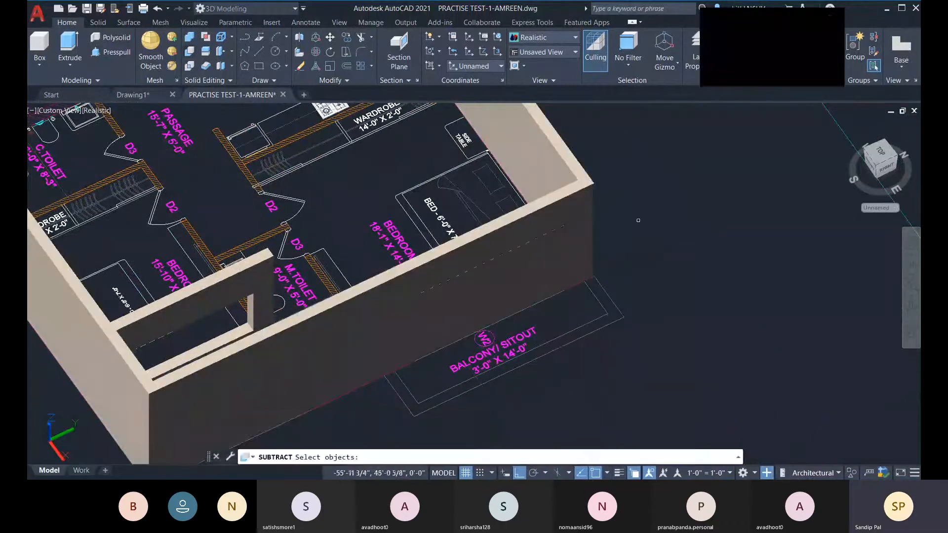
pyautogui.click(586, 197)
pyautogui.press('Return')
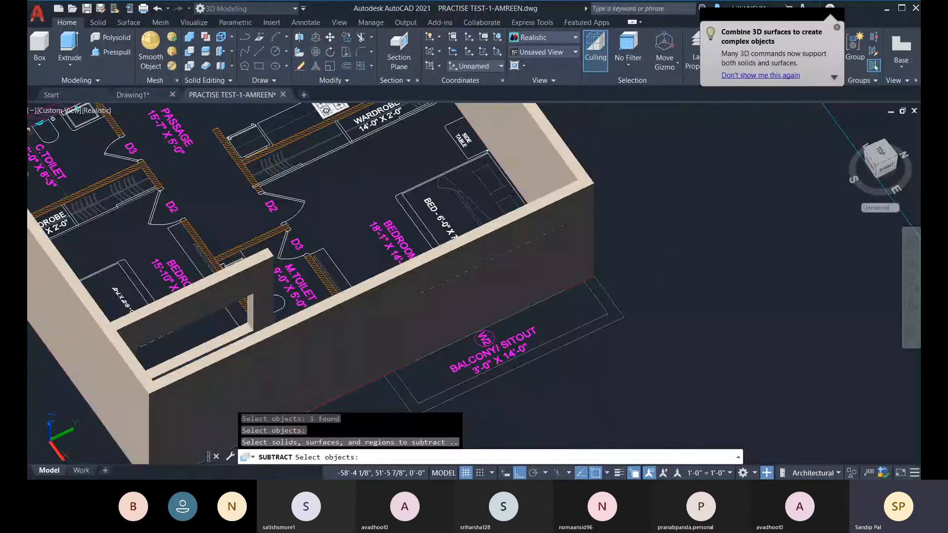
pyautogui.click(483, 271)
pyautogui.click(529, 328)
pyautogui.press('Return')
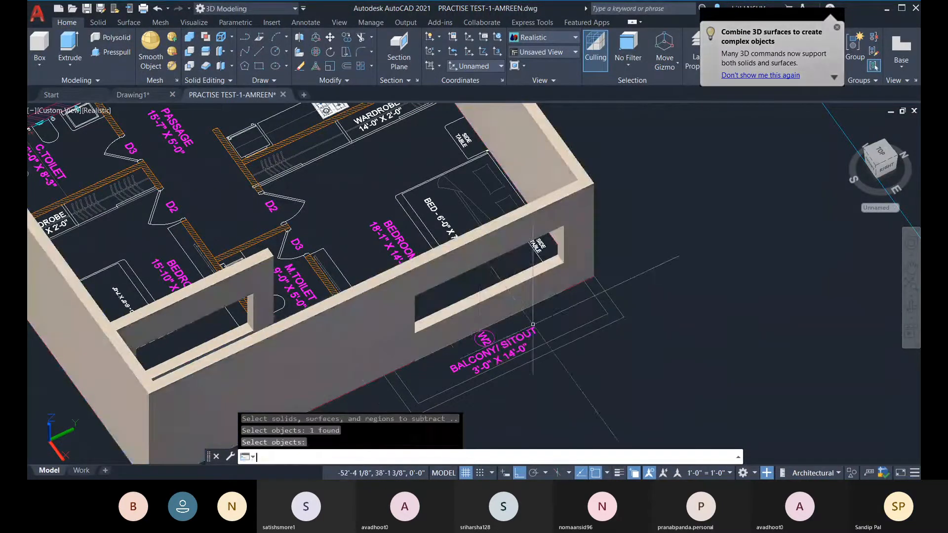
# - Inspect the W2 window opening in the bedroom wall up close from the balcony side
pyautogui.keyDown('shift'); pyautogui.moveTo(532, 325); pyautogui.dragTo(482, 408, button='middle'); pyautogui.keyUp('shift')
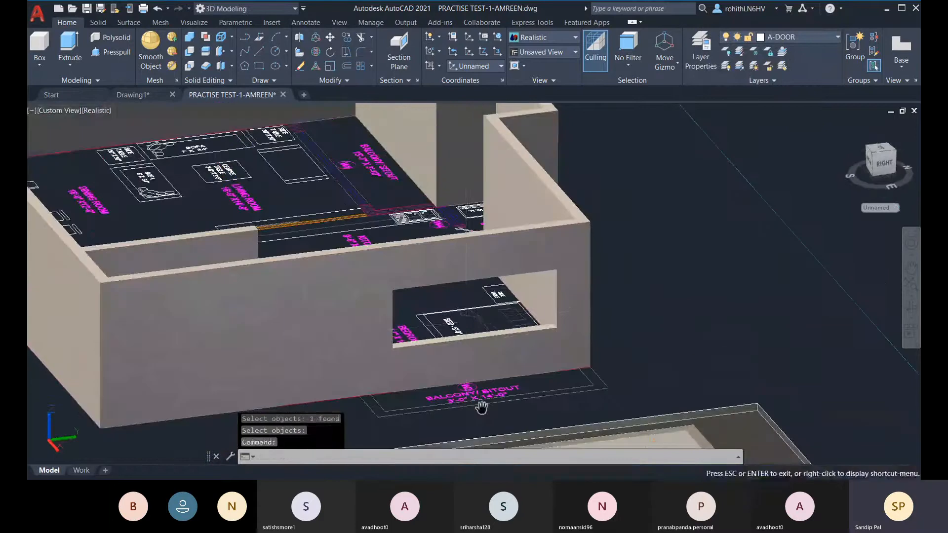
pyautogui.scroll(3, 467, 340)
pyautogui.moveTo(468, 311); pyautogui.dragTo(478, 262, button='middle')
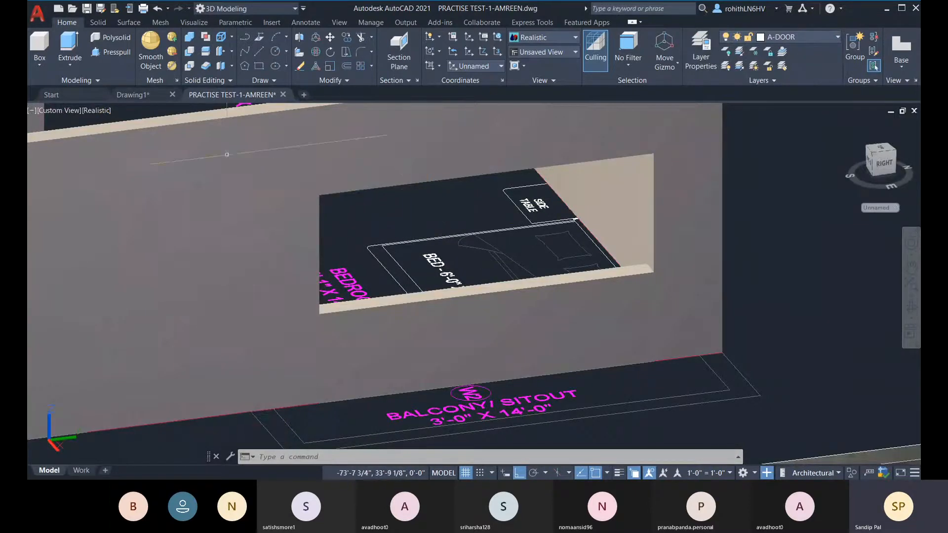
pyautogui.click(223, 153)
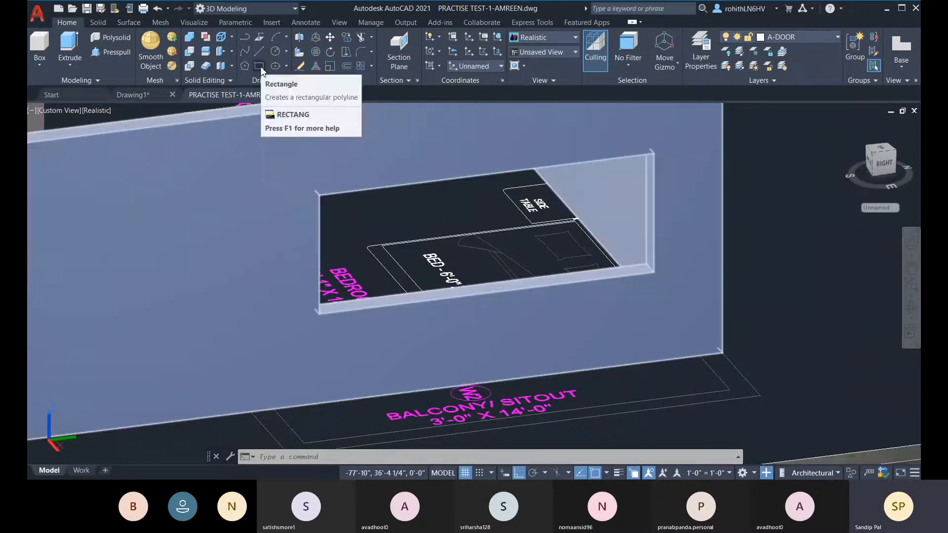
pyautogui.click(260, 67)
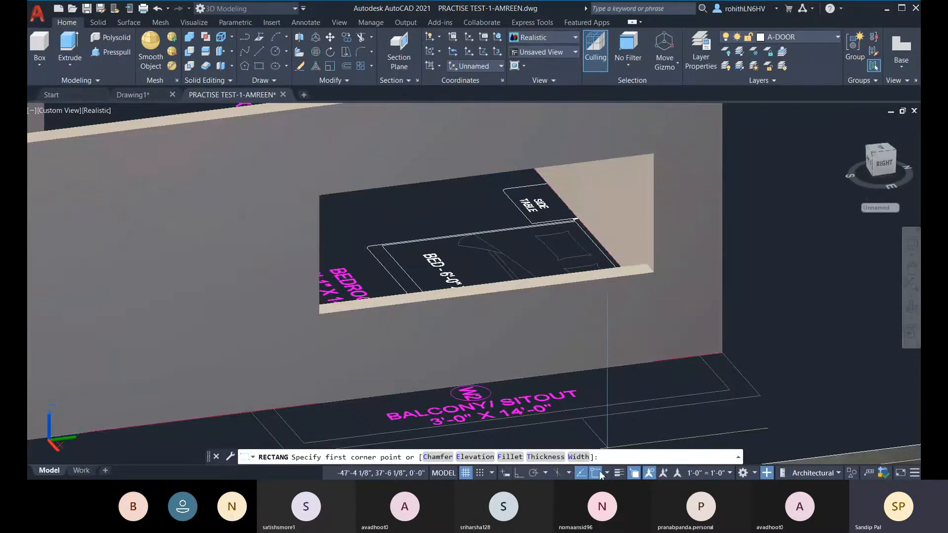
pyautogui.moveTo(722, 347); pyautogui.dragTo(586, 308, button='middle')
pyautogui.scroll(-2, 664, 281)
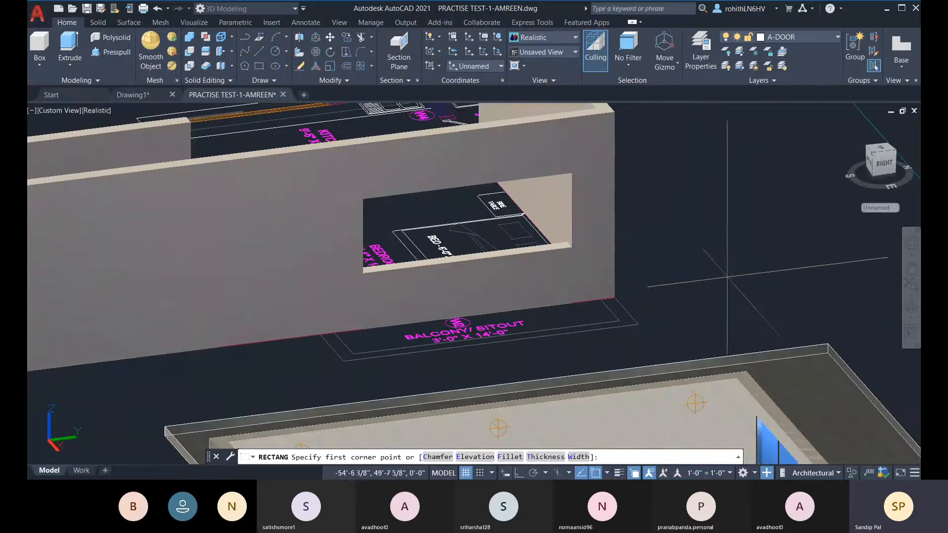
pyautogui.click(500, 66)
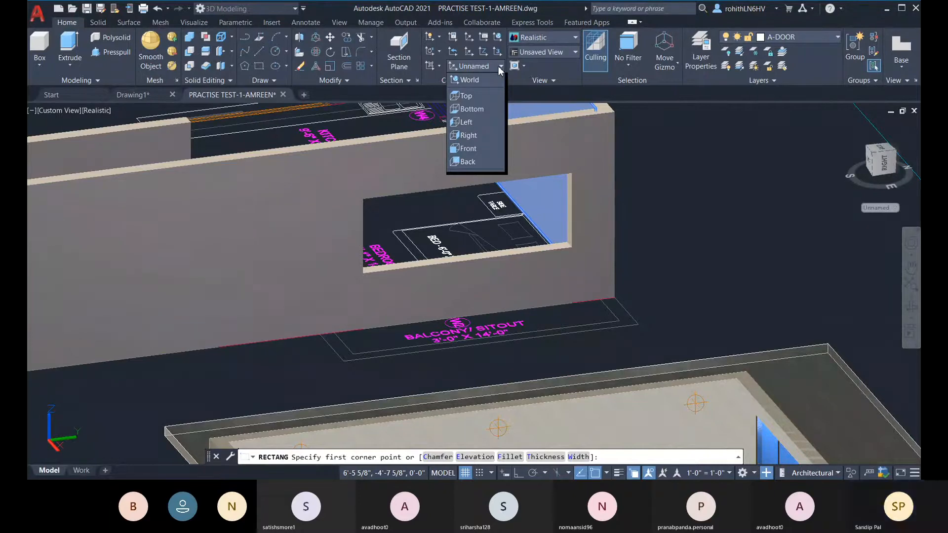
pyautogui.click(500, 66)
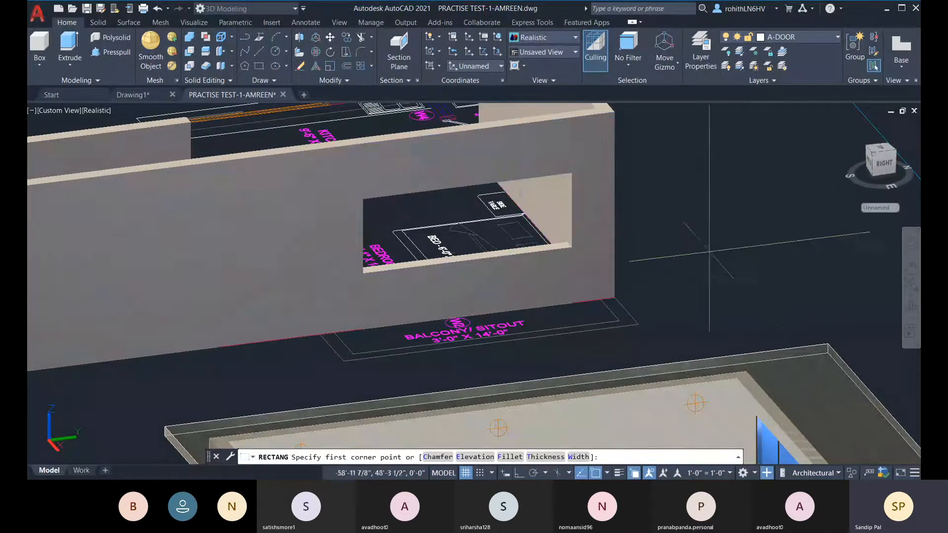
pyautogui.scroll(-3, 706, 254)
pyautogui.scroll(2, 677, 269)
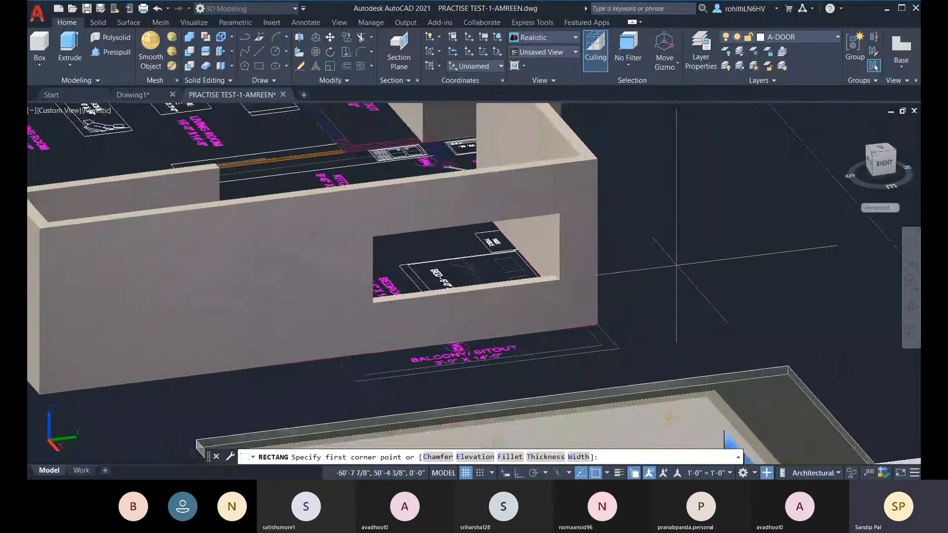
pyautogui.moveTo(561, 280); pyautogui.dragTo(739, 274, button='middle')
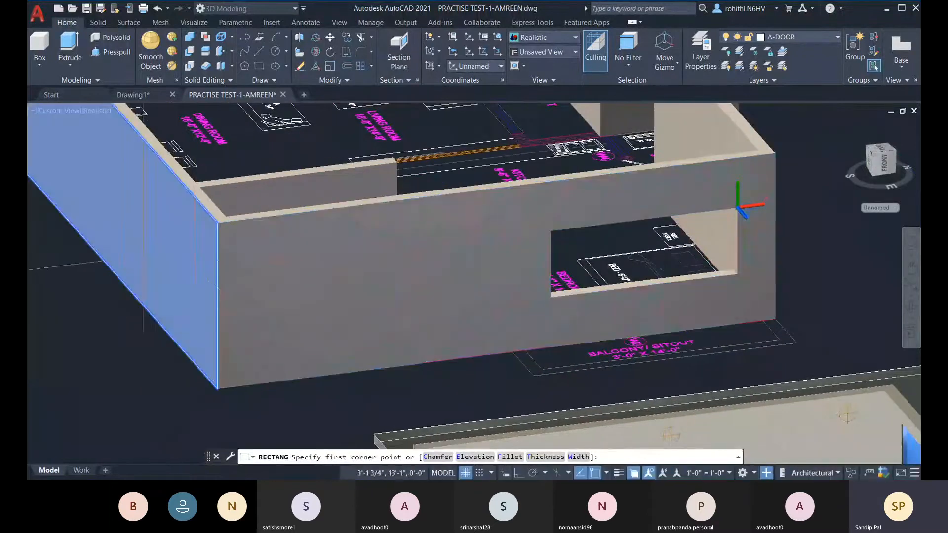
pyautogui.moveTo(432, 246); pyautogui.dragTo(389, 281, button='middle')
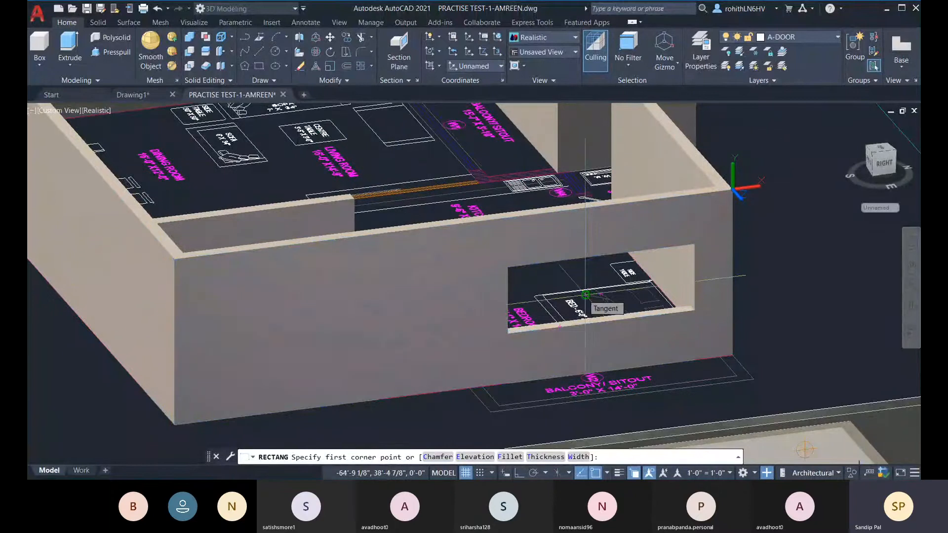
# - Align the UCS to the outer face of the balcony-side bedroom wall with the default orientation
pyautogui.click(439, 66)
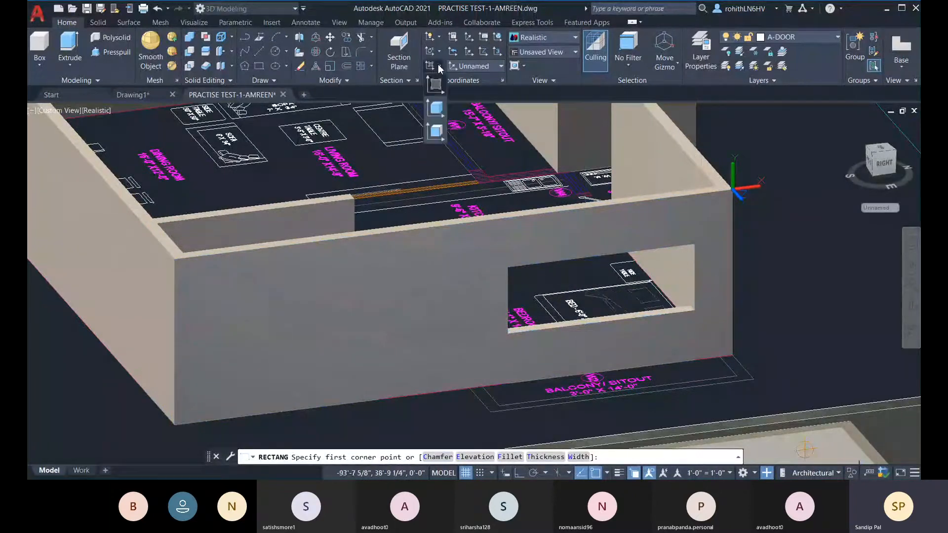
pyautogui.click(435, 133)
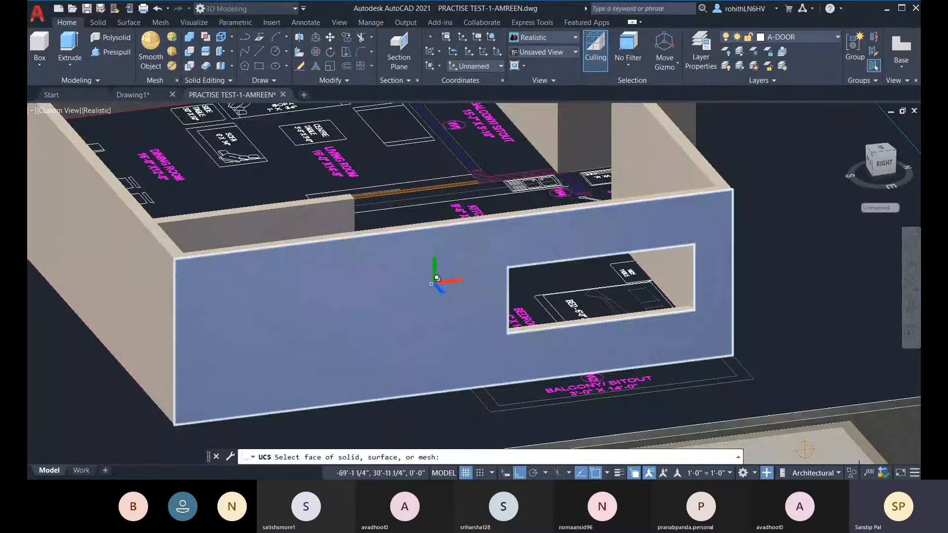
pyautogui.click(430, 263)
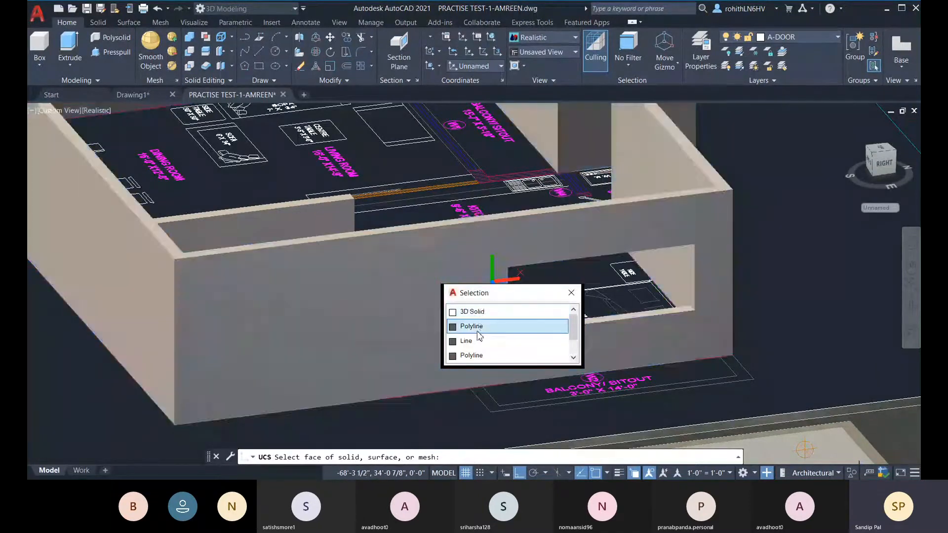
pyautogui.click(476, 316)
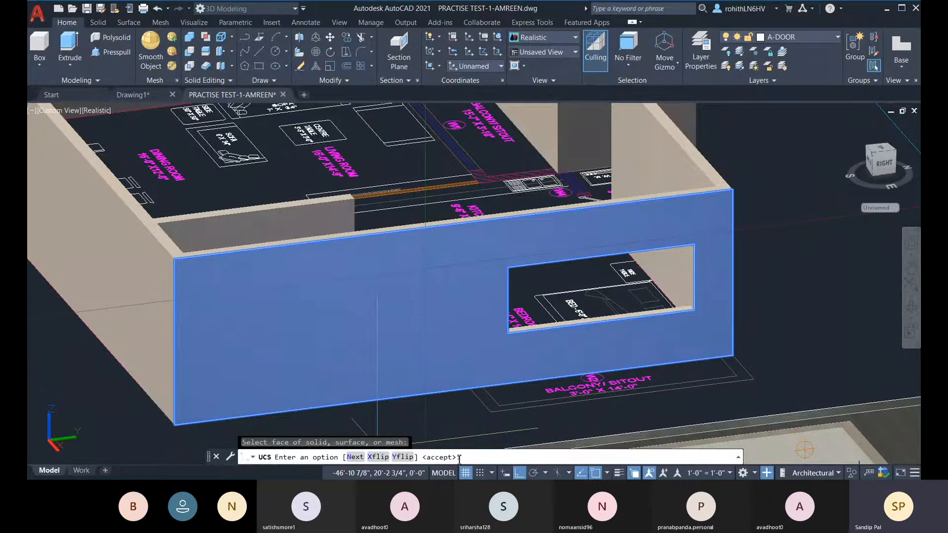
pyautogui.press('Return')
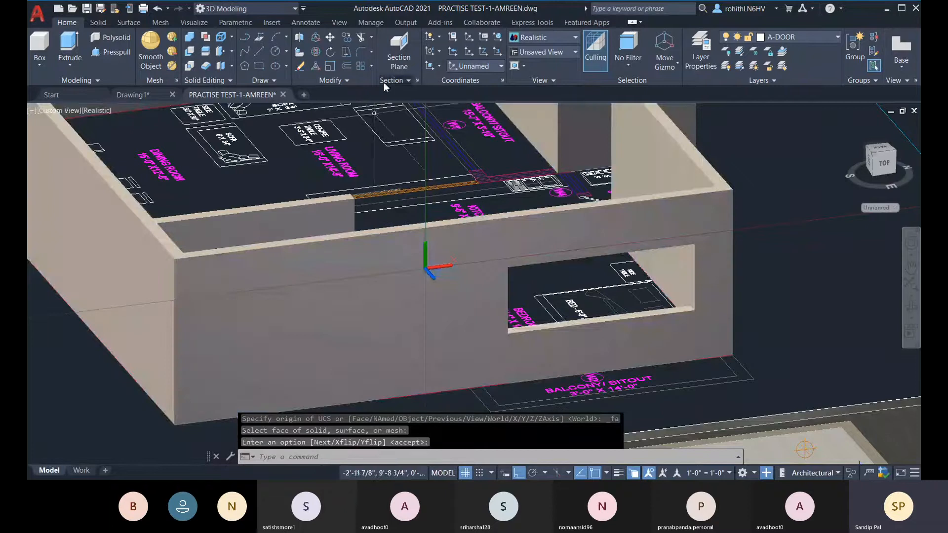
# - Reset the coordinate system to World
pyautogui.click(439, 66)
pyautogui.click(491, 66)
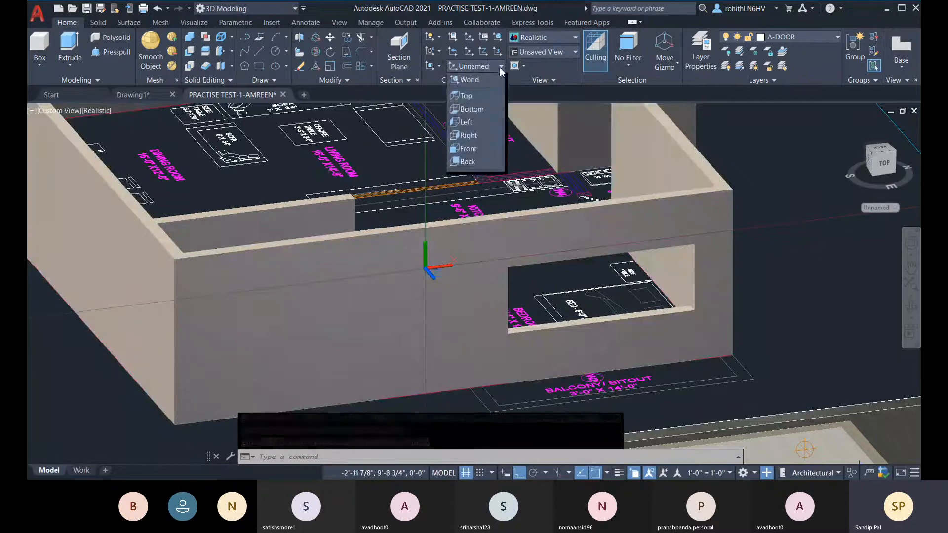
pyautogui.click(488, 83)
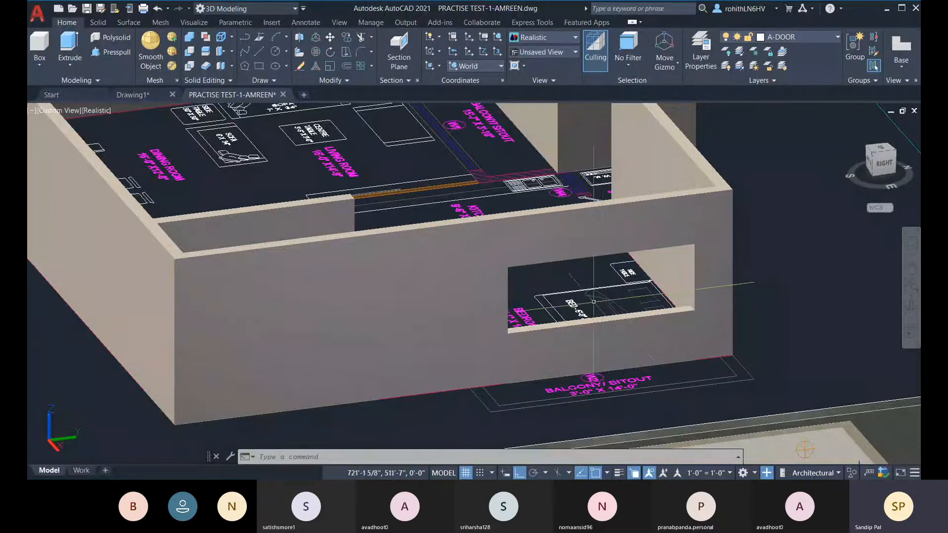
pyautogui.click(532, 231)
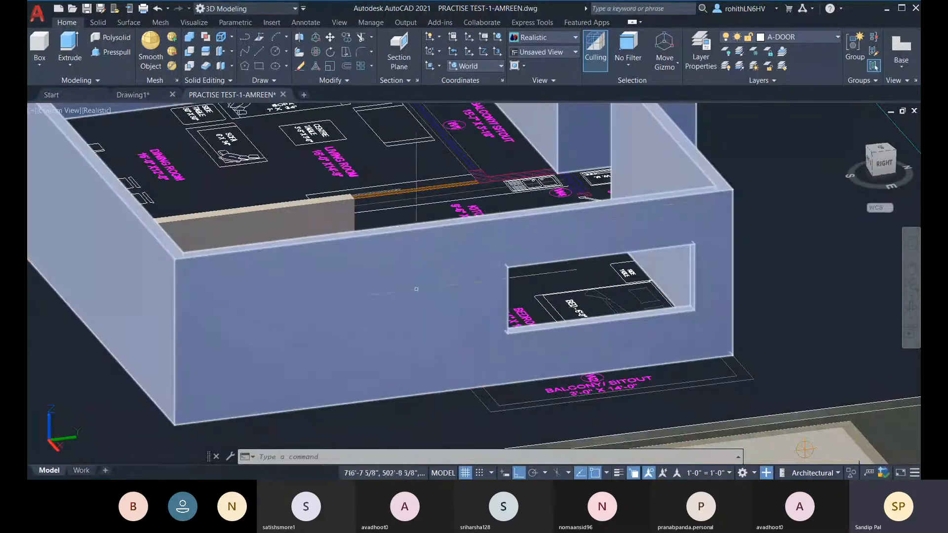
pyautogui.press('Escape')
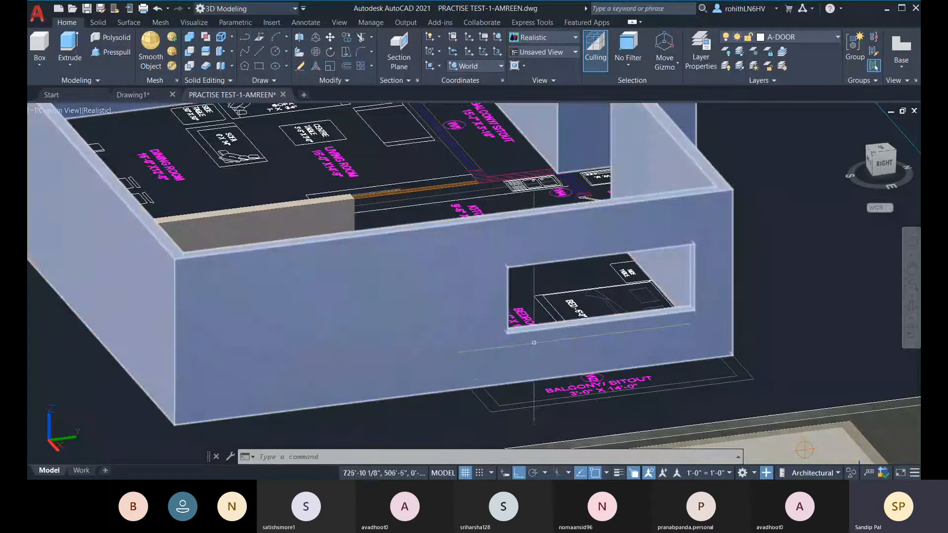
pyautogui.keyDown('shift'); pyautogui.moveTo(534, 343); pyautogui.dragTo(645, 340, button='middle'); pyautogui.keyUp('shift')
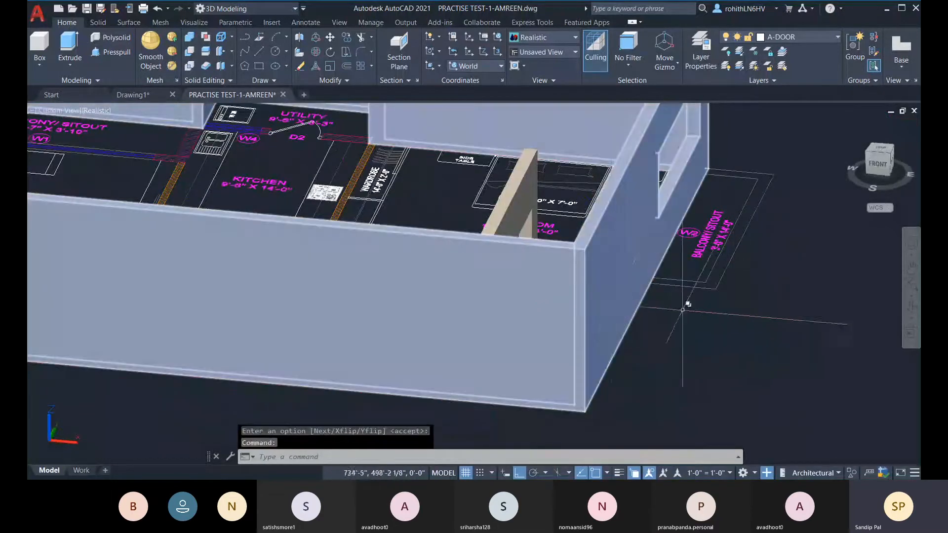
pyautogui.moveTo(633, 304)
pyautogui.keyDown('shift'); pyautogui.mouseDown(button='middle')
pyautogui.moveTo(664, 301)
pyautogui.moveTo(652, 313)
pyautogui.moveTo(617, 312)
pyautogui.mouseUp(button='middle'); pyautogui.keyUp('shift')
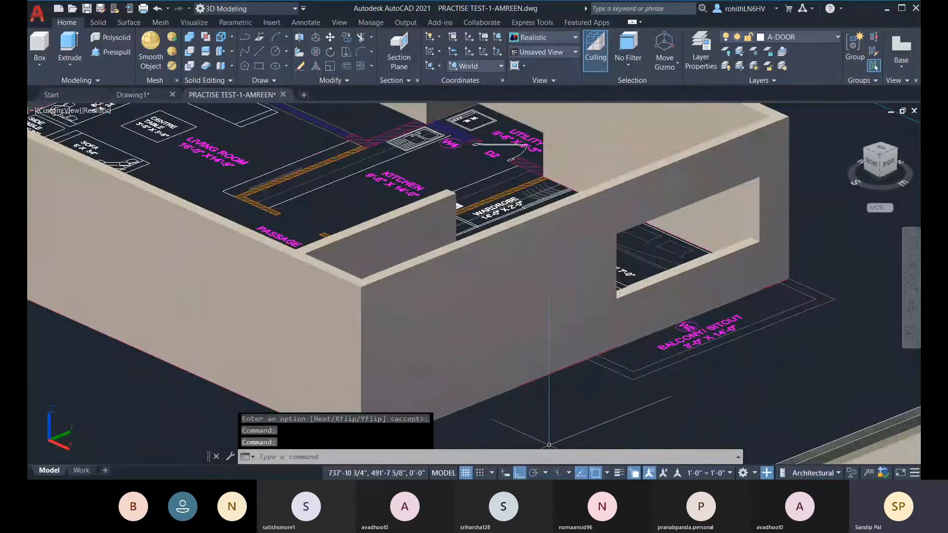
# - Switch Dynamic UCS off and back on, and check its state in the command history
pyautogui.press('F6')
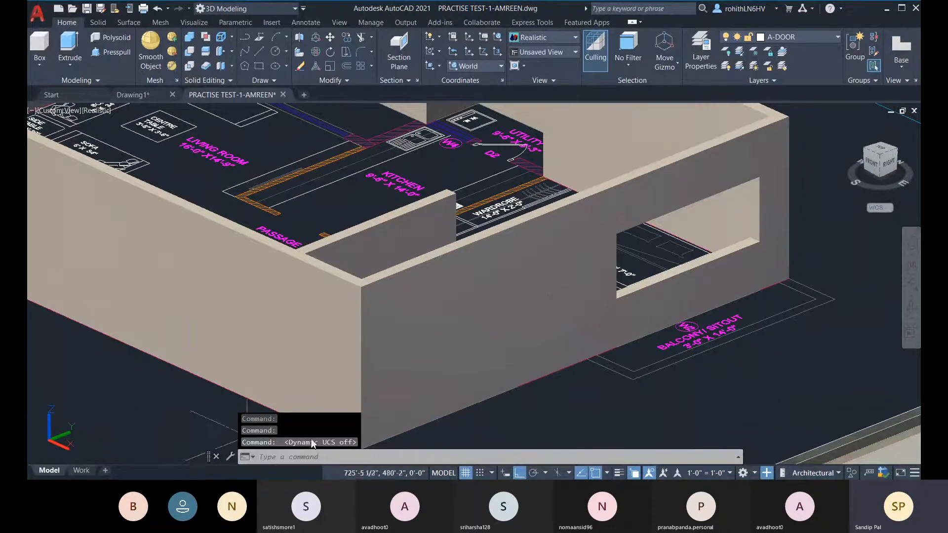
pyautogui.press('F6')
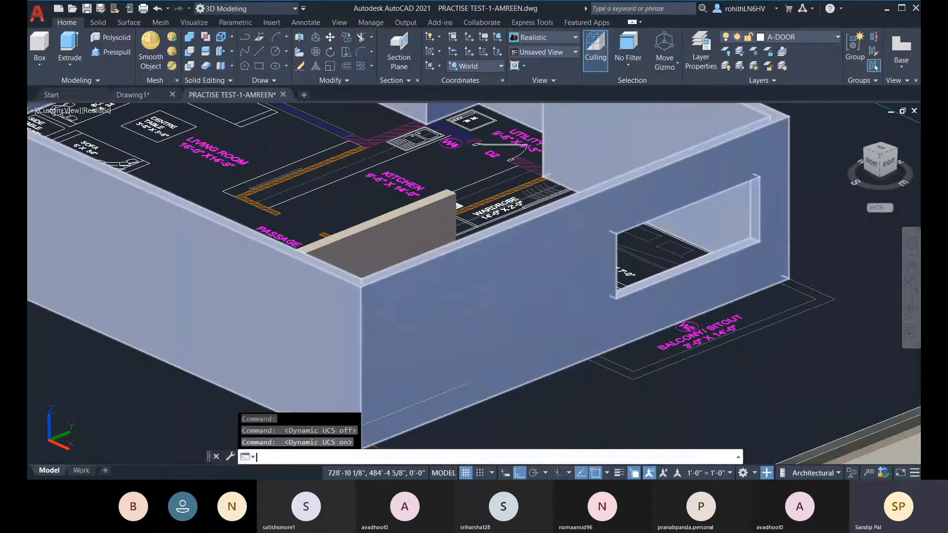
pyautogui.click(337, 448)
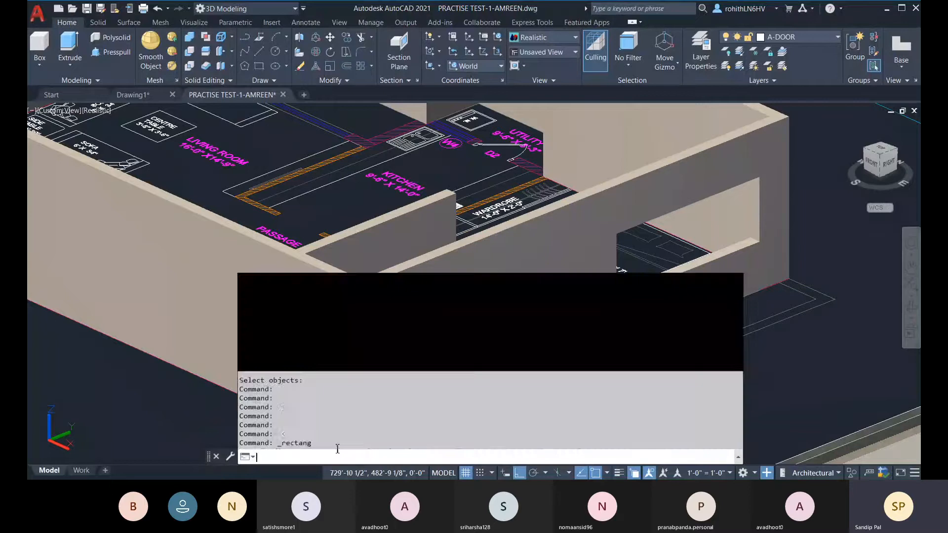
pyautogui.moveTo(357, 445); pyautogui.dragTo(306, 455)
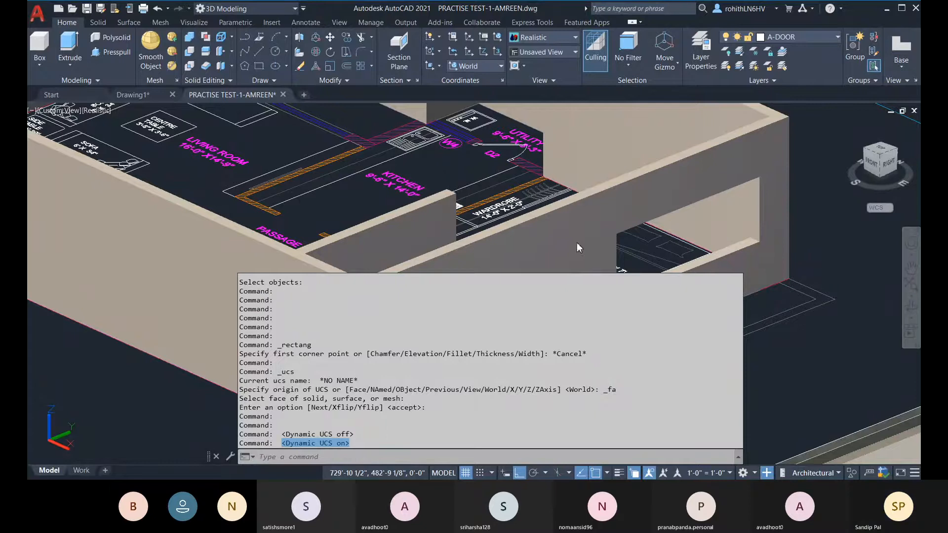
pyautogui.click(813, 332)
# - Examine how Dynamic UCS aligns the Rectangle command's drawing plane to the different wall faces of the house
pyautogui.moveTo(648, 386)
pyautogui.mouseDown(button='middle')
pyautogui.moveTo(633, 357)
pyautogui.moveTo(620, 354)
pyautogui.mouseUp(button='middle')
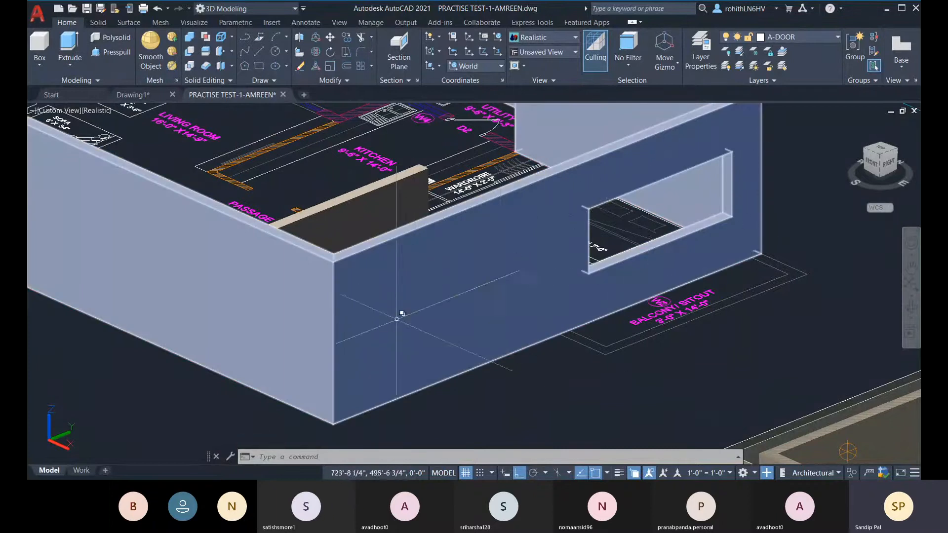
pyautogui.moveTo(400, 314); pyautogui.dragTo(348, 293, button='middle')
pyautogui.click(261, 67)
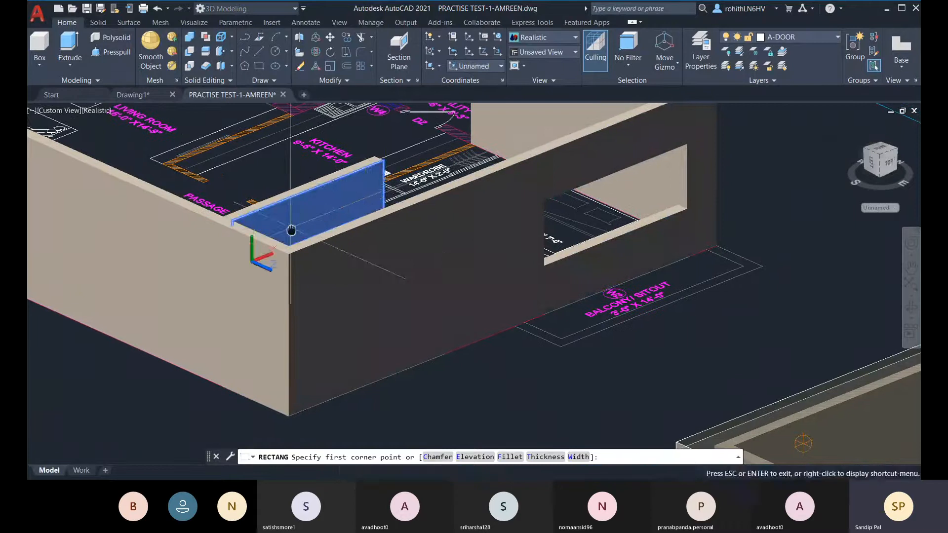
pyautogui.moveTo(288, 232); pyautogui.dragTo(460, 259, button='middle')
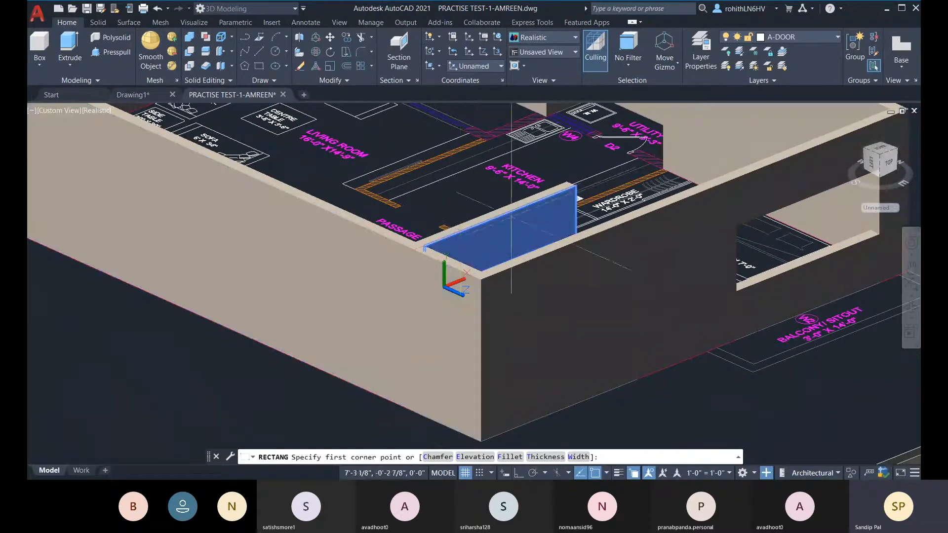
pyautogui.scroll(-6, 460, 259)
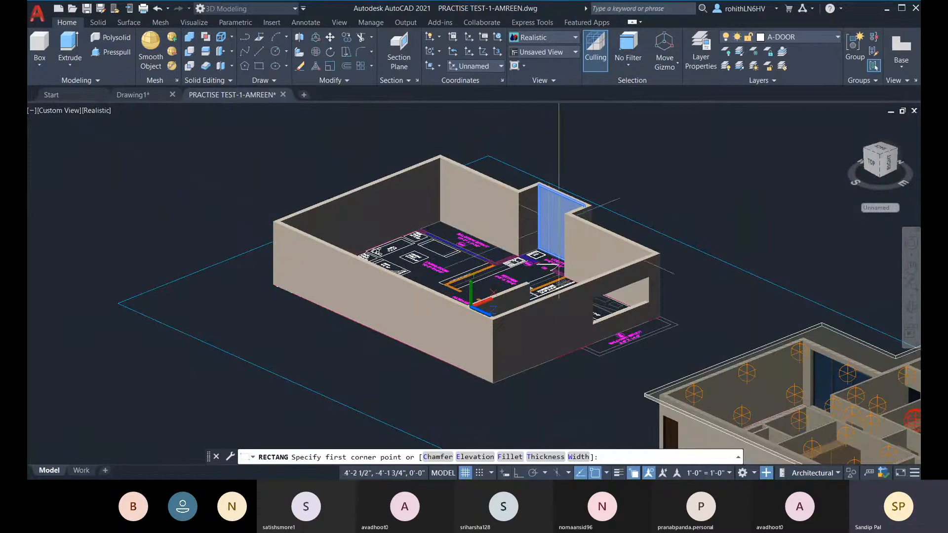
pyautogui.moveTo(557, 237); pyautogui.dragTo(496, 207, button='middle')
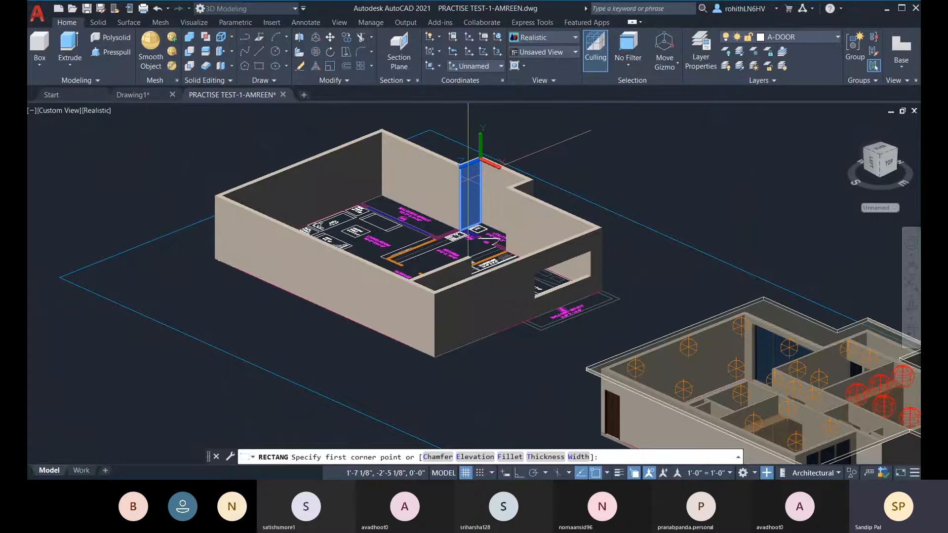
pyautogui.scroll(2, 469, 183)
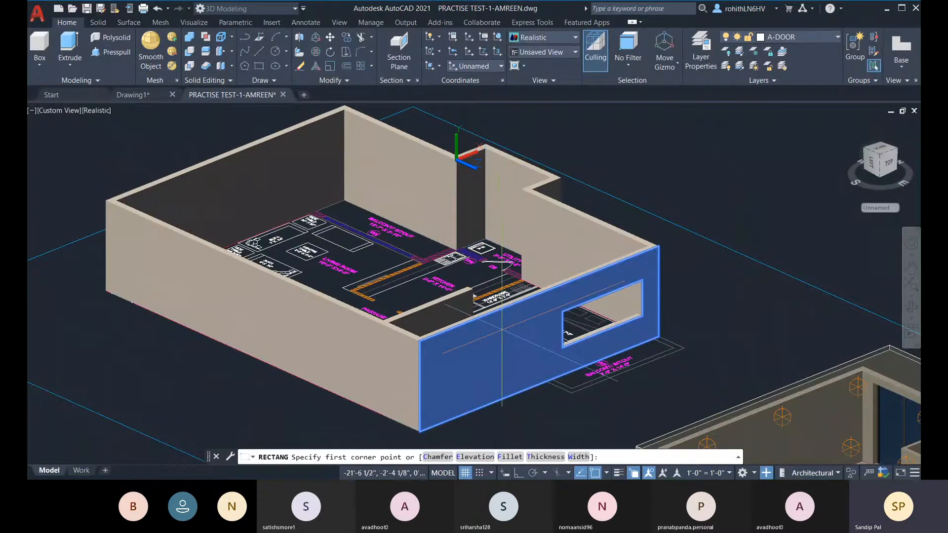
pyautogui.moveTo(502, 330); pyautogui.dragTo(417, 241, button='middle')
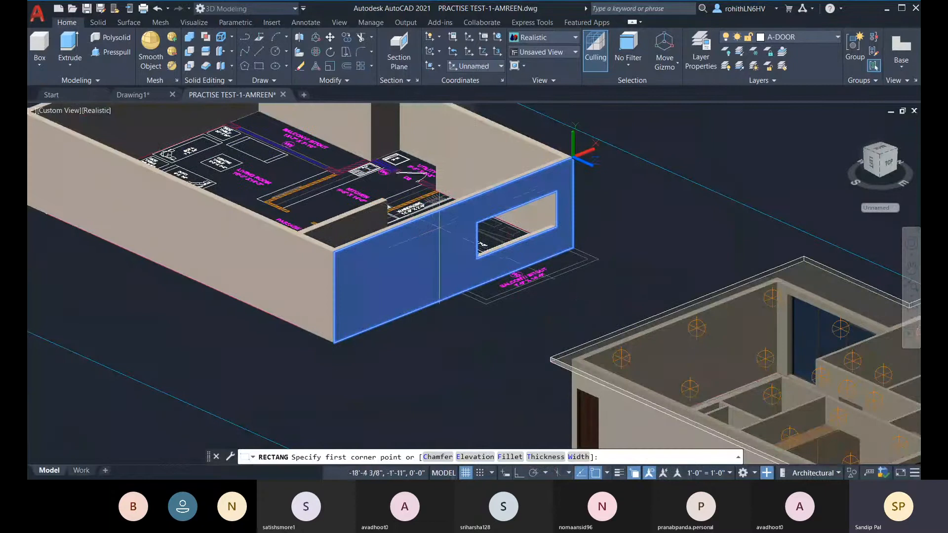
pyautogui.scroll(3, 475, 230)
# - Draw a rectangle on the balcony-side wall's outer face between opposite corners of the W2 window opening
pyautogui.click(470, 224)
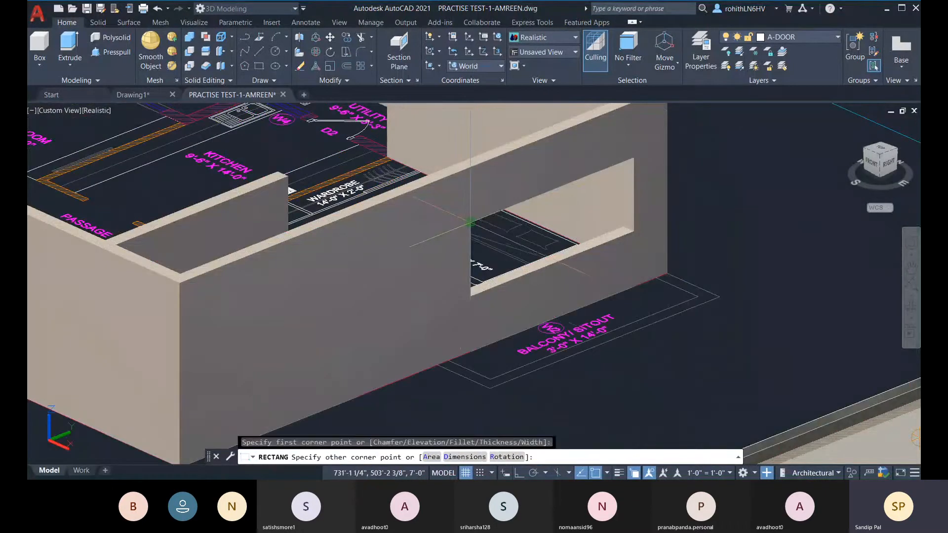
pyautogui.press('Escape')
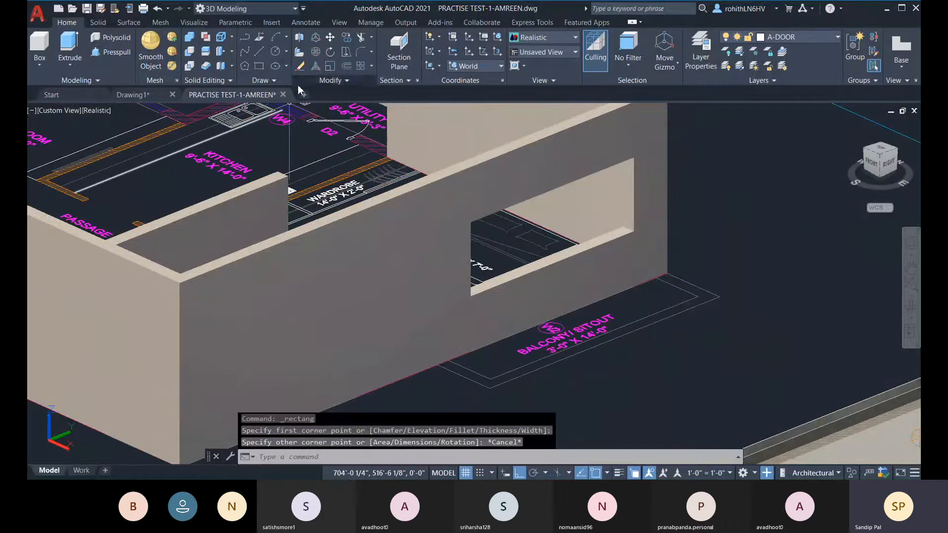
pyautogui.click(259, 66)
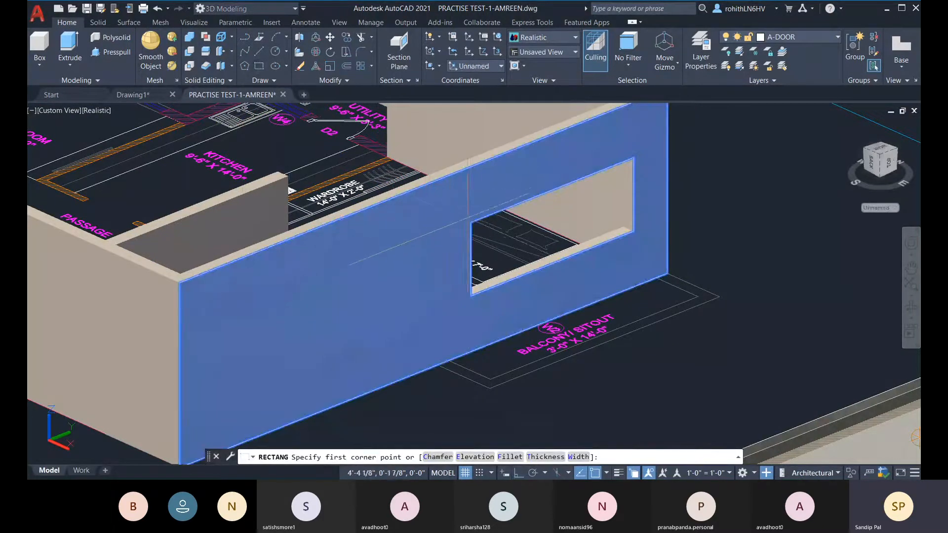
pyautogui.click(470, 222)
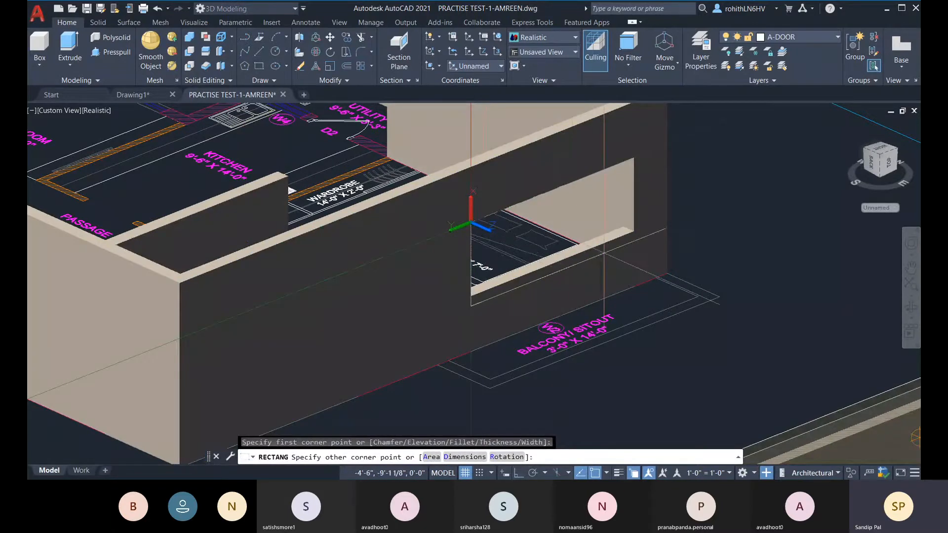
pyautogui.click(633, 231)
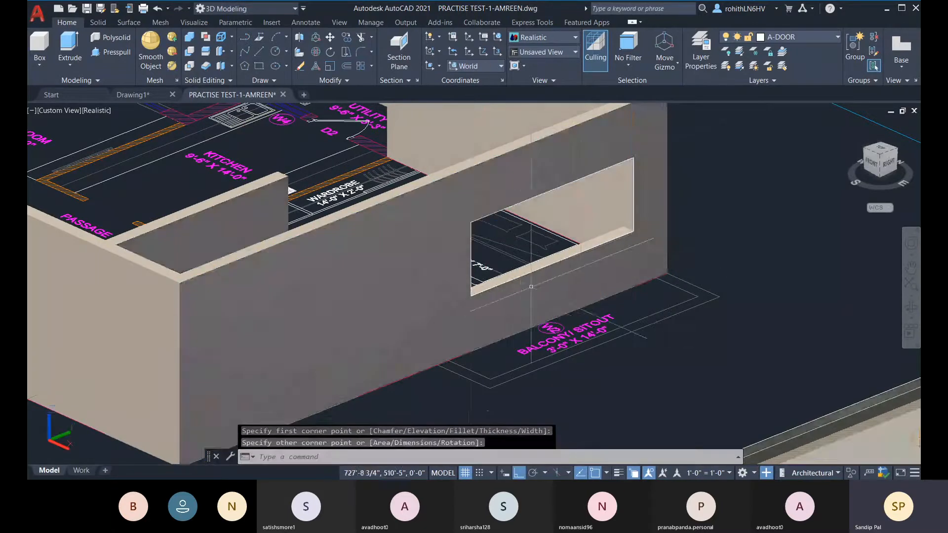
pyautogui.moveTo(532, 285); pyautogui.dragTo(530, 295, button='middle')
pyautogui.click(464, 247)
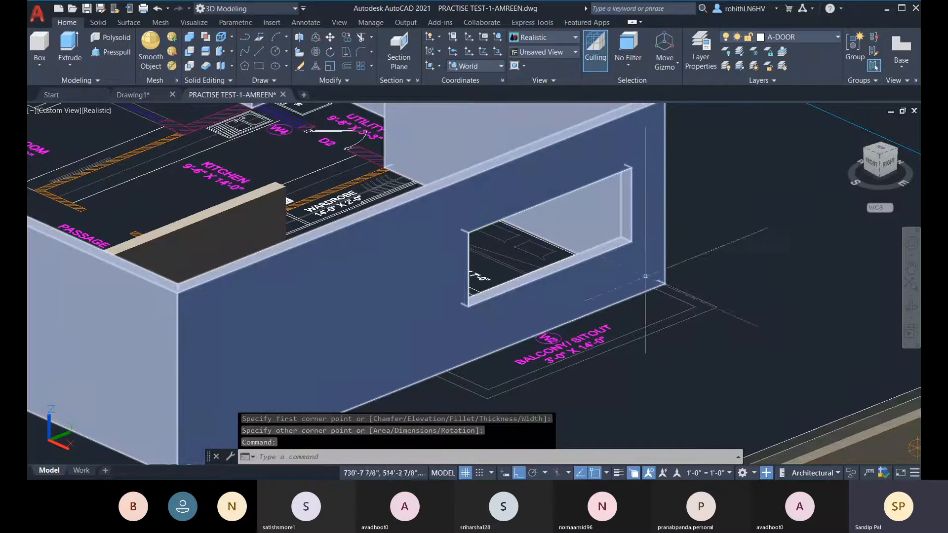
# - Offset the rectangle around the W2 window opening outward by 6 inches on the balcony-side wall
pyautogui.press('Escape')
pyautogui.click(637, 247)
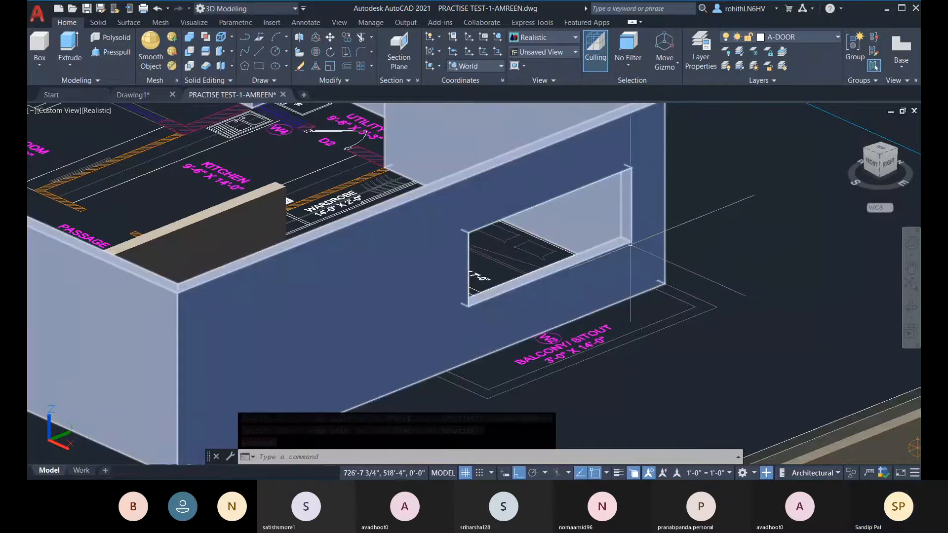
pyautogui.press('Escape')
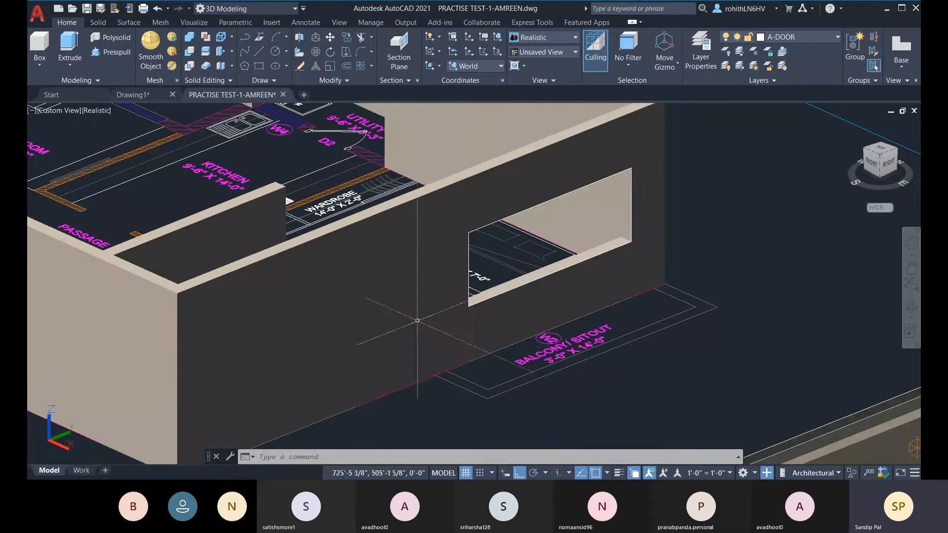
pyautogui.click(348, 67)
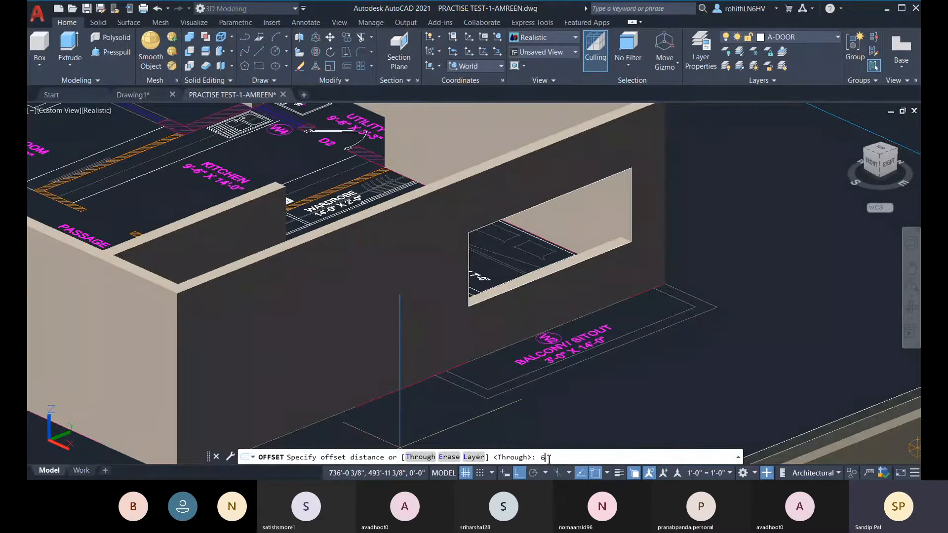
pyautogui.write('6')
pyautogui.press('Return')
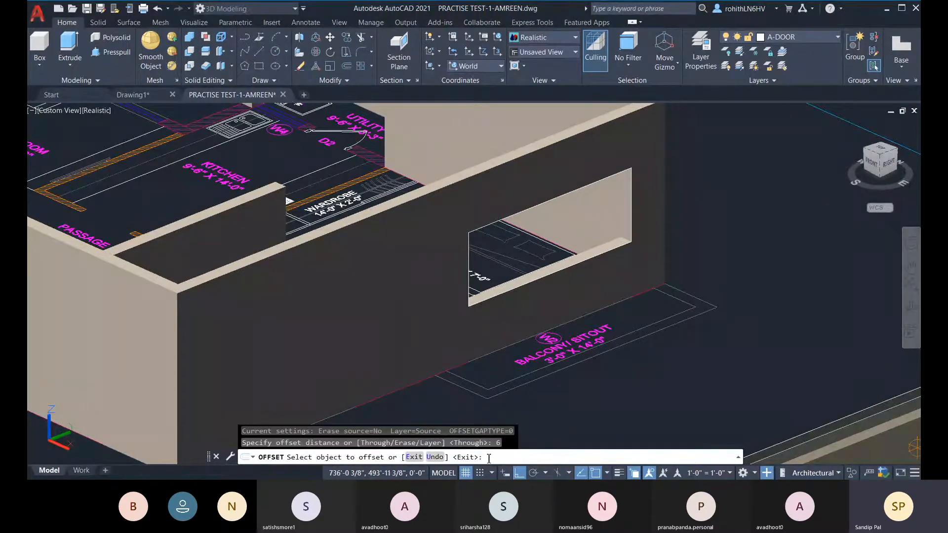
pyautogui.click(470, 255)
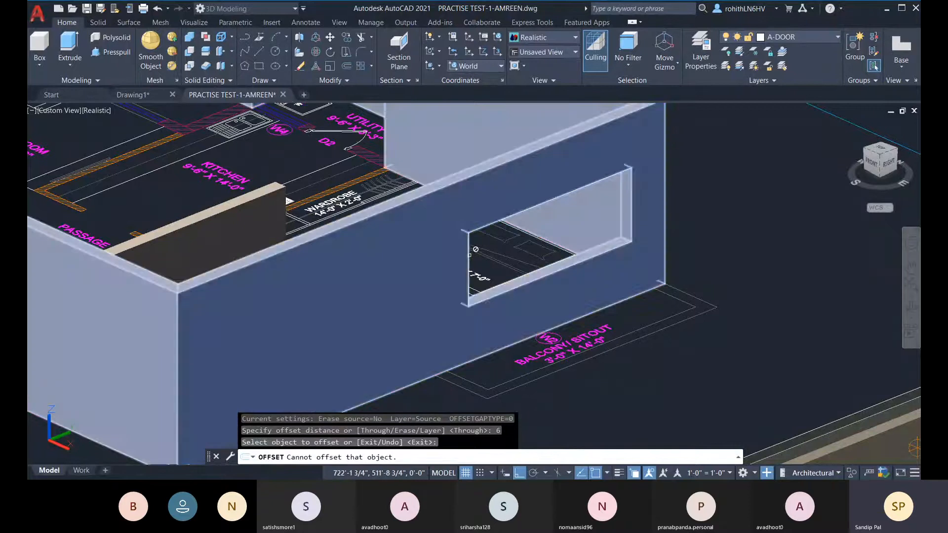
pyautogui.click(516, 313)
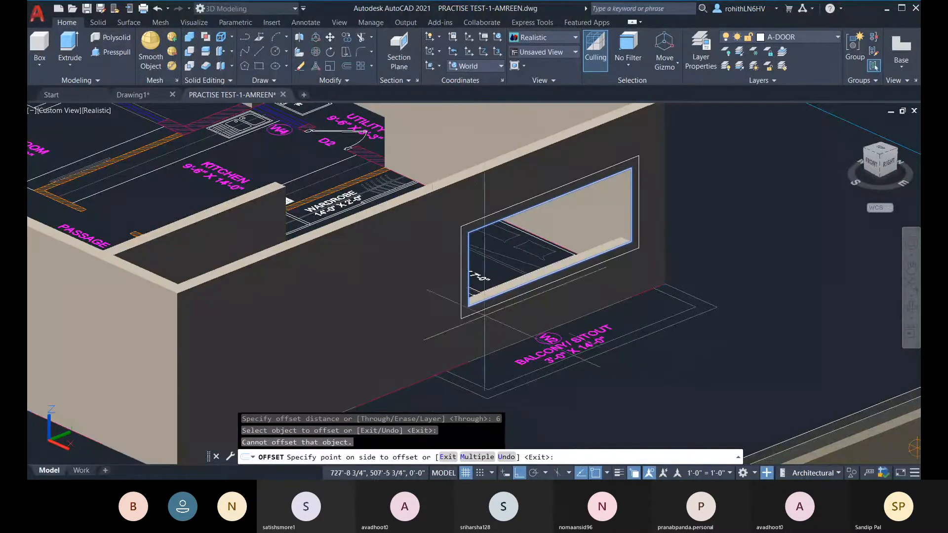
pyautogui.click(416, 342)
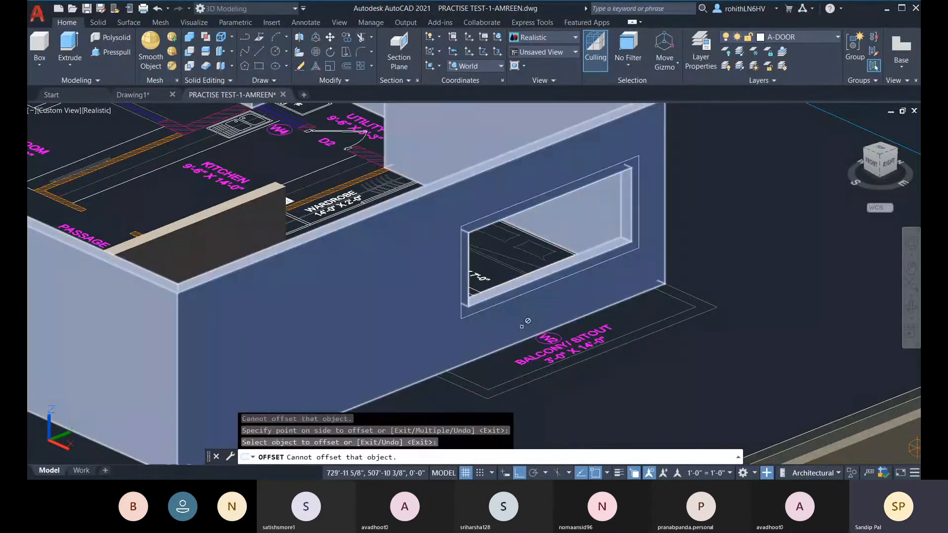
pyautogui.press('Escape')
# - Try to press-pull the band between the two rectangles around the W2 window opening
pyautogui.scroll(4, 627, 187)
pyautogui.scroll(-5, 623, 215)
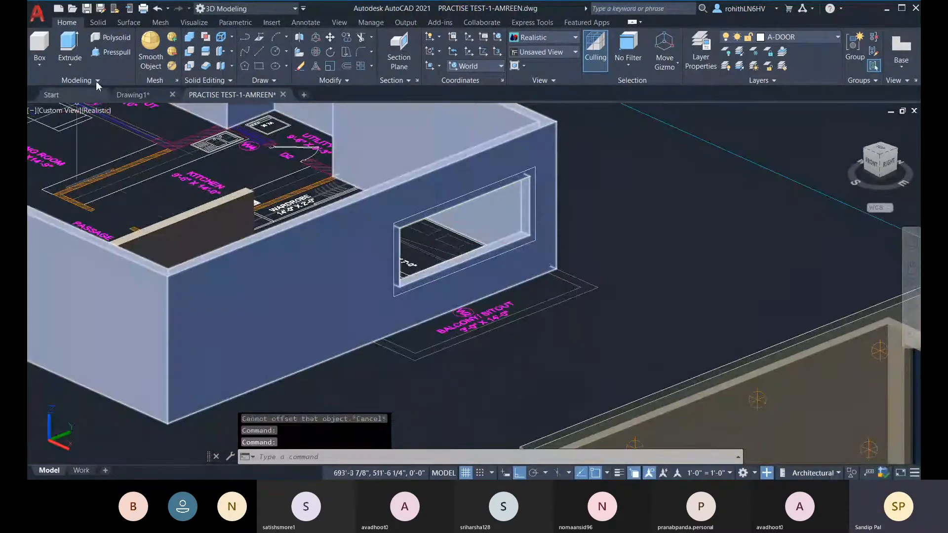
pyautogui.click(112, 53)
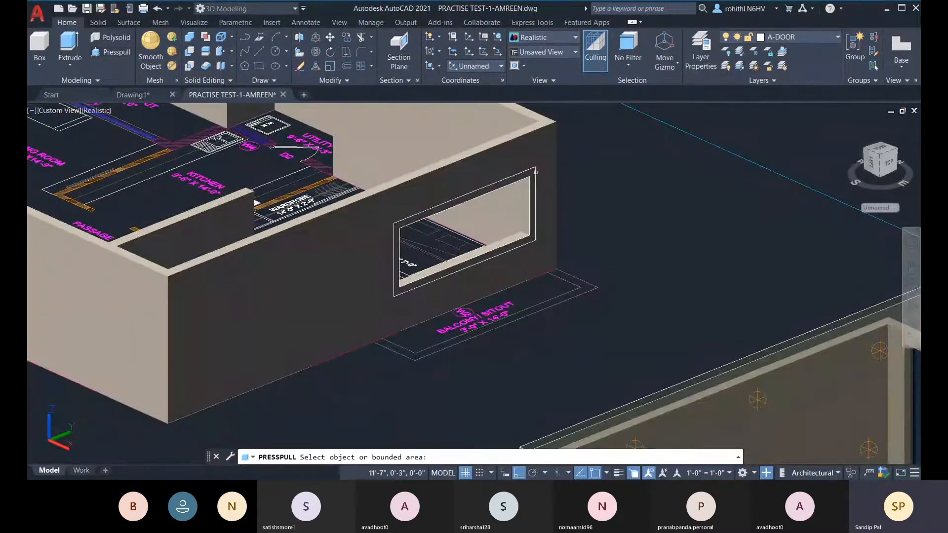
pyautogui.scroll(2, 479, 190)
pyautogui.click(489, 191)
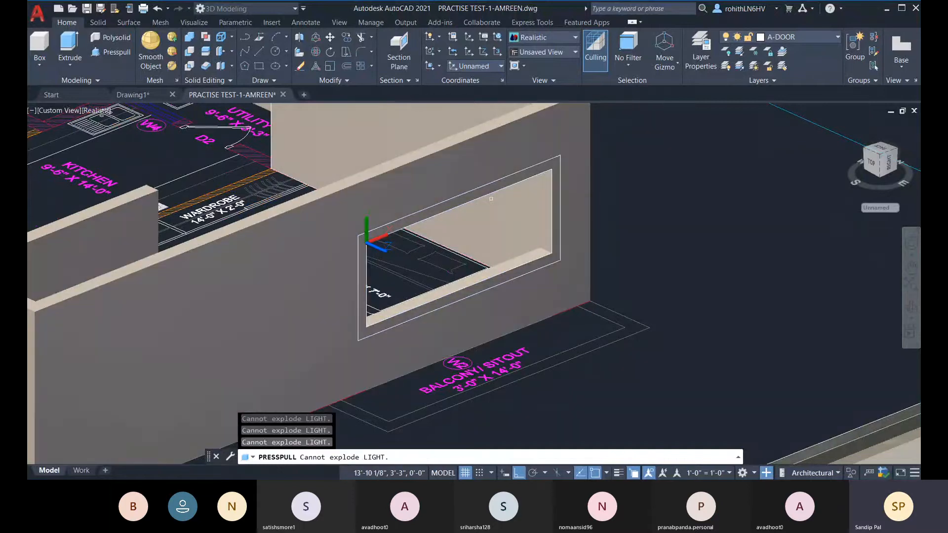
pyautogui.scroll(3, 366, 237)
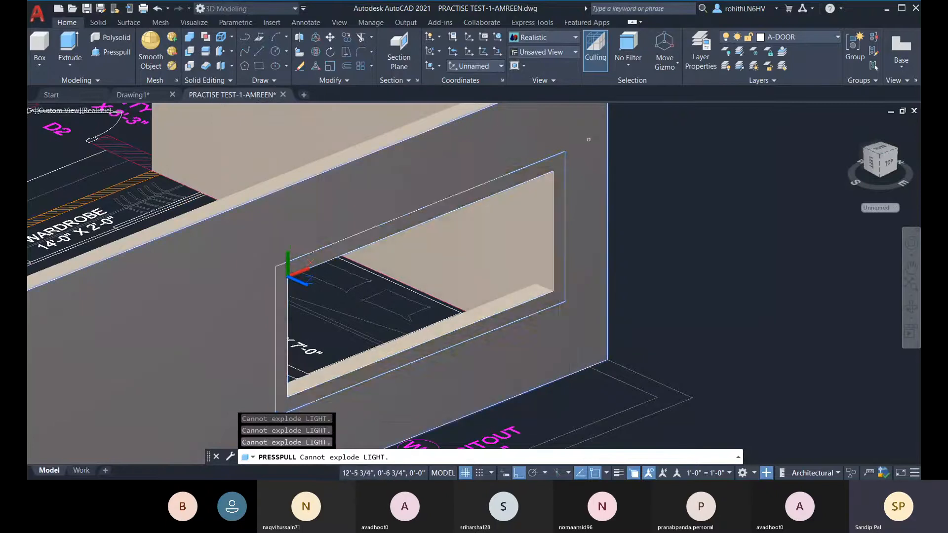
pyautogui.scroll(-2, 599, 337)
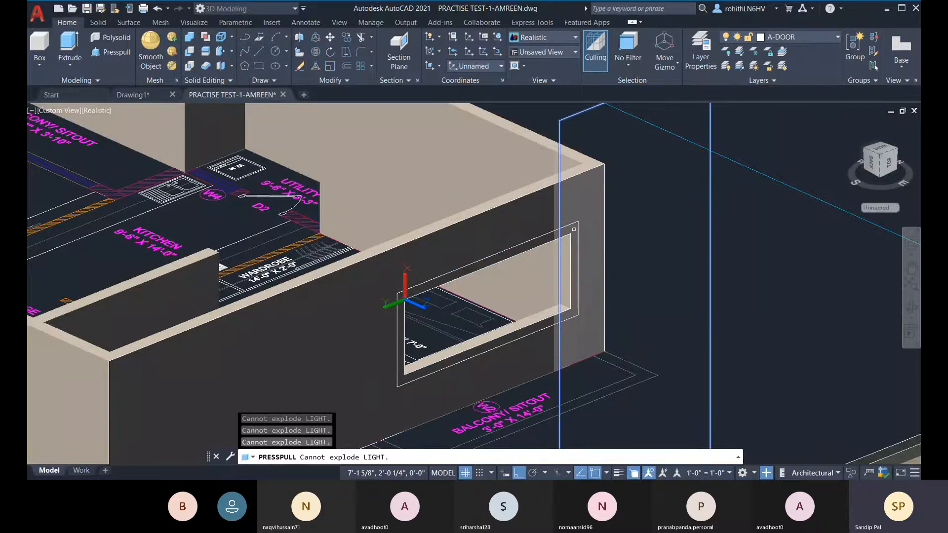
pyautogui.scroll(3, 571, 229)
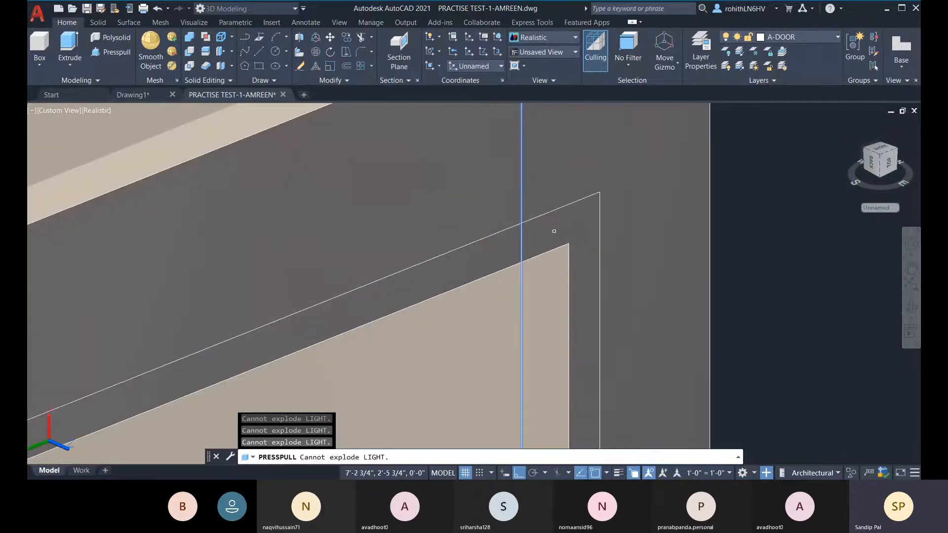
pyautogui.scroll(-3, 563, 229)
pyautogui.scroll(-3, 576, 233)
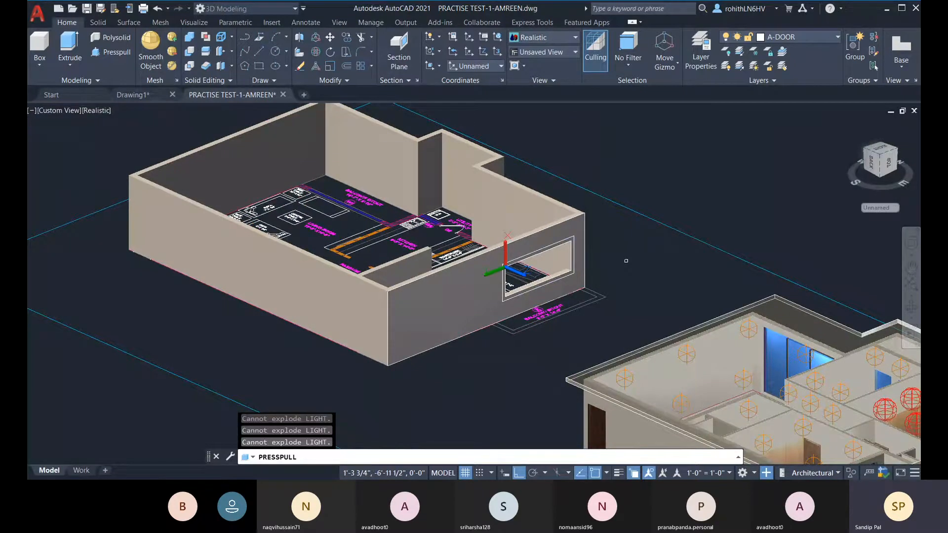
pyautogui.keyDown('shift'); pyautogui.rightClick(600, 280); pyautogui.keyUp('shift')
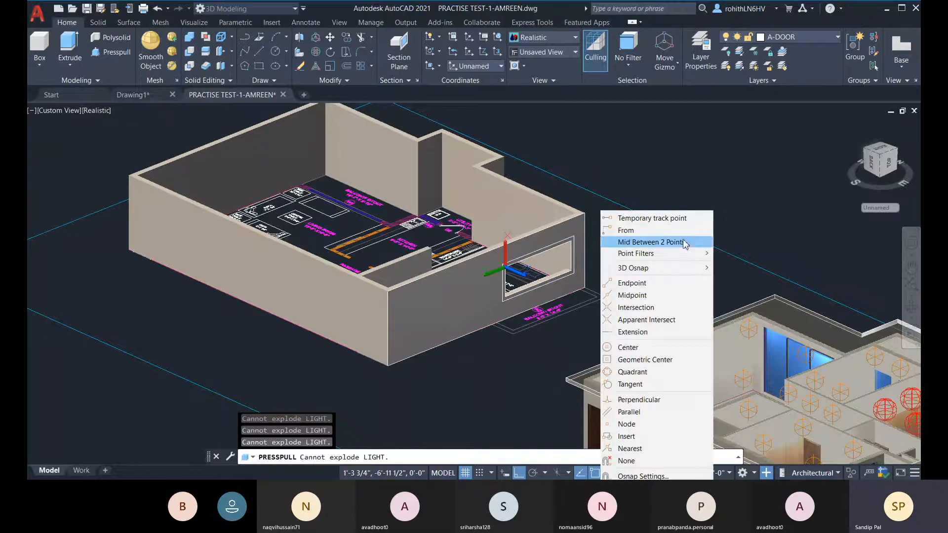
pyautogui.click(594, 133)
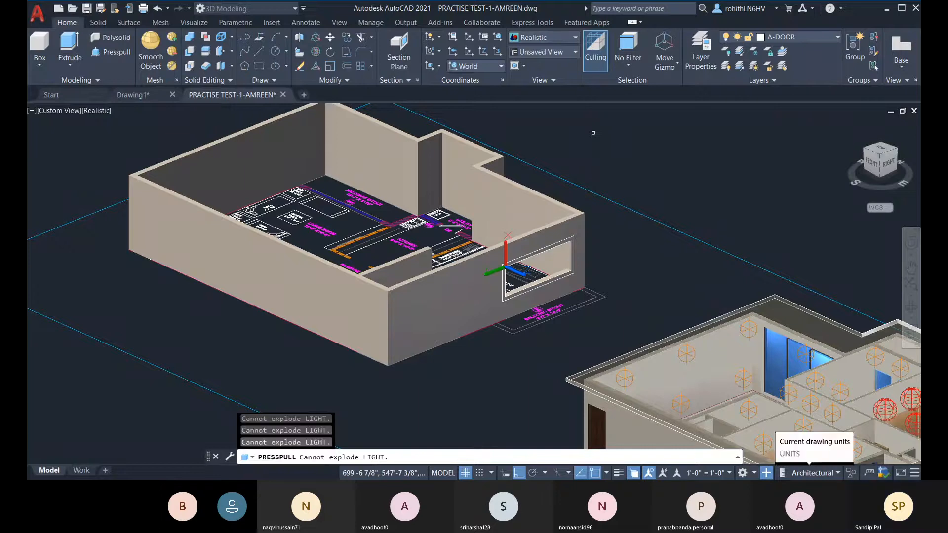
pyautogui.press('Escape')
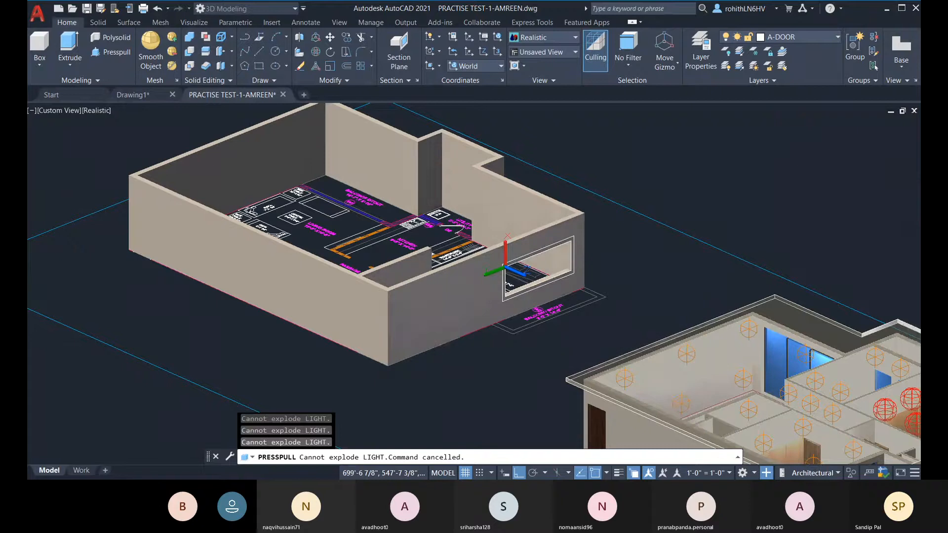
pyautogui.press('Escape')
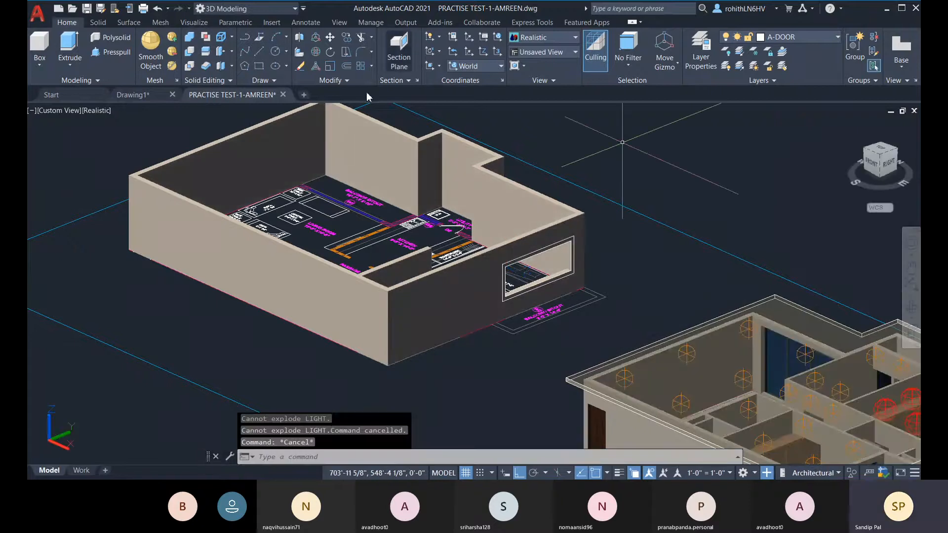
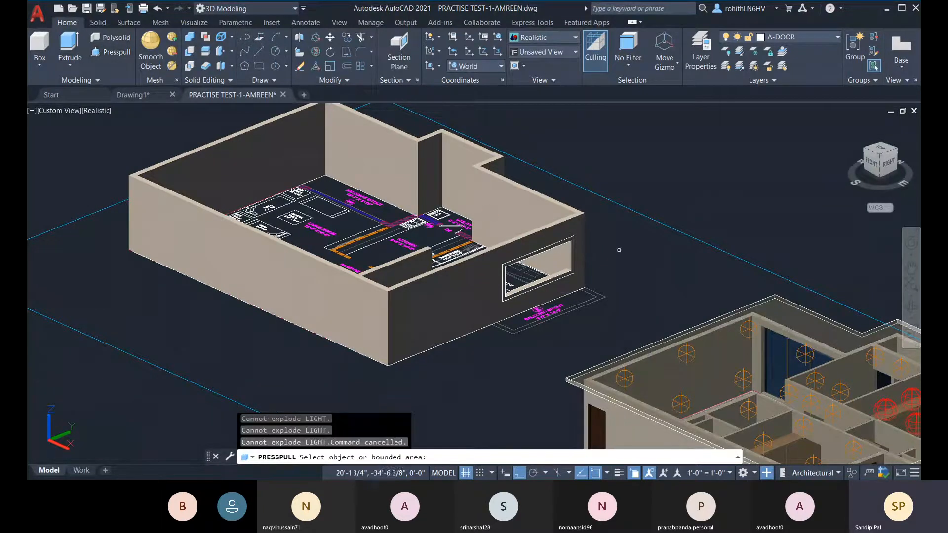
pyautogui.press('Escape')
pyautogui.press('Escape')
pyautogui.press('Escape')
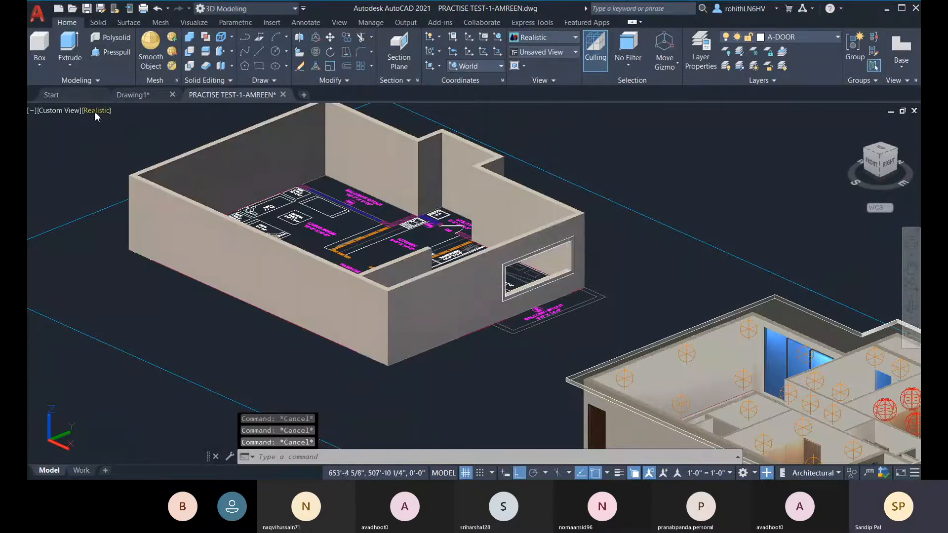
# - Switch the visual style to 2D Wireframe
pyautogui.click(96, 110)
pyautogui.click(128, 138)
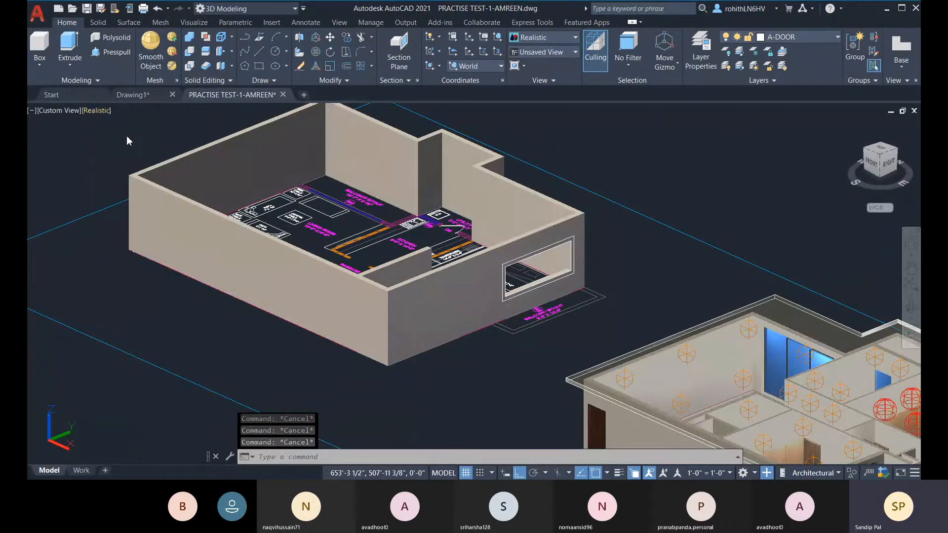
pyautogui.scroll(5, 530, 270)
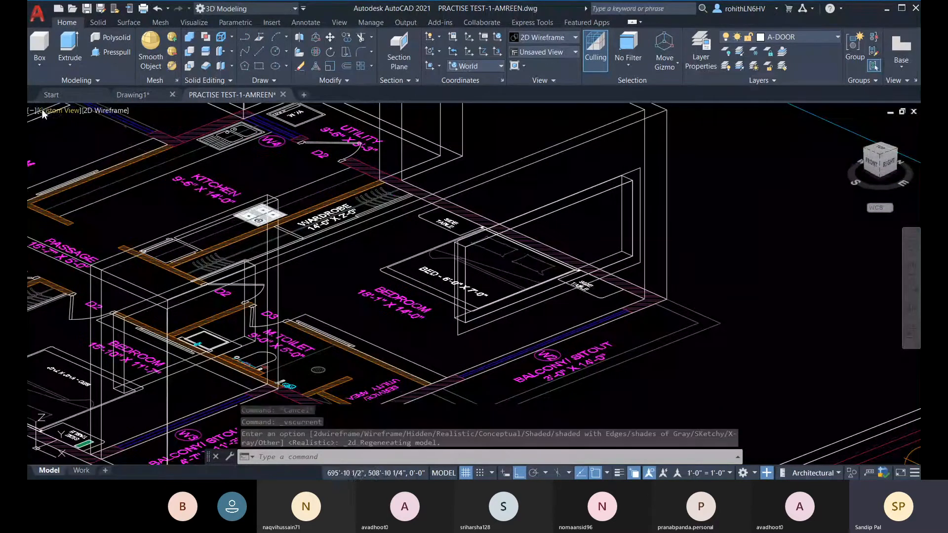
pyautogui.click(111, 52)
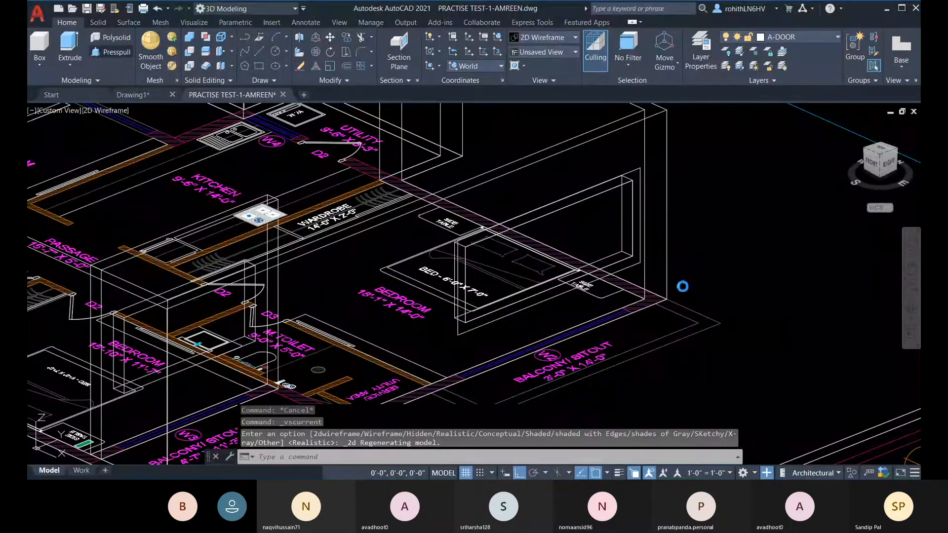
pyautogui.press('Escape')
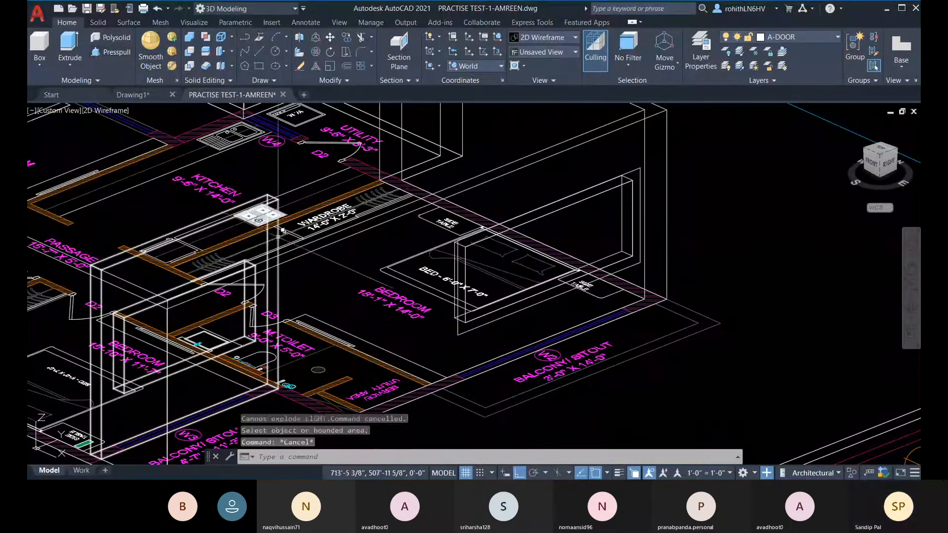
pyautogui.press('Escape')
pyautogui.press('Escape')
# - Hide all objects of the finished 3D house model, keeping the house under construction and the boundary outline displayed
pyautogui.keyDown('shift'); pyautogui.moveTo(629, 258); pyautogui.dragTo(607, 239, button='middle'); pyautogui.keyUp('shift')
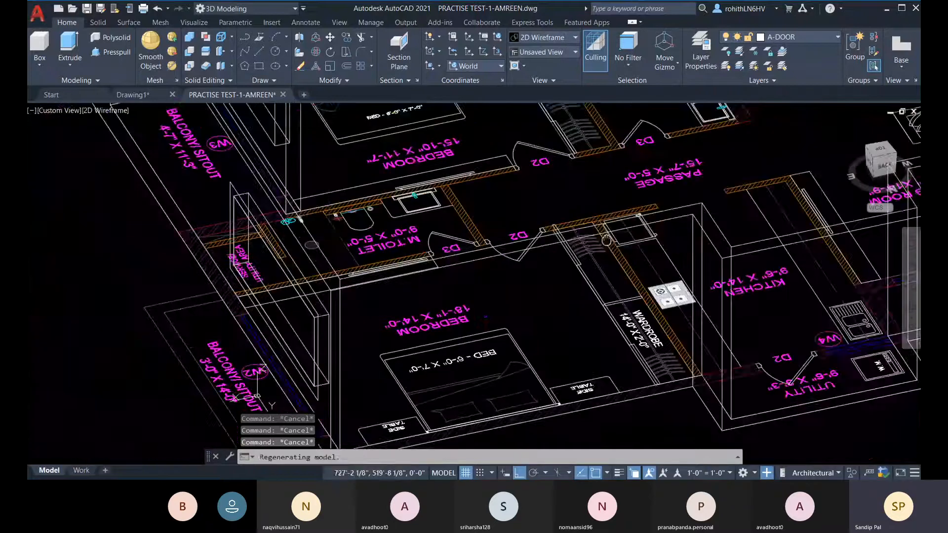
pyautogui.scroll(-6, 607, 240)
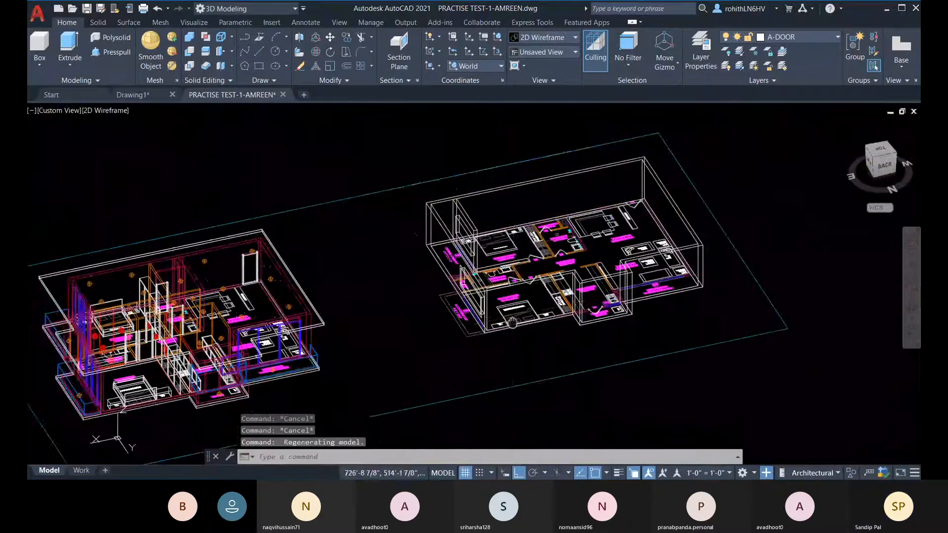
pyautogui.scroll(-2, 512, 322)
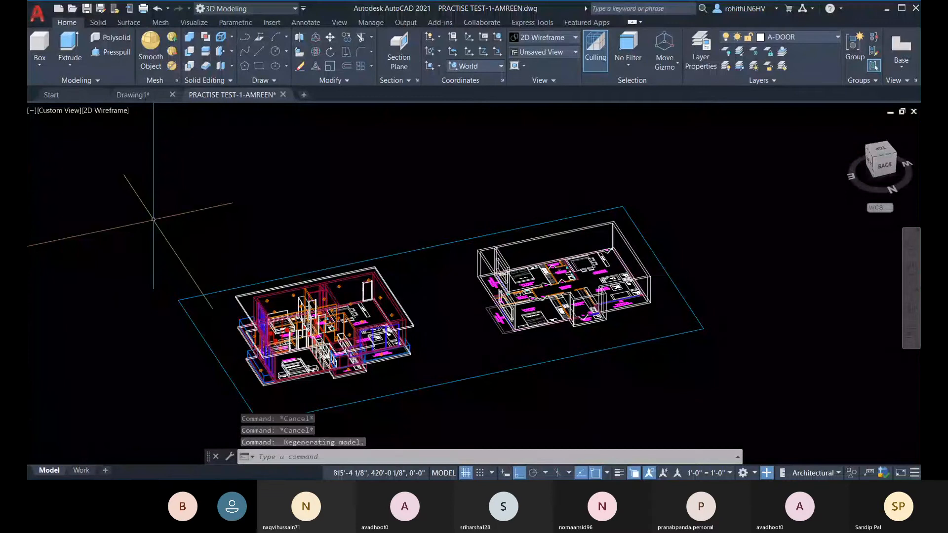
pyautogui.click(152, 212)
pyautogui.moveTo(438, 369); pyautogui.dragTo(434, 289, button='middle')
pyautogui.click(434, 288)
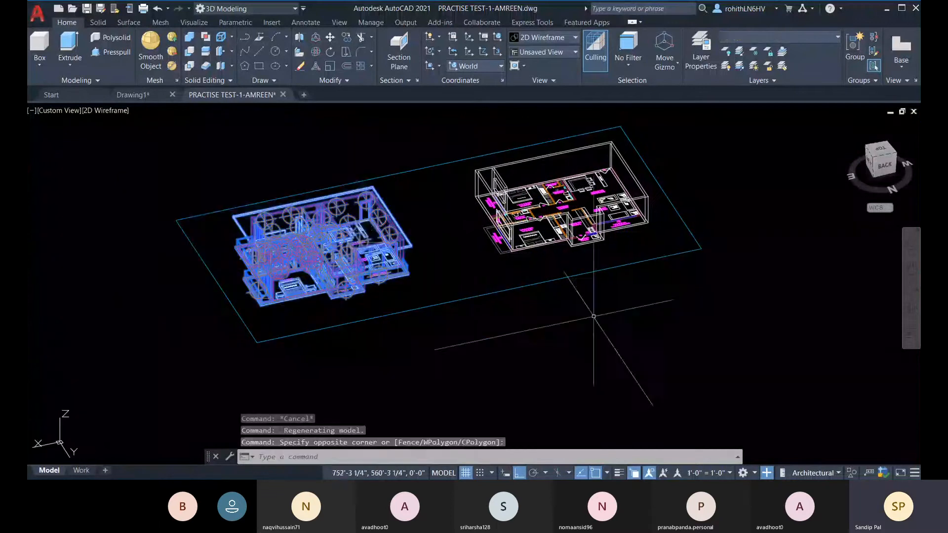
pyautogui.rightClick(608, 308)
pyautogui.moveTo(665, 113)
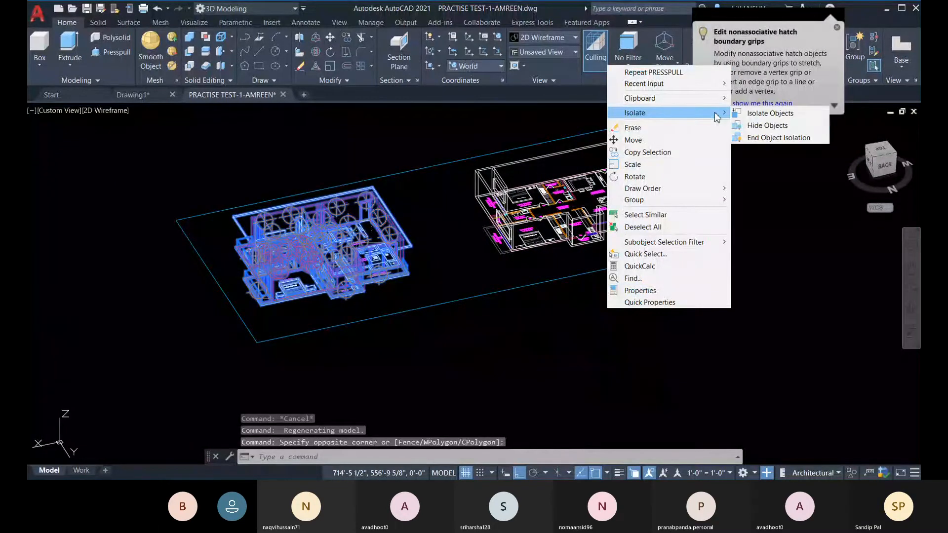
pyautogui.click(758, 126)
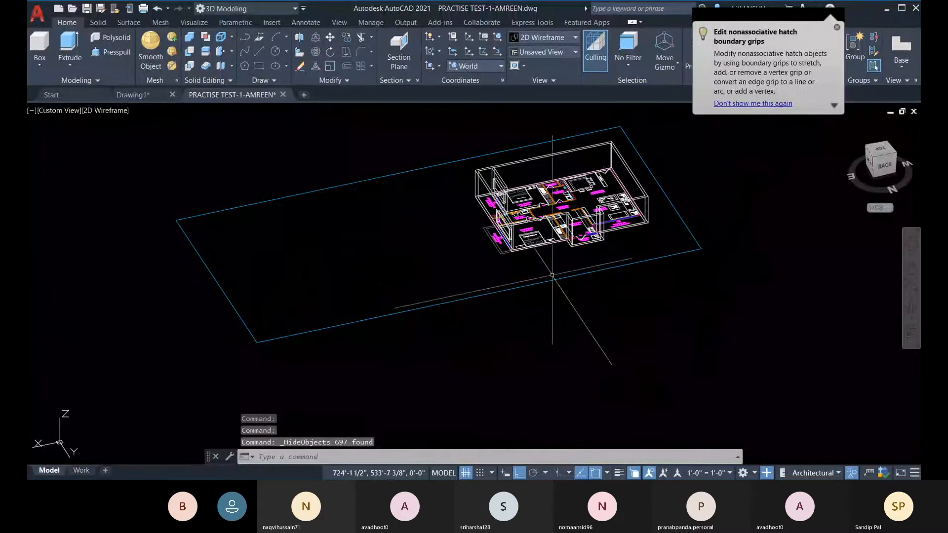
# - Press-pull the band between the two W2 window rectangles outward by 1'6" to form a projecting window surround
pyautogui.moveTo(556, 345); pyautogui.dragTo(521, 401, button='middle')
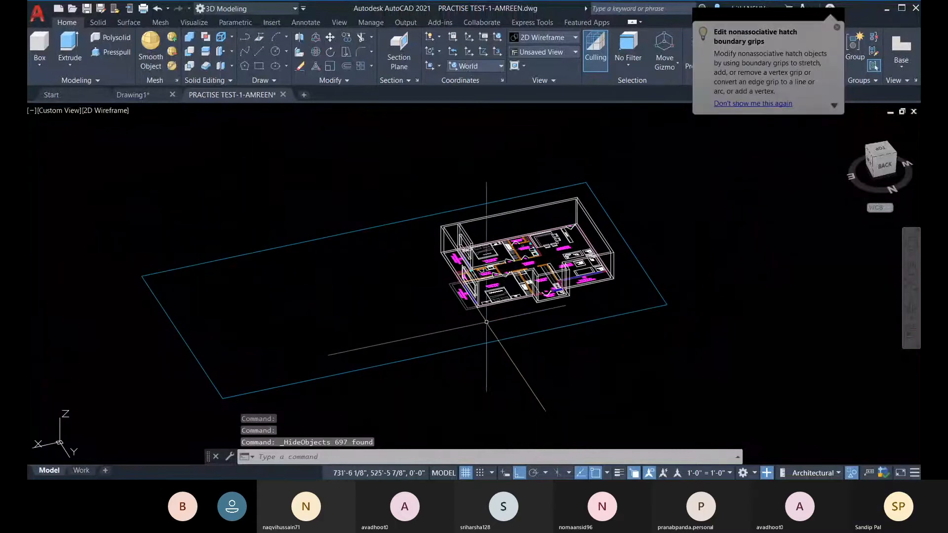
pyautogui.keyDown('shift'); pyautogui.moveTo(403, 271); pyautogui.dragTo(807, 288, button='middle'); pyautogui.keyUp('shift')
pyautogui.scroll(8, 454, 181)
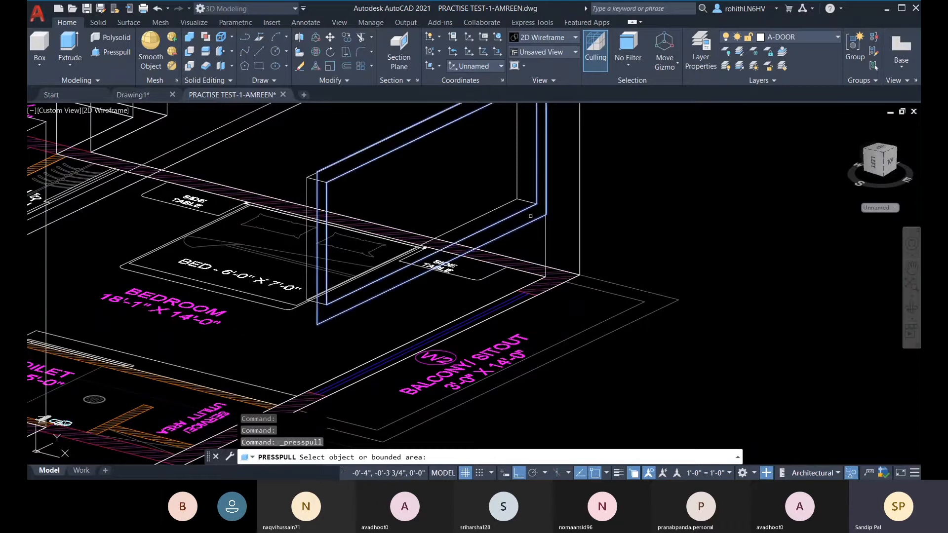
pyautogui.click(530, 216)
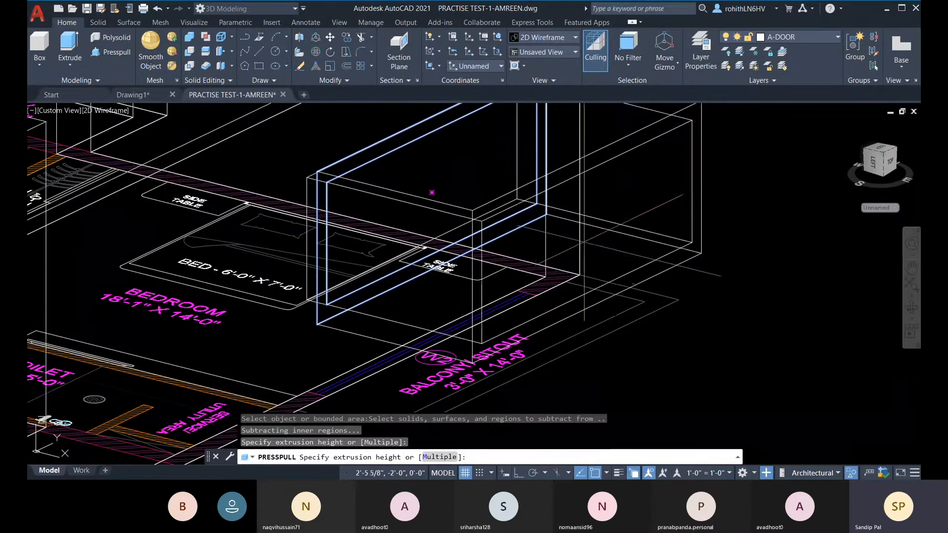
pyautogui.scroll(-2, 548, 229)
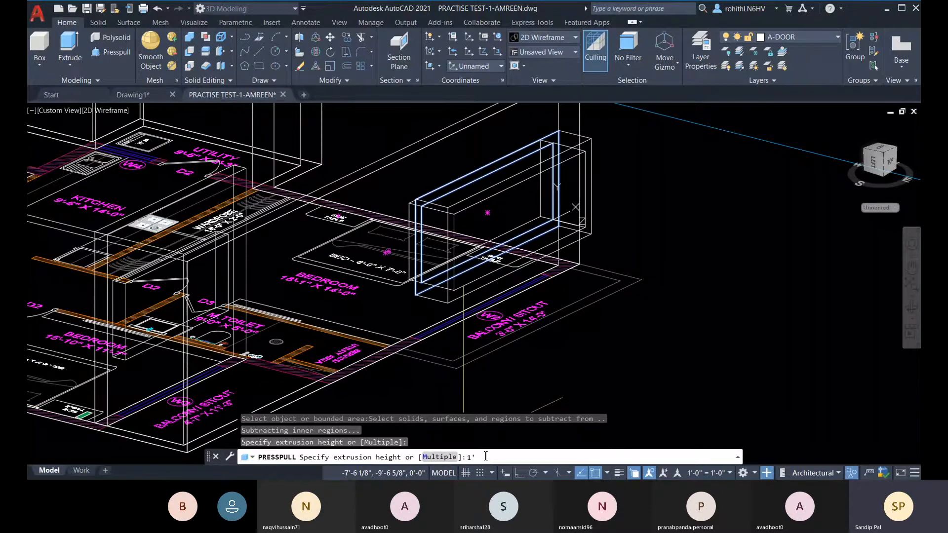
pyautogui.press('Return')
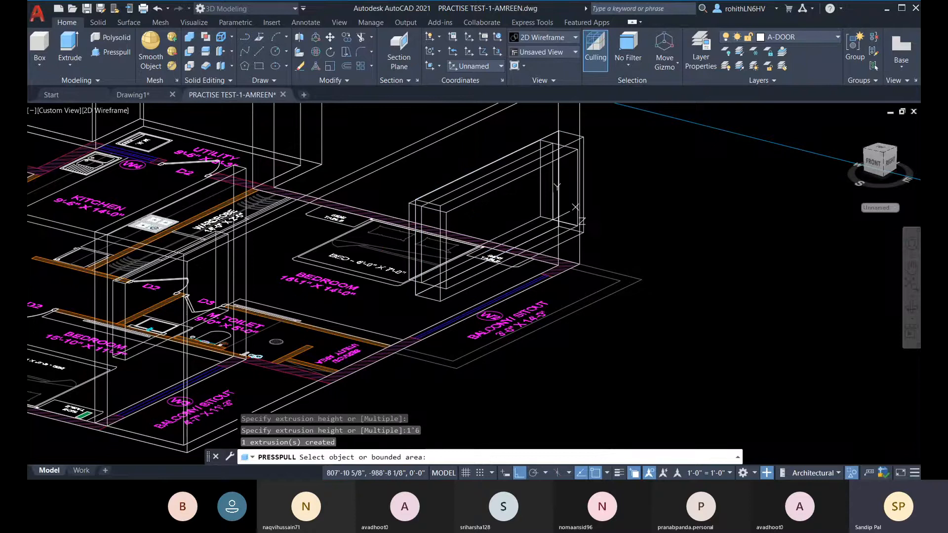
# - Switch the visual style to Realistic and examine the press-pulled surround around the W2 window opening
pyautogui.press('Escape')
pyautogui.press('Escape')
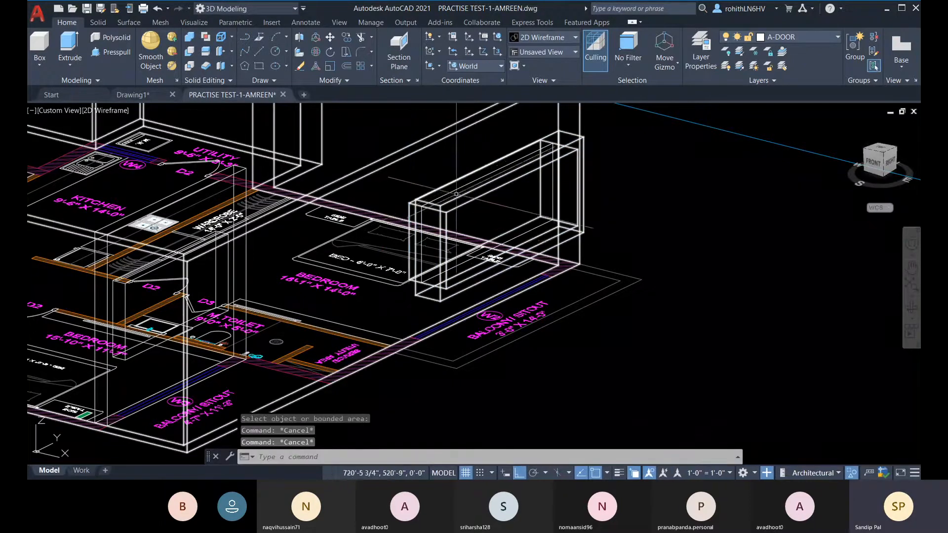
pyautogui.click(114, 110)
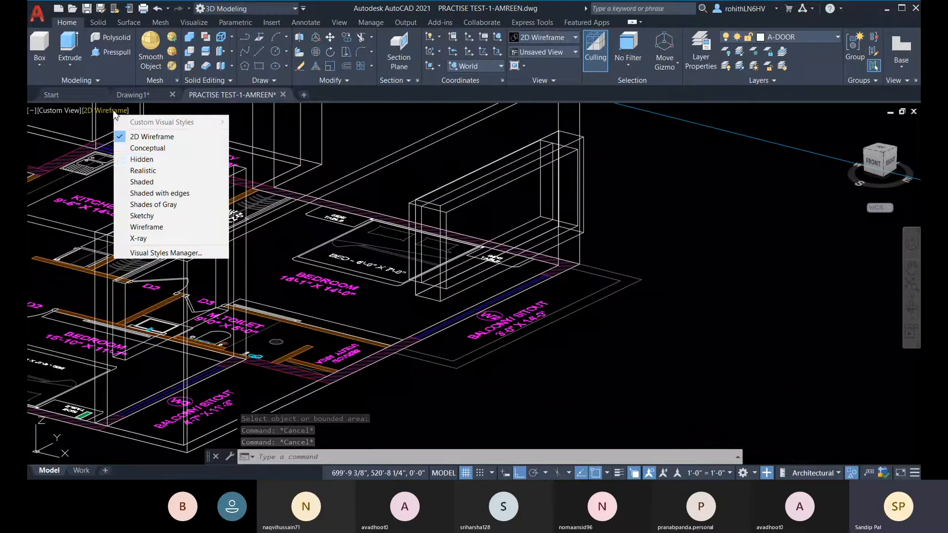
pyautogui.click(153, 170)
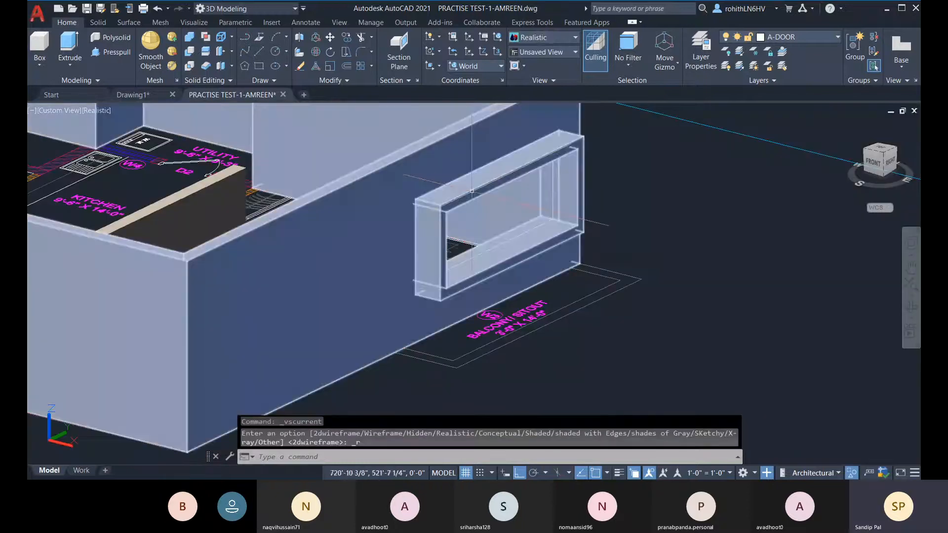
pyautogui.keyDown('shift'); pyautogui.moveTo(495, 201); pyautogui.dragTo(465, 230, button='middle'); pyautogui.keyUp('shift')
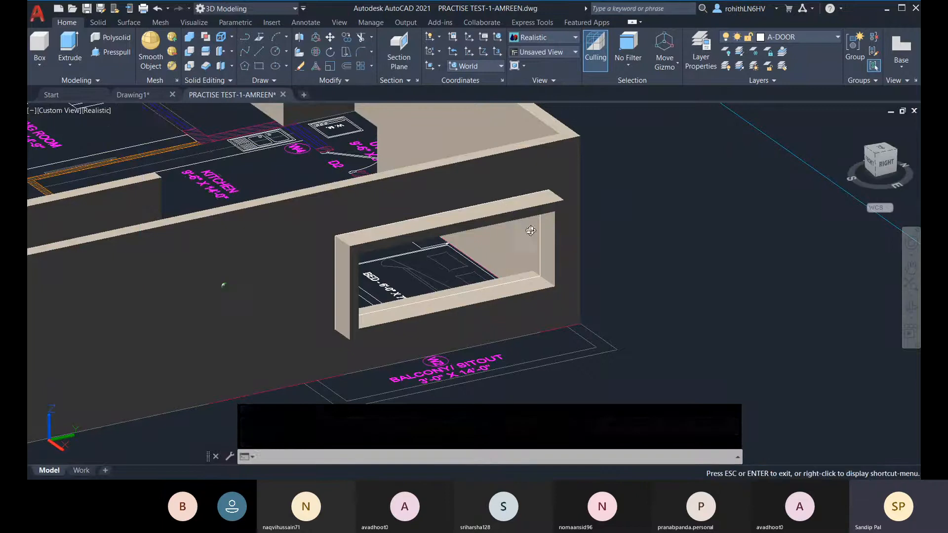
pyautogui.keyDown('shift'); pyautogui.moveTo(222, 281); pyautogui.dragTo(443, 170, button='middle'); pyautogui.keyUp('shift')
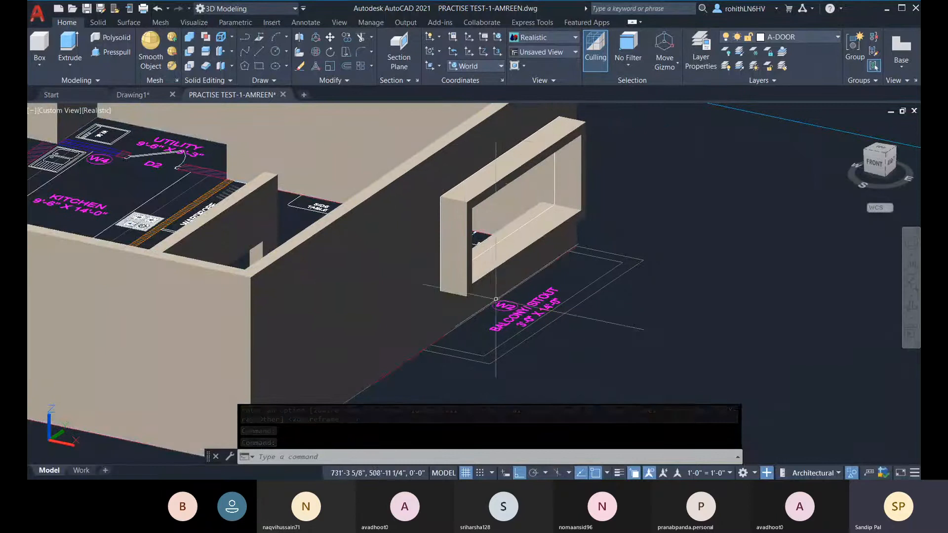
pyautogui.moveTo(491, 248); pyautogui.dragTo(493, 283, button='middle')
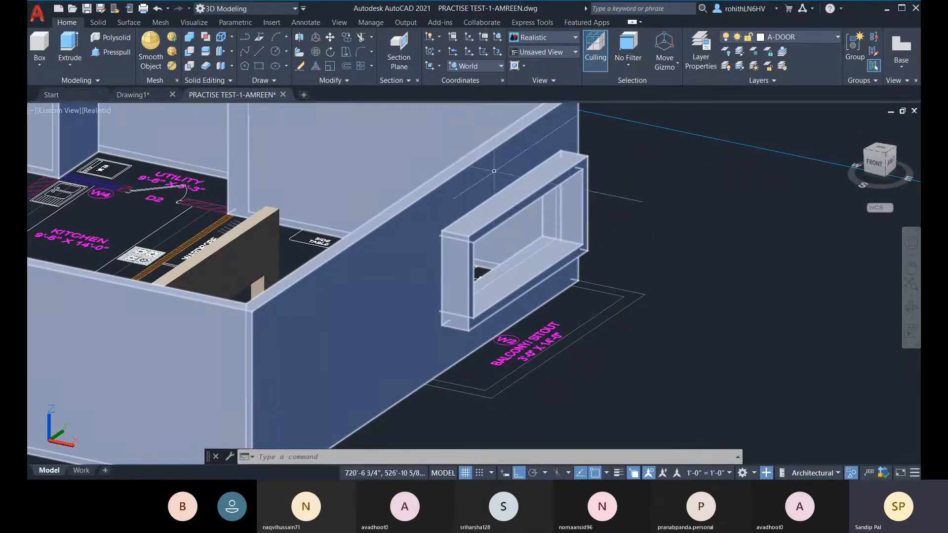
pyautogui.press('Escape')
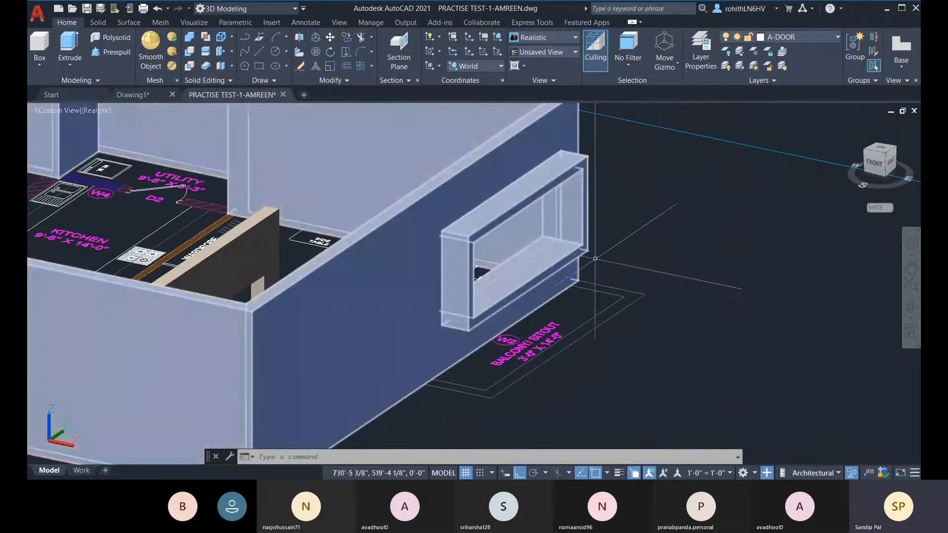
pyautogui.scroll(-2, 595, 258)
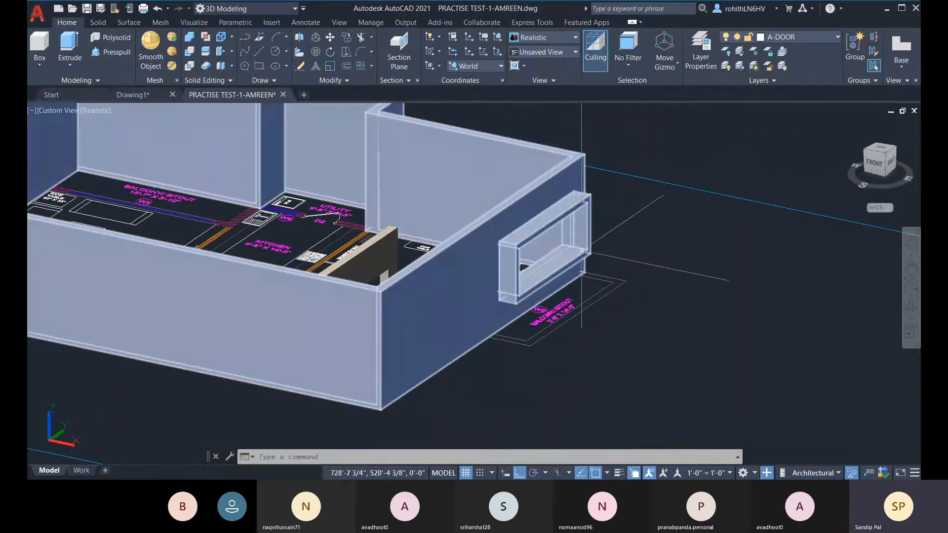
# - Undo the view changes, the Realistic visual style and the press-pull that formed the W2 window surround
pyautogui.hotkey('ctrl', 'z')
pyautogui.hotkey('ctrl', 'z')
pyautogui.hotkey('ctrl', 'z')
pyautogui.hotkey('ctrl', 'z')
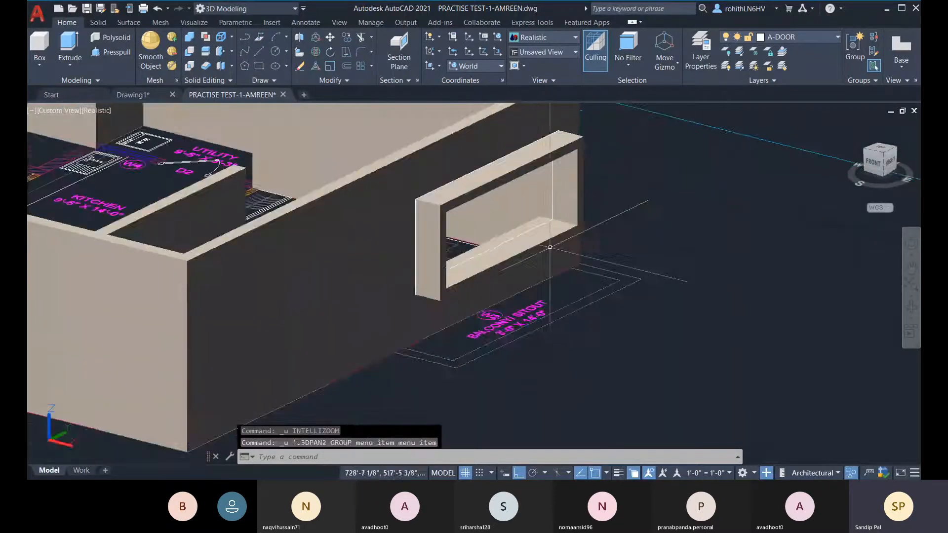
pyautogui.hotkey('ctrl', 'z')
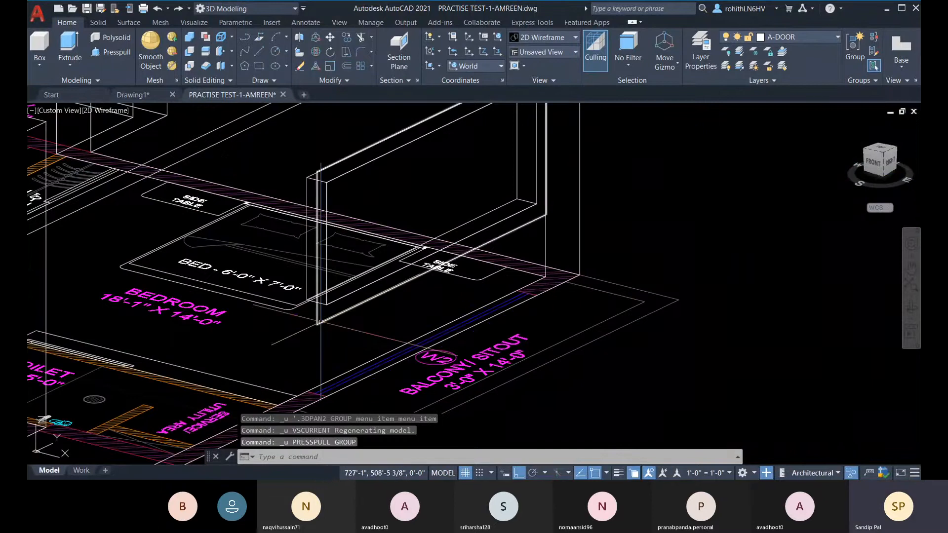
# - Extrude the outer rectangle around the W2 window opening outward by 1'6"
pyautogui.click(70, 47)
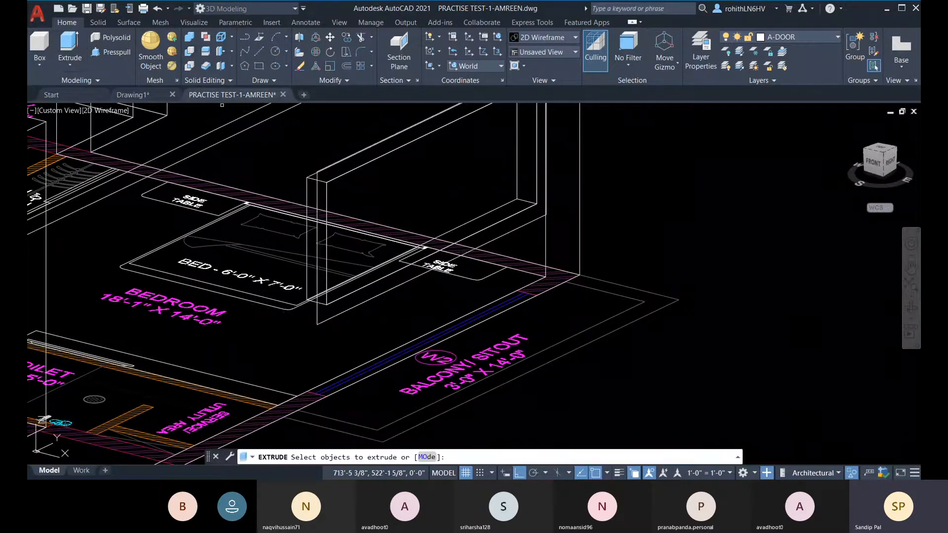
pyautogui.click(328, 299)
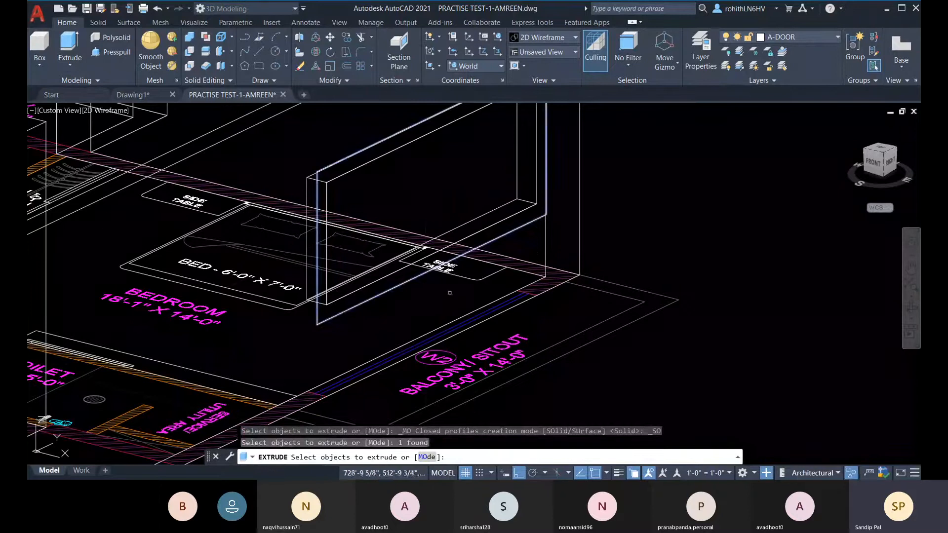
pyautogui.press('Return')
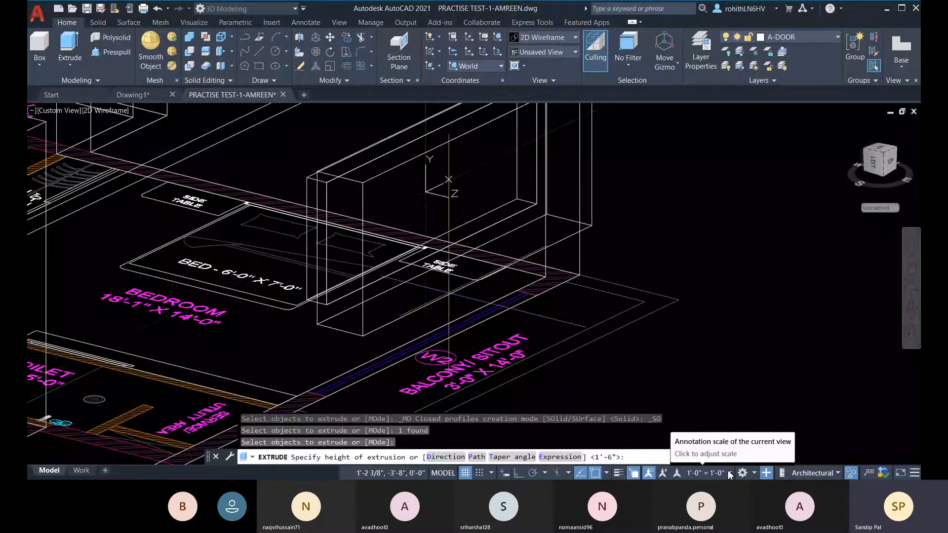
pyautogui.press('Return')
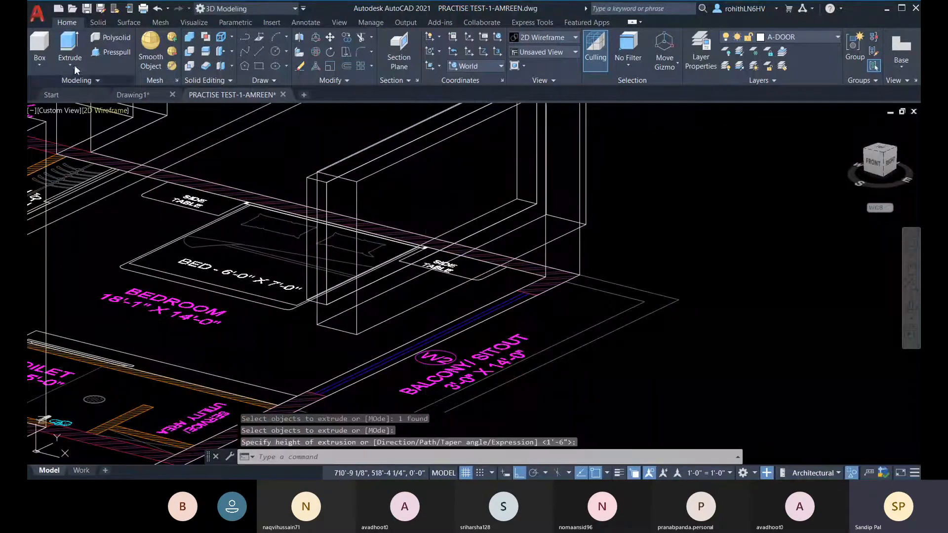
# - Extrude the inner W2 window rectangle outward by 1'6" and save the drawing
pyautogui.click(73, 37)
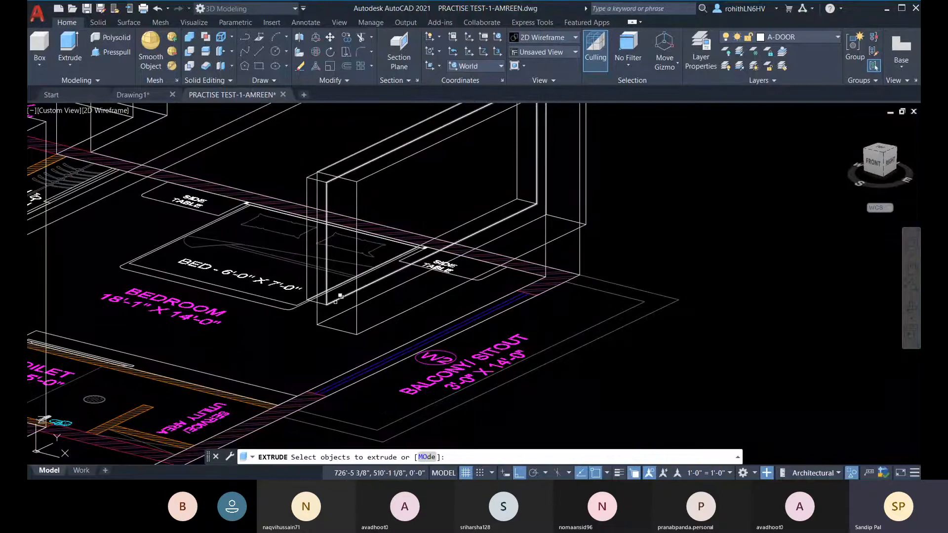
pyautogui.click(335, 301)
pyautogui.click(387, 344)
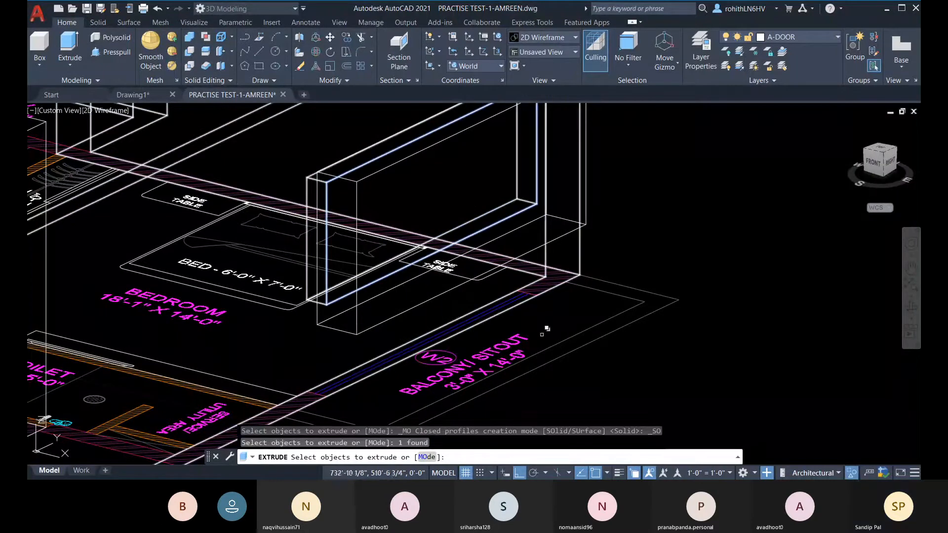
pyautogui.press('Return')
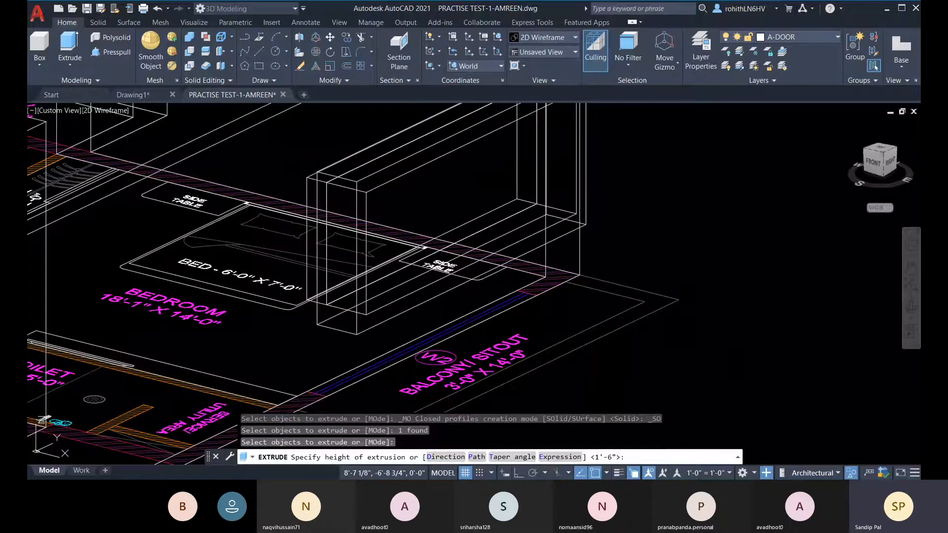
pyautogui.hotkey('ctrl', 's')
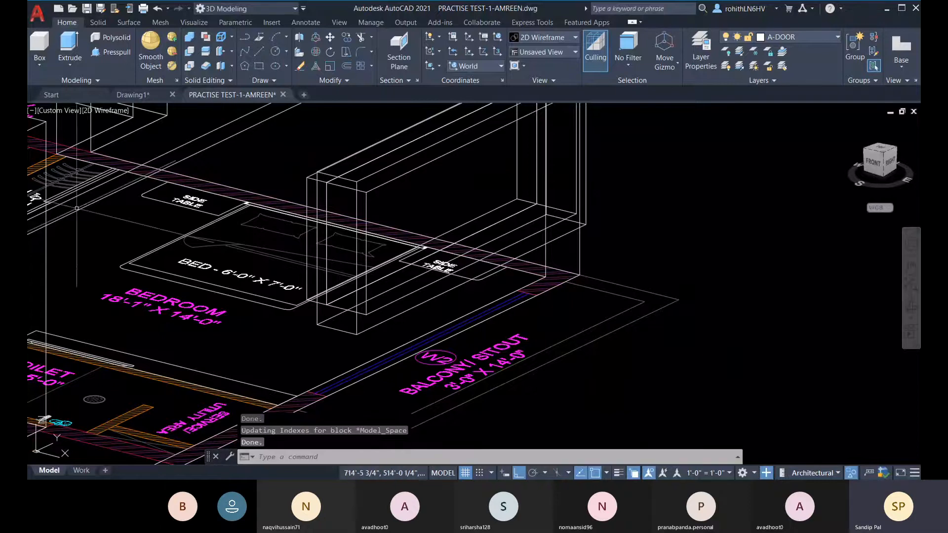
# - Switch to the Realistic visual style and subtract the inner extruded box from the outer one to hollow the W2 surround
pyautogui.click(114, 112)
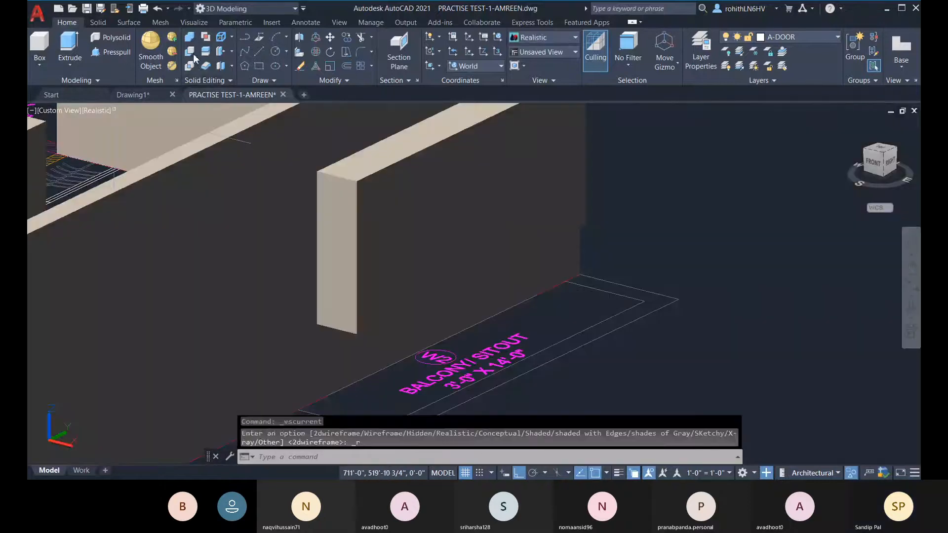
pyautogui.click(190, 52)
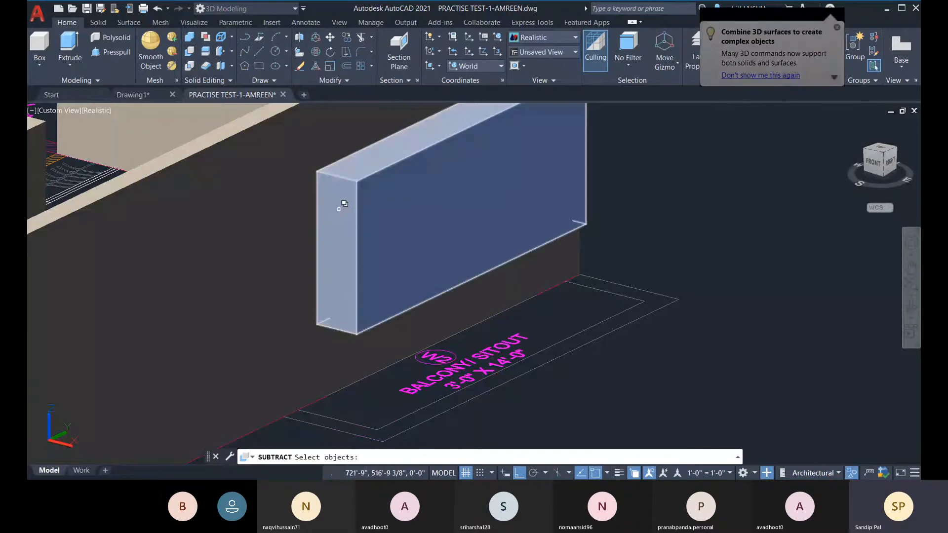
pyautogui.click(339, 209)
pyautogui.click(385, 253)
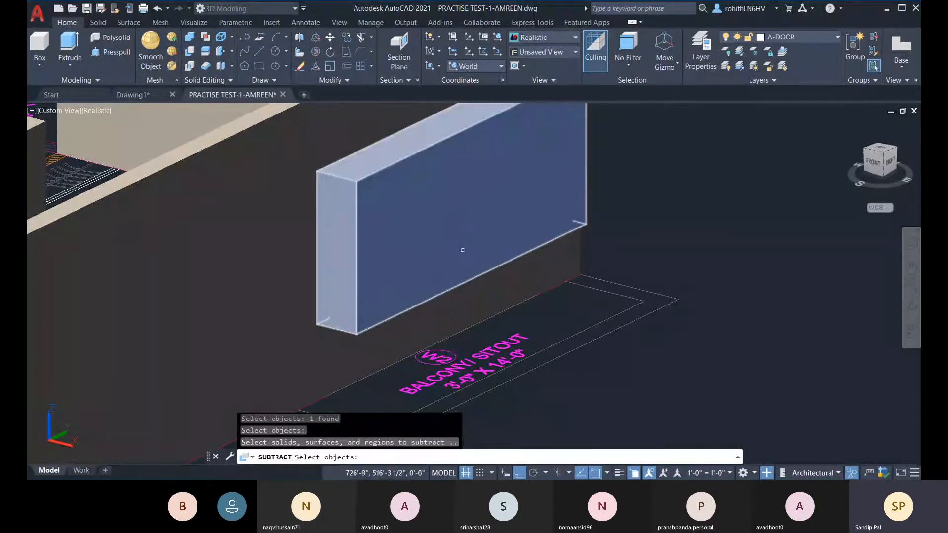
pyautogui.click(463, 263)
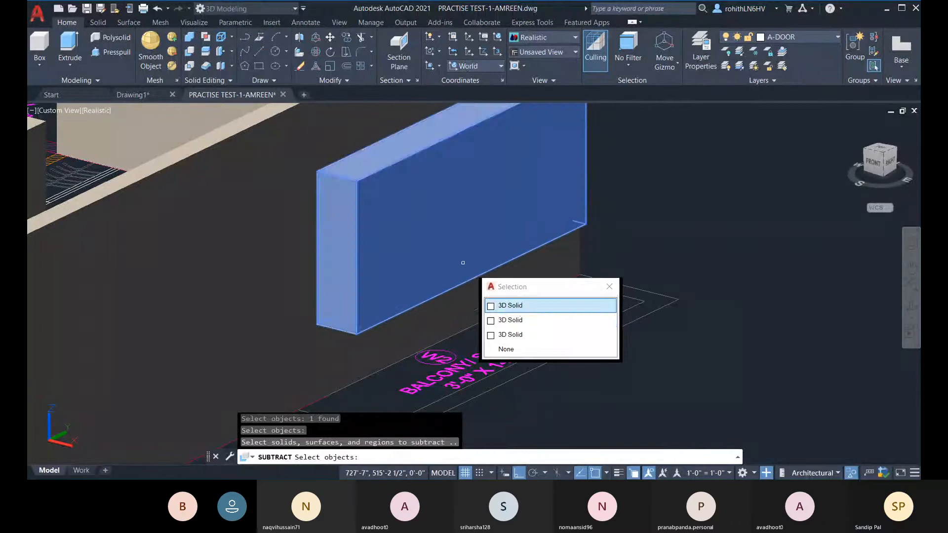
pyautogui.click(511, 316)
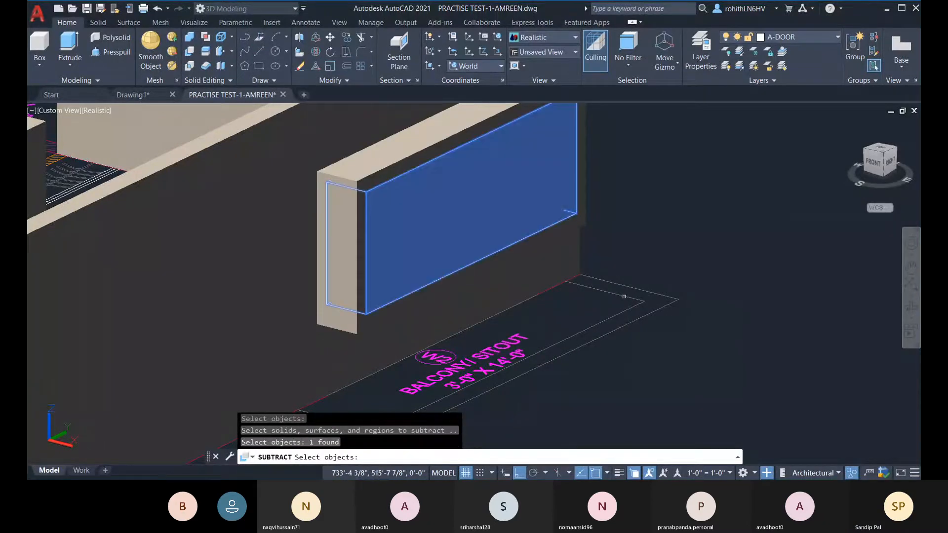
pyautogui.press('Return')
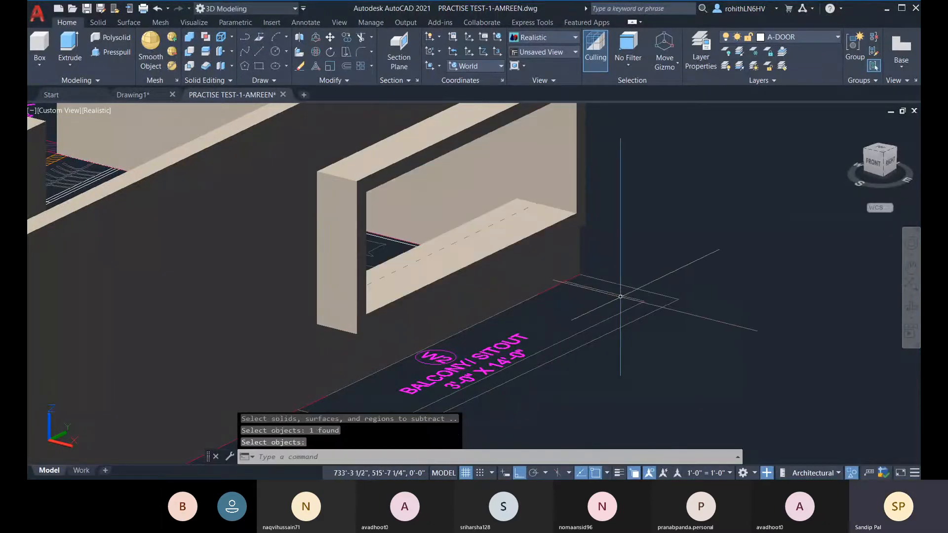
# - Select the hollow W2 window surround and examine how it projects from the wall from several angles
pyautogui.click(576, 224)
pyautogui.click(605, 273)
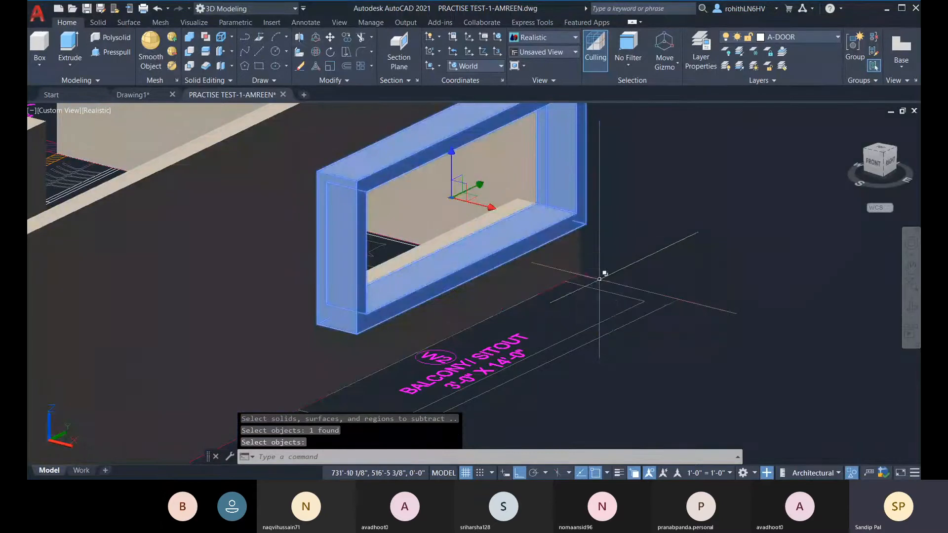
pyautogui.press('Return')
pyautogui.keyDown('shift'); pyautogui.moveTo(698, 268); pyautogui.dragTo(418, 288, button='middle'); pyautogui.keyUp('shift')
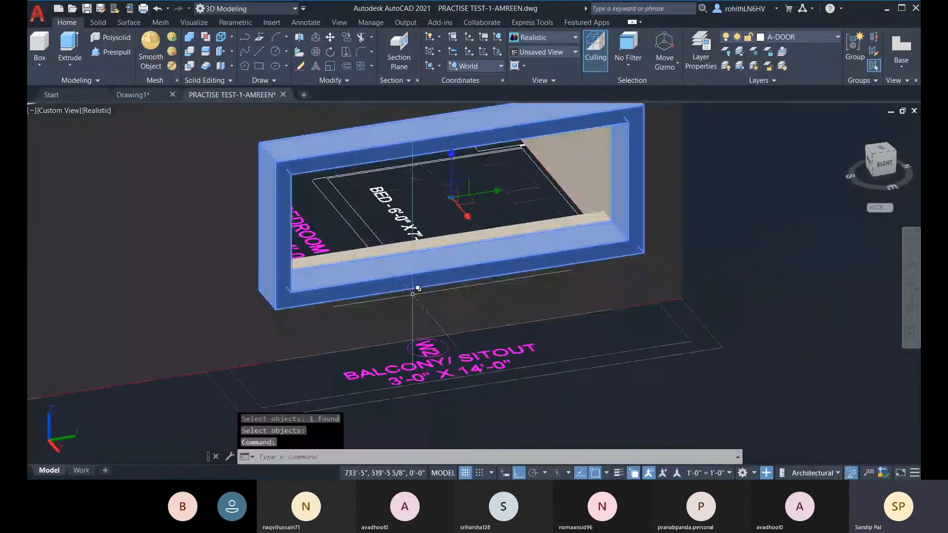
pyautogui.keyDown('shift'); pyautogui.moveTo(280, 189); pyautogui.dragTo(332, 192, button='middle'); pyautogui.keyUp('shift')
pyautogui.moveTo(451, 229); pyautogui.dragTo(454, 274, button='middle')
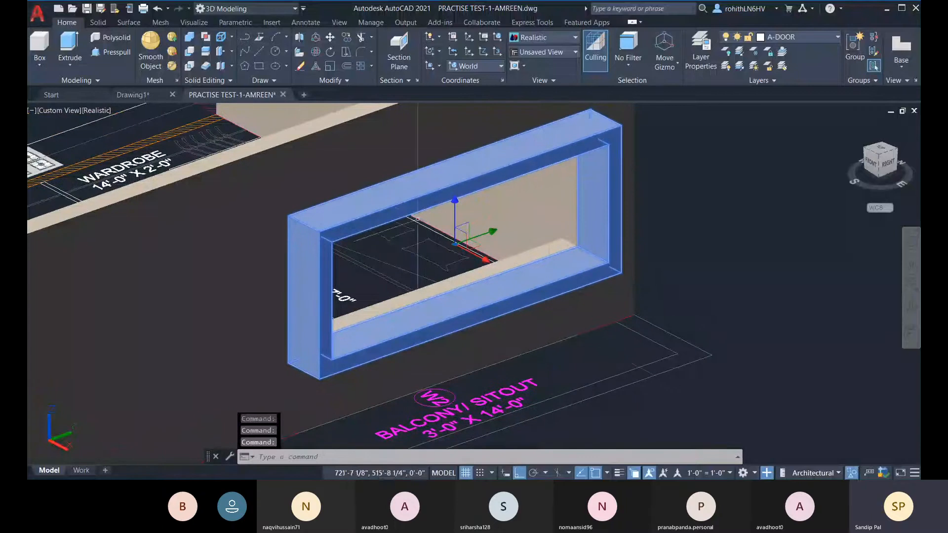
pyautogui.press('Escape')
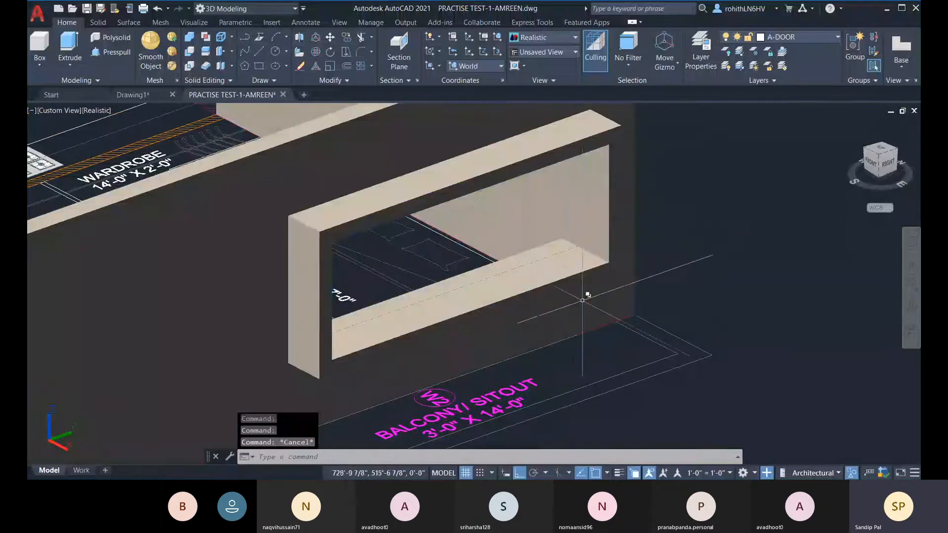
pyautogui.keyDown('shift'); pyautogui.moveTo(576, 280); pyautogui.dragTo(265, 270, button='middle'); pyautogui.keyUp('shift')
pyautogui.moveTo(303, 301); pyautogui.dragTo(478, 278, button='middle')
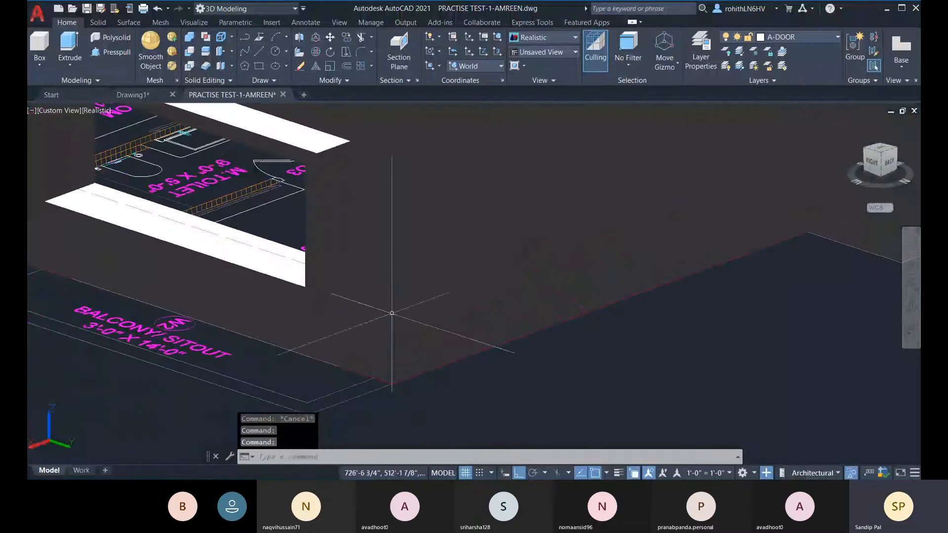
pyautogui.moveTo(387, 312); pyautogui.dragTo(551, 301, button='middle')
pyautogui.scroll(-2, 478, 285)
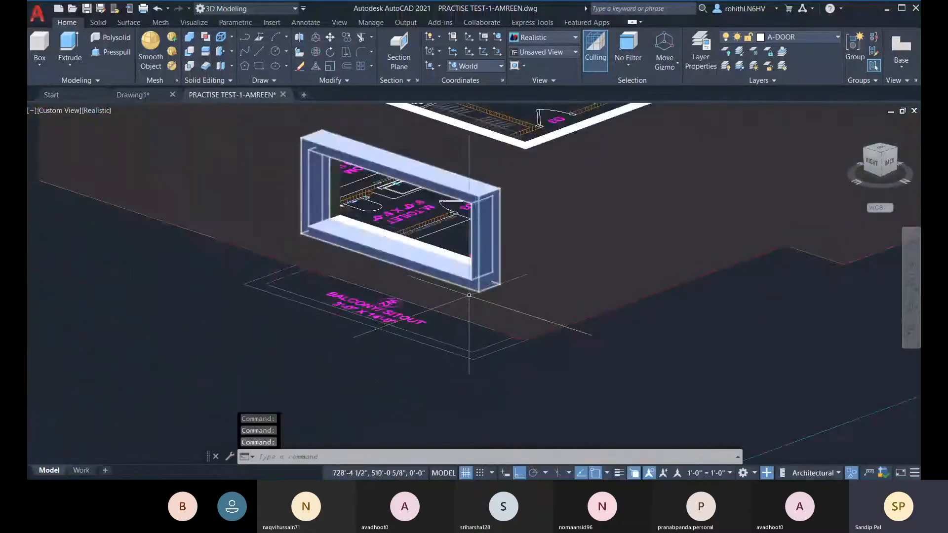
pyautogui.keyDown('shift'); pyautogui.moveTo(470, 296); pyautogui.dragTo(585, 290); pyautogui.keyUp('shift')
pyautogui.moveTo(612, 264); pyautogui.dragTo(324, 351, button='middle')
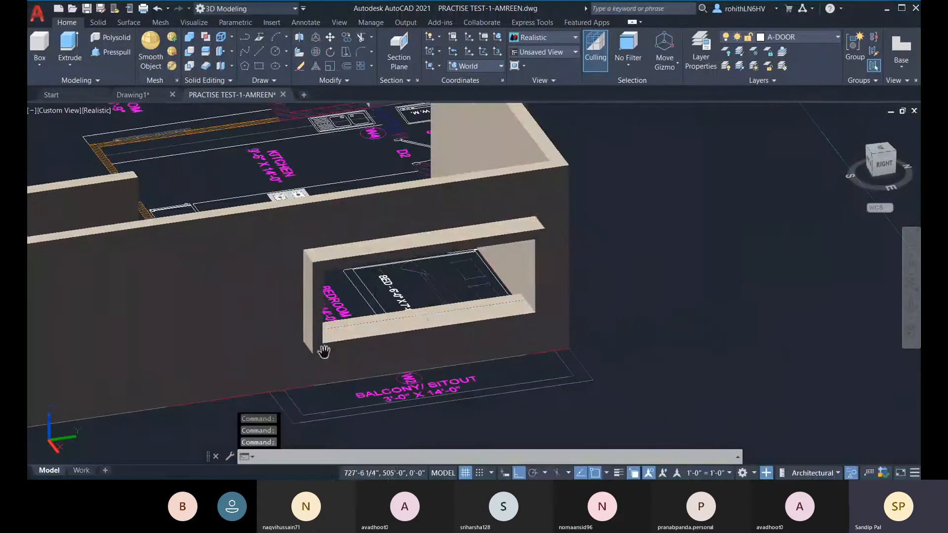
pyautogui.scroll(2, 379, 250)
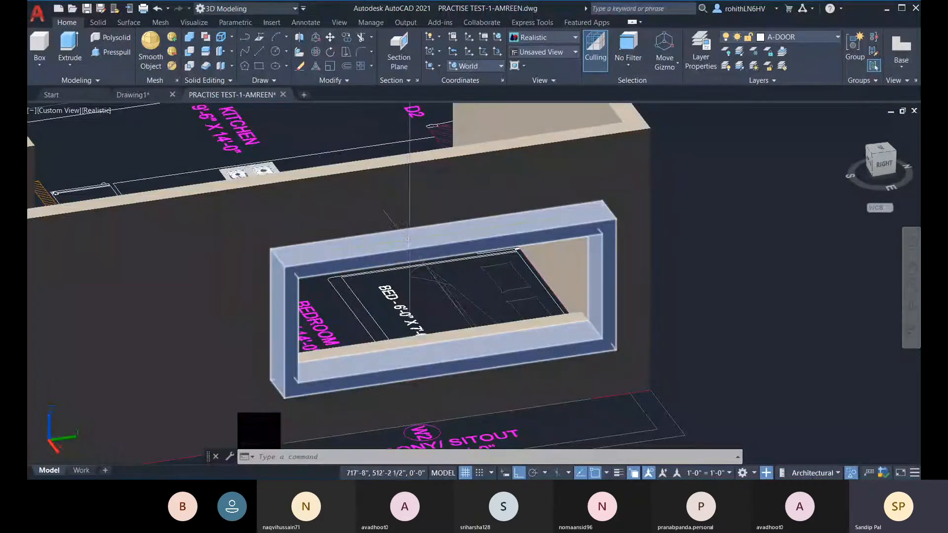
pyautogui.click(410, 242)
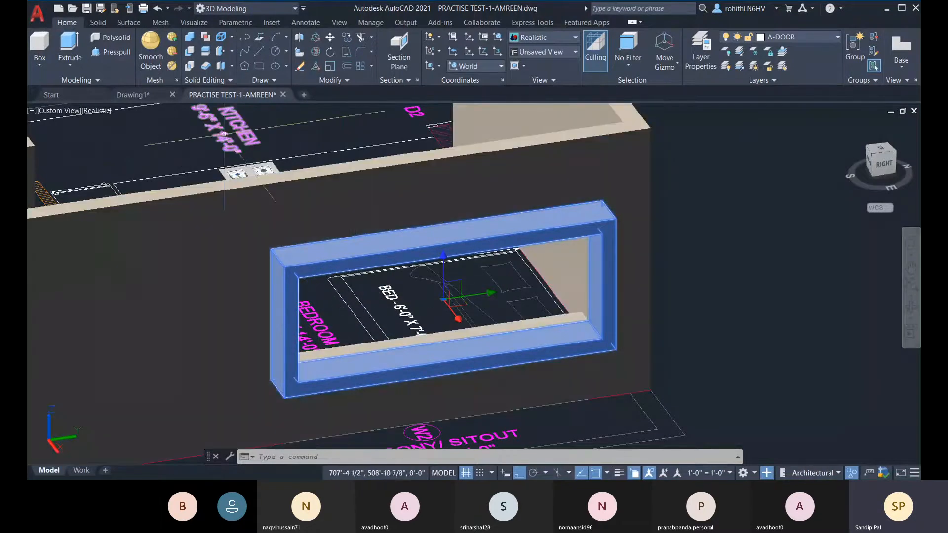
pyautogui.press('Escape')
pyautogui.press('Escape')
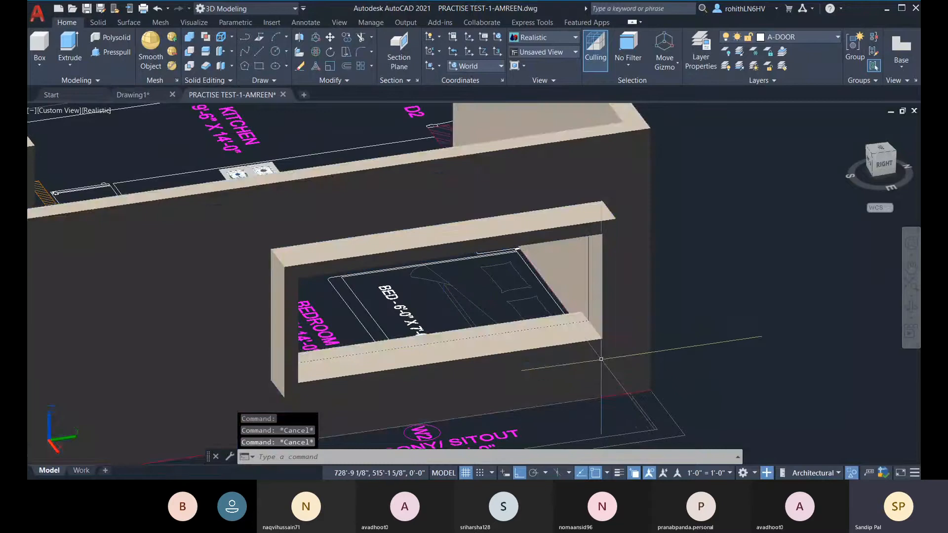
pyautogui.keyDown('shift'); pyautogui.moveTo(603, 360); pyautogui.dragTo(642, 316, button='middle'); pyautogui.keyUp('shift')
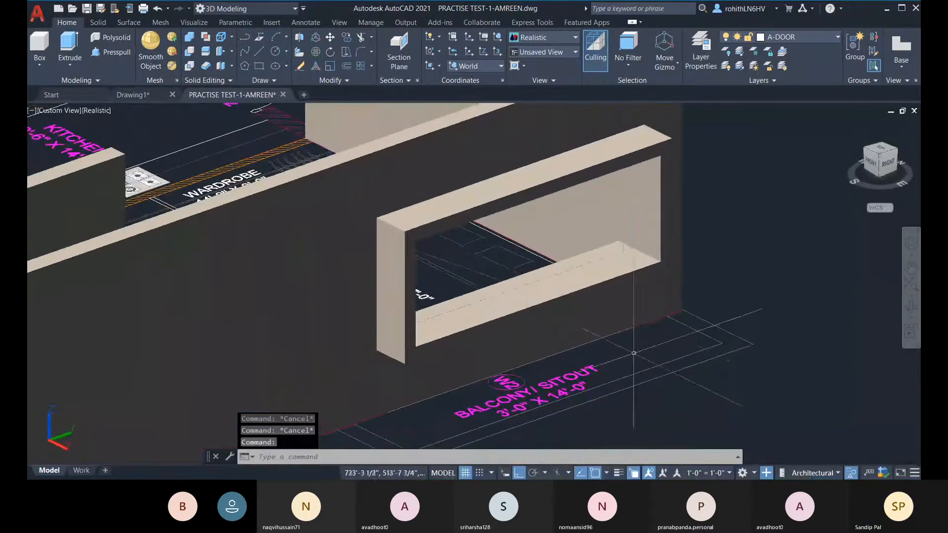
# - Select the hollow W2 window surround solid and hide it so the bare opening in the balcony wall is exposed
pyautogui.click(682, 273)
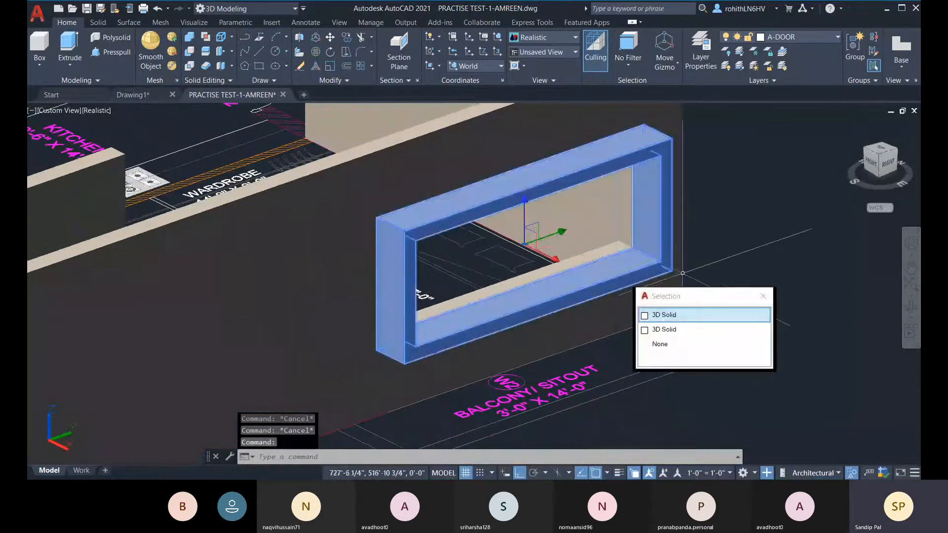
pyautogui.click(686, 315)
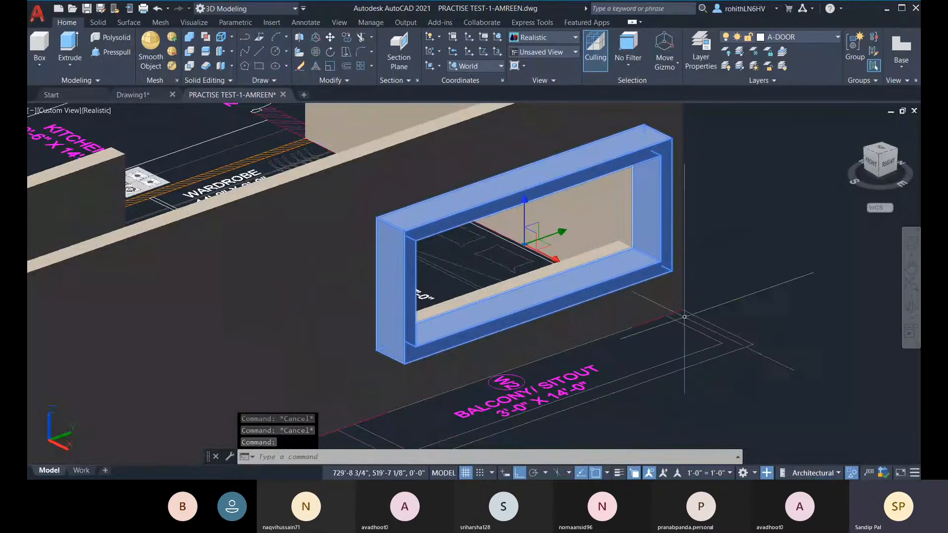
pyautogui.rightClick(749, 212)
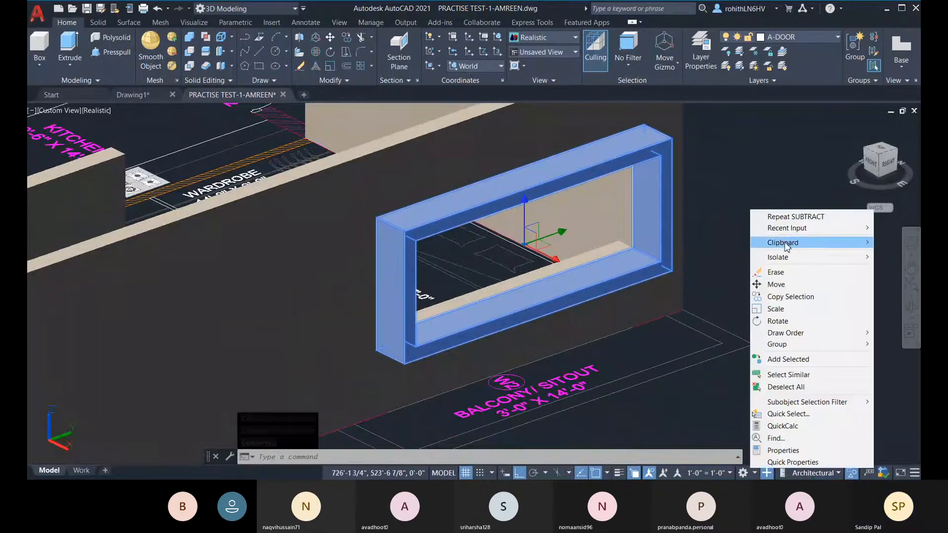
pyautogui.moveTo(790, 257)
pyautogui.click(698, 270)
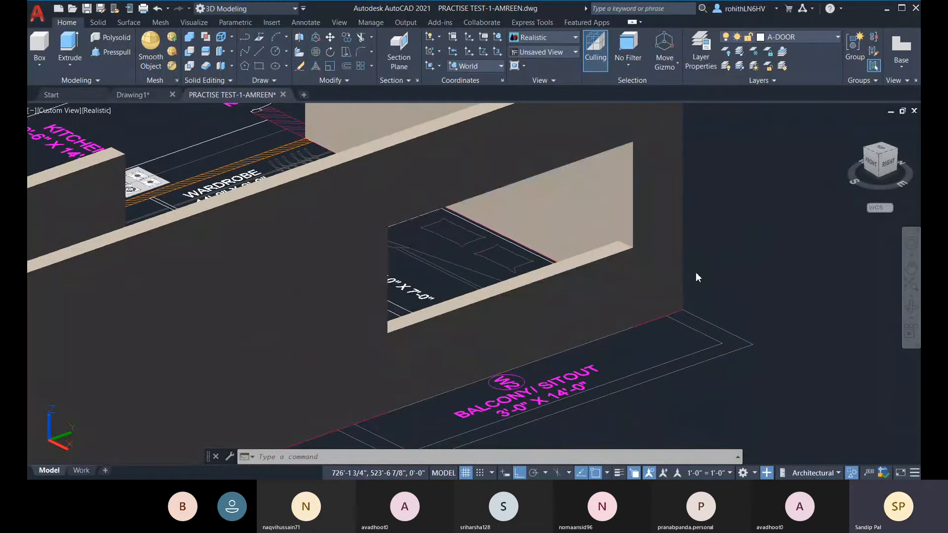
pyautogui.press('Escape')
pyautogui.press('Escape')
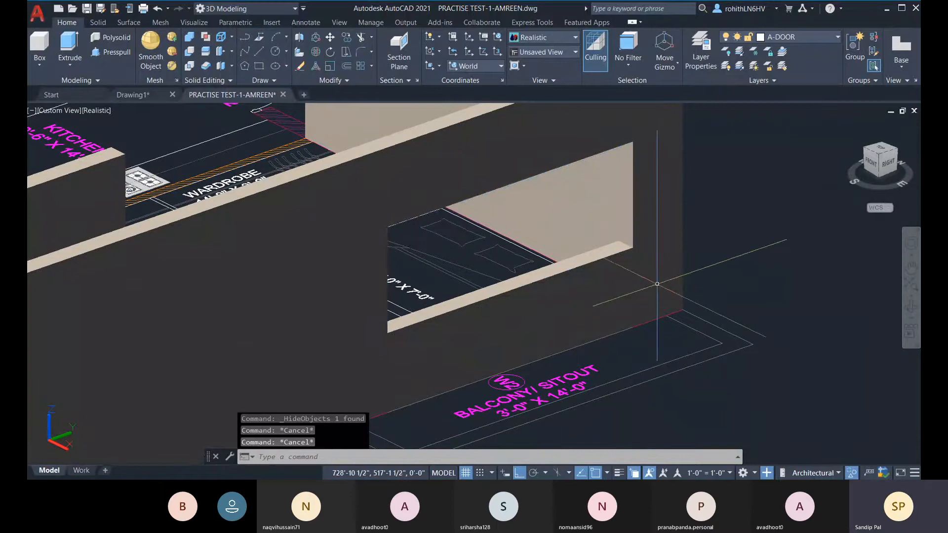
pyautogui.moveTo(657, 284)
pyautogui.keyDown('shift'); pyautogui.mouseDown(button='middle')
pyautogui.moveTo(561, 271)
pyautogui.moveTo(624, 275)
pyautogui.moveTo(665, 291)
pyautogui.mouseUp(button='middle'); pyautogui.keyUp('shift')
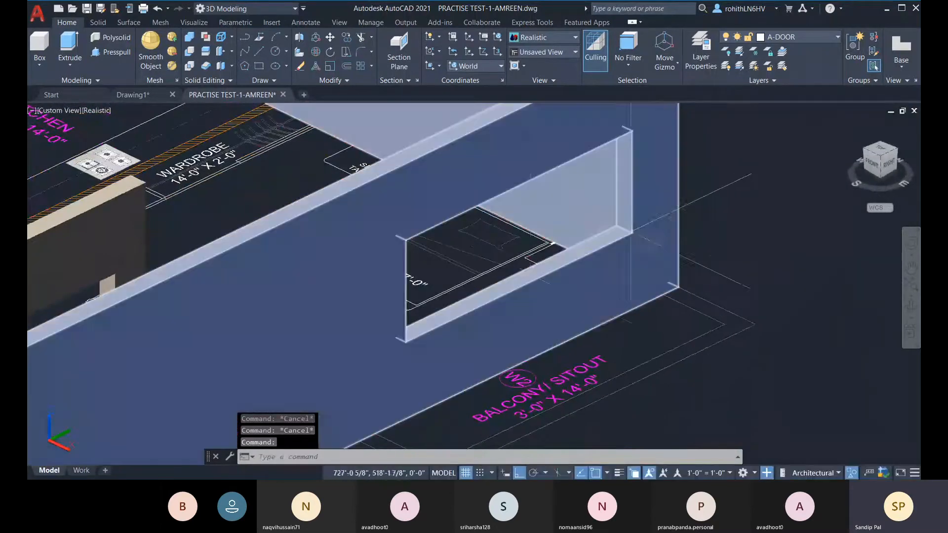
pyautogui.press('Escape')
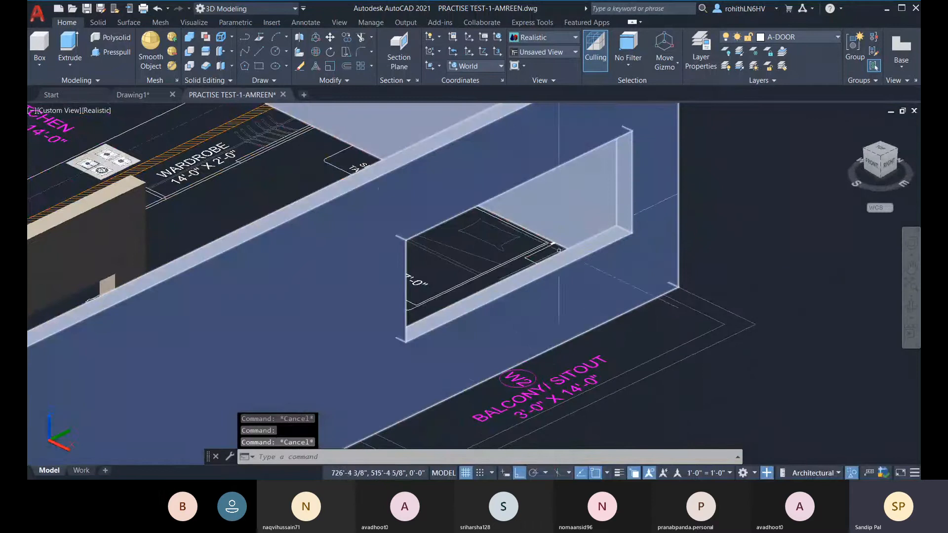
pyautogui.press('Escape')
pyautogui.press('Escape')
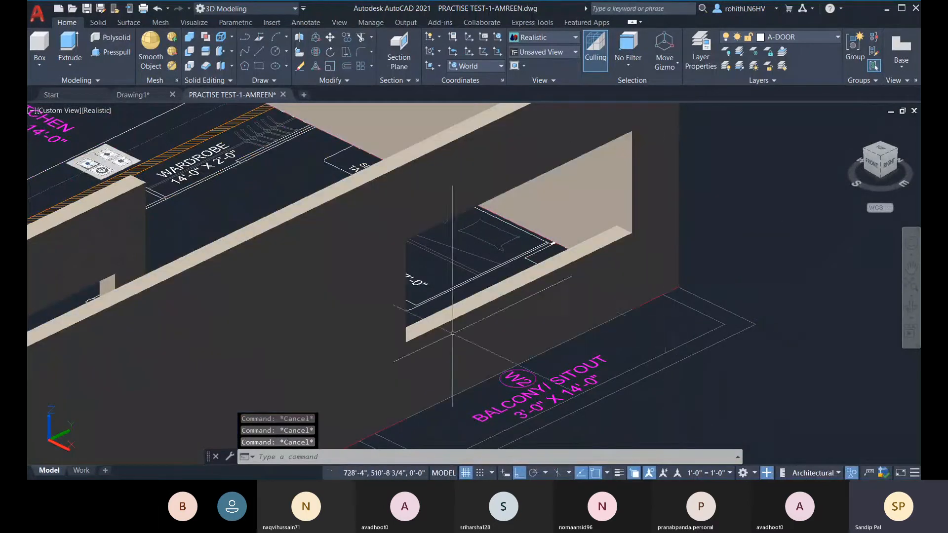
pyautogui.click(259, 67)
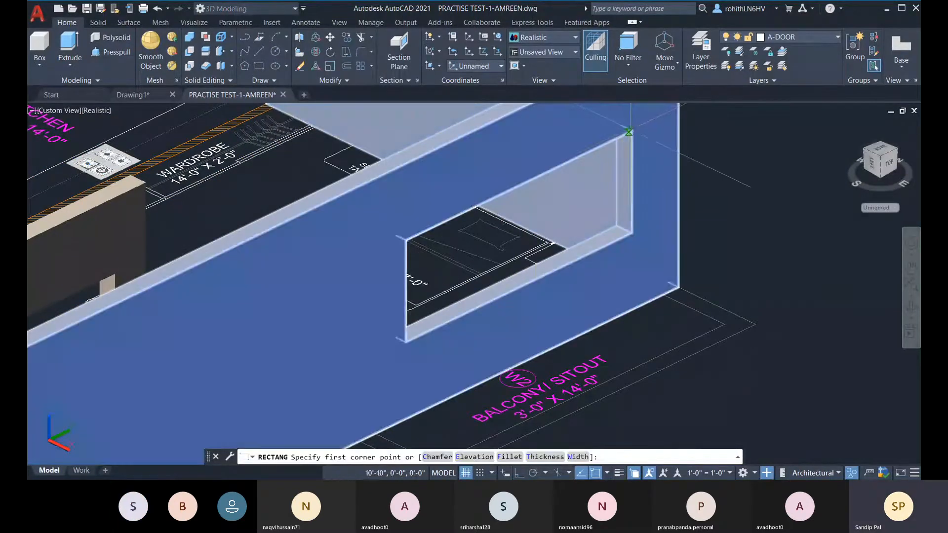
pyautogui.click(632, 130)
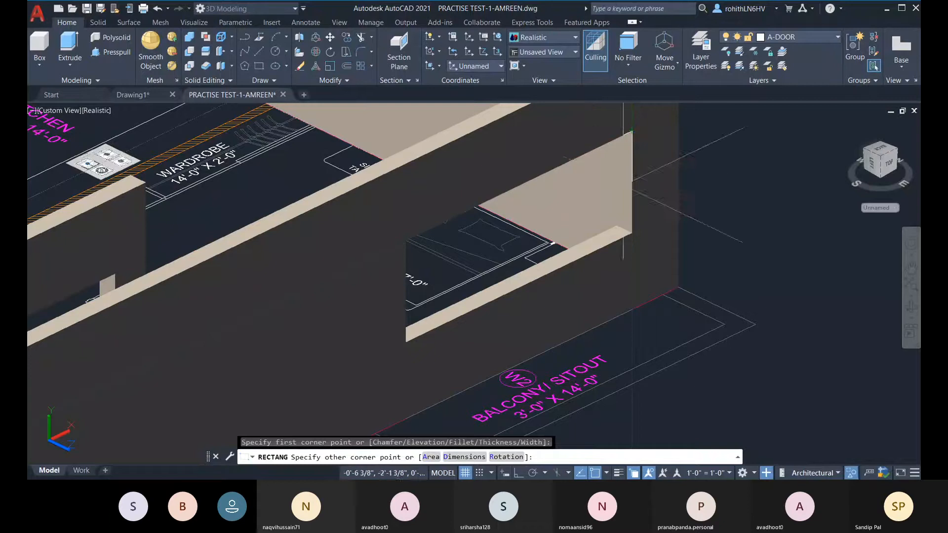
pyautogui.press('Escape')
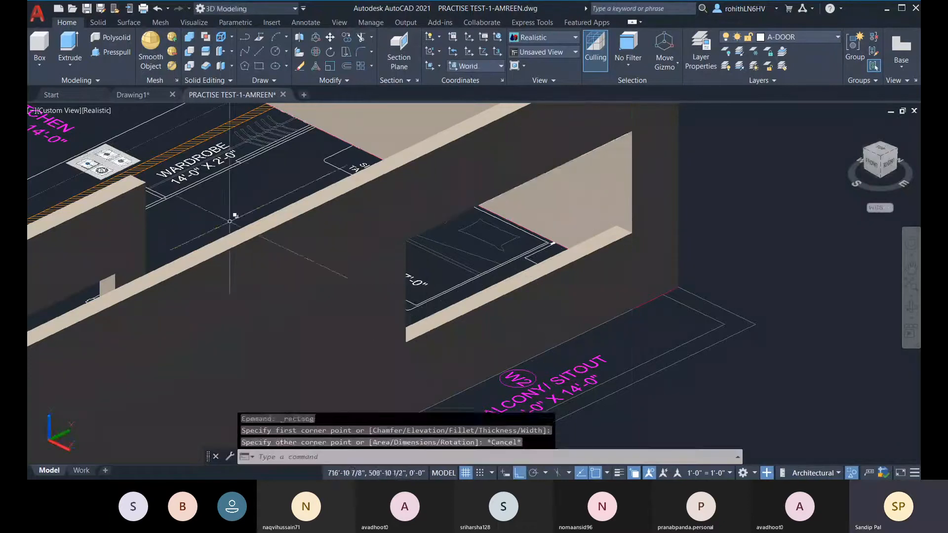
# - Start a box on the outer wall face across the W2 window opening, from its lower corner to the diagonally opposite upper corner
pyautogui.click(39, 44)
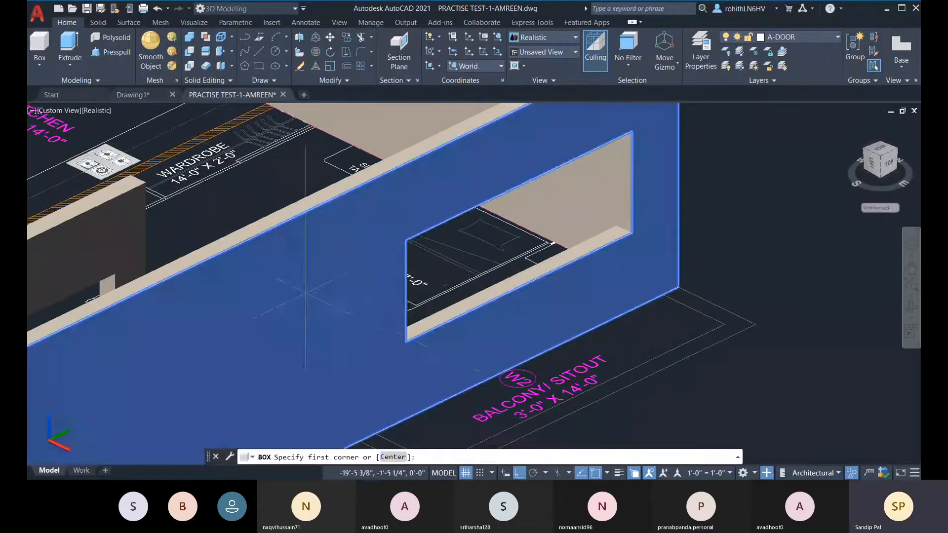
pyautogui.click(406, 342)
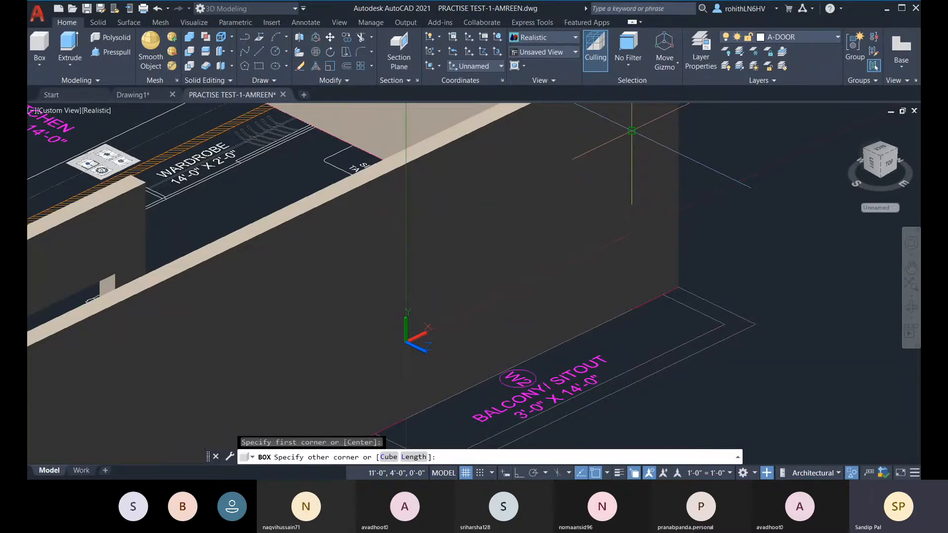
pyautogui.click(632, 131)
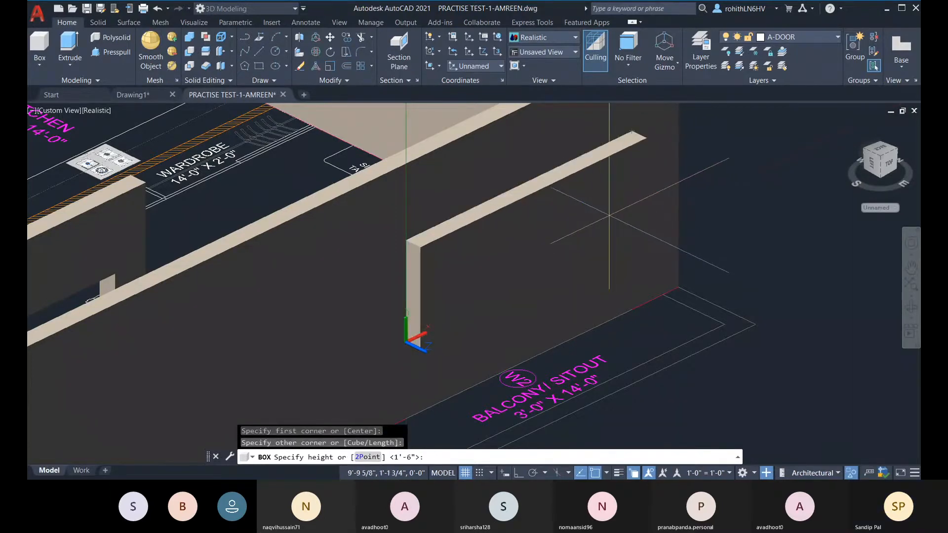
pyautogui.keyDown('shift'); pyautogui.moveTo(609, 216); pyautogui.dragTo(456, 195, button='middle'); pyautogui.keyUp('shift')
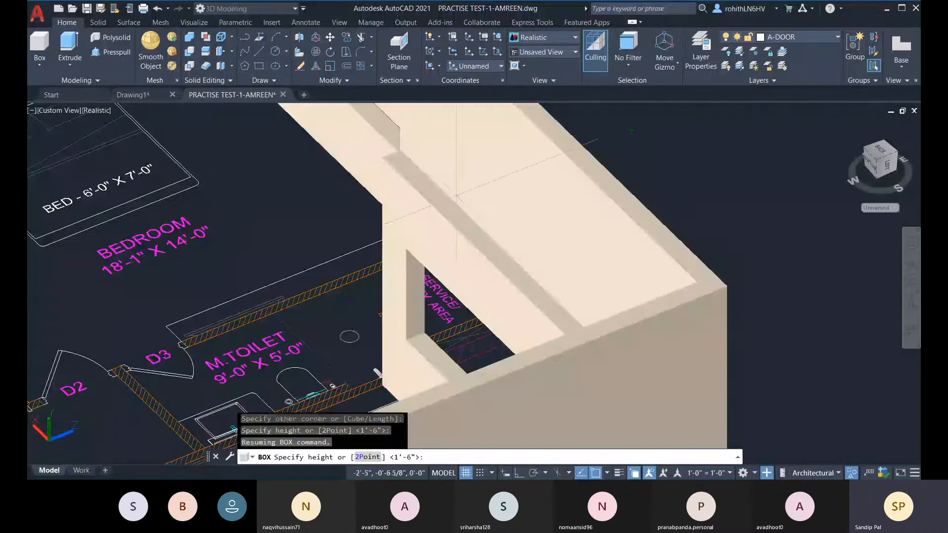
pyautogui.keyDown('shift'); pyautogui.moveTo(400, 147); pyautogui.dragTo(504, 320, button='middle'); pyautogui.keyUp('shift')
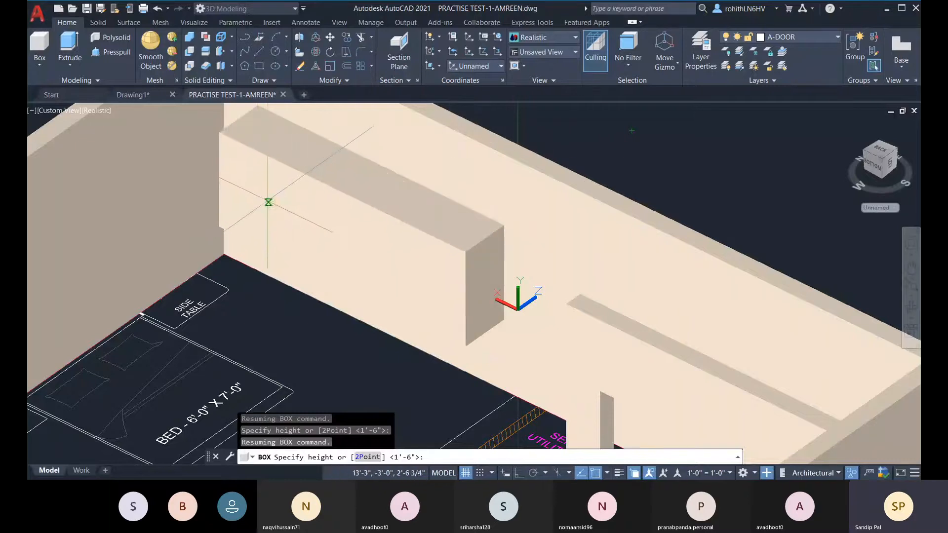
pyautogui.keyDown('shift'); pyautogui.moveTo(269, 203); pyautogui.dragTo(341, 197, button='middle'); pyautogui.keyUp('shift')
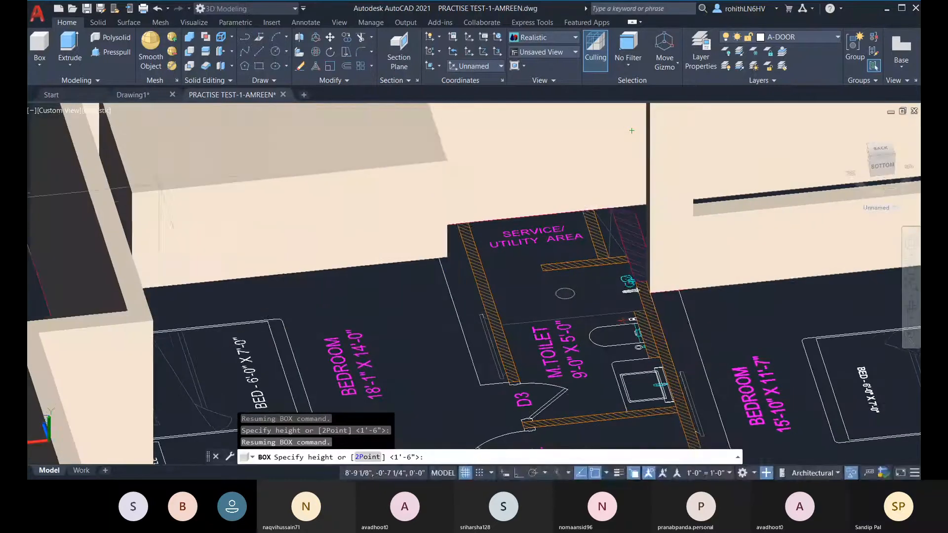
pyautogui.keyDown('shift'); pyautogui.moveTo(170, 180); pyautogui.dragTo(133, 178, button='middle'); pyautogui.keyUp('shift')
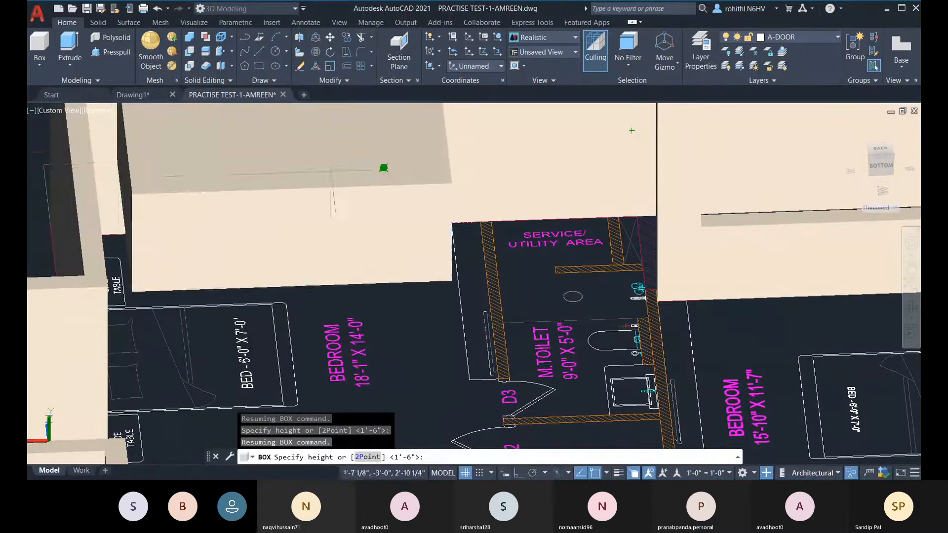
pyautogui.keyDown('shift'); pyautogui.moveTo(332, 162); pyautogui.dragTo(318, 163, button='middle'); pyautogui.keyUp('shift')
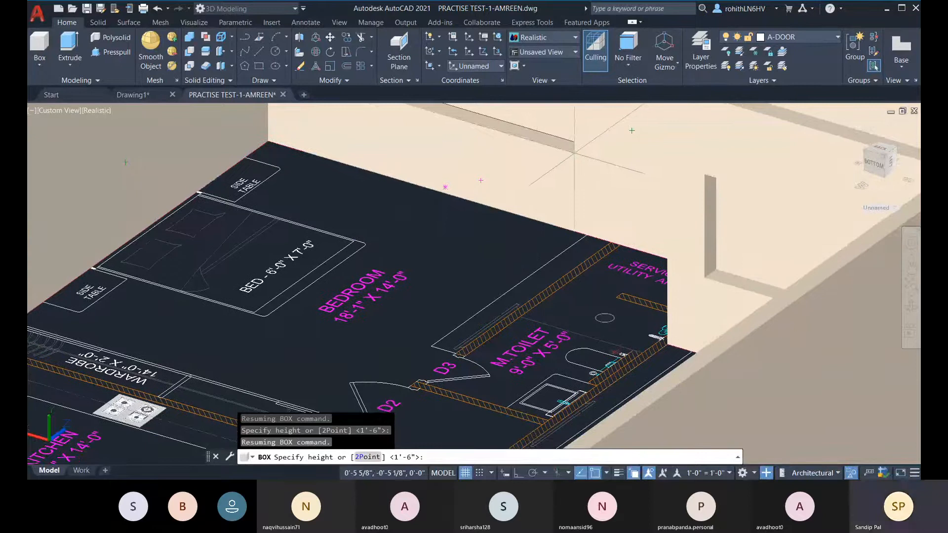
pyautogui.scroll(5, 574, 154)
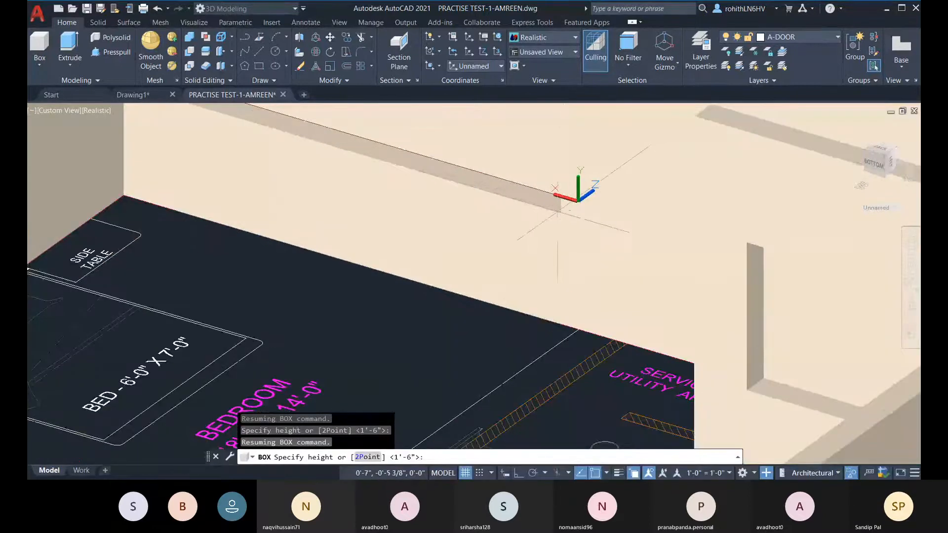
pyautogui.scroll(-2, 562, 216)
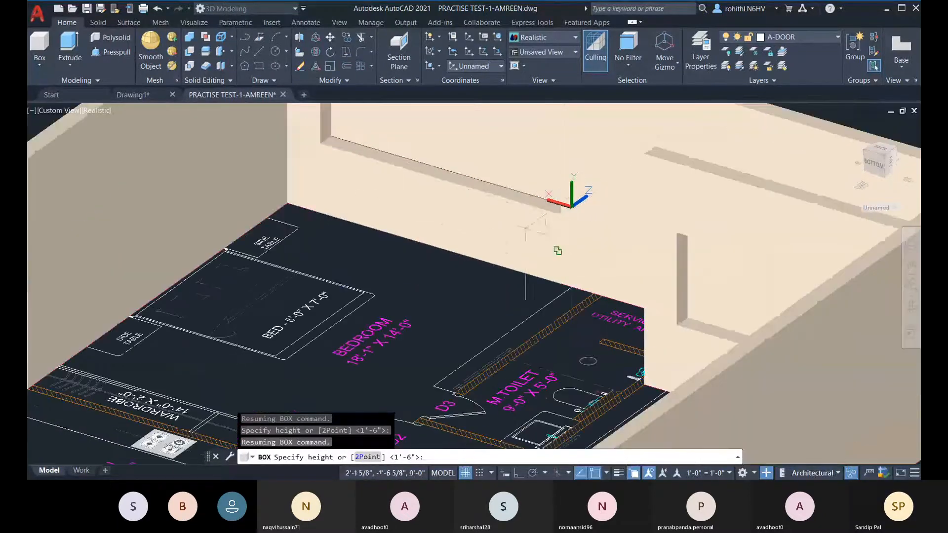
pyautogui.scroll(-6, 496, 233)
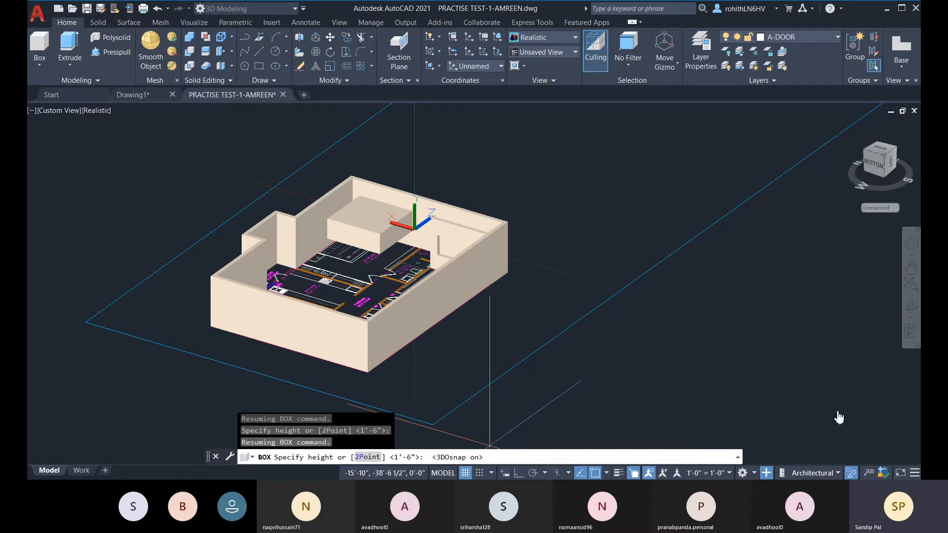
# - Add the 3D Object Snap toggle to the status bar and review its snap modes
pyautogui.click(846, 390)
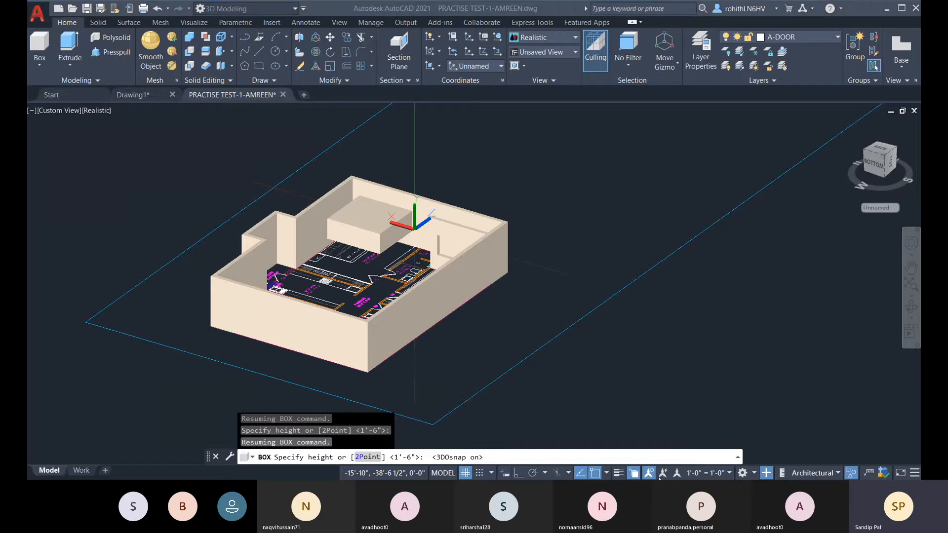
pyautogui.click(916, 477)
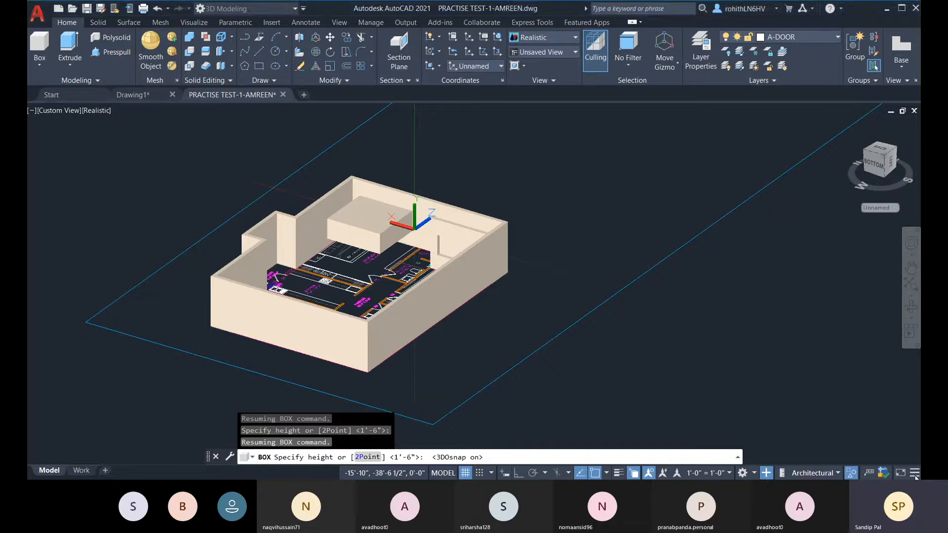
pyautogui.click(915, 474)
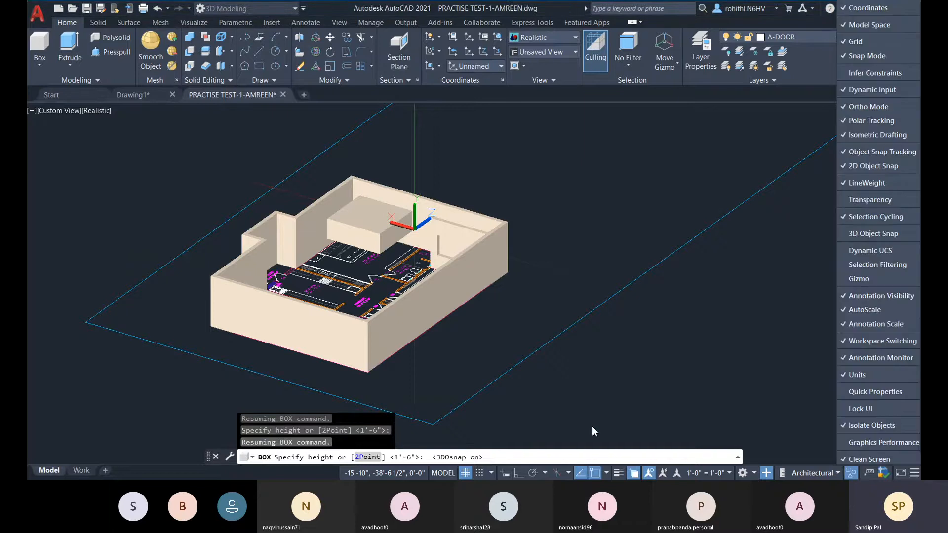
pyautogui.click(845, 235)
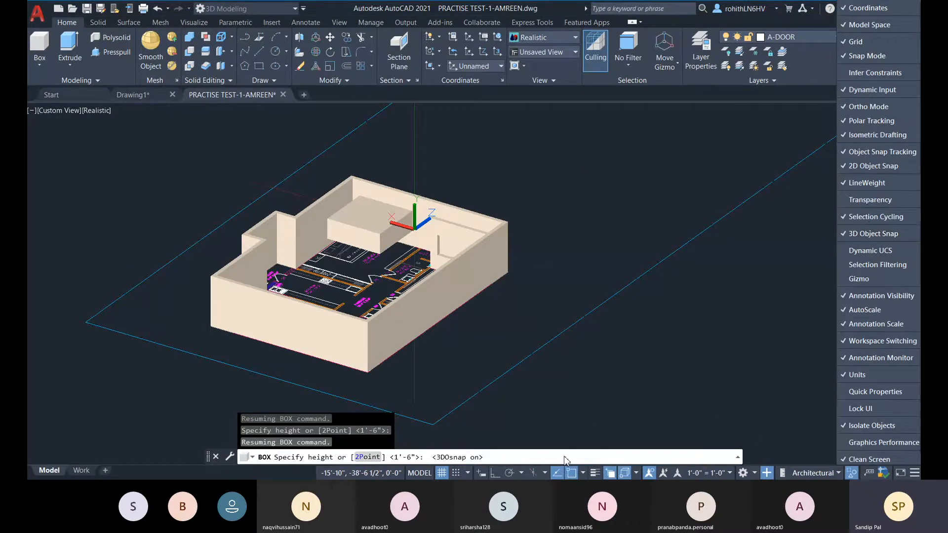
pyautogui.click(636, 474)
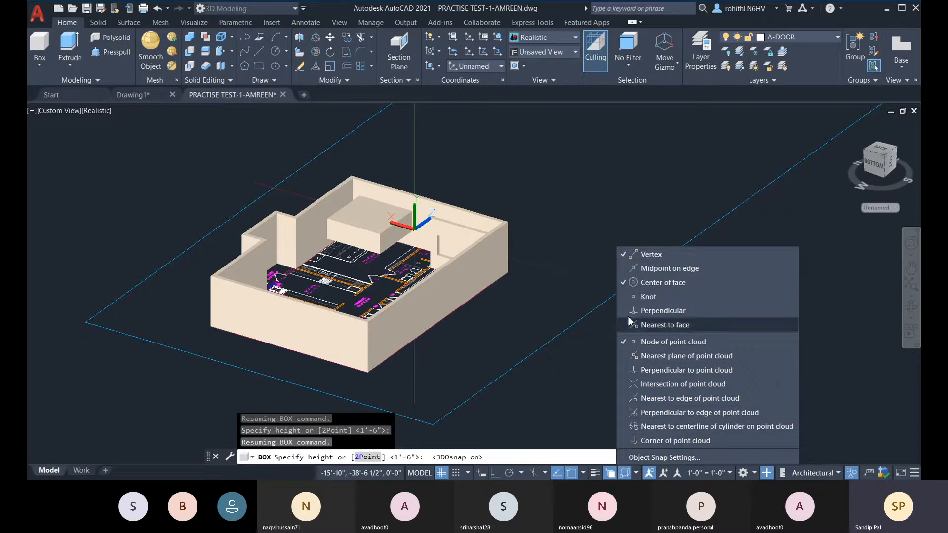
pyautogui.click(636, 282)
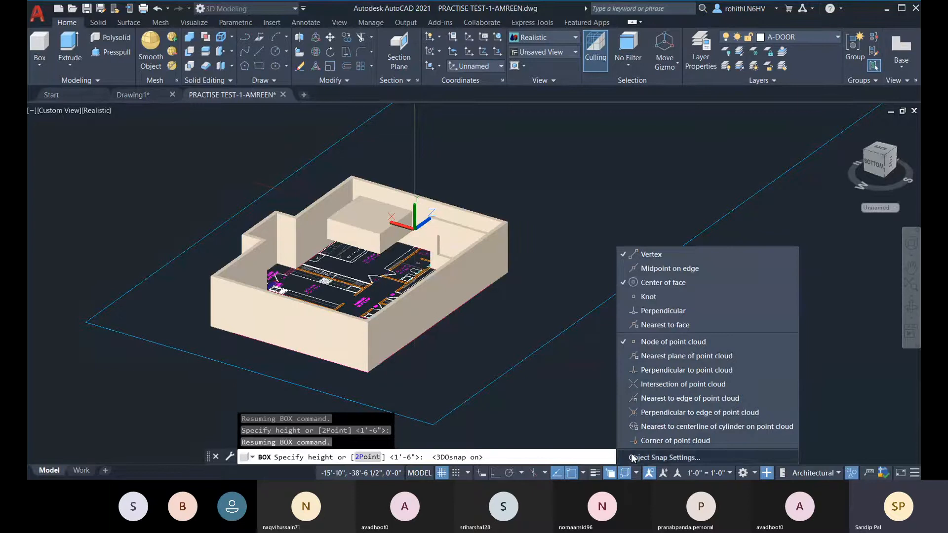
# - Finish the box at the W2 window opening with a height of 9"
pyautogui.click(551, 447)
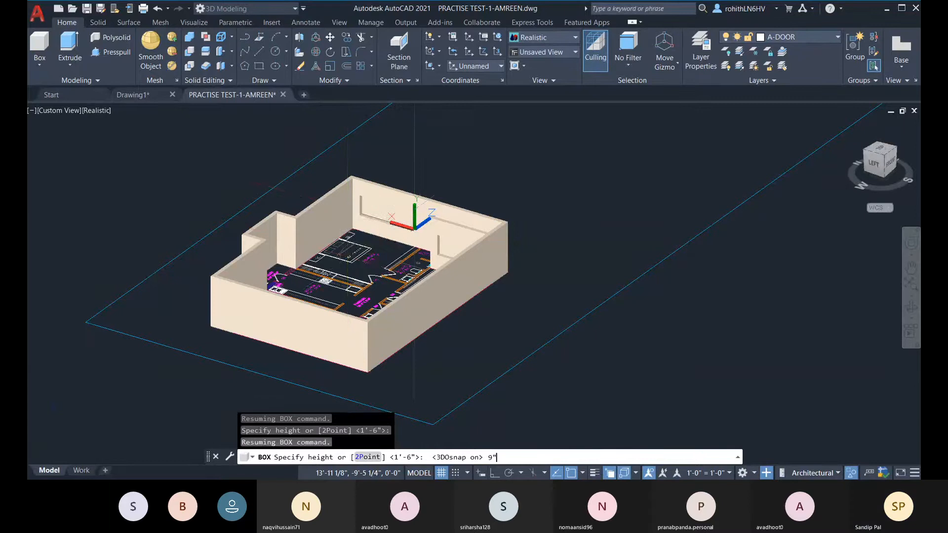
pyautogui.press('Return')
pyautogui.scroll(2, 410, 208)
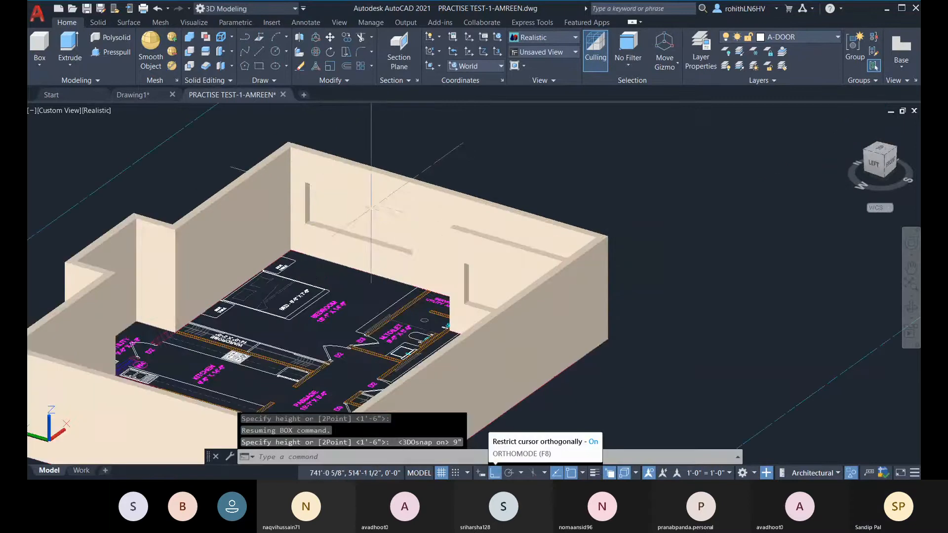
# - Flip the W2 window box to the other side of its base face by setting its height to -9"
pyautogui.click(361, 216)
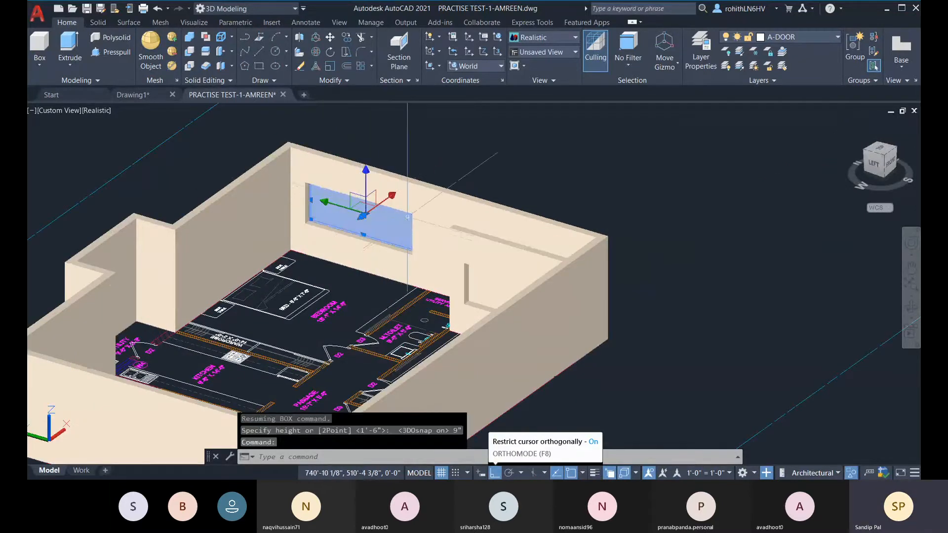
pyautogui.keyDown('shift'); pyautogui.moveTo(430, 247); pyautogui.dragTo(316, 267, button='middle'); pyautogui.keyUp('shift')
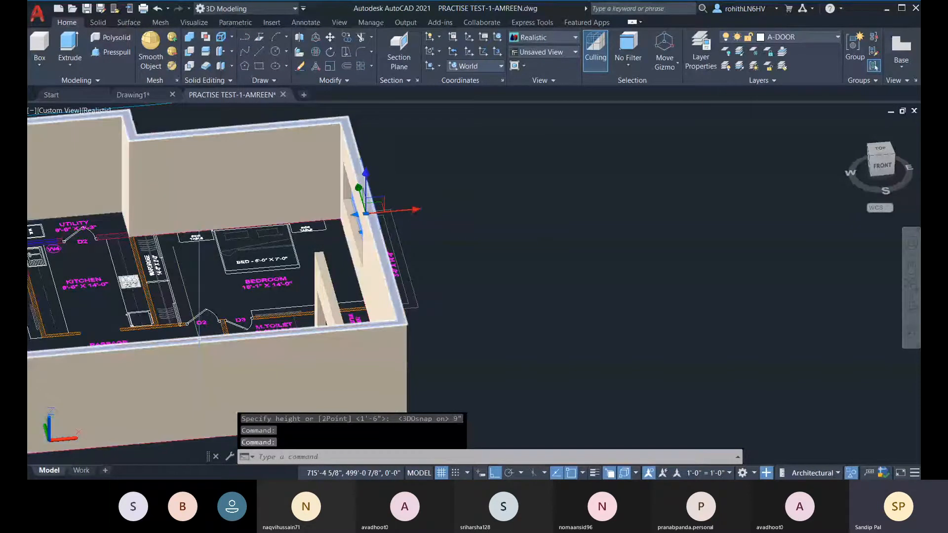
pyautogui.hotkey('ctrl', '1')
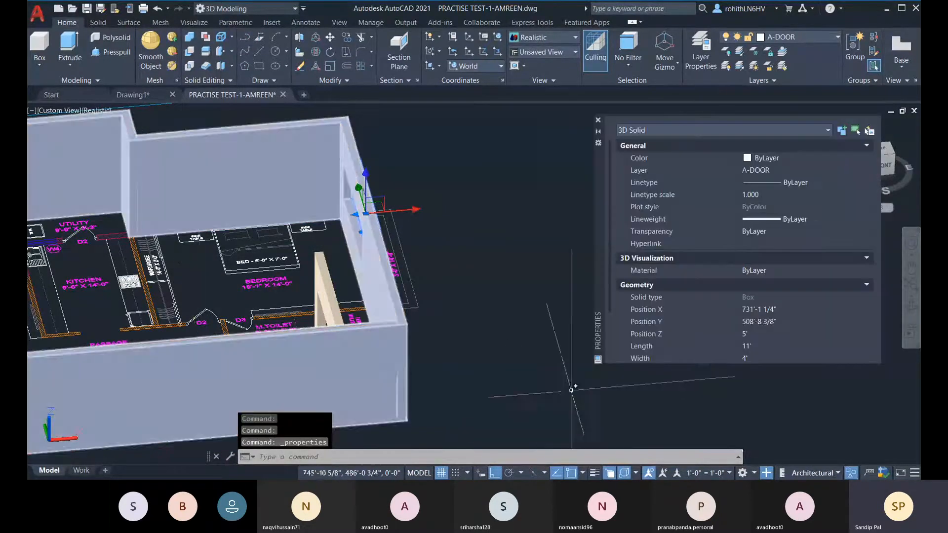
pyautogui.scroll(-2, 690, 340)
pyautogui.click(752, 323)
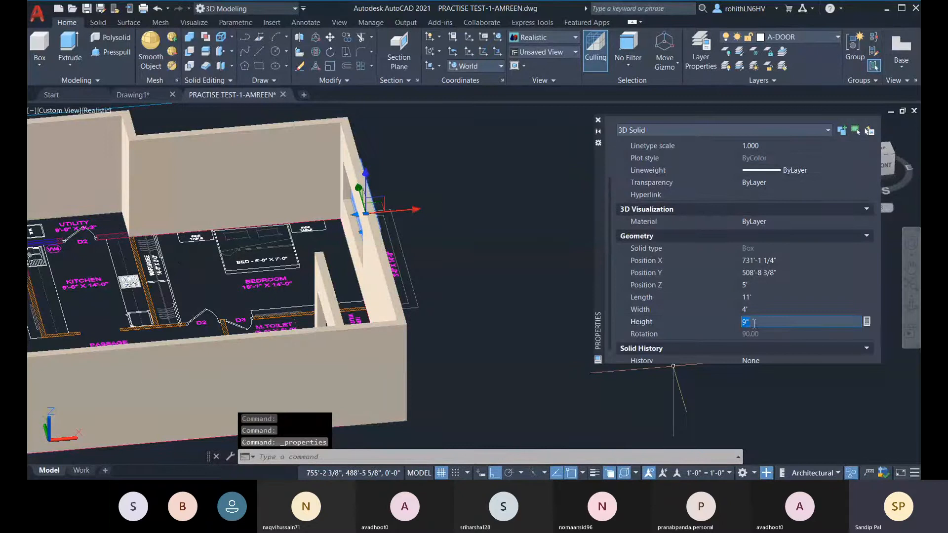
pyautogui.click(743, 324)
pyautogui.write('-')
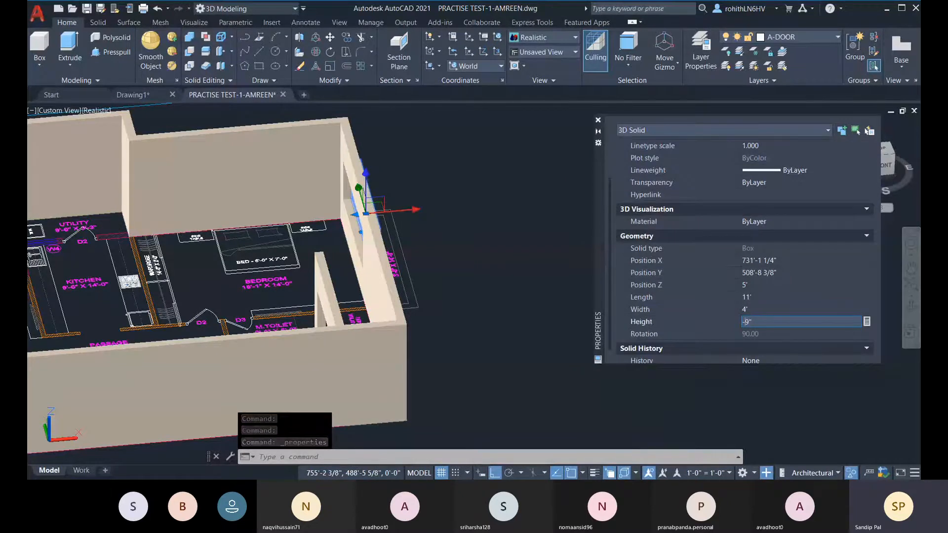
pyautogui.press('Return')
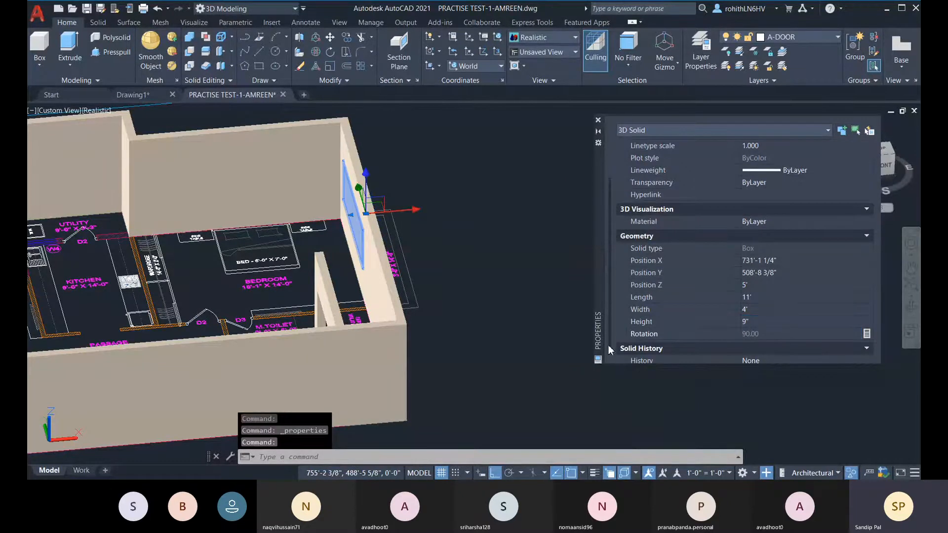
pyautogui.click(597, 120)
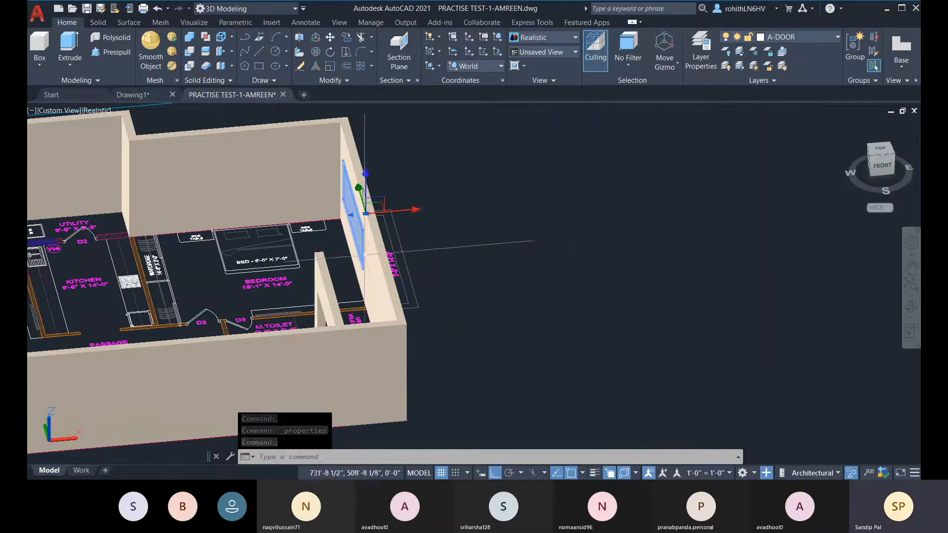
pyautogui.press('Escape')
pyautogui.press('Escape')
pyautogui.press('Escape')
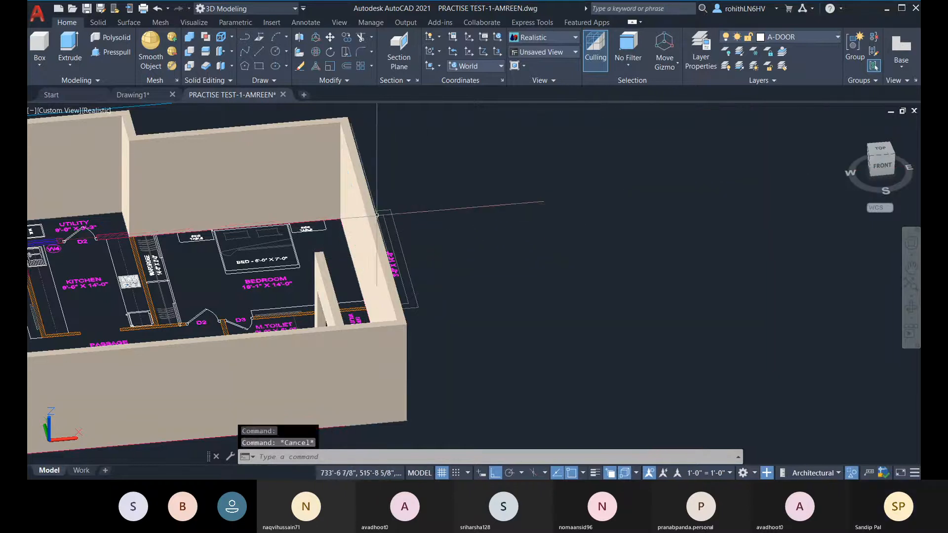
pyautogui.keyDown('shift'); pyautogui.moveTo(466, 275); pyautogui.dragTo(356, 325, button='middle'); pyautogui.keyUp('shift')
pyautogui.scroll(-5, 356, 325)
pyautogui.scroll(10, 357, 318)
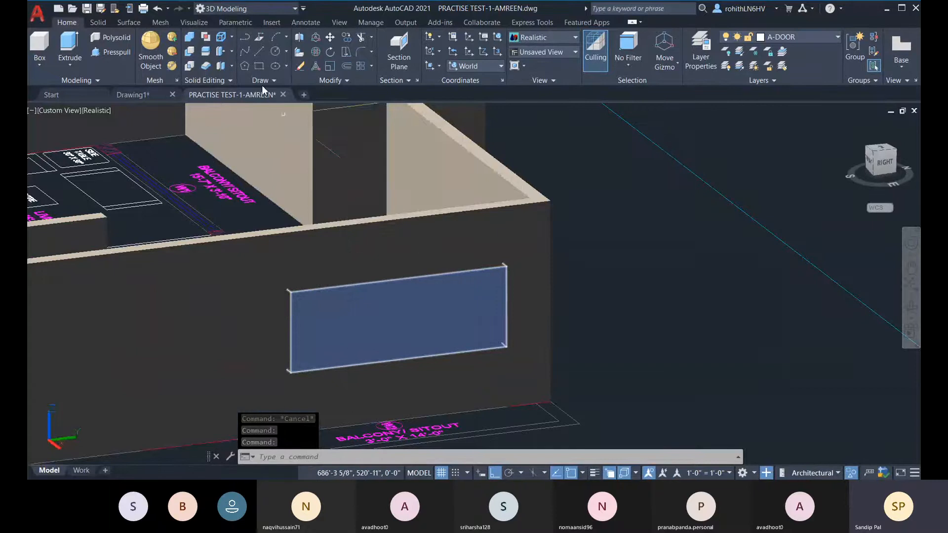
pyautogui.click(260, 64)
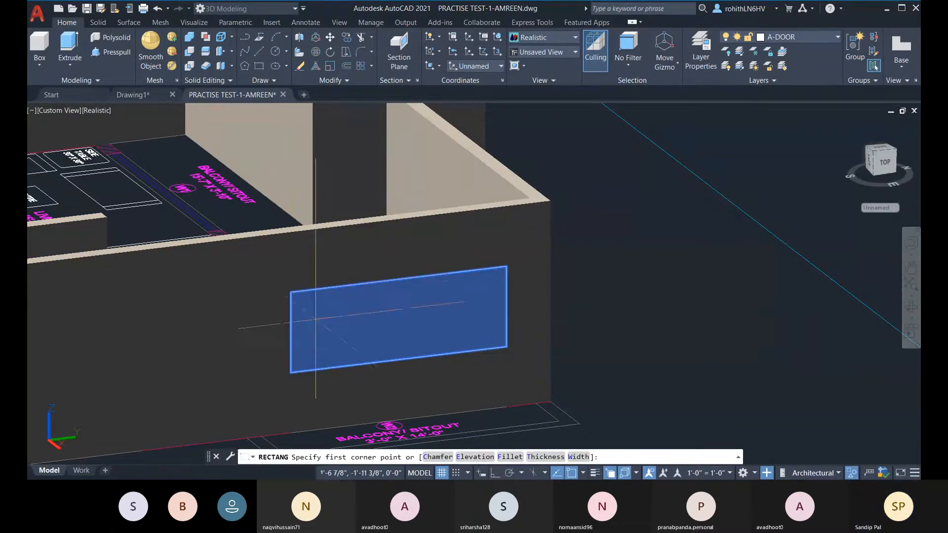
pyautogui.click(291, 293)
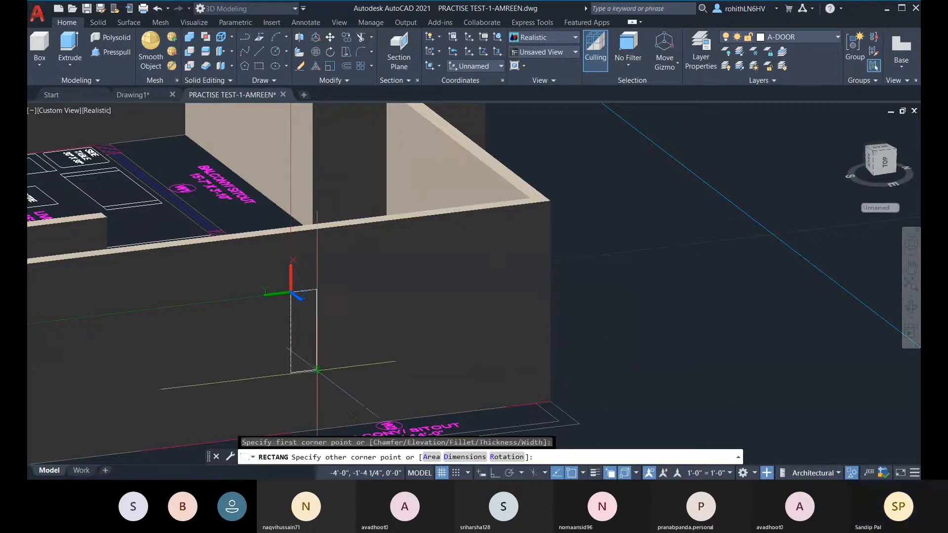
pyautogui.press('Escape')
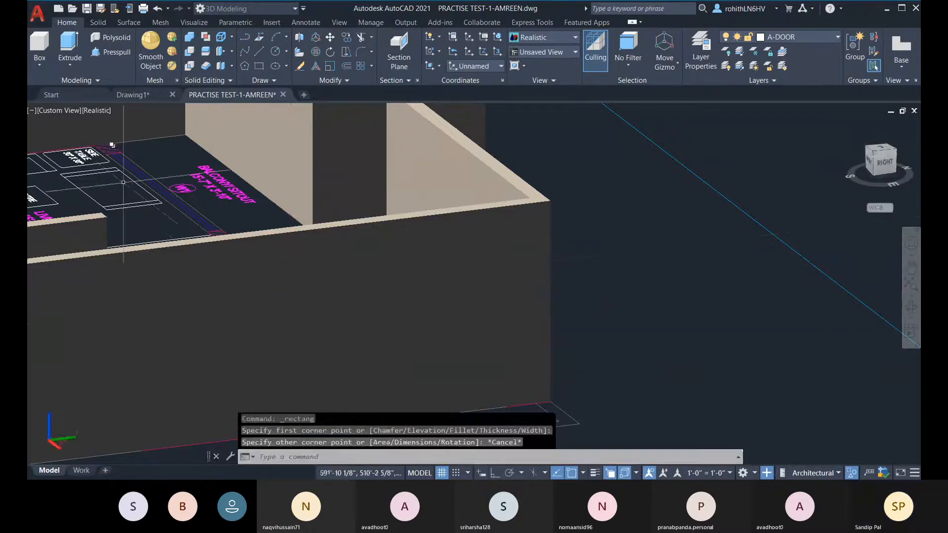
# - Switch the visual style to Conceptual, try Shaded with edges, and return to Conceptual
pyautogui.click(100, 111)
pyautogui.click(139, 146)
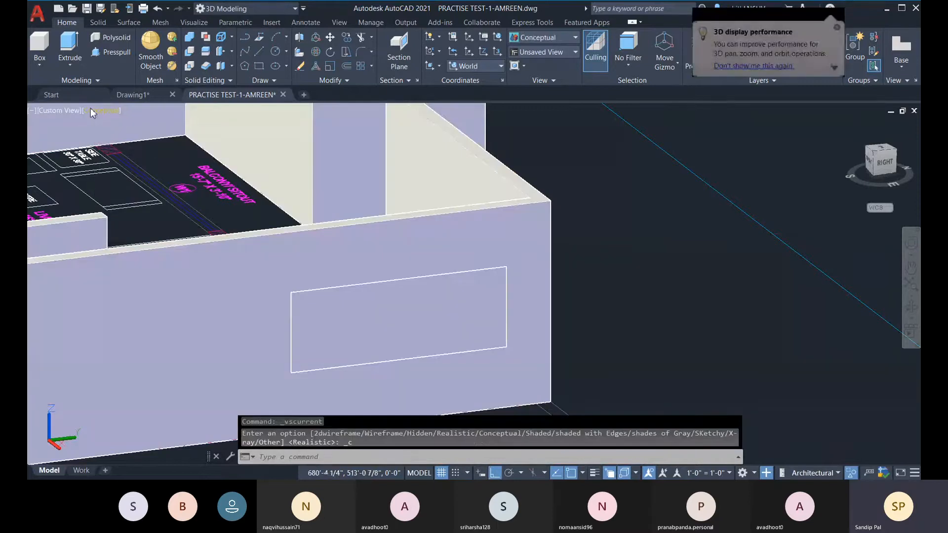
pyautogui.click(630, 323)
pyautogui.click(673, 277)
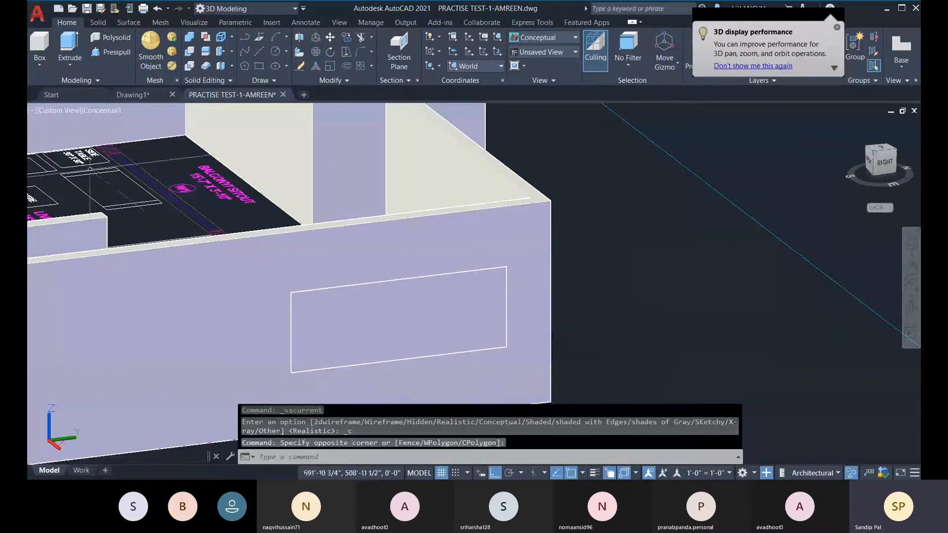
pyautogui.click(98, 112)
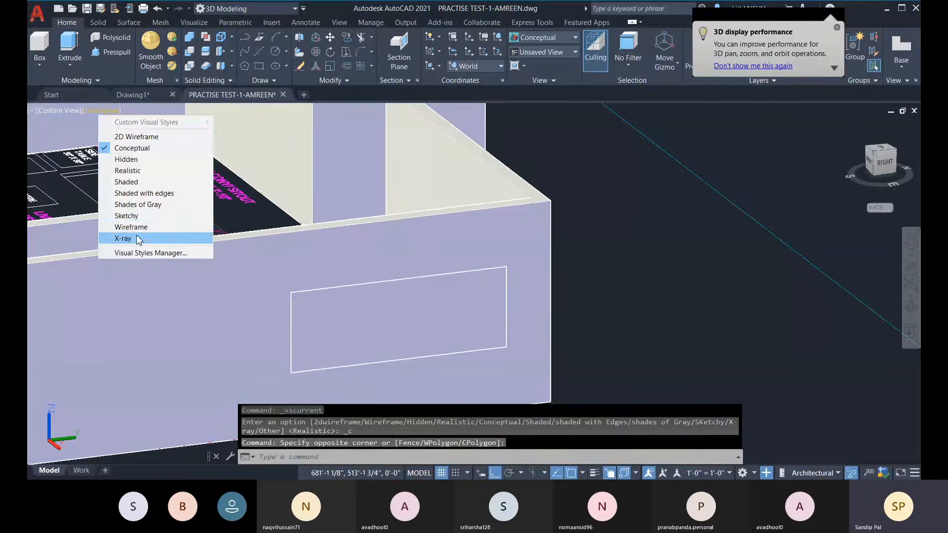
pyautogui.click(146, 196)
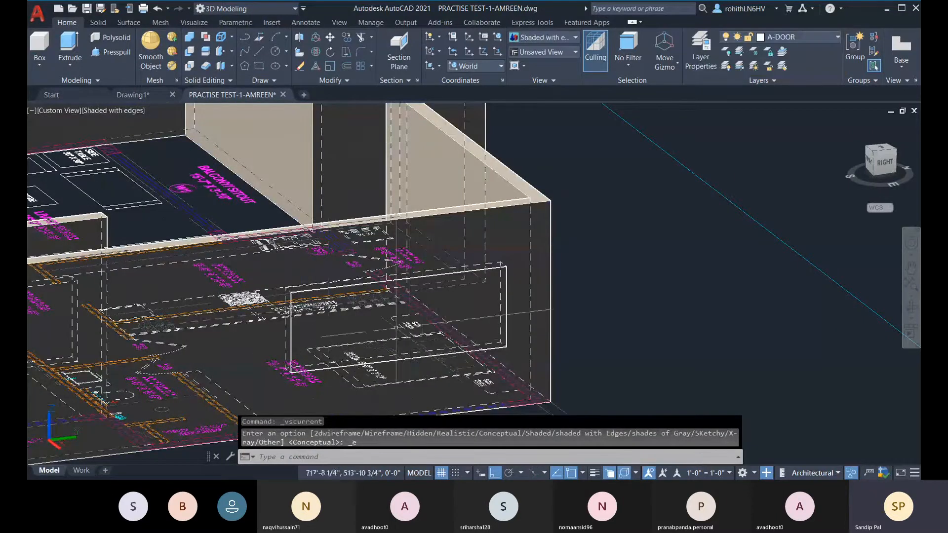
pyautogui.click(116, 110)
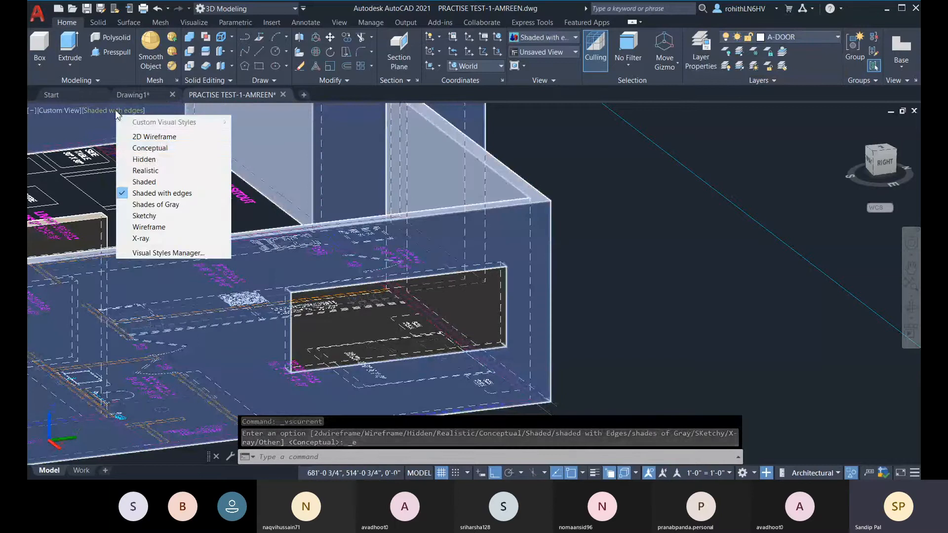
pyautogui.click(148, 148)
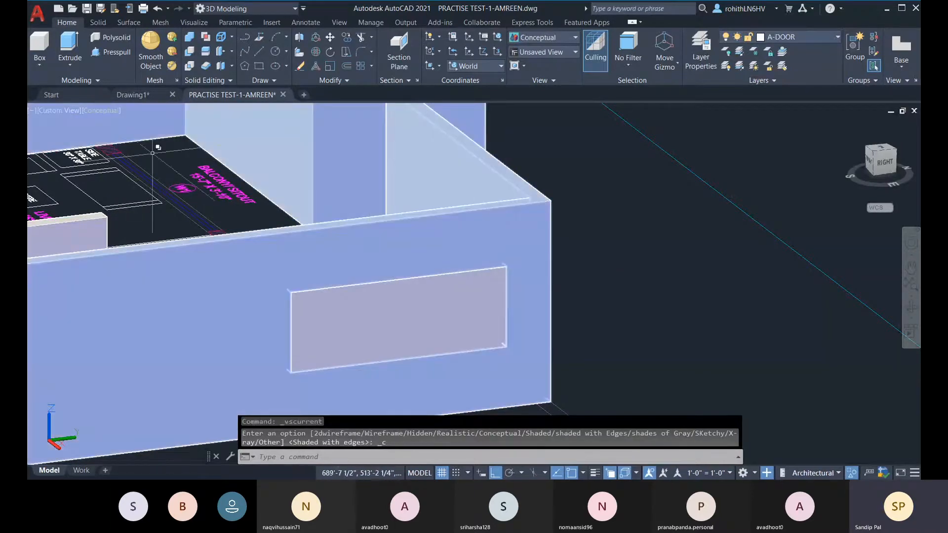
# - Draw a rectangle on the outer wall face around the W2 window box, from its upper corner to the diagonally opposite lower corner
pyautogui.click(259, 66)
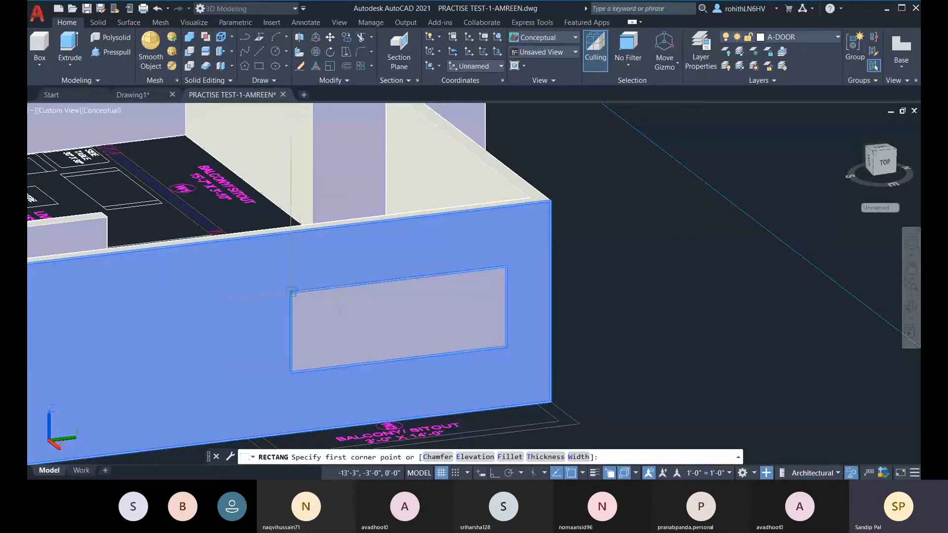
pyautogui.click(294, 292)
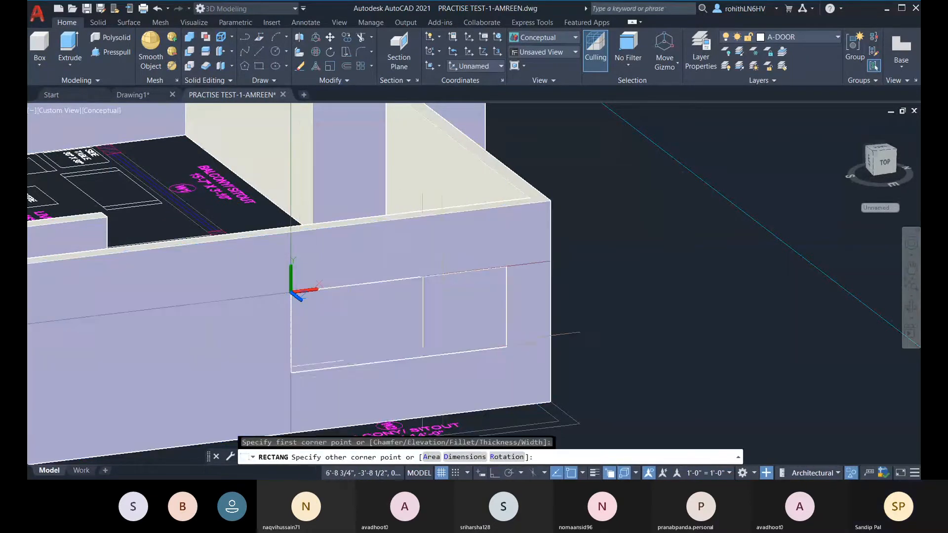
pyautogui.click(504, 348)
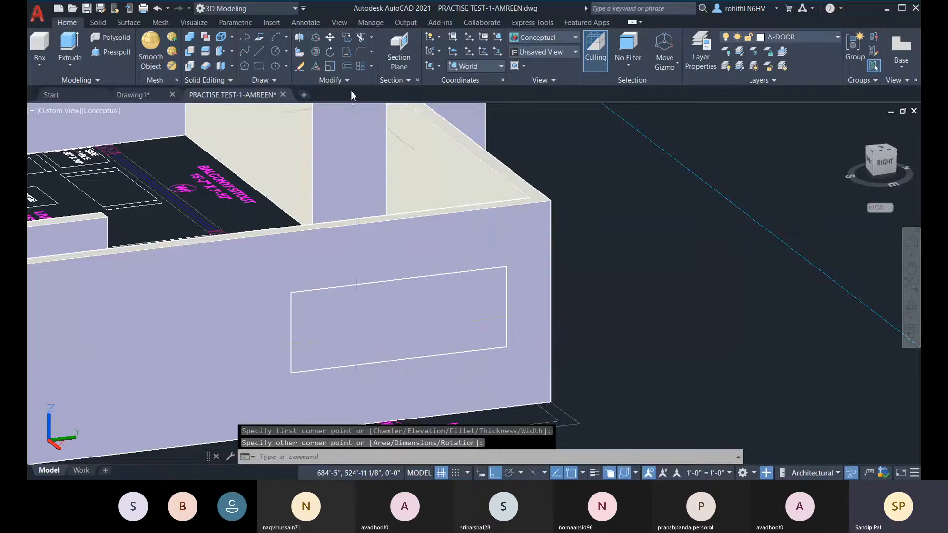
# - Offset the W2 window rectangle 3" inward to outline the window frame
pyautogui.click(346, 61)
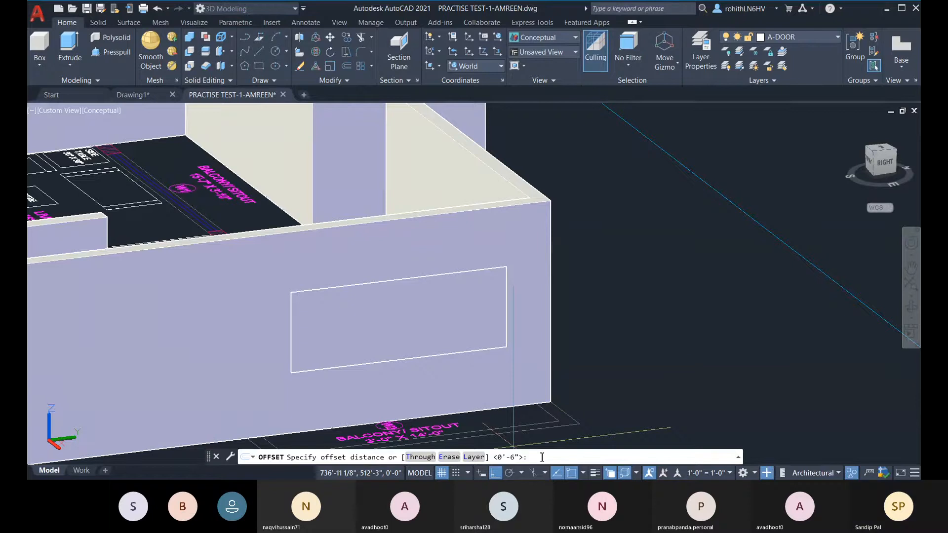
pyautogui.write('4')
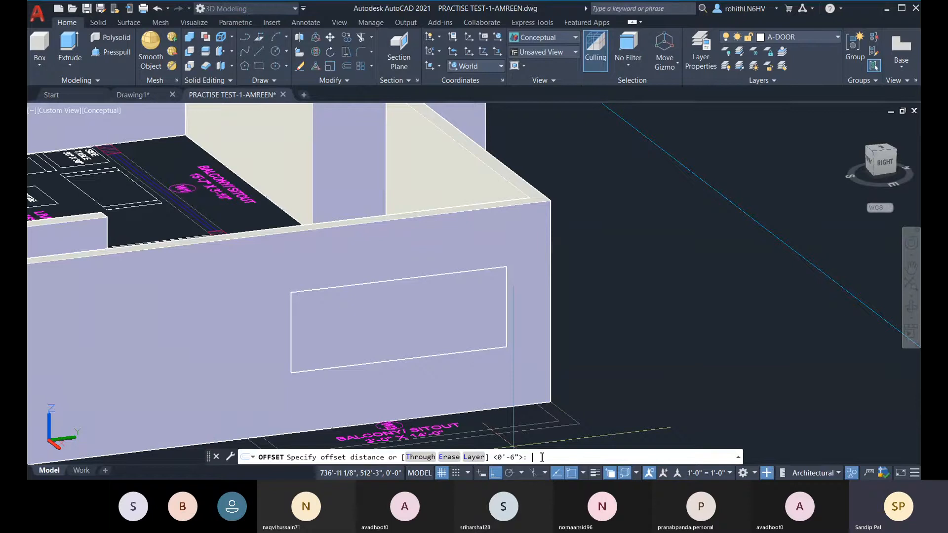
pyautogui.press('Return')
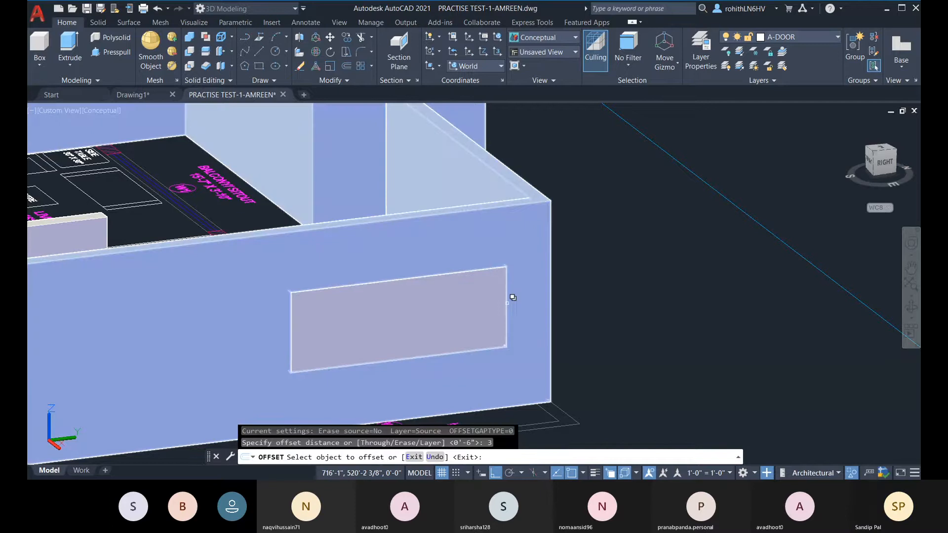
pyautogui.click(507, 303)
pyautogui.click(567, 361)
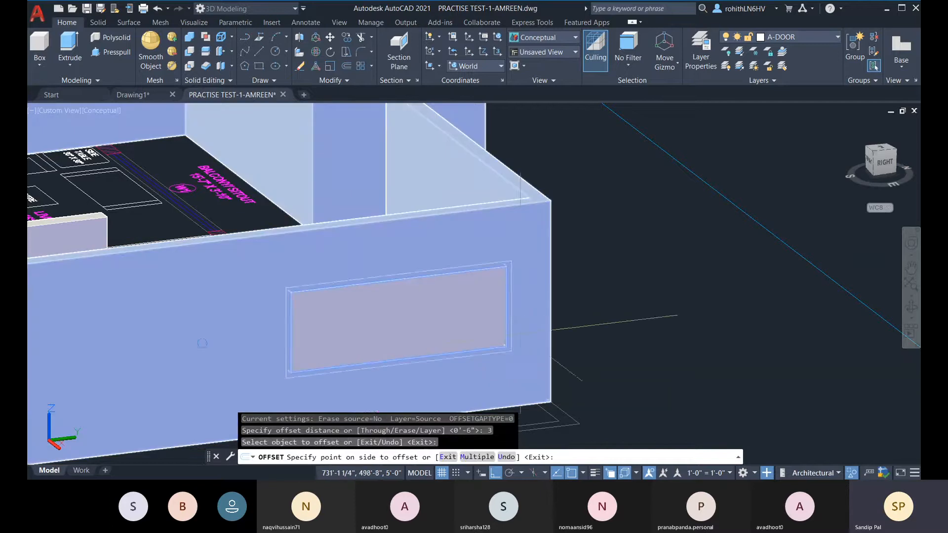
pyautogui.click(399, 320)
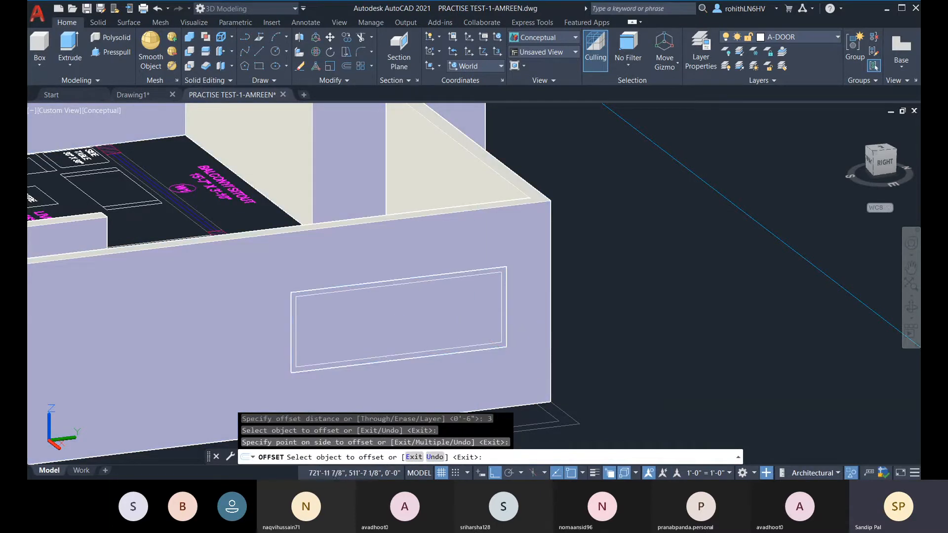
pyautogui.press('Escape')
pyautogui.press('Escape')
pyautogui.press('Escape')
pyautogui.press('Escape')
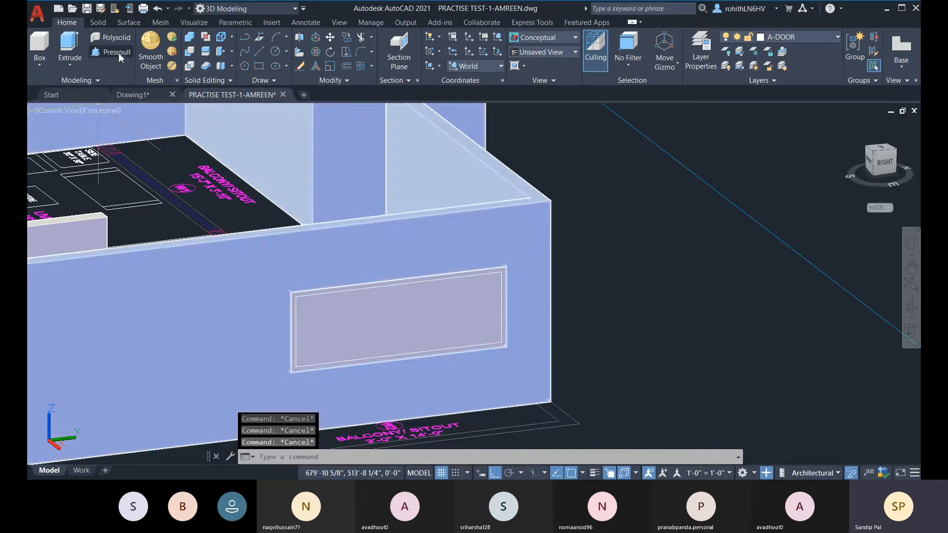
pyautogui.click(118, 52)
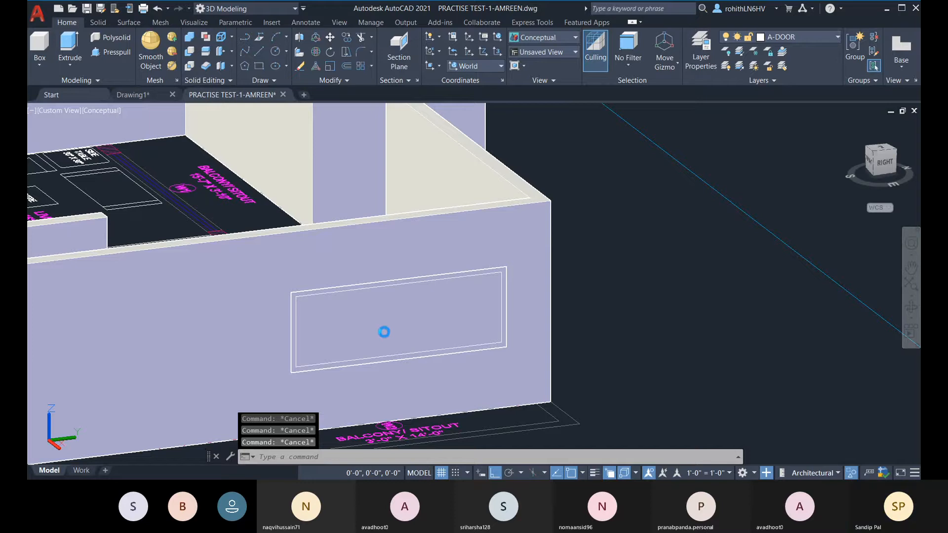
pyautogui.press('Escape')
pyautogui.press('Escape')
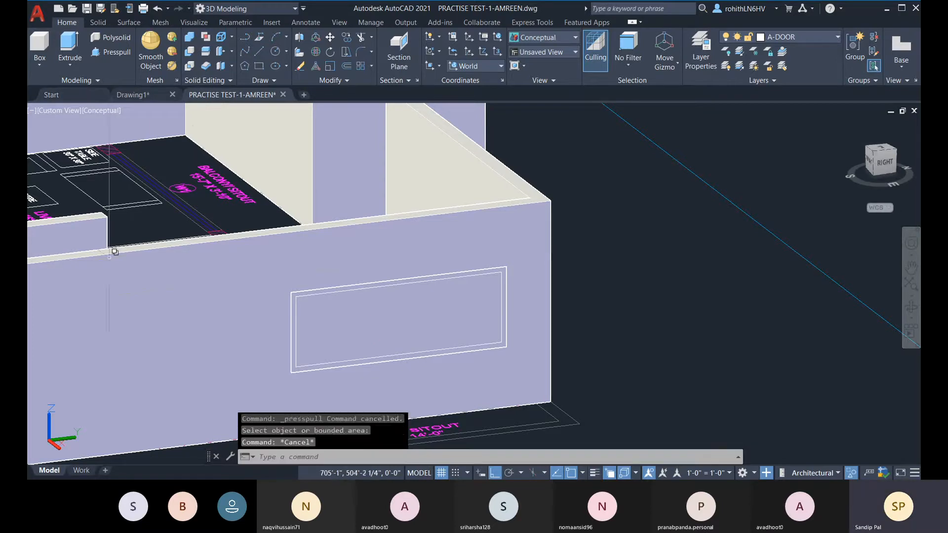
# - Switch the visual style to Wireframe to expose the W2 window box and its frame rectangles
pyautogui.click(107, 111)
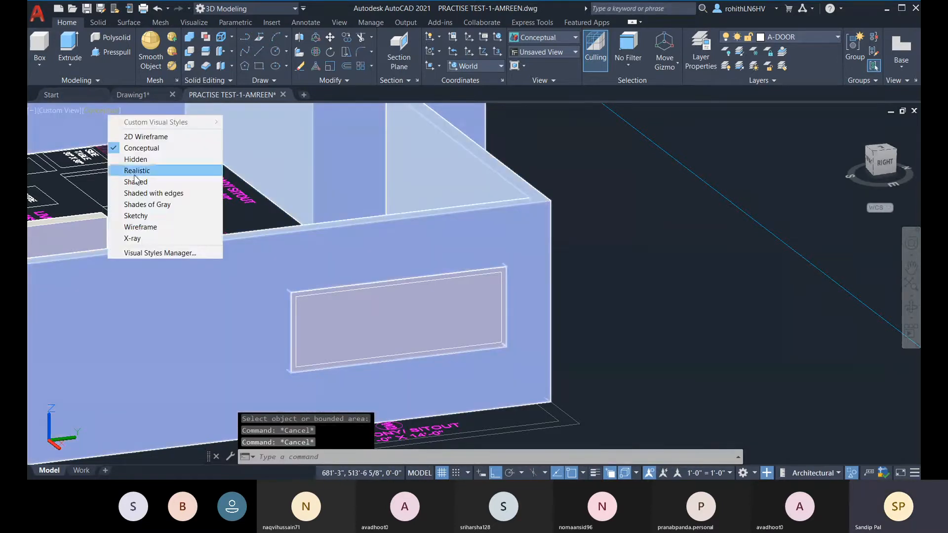
pyautogui.click(145, 233)
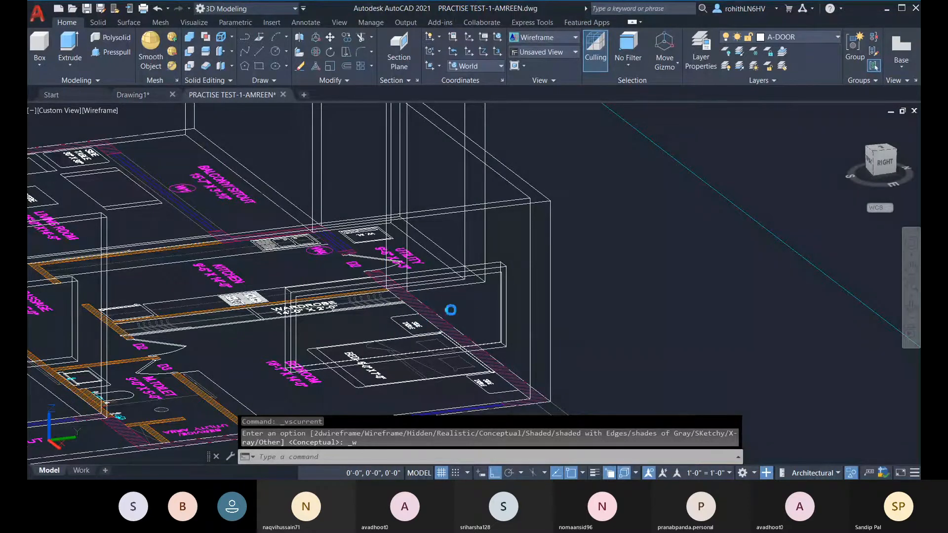
pyautogui.press('Escape')
pyautogui.press('Escape')
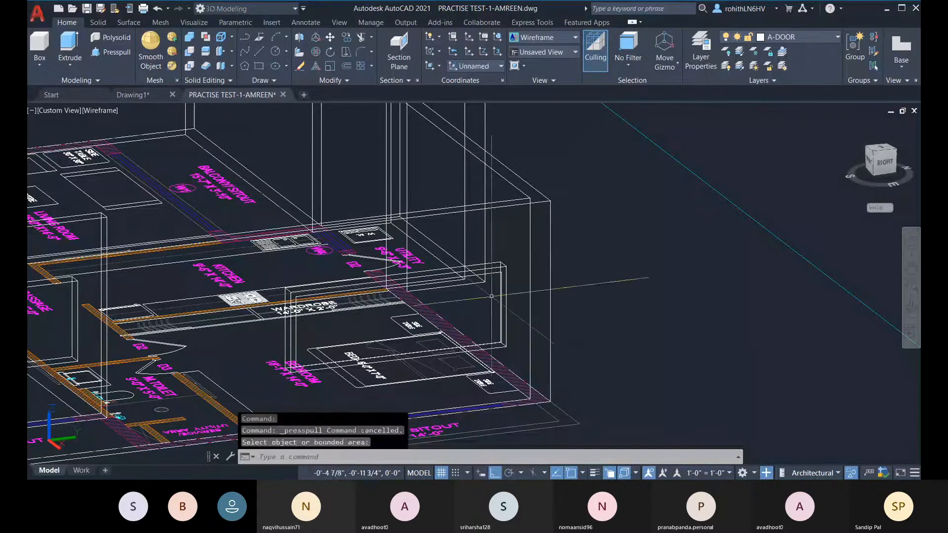
pyautogui.keyDown('shift'); pyautogui.moveTo(570, 344); pyautogui.dragTo(472, 323, button='middle'); pyautogui.keyUp('shift')
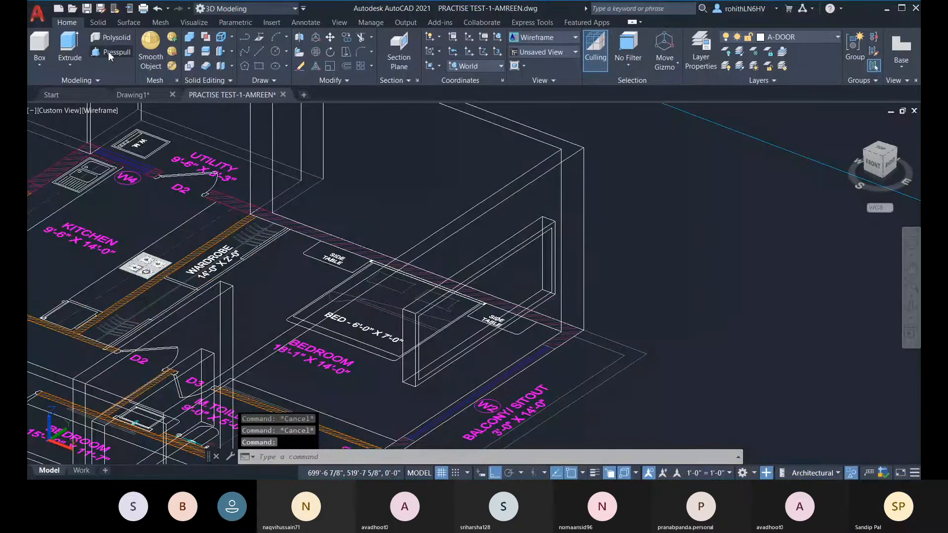
pyautogui.keyDown('shift'); pyautogui.moveTo(569, 252); pyautogui.dragTo(536, 234, button='middle'); pyautogui.keyUp('shift')
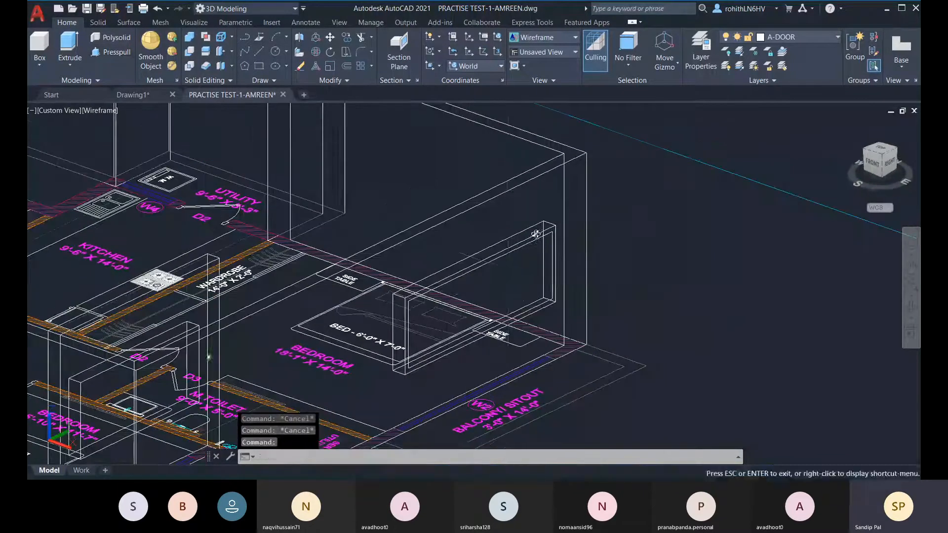
pyautogui.scroll(2, 508, 270)
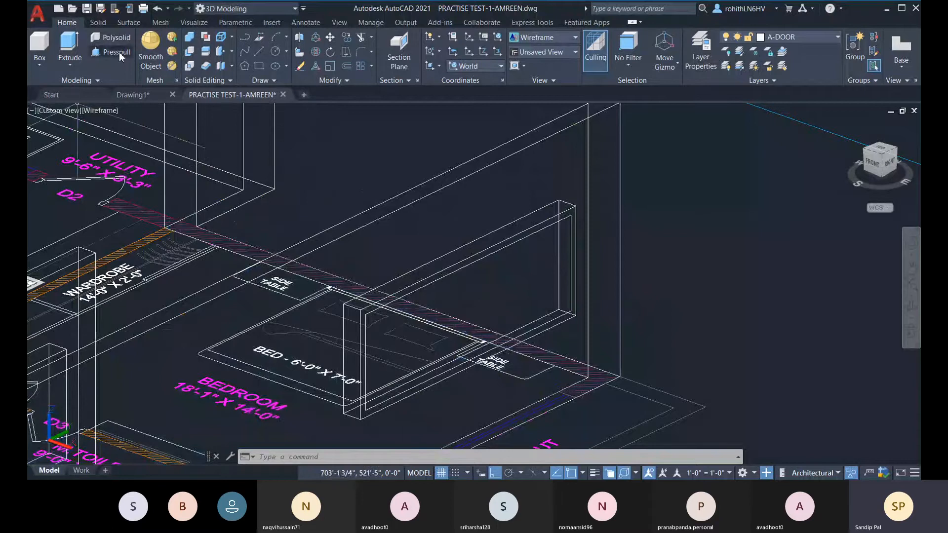
# - Presspull the area inside the inner offset rectangle back through the W2 window box to hollow it into a frame
pyautogui.click(120, 51)
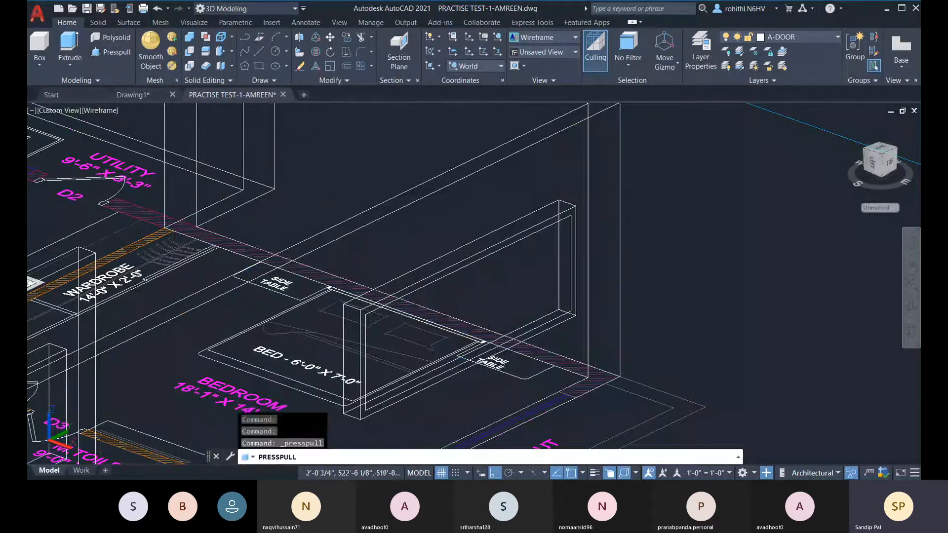
pyautogui.click(510, 266)
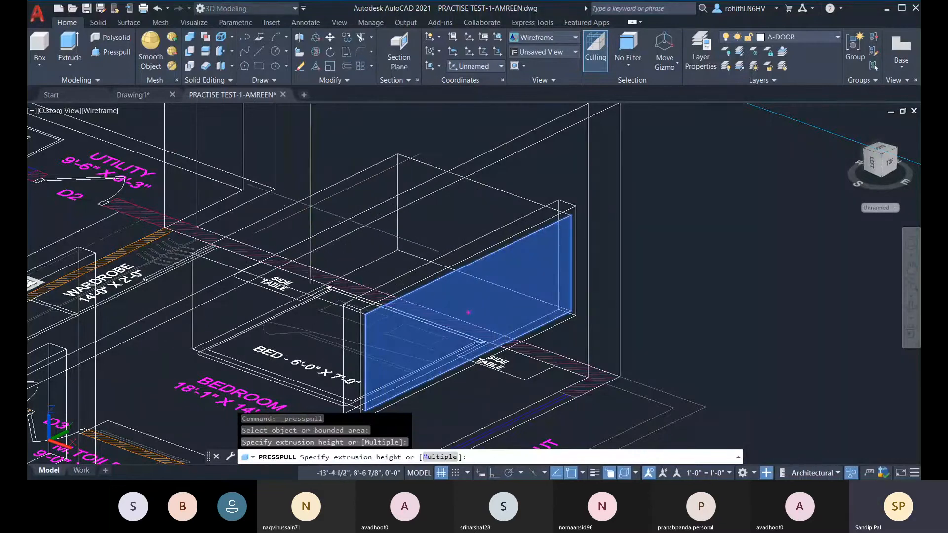
pyautogui.click(323, 205)
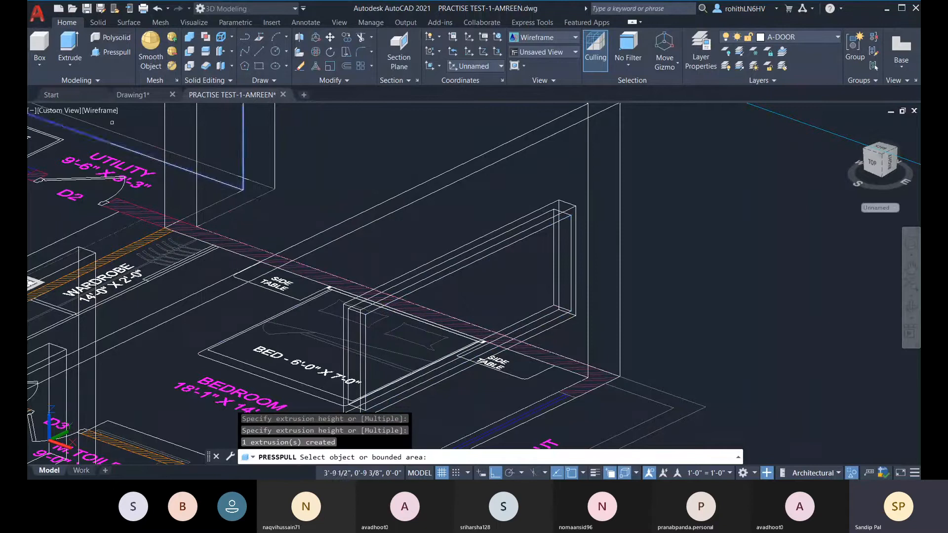
pyautogui.press('Escape')
pyautogui.press('Escape')
# - Switch the visual style to Realistic and inspect the hollowed W2 window frame from inside the bedroom
pyautogui.click(102, 111)
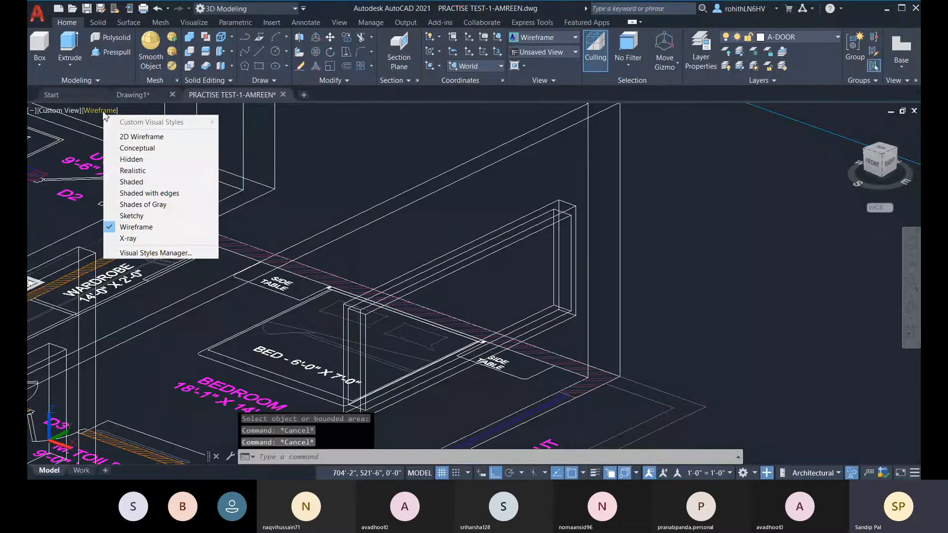
pyautogui.click(132, 170)
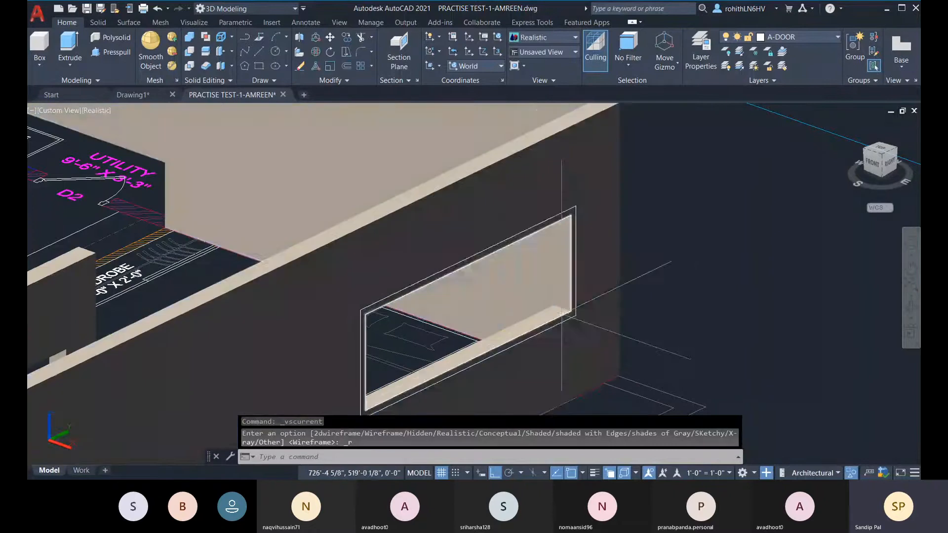
pyautogui.keyDown('shift'); pyautogui.moveTo(561, 312); pyautogui.dragTo(444, 375, button='middle'); pyautogui.keyUp('shift')
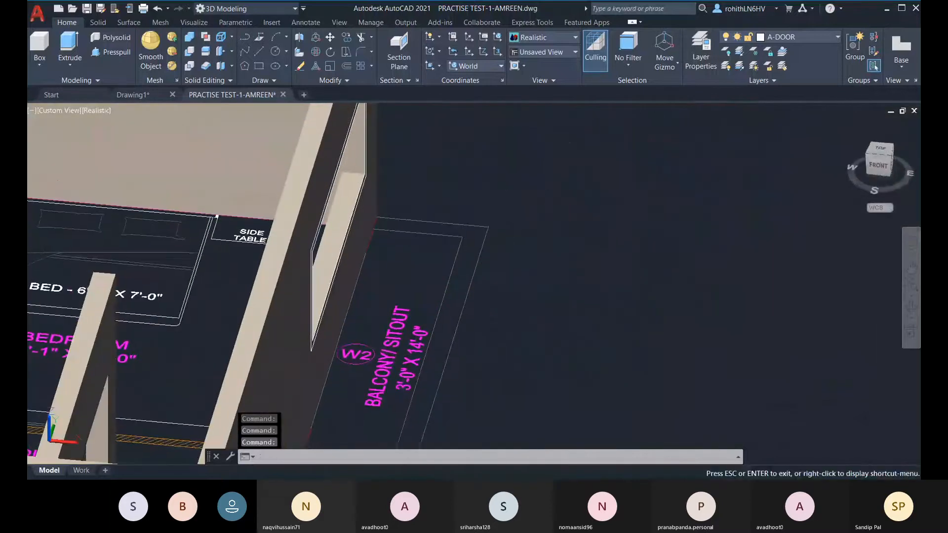
pyautogui.keyDown('shift'); pyautogui.moveTo(378, 368); pyautogui.dragTo(417, 396, button='middle'); pyautogui.keyUp('shift')
pyautogui.keyDown('shift'); pyautogui.moveTo(401, 327); pyautogui.dragTo(368, 286, button='middle'); pyautogui.keyUp('shift')
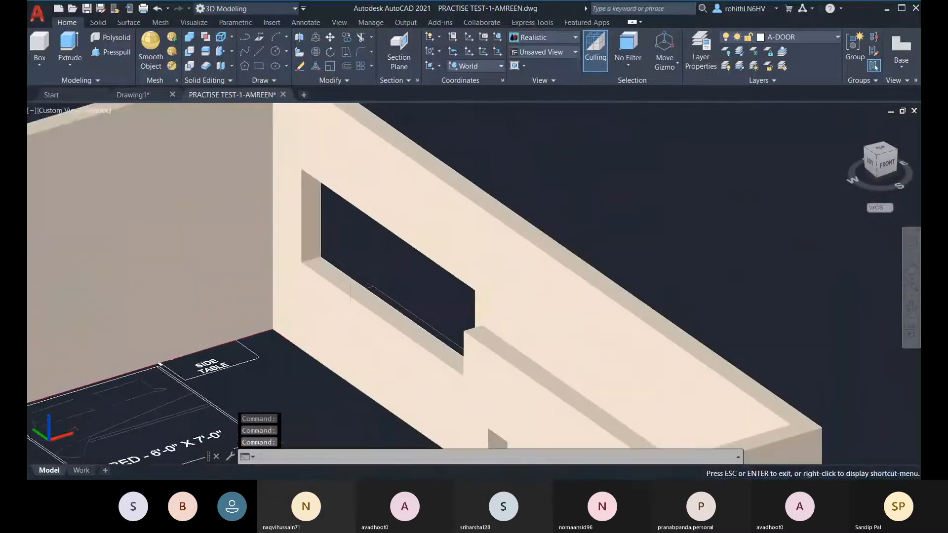
pyautogui.moveTo(351, 354); pyautogui.dragTo(350, 367, button='middle')
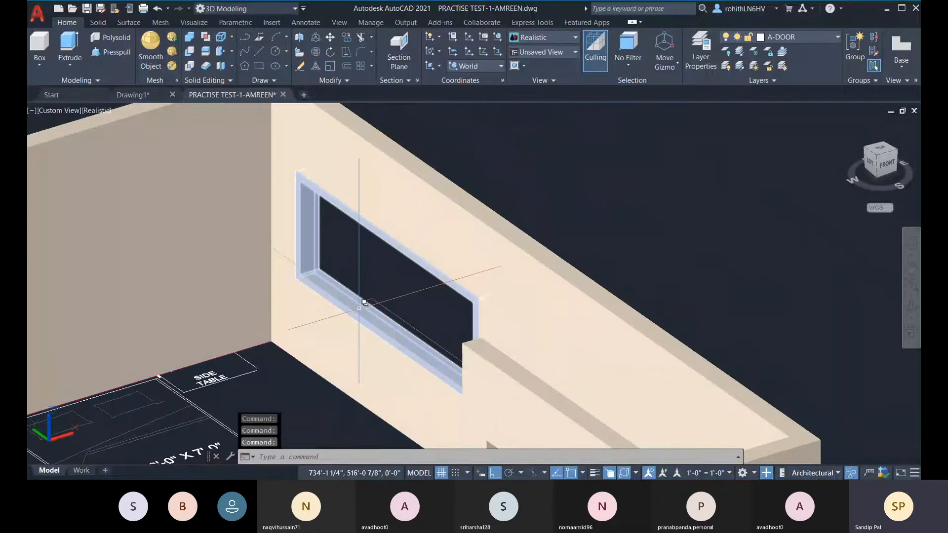
# - Assign the W2 window frame's 3D solid to the A-WINDOW layer
pyautogui.click(359, 308)
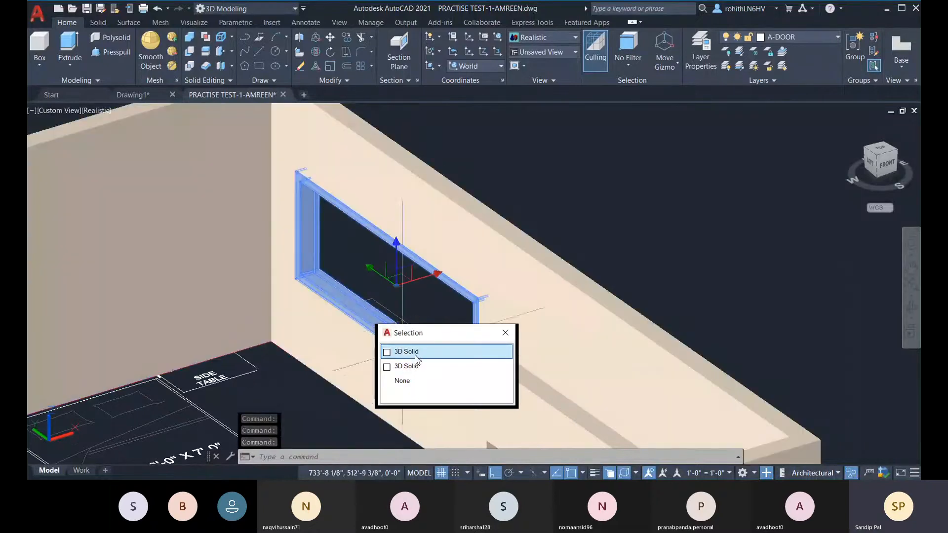
pyautogui.click(415, 354)
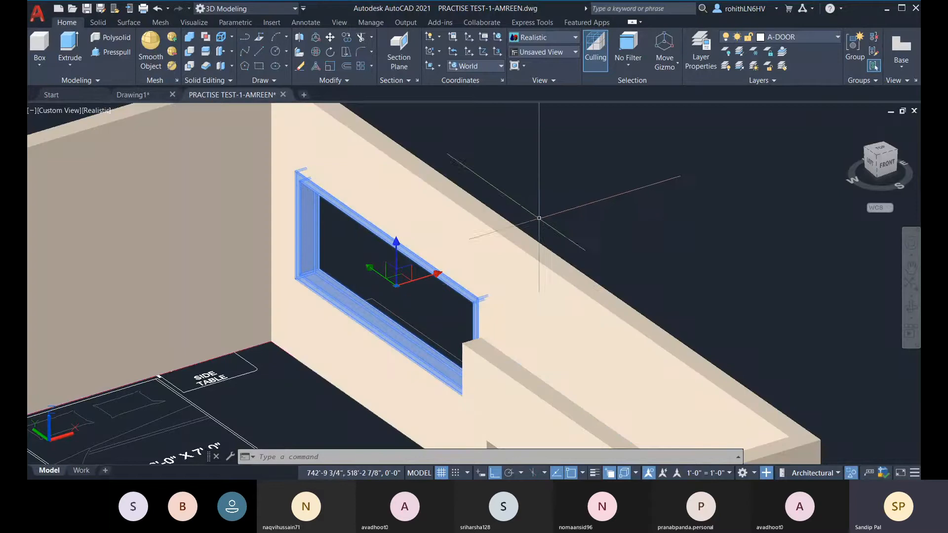
pyautogui.click(836, 38)
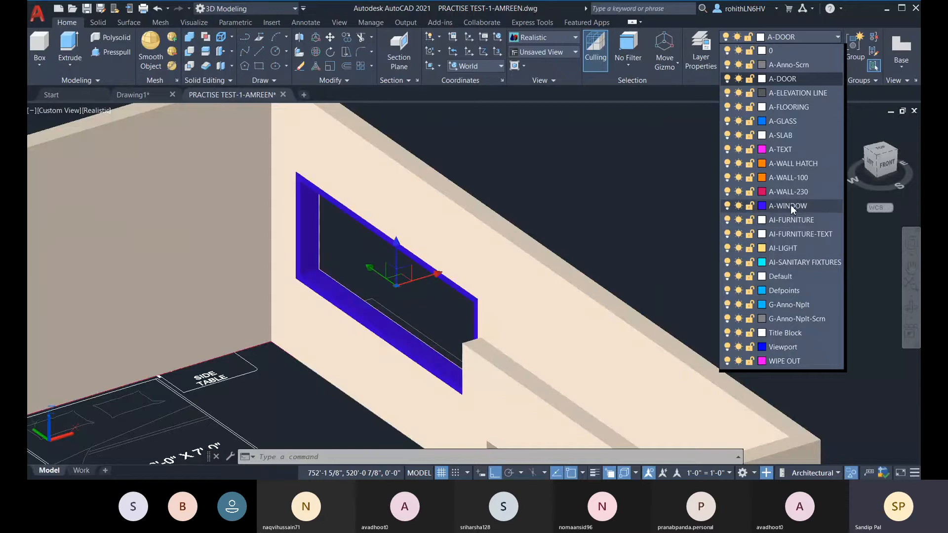
# - Inspect the bedroom window frame from the outer side of the wall
pyautogui.press('Escape')
pyautogui.press('Escape')
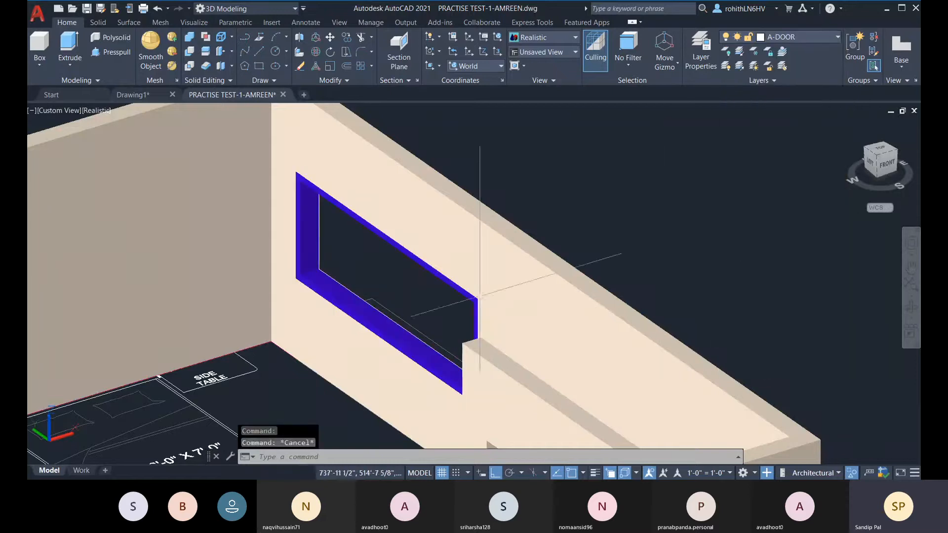
pyautogui.keyDown('shift'); pyautogui.moveTo(639, 265); pyautogui.dragTo(638, 220, button='middle'); pyautogui.keyUp('shift')
pyautogui.click(817, 423)
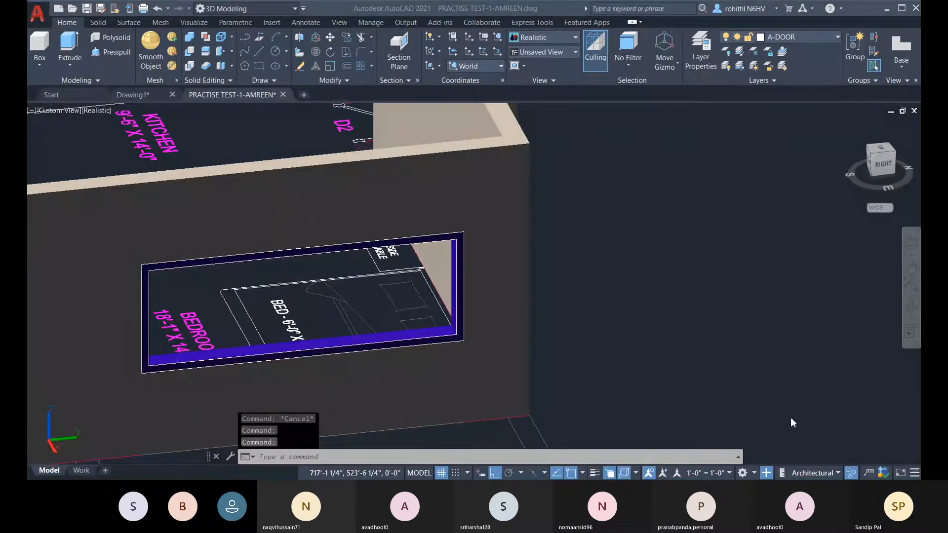
pyautogui.click(638, 313)
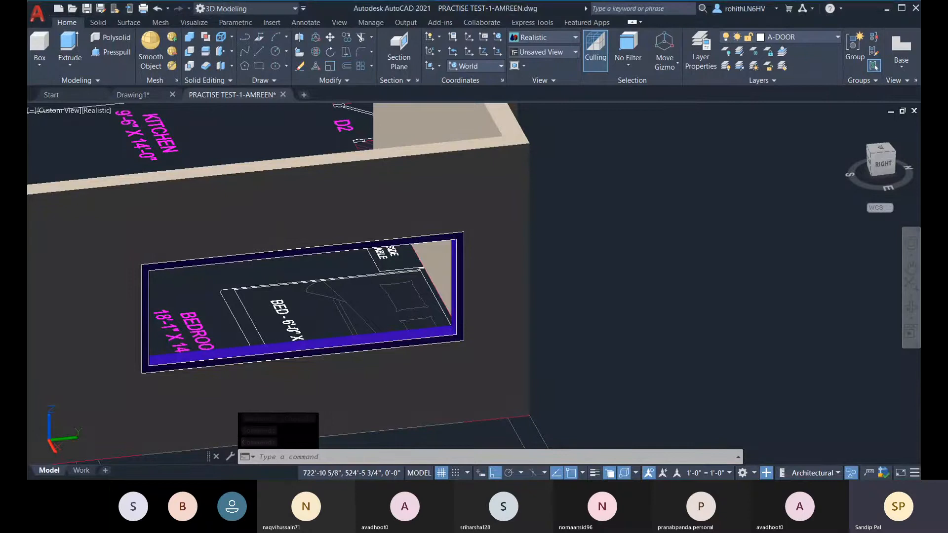
pyautogui.press('Escape')
pyautogui.press('Escape')
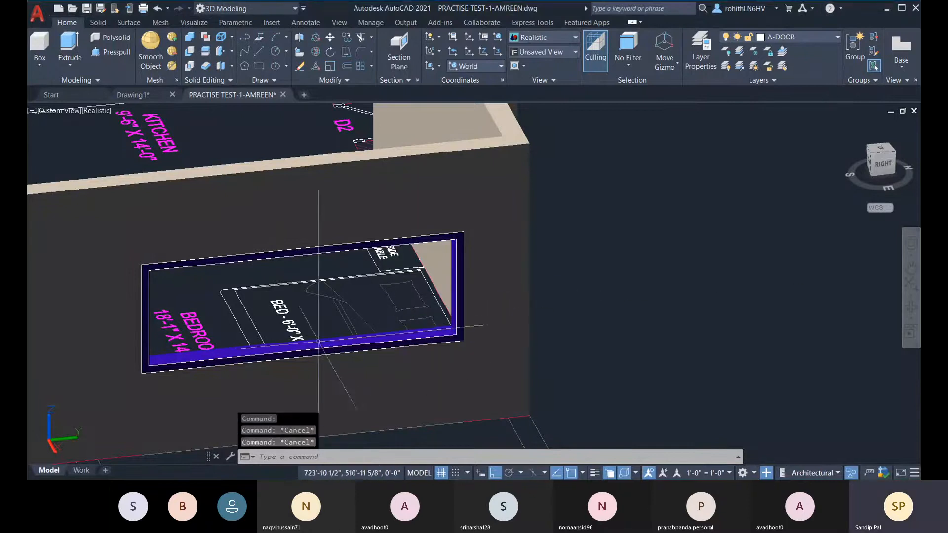
pyautogui.keyDown('shift'); pyautogui.rightClick(319, 342); pyautogui.keyUp('shift')
pyautogui.click(623, 314)
pyautogui.press('Escape')
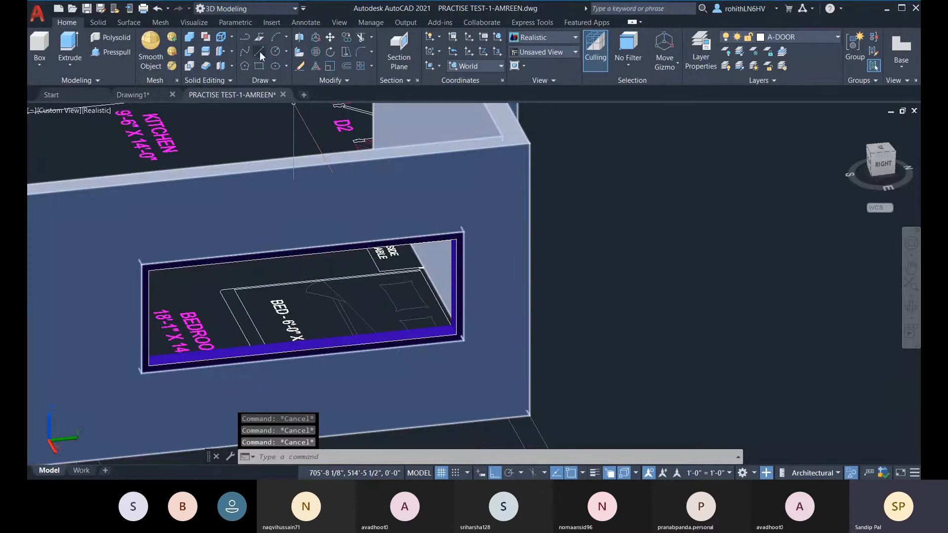
# - Draw a line about 9" long across the sill face of the window frame, from its outer edge's midpoint to the inner edge
pyautogui.click(260, 52)
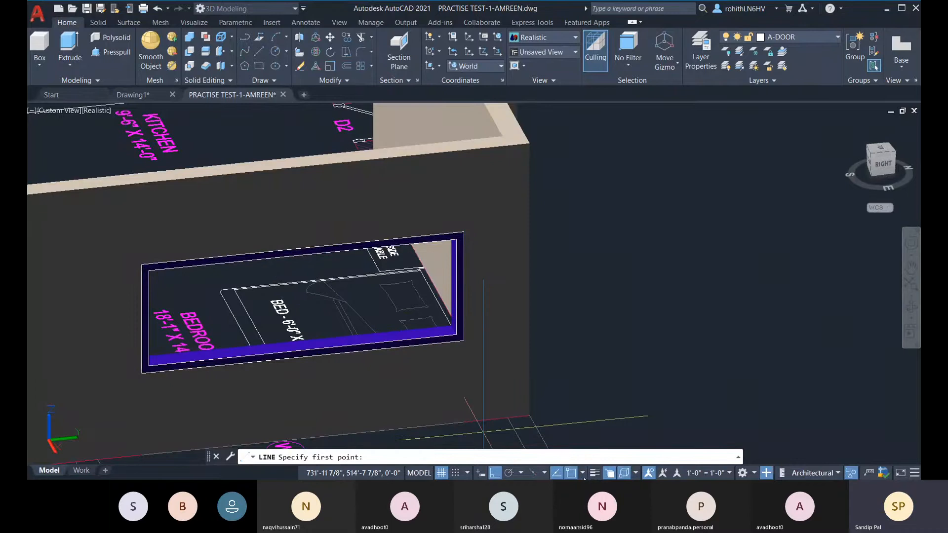
pyautogui.click(637, 474)
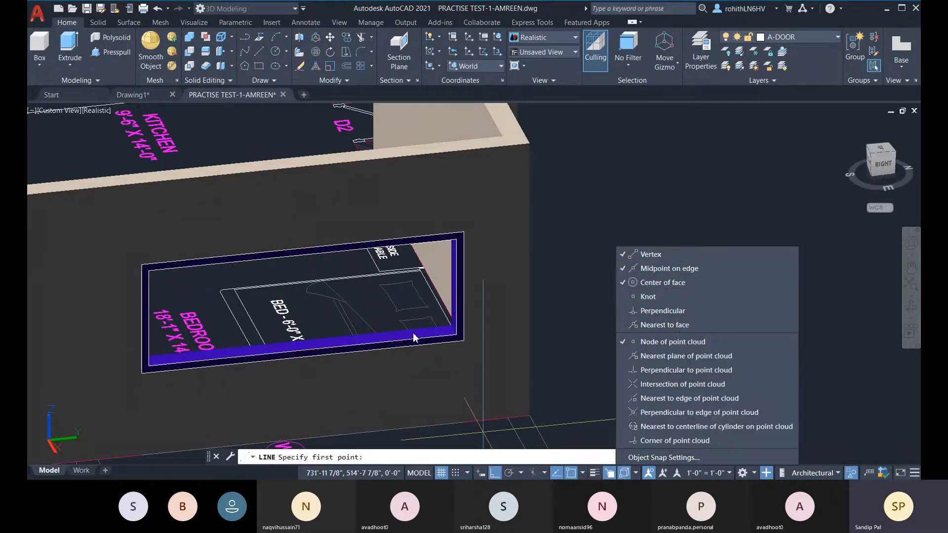
pyautogui.click(455, 453)
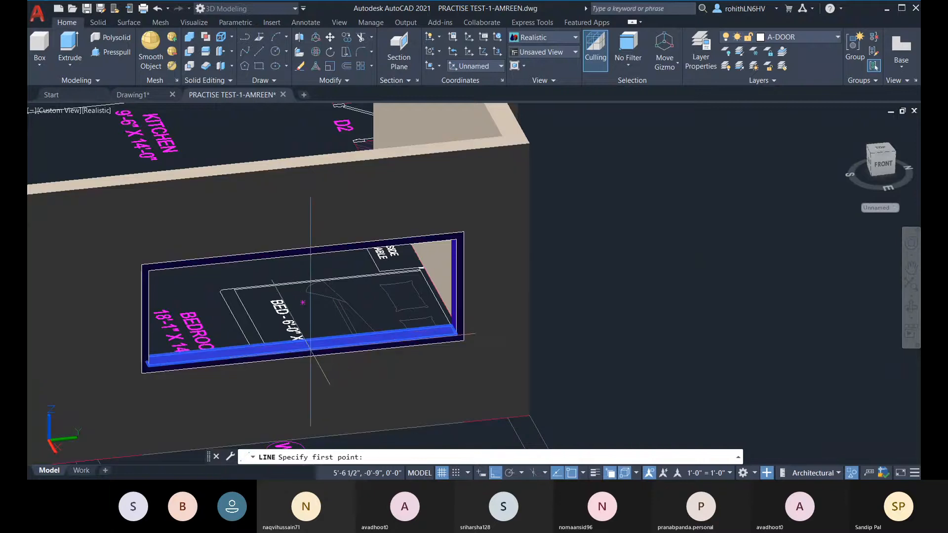
pyautogui.click(295, 343)
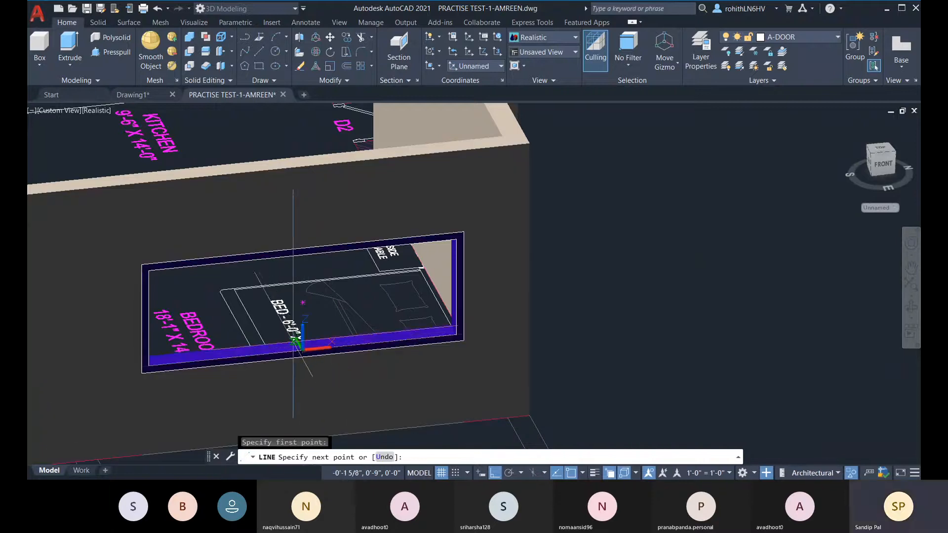
pyautogui.scroll(3, 295, 344)
pyautogui.scroll(2, 297, 343)
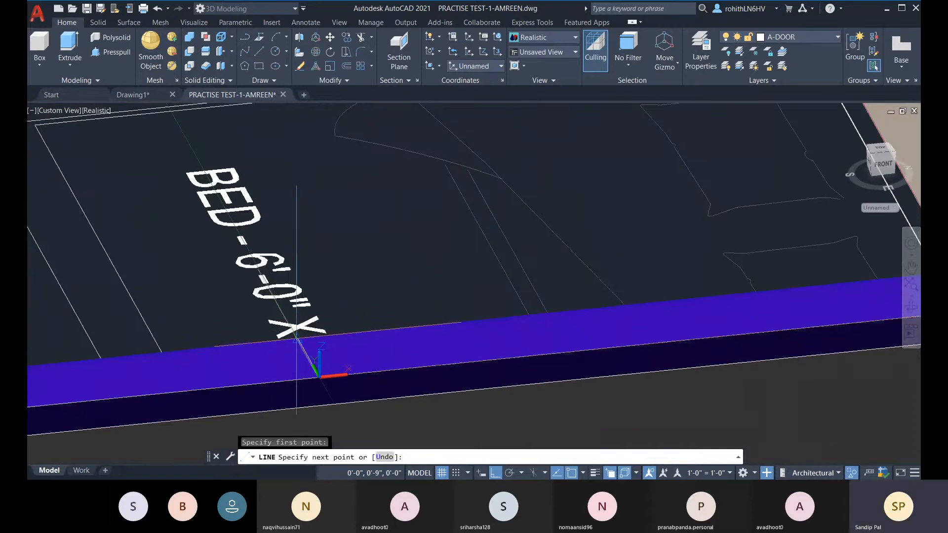
pyautogui.click(304, 332)
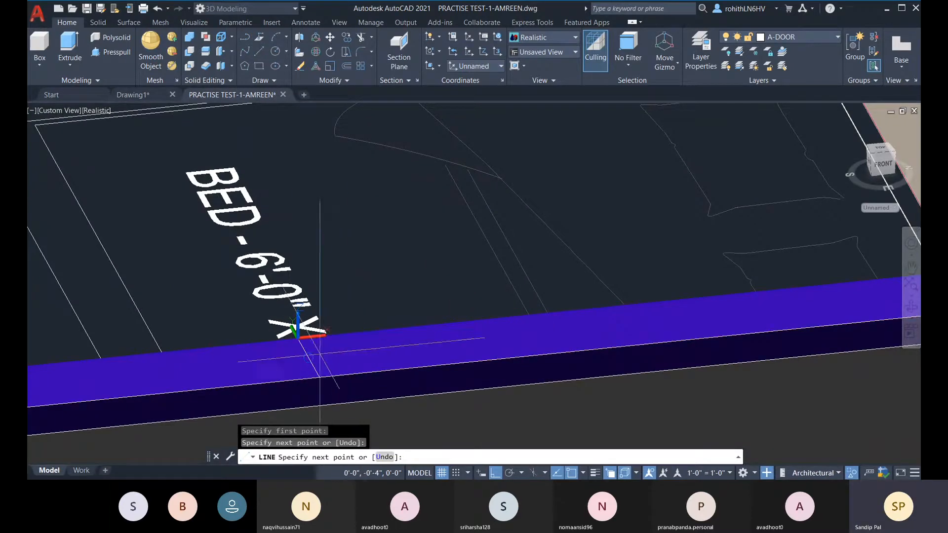
pyautogui.press('Escape')
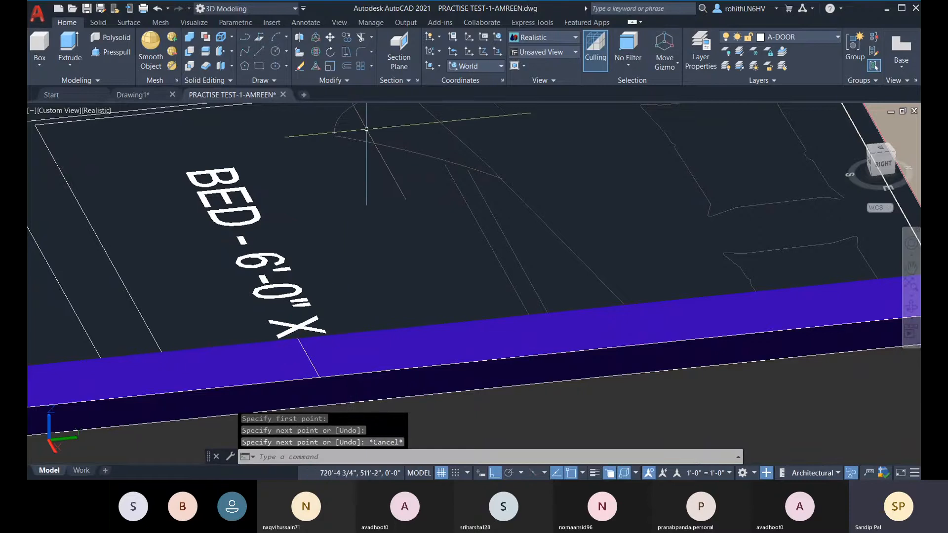
# - Offset the sill's centre line by 1.5" to both sides
pyautogui.click(348, 67)
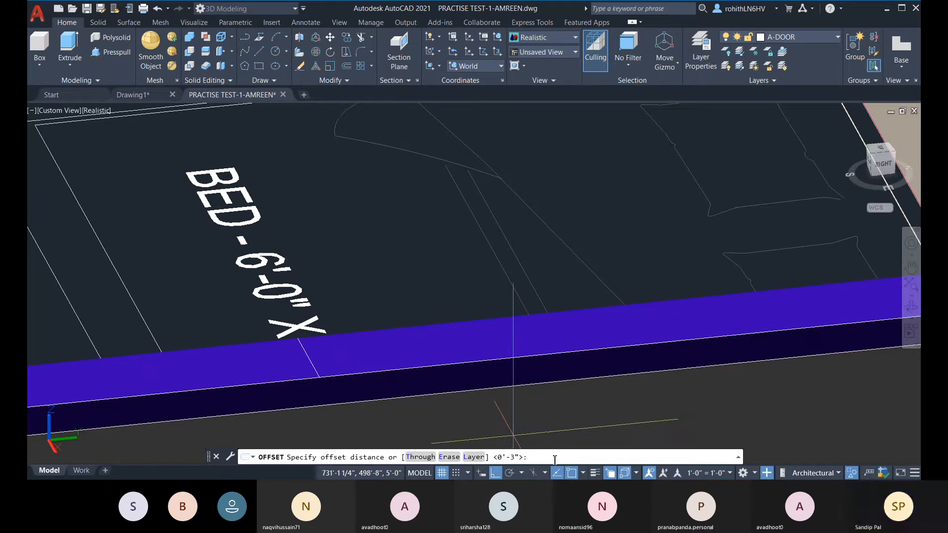
pyautogui.write('1.5')
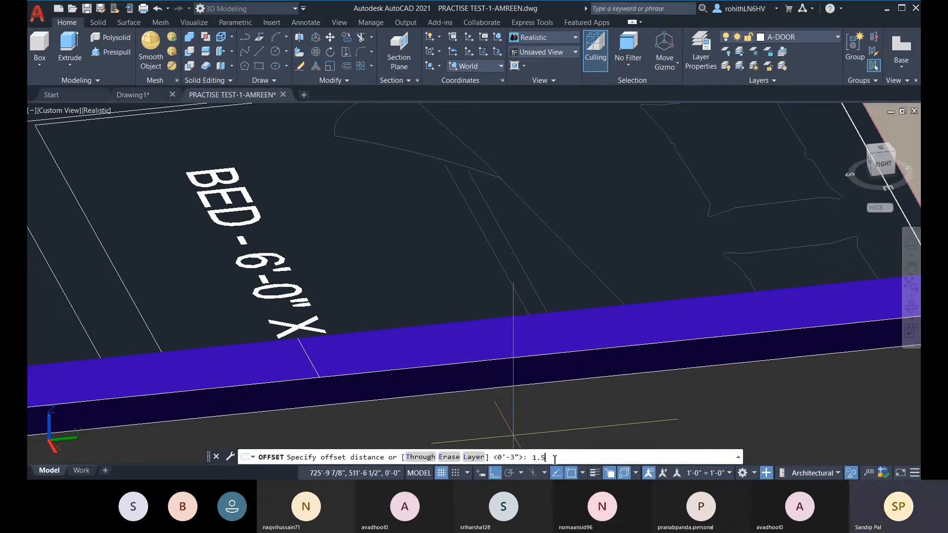
pyautogui.press('Return')
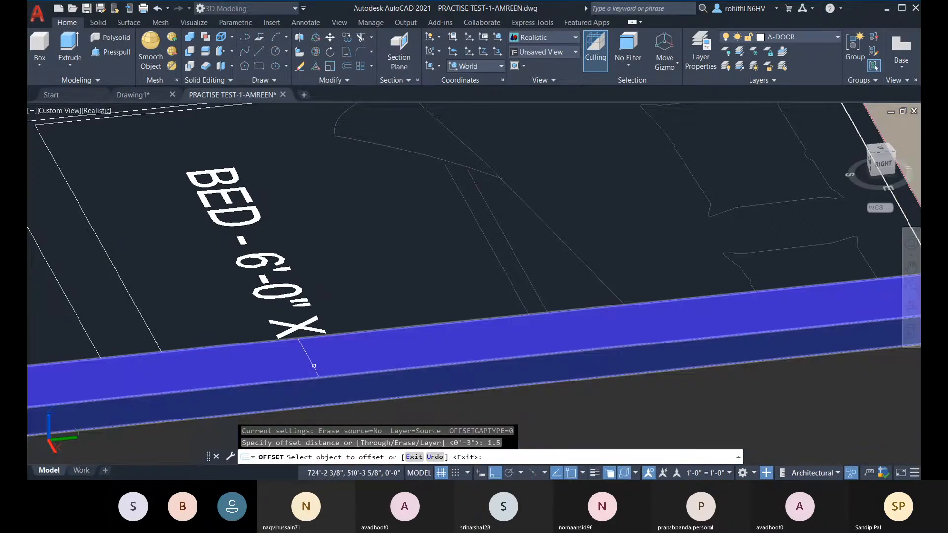
pyautogui.click(314, 368)
pyautogui.click(368, 424)
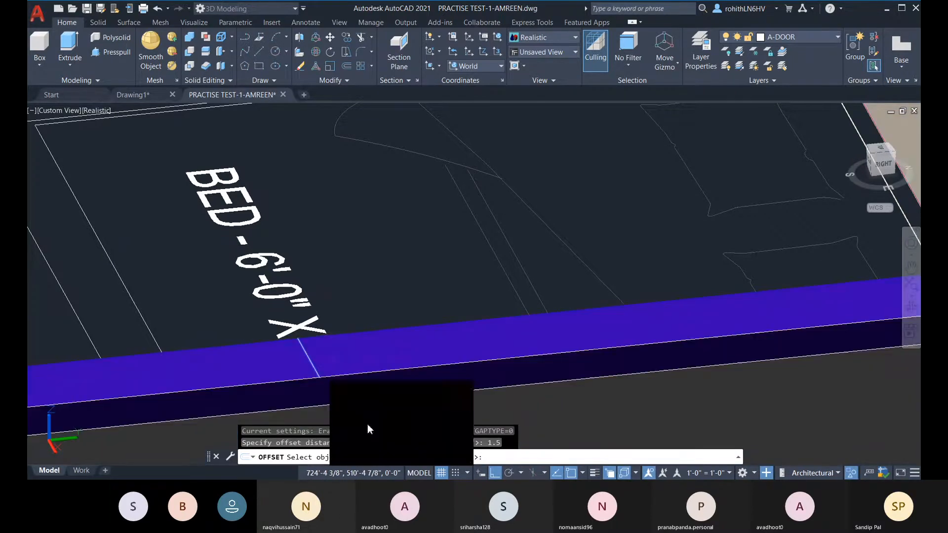
pyautogui.click(367, 378)
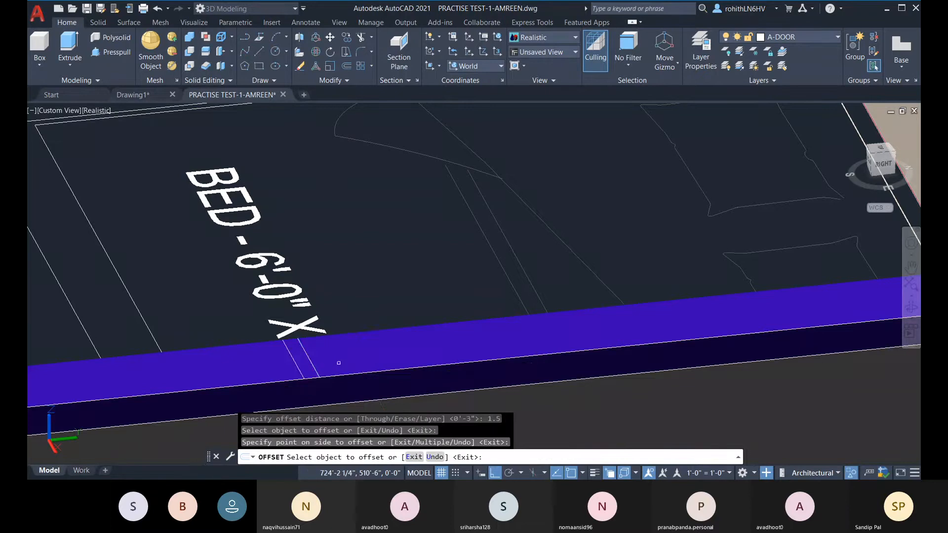
pyautogui.click(332, 362)
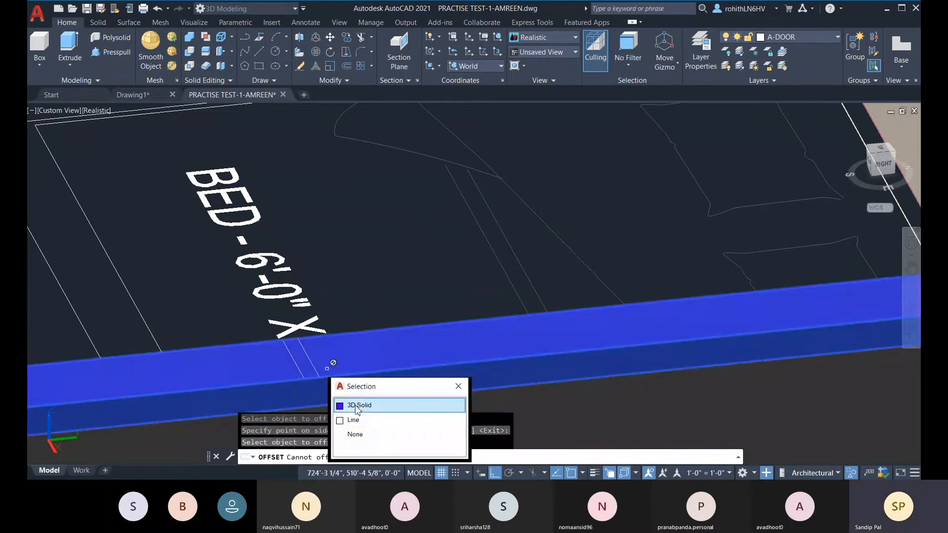
pyautogui.click(354, 419)
pyautogui.click(308, 358)
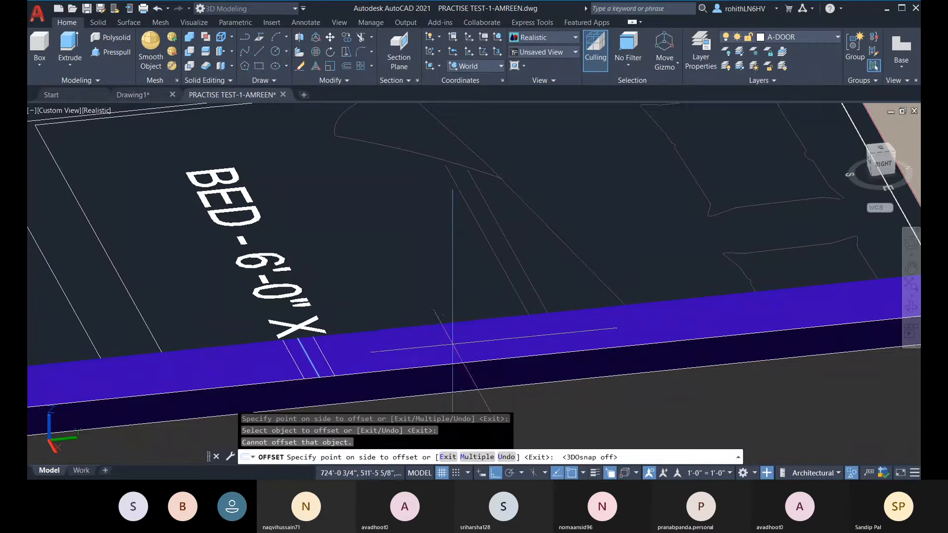
pyautogui.click(459, 341)
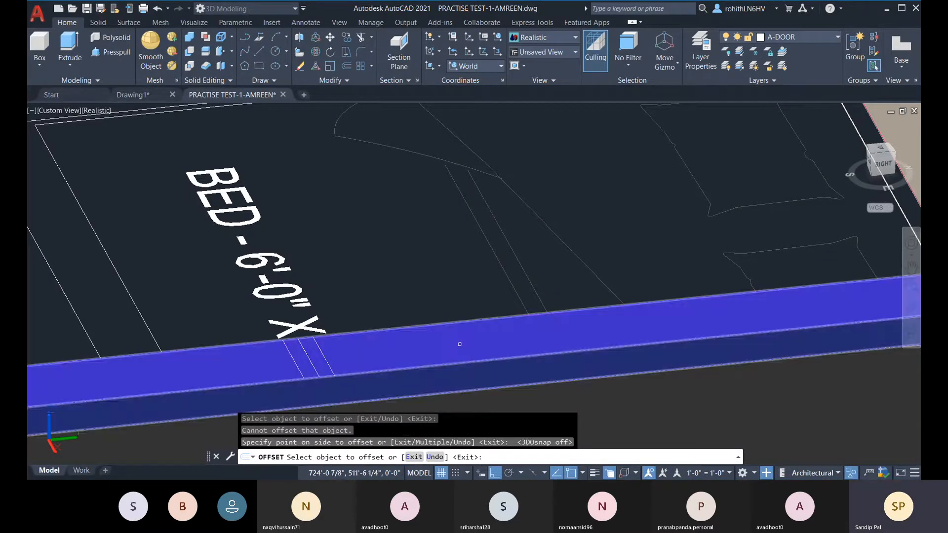
pyautogui.press('Escape')
pyautogui.press('Escape')
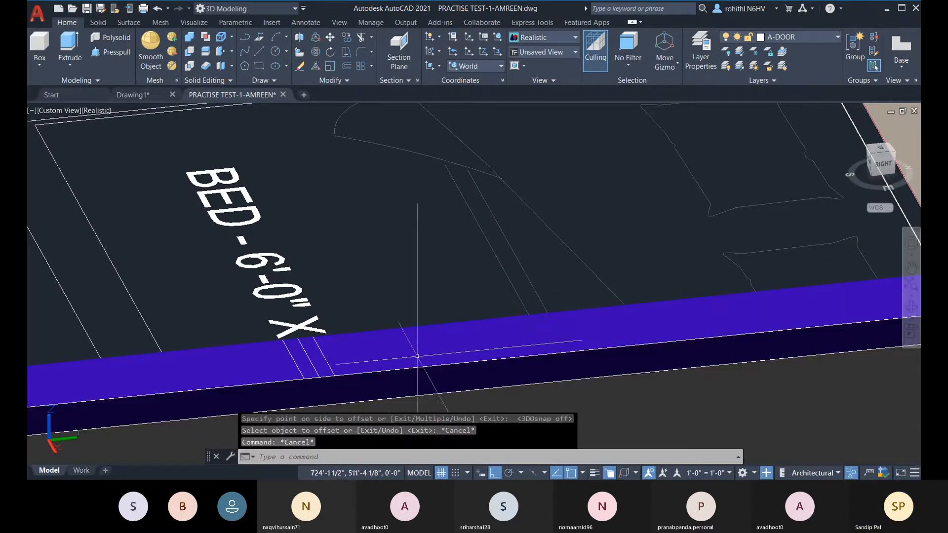
# - Delete the original centre line between the two offset lines on the sill
pyautogui.click(315, 368)
pyautogui.click(372, 424)
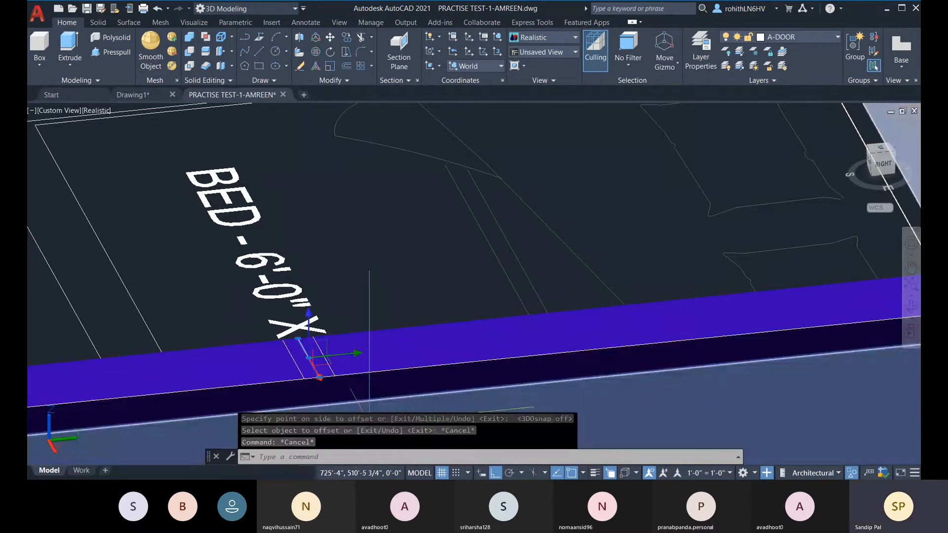
pyautogui.press('Delete')
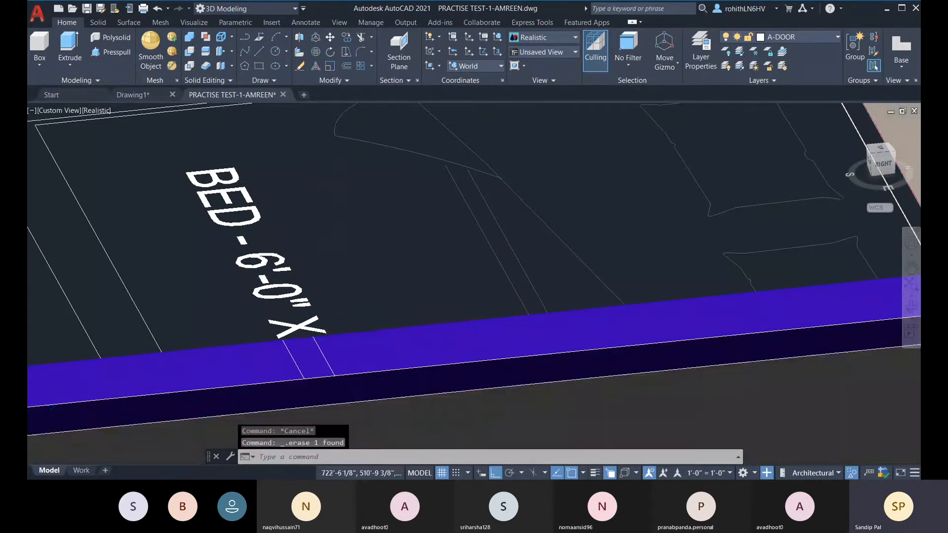
# - Presspull the strip between the two sill lines up to the frame's top member to form a central mullion
pyautogui.scroll(-5, 338, 274)
pyautogui.moveTo(339, 274); pyautogui.dragTo(355, 257, button='middle')
pyautogui.moveTo(354, 192); pyautogui.dragTo(356, 269, button='middle')
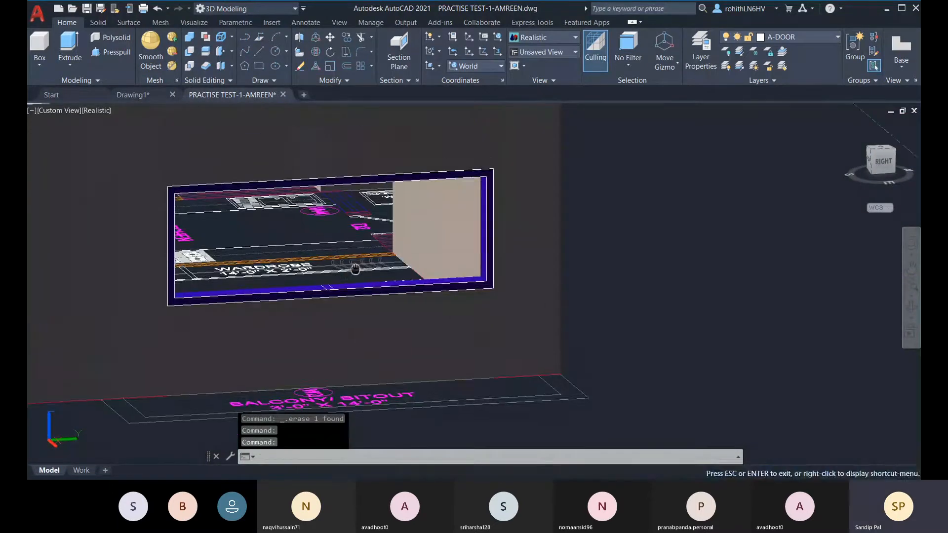
pyautogui.scroll(3, 331, 289)
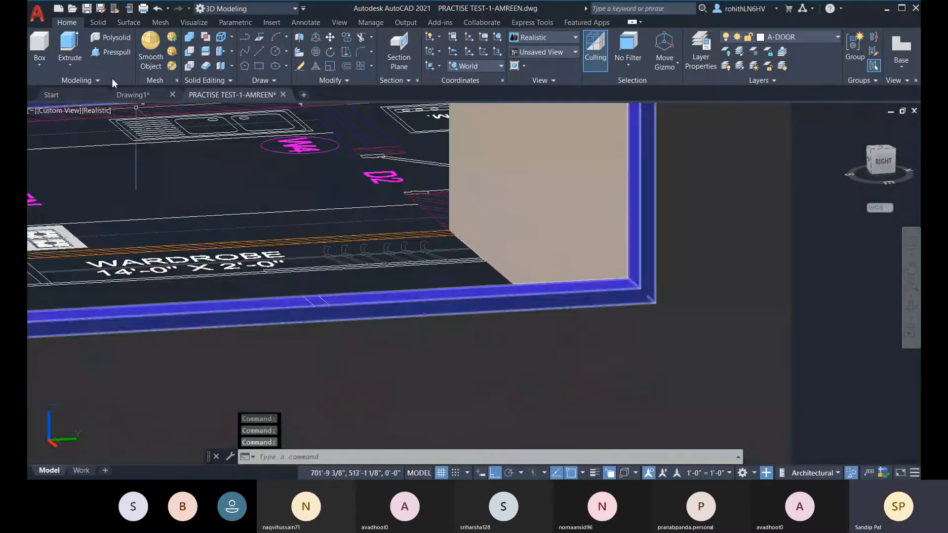
pyautogui.click(111, 51)
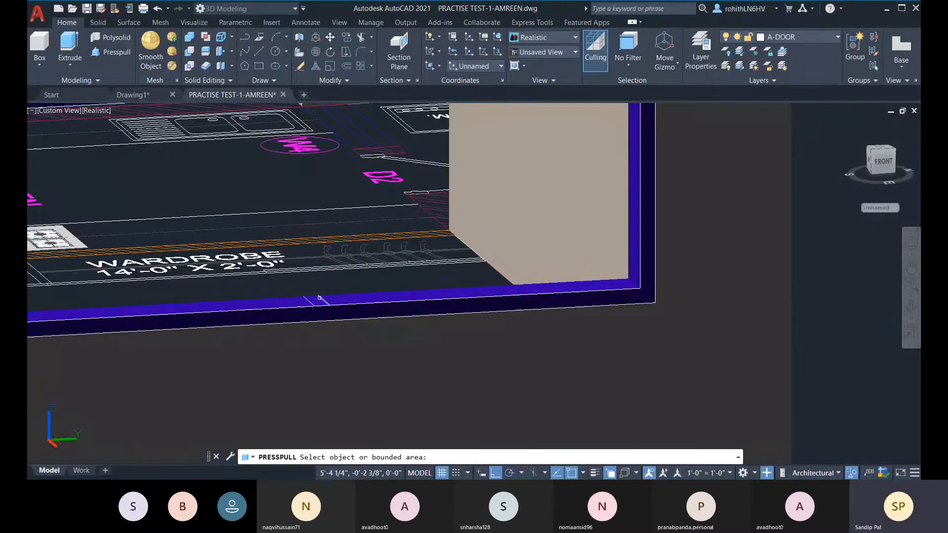
pyautogui.click(318, 301)
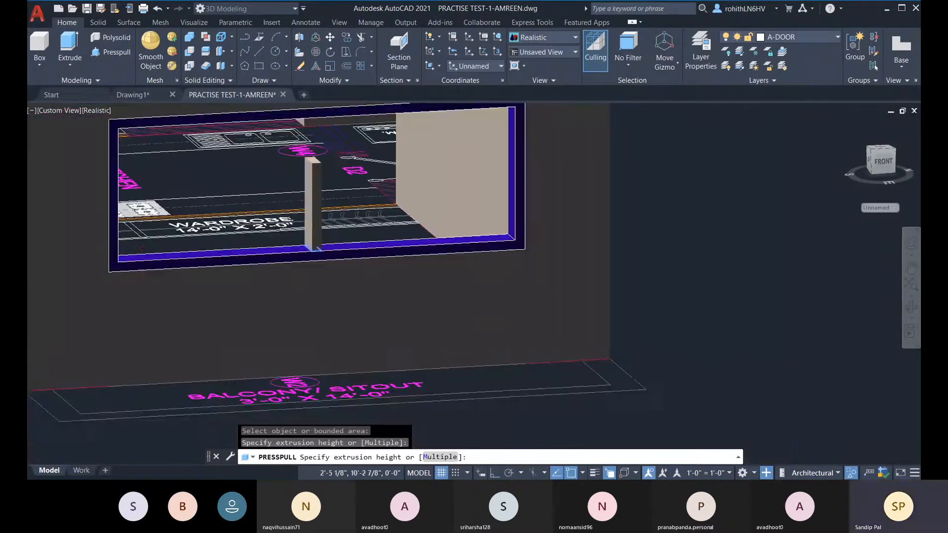
pyautogui.scroll(-2, 313, 163)
pyautogui.moveTo(317, 124); pyautogui.dragTo(321, 170, button='middle')
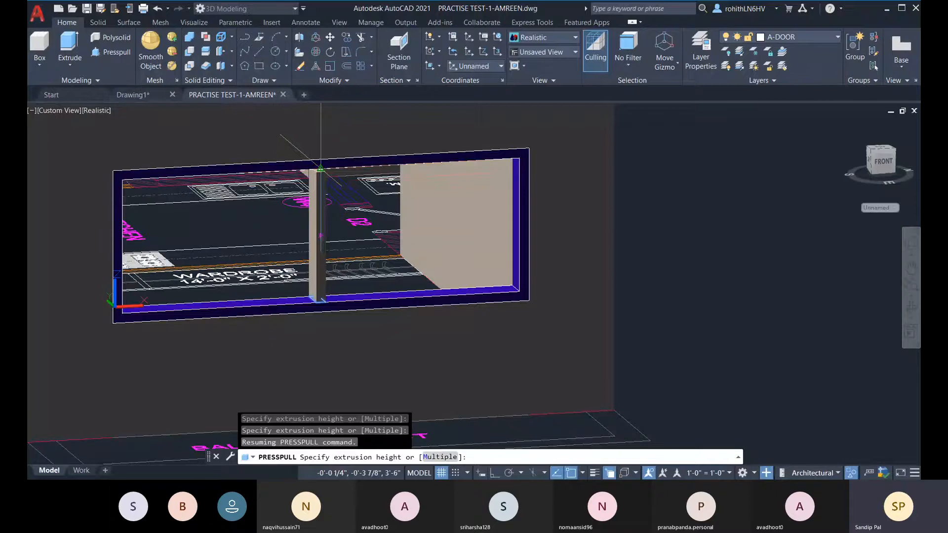
pyautogui.click(321, 168)
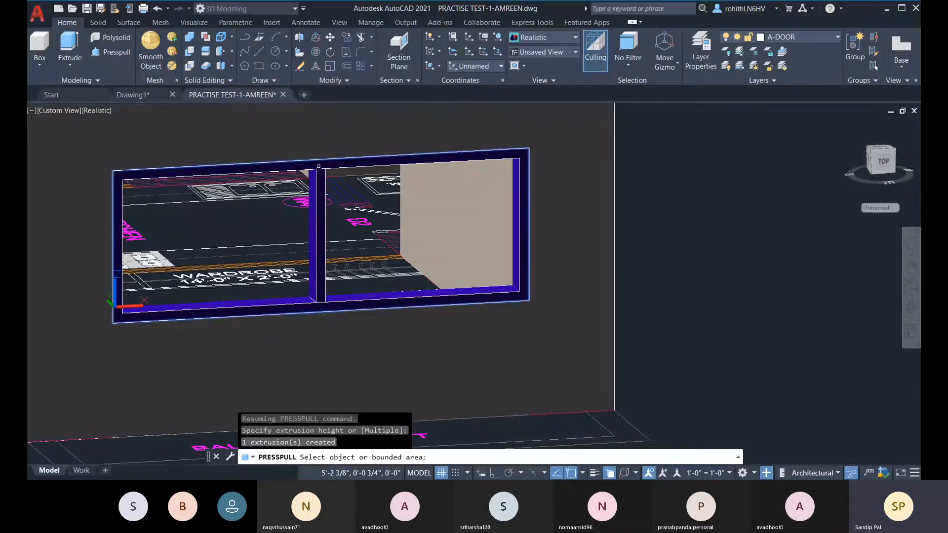
pyautogui.press('Escape')
# - Examine the window frame and its central mullion from outside and inside the wall
pyautogui.keyDown('shift'); pyautogui.moveTo(386, 296); pyautogui.dragTo(444, 337, button='middle'); pyautogui.keyUp('shift')
pyautogui.moveTo(454, 381); pyautogui.dragTo(424, 361, button='middle')
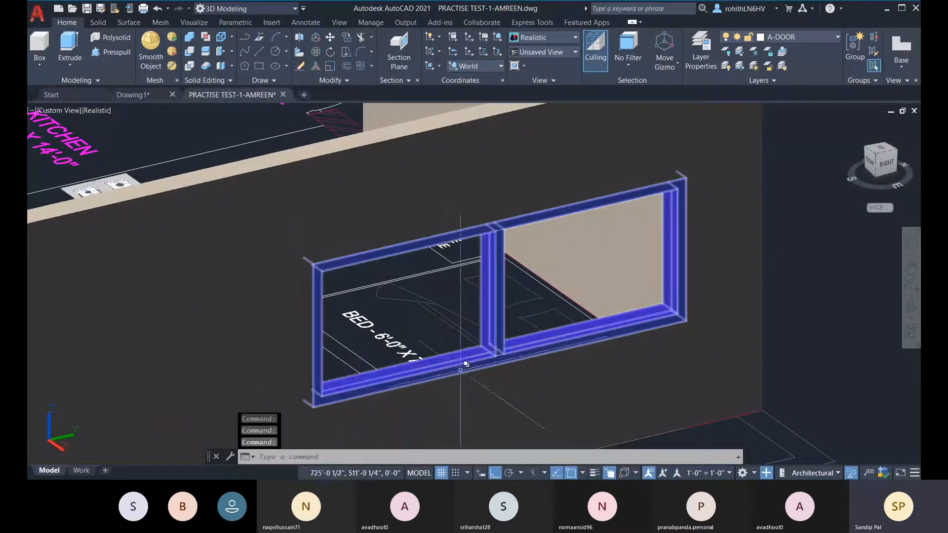
pyautogui.scroll(3, 478, 348)
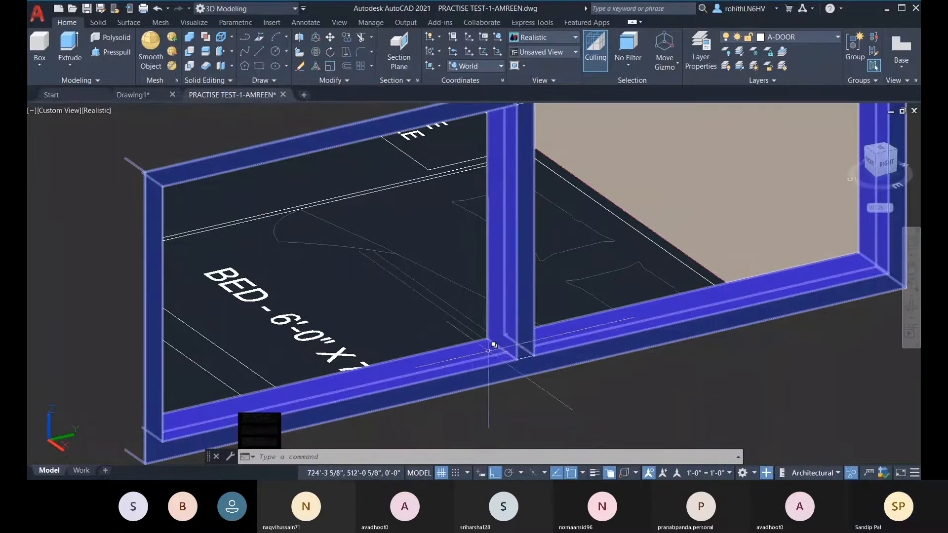
pyautogui.scroll(-3, 614, 328)
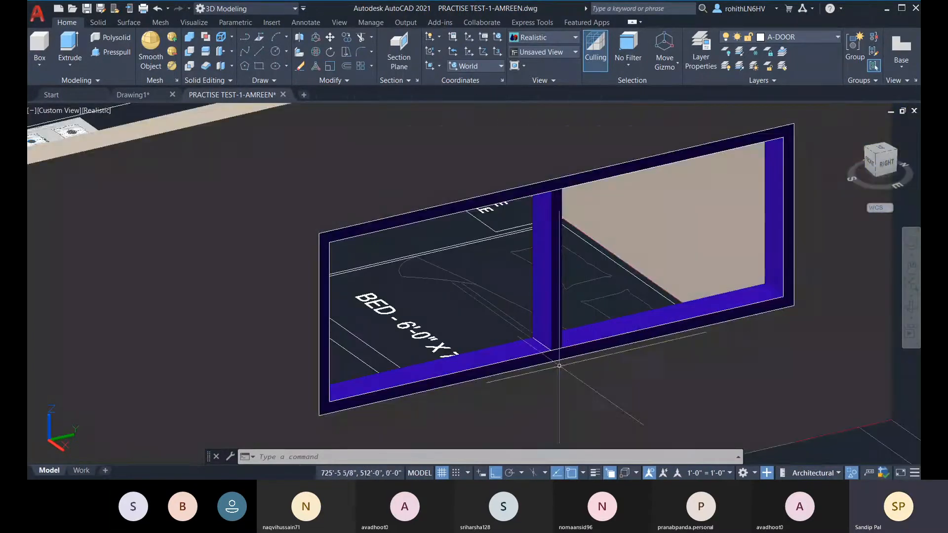
pyautogui.keyDown('shift'); pyautogui.moveTo(558, 366); pyautogui.dragTo(236, 332, button='middle'); pyautogui.keyUp('shift')
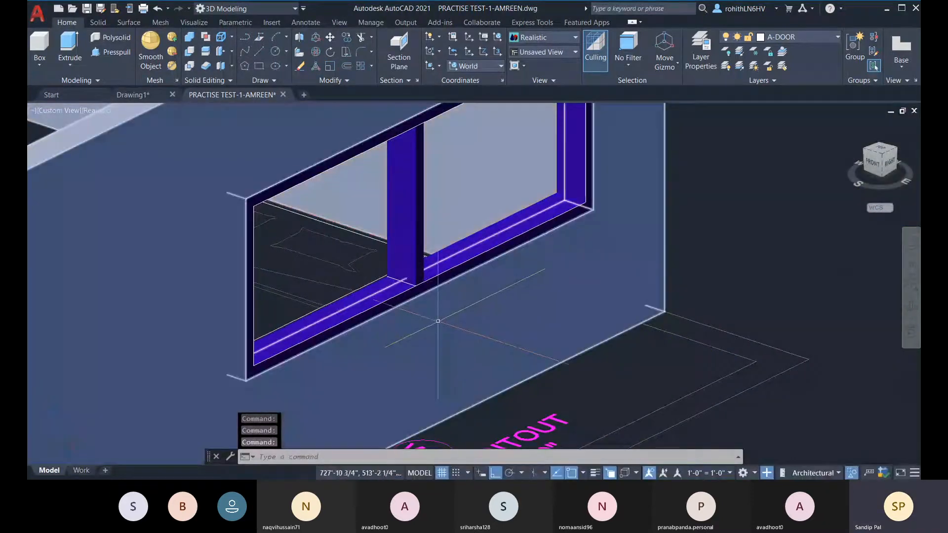
pyautogui.keyDown('shift'); pyautogui.moveTo(438, 321); pyautogui.dragTo(246, 429, button='middle'); pyautogui.keyUp('shift')
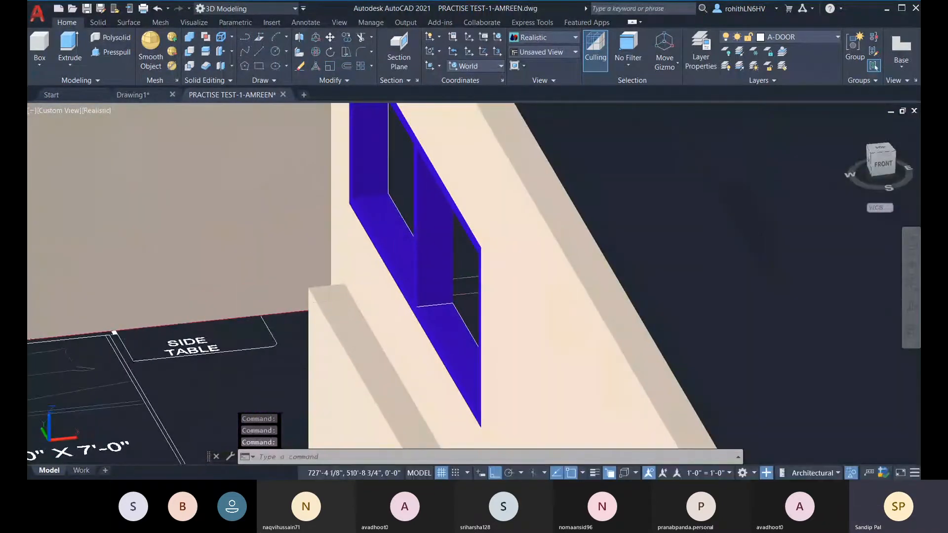
pyautogui.scroll(3, 415, 288)
pyautogui.moveTo(424, 282); pyautogui.dragTo(380, 352, button='middle')
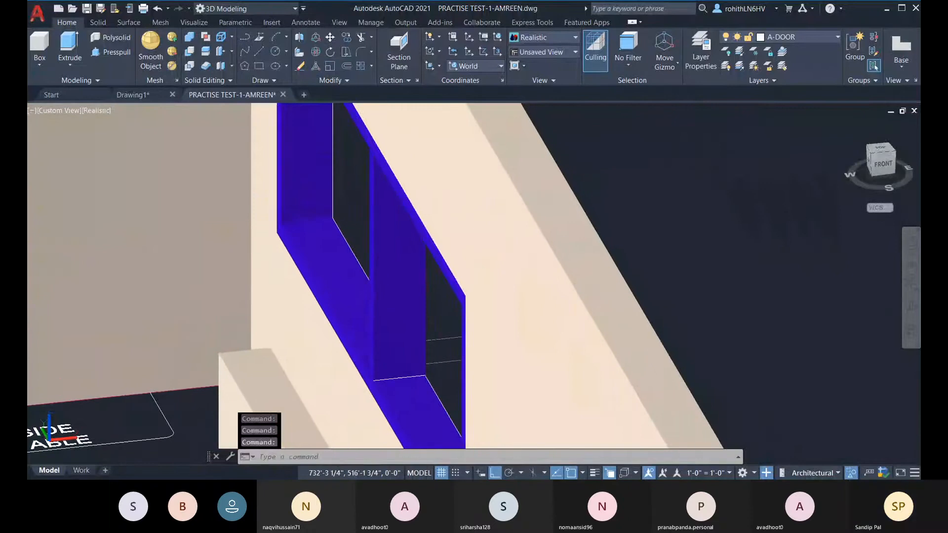
# - Try to presspull the room-side face of the window frame and mullion by 4"
pyautogui.scroll(-4, 329, 330)
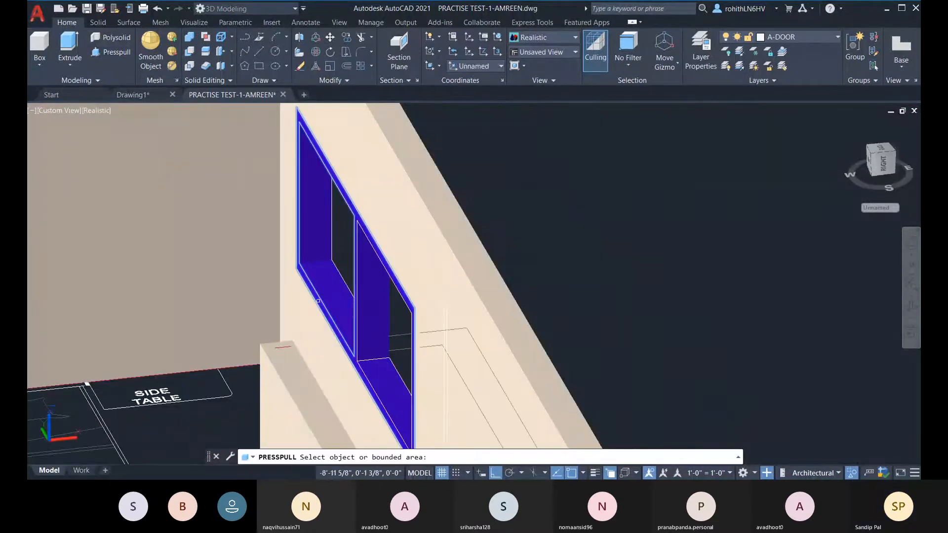
pyautogui.click(318, 301)
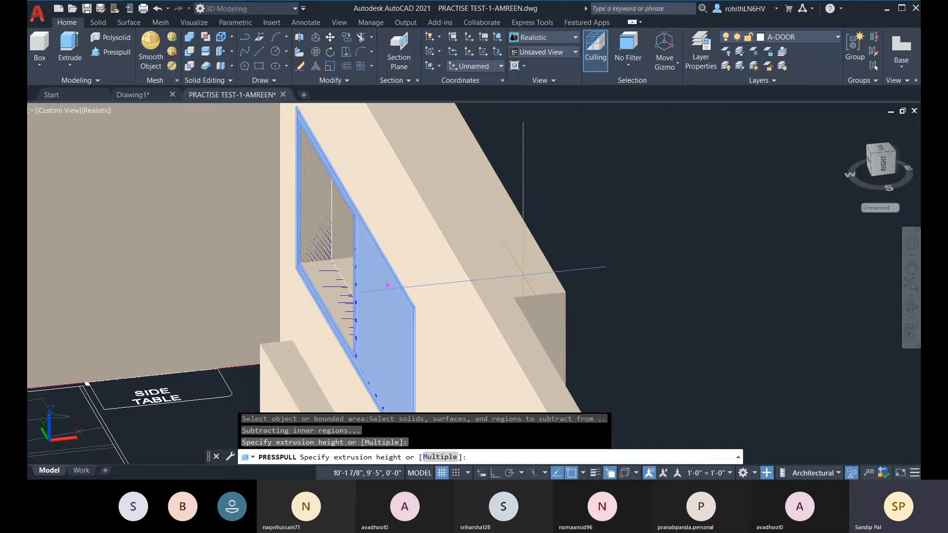
pyautogui.write('4')
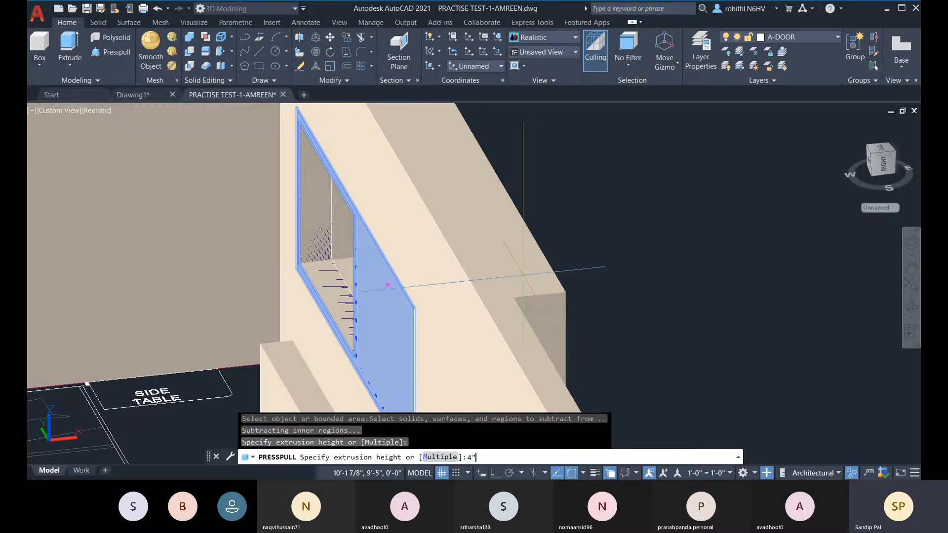
pyautogui.press('Return')
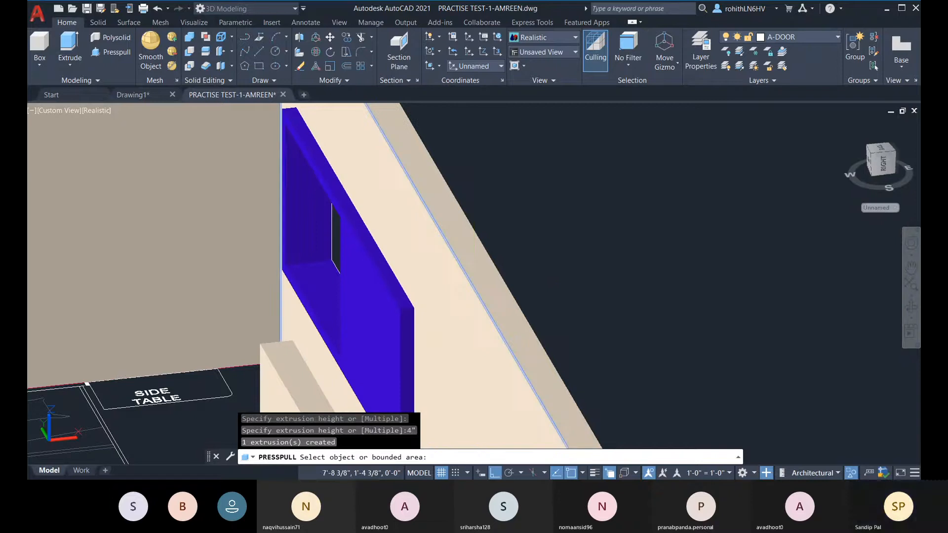
# - Undo the last presspull on the window frame
pyautogui.hotkey('ctrl', 'z')
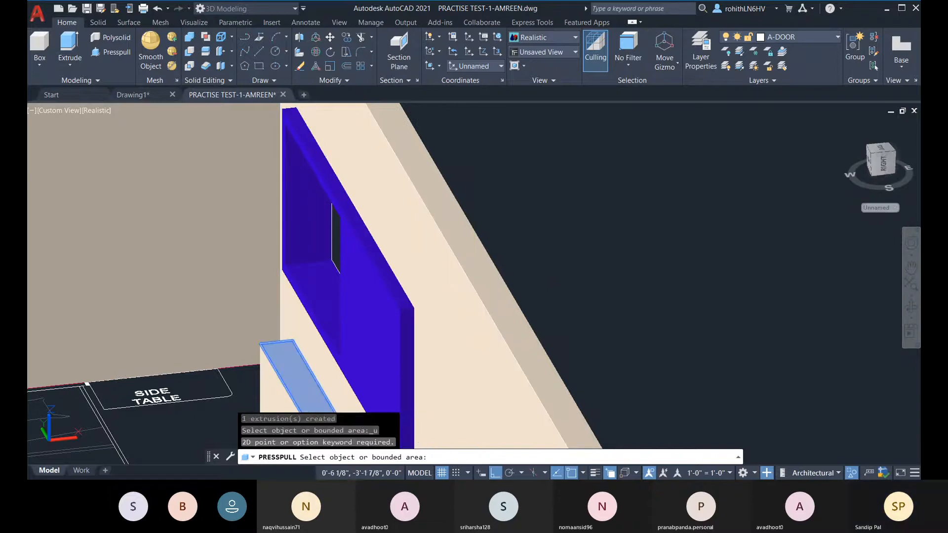
pyautogui.hotkey('ctrl', 'z')
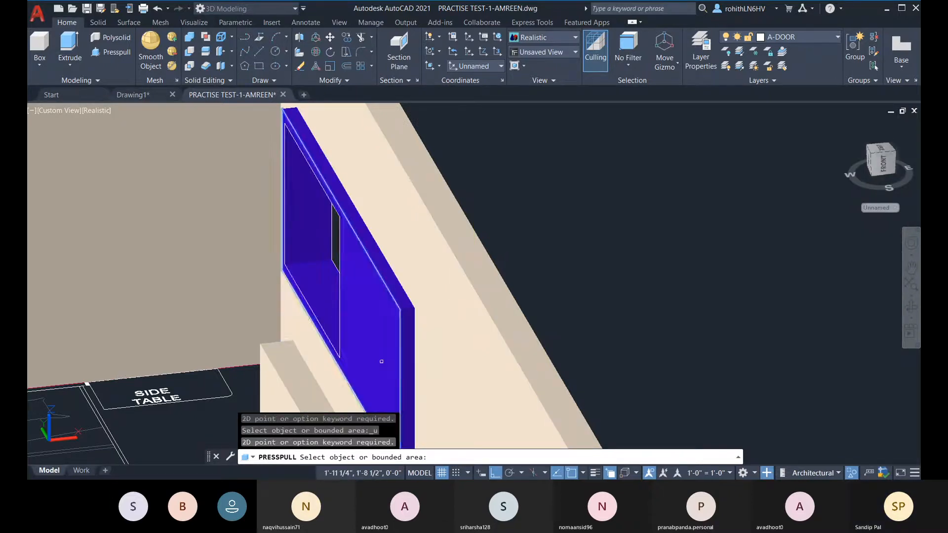
pyautogui.press('Escape')
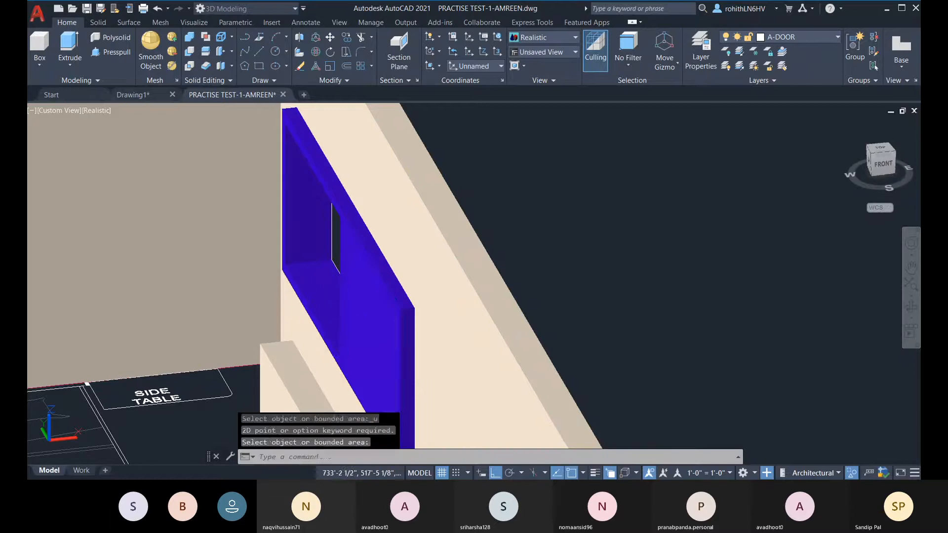
pyautogui.hotkey('ctrl', 'z')
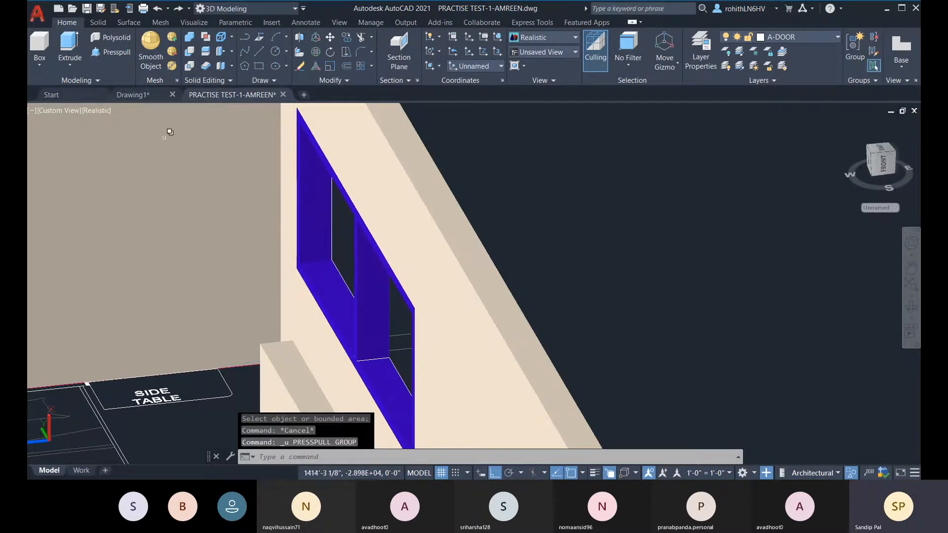
pyautogui.click(170, 132)
# - Presspull the room-side face of the window frame and mullion by -4" to recess it within the wall opening
pyautogui.click(111, 52)
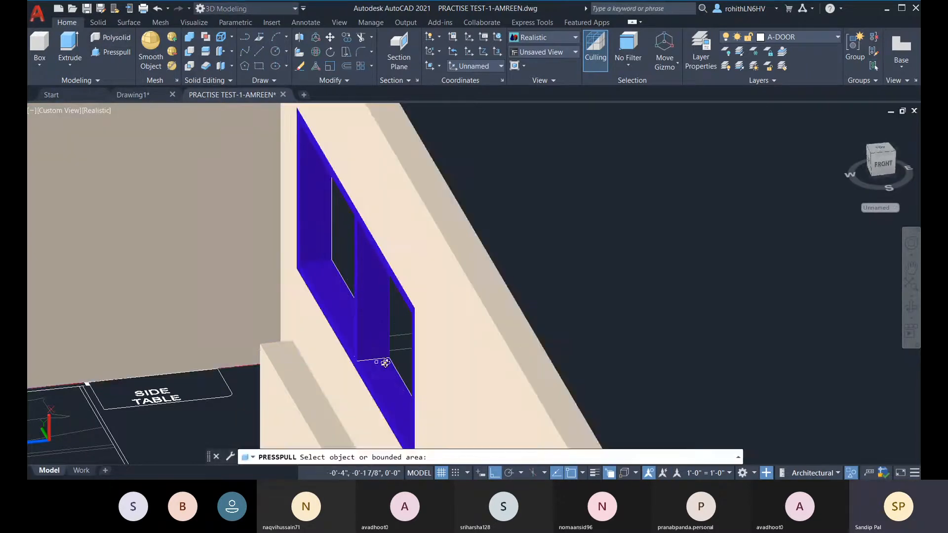
pyautogui.keyDown('shift'); pyautogui.moveTo(383, 364); pyautogui.dragTo(457, 340, button='middle'); pyautogui.keyUp('shift')
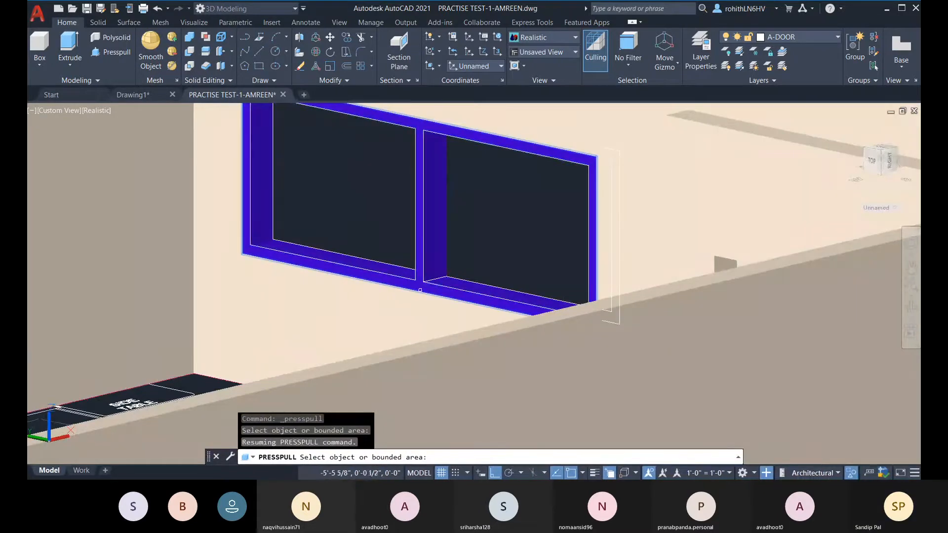
pyautogui.click(419, 289)
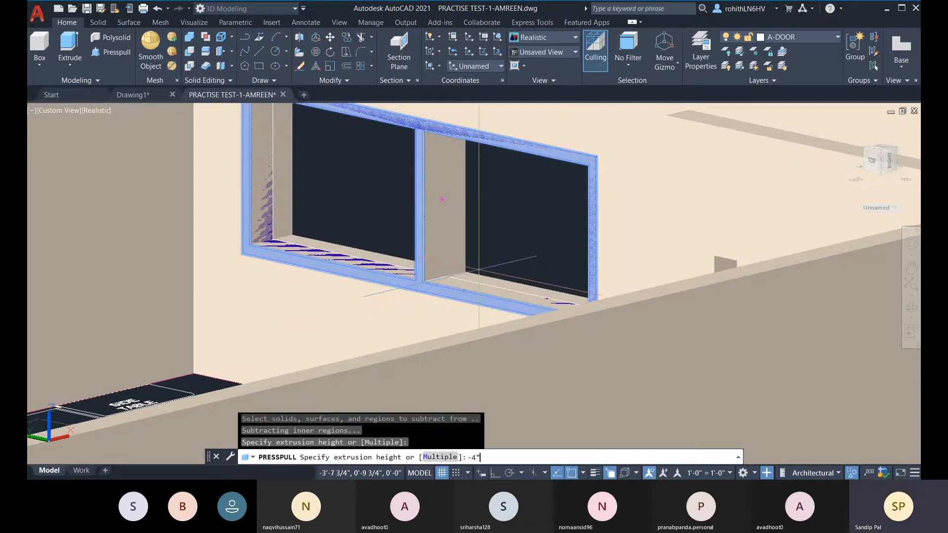
pyautogui.press('Return')
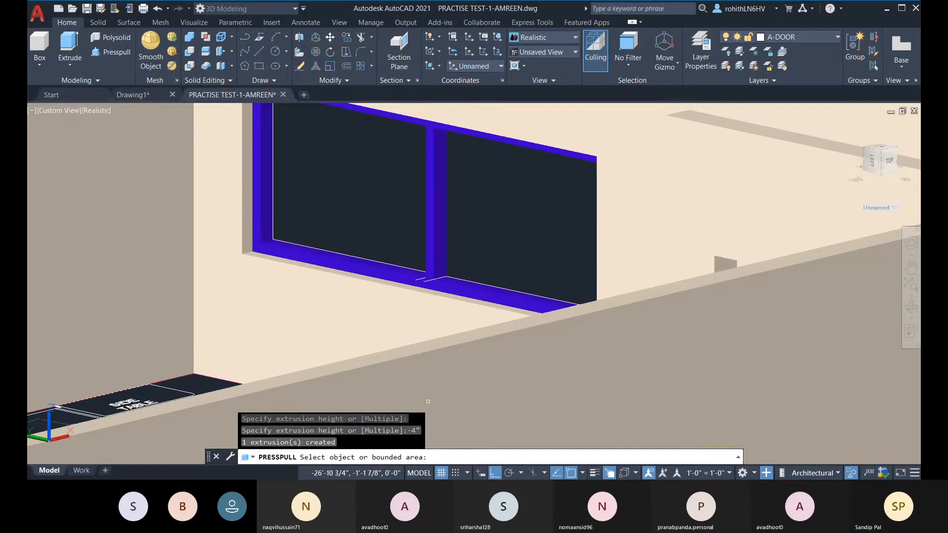
pyautogui.press('Return')
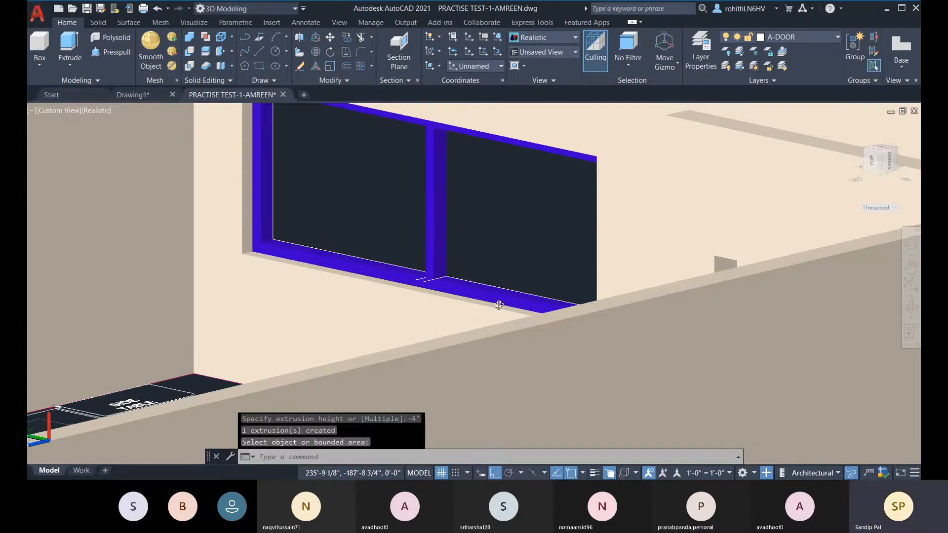
# - Draw a line about 5'-11 1/2" long on the frame's bottom member, from the inner corner to the central mullion
pyautogui.keyDown('shift'); pyautogui.moveTo(501, 303); pyautogui.dragTo(427, 328, button='middle'); pyautogui.keyUp('shift')
pyautogui.scroll(3, 427, 328)
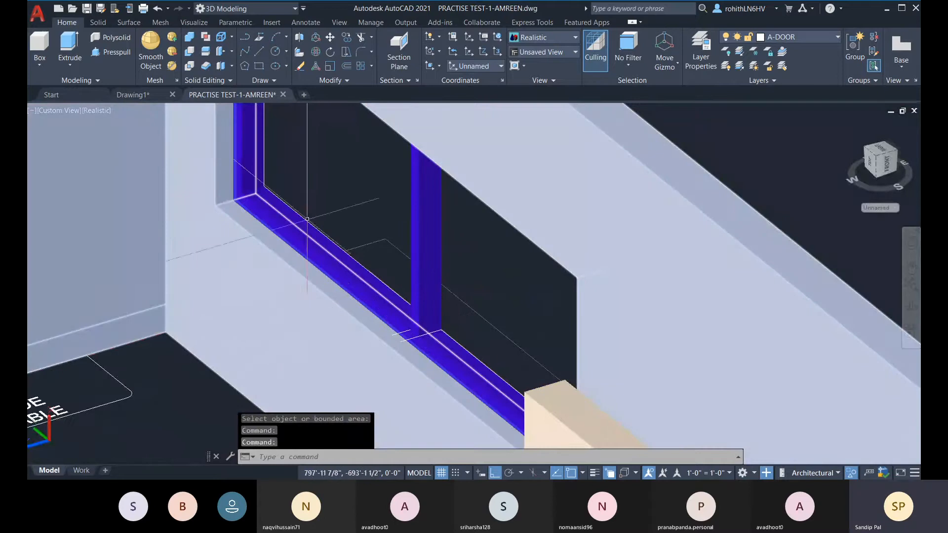
pyautogui.scroll(2, 238, 210)
pyautogui.moveTo(267, 197)
pyautogui.keyDown('shift'); pyautogui.mouseDown(button='middle')
pyautogui.moveTo(324, 200)
pyautogui.moveTo(281, 238)
pyautogui.moveTo(249, 306)
pyautogui.moveTo(258, 349)
pyautogui.mouseUp(button='middle'); pyautogui.keyUp('shift')
pyautogui.scroll(-2, 250, 290)
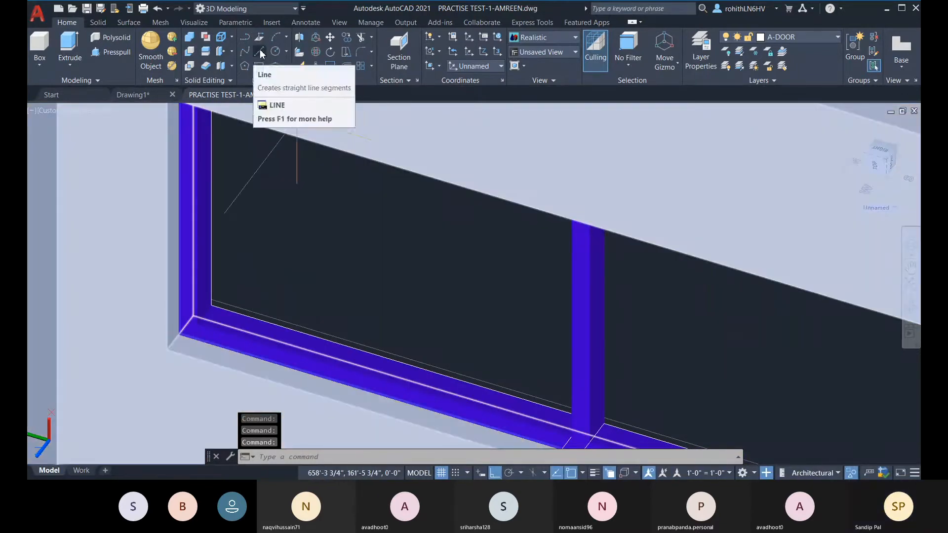
pyautogui.click(259, 51)
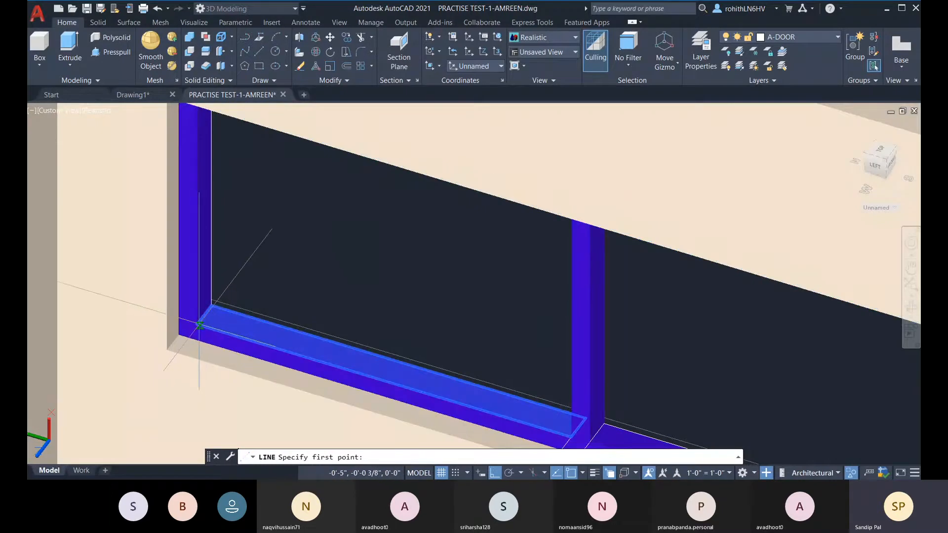
pyautogui.click(197, 325)
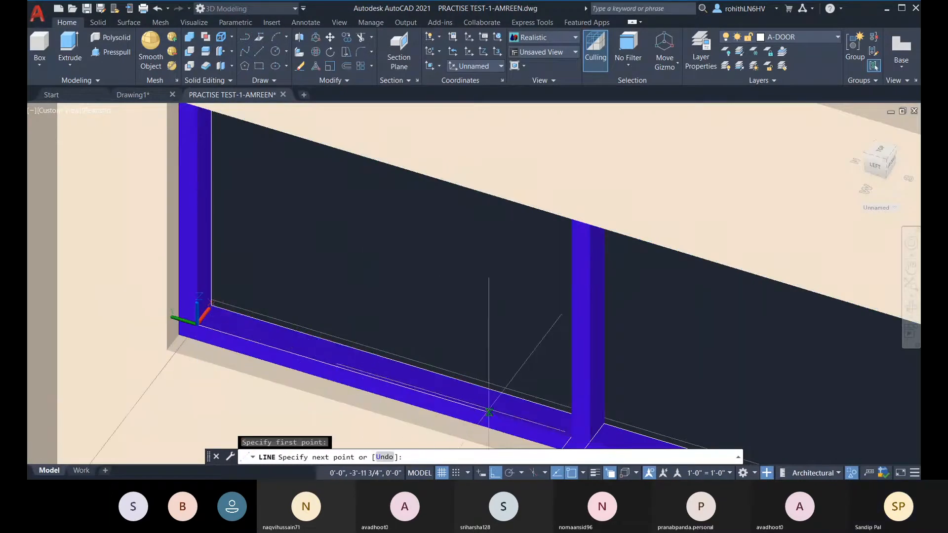
pyautogui.moveTo(491, 402); pyautogui.dragTo(536, 330, button='middle')
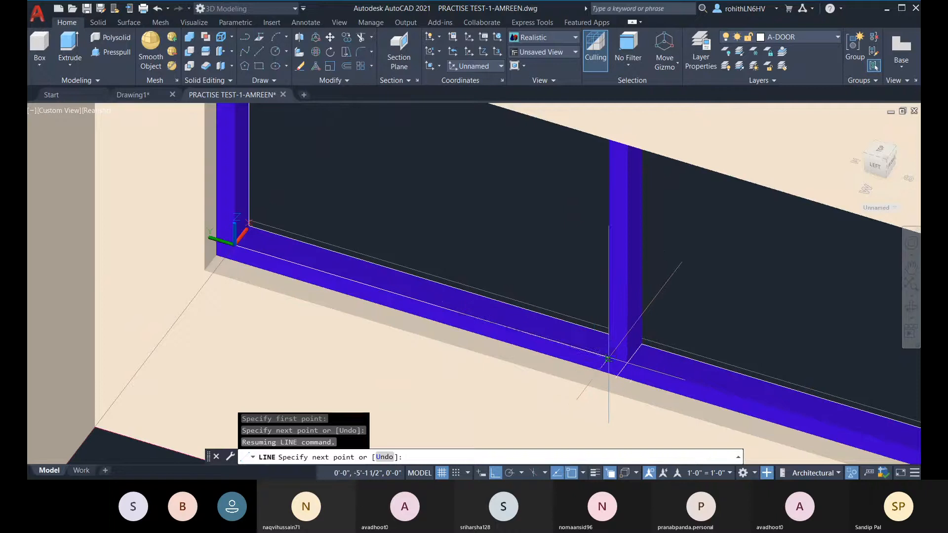
pyautogui.click(611, 352)
pyautogui.press('Escape')
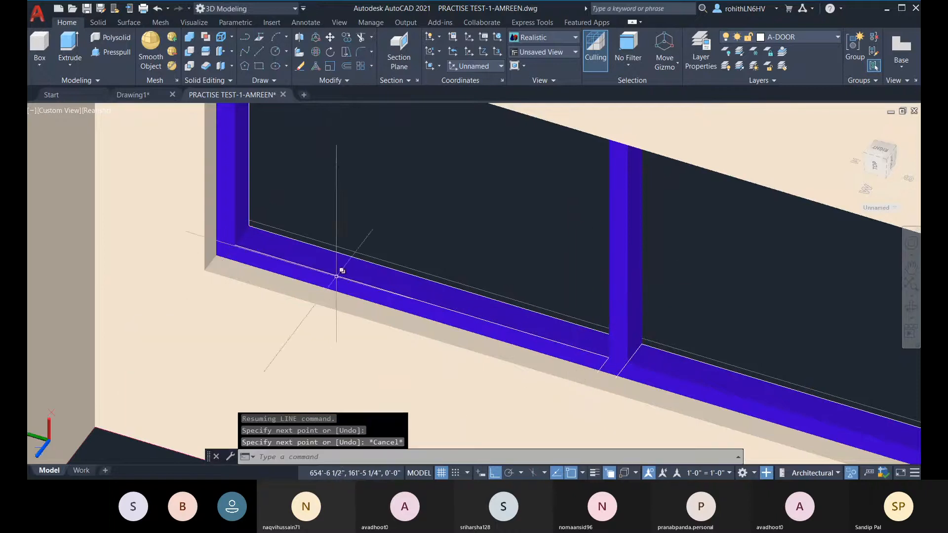
# - Try to offset the line on the frame's bottom member by 1"
pyautogui.scroll(2, 260, 243)
pyautogui.moveTo(259, 243); pyautogui.dragTo(243, 250, button='middle')
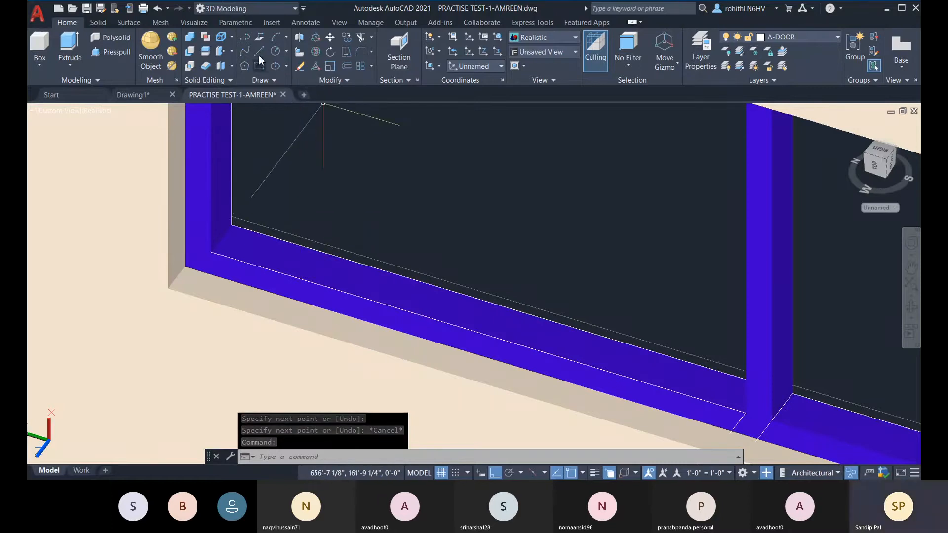
pyautogui.write('offset')
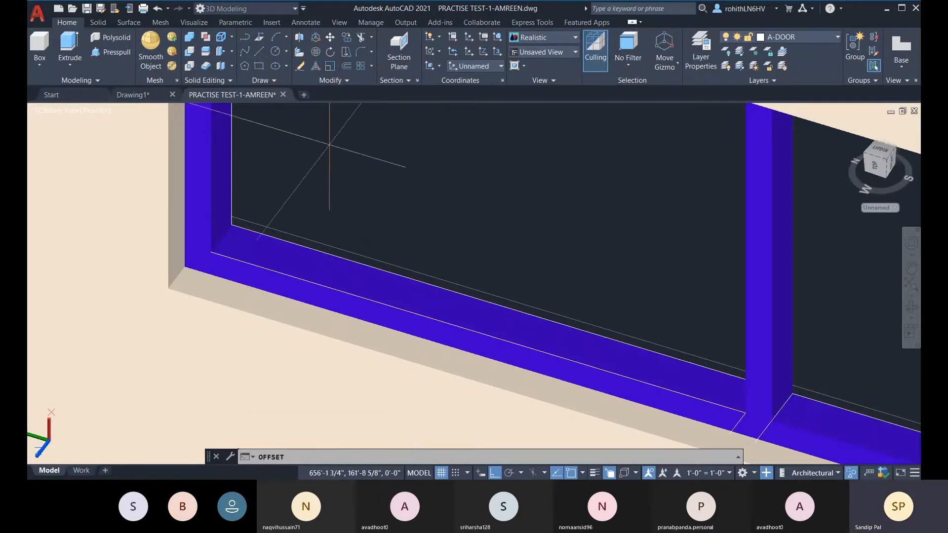
pyautogui.press('Return')
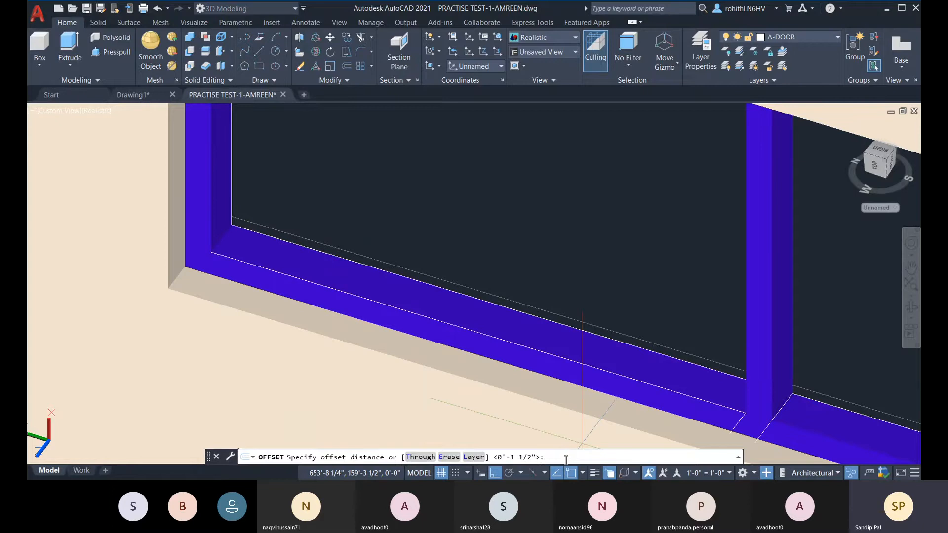
pyautogui.write('1"')
pyautogui.press('Return')
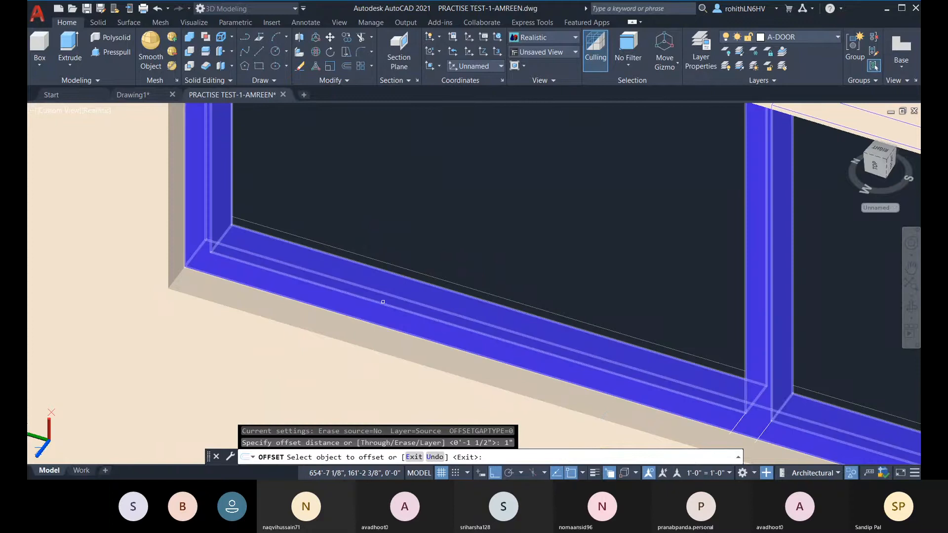
pyautogui.click(385, 300)
pyautogui.click(435, 366)
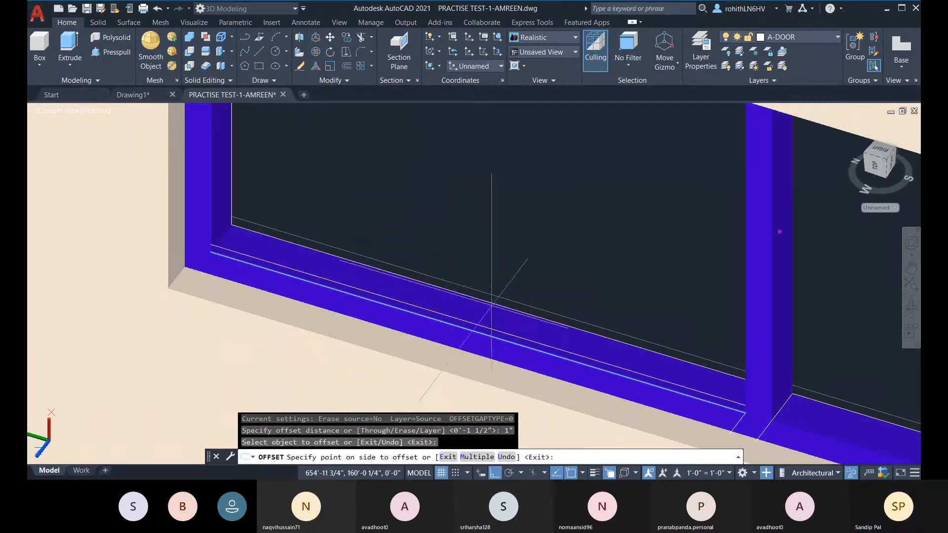
pyautogui.keyDown('shift'); pyautogui.moveTo(540, 310); pyautogui.dragTo(589, 274, button='middle'); pyautogui.keyUp('shift')
pyautogui.press('Escape')
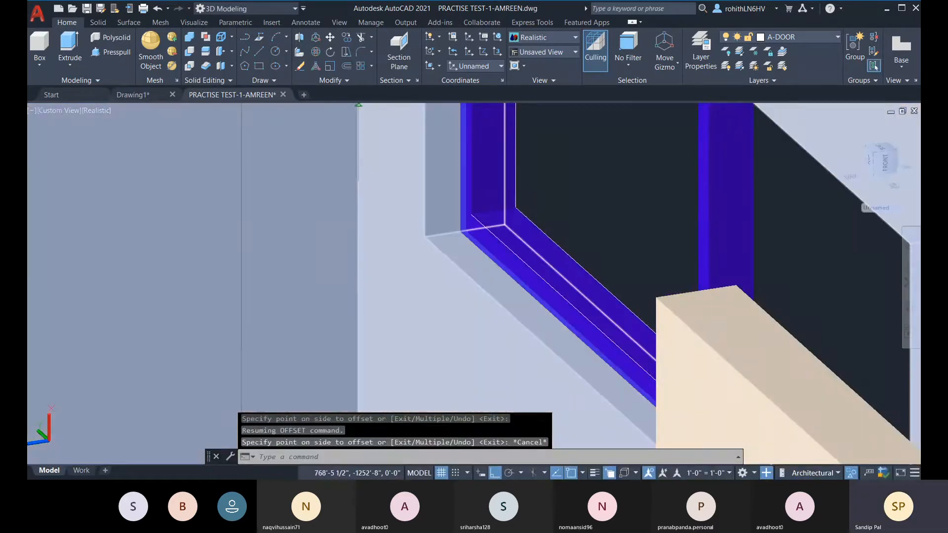
# - Retry the 1" offset of the bottom member's line, picking the line instead of the overlapping solids
pyautogui.click(348, 65)
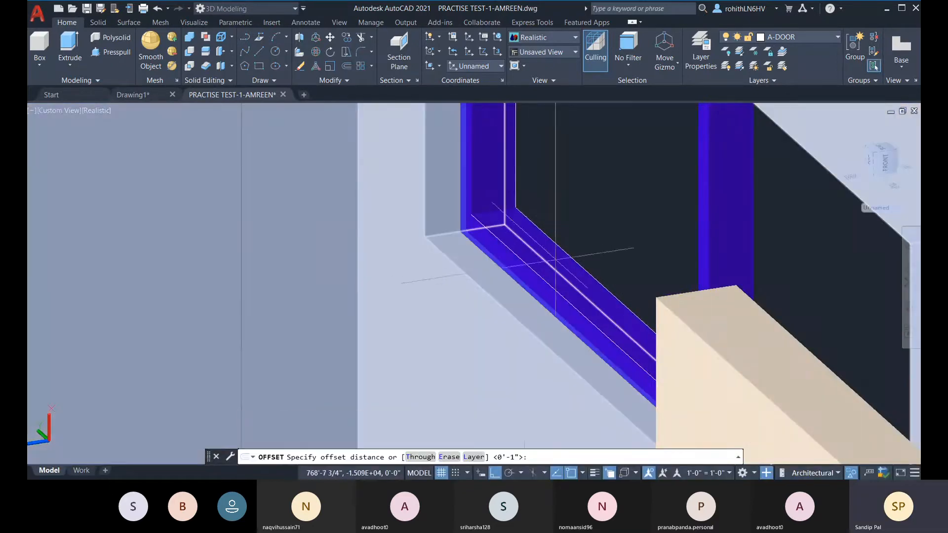
pyautogui.press('Return')
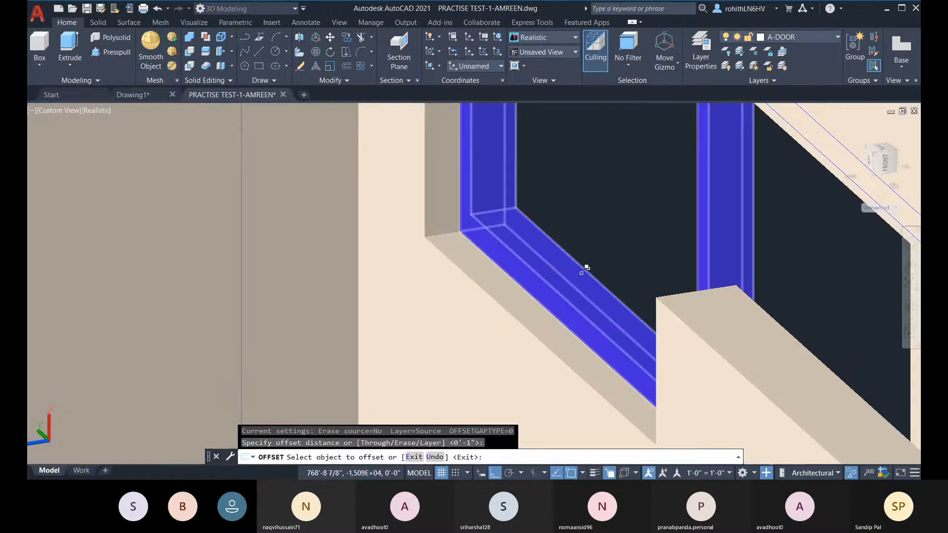
pyautogui.keyDown('shift'); pyautogui.moveTo(582, 273); pyautogui.dragTo(595, 314, button='middle'); pyautogui.keyUp('shift')
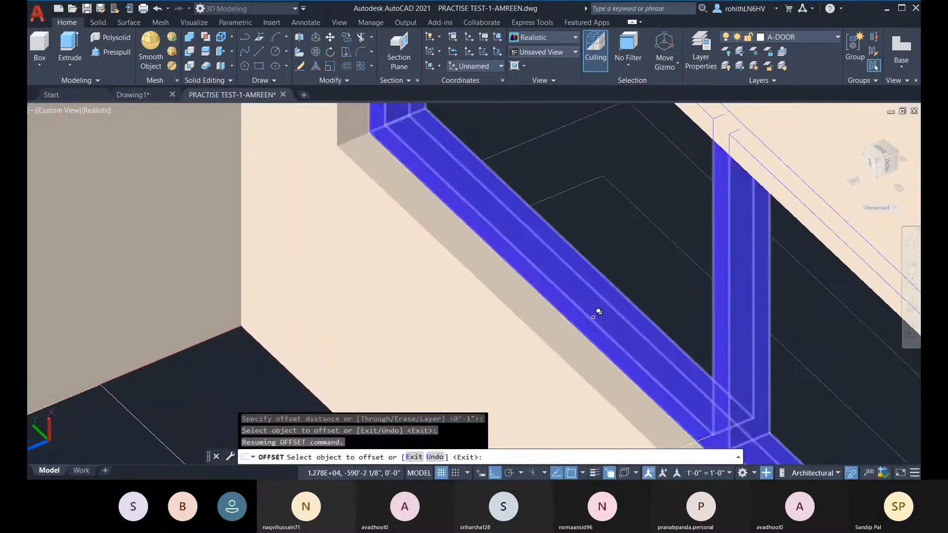
pyautogui.click(593, 318)
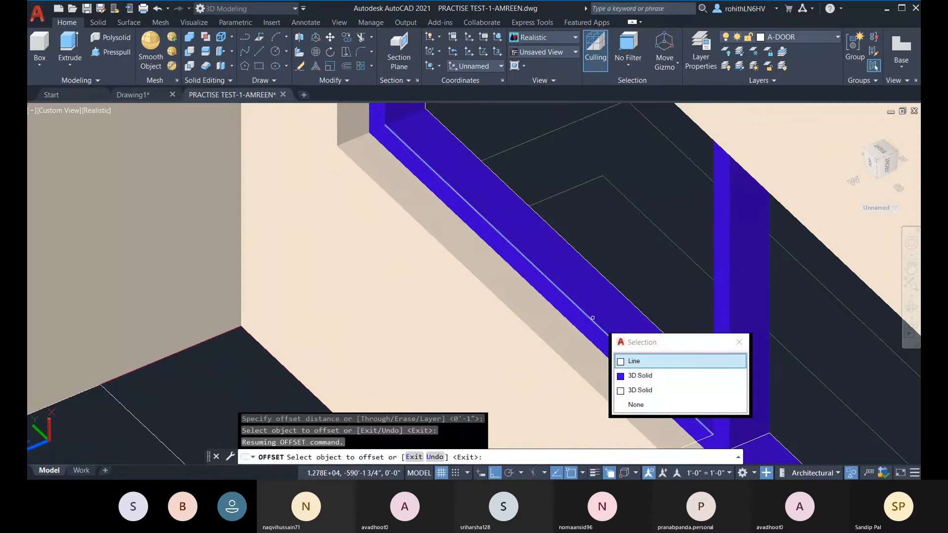
pyautogui.click(634, 363)
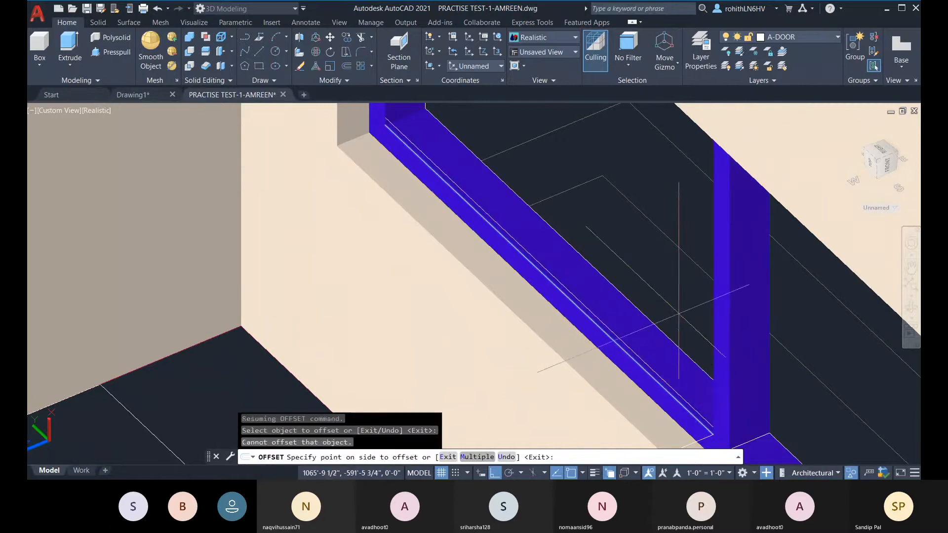
pyautogui.press('Escape')
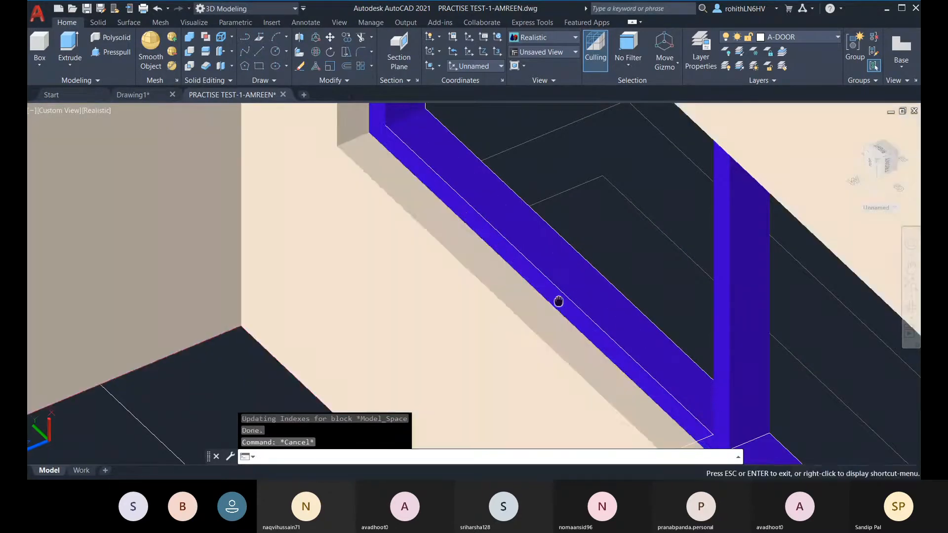
# - Delete the line between the corner and the mullion on the frame's bottom member
pyautogui.moveTo(559, 301); pyautogui.dragTo(507, 346, button='middle')
pyautogui.keyDown('shift'); pyautogui.moveTo(535, 303); pyautogui.dragTo(512, 334, button='middle'); pyautogui.keyUp('shift')
pyautogui.click(547, 285)
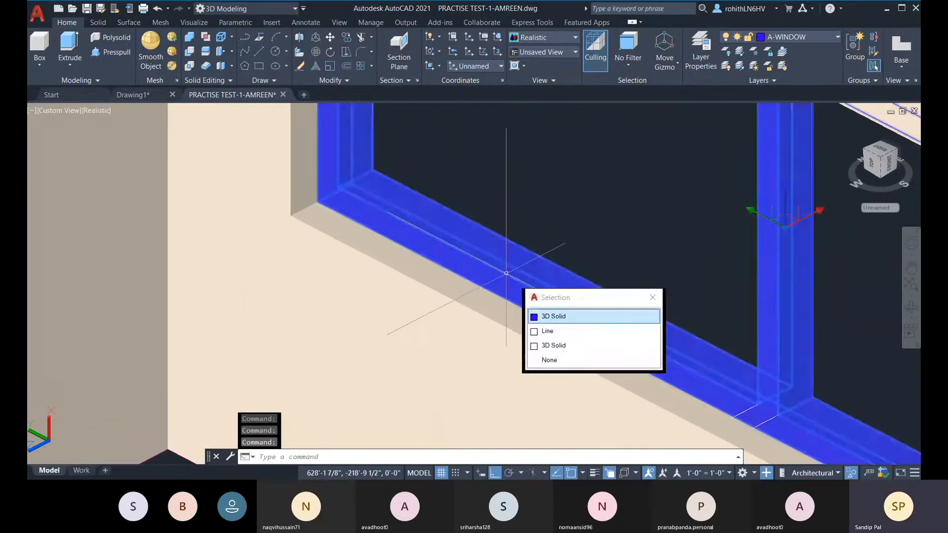
pyautogui.click(552, 331)
pyautogui.press('Escape')
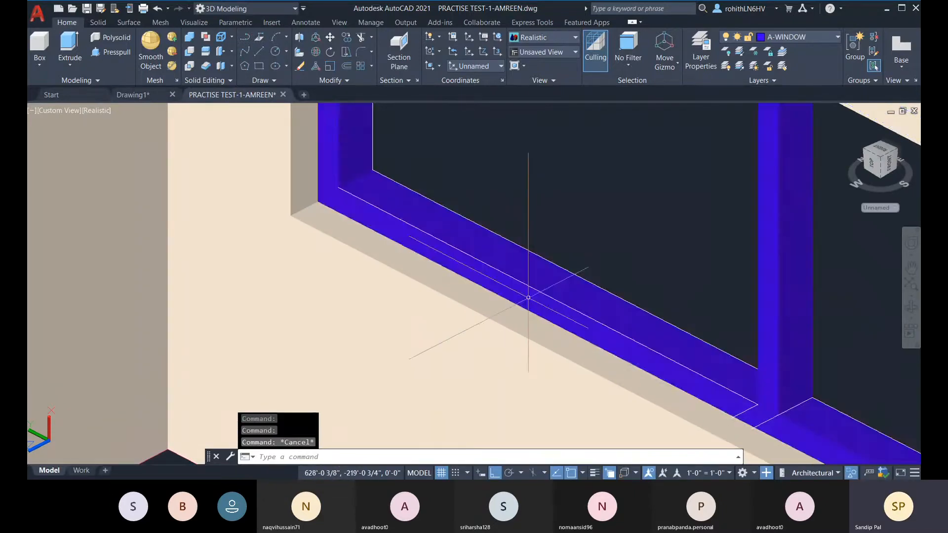
pyautogui.click(529, 287)
pyautogui.click(569, 346)
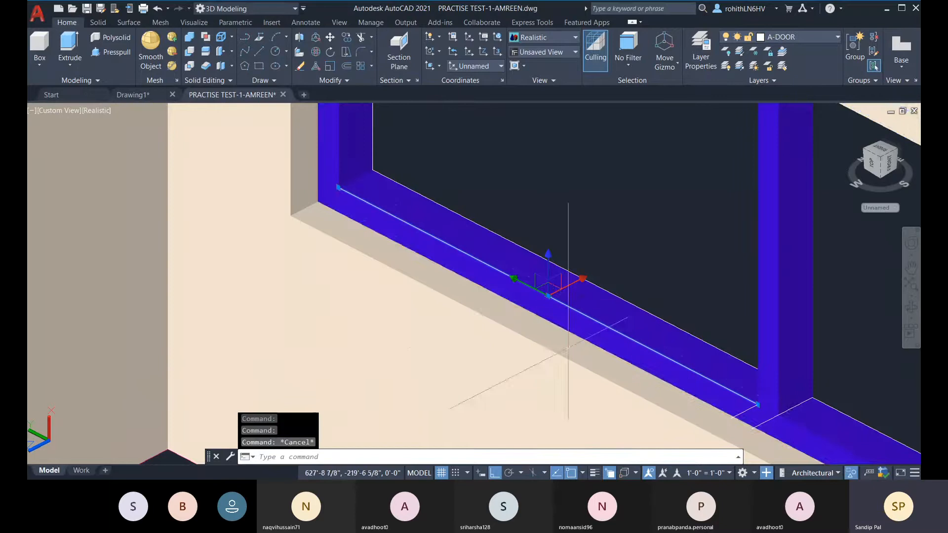
pyautogui.press('Delete')
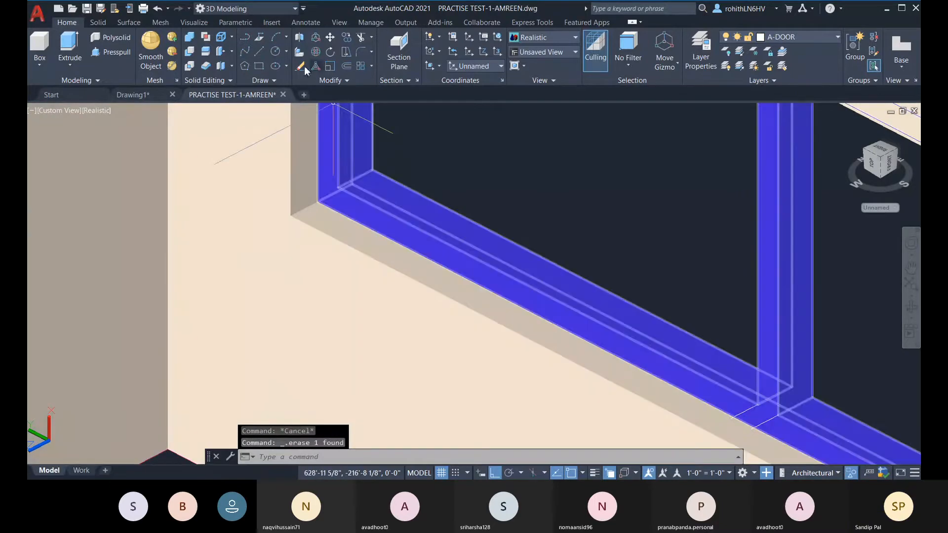
# - Draw a line along the frame's bottom member, from its front inner corner to the central mullion
pyautogui.click(258, 52)
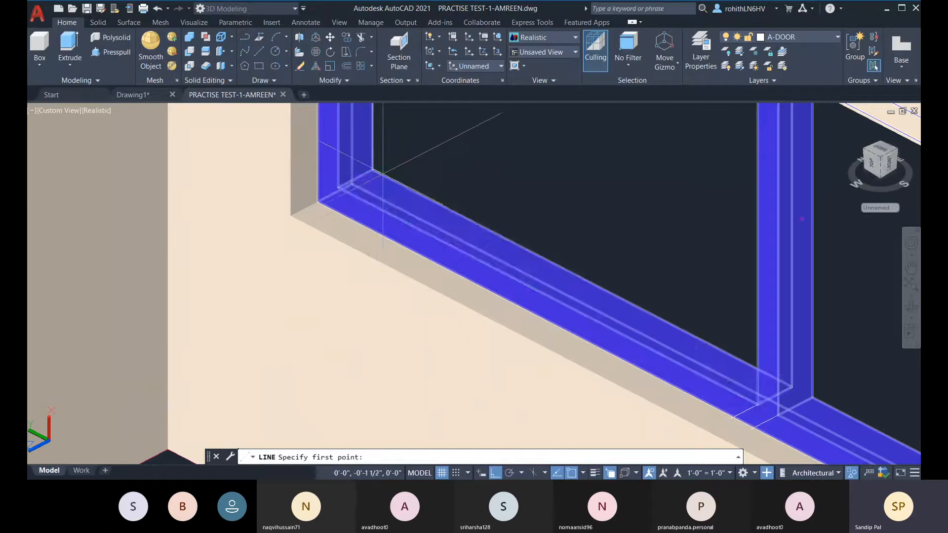
pyautogui.keyDown('shift'); pyautogui.moveTo(351, 190); pyautogui.dragTo(345, 262, button='middle'); pyautogui.keyUp('shift')
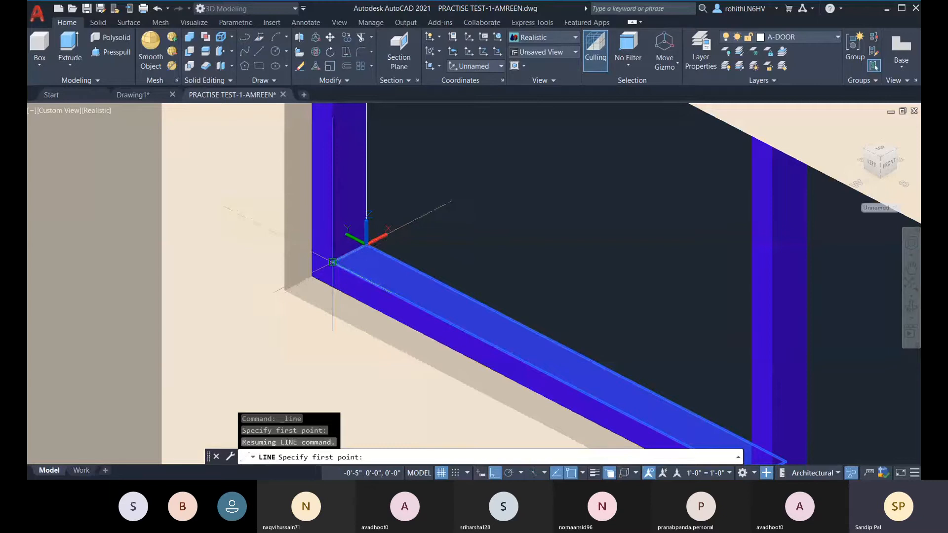
pyautogui.click(332, 262)
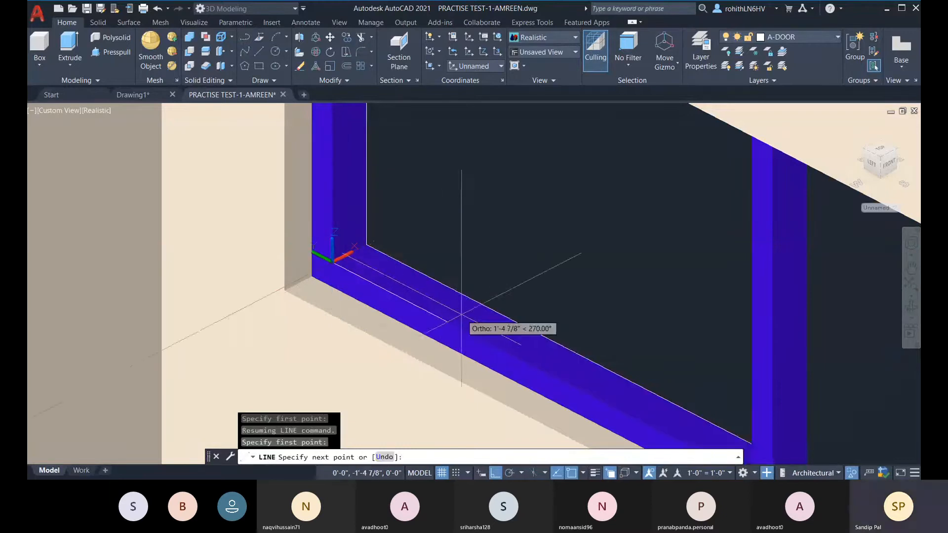
pyautogui.moveTo(469, 328); pyautogui.dragTo(469, 247, button='middle')
pyautogui.moveTo(662, 366); pyautogui.dragTo(523, 283, button='middle')
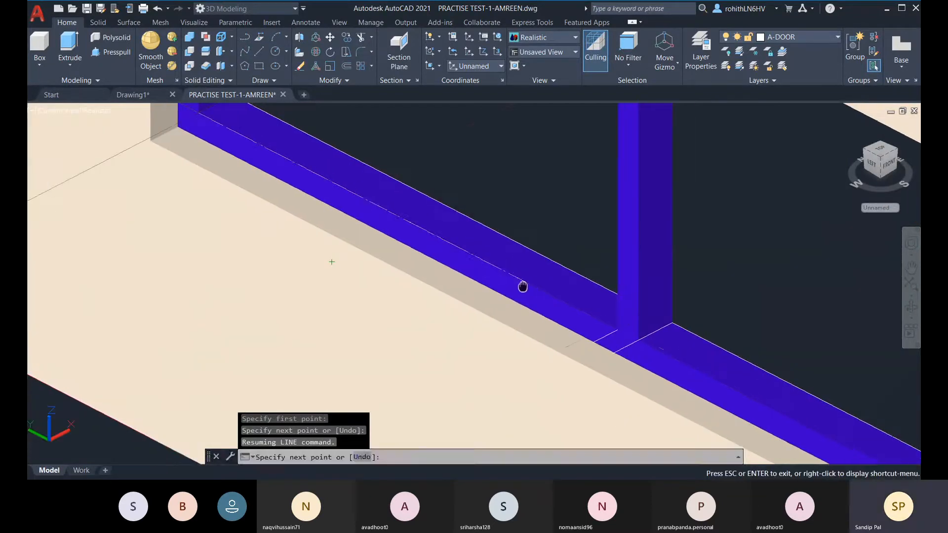
pyautogui.click(617, 330)
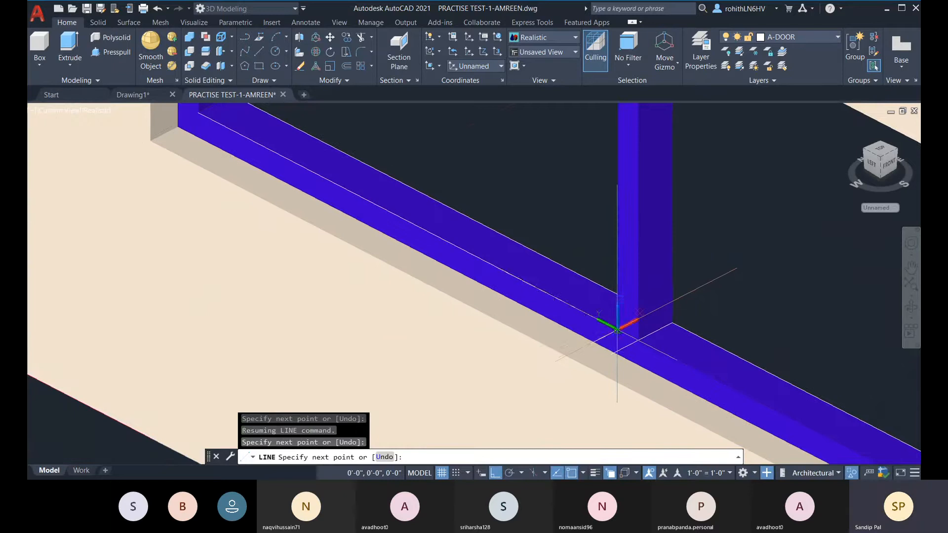
pyautogui.press('Escape')
pyautogui.press('Escape')
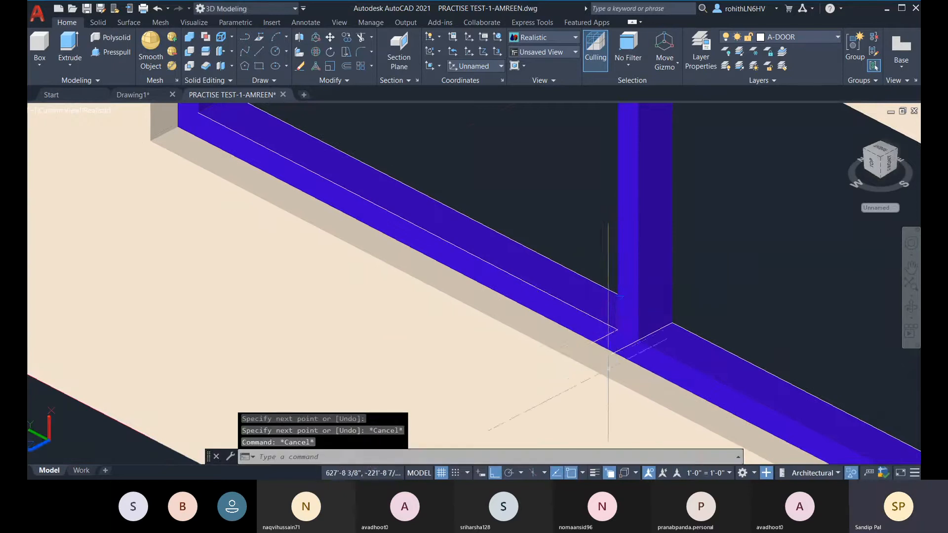
# - Delete the two short stray lines crossing the frame's bottom member at the foot of the central mullion
pyautogui.click(619, 346)
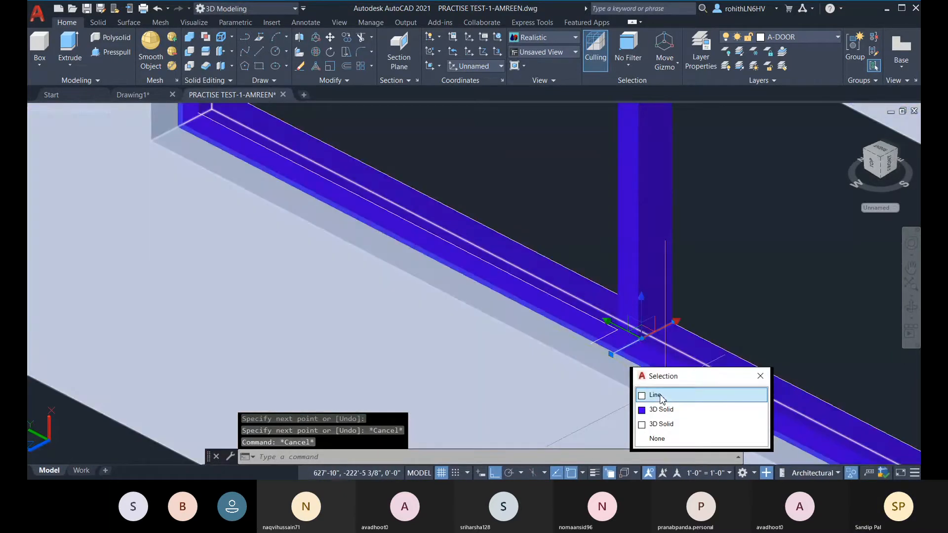
pyautogui.click(661, 390)
pyautogui.press('Delete')
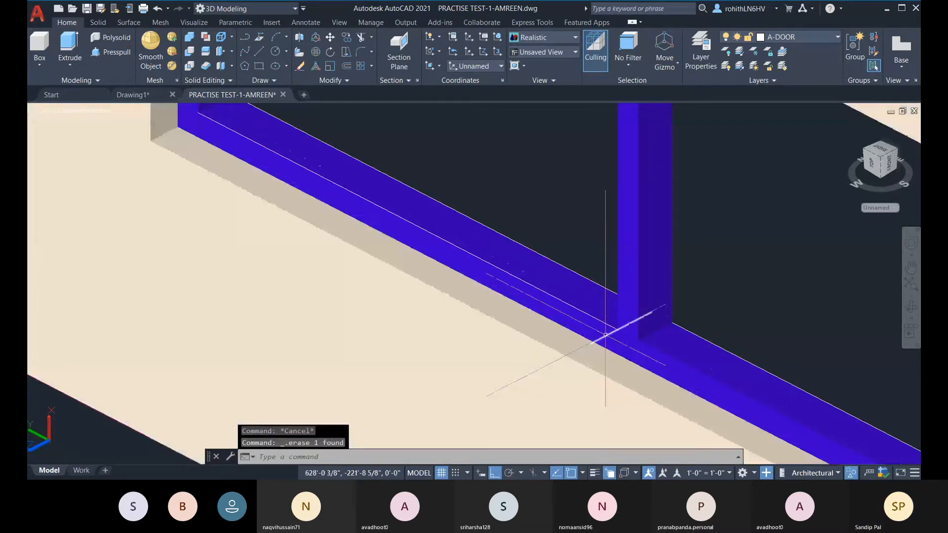
pyautogui.click(612, 330)
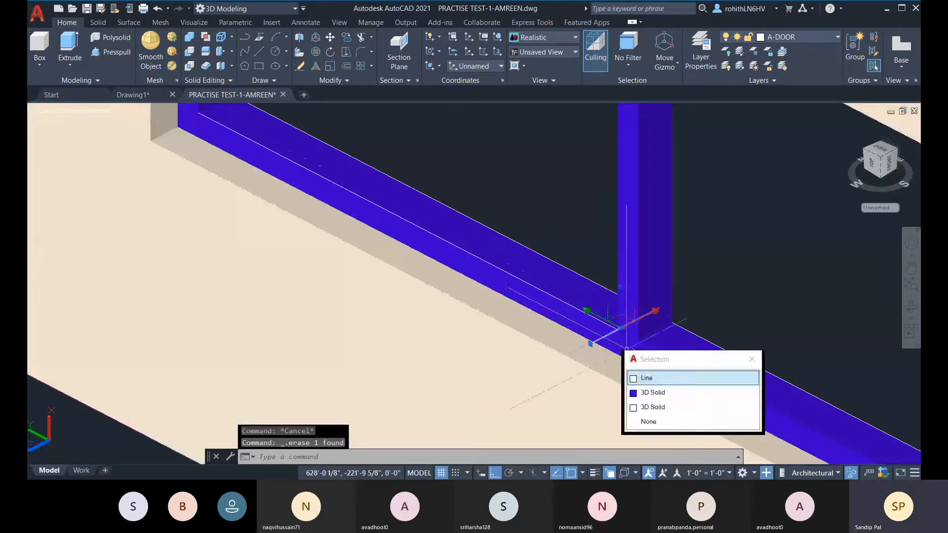
pyautogui.click(646, 378)
pyautogui.press('Delete')
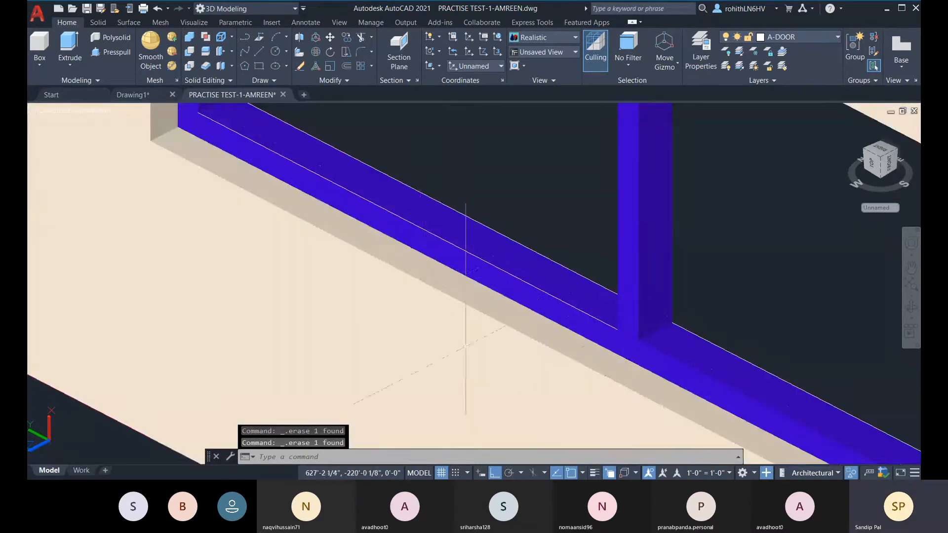
# - Try to offset the front line on the bottom member by 1", picking the line instead of the overlapping solids
pyautogui.scroll(-3, 415, 389)
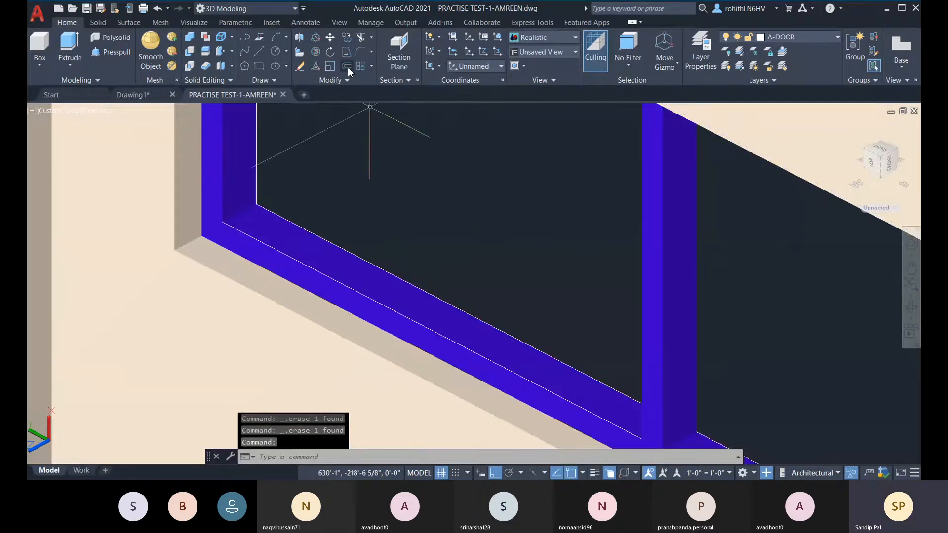
pyautogui.write('o')
pyautogui.press('Return')
pyautogui.press('Return')
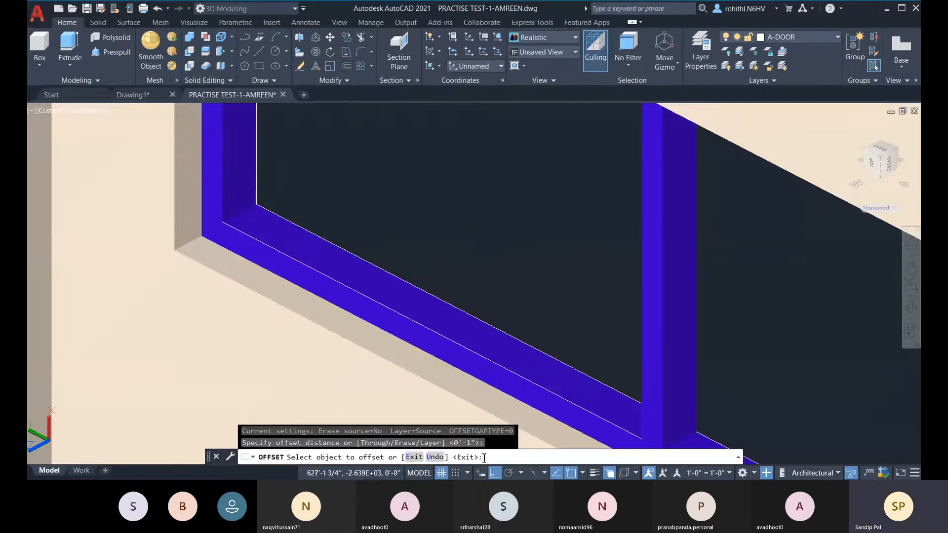
pyautogui.click(519, 376)
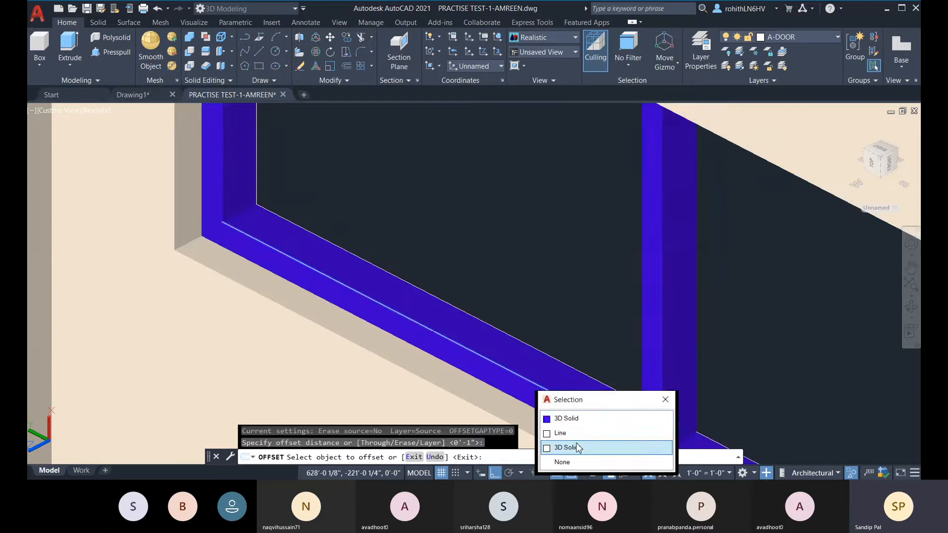
pyautogui.click(577, 432)
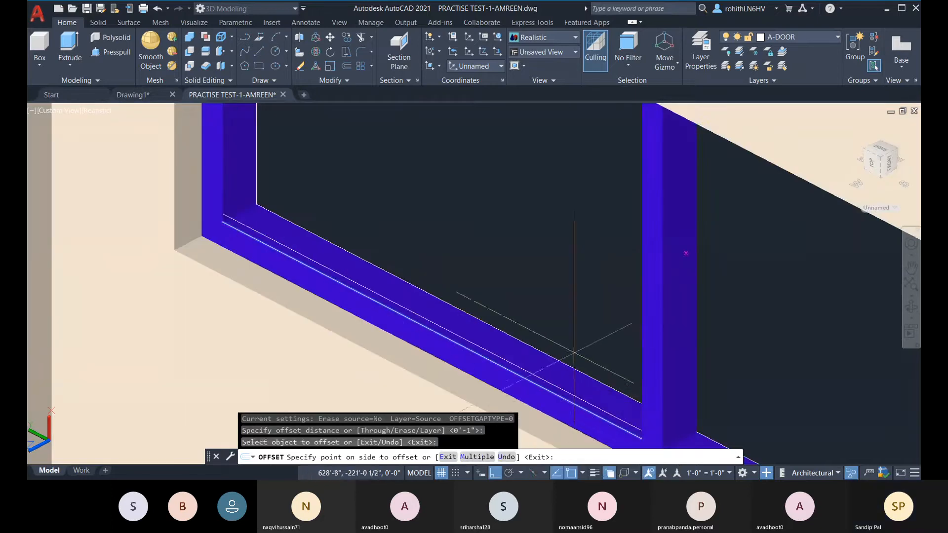
pyautogui.keyDown('shift'); pyautogui.moveTo(570, 346); pyautogui.dragTo(550, 334, button='middle'); pyautogui.keyUp('shift')
pyautogui.press('Escape')
pyautogui.press('Escape')
pyautogui.press('Escape')
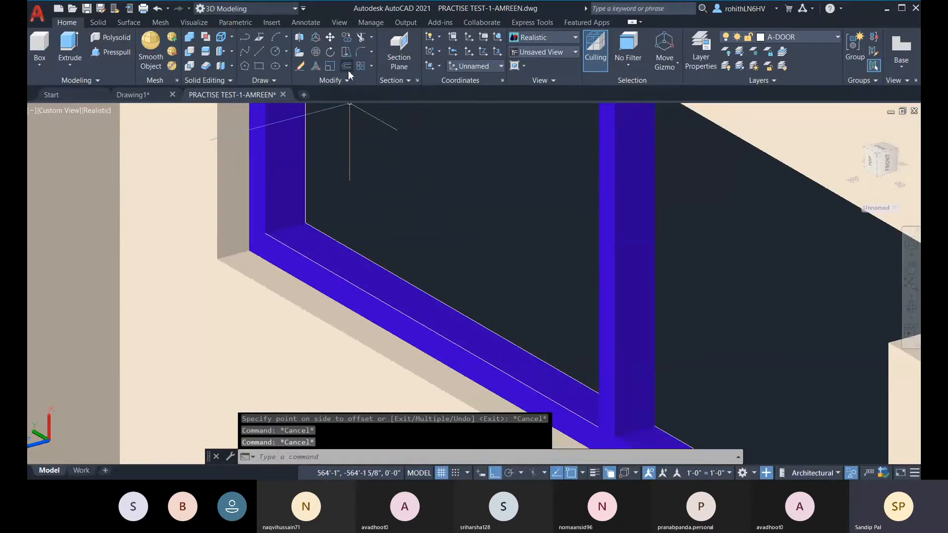
# - Delete the line along the front edge of the frame's bottom member
pyautogui.click(344, 276)
pyautogui.click(385, 332)
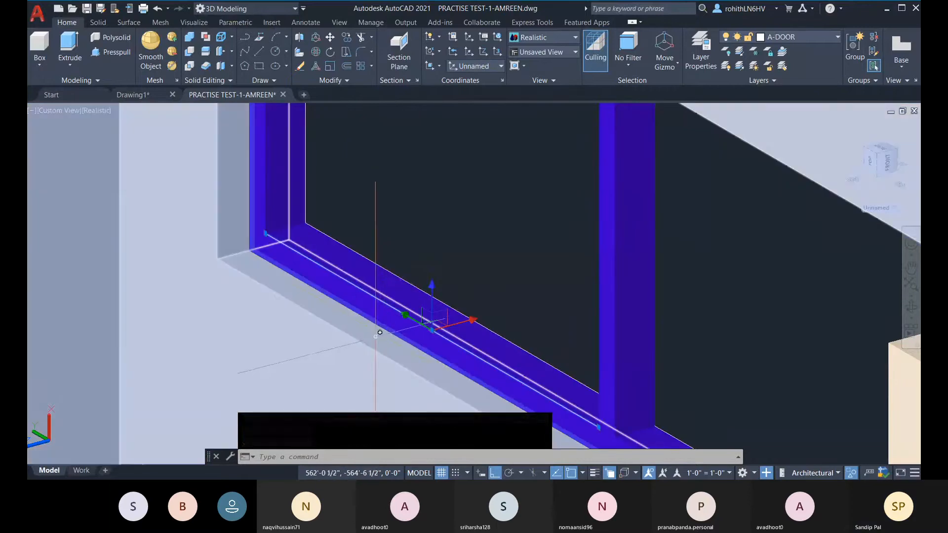
pyautogui.press('Delete')
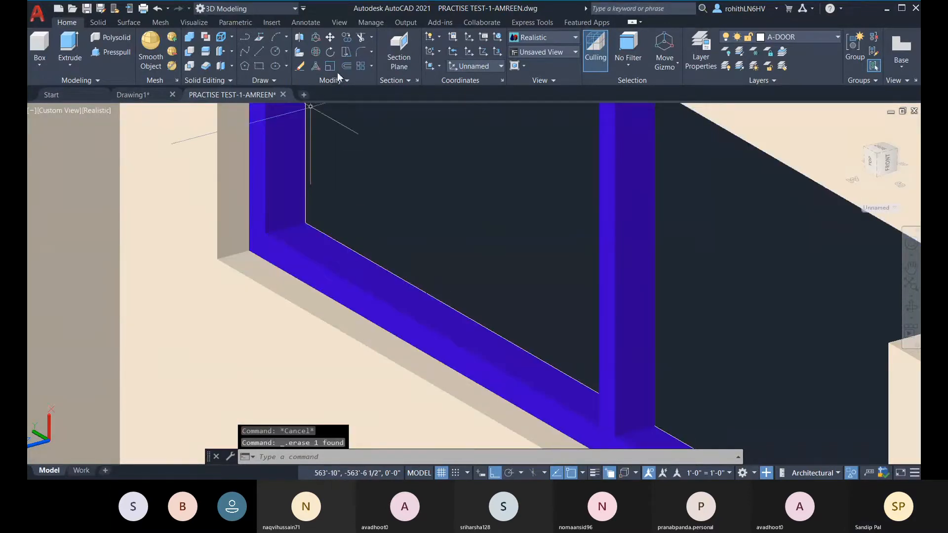
# - Redraw the line along the bottom member's front inner edge, from the corner to the central mullion, using the frame's front face
pyautogui.click(259, 51)
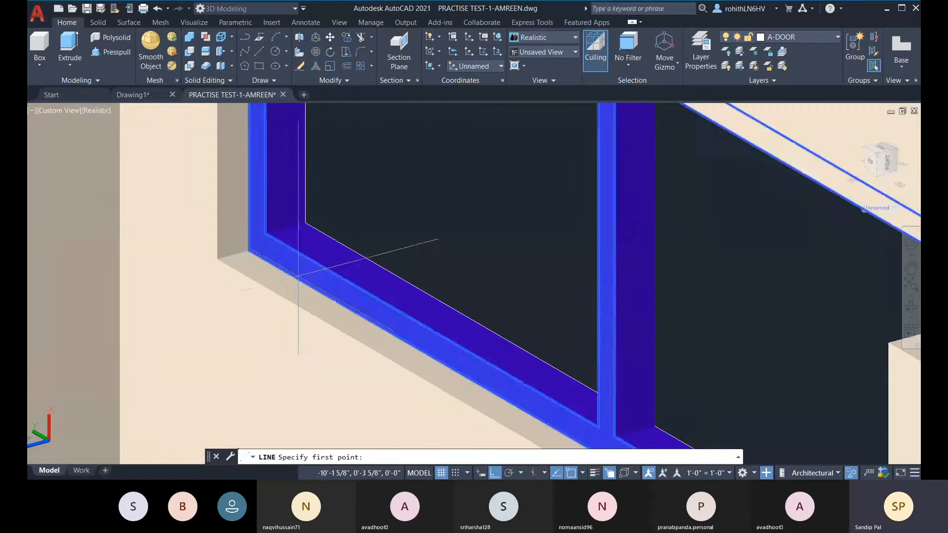
pyautogui.click(266, 233)
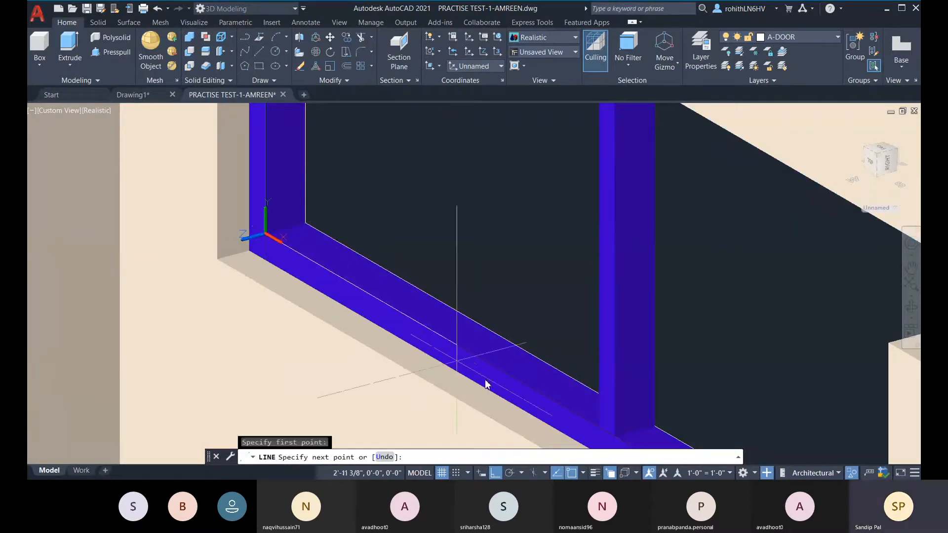
pyautogui.click(598, 427)
pyautogui.press('Escape')
pyautogui.press('Escape')
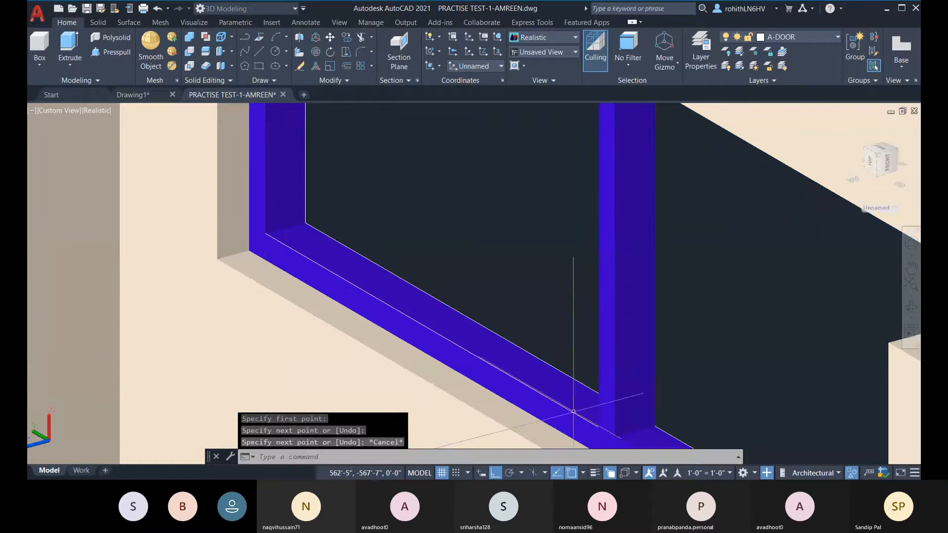
# - Try to offset the redrawn front edge line by 1", selecting it from the overlapping objects
pyautogui.click(347, 65)
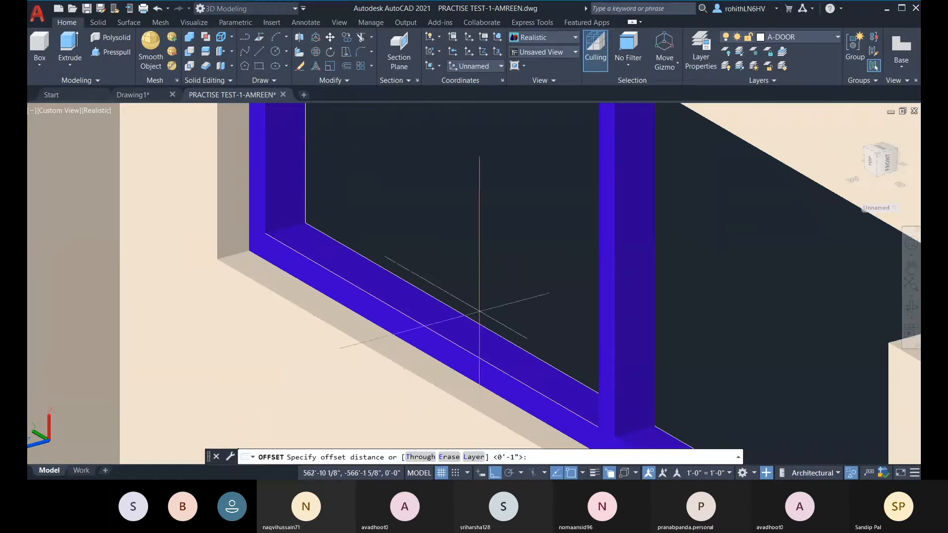
pyautogui.press('Return')
pyautogui.click(476, 347)
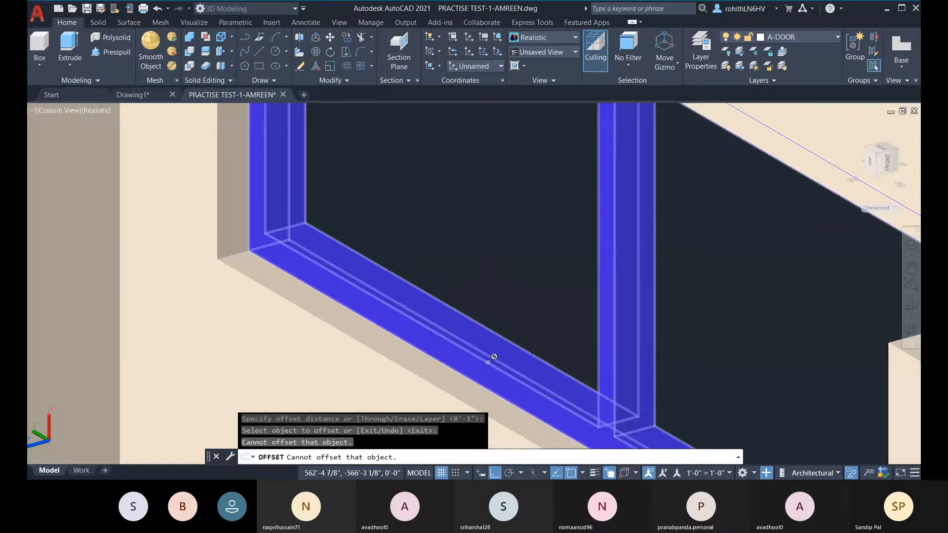
pyautogui.click(488, 362)
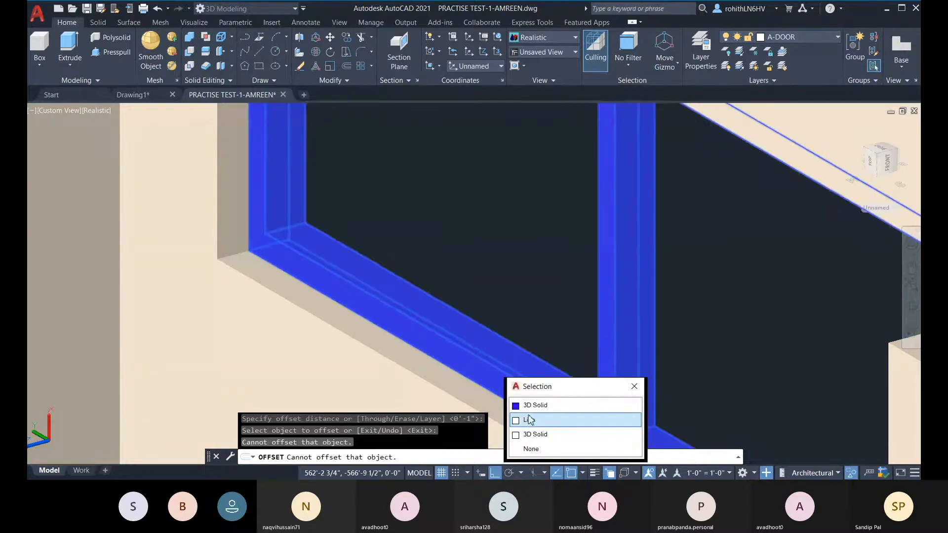
pyautogui.click(527, 419)
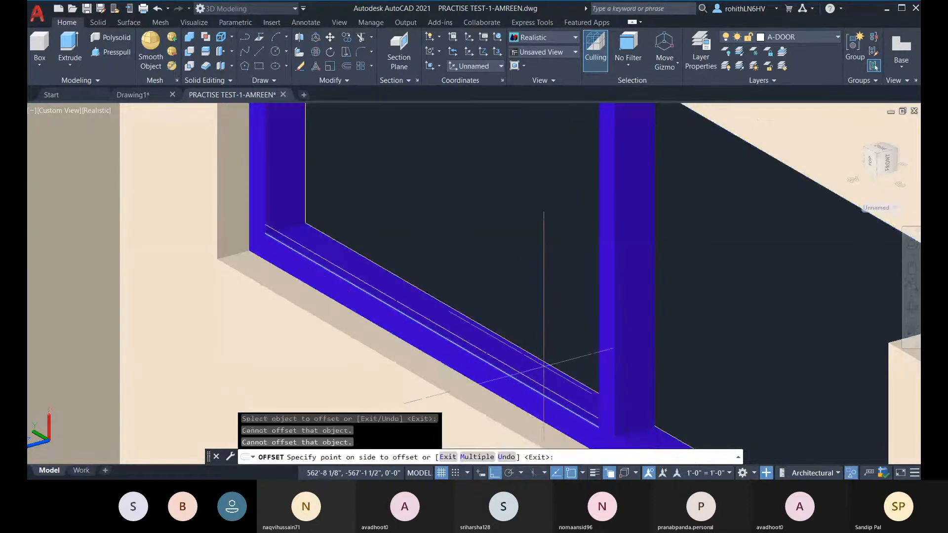
pyautogui.press('Escape')
pyautogui.press('Escape')
# - From the inner corner, draw a 1" line across the bottom member's depth and continue it parallel to the front edge up to the mullion
pyautogui.keyDown('shift'); pyautogui.moveTo(433, 332); pyautogui.dragTo(431, 366, button='middle'); pyautogui.keyUp('shift')
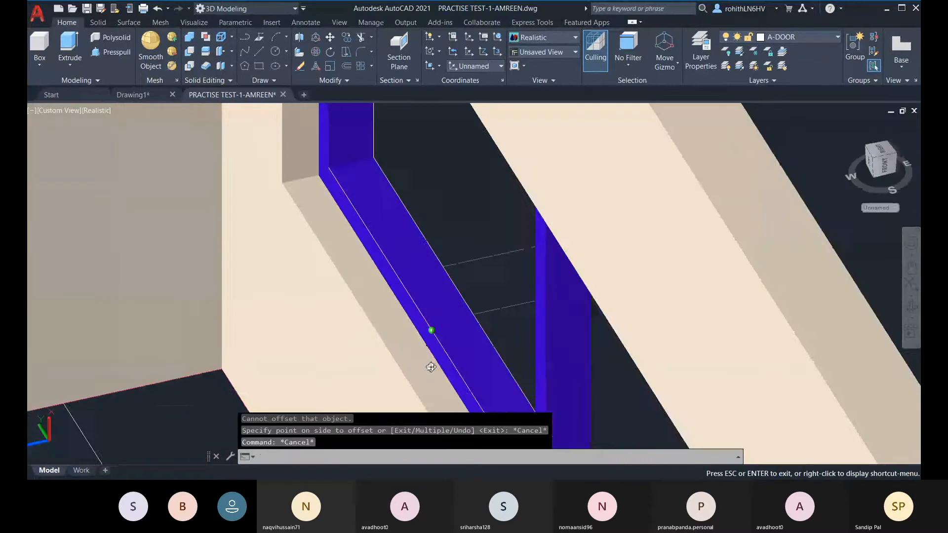
pyautogui.moveTo(345, 189); pyautogui.dragTo(328, 252, button='middle')
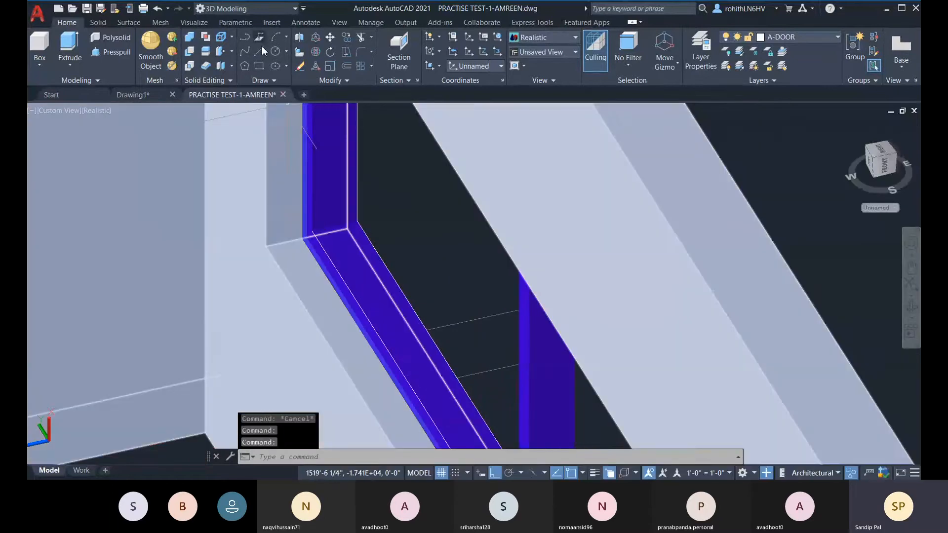
pyautogui.click(259, 50)
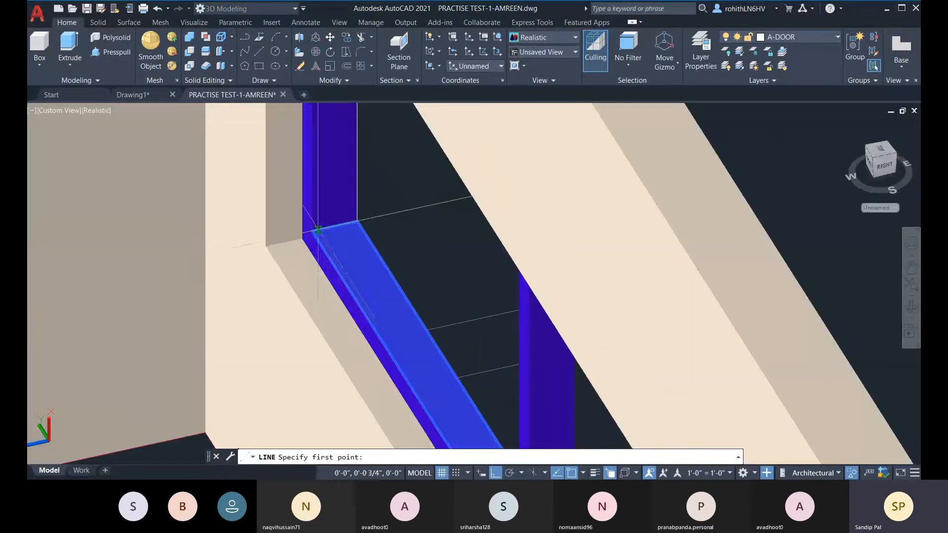
pyautogui.click(315, 230)
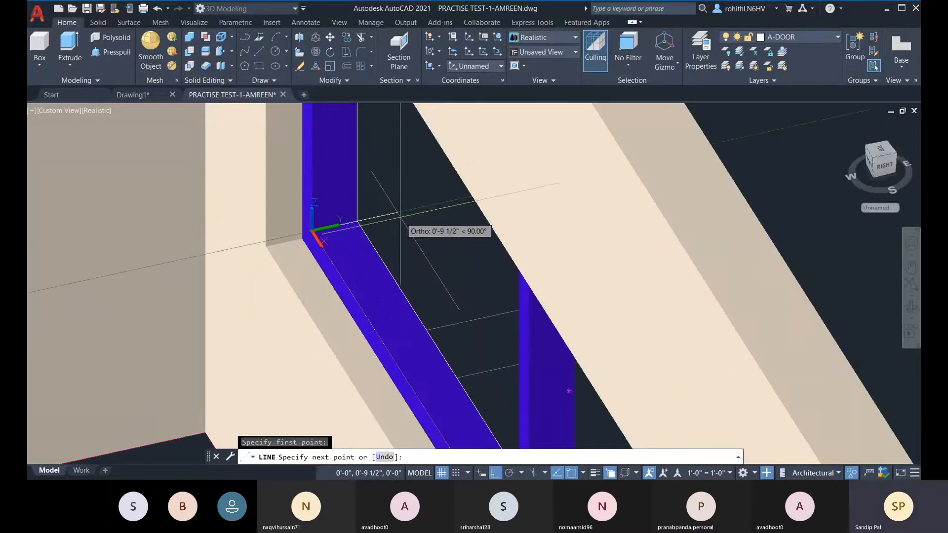
pyautogui.press('Return')
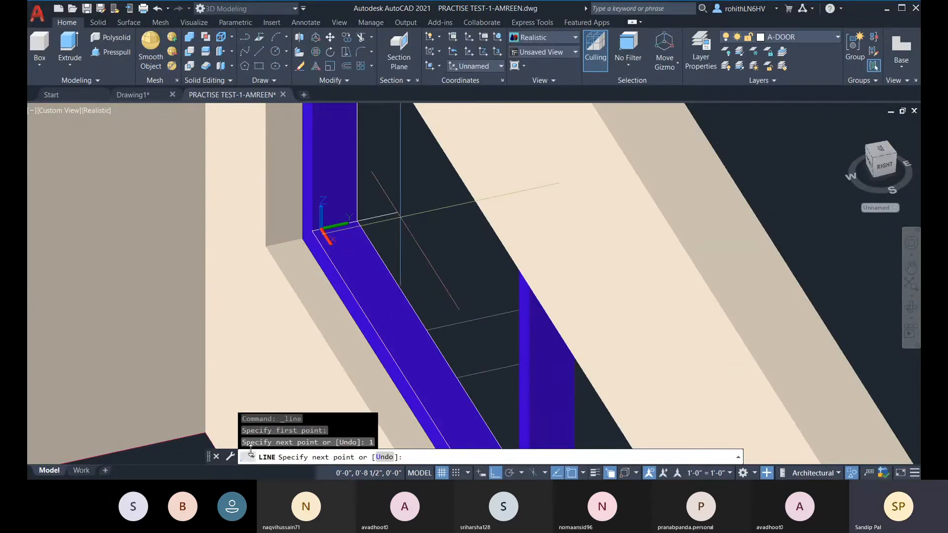
pyautogui.scroll(-4, 403, 392)
pyautogui.moveTo(402, 393); pyautogui.dragTo(386, 298, button='middle')
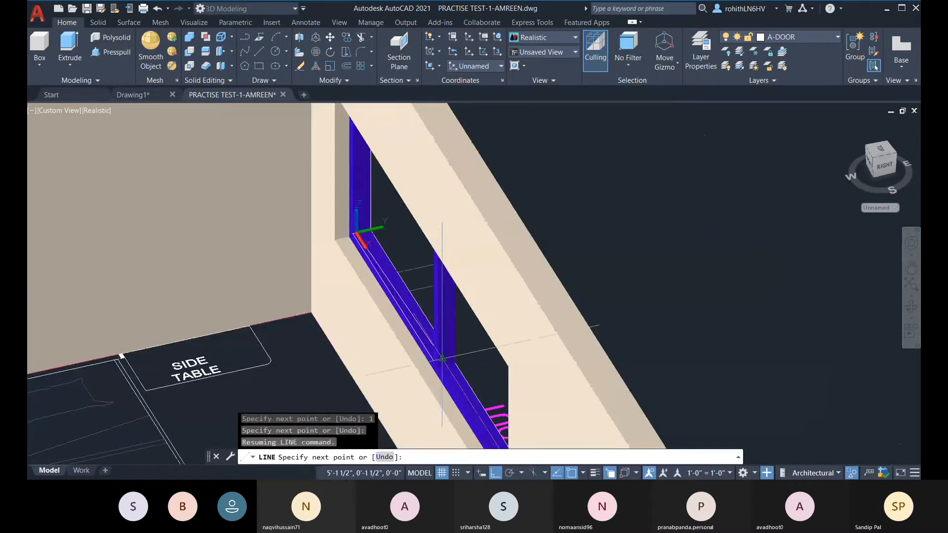
pyautogui.keyDown('shift'); pyautogui.moveTo(441, 359); pyautogui.dragTo(584, 353, button='middle'); pyautogui.keyUp('shift')
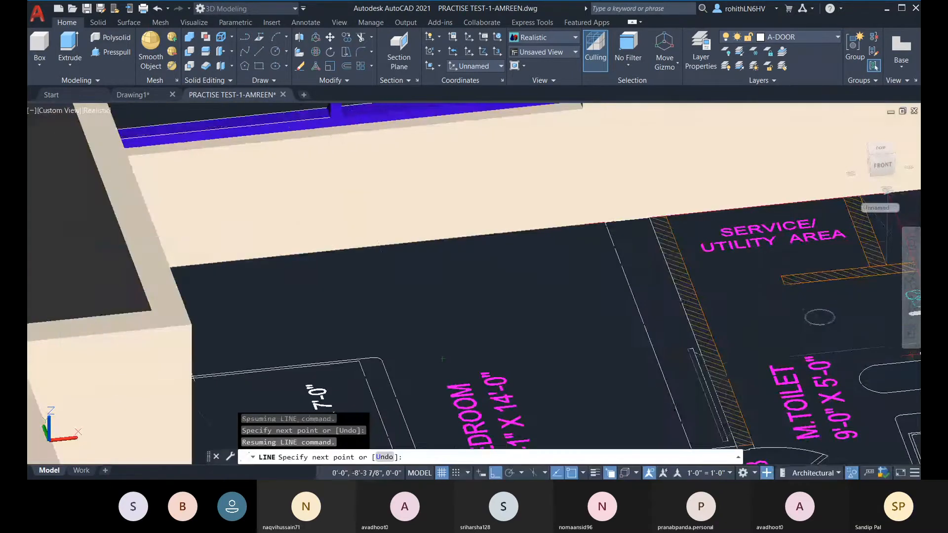
pyautogui.click(330, 115)
pyautogui.press('Escape')
pyautogui.press('Escape')
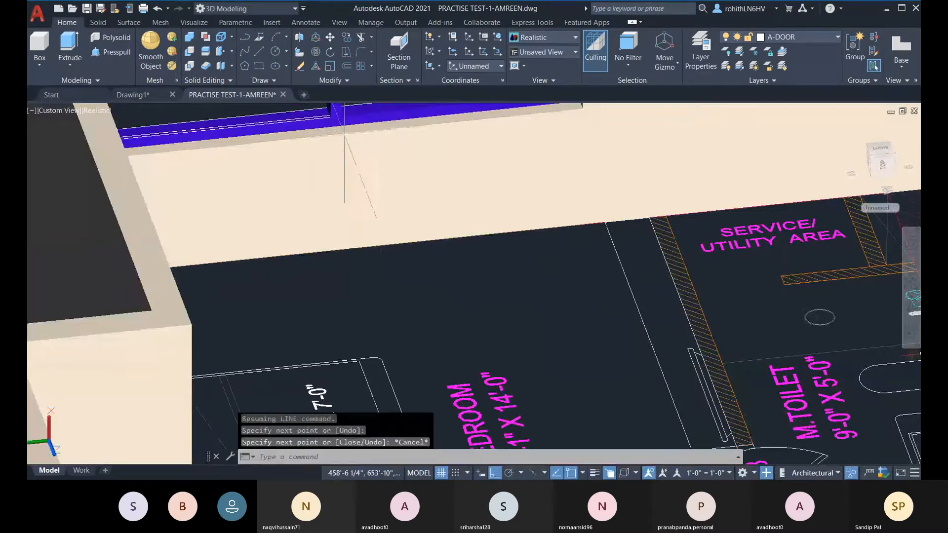
pyautogui.moveTo(343, 136); pyautogui.dragTo(332, 295, button='middle')
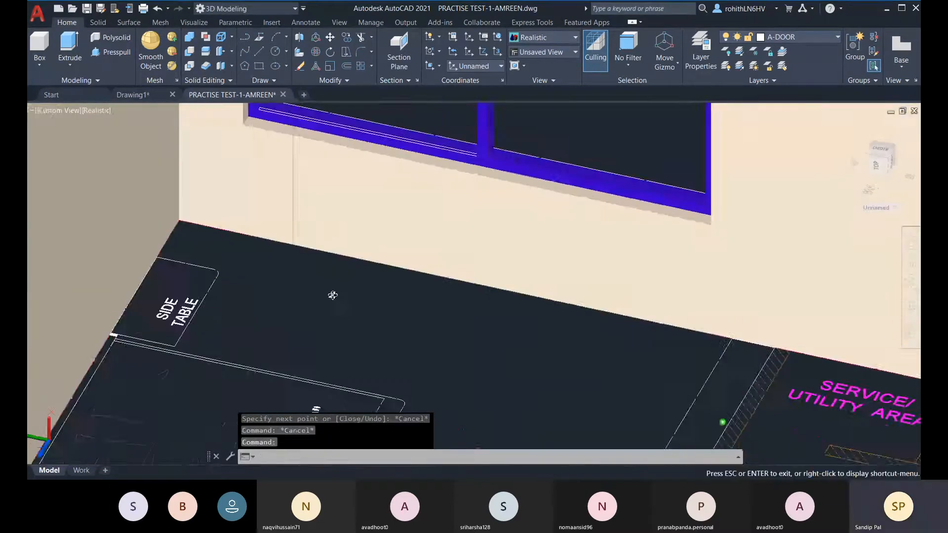
pyautogui.moveTo(434, 195); pyautogui.dragTo(419, 354, button='middle')
pyautogui.scroll(4, 418, 354)
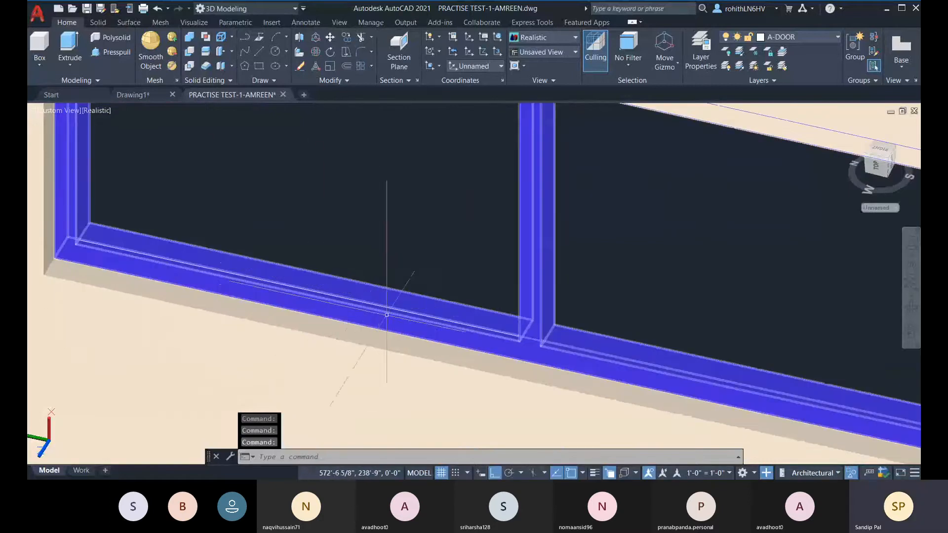
pyautogui.moveTo(358, 314); pyautogui.dragTo(282, 280, button='middle')
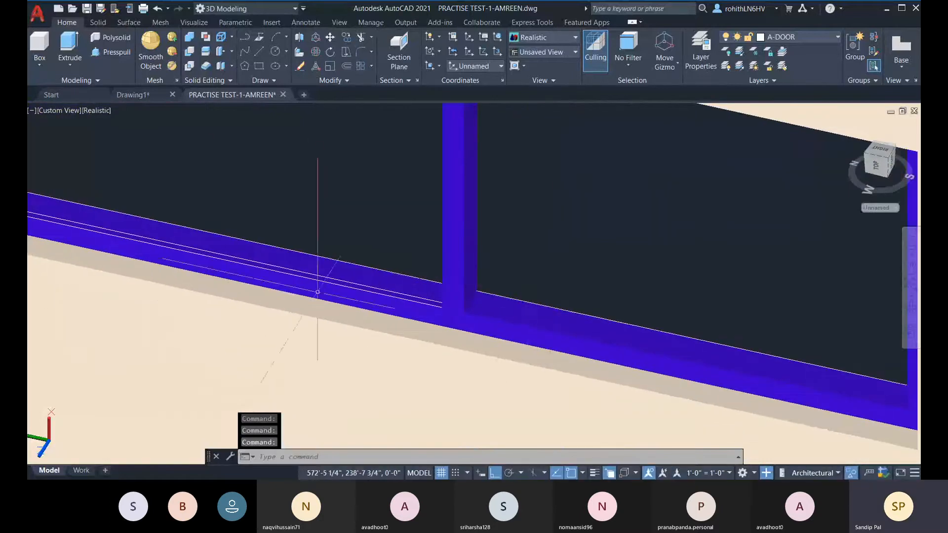
# - Copy the guide lines on the bottom member from the first bay's inner corner to the matching corner beyond the central mullion
pyautogui.scroll(-2, 250, 123)
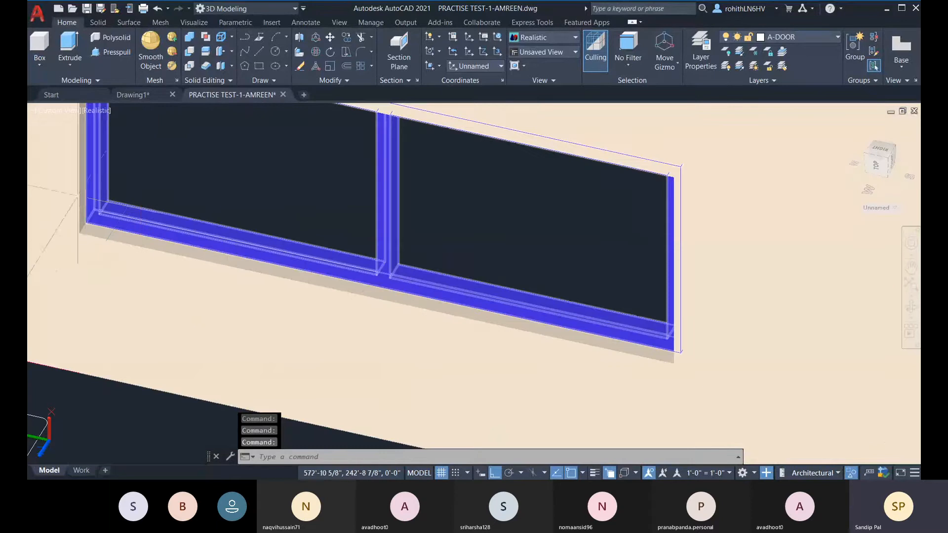
pyautogui.scroll(-5, 77, 194)
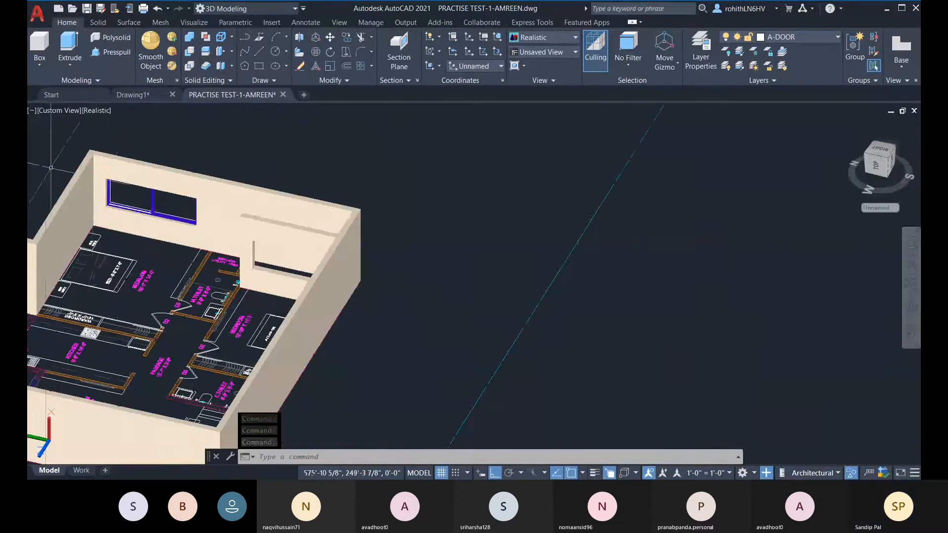
pyautogui.click(170, 227)
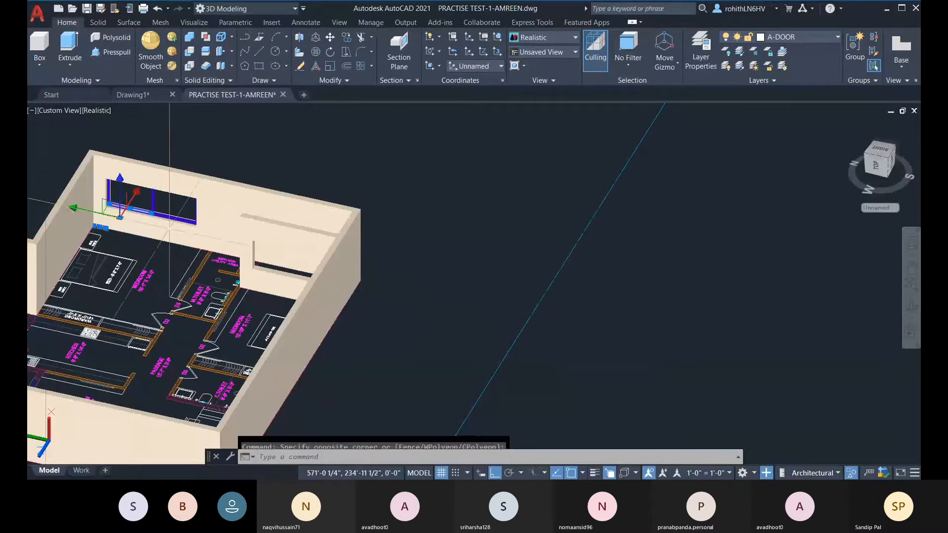
pyautogui.scroll(5, 145, 221)
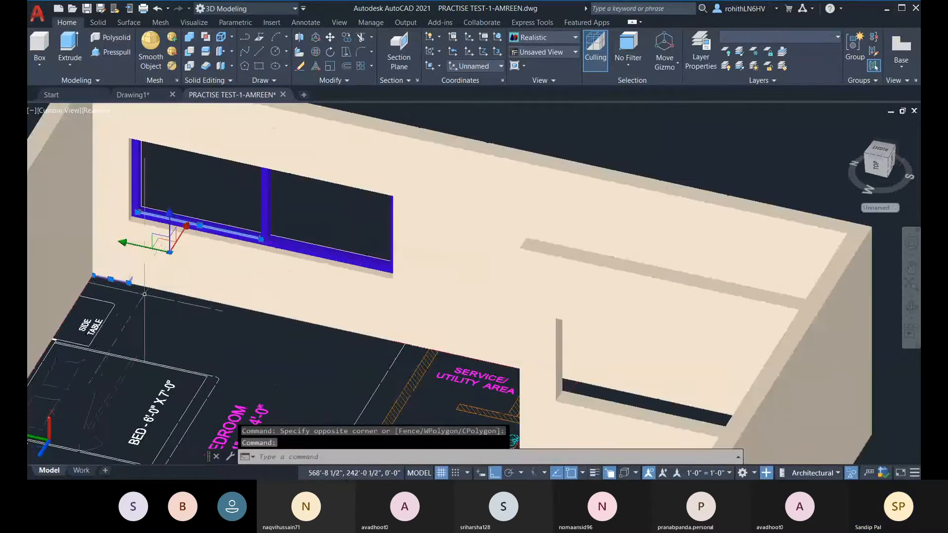
pyautogui.click(144, 306)
pyautogui.click(98, 254)
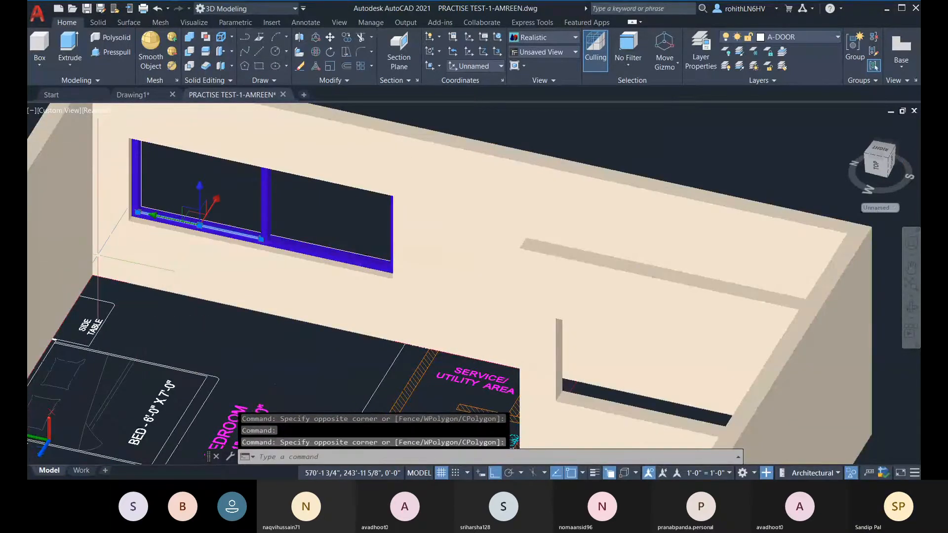
pyautogui.click(347, 38)
pyautogui.scroll(4, 136, 214)
pyautogui.scroll(2, 135, 213)
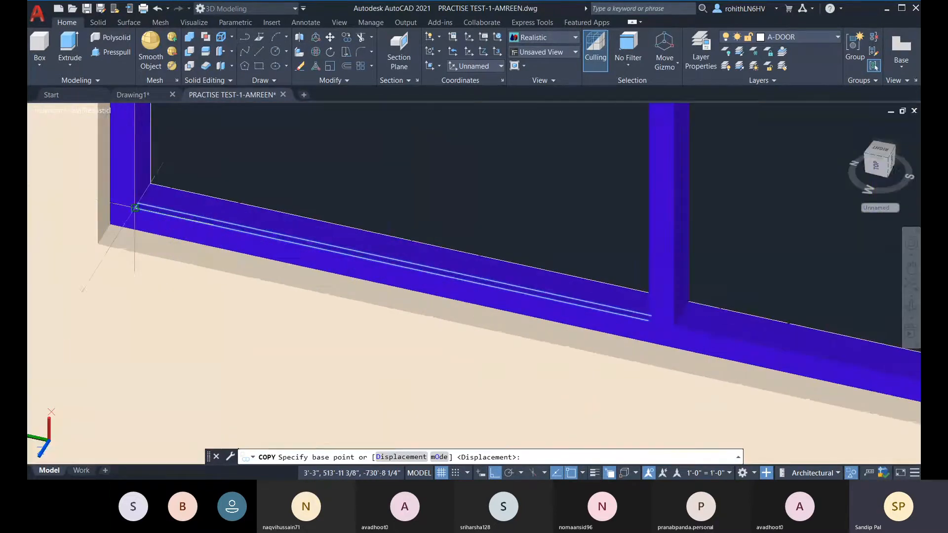
pyautogui.click(242, 232)
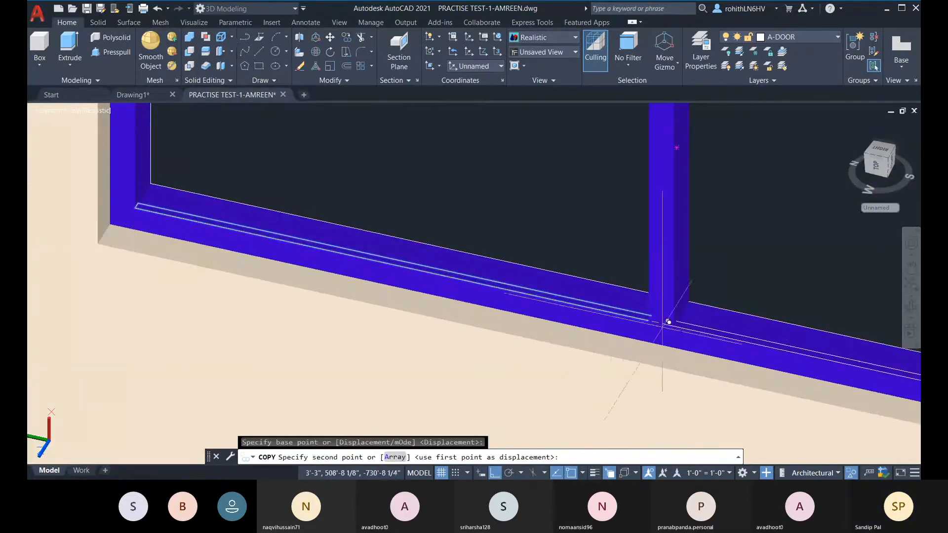
pyautogui.click(681, 326)
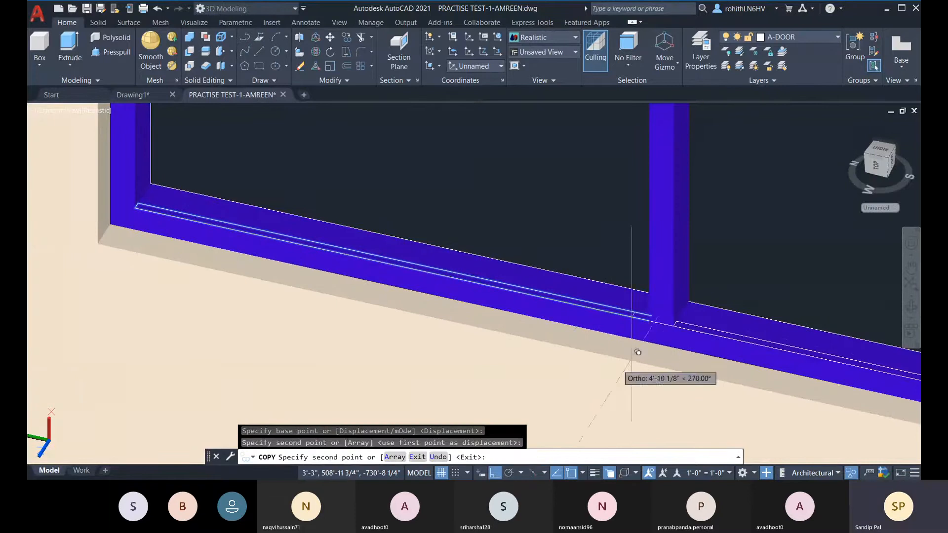
pyautogui.press('Escape')
pyautogui.press('Escape')
pyautogui.moveTo(592, 370); pyautogui.dragTo(567, 359, button='middle')
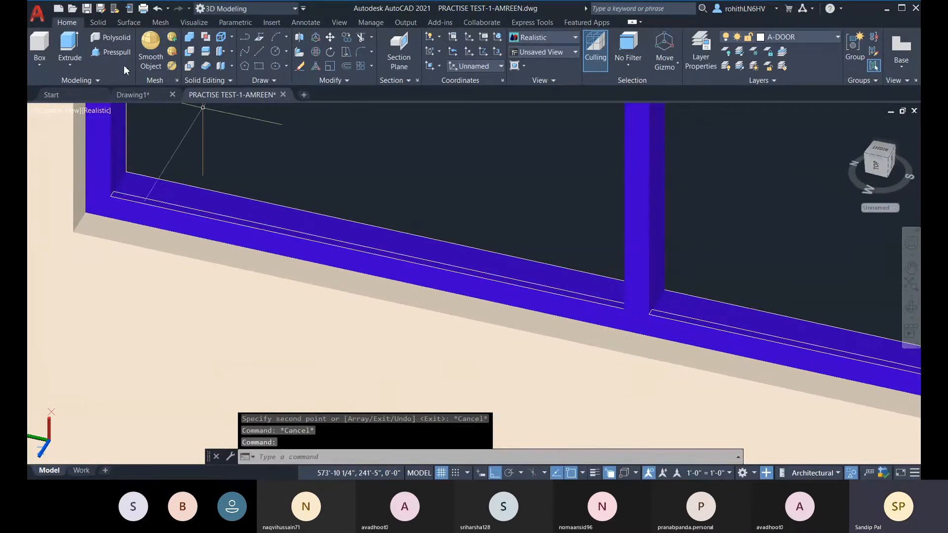
# - Presspull the narrow strip between the guide lines in the first bay by 1"
pyautogui.click(113, 52)
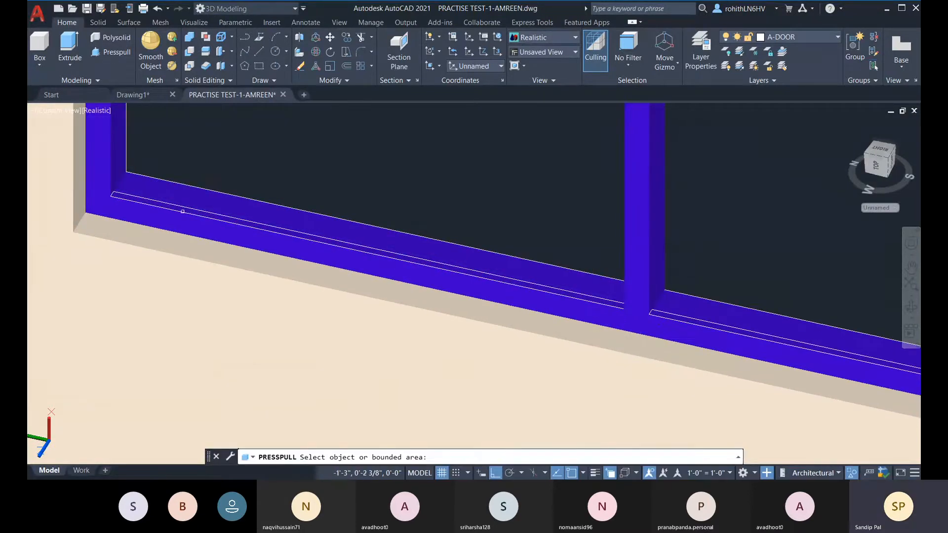
pyautogui.scroll(2, 182, 211)
pyautogui.scroll(2, 183, 211)
pyautogui.click(186, 207)
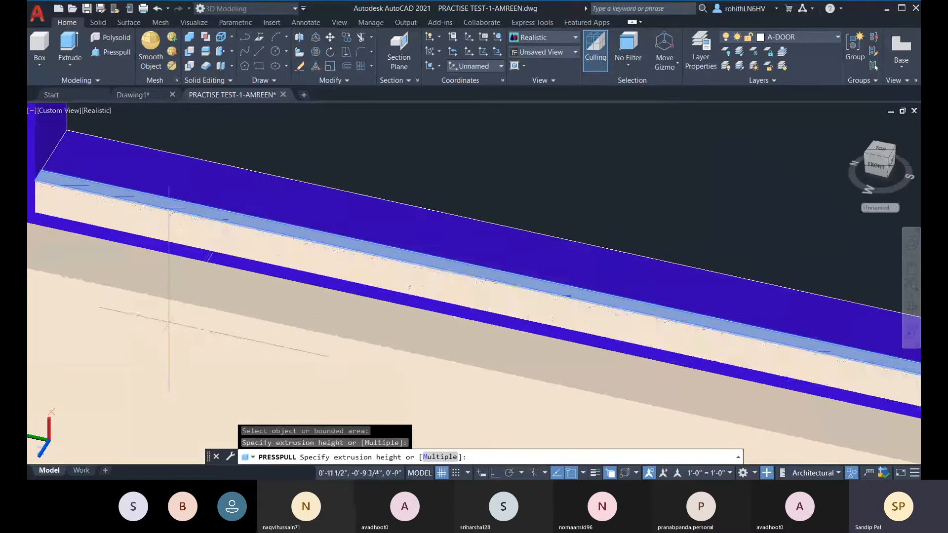
pyautogui.scroll(-2, 171, 314)
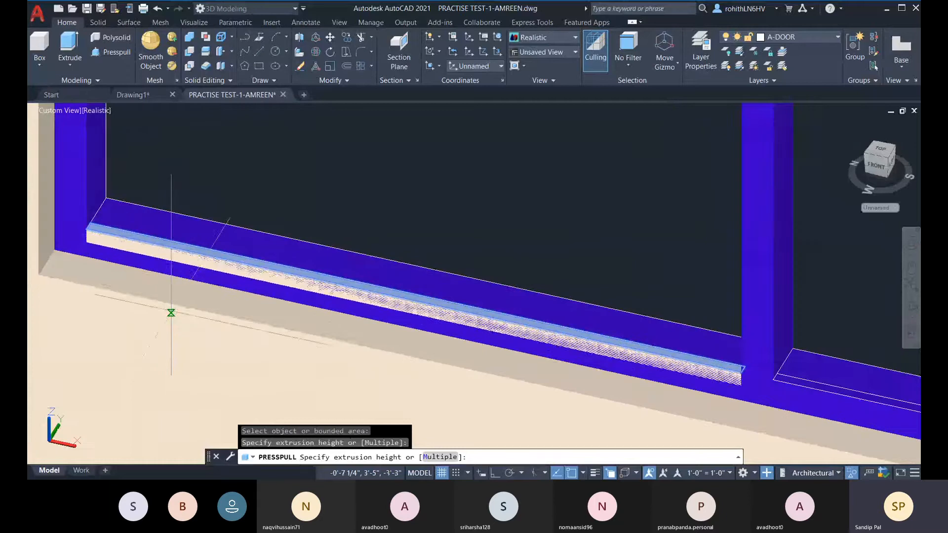
pyautogui.write('1')
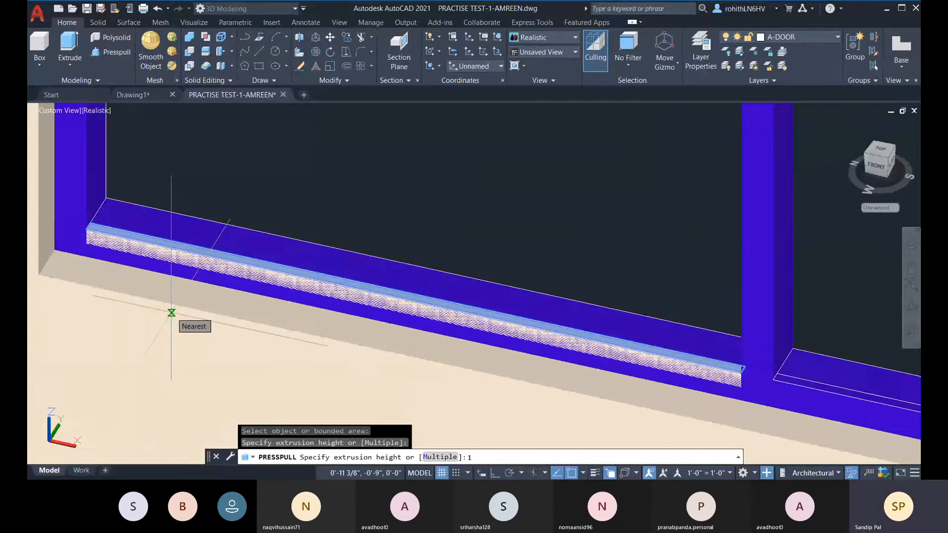
pyautogui.press('Return')
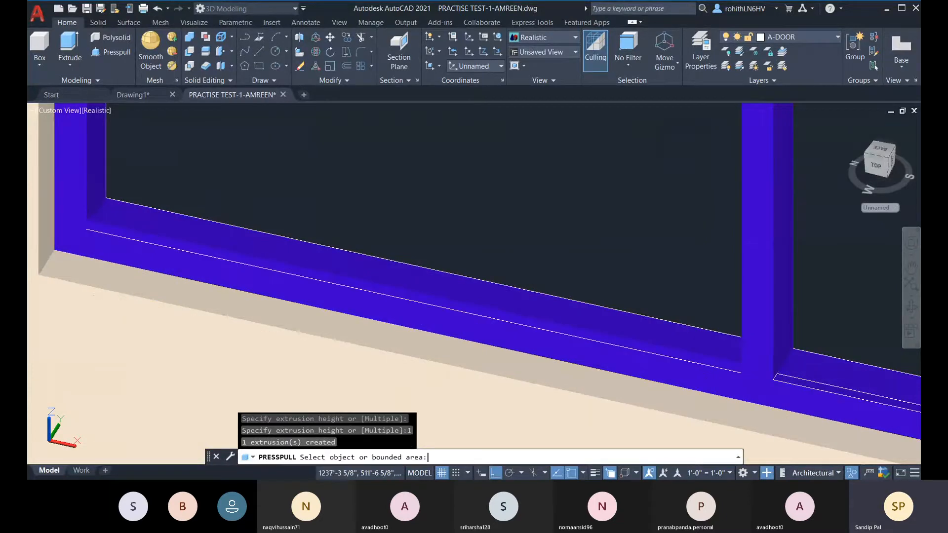
# - Presspull the copied strip on the bottom member beyond the central mullion by -1"
pyautogui.keyDown('shift'); pyautogui.moveTo(454, 295); pyautogui.dragTo(401, 307, button='middle'); pyautogui.keyUp('shift')
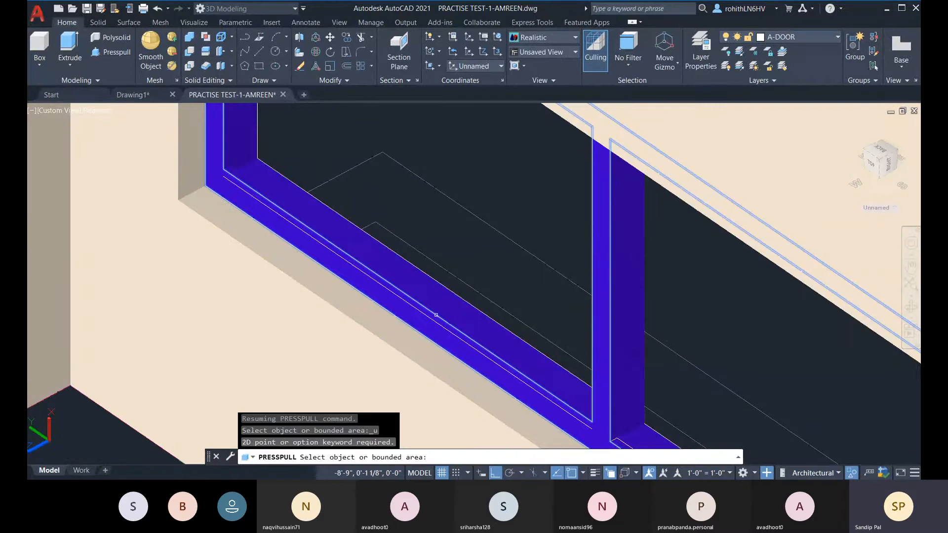
pyautogui.scroll(5, 436, 314)
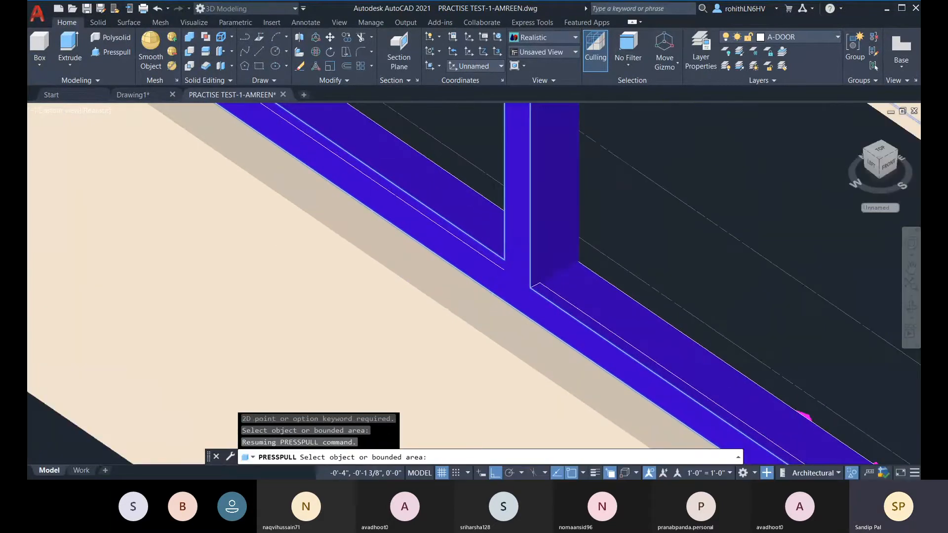
pyautogui.click(548, 296)
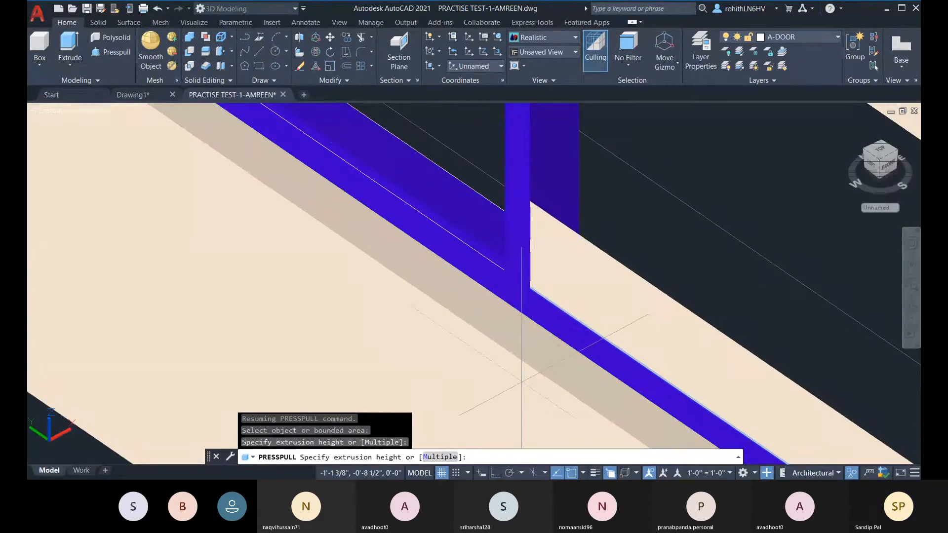
pyautogui.write('-1')
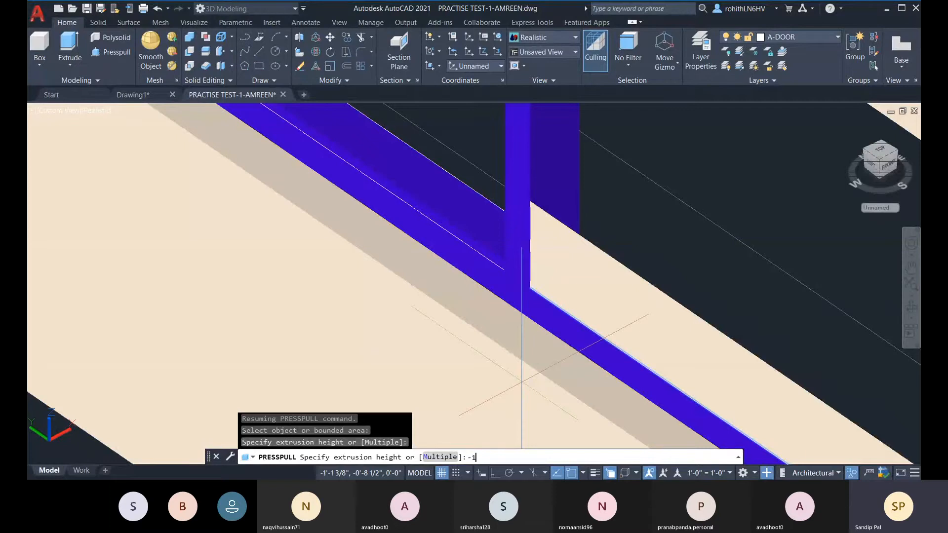
pyautogui.press('Return')
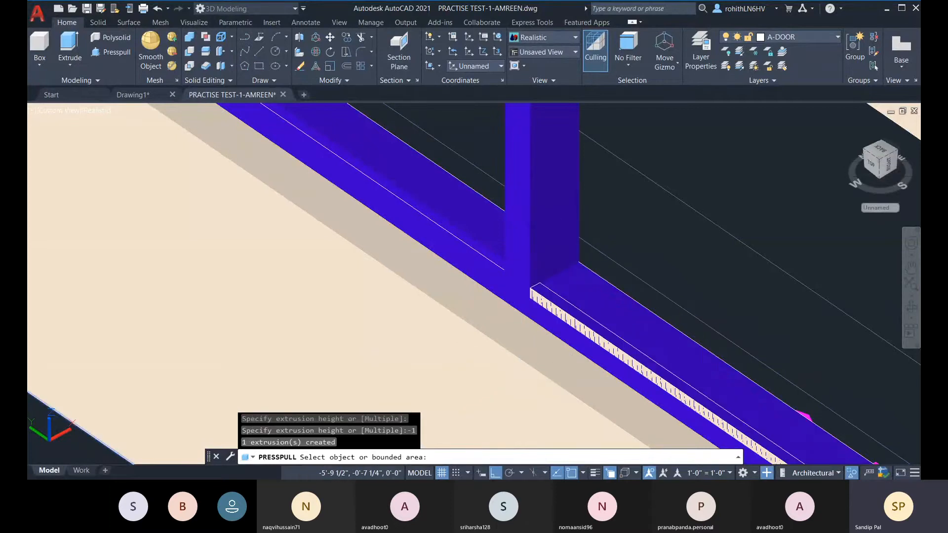
pyautogui.press('Escape')
# - Delete the long inner guide line running behind the extruded strip in the second bay
pyautogui.keyDown('shift'); pyautogui.moveTo(566, 294); pyautogui.dragTo(471, 291, button='middle'); pyautogui.keyUp('shift')
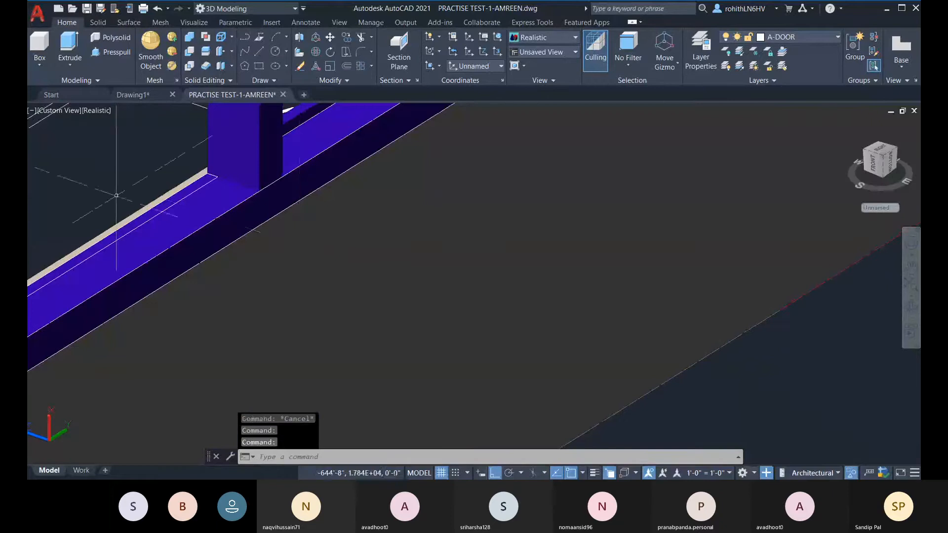
pyautogui.scroll(5, 282, 172)
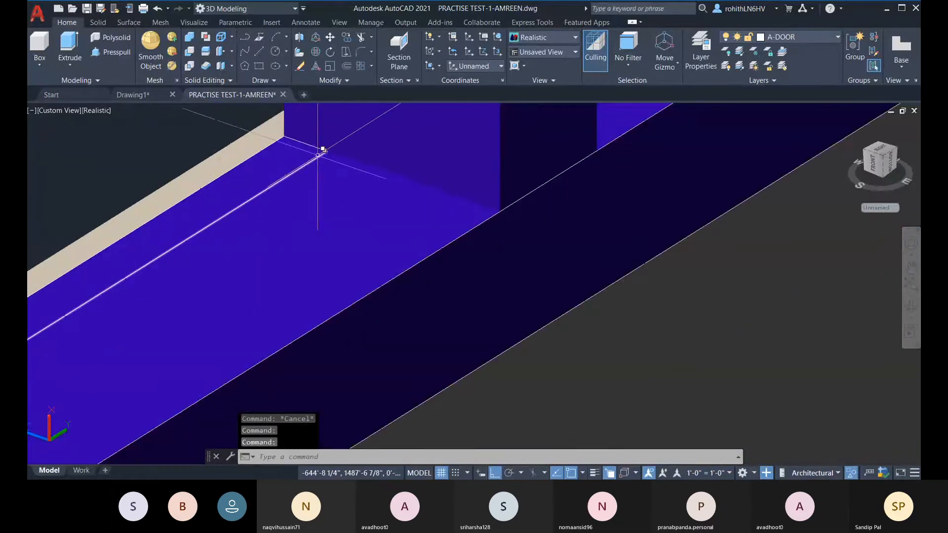
pyautogui.click(287, 156)
pyautogui.press('Escape')
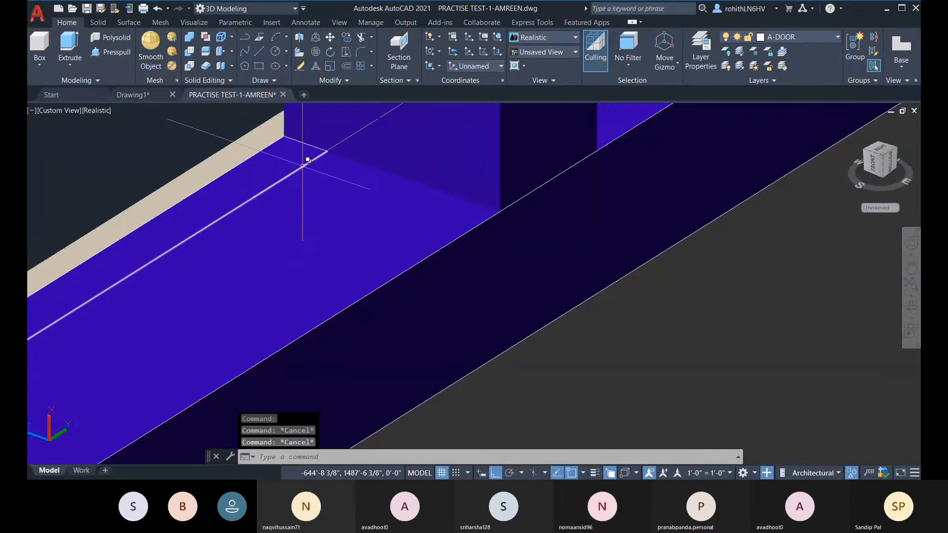
pyautogui.keyDown('shift'); pyautogui.moveTo(307, 161); pyautogui.dragTo(326, 206, button='middle'); pyautogui.keyUp('shift')
pyautogui.scroll(3, 329, 198)
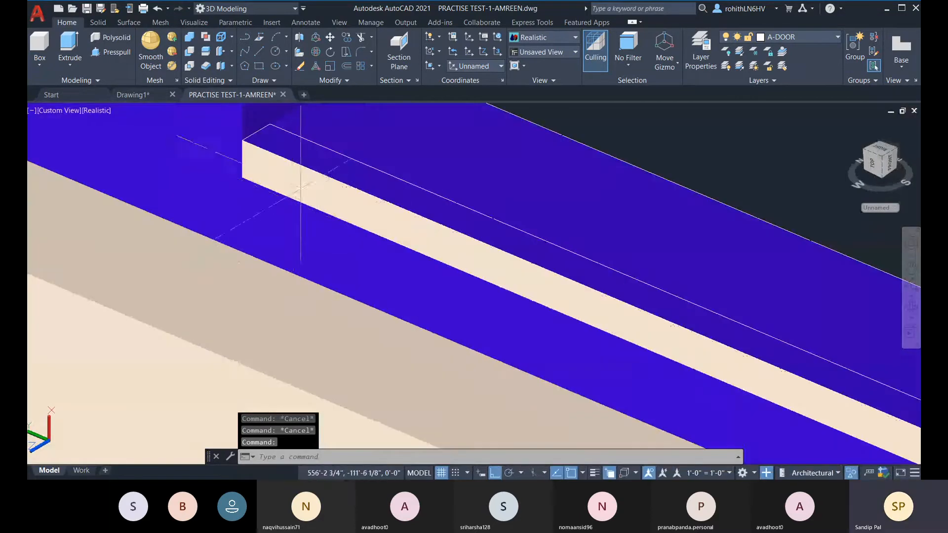
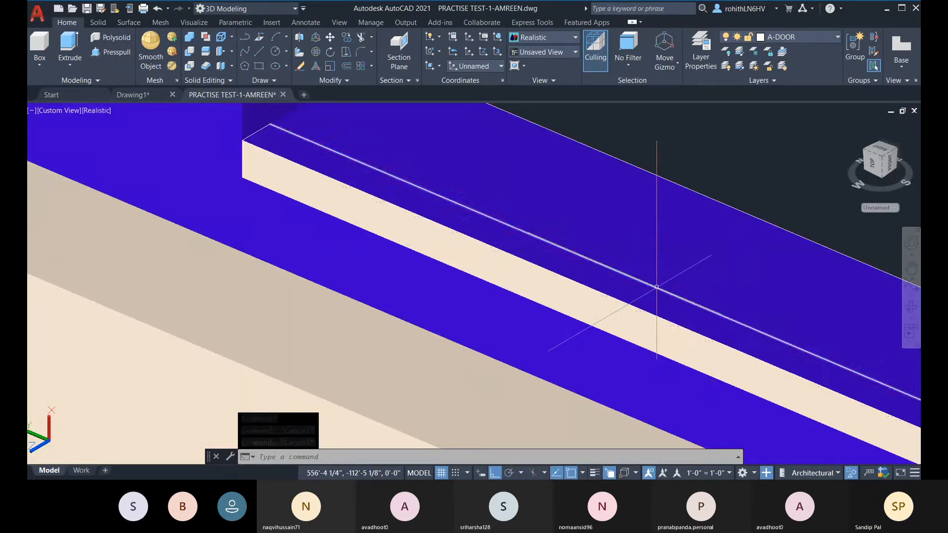
pyautogui.click(674, 312)
pyautogui.click(710, 335)
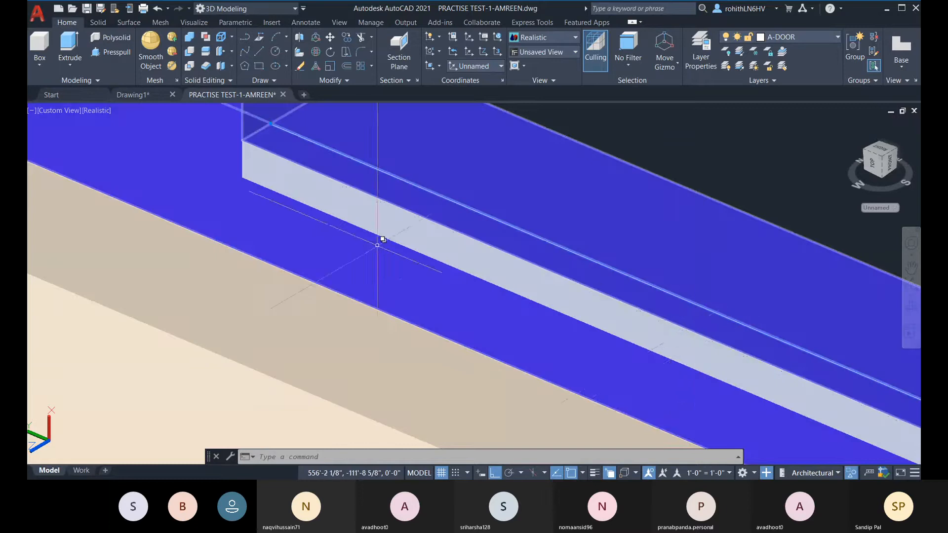
pyautogui.scroll(-5, 377, 245)
pyautogui.moveTo(377, 246); pyautogui.dragTo(220, 178, button='middle')
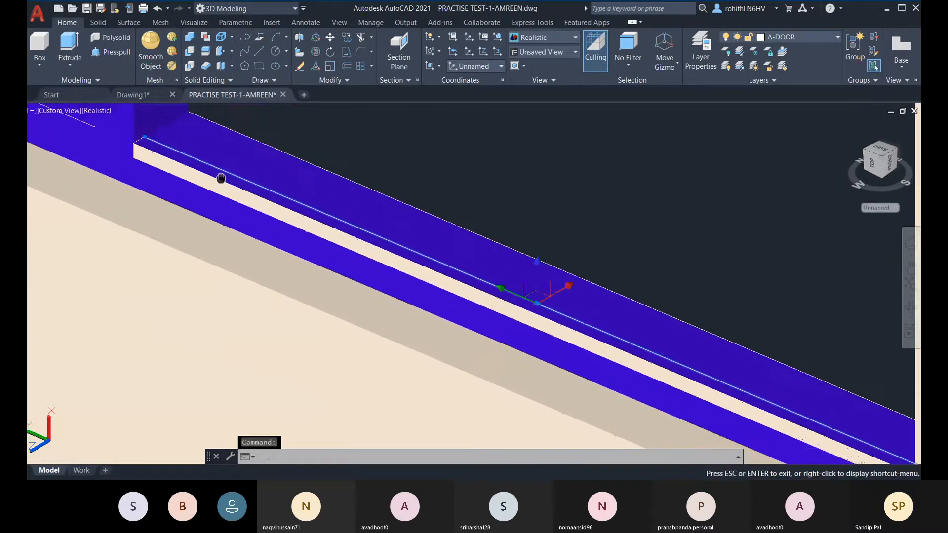
pyautogui.press('Delete')
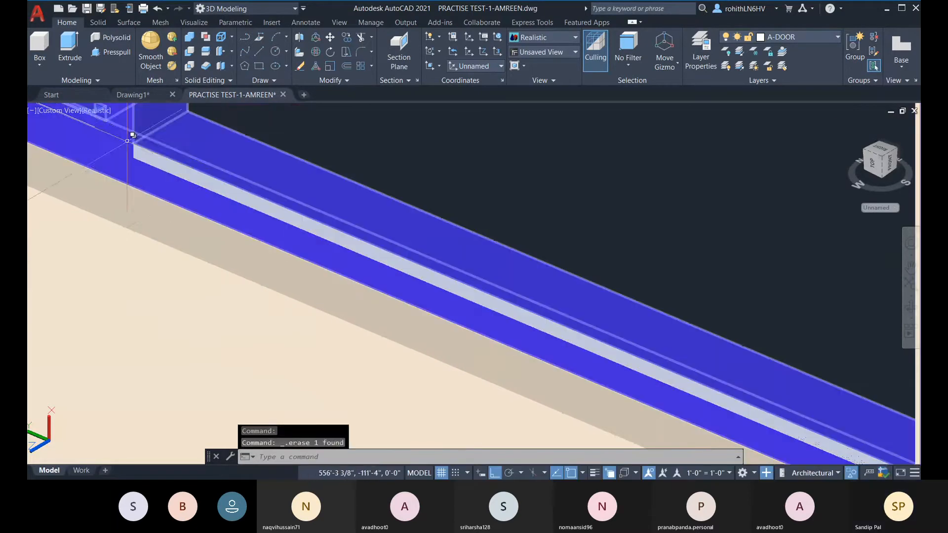
# - Delete the short cross line at the strip's mullion end, choosing the line from the overlapping objects
pyautogui.click(147, 134)
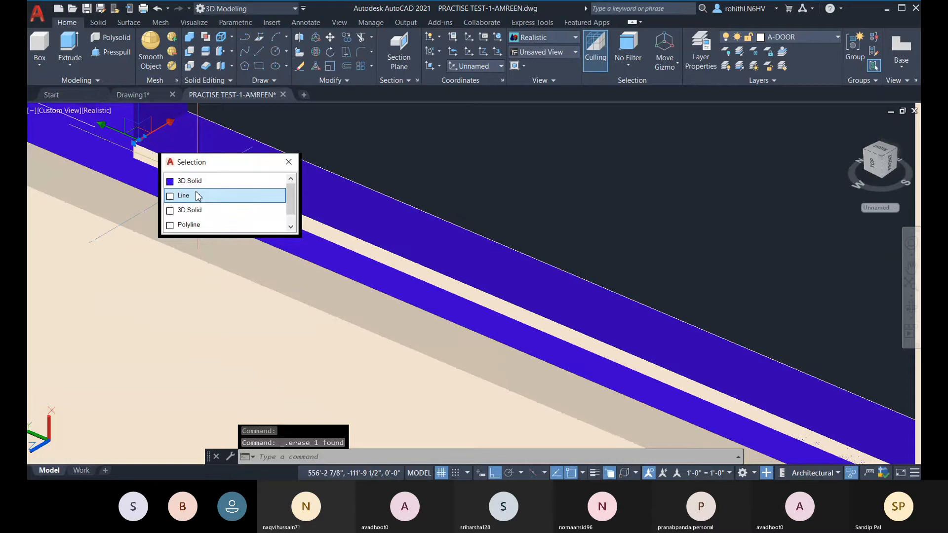
pyautogui.click(187, 196)
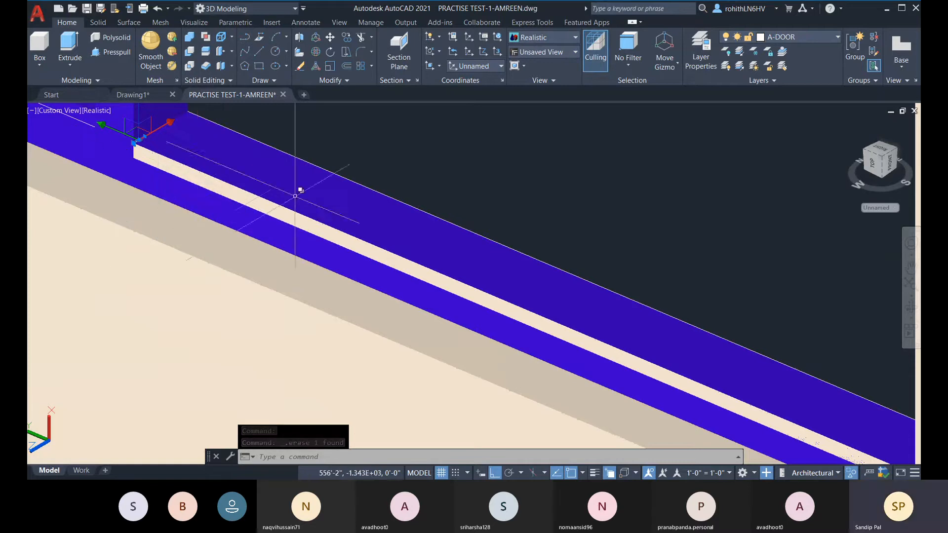
pyautogui.press('Delete')
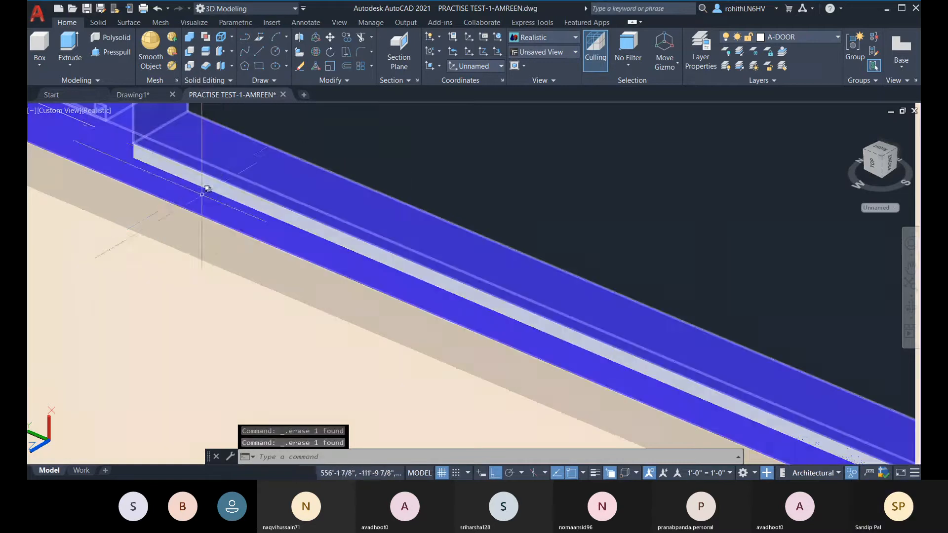
# - Delete the extruded strip along the front of the second bay's bottom member
pyautogui.scroll(-6, 277, 203)
pyautogui.keyDown('shift'); pyautogui.moveTo(306, 232); pyautogui.dragTo(446, 249, button='middle'); pyautogui.keyUp('shift')
pyautogui.scroll(4, 454, 152)
pyautogui.scroll(5, 447, 152)
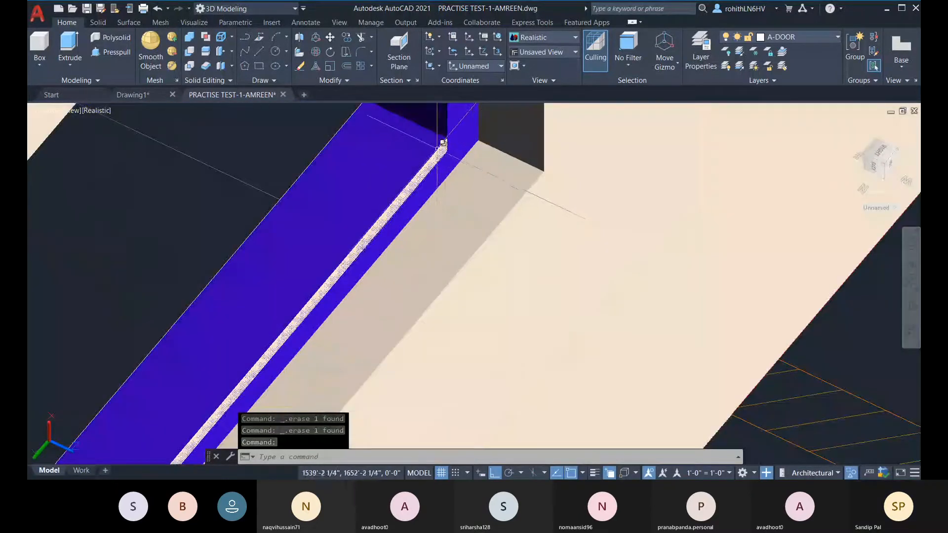
pyautogui.keyDown('shift'); pyautogui.moveTo(441, 150); pyautogui.dragTo(380, 170, button='middle'); pyautogui.keyUp('shift')
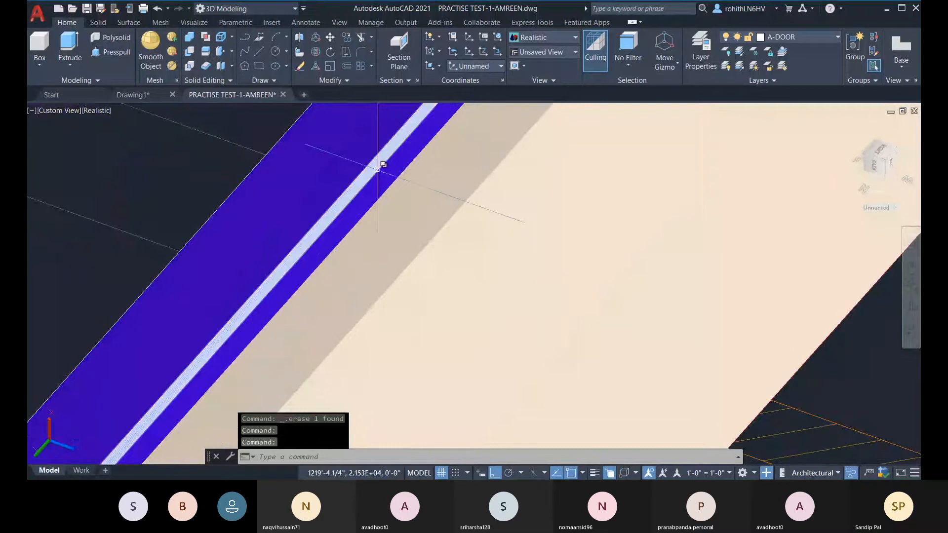
pyautogui.click(383, 165)
pyautogui.click(429, 213)
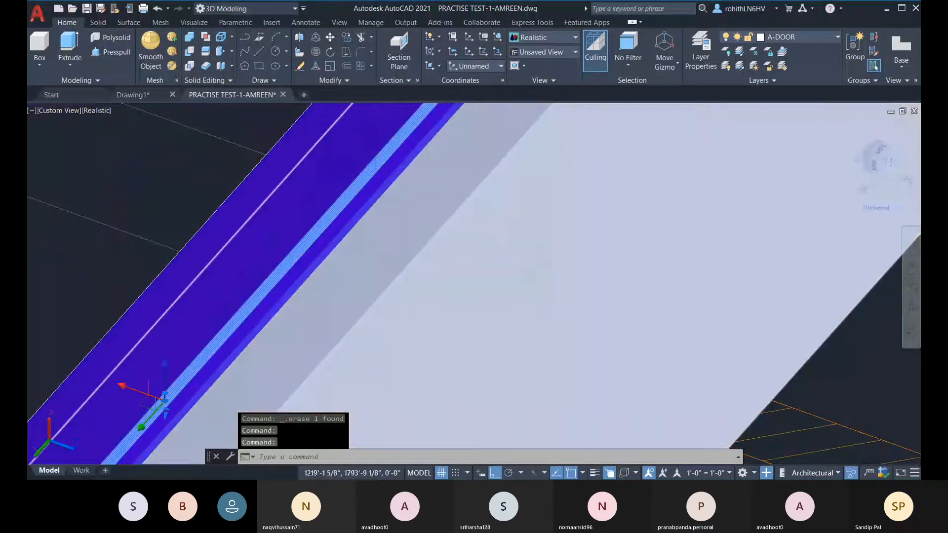
pyautogui.scroll(-4, 434, 203)
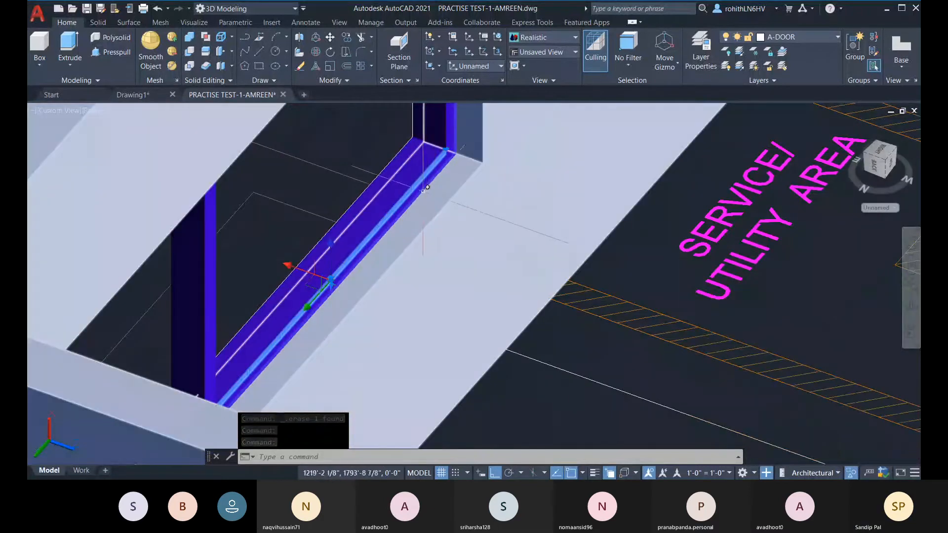
pyautogui.press('Delete')
pyautogui.scroll(3, 422, 190)
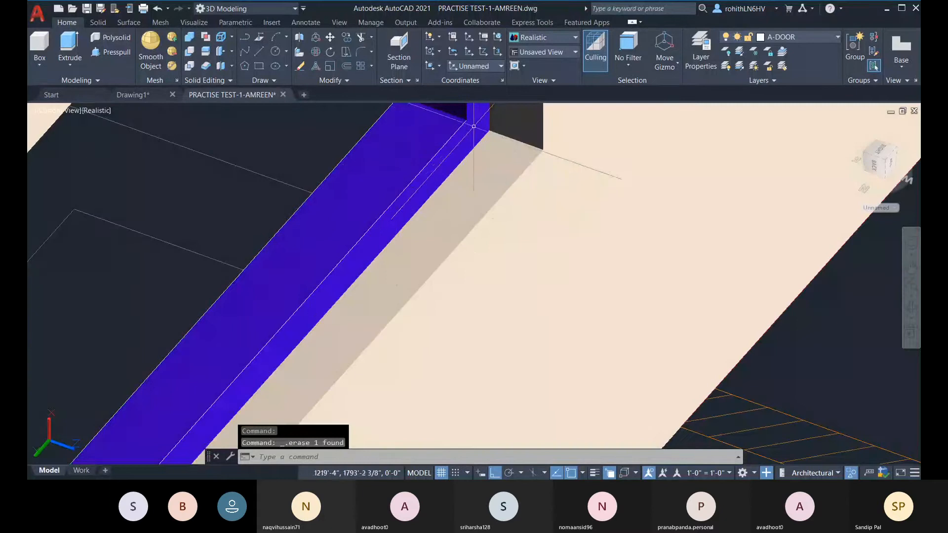
# - Undo the recent deletions and both strip extrusions, back to the flat guide-line strips on the bottom member in both bays
pyautogui.hotkey('ctrl', 'z')
pyautogui.hotkey('ctrl', 'z')
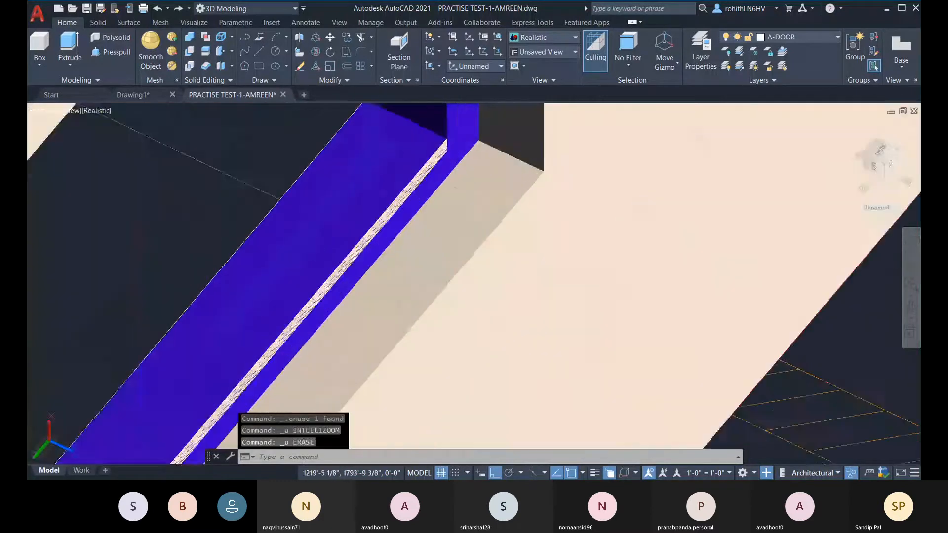
pyautogui.hotkey('ctrl', 'z')
pyautogui.hotkey('ctrl', 'z')
pyautogui.hotkey('ctrl', 'z')
pyautogui.hotkey('ctrl', 'z')
pyautogui.hotkey('ctrl', 'z')
pyautogui.hotkey('ctrl', 'z')
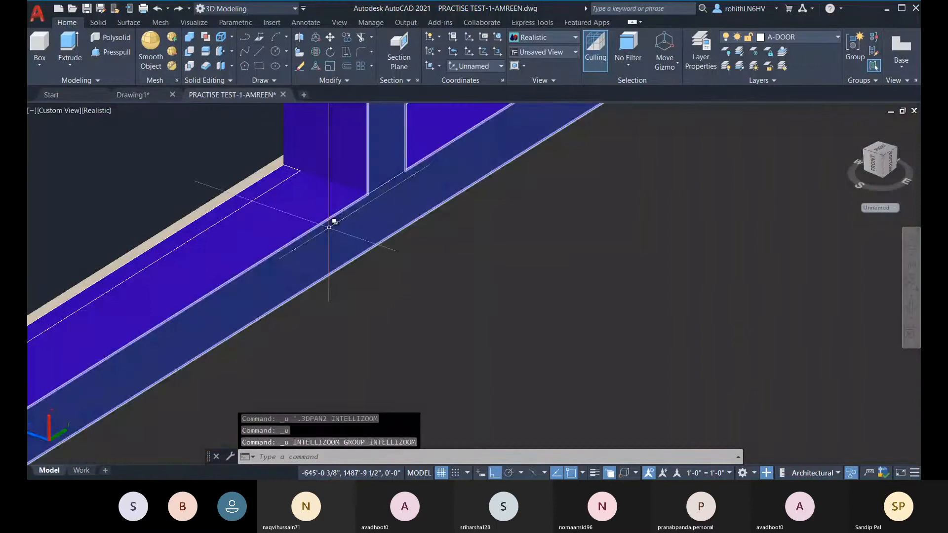
pyautogui.hotkey('ctrl', 'z')
pyautogui.hotkey('ctrl', 'z')
pyautogui.hotkey('ctrl', 'z')
pyautogui.hotkey('ctrl', 'z')
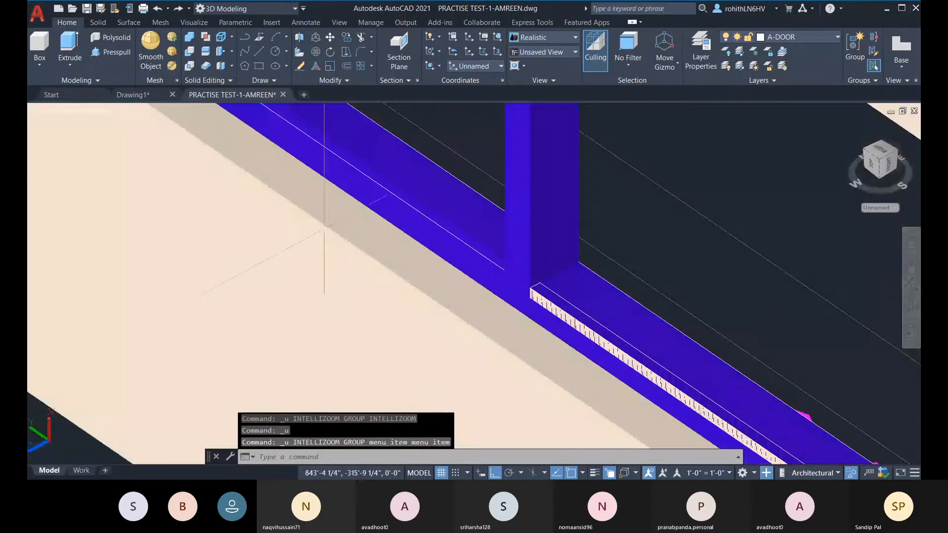
pyautogui.hotkey('ctrl', 'z')
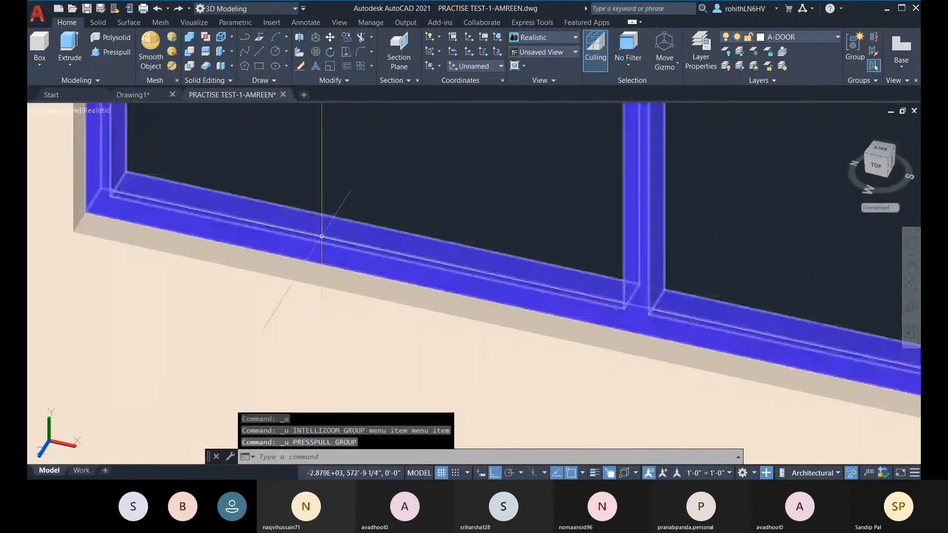
# - Presspull the narrow strip between the guide lines on the first bay's bottom member by -1"
pyautogui.click(117, 52)
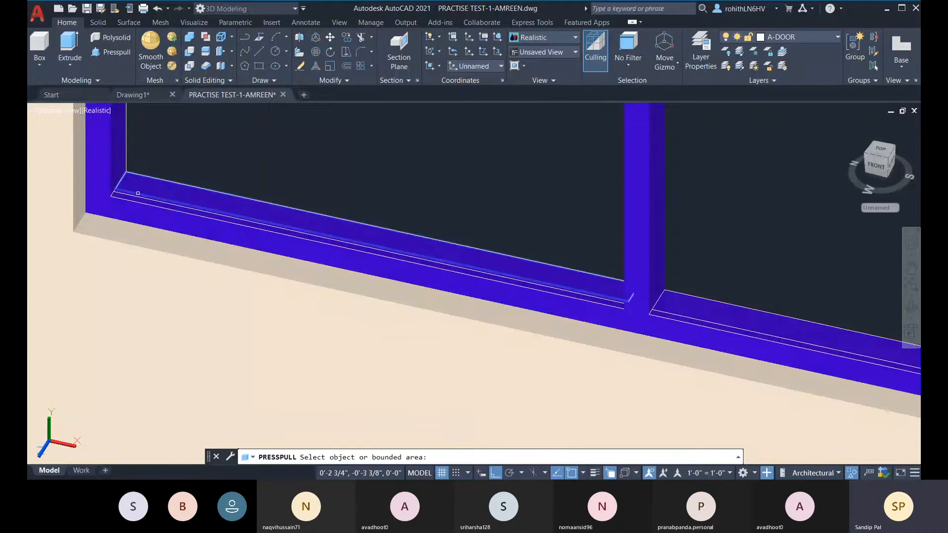
pyautogui.scroll(4, 136, 196)
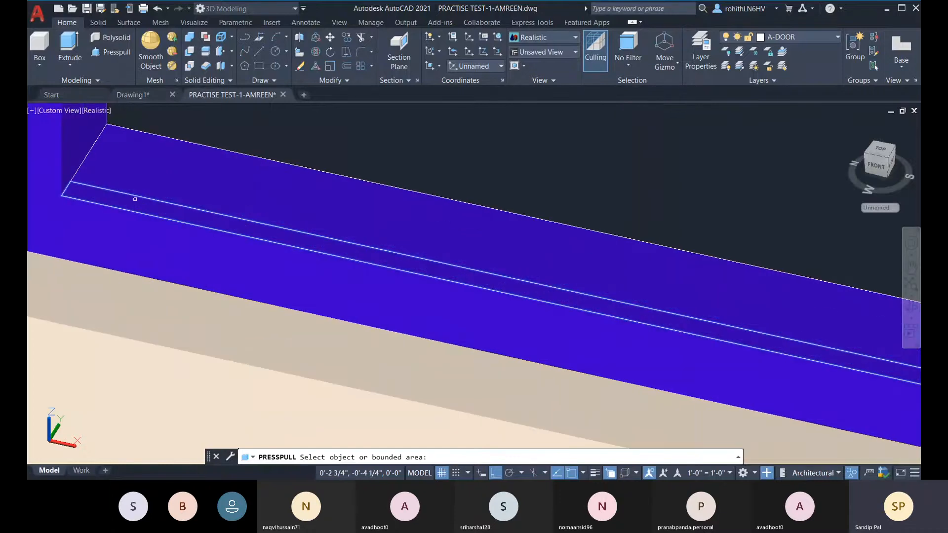
pyautogui.click(134, 199)
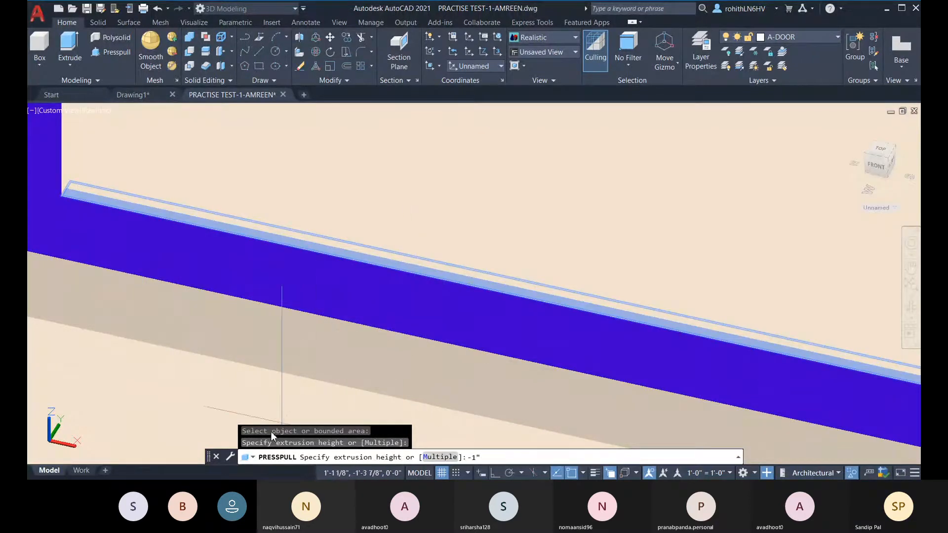
pyautogui.scroll(-3, 252, 418)
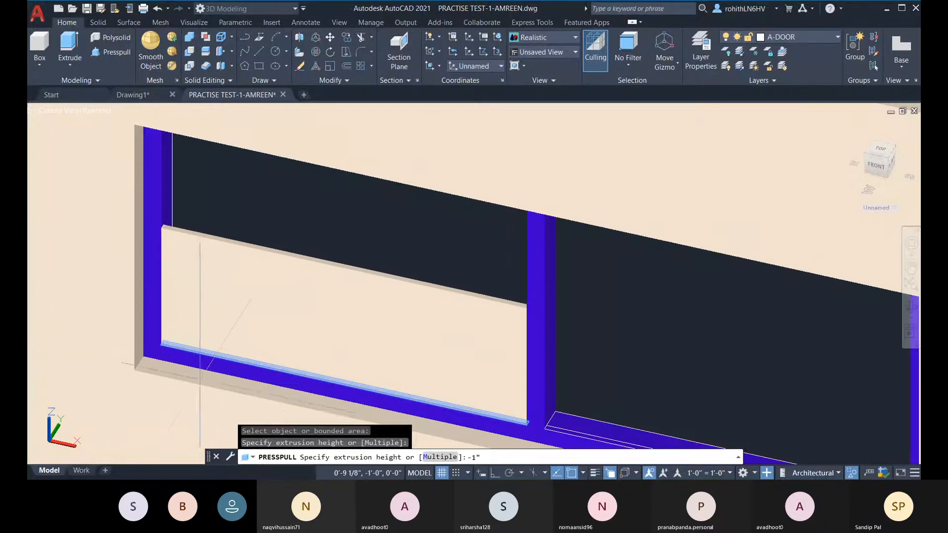
pyautogui.press('Return')
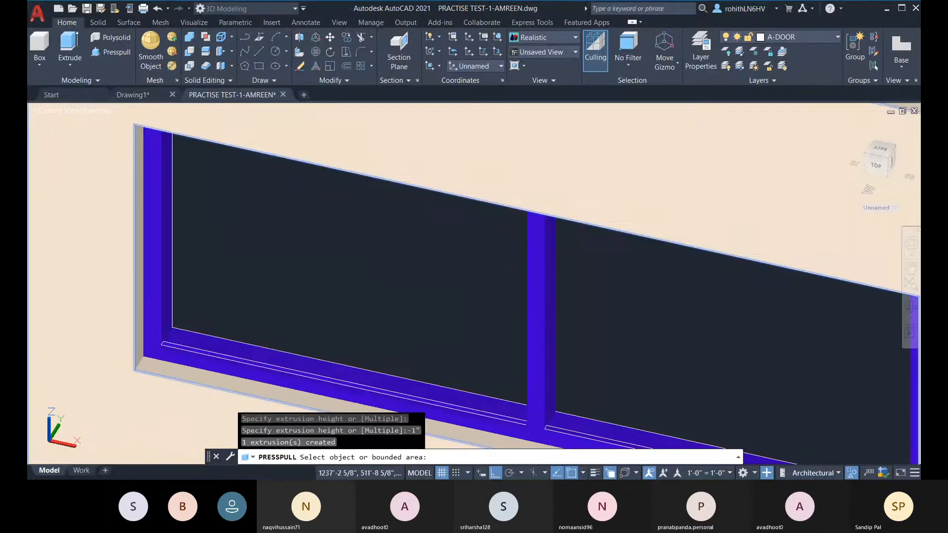
pyautogui.scroll(5, 236, 358)
pyautogui.press('Escape')
pyautogui.press('Escape')
pyautogui.press('Escape')
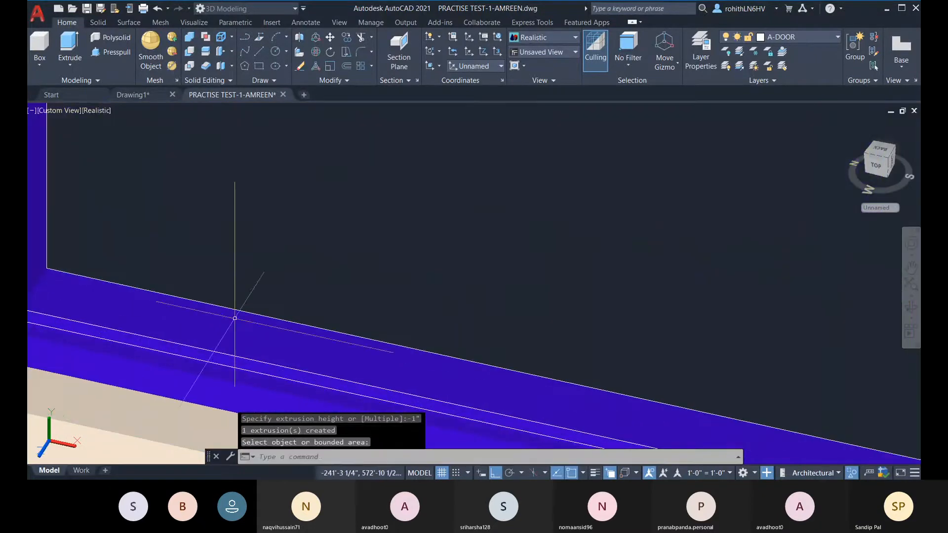
# - Presspull the matching narrow strip on the second bay's bottom member, beyond the mullion, by -1"
pyautogui.keyDown('shift'); pyautogui.moveTo(177, 327); pyautogui.dragTo(189, 248, button='middle'); pyautogui.keyUp('shift')
pyautogui.scroll(-6, 212, 283)
pyautogui.click(113, 52)
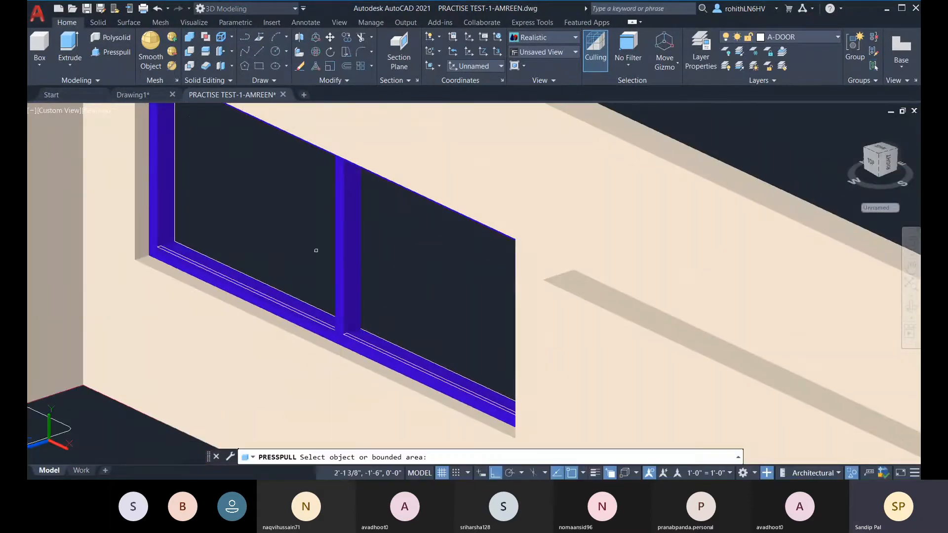
pyautogui.scroll(6, 399, 351)
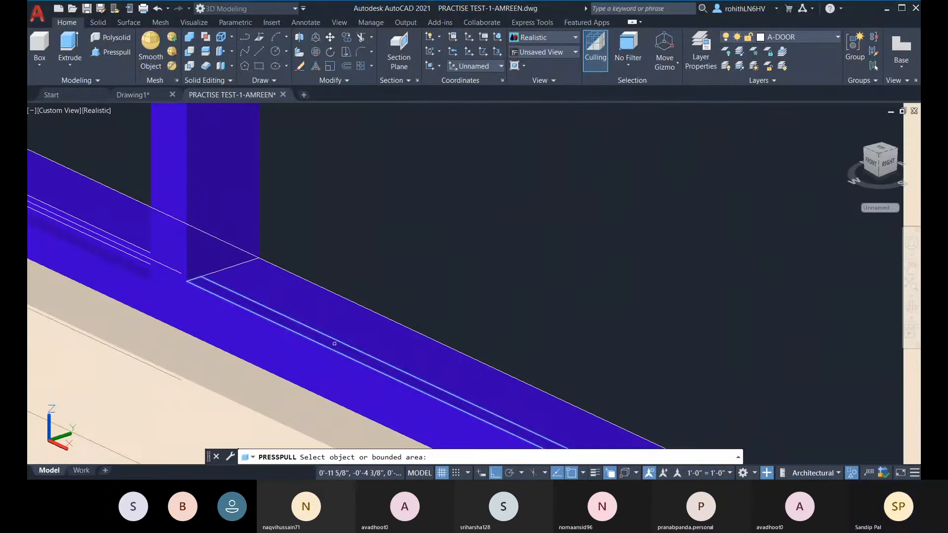
pyautogui.click(335, 344)
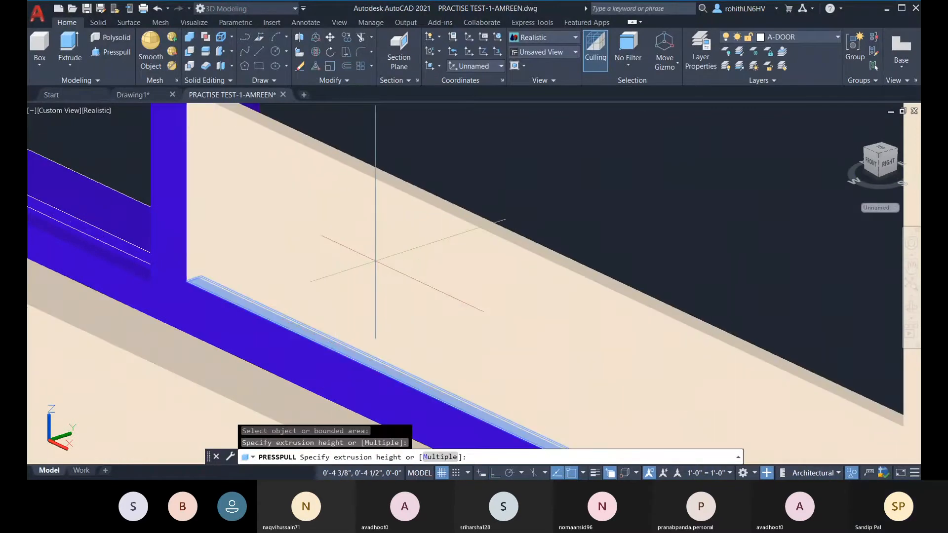
pyautogui.write('-')
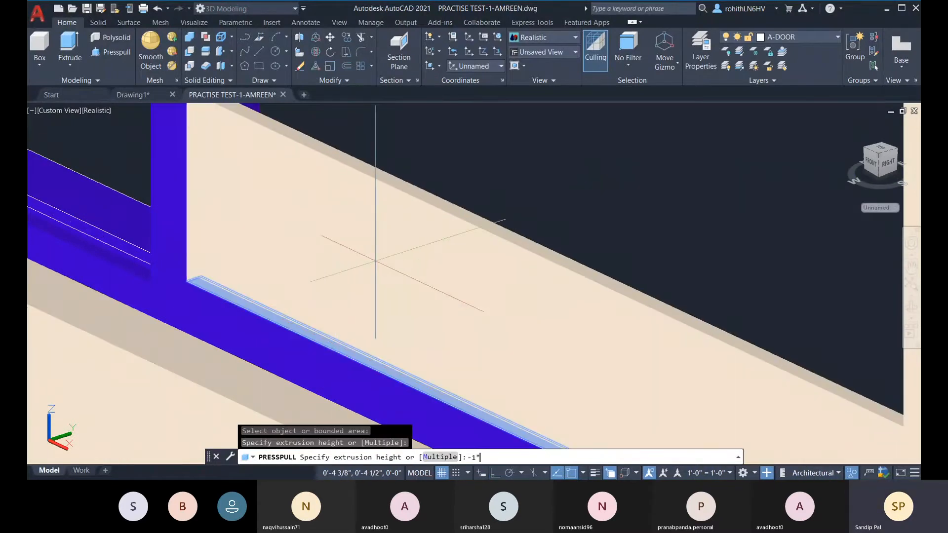
pyautogui.write('1"')
pyautogui.press('Return')
pyautogui.press('Escape')
pyautogui.press('Escape')
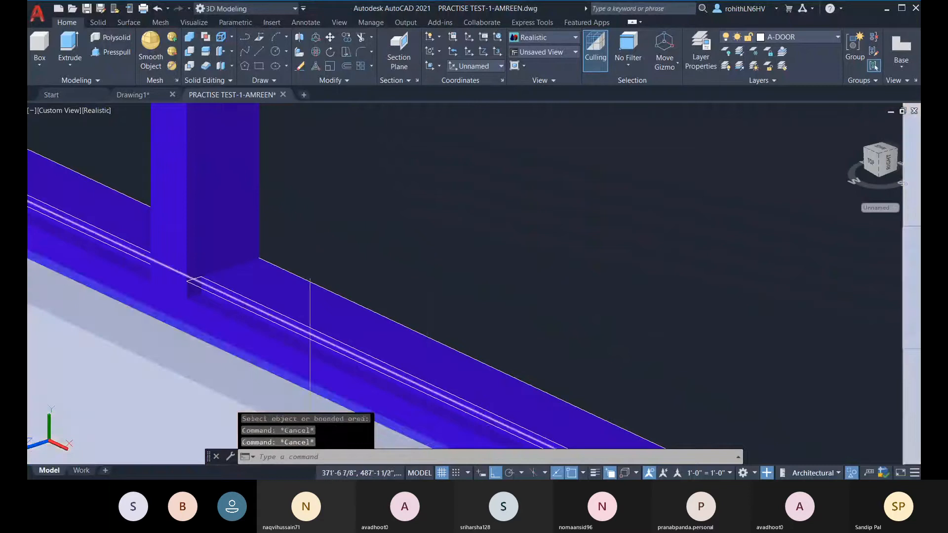
# - Delete all guide lines on the bottom member in both bays by selecting one and its similar objects
pyautogui.scroll(-4, 316, 322)
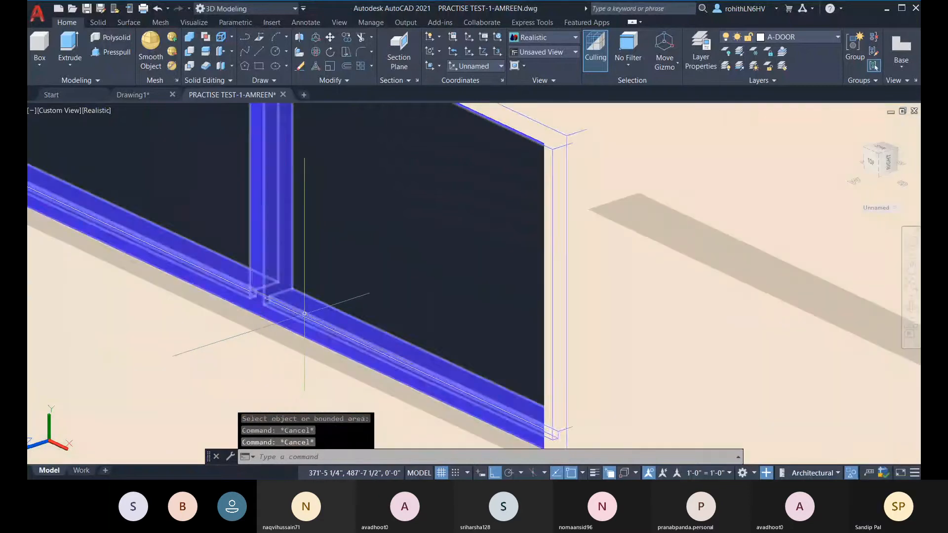
pyautogui.click(305, 314)
pyautogui.click(417, 371)
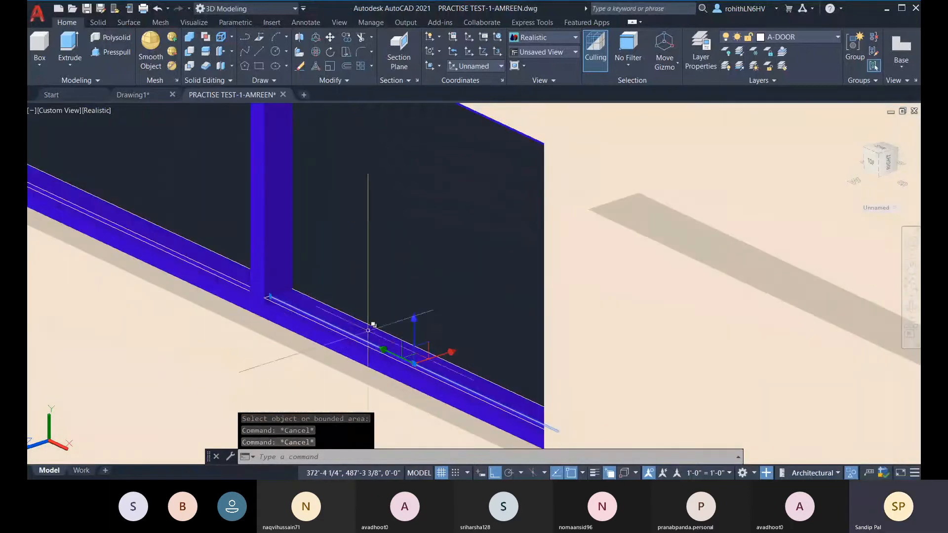
pyautogui.rightClick(382, 227)
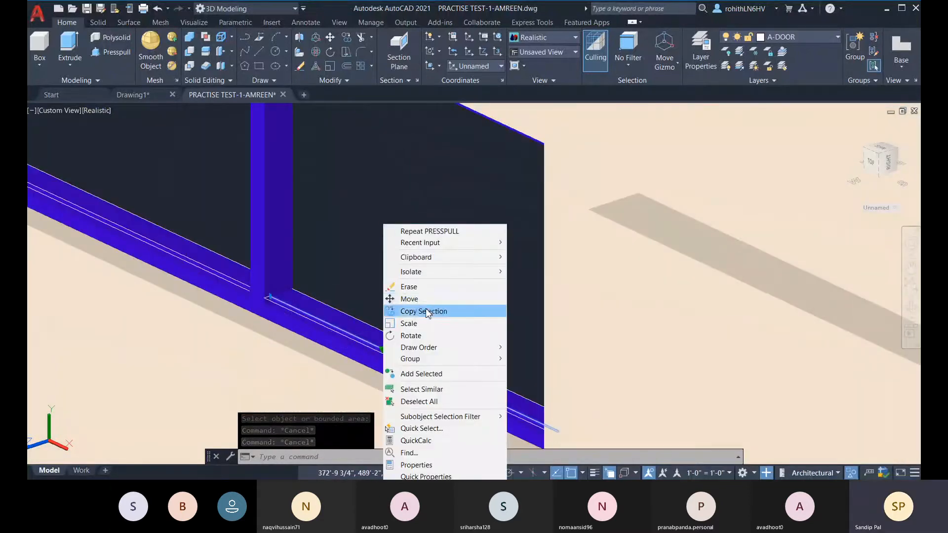
pyautogui.click(420, 388)
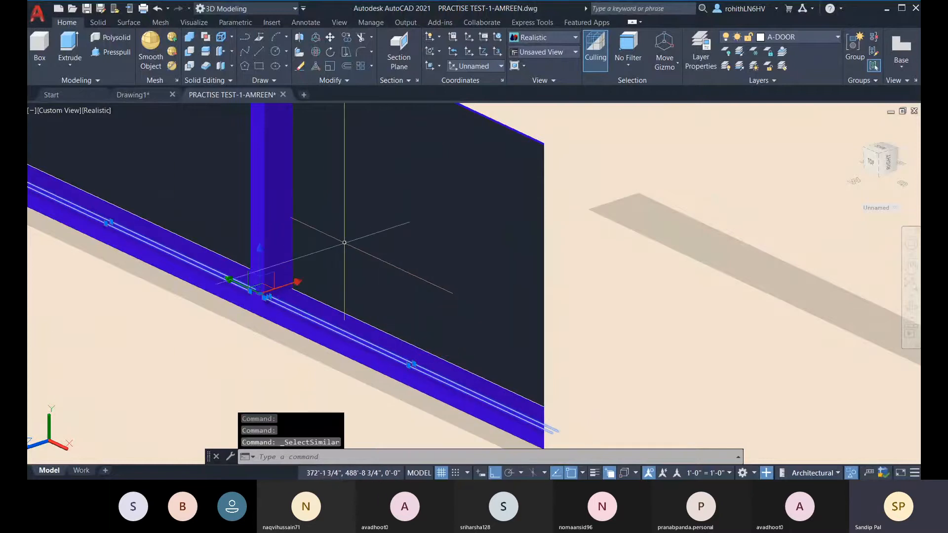
pyautogui.press('Delete')
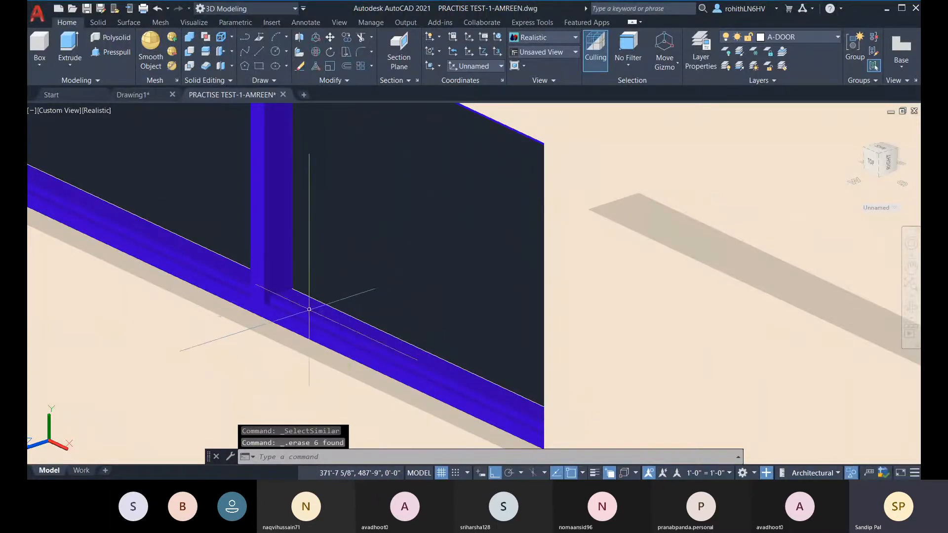
pyautogui.keyDown('shift'); pyautogui.moveTo(368, 303); pyautogui.dragTo(549, 302, button='middle'); pyautogui.keyUp('shift')
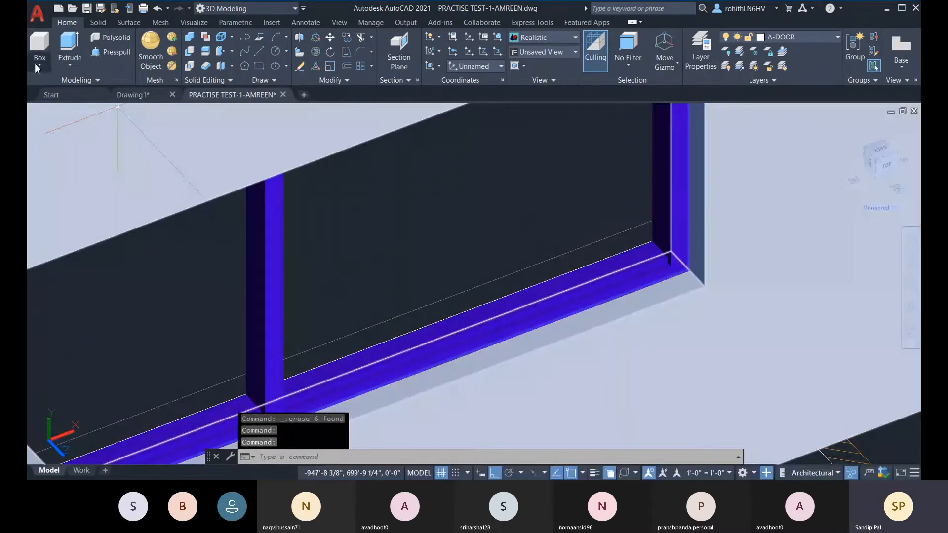
pyautogui.click(37, 65)
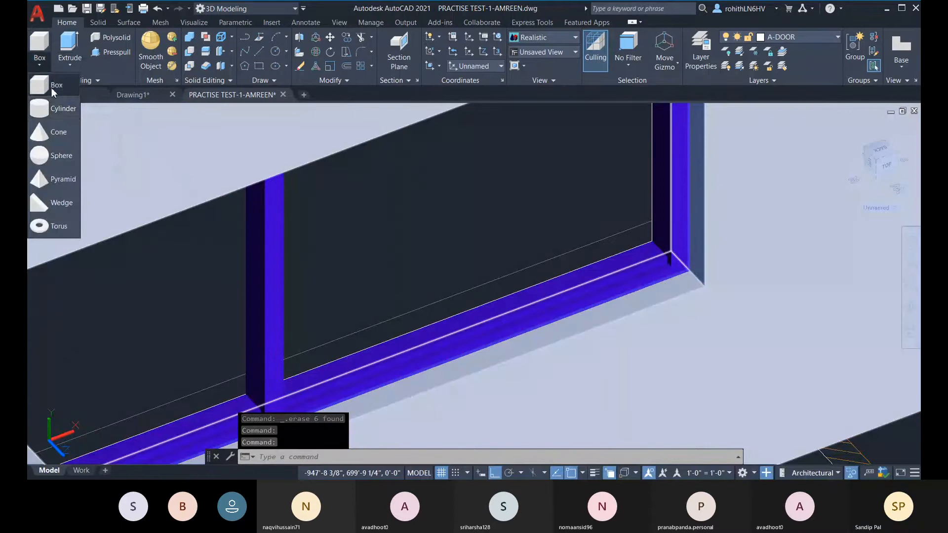
pyautogui.click(57, 90)
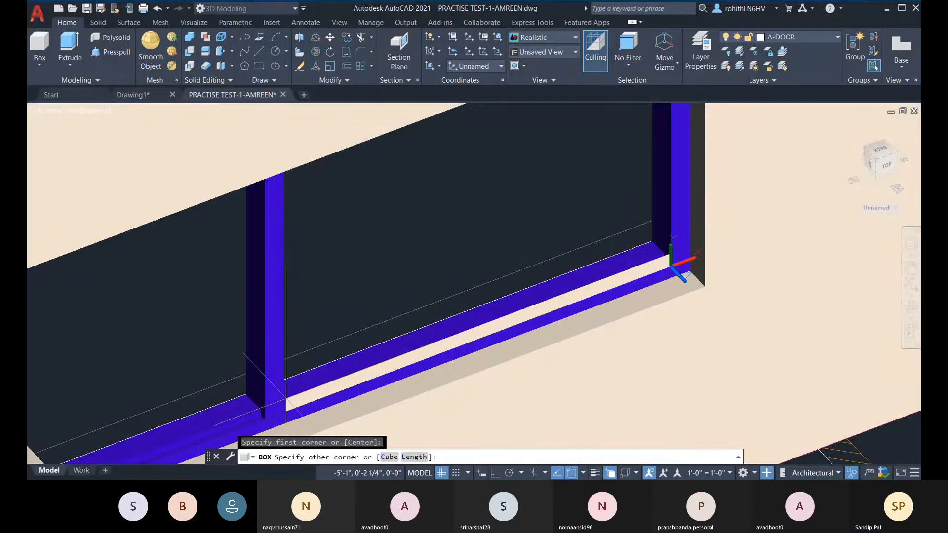
pyautogui.keyDown('shift'); pyautogui.moveTo(289, 410); pyautogui.dragTo(271, 406, button='middle'); pyautogui.keyUp('shift')
pyautogui.press('Escape')
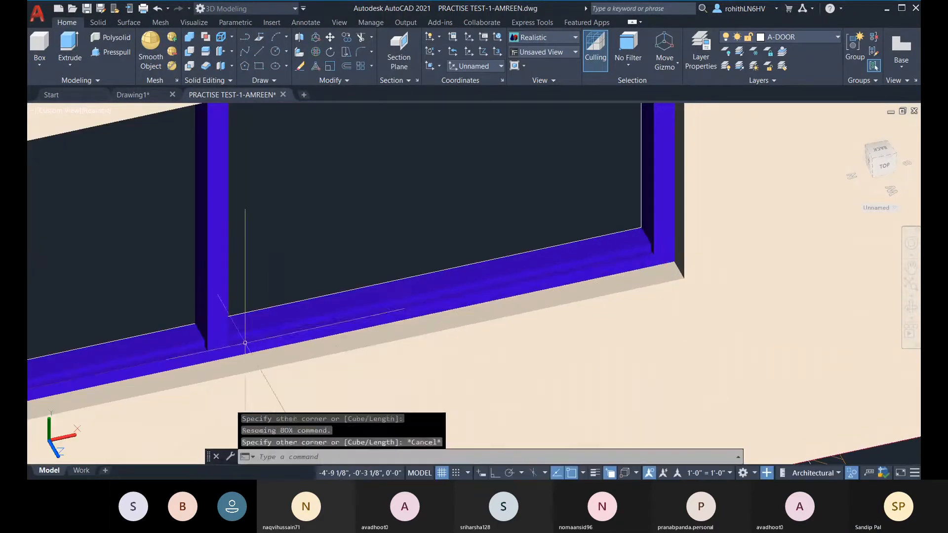
pyautogui.press('Escape')
# - Start a box in the second bay's groove, with a base about 1" by 5'-11 1/2" from the outer jamb corner to the mullion
pyautogui.click(39, 44)
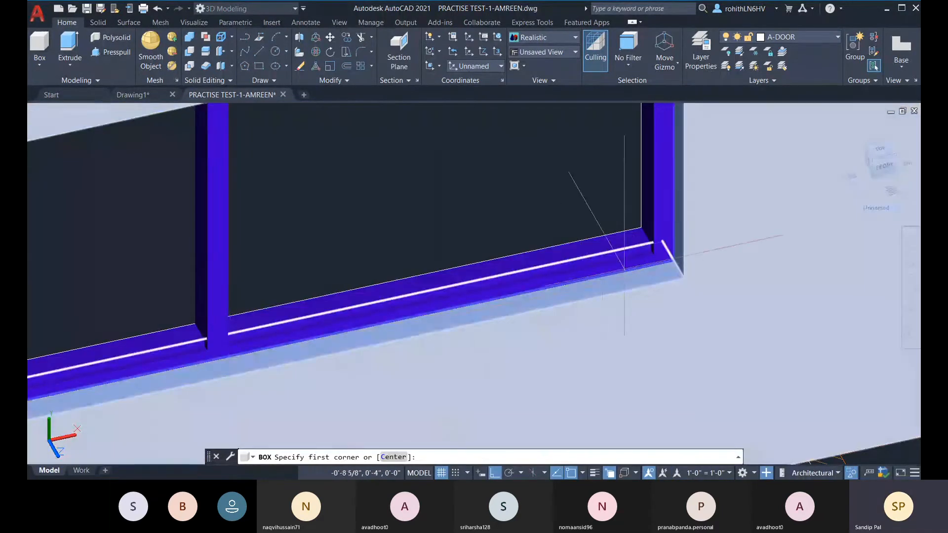
pyautogui.keyDown('shift'); pyautogui.moveTo(593, 212); pyautogui.dragTo(643, 241, button='middle'); pyautogui.keyUp('shift')
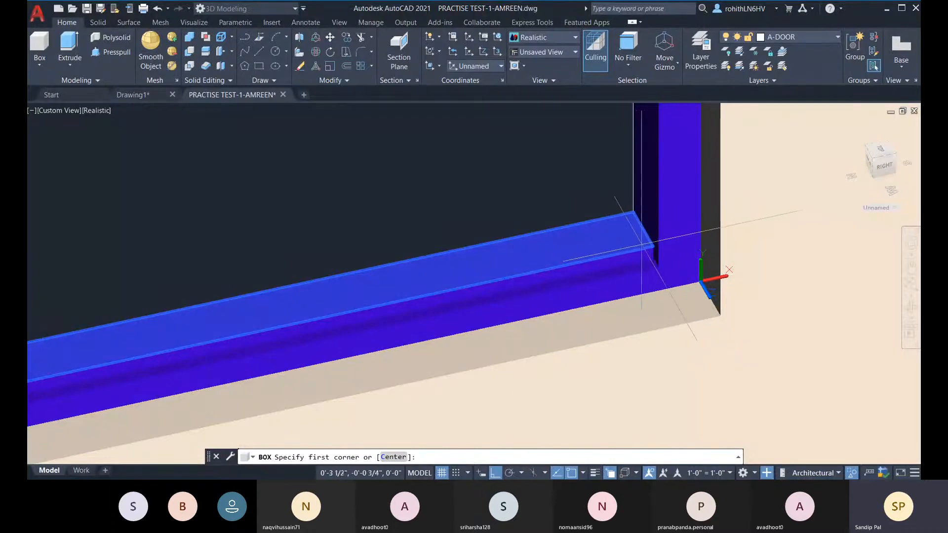
pyautogui.keyDown('shift'); pyautogui.moveTo(647, 242); pyautogui.dragTo(651, 254, button='middle'); pyautogui.keyUp('shift')
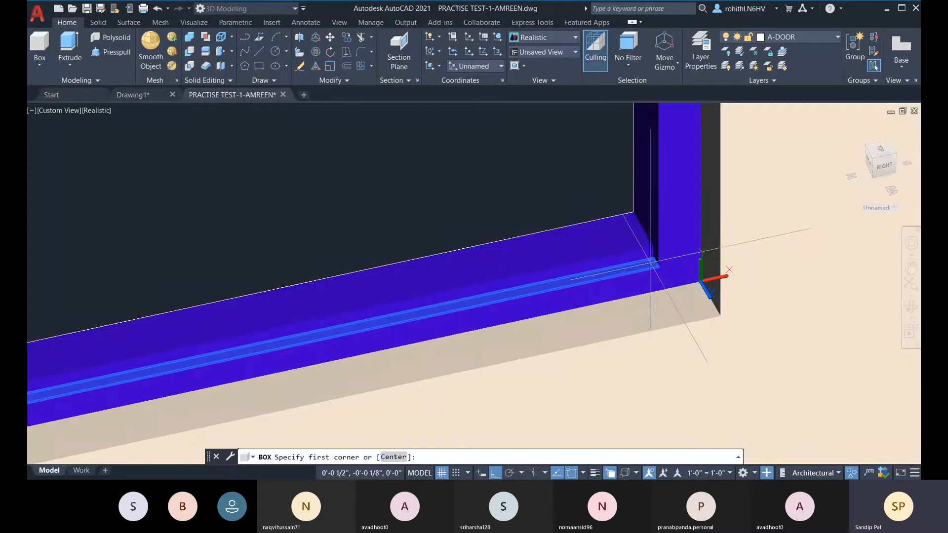
pyautogui.scroll(3, 652, 265)
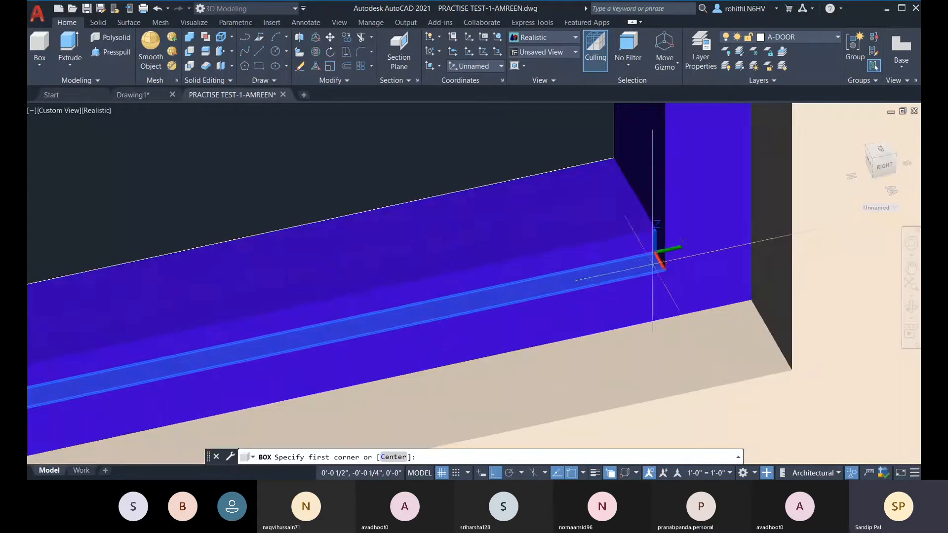
pyautogui.click(661, 267)
pyautogui.scroll(-4, 368, 296)
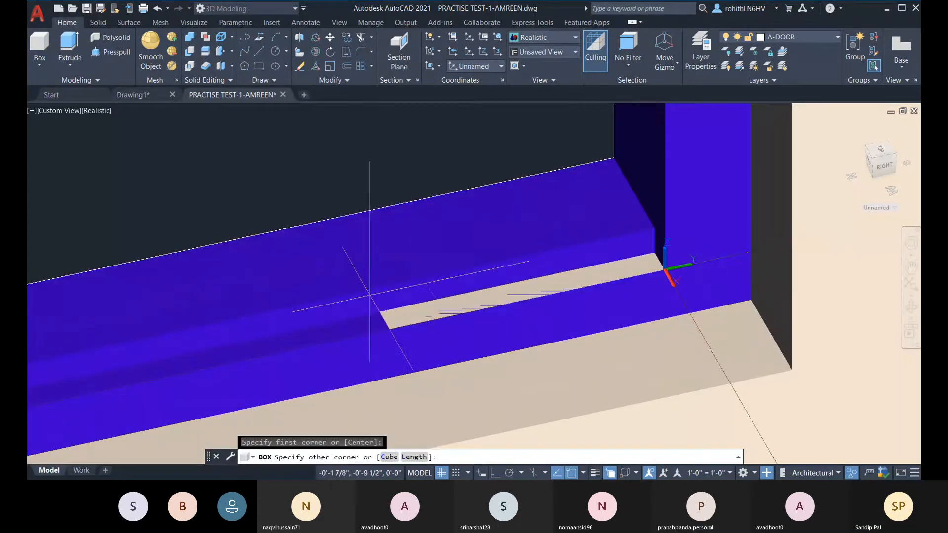
pyautogui.moveTo(331, 314); pyautogui.dragTo(729, 226, button='middle')
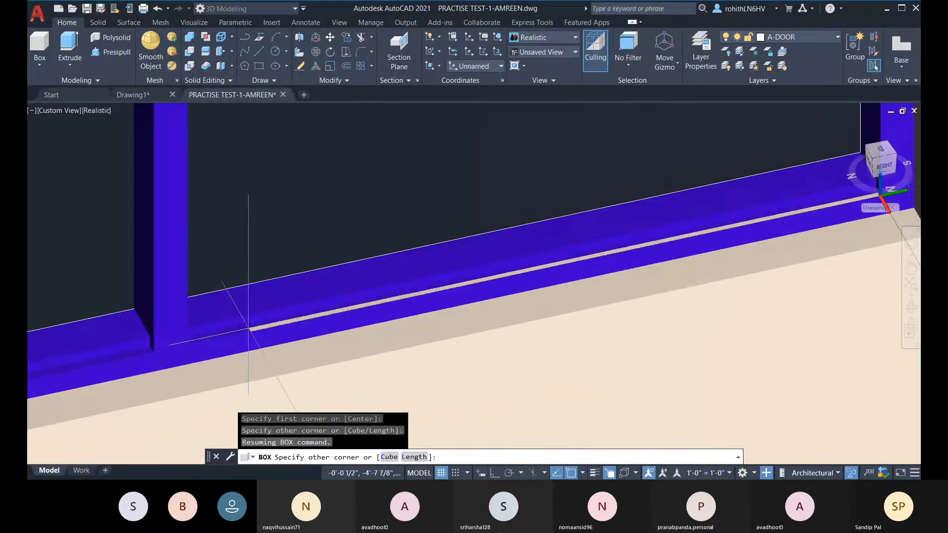
pyautogui.keyDown('shift'); pyautogui.moveTo(250, 333); pyautogui.dragTo(168, 330, button='middle'); pyautogui.keyUp('shift')
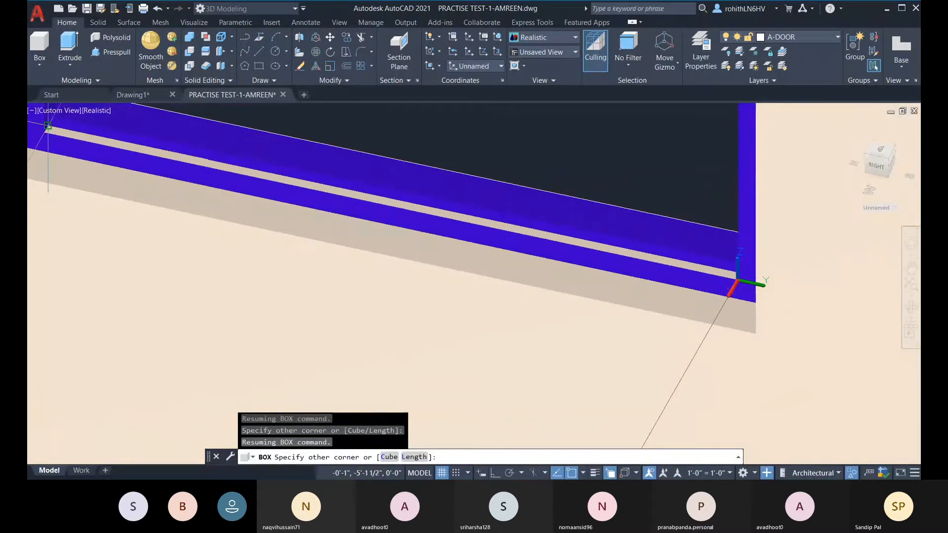
pyautogui.click(48, 125)
# - Set the box's height up to the underside of the frame's top member, at the mullion corner
pyautogui.moveTo(152, 131); pyautogui.dragTo(223, 304, button='middle')
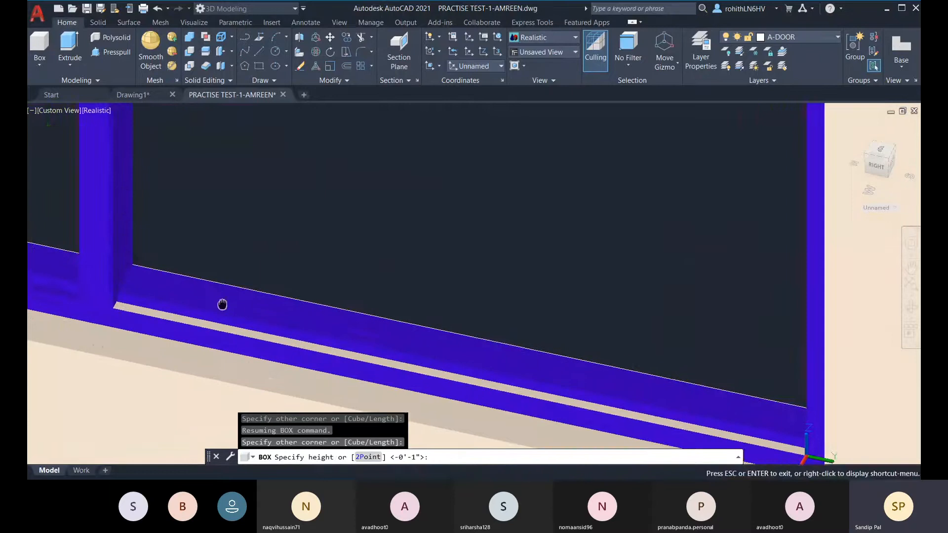
pyautogui.scroll(-3, 228, 300)
pyautogui.scroll(-5, 234, 202)
pyautogui.keyDown('shift'); pyautogui.moveTo(231, 179); pyautogui.dragTo(249, 130, button='middle'); pyautogui.keyUp('shift')
pyautogui.scroll(4, 173, 228)
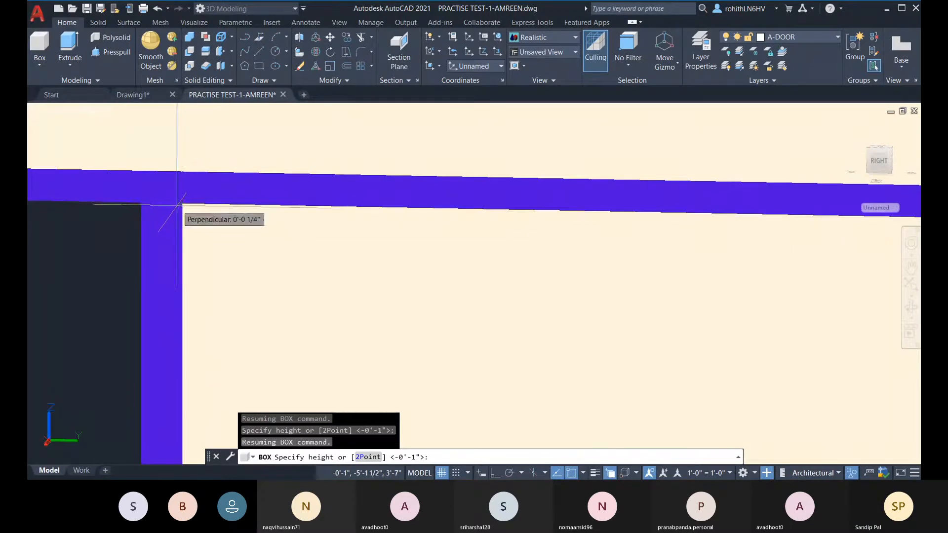
pyautogui.click(182, 203)
pyautogui.scroll(-6, 237, 226)
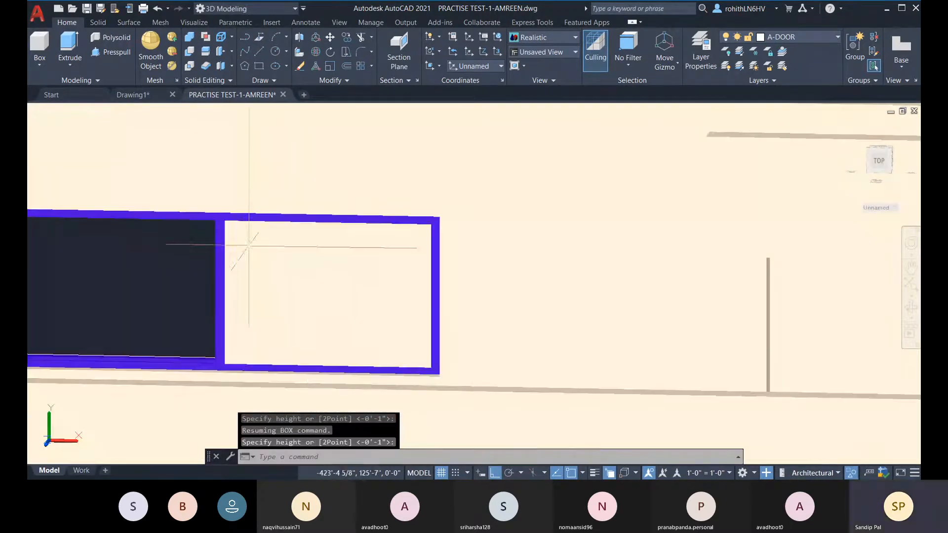
# - Copy the box panel from its bottom corner at the mullion to the matching bottom corner of the empty bay
pyautogui.click(306, 302)
pyautogui.keyDown('shift'); pyautogui.moveTo(380, 151); pyautogui.dragTo(398, 133, button='middle'); pyautogui.keyUp('shift')
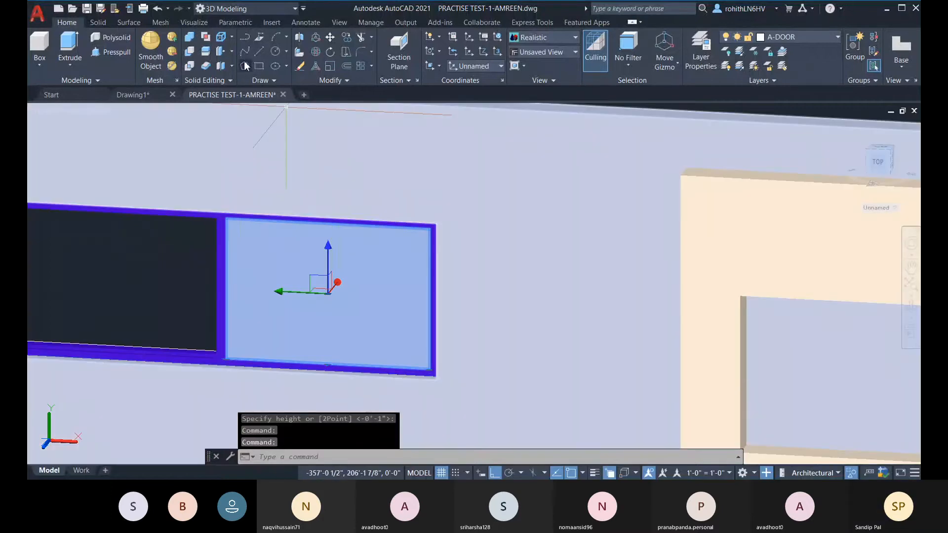
pyautogui.click(346, 51)
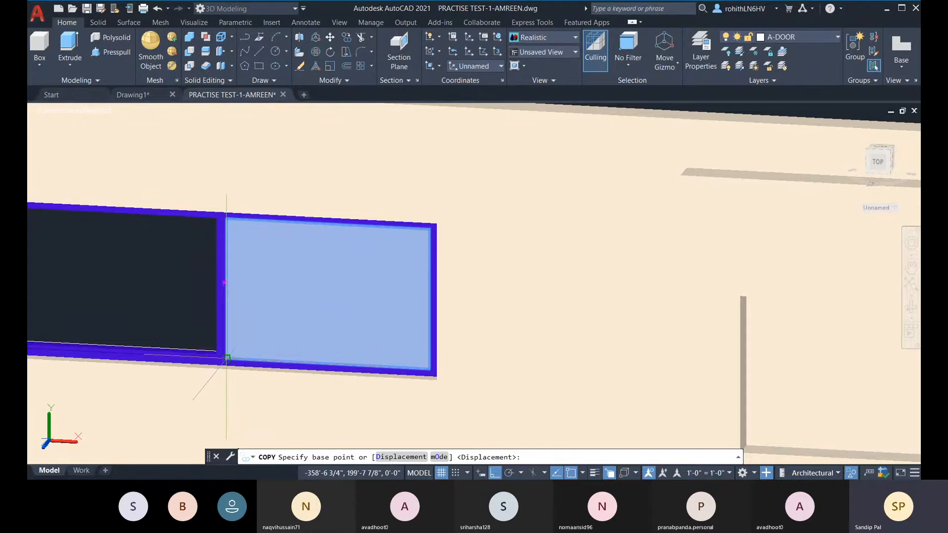
pyautogui.click(227, 358)
pyautogui.moveTo(85, 357); pyautogui.dragTo(306, 359, button='middle')
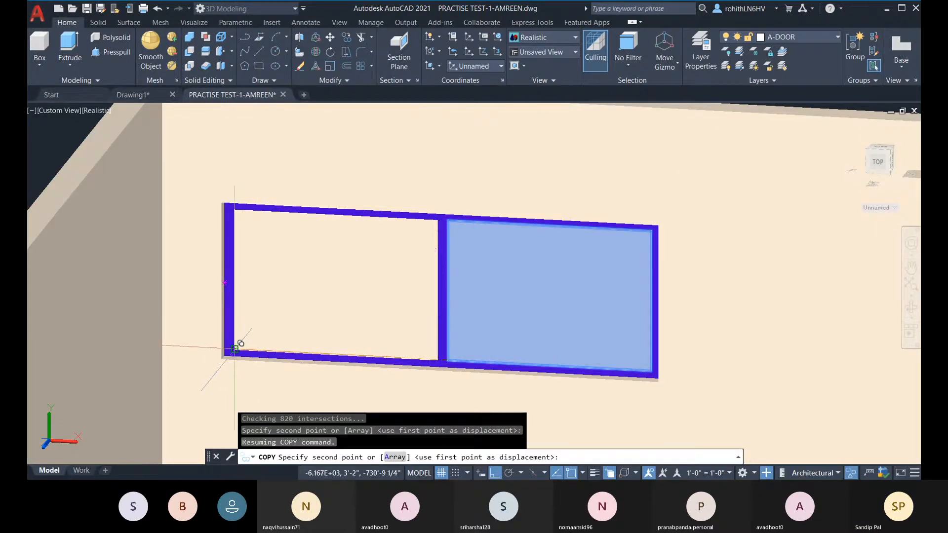
pyautogui.click(267, 343)
pyautogui.press('Escape')
pyautogui.press('Escape')
pyautogui.press('Escape')
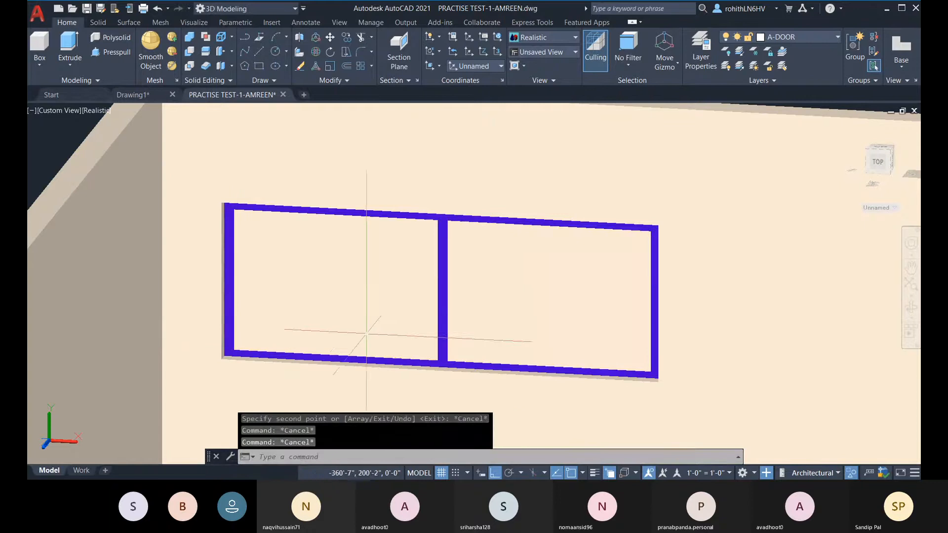
pyautogui.click(365, 333)
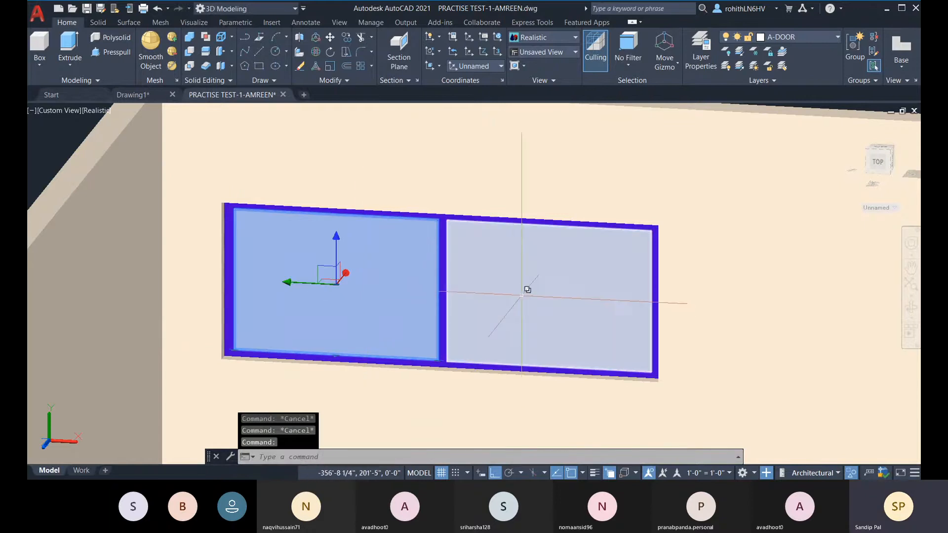
pyautogui.keyDown('ctrl'); pyautogui.click(520, 294); pyautogui.keyUp('ctrl')
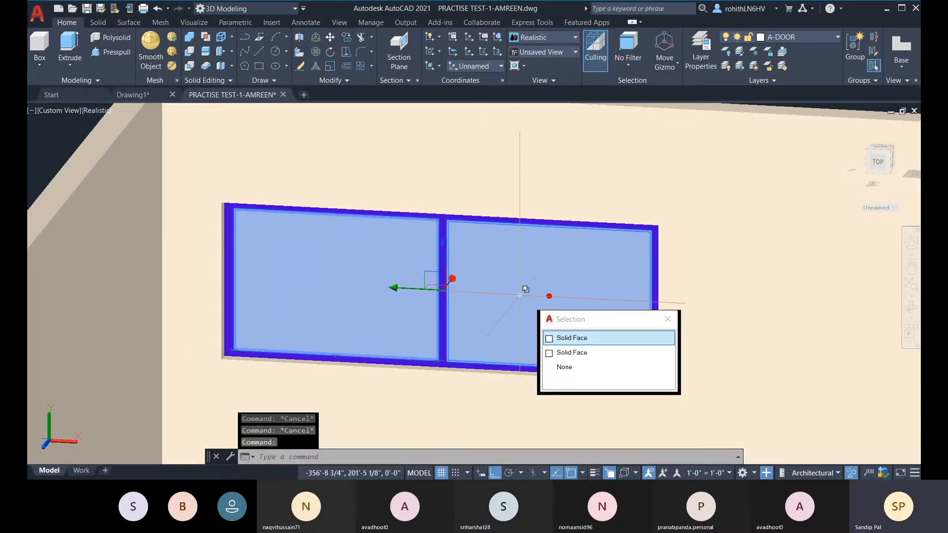
pyautogui.click(584, 339)
pyautogui.press('Escape')
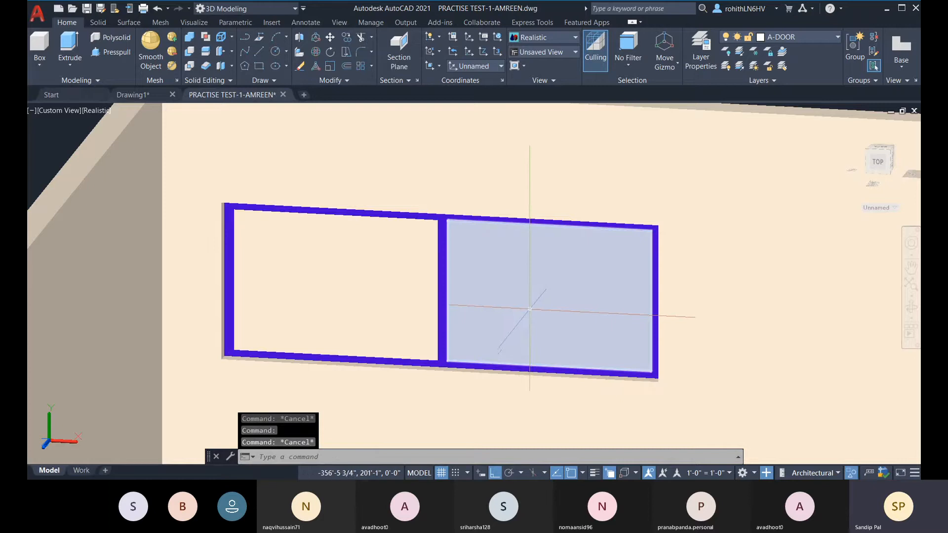
# - Assign both window box panels to the A-GLASS layer
pyautogui.click(530, 310)
pyautogui.click(367, 296)
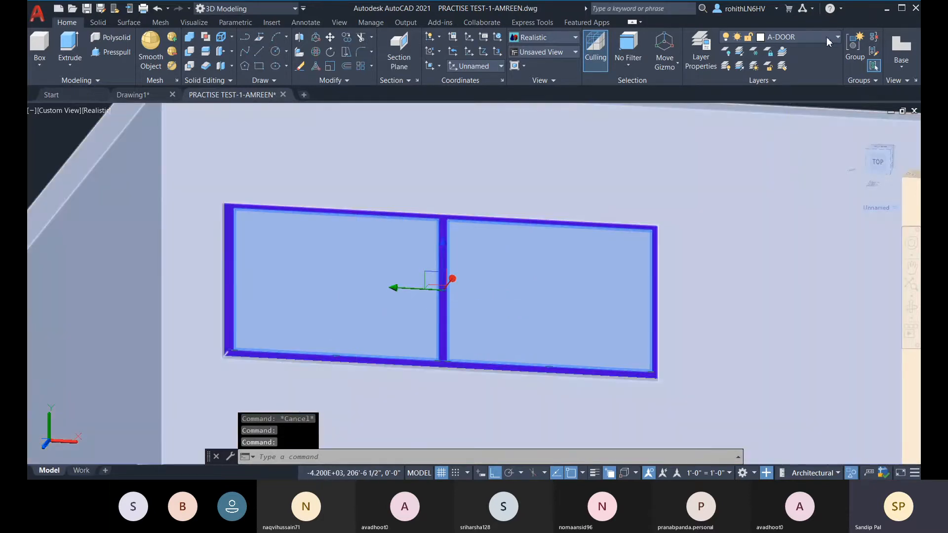
pyautogui.click(827, 37)
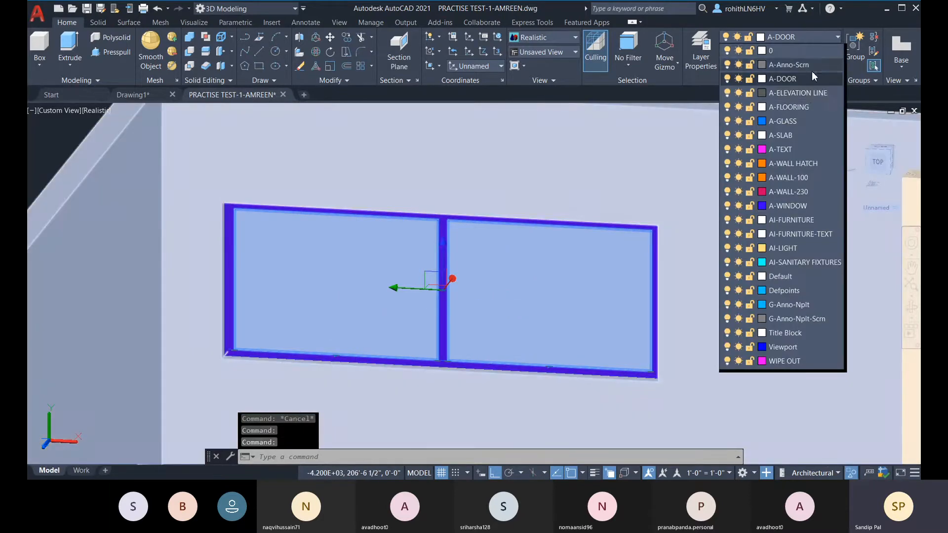
pyautogui.click(795, 123)
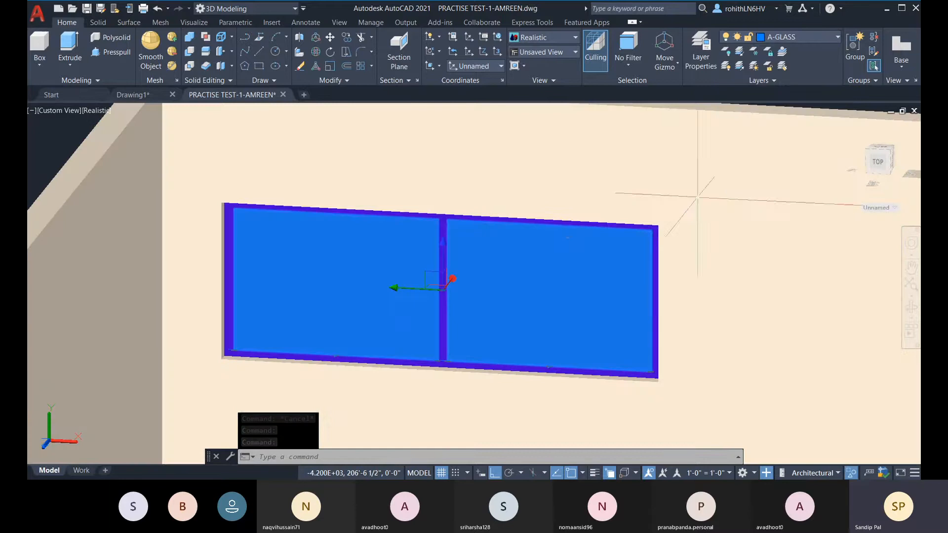
pyautogui.press('Escape')
pyautogui.press('Escape')
# - Set the A-GLASS layer's transparency to 60 in the layer properties
pyautogui.scroll(-3, 561, 287)
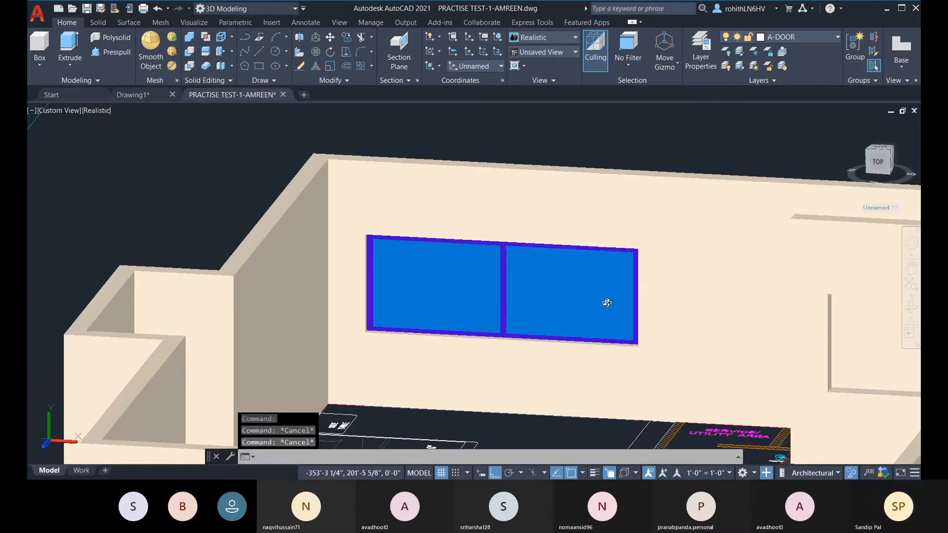
pyautogui.keyDown('shift'); pyautogui.moveTo(606, 303); pyautogui.dragTo(283, 182, button='middle'); pyautogui.keyUp('shift')
pyautogui.press('Escape')
pyautogui.press('Escape')
pyautogui.keyDown('shift'); pyautogui.moveTo(746, 242); pyautogui.dragTo(697, 182, button='middle'); pyautogui.keyUp('shift')
pyautogui.keyDown('shift'); pyautogui.moveTo(543, 212); pyautogui.dragTo(561, 121, button='middle'); pyautogui.keyUp('shift')
pyautogui.click(701, 54)
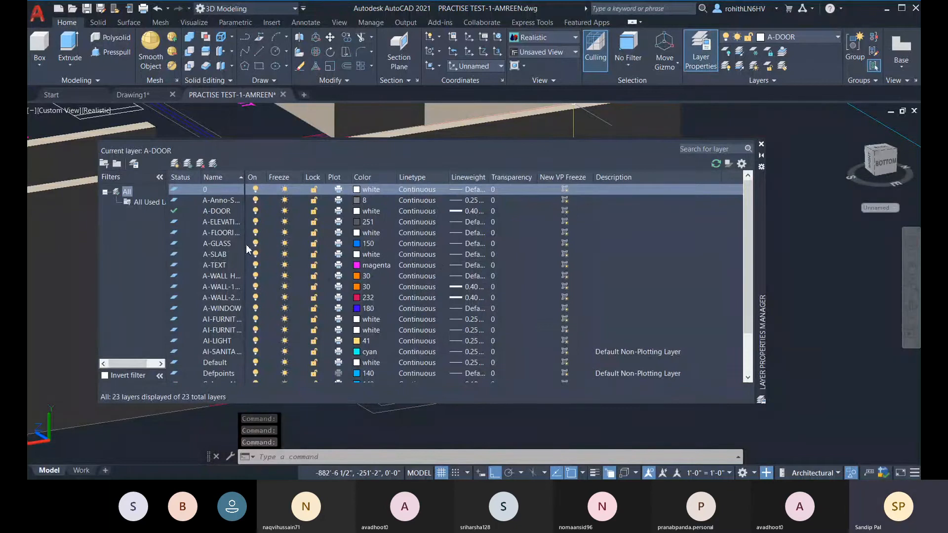
pyautogui.click(498, 245)
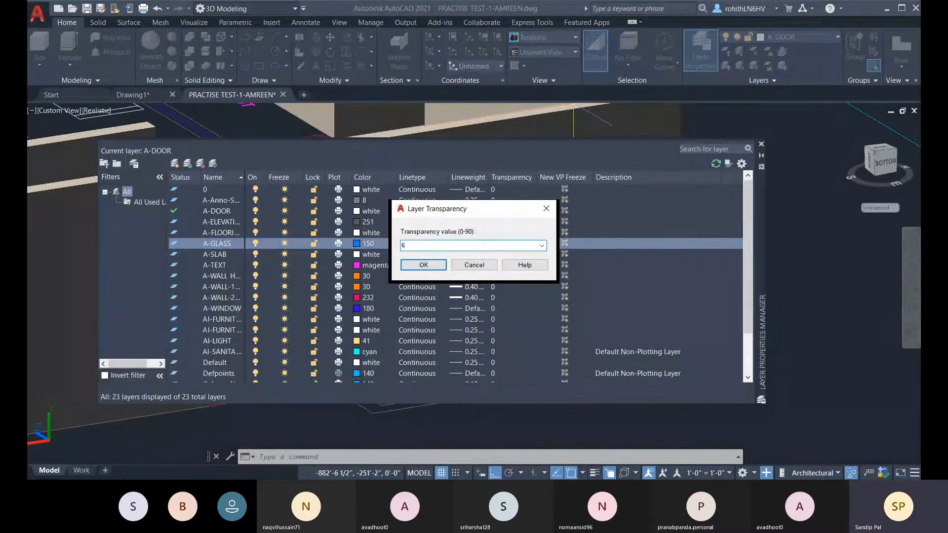
pyautogui.click(402, 266)
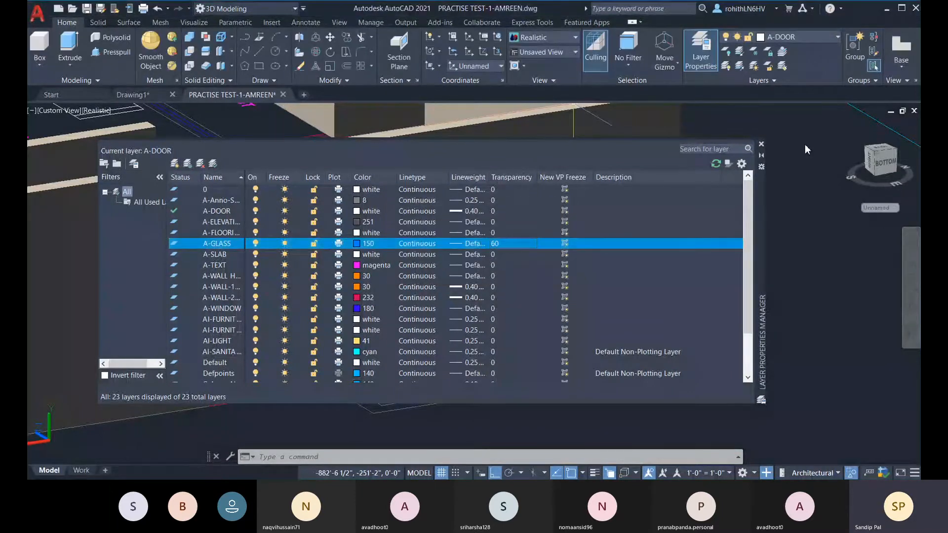
pyautogui.click(761, 145)
pyautogui.press('Escape')
pyautogui.press('Escape')
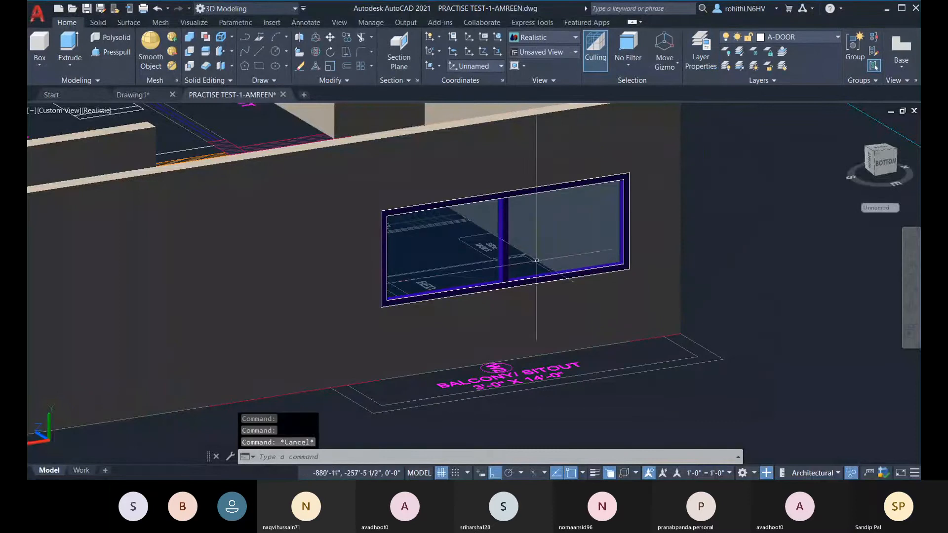
# - Delete the leftover polyline outlines around the window frame by selecting one and its similar objects
pyautogui.keyDown('shift'); pyautogui.moveTo(703, 257); pyautogui.dragTo(685, 256, button='middle'); pyautogui.keyUp('shift')
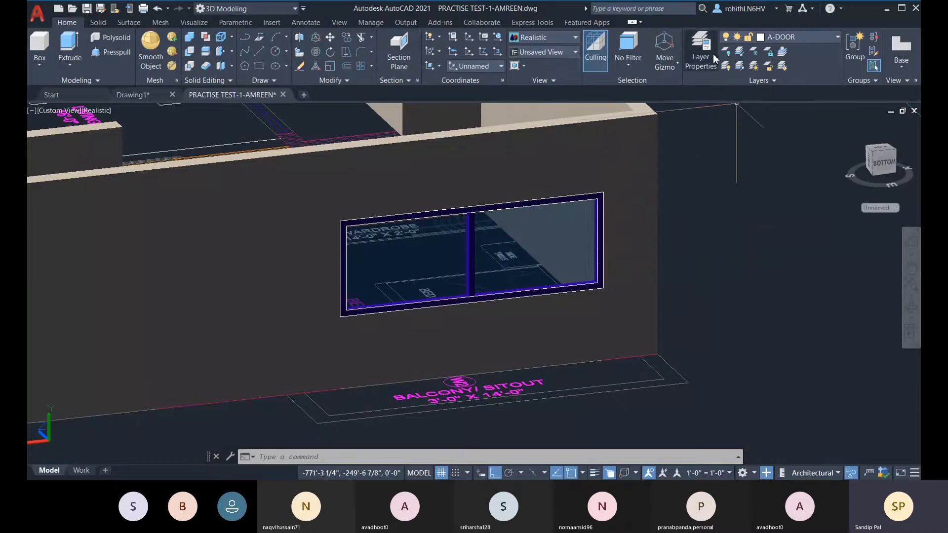
pyautogui.click(601, 186)
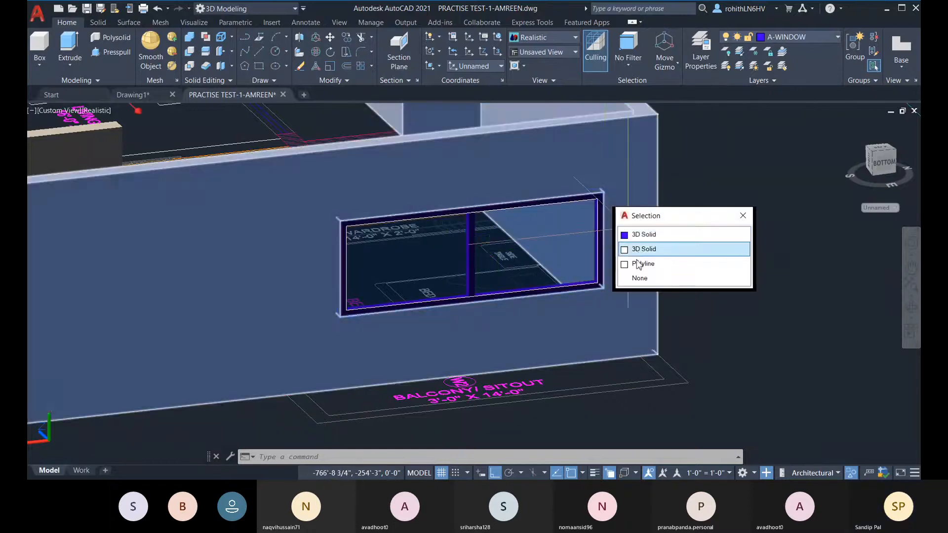
pyautogui.click(637, 262)
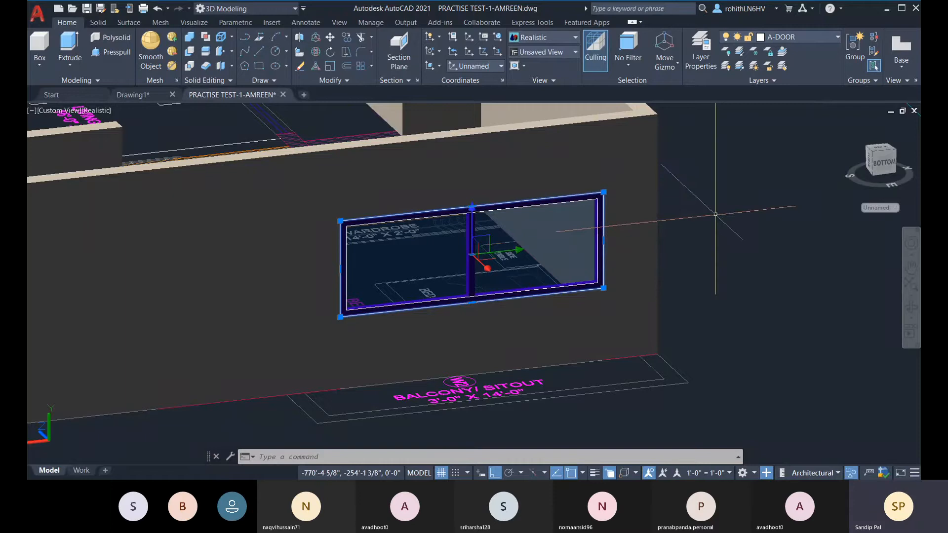
pyautogui.rightClick(715, 214)
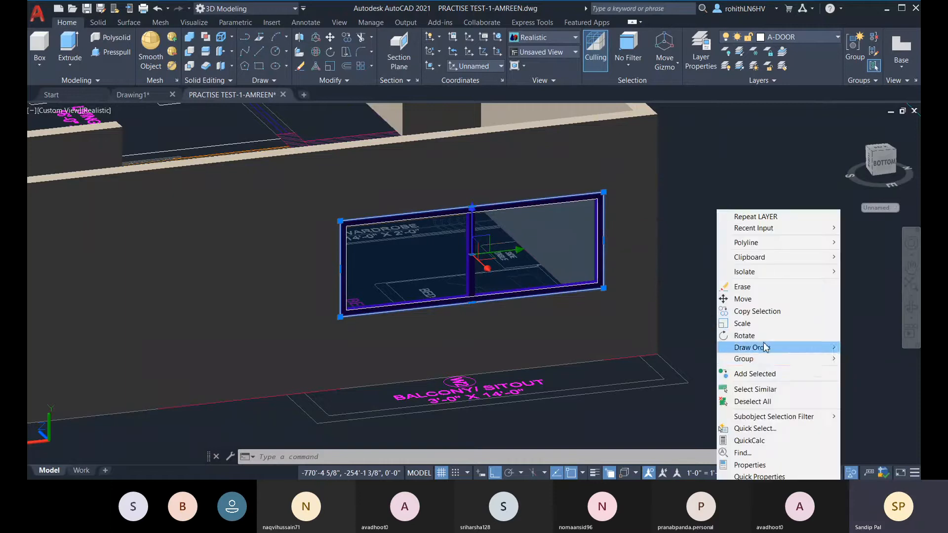
pyautogui.moveTo(761, 364)
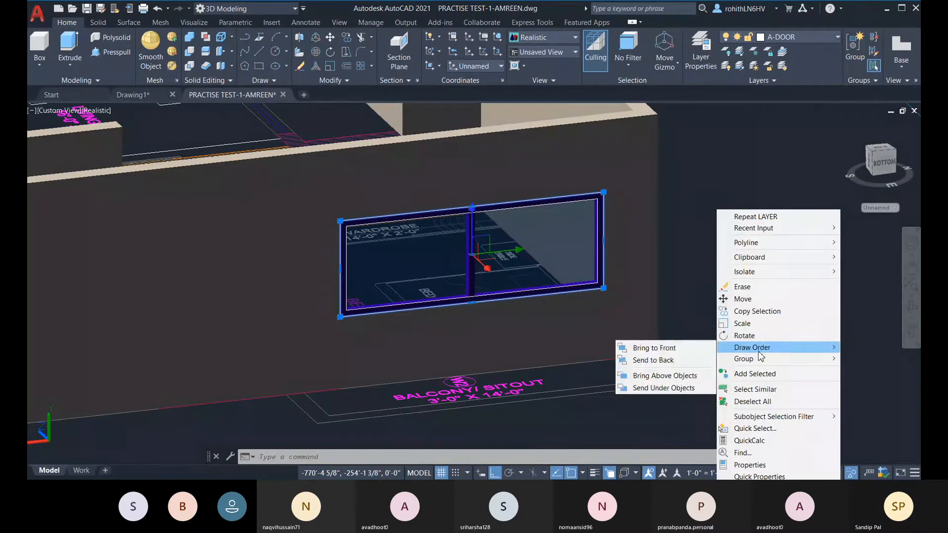
pyautogui.click(770, 390)
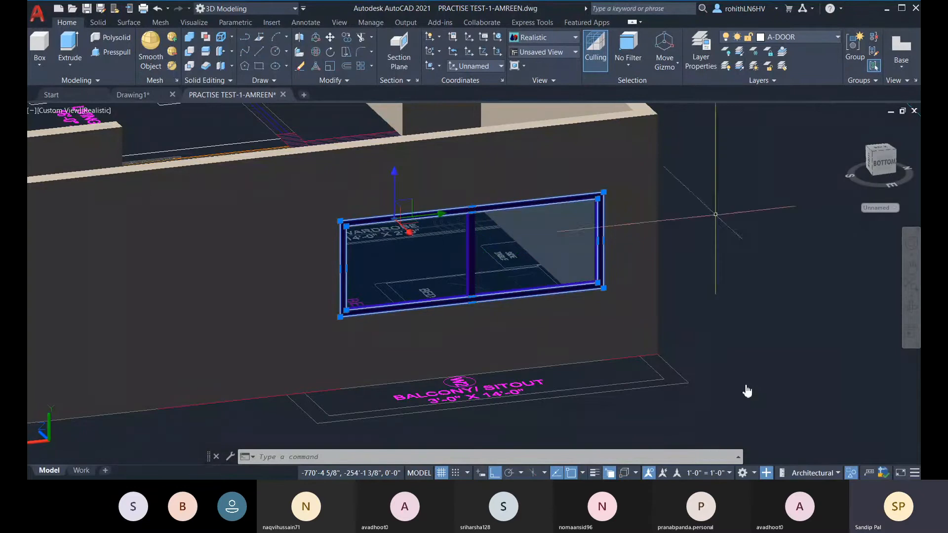
pyautogui.press('Delete')
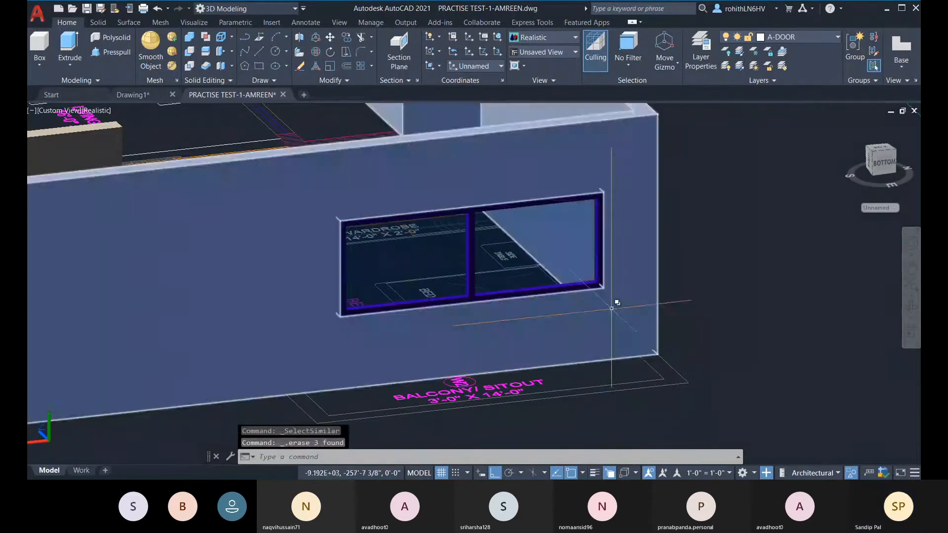
# - Examine the internal walls of the floor plan around the common toilet and doors D2 and D3
pyautogui.scroll(-5, 607, 336)
pyautogui.keyDown('shift'); pyautogui.moveTo(606, 344); pyautogui.dragTo(375, 420, button='middle'); pyautogui.keyUp('shift')
pyautogui.scroll(8, 528, 312)
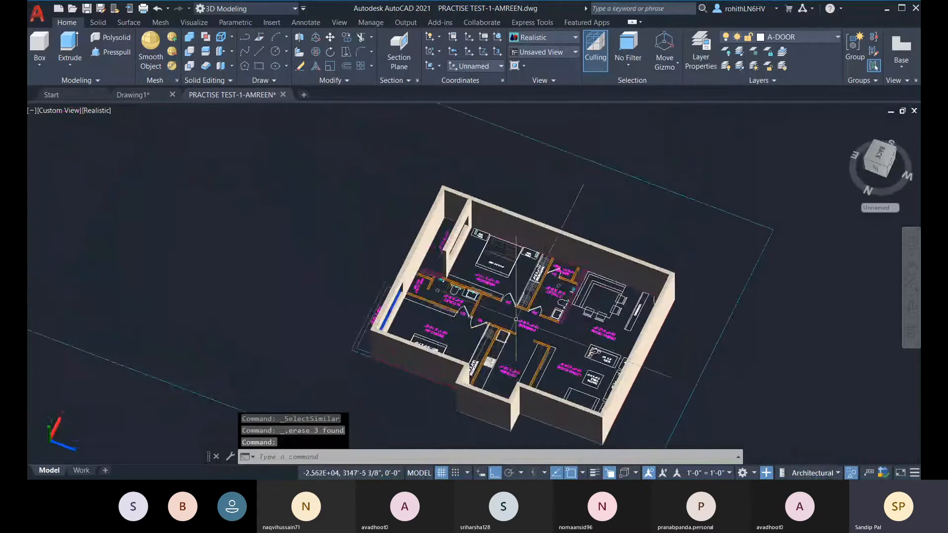
pyautogui.scroll(-2, 532, 300)
pyautogui.scroll(10, 531, 306)
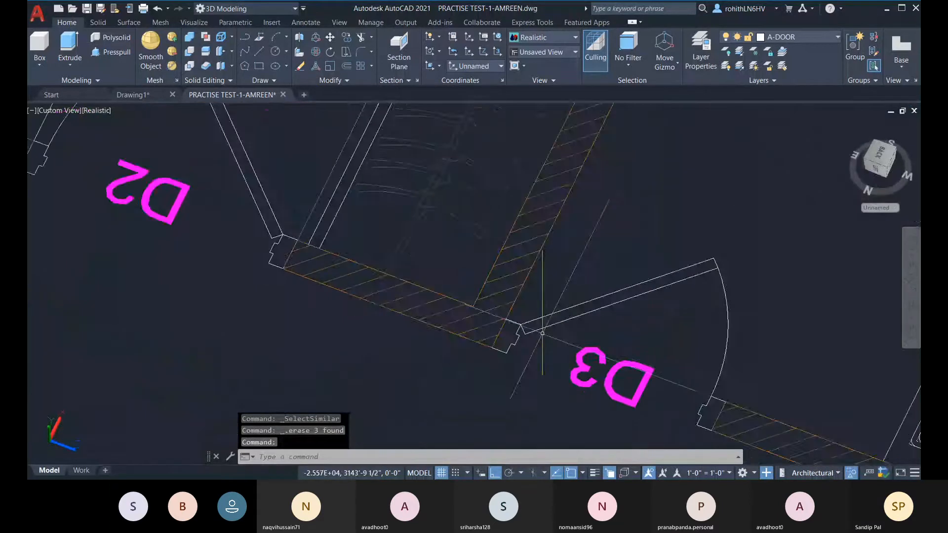
pyautogui.keyDown('shift'); pyautogui.moveTo(549, 364); pyautogui.dragTo(599, 353, button='middle'); pyautogui.keyUp('shift')
pyautogui.scroll(-3, 558, 346)
pyautogui.scroll(-5, 558, 345)
pyautogui.scroll(5, 229, 314)
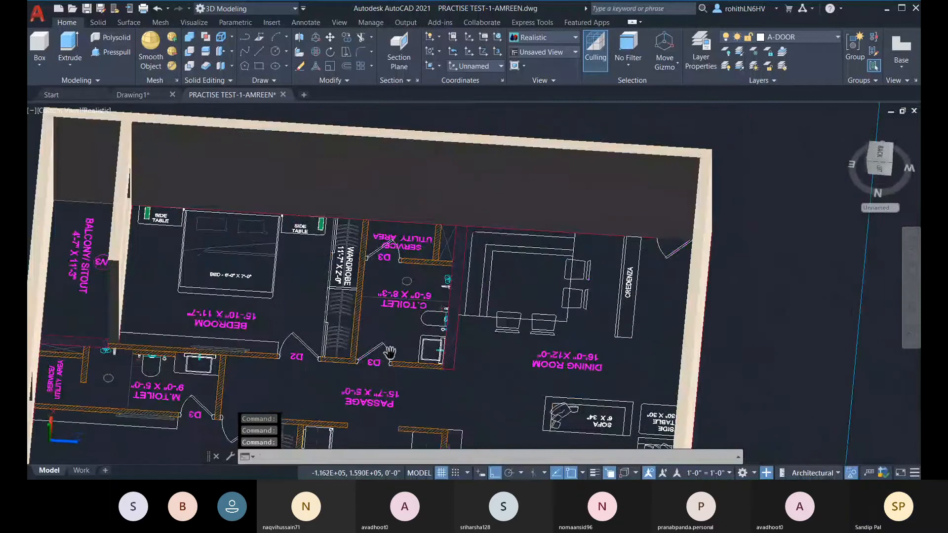
pyautogui.click(111, 38)
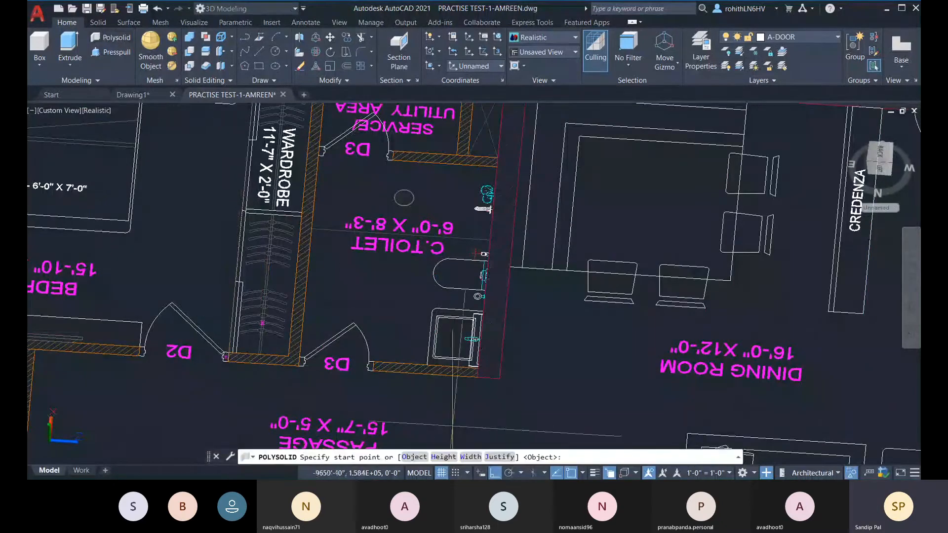
pyautogui.scroll(3, 266, 365)
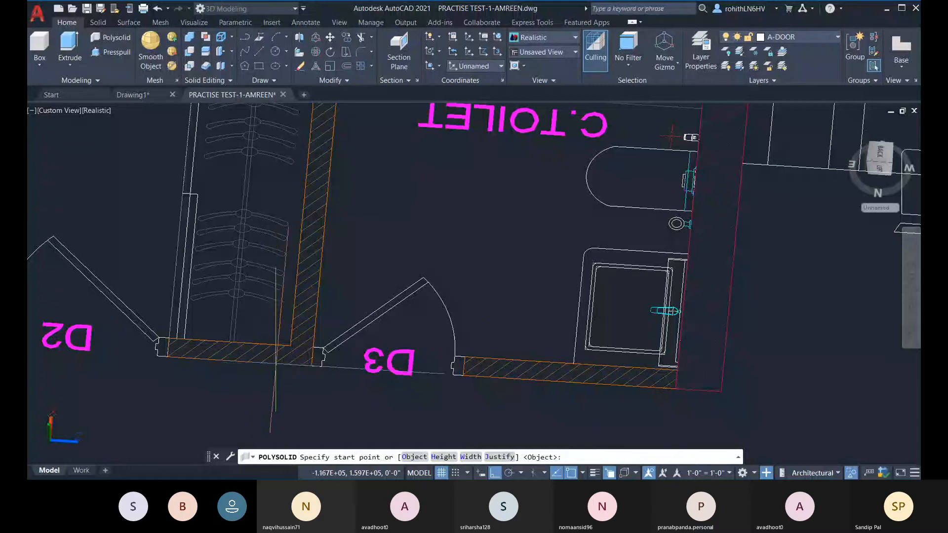
pyautogui.press('Escape')
# - Measure the thickness of the hatched internal wall between doors D2 and D3 and review the distance in the command history
pyautogui.write('dist')
pyautogui.press('Return')
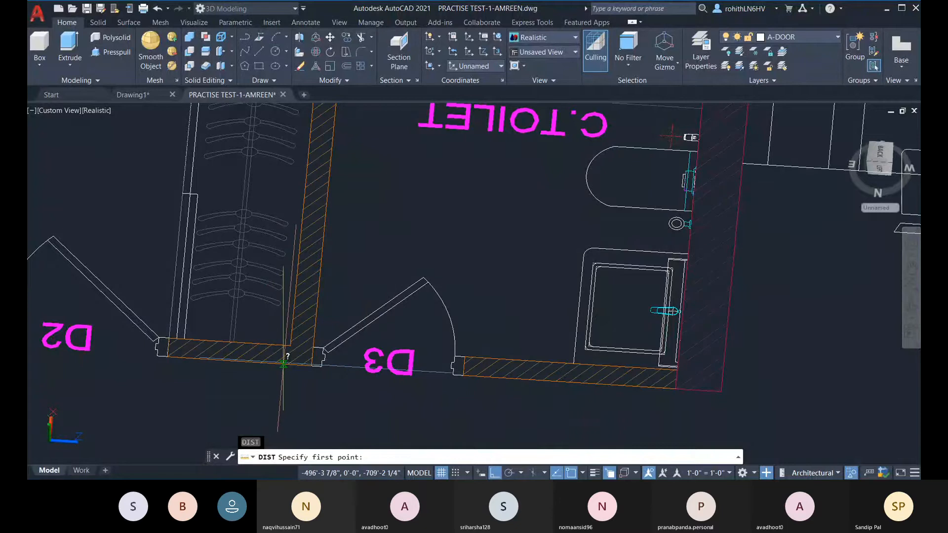
pyautogui.click(283, 363)
pyautogui.click(288, 346)
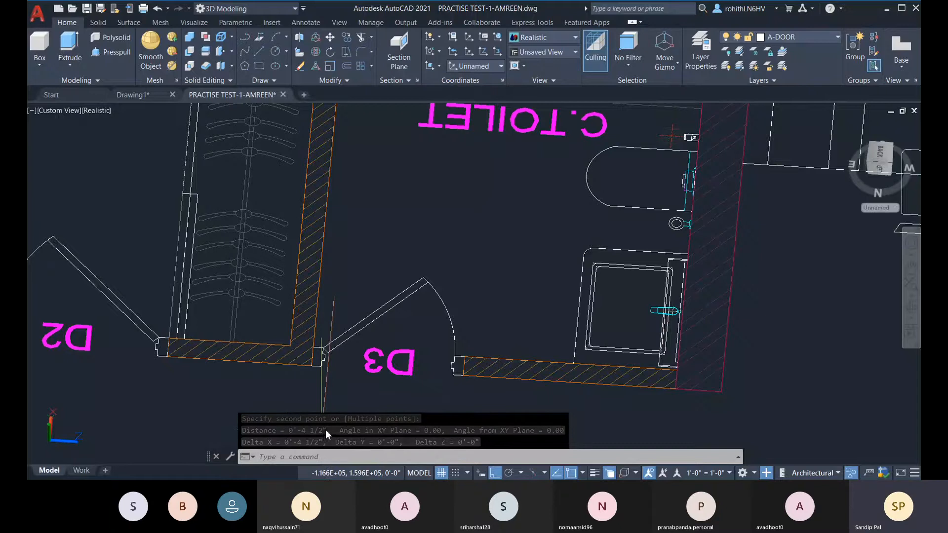
pyautogui.write('3')
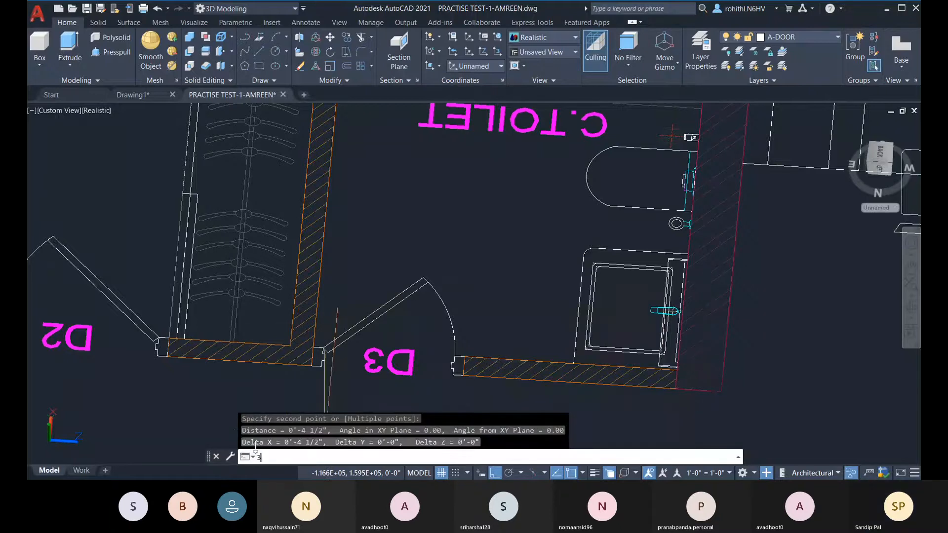
pyautogui.press('F2')
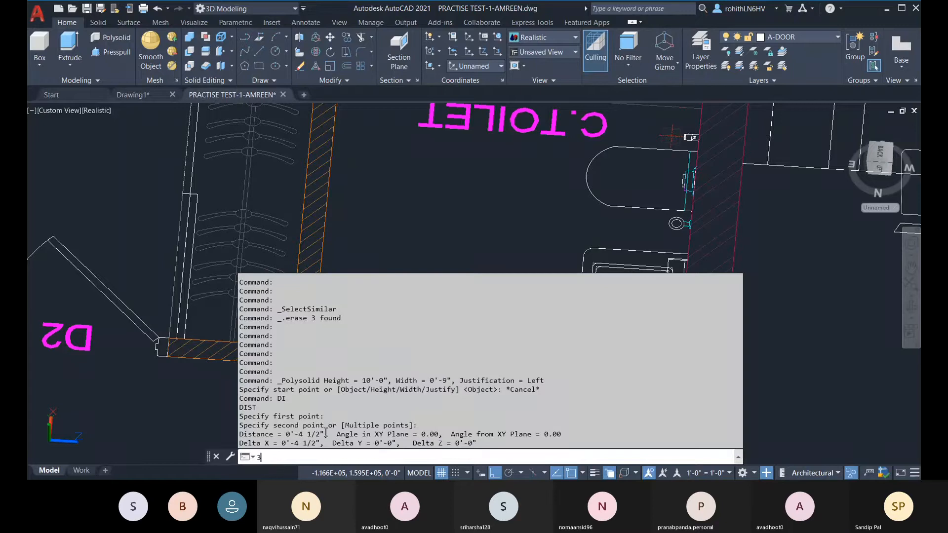
pyautogui.moveTo(325, 434); pyautogui.dragTo(311, 434)
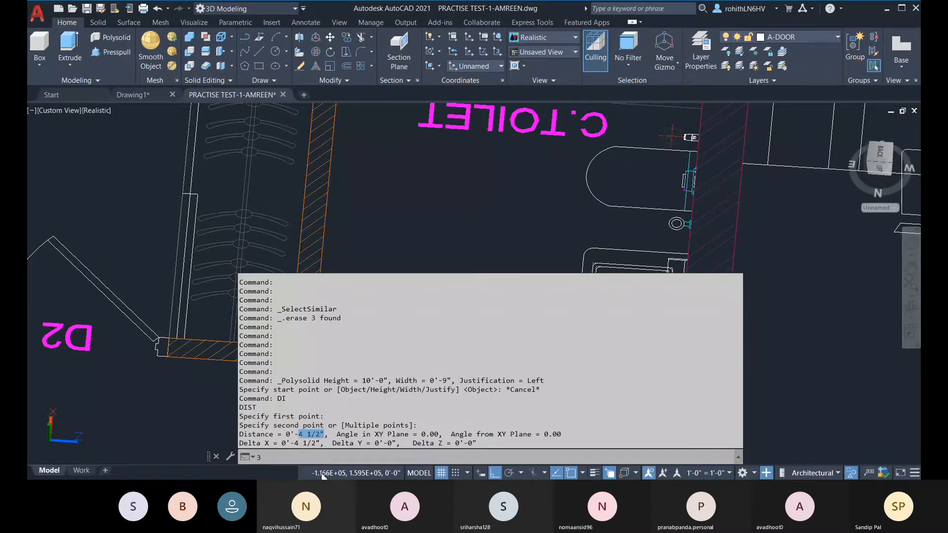
pyautogui.press('Escape')
pyautogui.press('Escape')
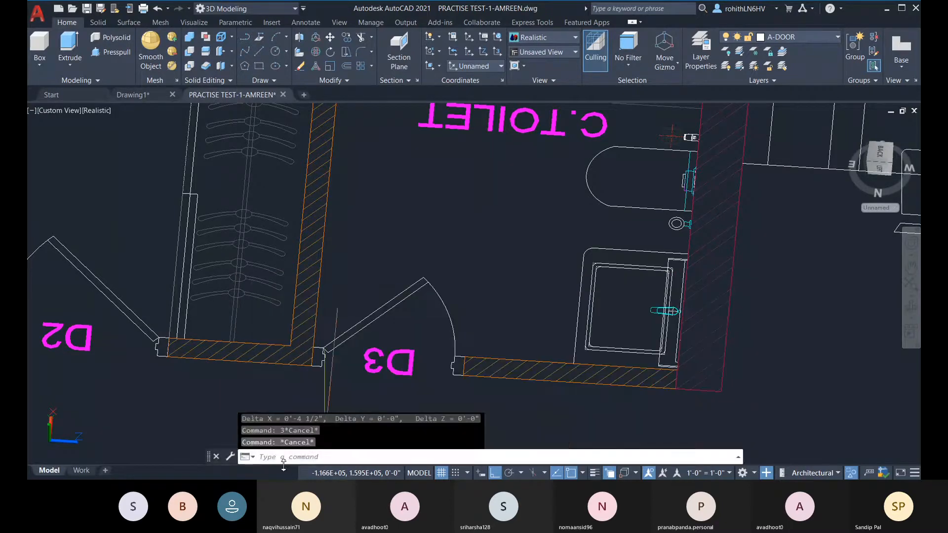
# - Try to start a Polysolid wall 4 1/2" wide along the hatched internal wall beside door D2
pyautogui.click(110, 41)
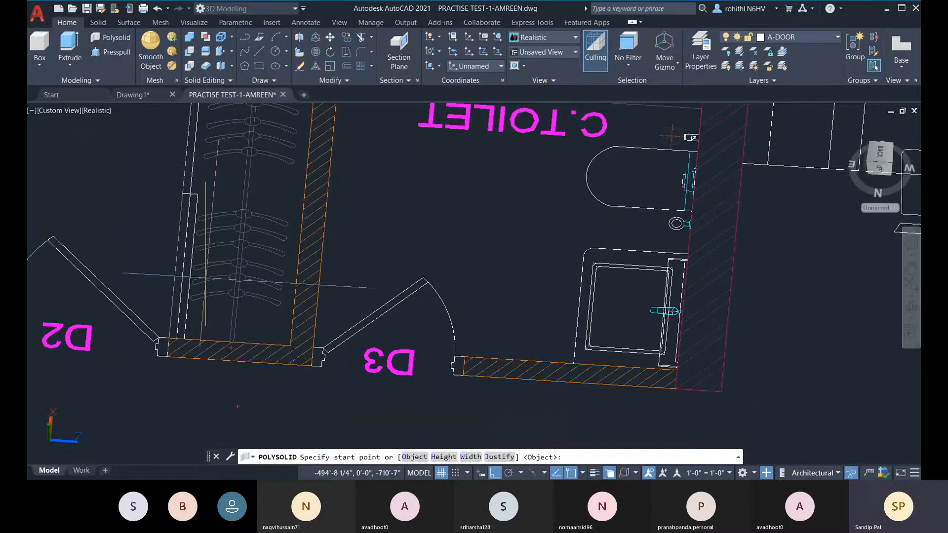
pyautogui.click(470, 457)
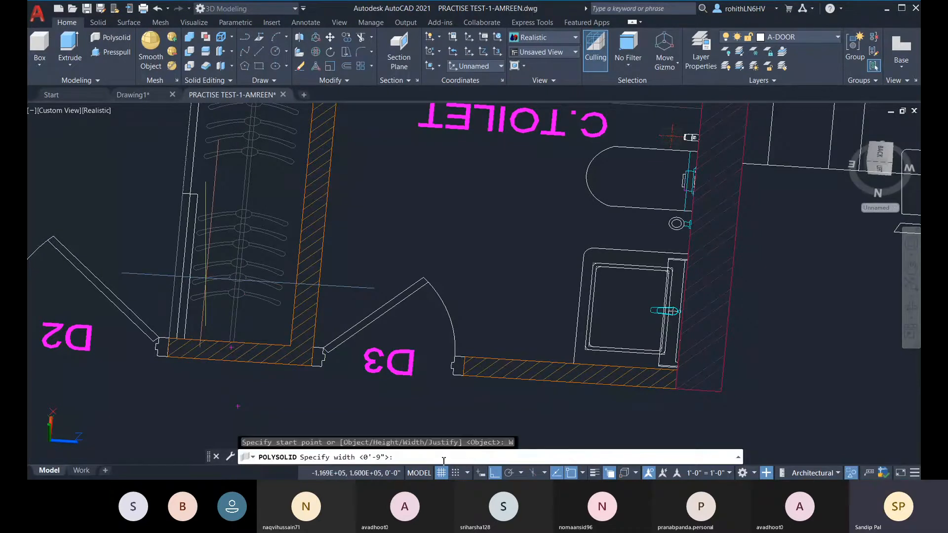
pyautogui.write('4')
pyautogui.press('space')
pyautogui.write('1/2"')
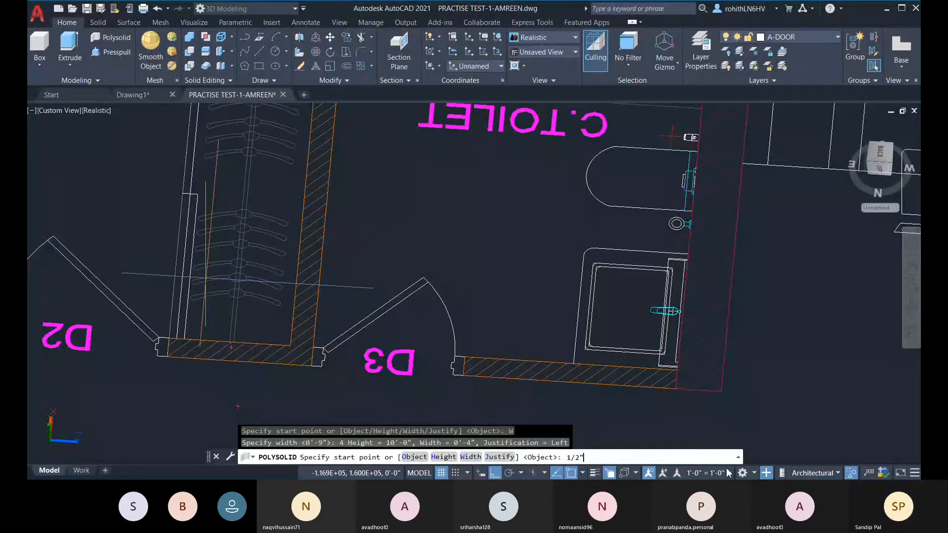
pyautogui.press('Return')
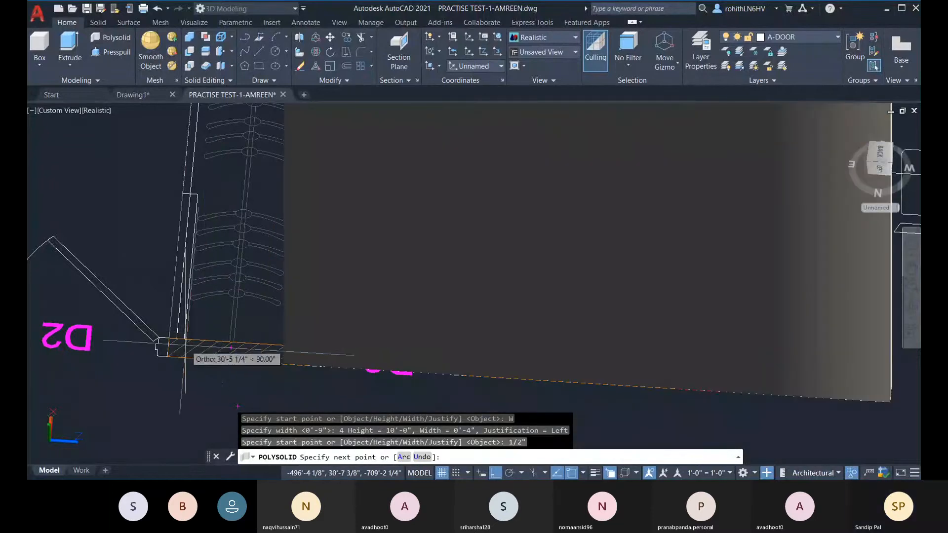
pyautogui.scroll(-5, 377, 314)
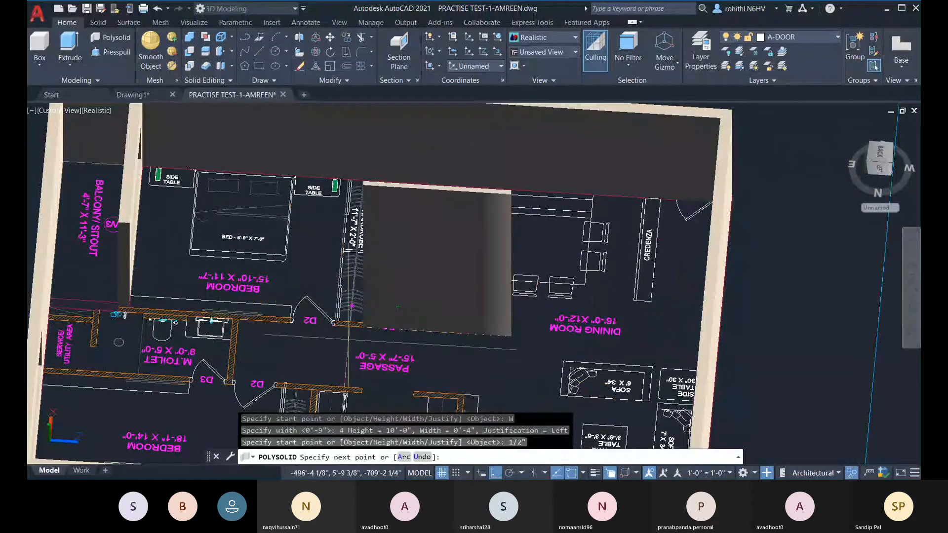
pyautogui.scroll(5, 368, 325)
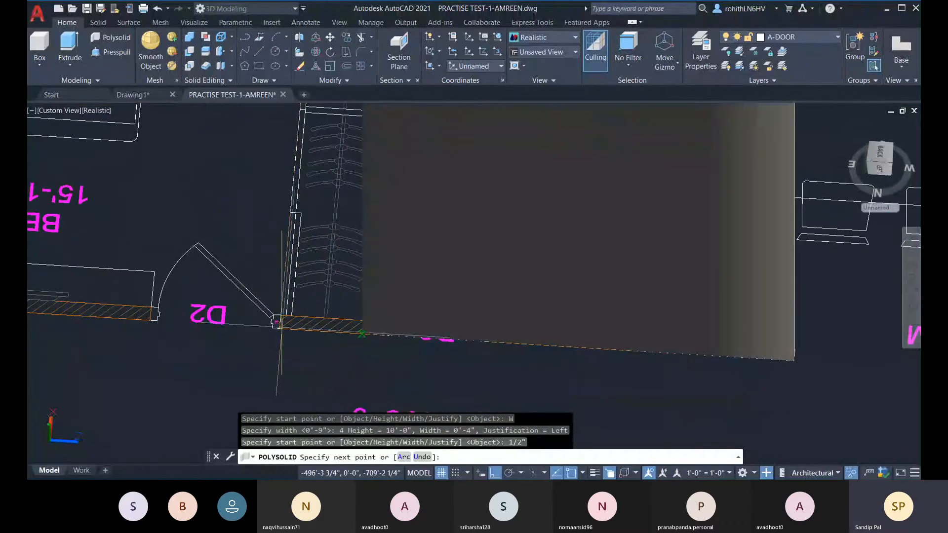
pyautogui.press('Escape')
pyautogui.moveTo(346, 340); pyautogui.dragTo(307, 341, button='middle')
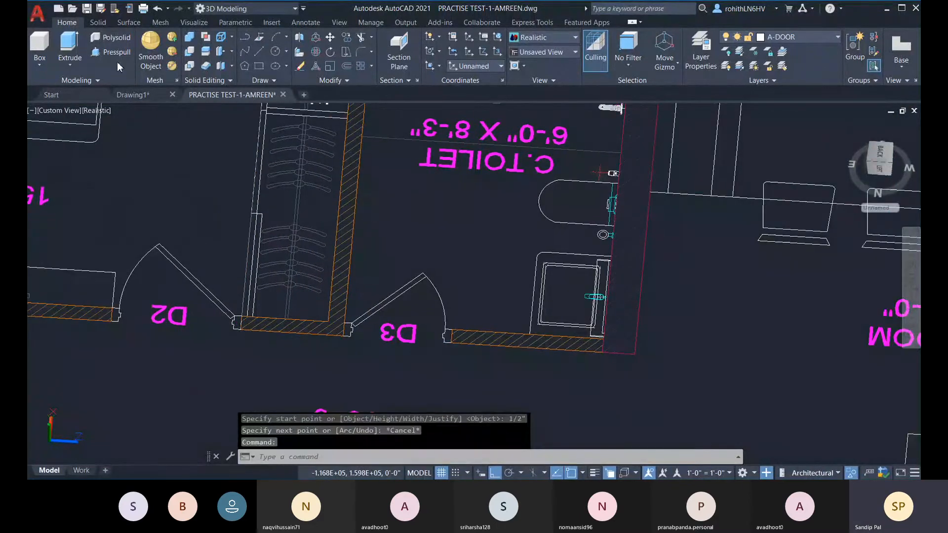
pyautogui.click(114, 38)
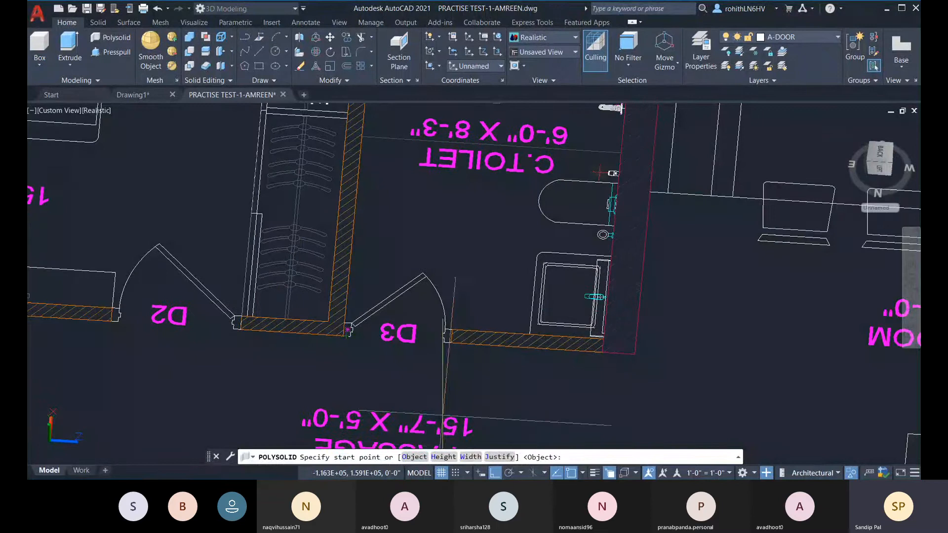
pyautogui.click(470, 457)
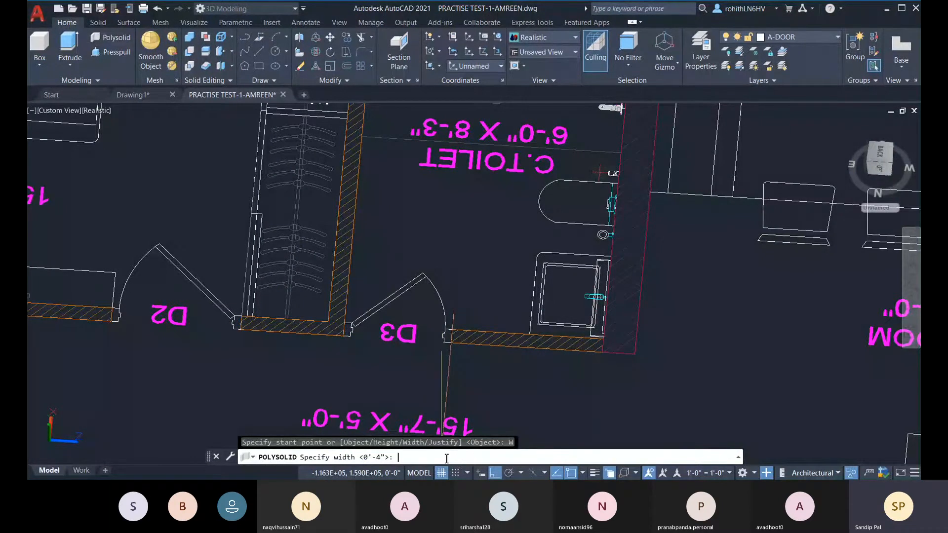
pyautogui.write('1/2')
pyautogui.press('Return')
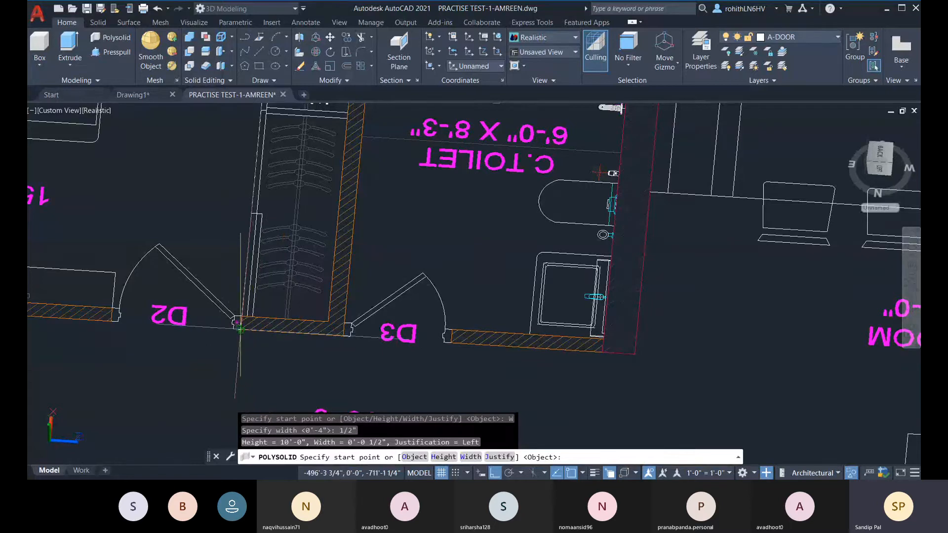
pyautogui.click(239, 329)
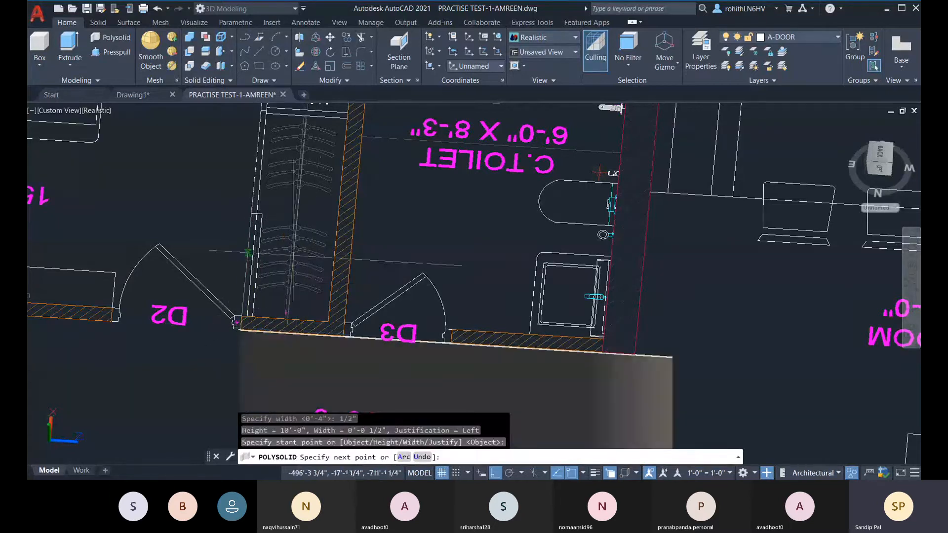
pyautogui.press('Escape')
pyautogui.press('Escape')
pyautogui.press('Escape')
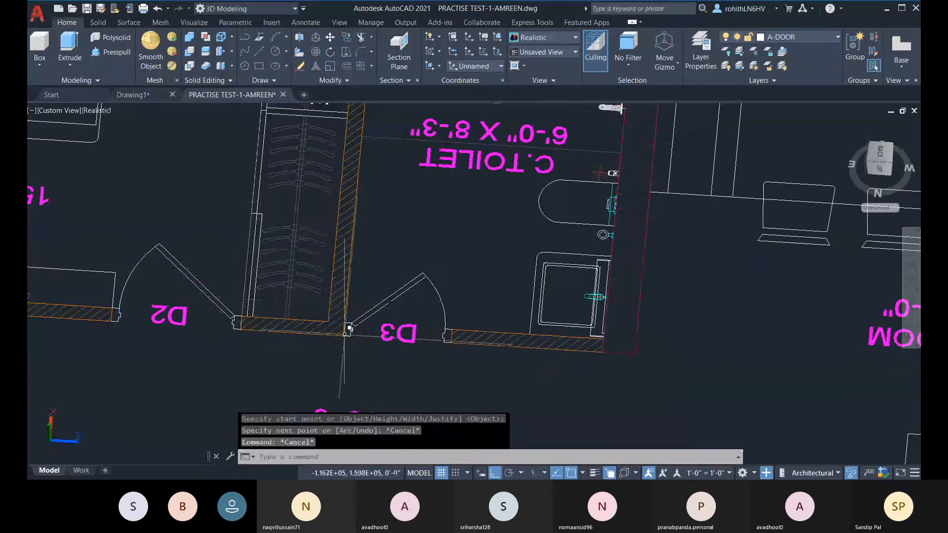
# - Set the Polysolid width to 4" for the internal walls
pyautogui.scroll(3, 480, 338)
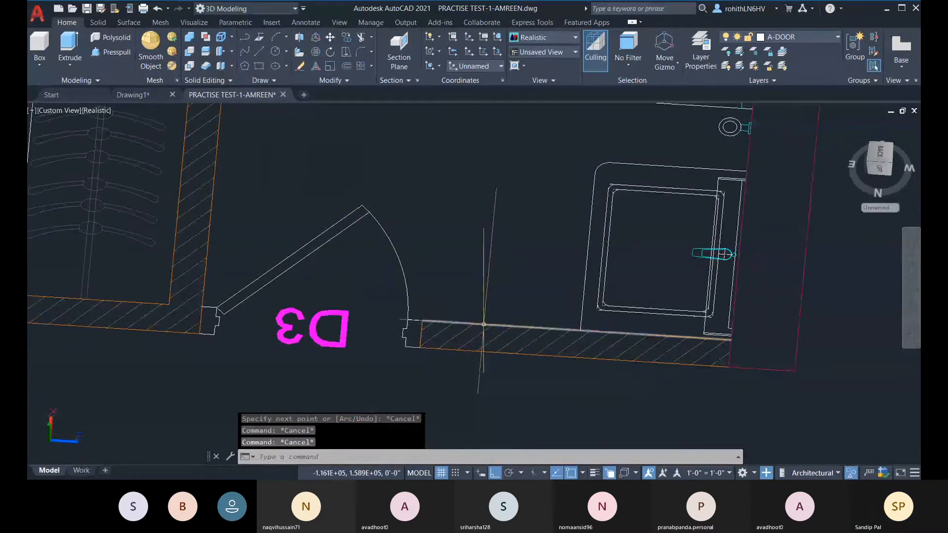
pyautogui.scroll(-3, 475, 329)
pyautogui.click(111, 39)
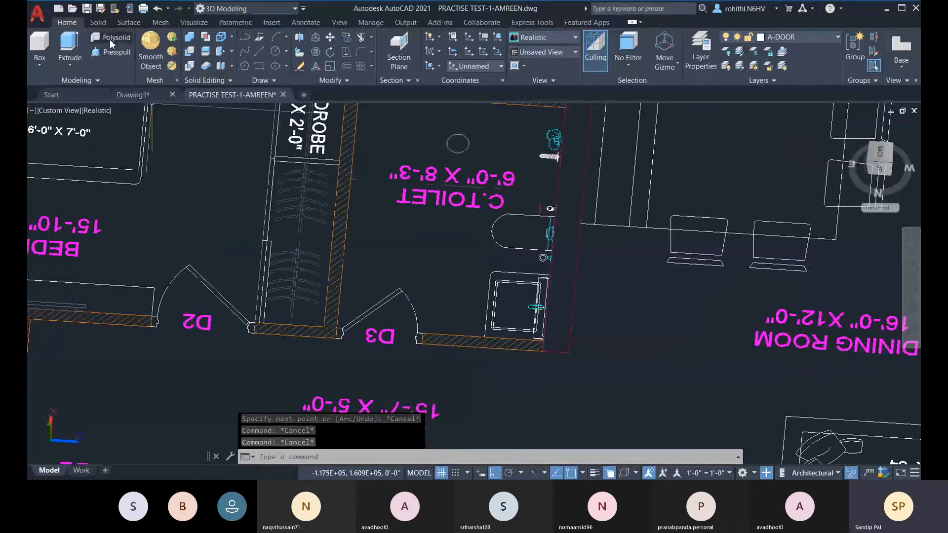
pyautogui.click(471, 457)
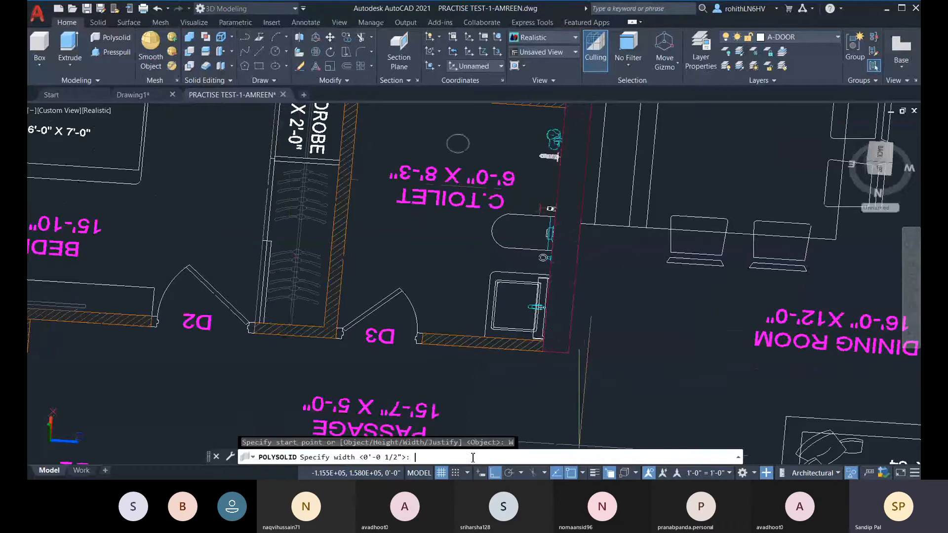
pyautogui.write('4')
pyautogui.press('space')
pyautogui.write('1/2"')
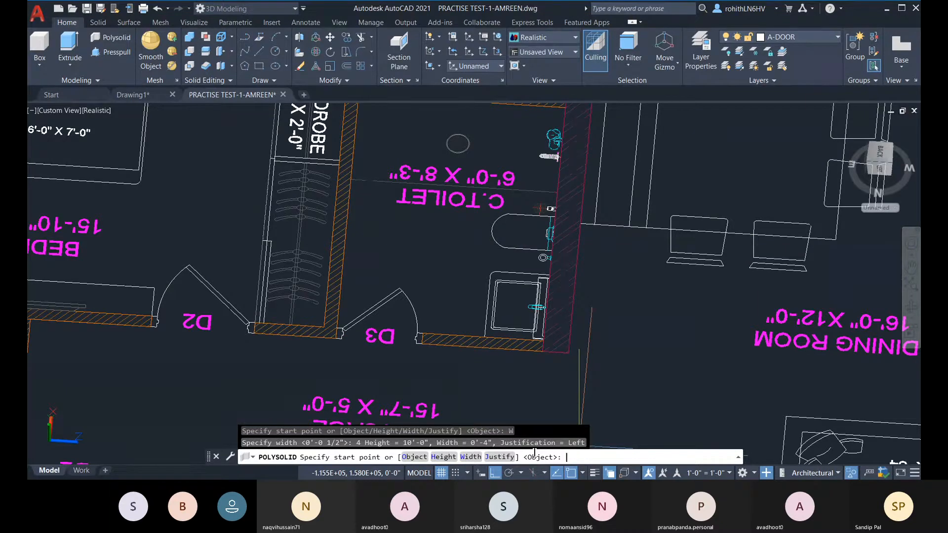
pyautogui.press('Return')
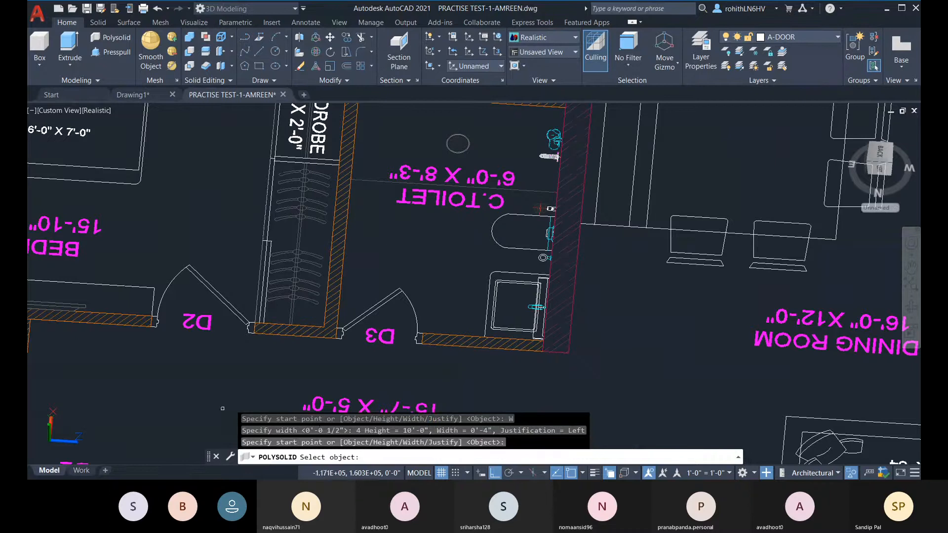
pyautogui.press('Escape')
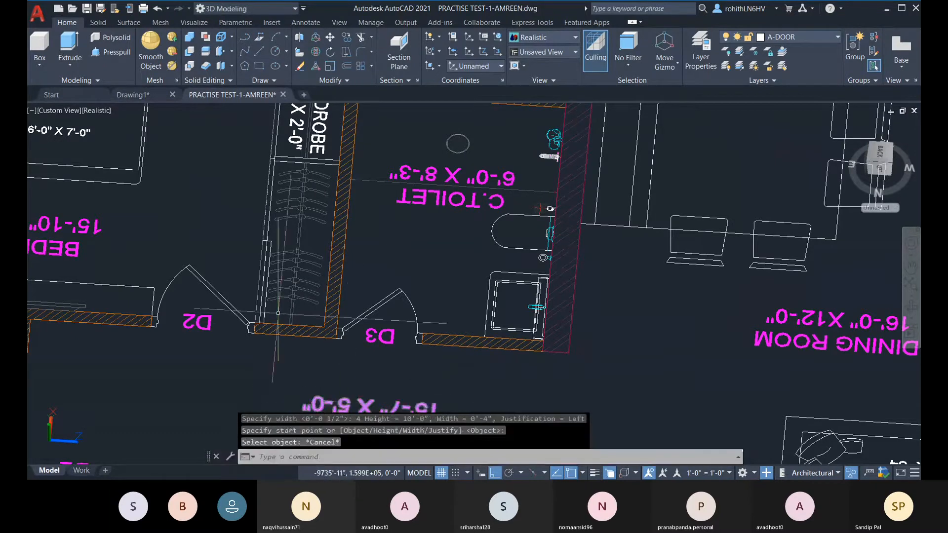
pyautogui.click(111, 37)
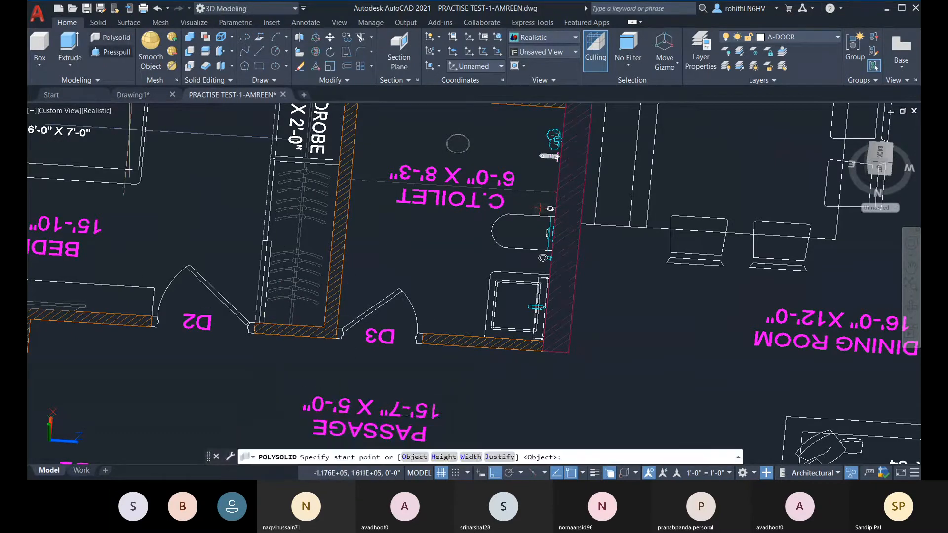
pyautogui.write('W')
pyautogui.press('Return')
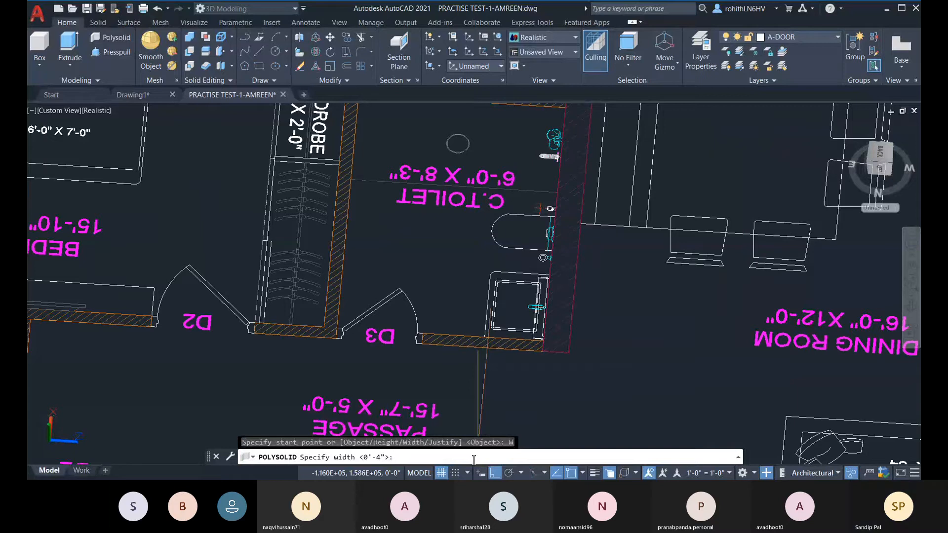
pyautogui.press('Return')
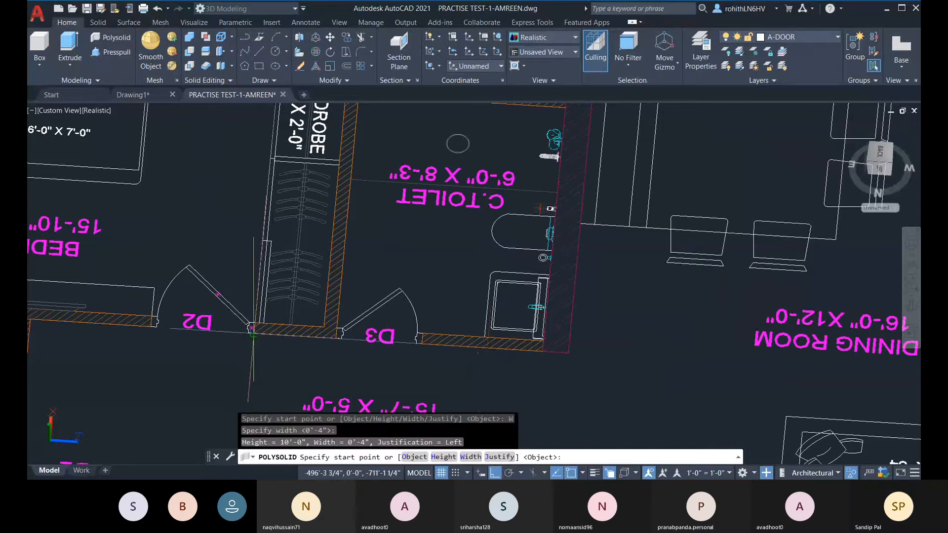
pyautogui.click(252, 328)
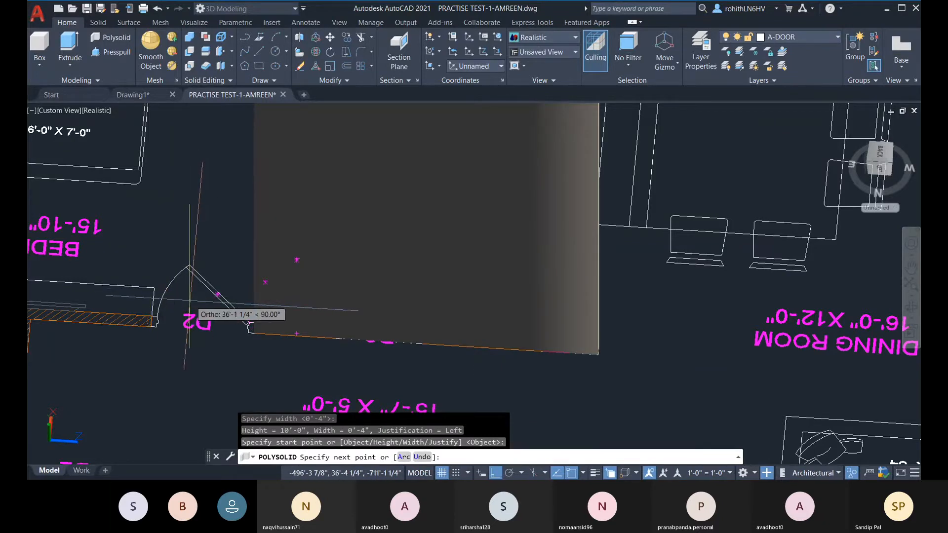
pyautogui.keyDown('shift'); pyautogui.moveTo(210, 265); pyautogui.dragTo(156, 303, button='middle'); pyautogui.keyUp('shift')
pyautogui.keyDown('shift'); pyautogui.moveTo(71, 285); pyautogui.dragTo(46, 265, button='middle'); pyautogui.keyUp('shift')
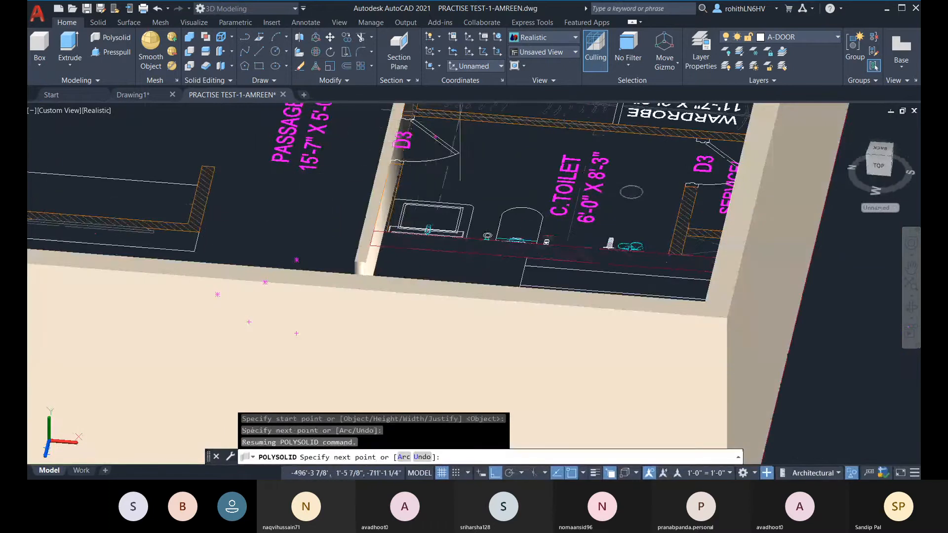
pyautogui.scroll(-4, 289, 130)
pyautogui.moveTo(319, 142); pyautogui.dragTo(398, 325, button='middle')
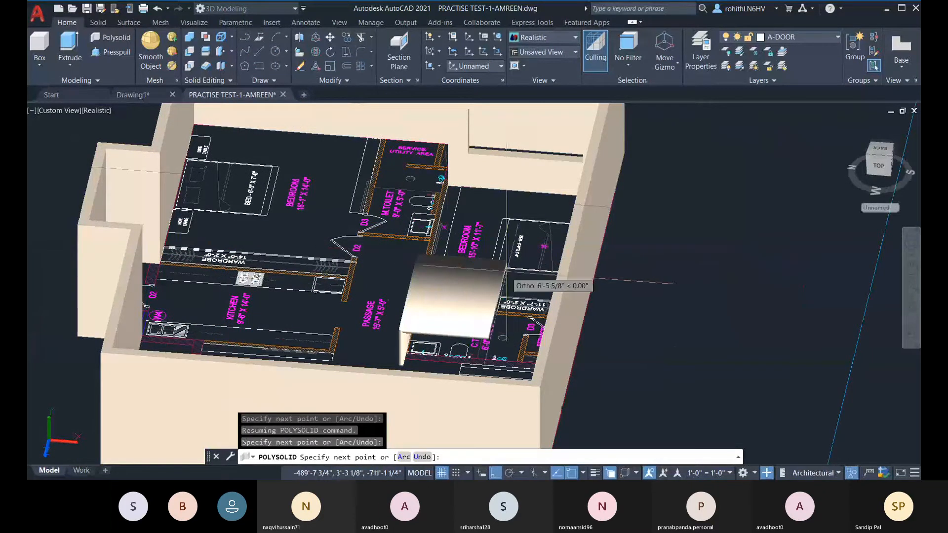
pyautogui.press('Escape')
# - Try to draw a 4" wide Polysolid wall from the hatched wall's corner between M.TOILET and the 15'-10" x 11'-7" bedroom
pyautogui.scroll(3, 402, 340)
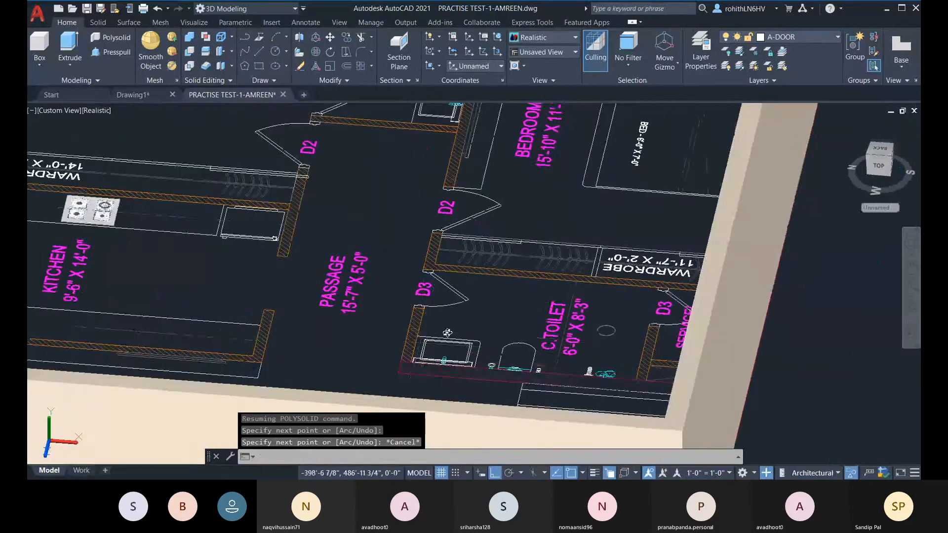
pyautogui.keyDown('shift'); pyautogui.moveTo(448, 333); pyautogui.dragTo(494, 323, button='middle'); pyautogui.keyUp('shift')
pyautogui.moveTo(411, 276); pyautogui.dragTo(449, 380, button='middle')
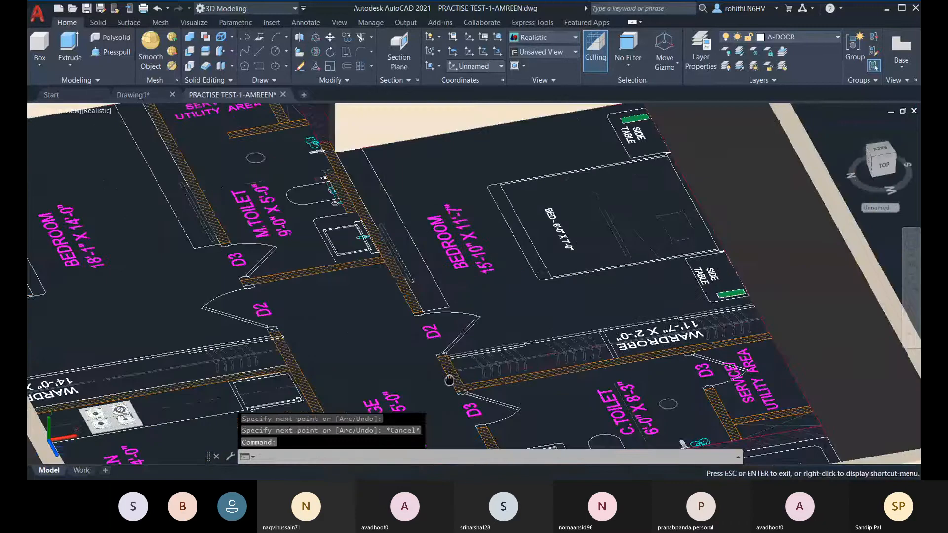
pyautogui.moveTo(306, 189); pyautogui.dragTo(330, 250, button='middle')
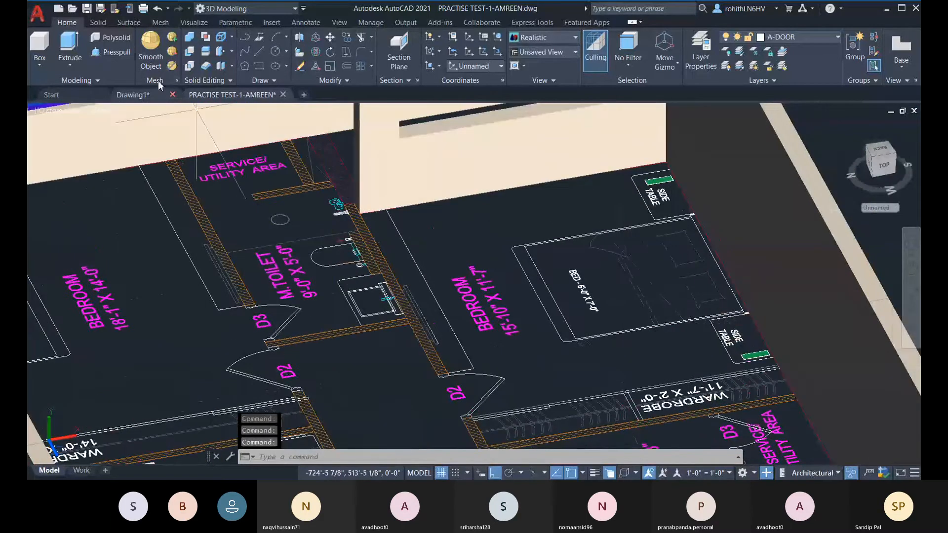
pyautogui.click(123, 41)
pyautogui.scroll(3, 359, 210)
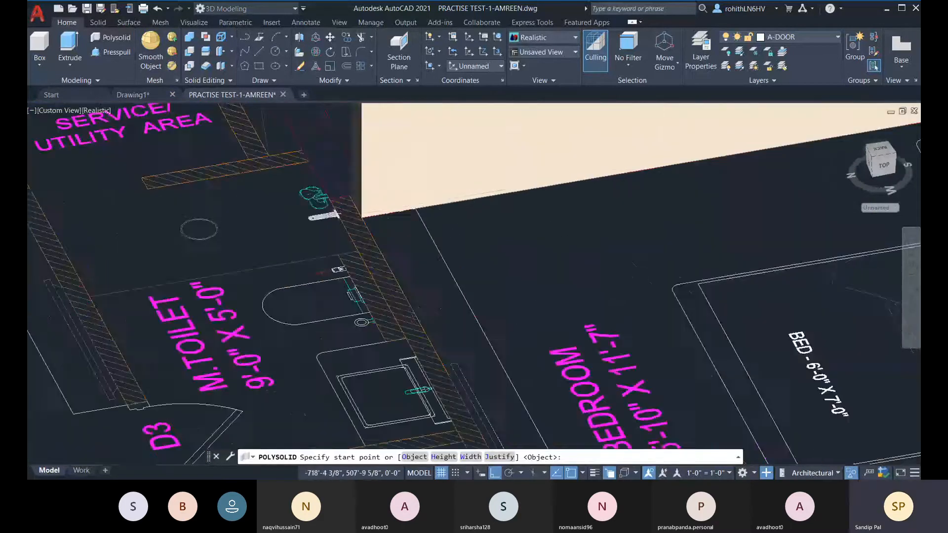
pyautogui.scroll(2, 353, 198)
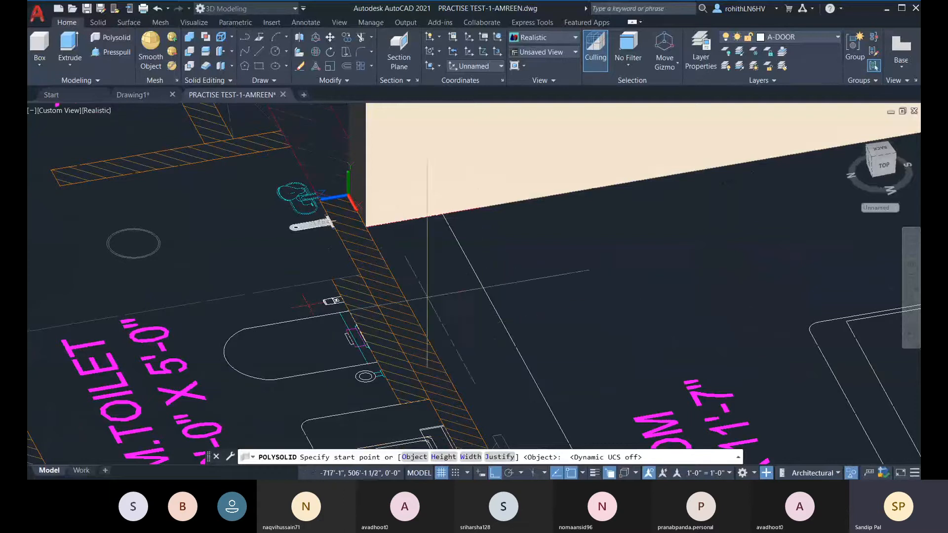
pyautogui.scroll(-2, 430, 309)
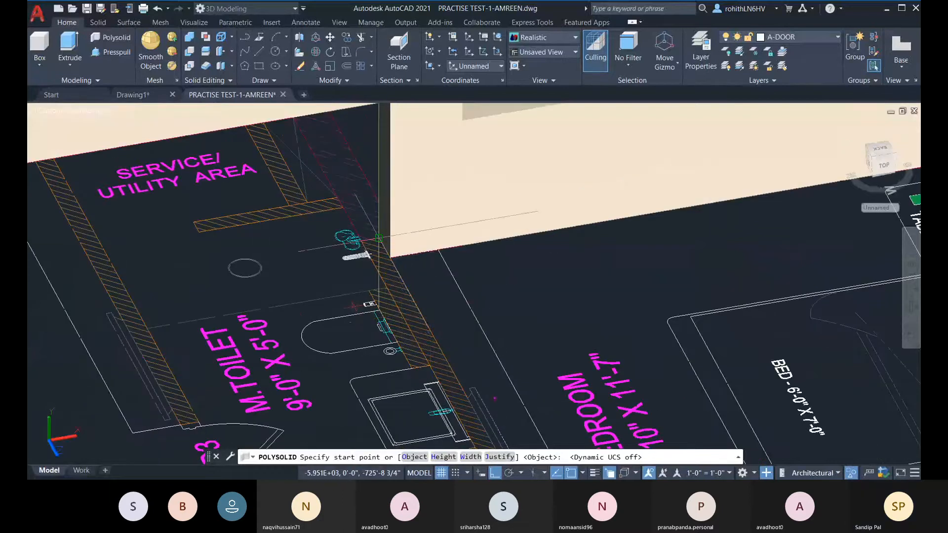
pyautogui.click(379, 238)
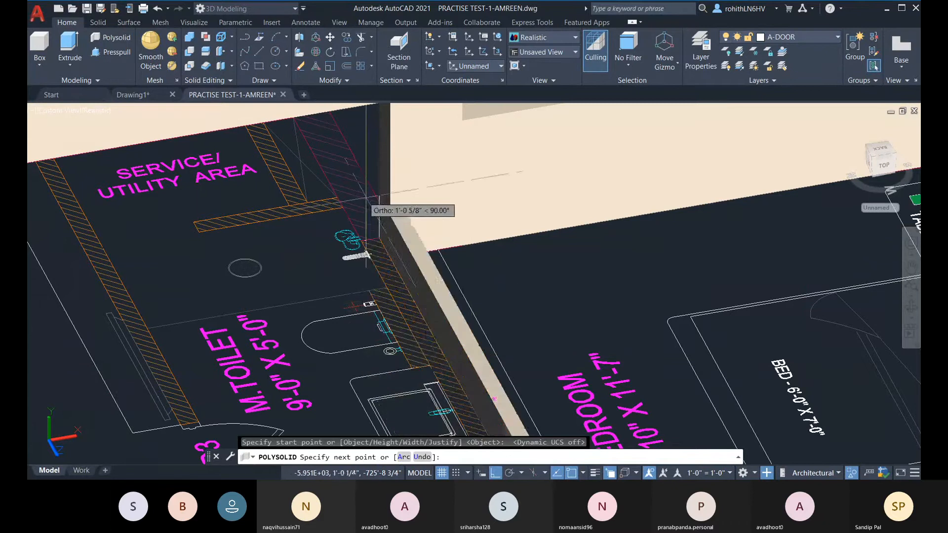
pyautogui.scroll(-3, 359, 232)
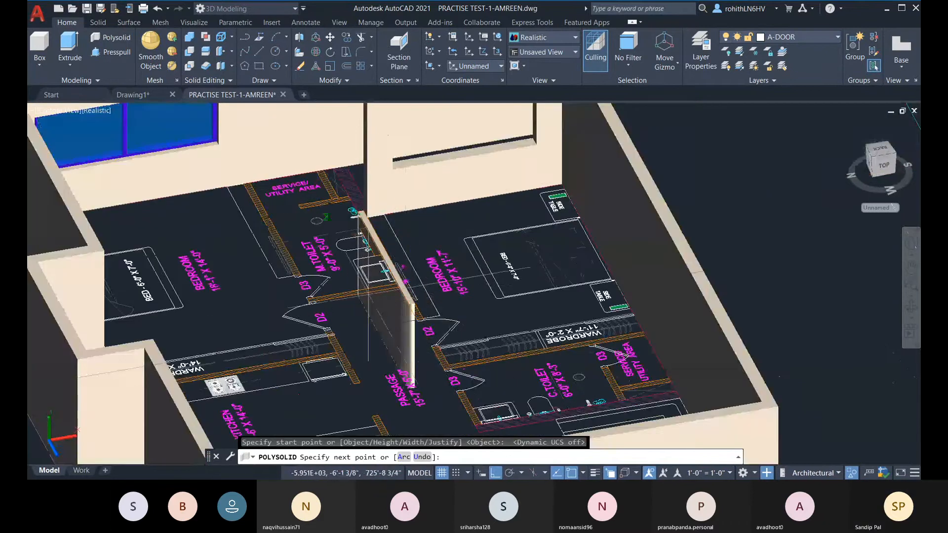
pyautogui.press('Escape')
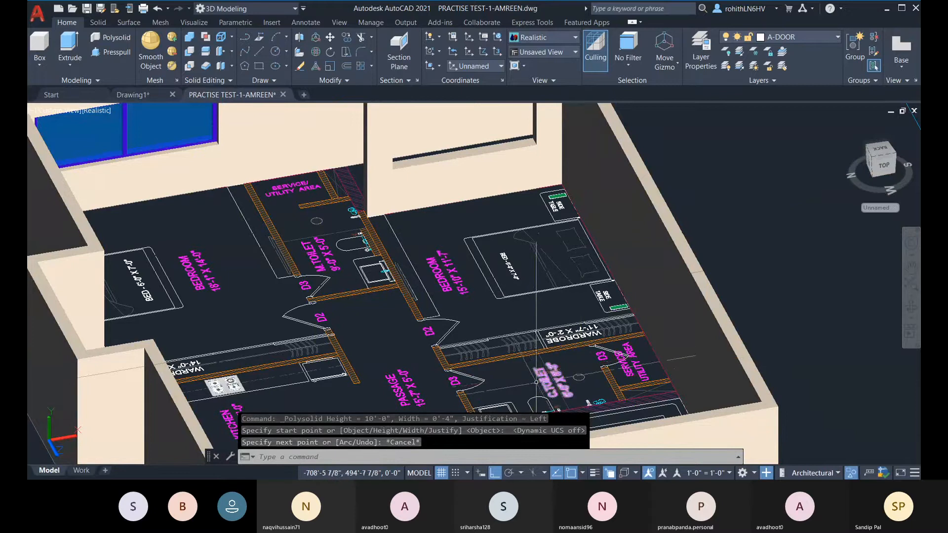
pyautogui.press('F6')
pyautogui.press('F6')
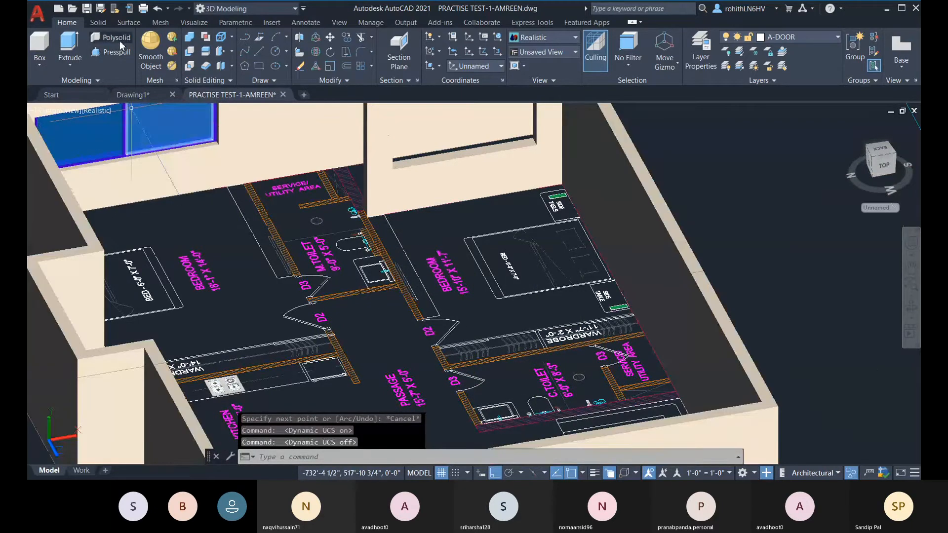
pyautogui.click(118, 39)
pyautogui.scroll(6, 367, 214)
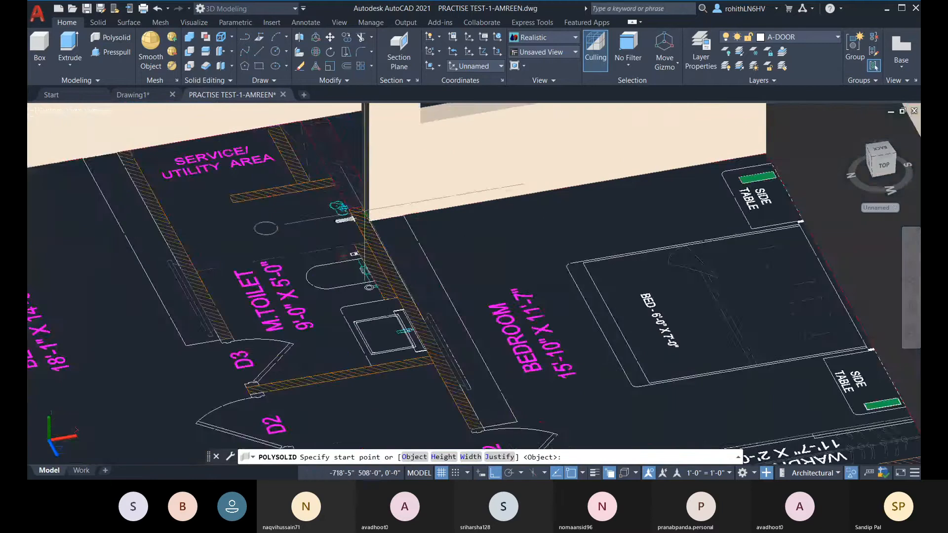
pyautogui.click(357, 203)
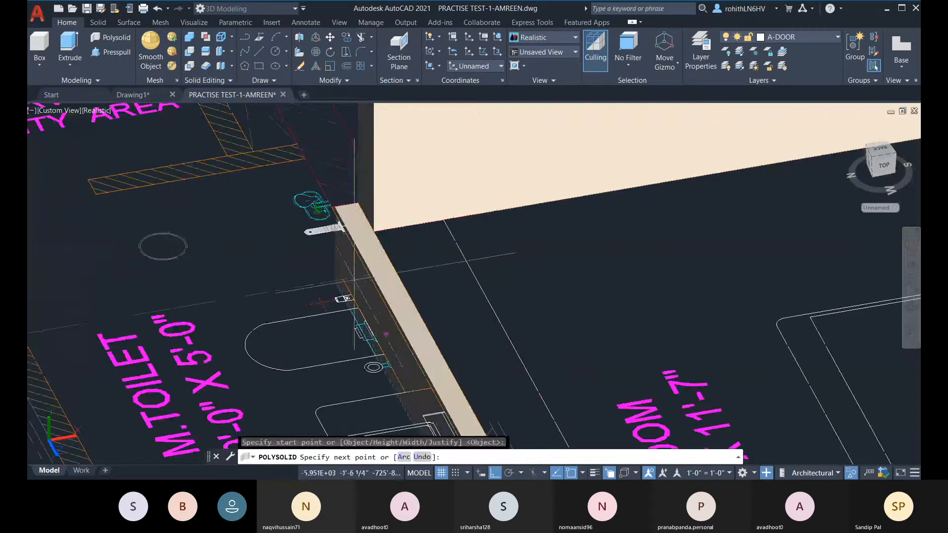
pyautogui.scroll(-6, 393, 273)
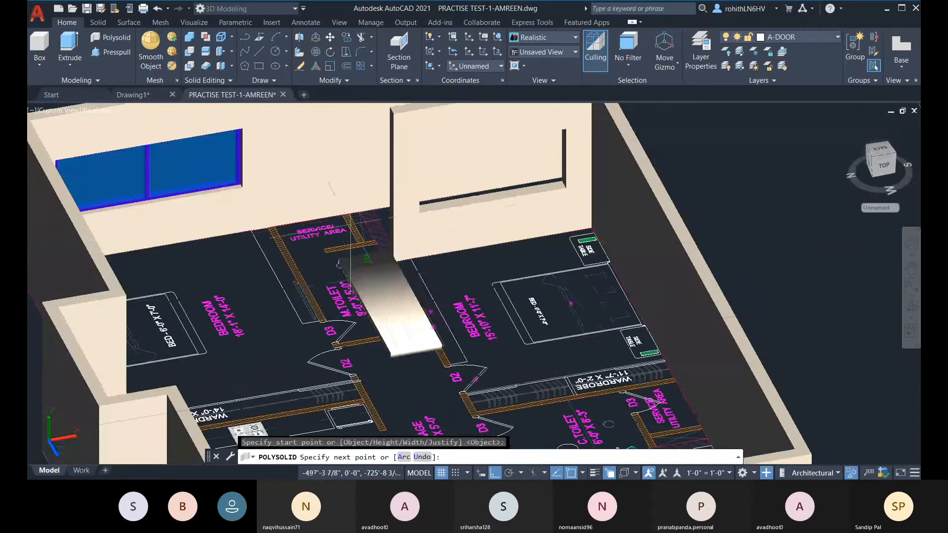
pyautogui.press('Escape')
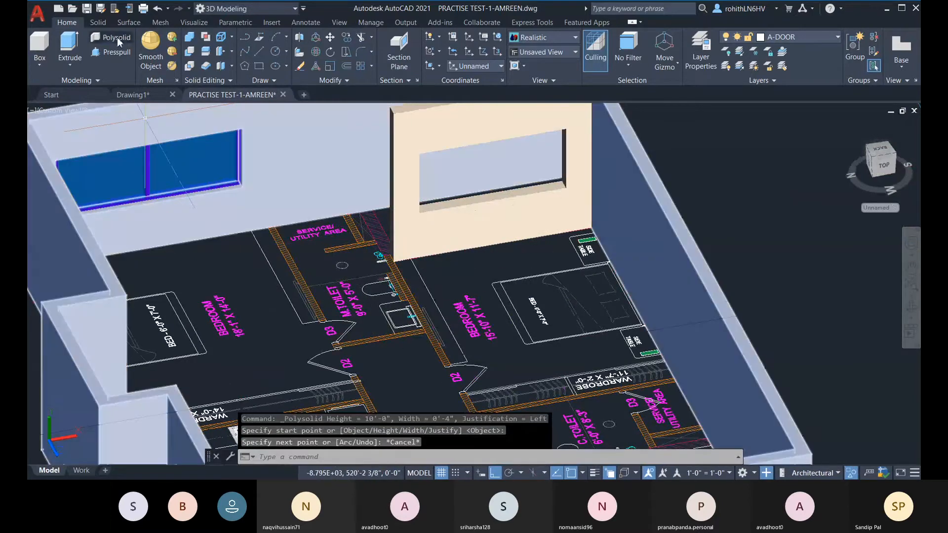
pyautogui.click(109, 37)
pyautogui.press('Escape')
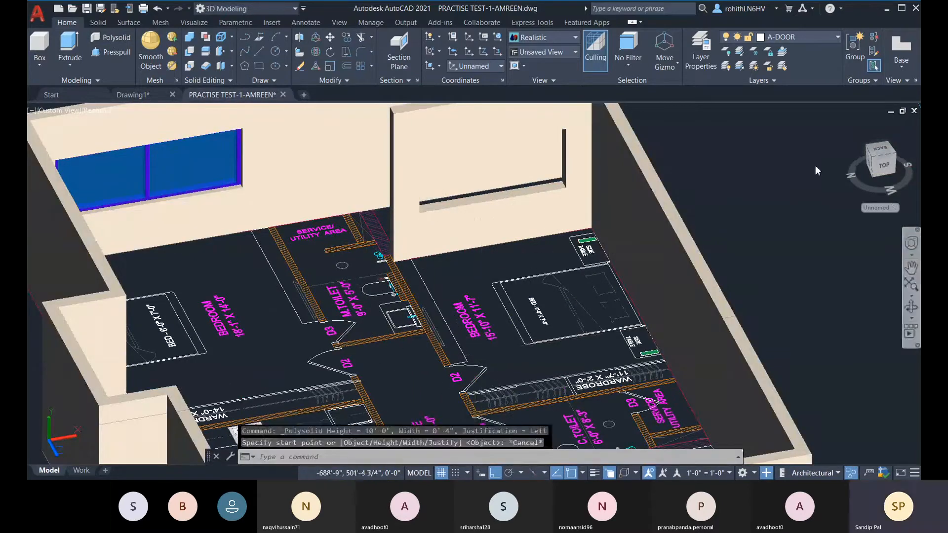
pyautogui.press('Escape')
pyautogui.press('Escape')
# - Set the UCS to World and draw a 4" wide Polysolid wall from the M.TOILET corner past door D2 to C.TOILET's far corner
pyautogui.click(486, 65)
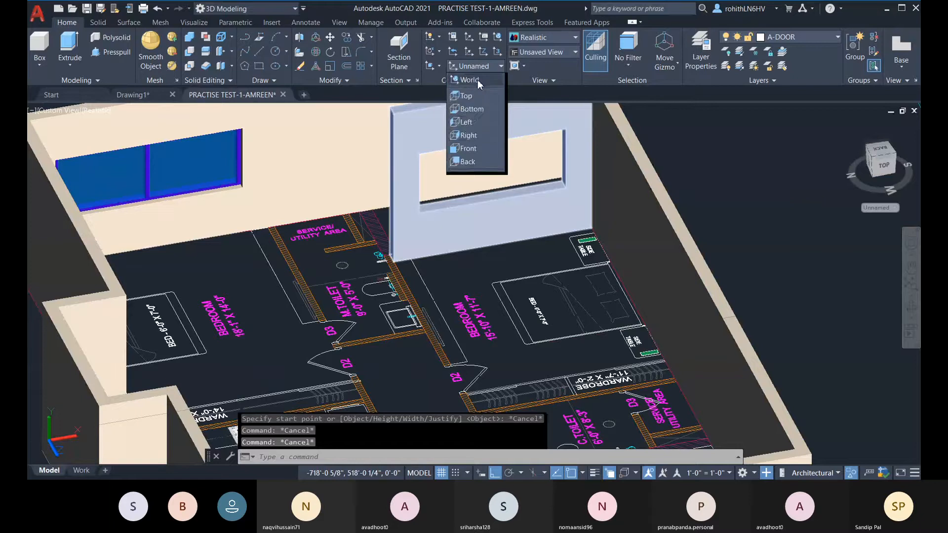
pyautogui.click(472, 80)
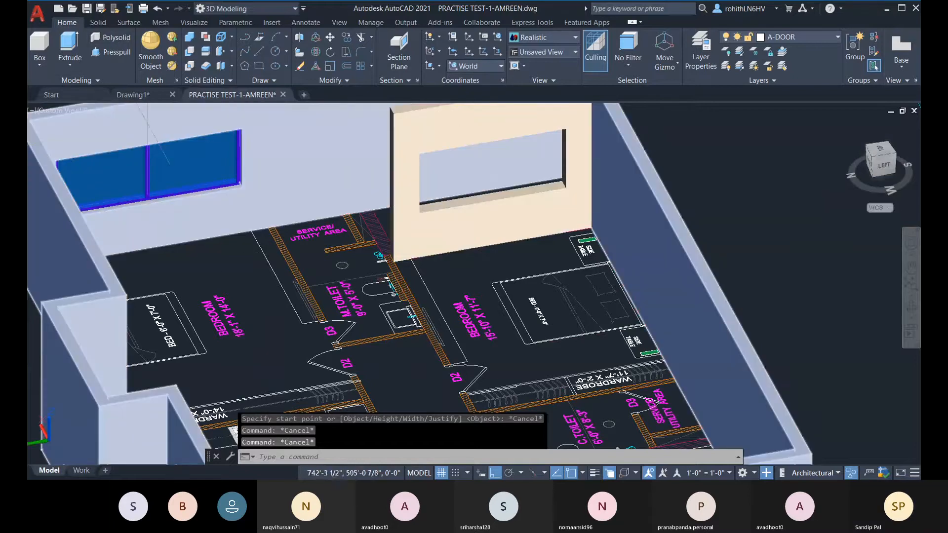
pyautogui.click(110, 37)
pyautogui.scroll(3, 379, 252)
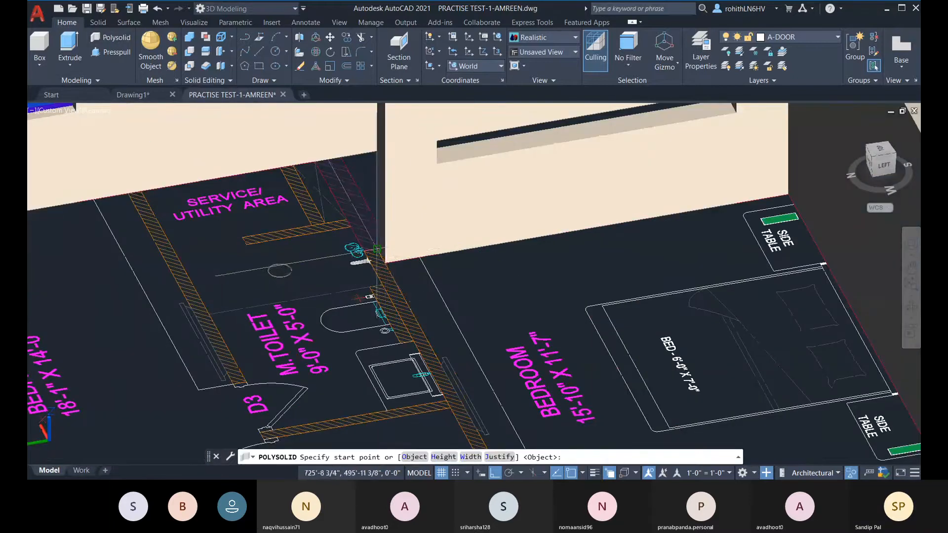
pyautogui.click(377, 249)
pyautogui.scroll(-3, 464, 389)
pyautogui.moveTo(466, 397); pyautogui.dragTo(455, 212, button='middle')
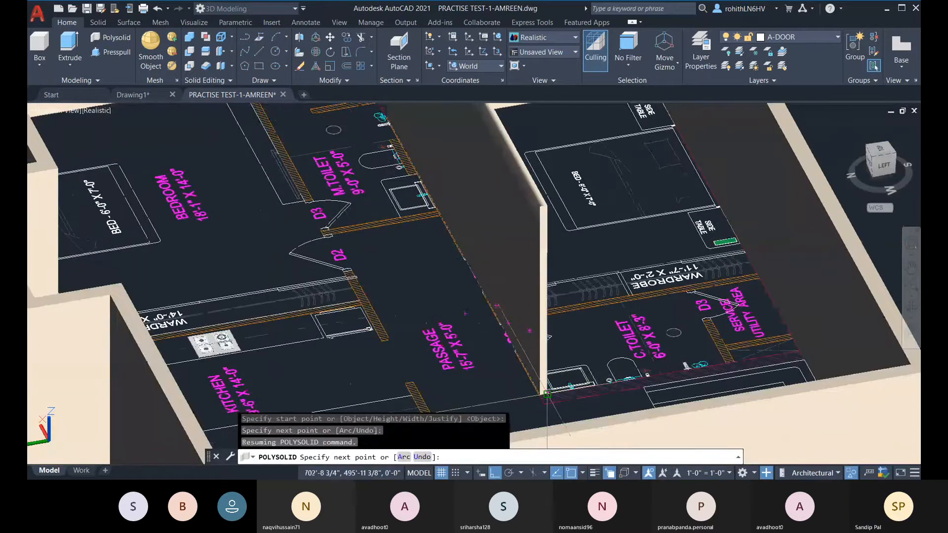
pyautogui.scroll(2, 547, 394)
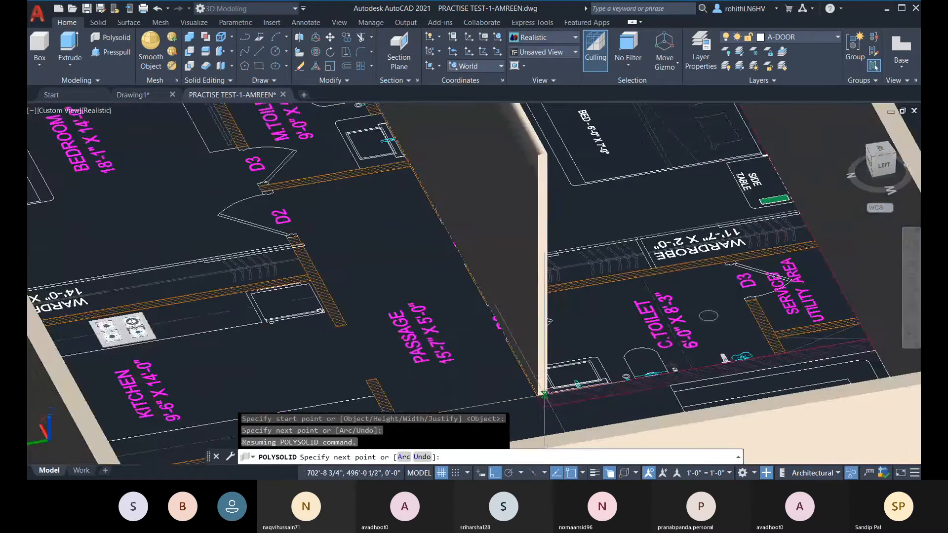
pyautogui.click(547, 394)
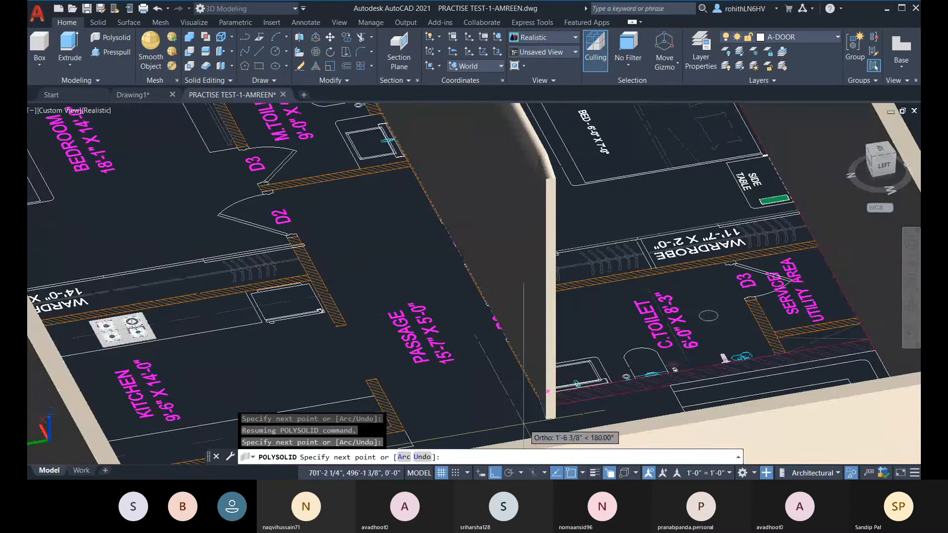
pyautogui.press('Return')
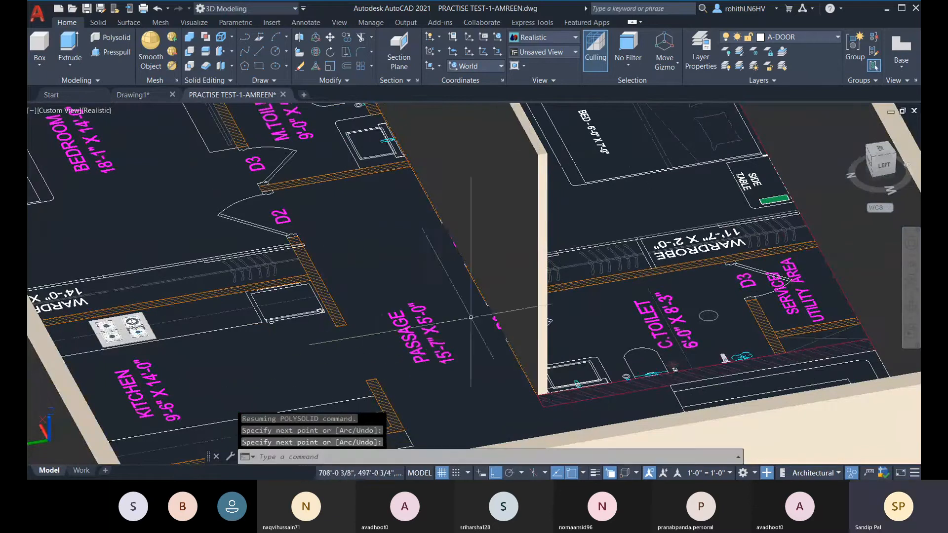
# - Switch the visual style to 2D Wireframe so the floor plan behind the new internal wall can be picked
pyautogui.moveTo(471, 317); pyautogui.dragTo(428, 359, button='middle')
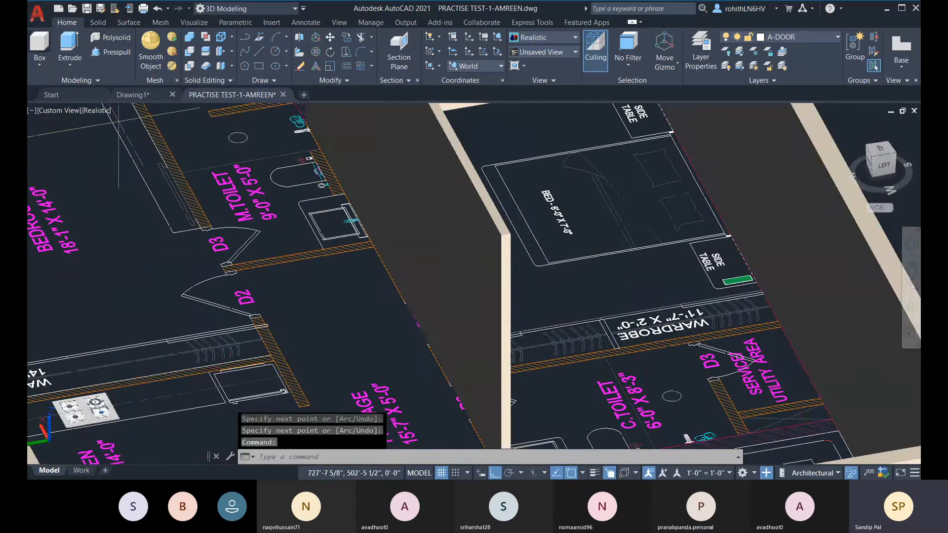
pyautogui.click(40, 47)
pyautogui.press('Escape')
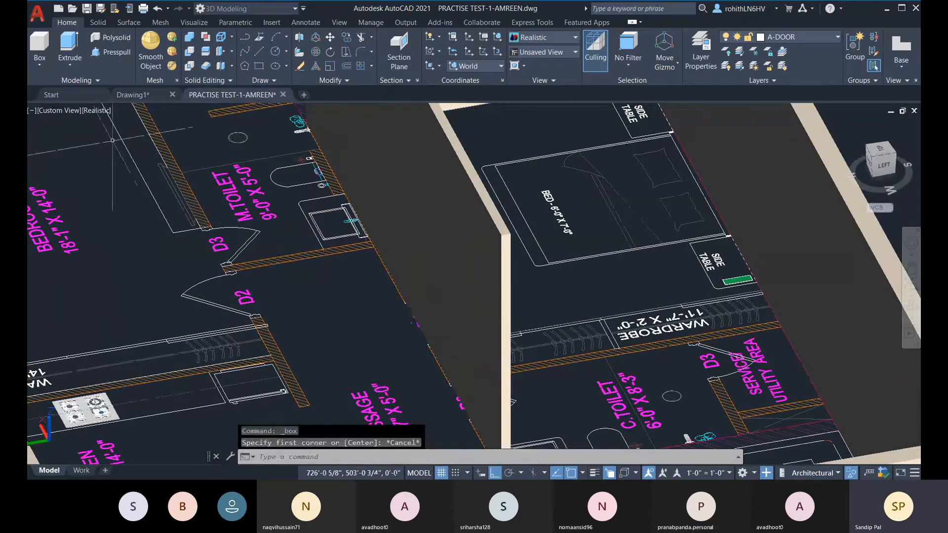
pyautogui.click(95, 111)
pyautogui.click(129, 136)
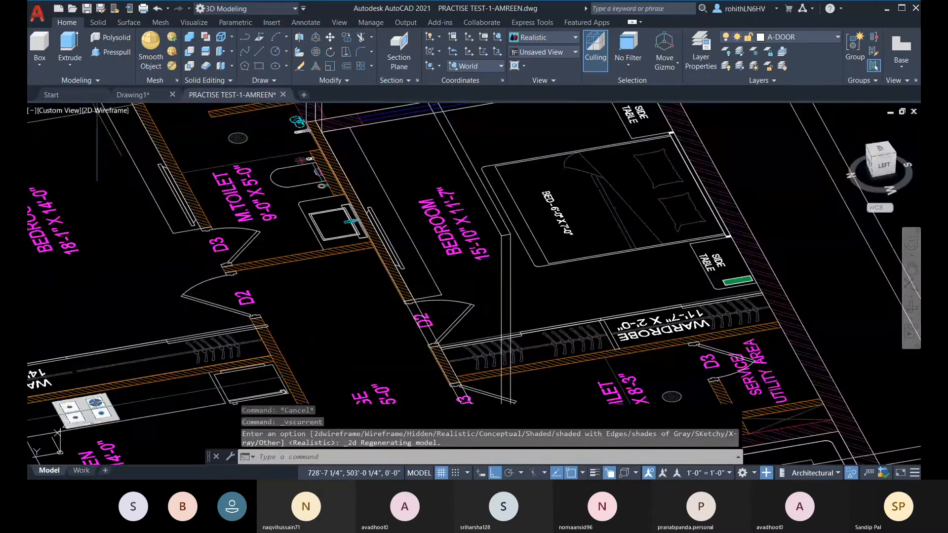
# - Draw a 7' high box between the jambs of door D2 of the 15'-10" x 11'-7" bedroom, across the wall thickness
pyautogui.click(38, 47)
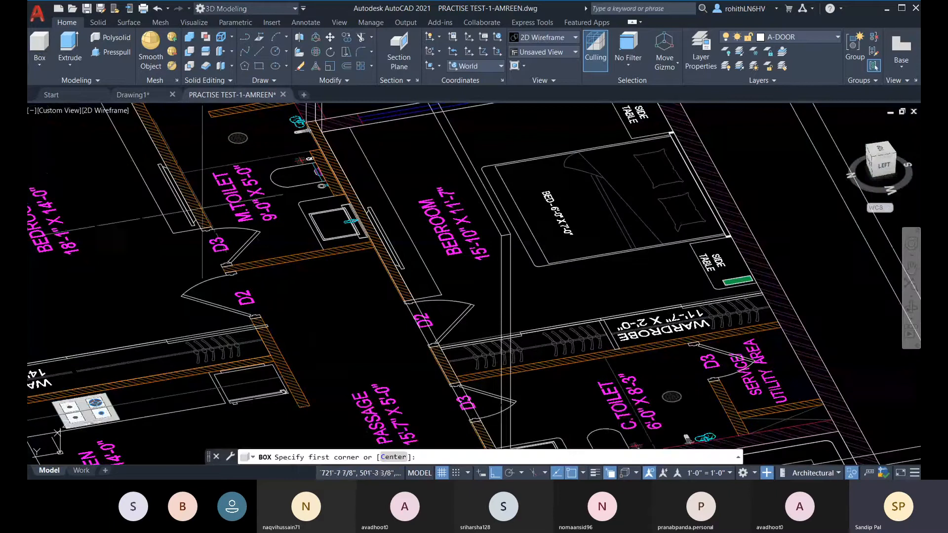
pyautogui.scroll(5, 332, 278)
pyautogui.scroll(3, 332, 278)
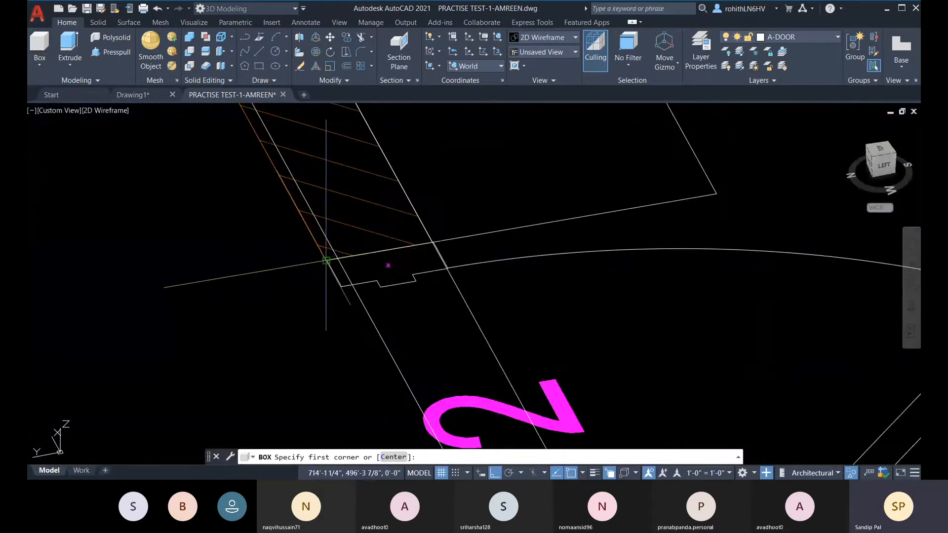
pyautogui.click(327, 261)
pyautogui.scroll(-4, 513, 336)
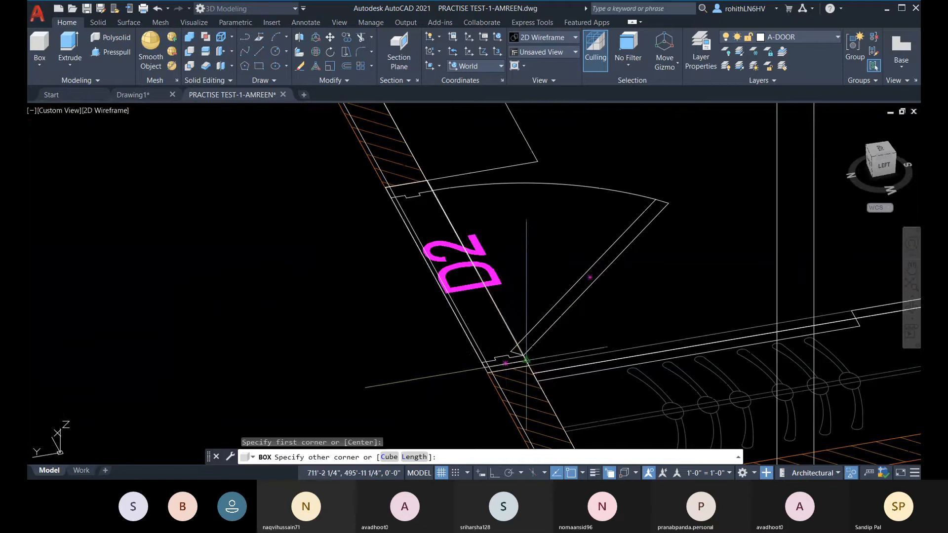
pyautogui.click(527, 365)
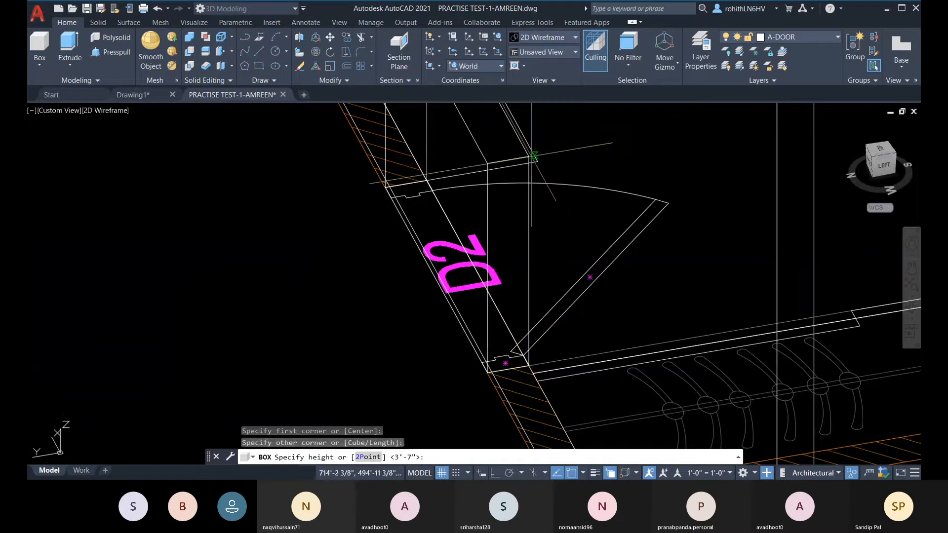
pyautogui.write("7'")
pyautogui.press('Return')
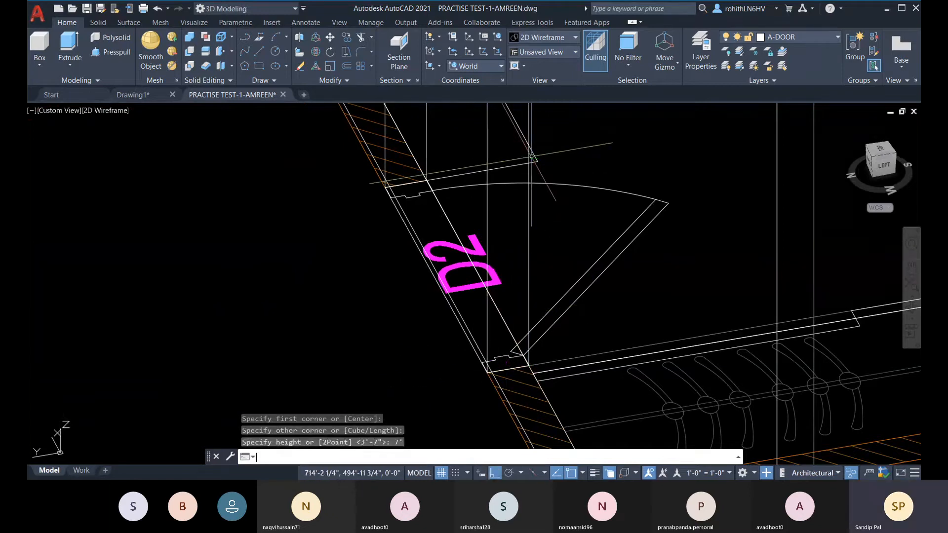
# - Subtract the door box from the new internal wall to cut the D2 opening
pyautogui.scroll(-6, 531, 156)
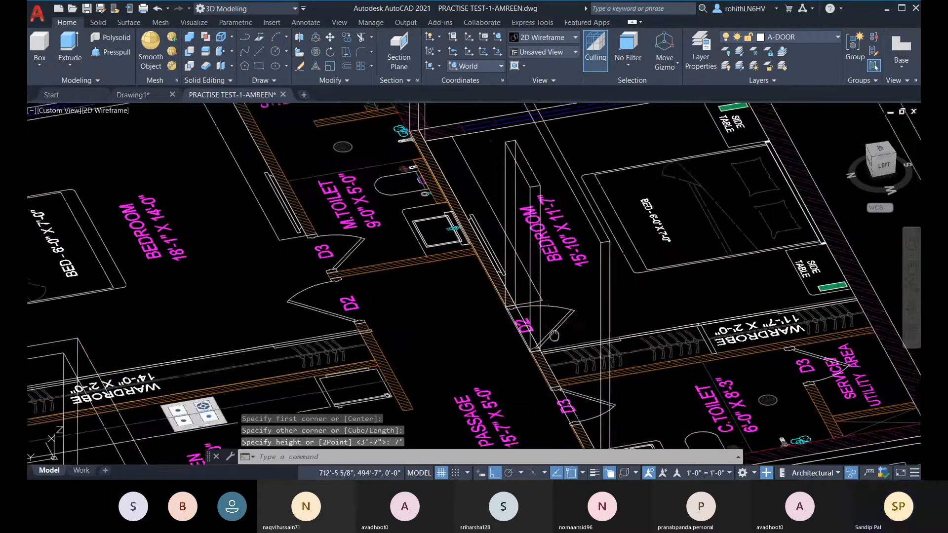
pyautogui.keyDown('shift'); pyautogui.moveTo(505, 356); pyautogui.dragTo(588, 359, button='middle'); pyautogui.keyUp('shift')
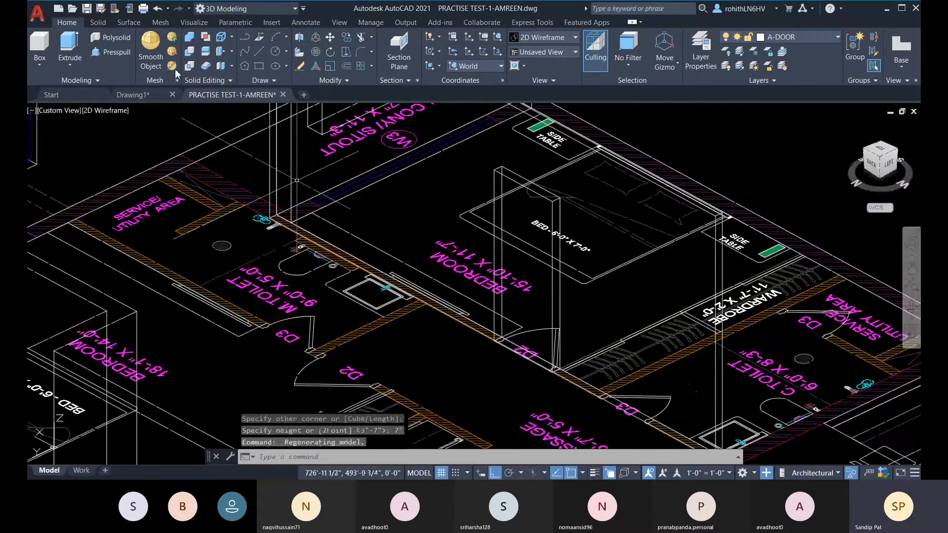
pyautogui.click(190, 50)
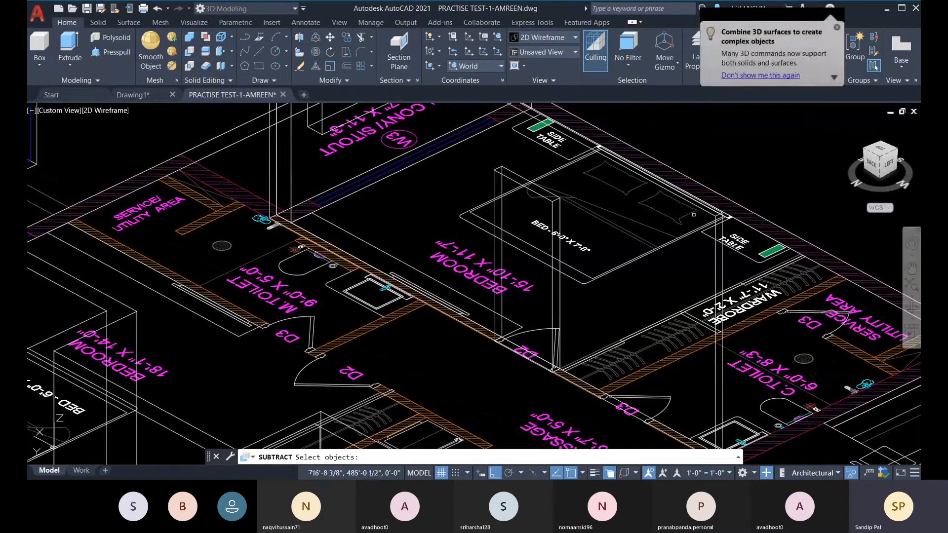
pyautogui.click(716, 256)
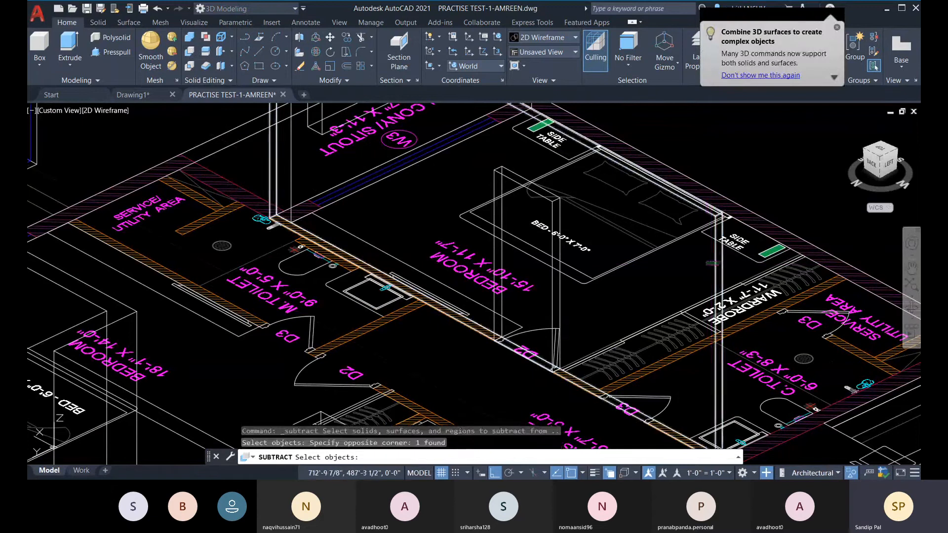
pyautogui.press('Return')
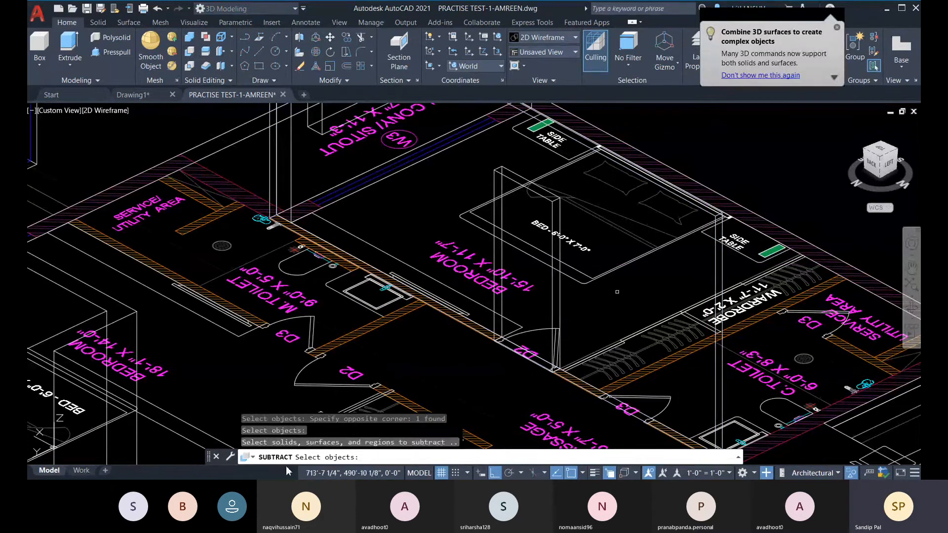
pyautogui.click(566, 301)
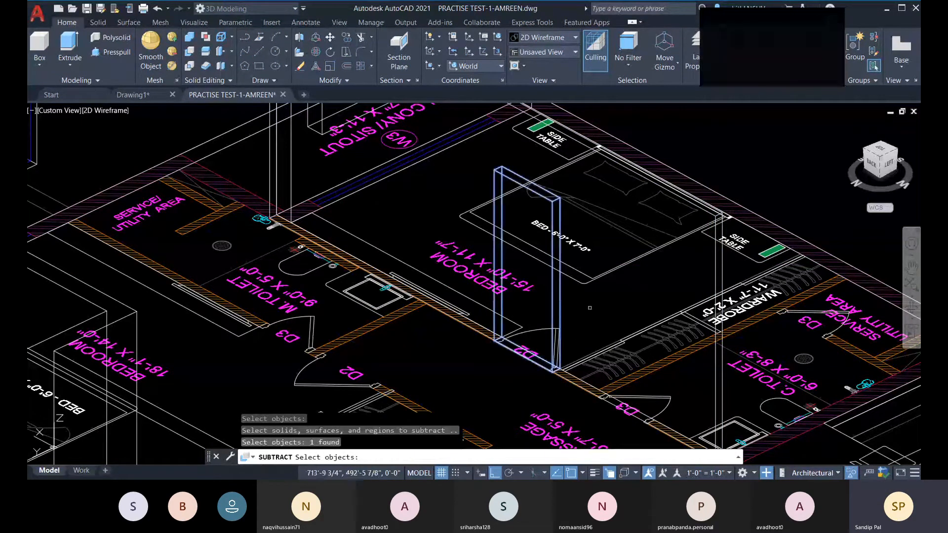
pyautogui.press('Return')
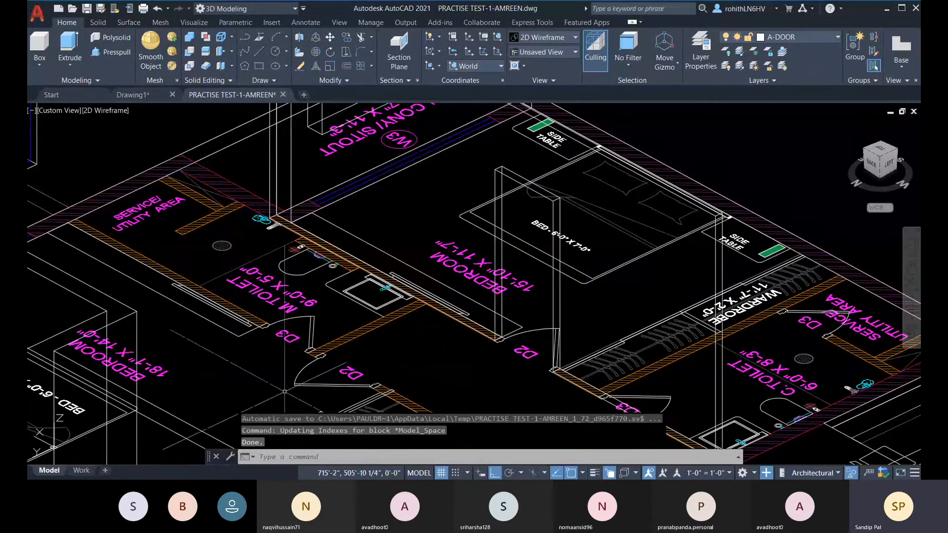
# - Switch the visual style back to Realistic to show the internal wall with its door opening shaded
pyautogui.scroll(1, 381, 429)
pyautogui.scroll(-1, 382, 430)
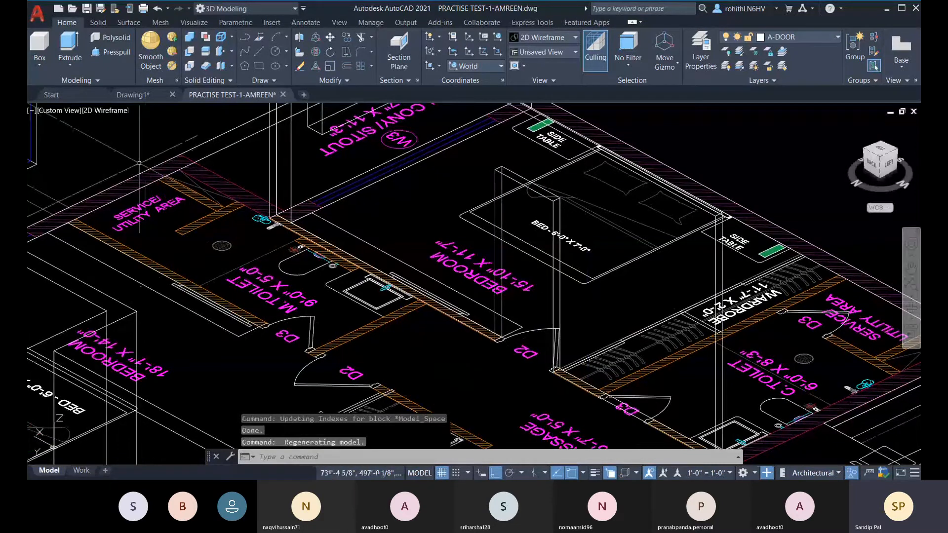
pyautogui.click(105, 109)
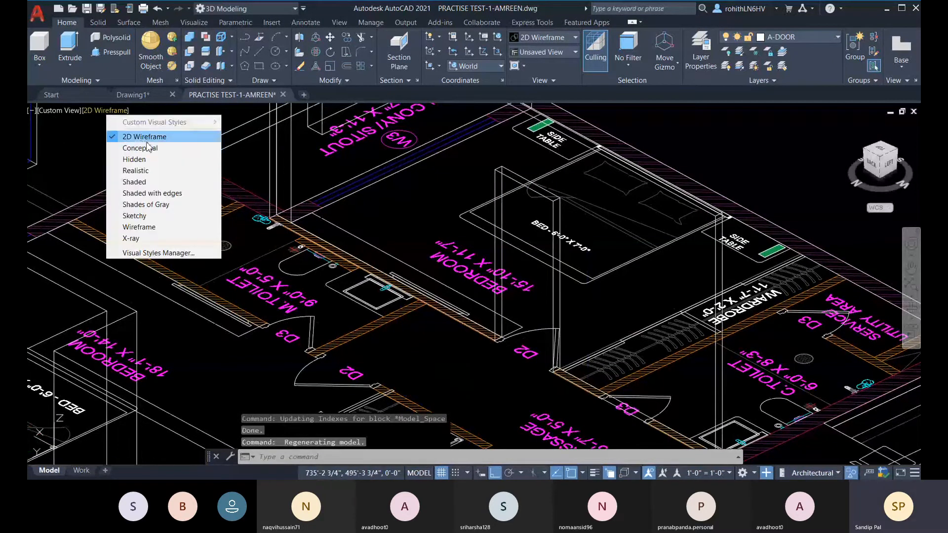
pyautogui.click(135, 171)
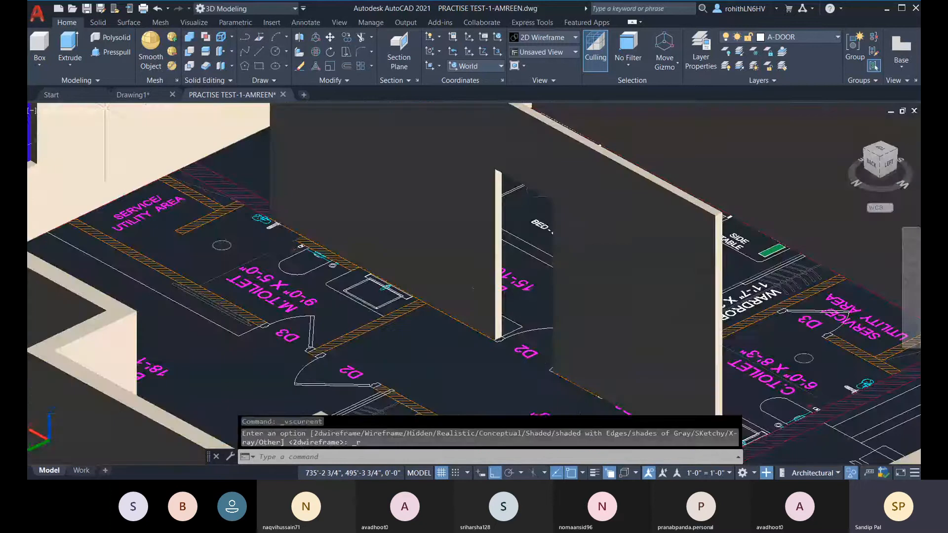
# - Inspect the D2 door opening in the internal wall, from the jamb bases on the floor plan up to the head
pyautogui.scroll(5, 581, 343)
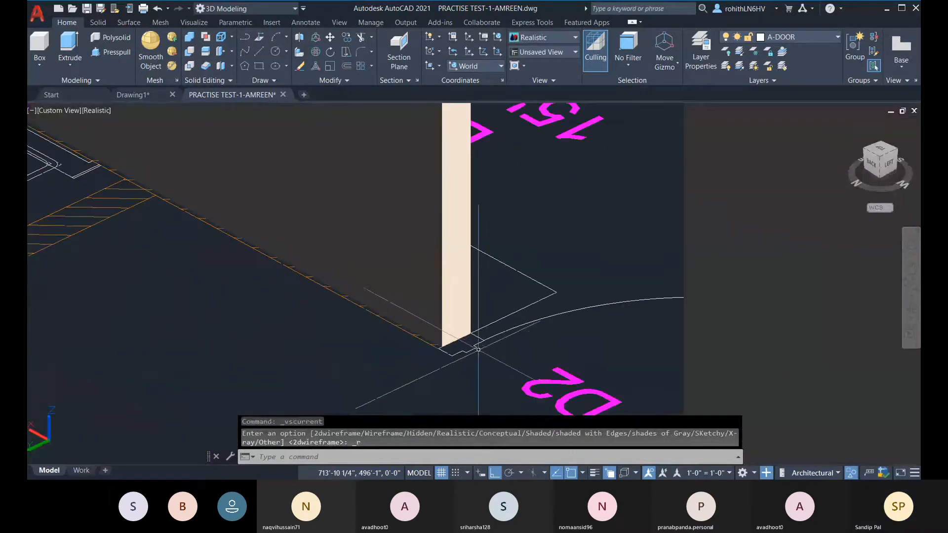
pyautogui.moveTo(474, 330); pyautogui.dragTo(542, 381, button='middle')
pyautogui.scroll(-2, 470, 393)
pyautogui.moveTo(525, 347); pyautogui.dragTo(449, 464, button='middle')
pyautogui.scroll(-2, 489, 275)
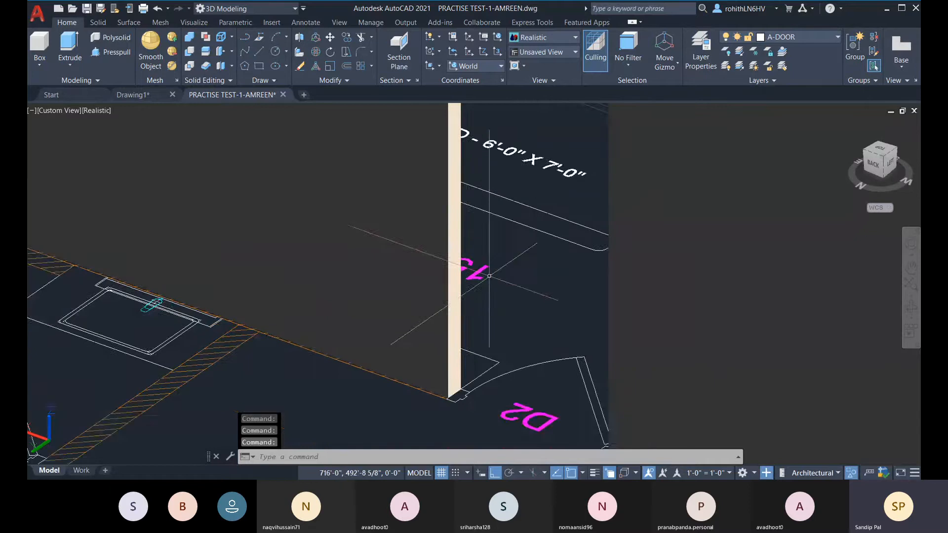
pyautogui.moveTo(487, 277); pyautogui.dragTo(463, 326, button='middle')
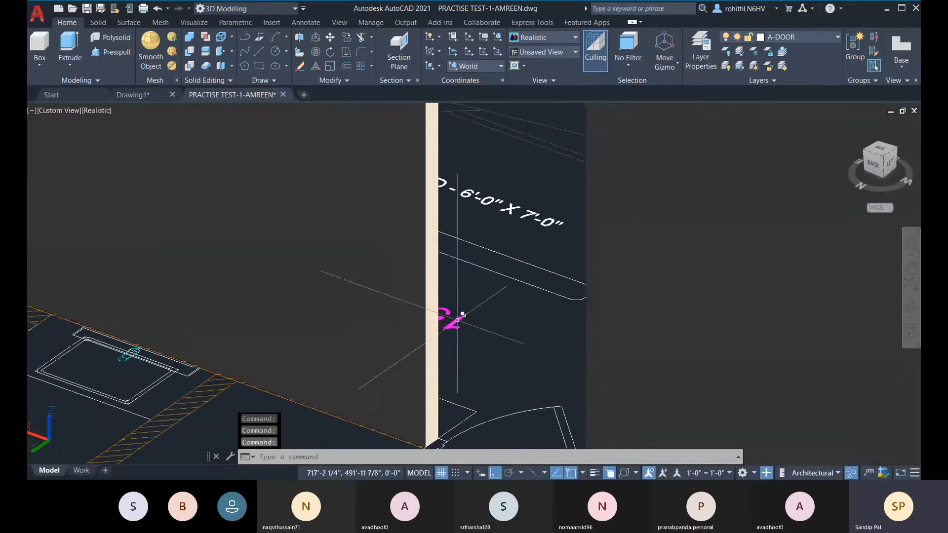
pyautogui.keyDown('shift'); pyautogui.moveTo(461, 378); pyautogui.dragTo(568, 312, button='middle'); pyautogui.keyUp('shift')
pyautogui.scroll(6, 569, 312)
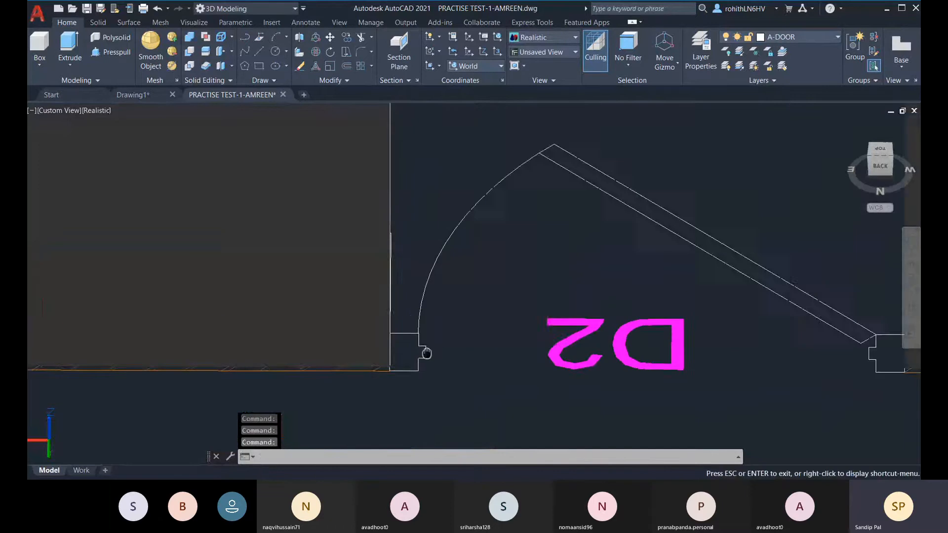
pyautogui.scroll(-2, 413, 346)
pyautogui.moveTo(479, 328); pyautogui.dragTo(369, 361, button='middle')
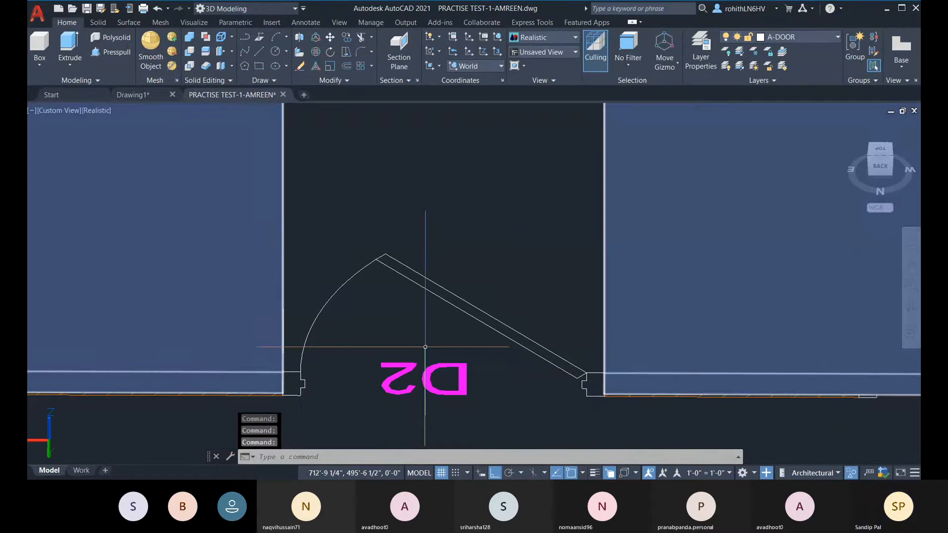
pyautogui.scroll(-2, 425, 347)
pyautogui.moveTo(468, 369); pyautogui.dragTo(483, 411, button='middle')
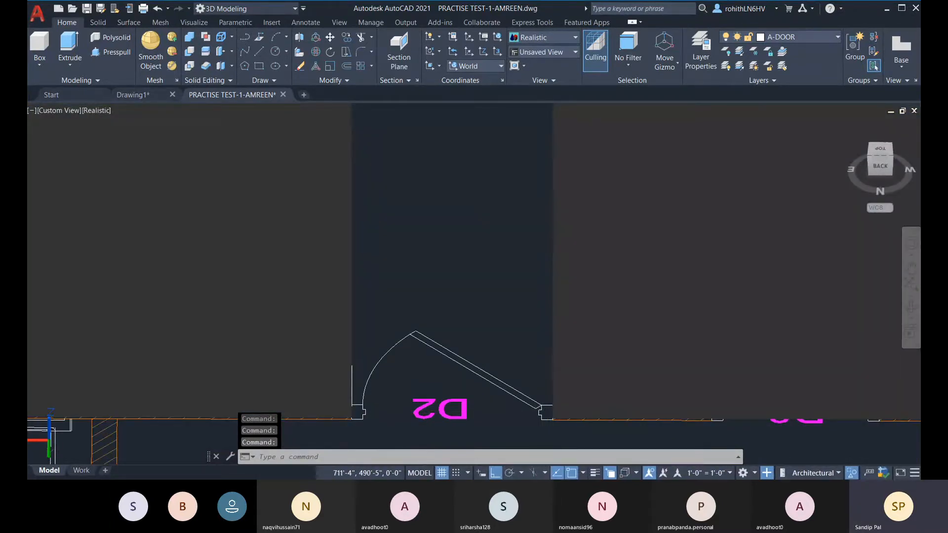
pyautogui.moveTo(538, 188); pyautogui.dragTo(522, 324, button='middle')
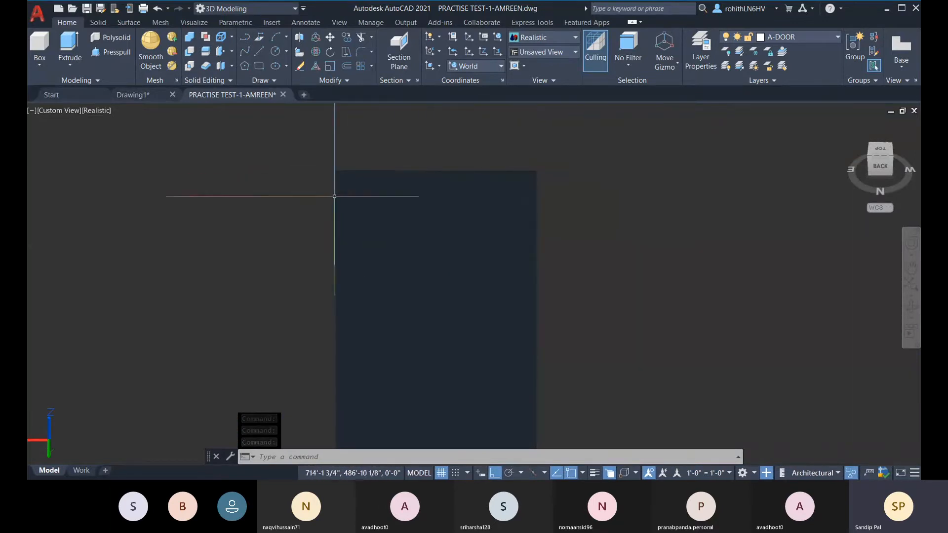
pyautogui.moveTo(341, 269); pyautogui.dragTo(355, 120, button='middle')
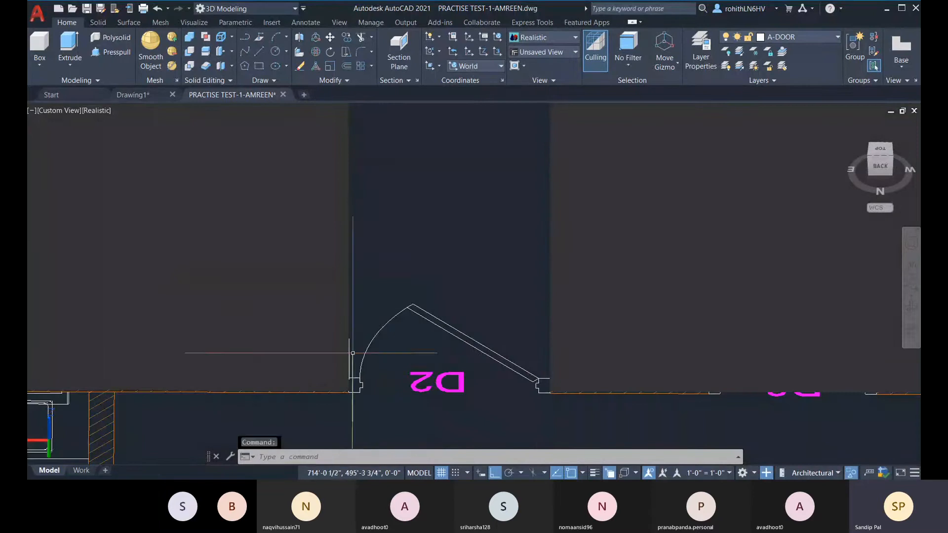
pyautogui.moveTo(430, 180); pyautogui.dragTo(412, 241, button='middle')
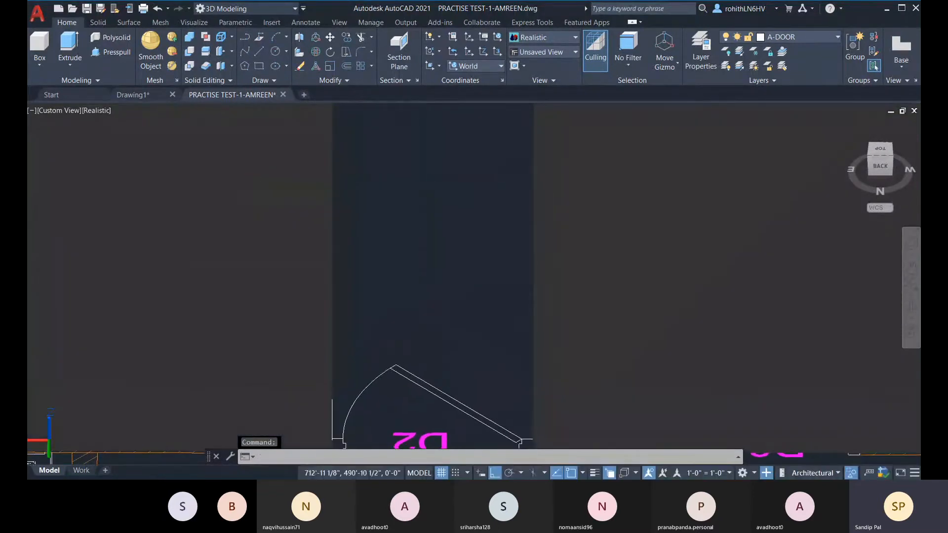
pyautogui.scroll(-3, 417, 259)
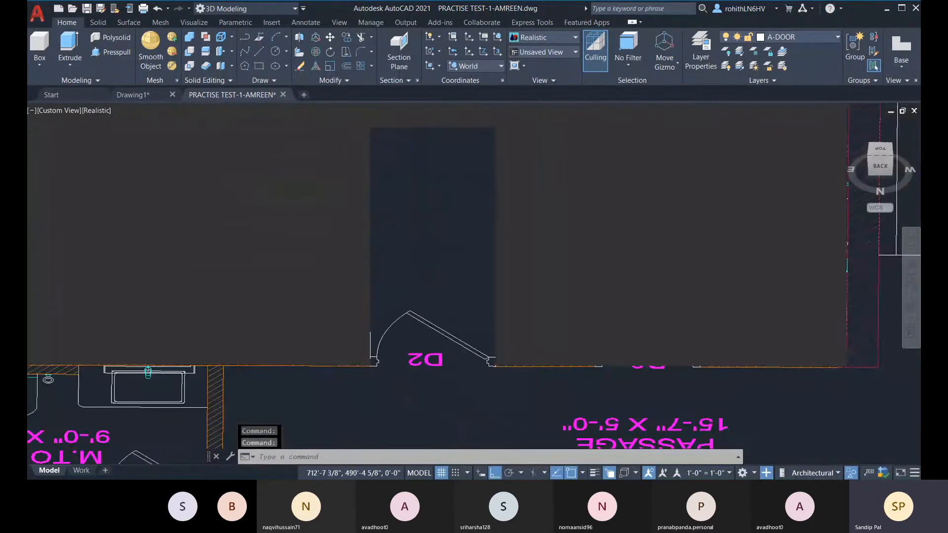
pyautogui.keyDown('shift'); pyautogui.moveTo(417, 260); pyautogui.dragTo(412, 243, button='middle'); pyautogui.keyUp('shift')
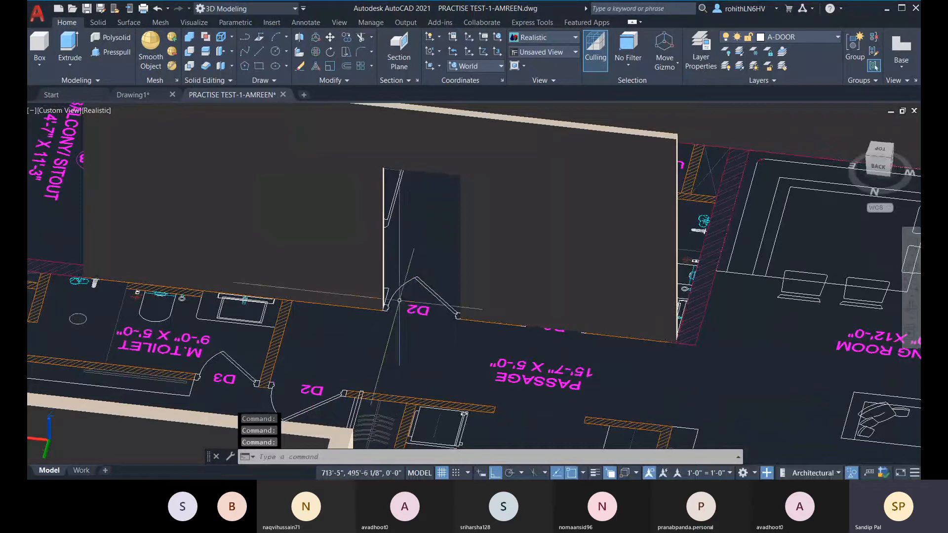
pyautogui.scroll(3, 399, 299)
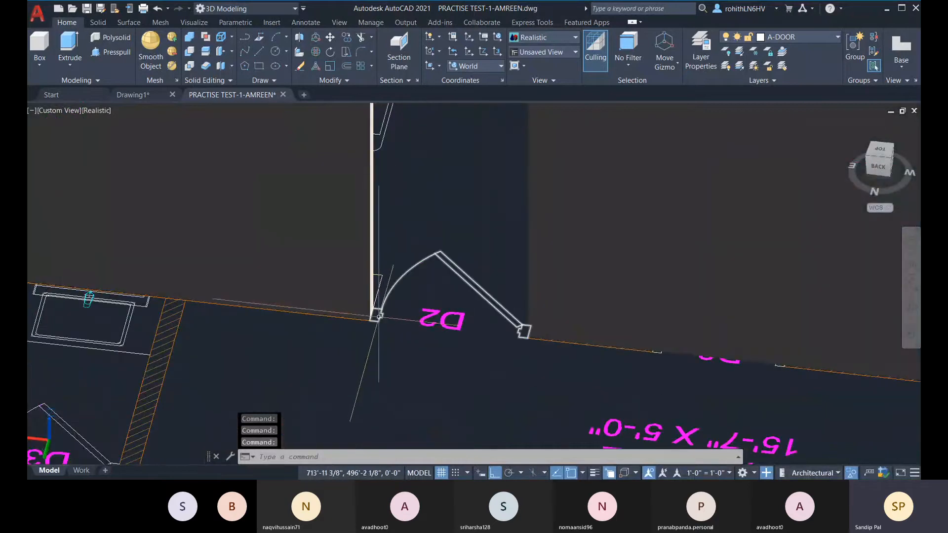
pyautogui.scroll(2, 378, 317)
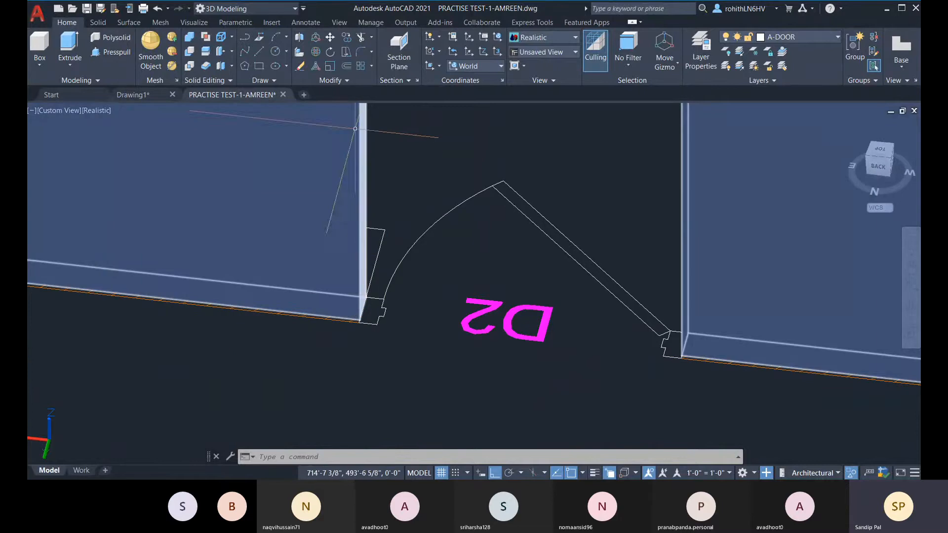
pyautogui.moveTo(421, 175); pyautogui.dragTo(400, 264, button='middle')
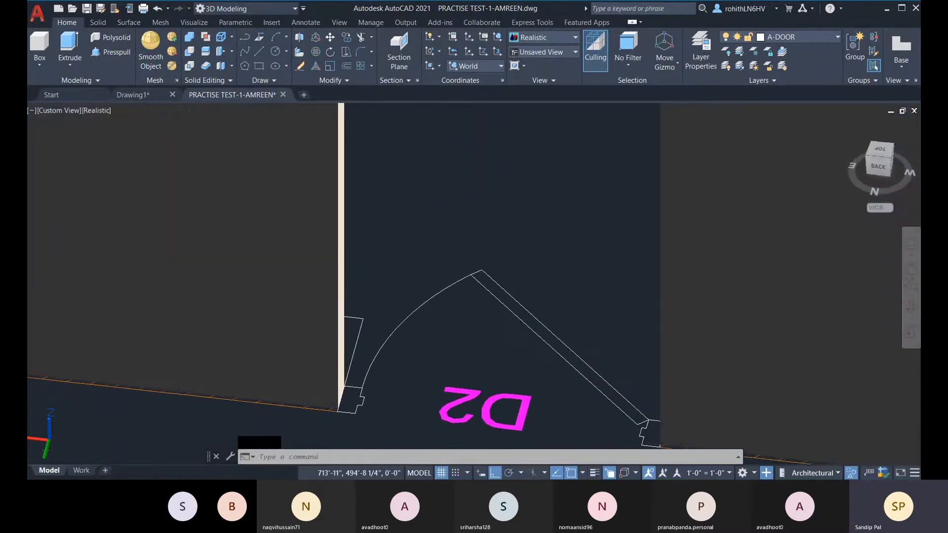
pyautogui.moveTo(385, 118); pyautogui.dragTo(363, 344, button='middle')
pyautogui.moveTo(368, 252); pyautogui.dragTo(364, 403, button='middle')
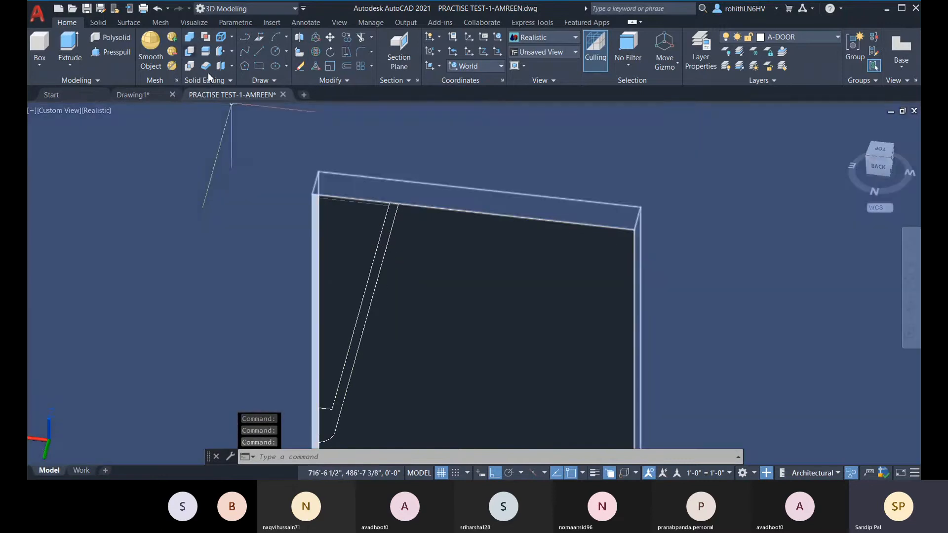
pyautogui.scroll(-2, 534, 326)
pyautogui.moveTo(525, 370); pyautogui.dragTo(531, 149, button='middle')
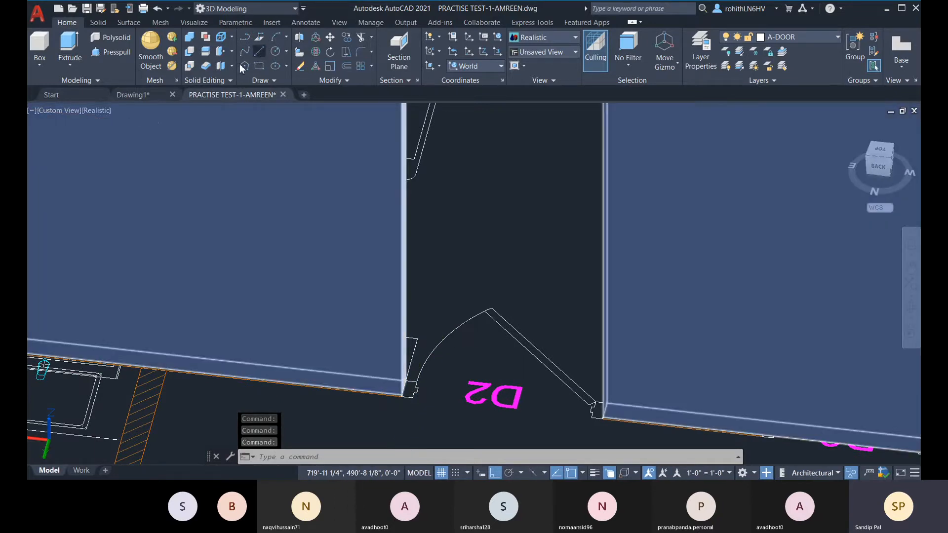
pyautogui.click(258, 51)
pyautogui.keyDown('shift'); pyautogui.moveTo(456, 403); pyautogui.dragTo(315, 213, button='middle'); pyautogui.keyUp('shift')
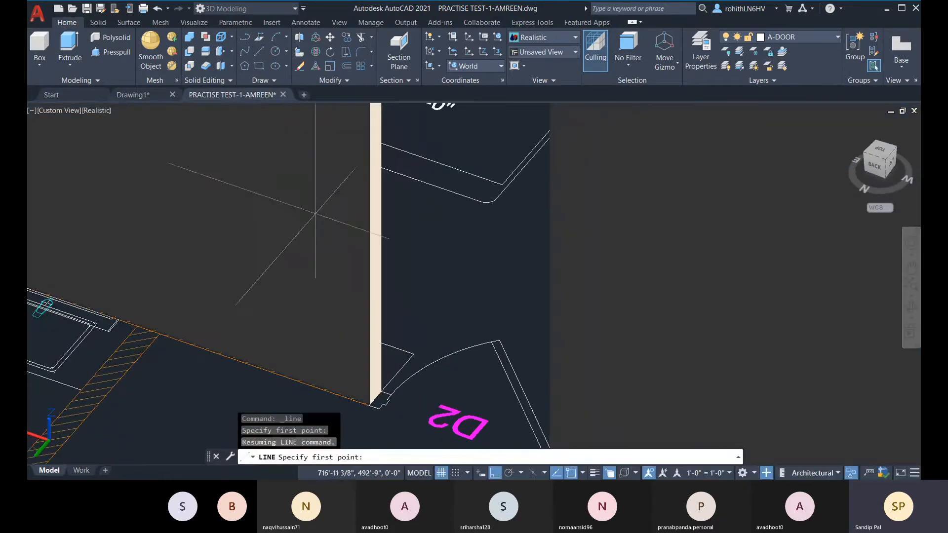
pyautogui.press('Escape')
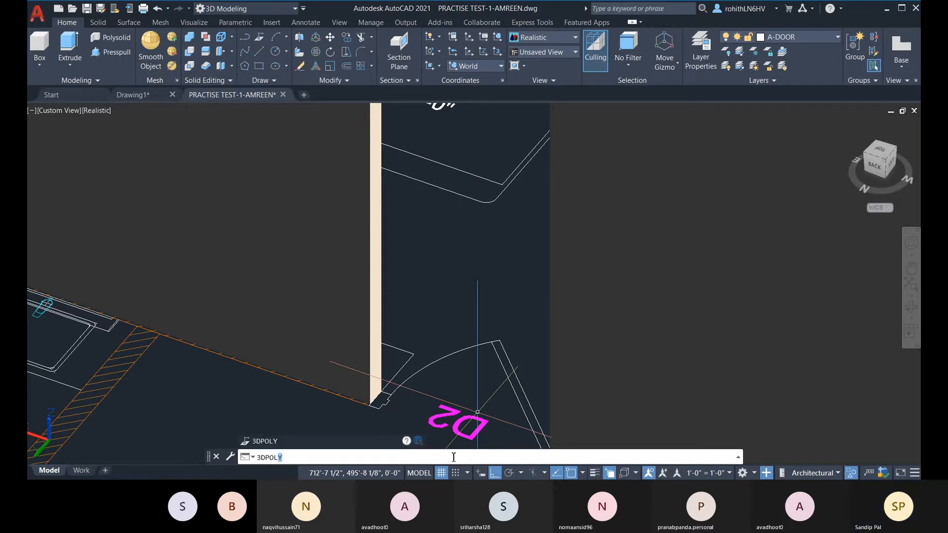
pyautogui.click(376, 398)
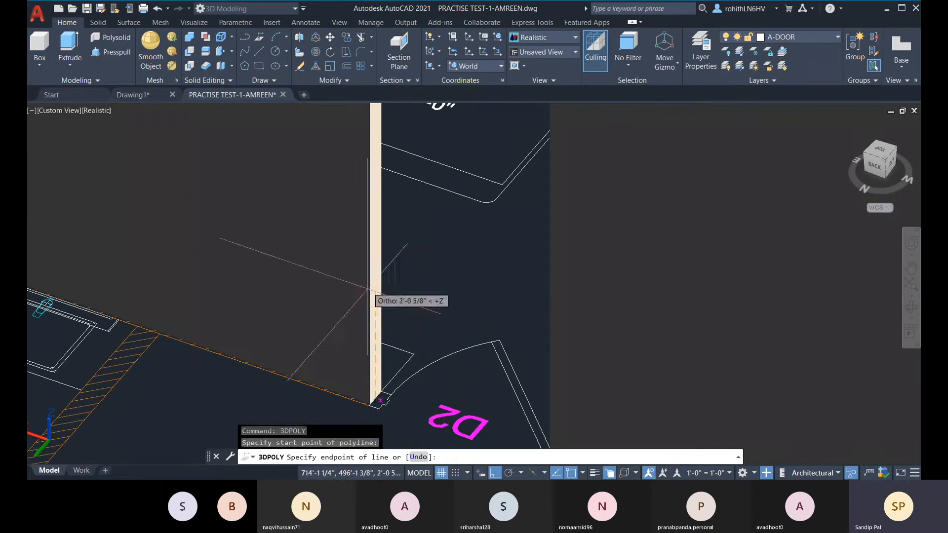
pyautogui.scroll(-5, 393, 169)
pyautogui.moveTo(393, 169)
pyautogui.mouseDown(button='middle')
pyautogui.moveTo(397, 240)
pyautogui.moveTo(404, 186)
pyautogui.moveTo(387, 191)
pyautogui.moveTo(381, 225)
pyautogui.mouseUp(button='middle')
pyautogui.scroll(6, 382, 174)
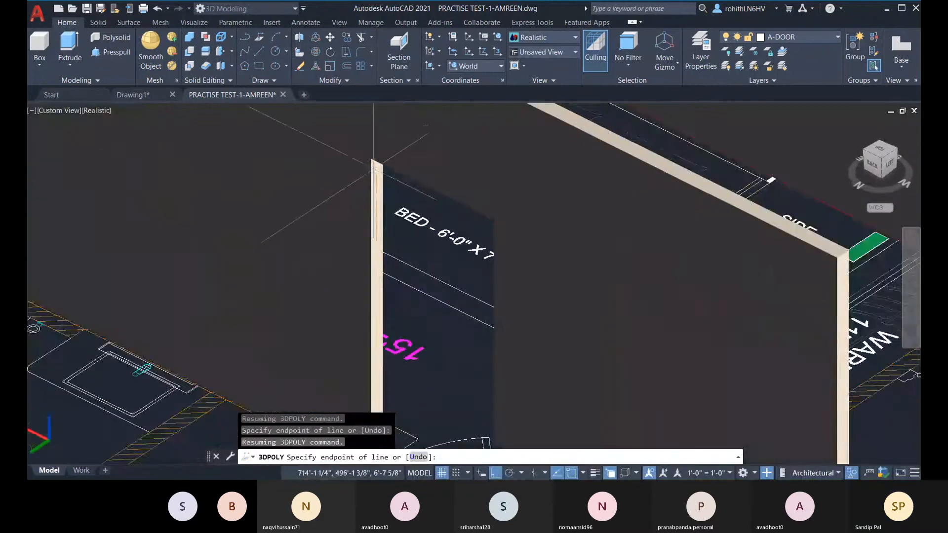
pyautogui.press('Escape')
pyautogui.press('Escape')
pyautogui.press('Escape')
pyautogui.scroll(-5, 405, 191)
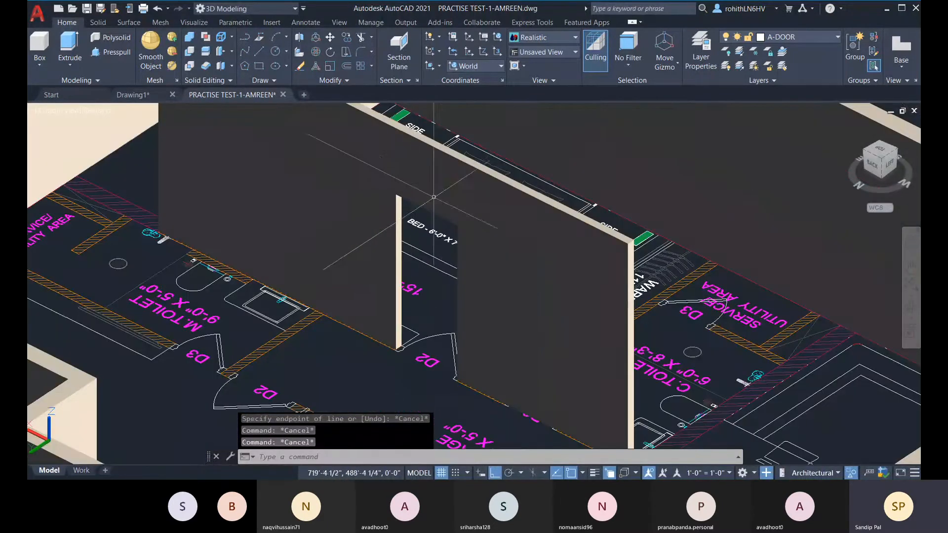
# - Isolate the internal wall containing the D2 opening so that all other objects are hidden
pyautogui.click(440, 187)
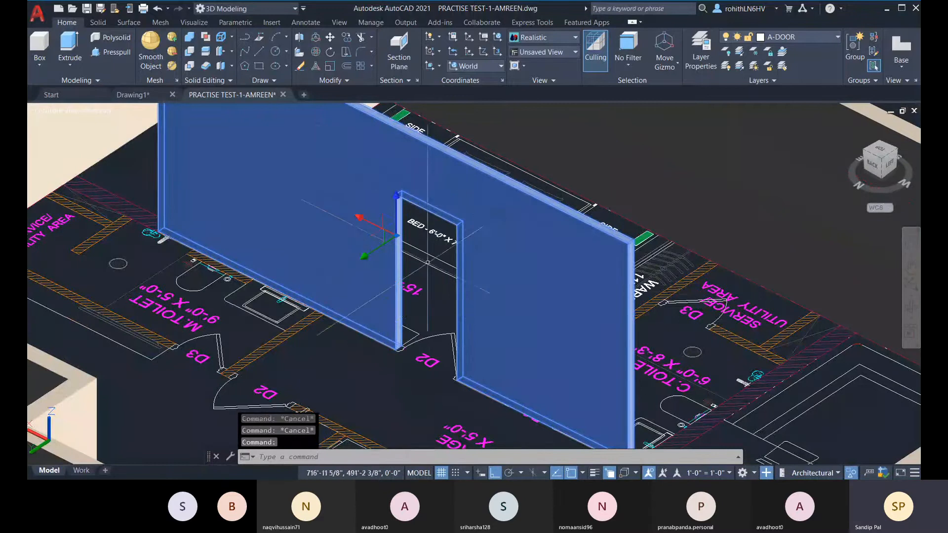
pyautogui.rightClick(427, 299)
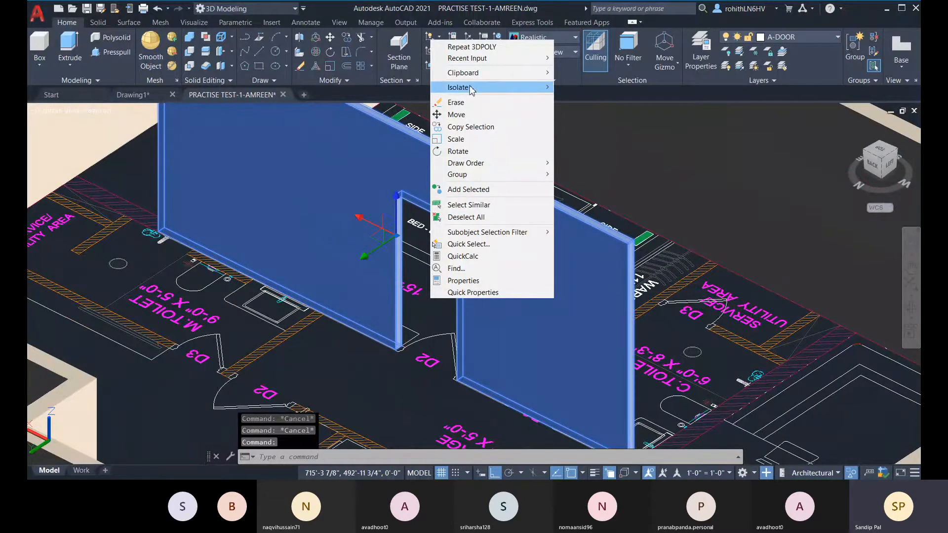
pyautogui.moveTo(471, 90)
pyautogui.click(573, 87)
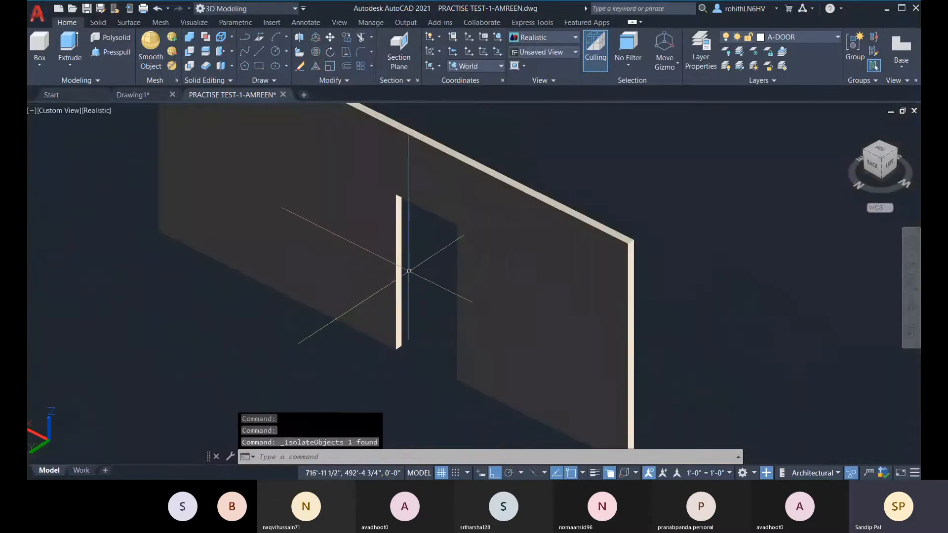
pyautogui.press('Escape')
pyautogui.press('Escape')
# - Start a 3D polyline at the mid-thickness of a D2 jamb's base and run it 7' up to the opening's head
pyautogui.keyDown('shift'); pyautogui.moveTo(429, 319); pyautogui.dragTo(423, 134, button='middle'); pyautogui.keyUp('shift')
pyautogui.scroll(3, 433, 221)
pyautogui.scroll(3, 401, 204)
pyautogui.scroll(-4, 415, 239)
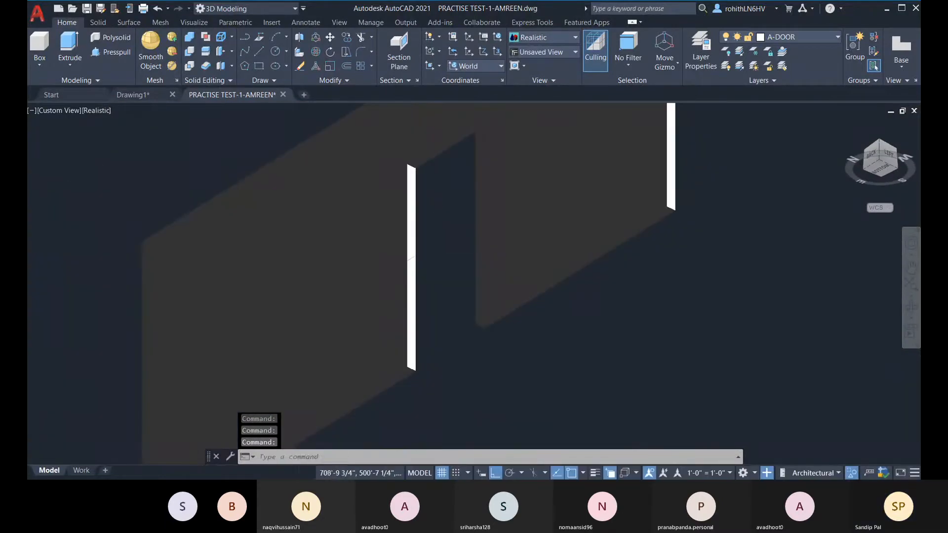
pyautogui.moveTo(442, 257); pyautogui.dragTo(443, 248, button='middle')
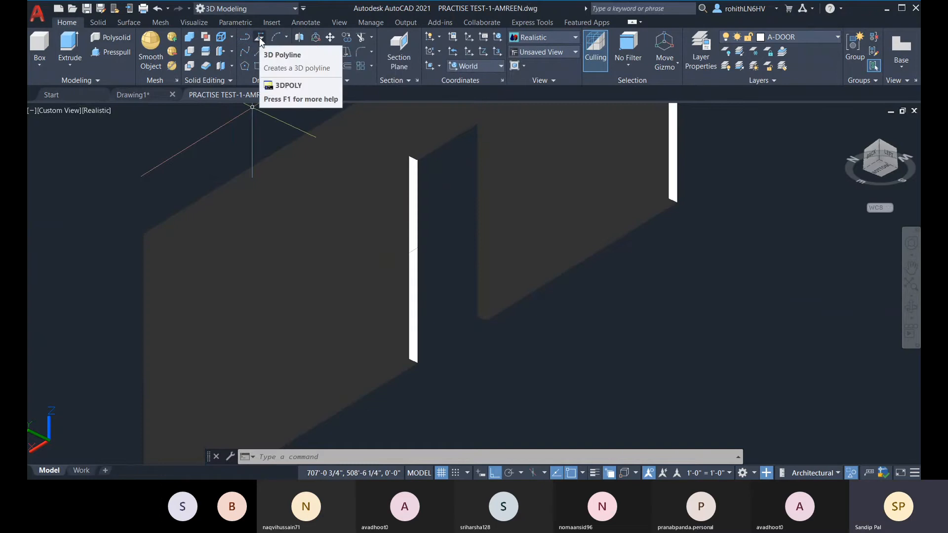
pyautogui.click(260, 40)
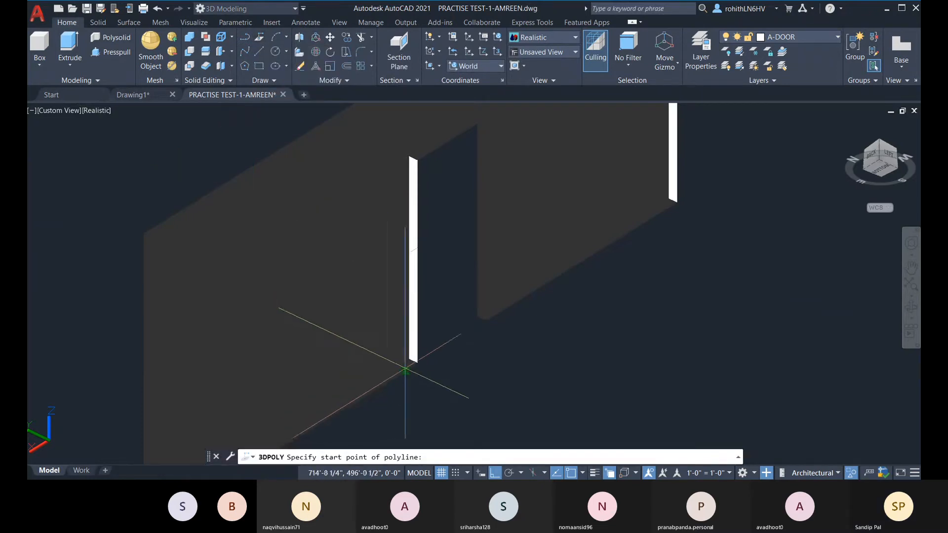
pyautogui.click(414, 360)
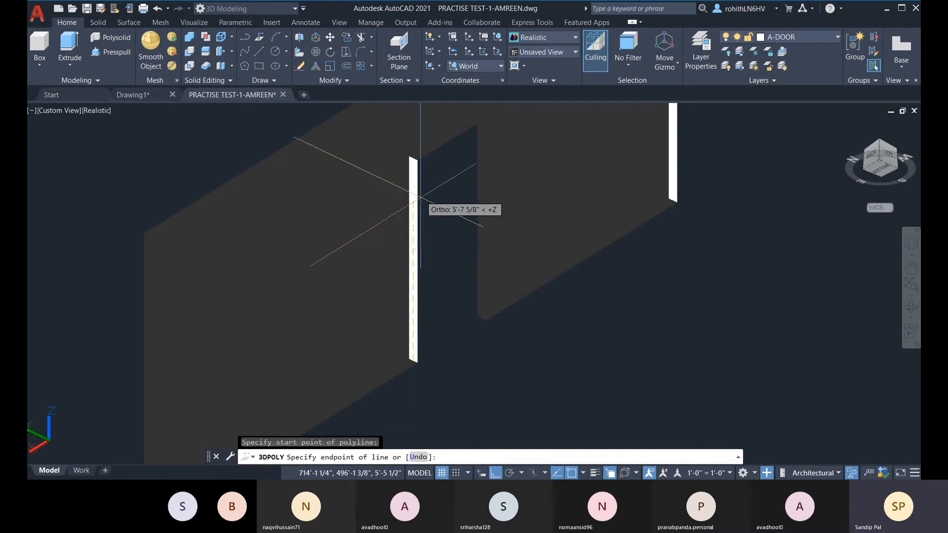
pyautogui.click(414, 158)
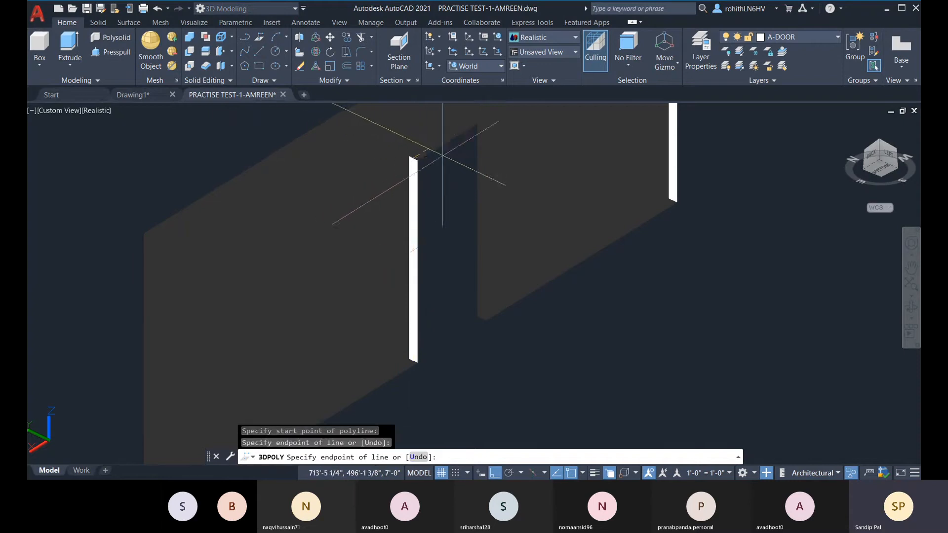
# - Continue the 3D polyline across the head of the D2 opening to the mid-thickness point at the opposite jamb
pyautogui.keyDown('shift'); pyautogui.moveTo(443, 155); pyautogui.dragTo(578, 159, button='middle'); pyautogui.keyUp('shift')
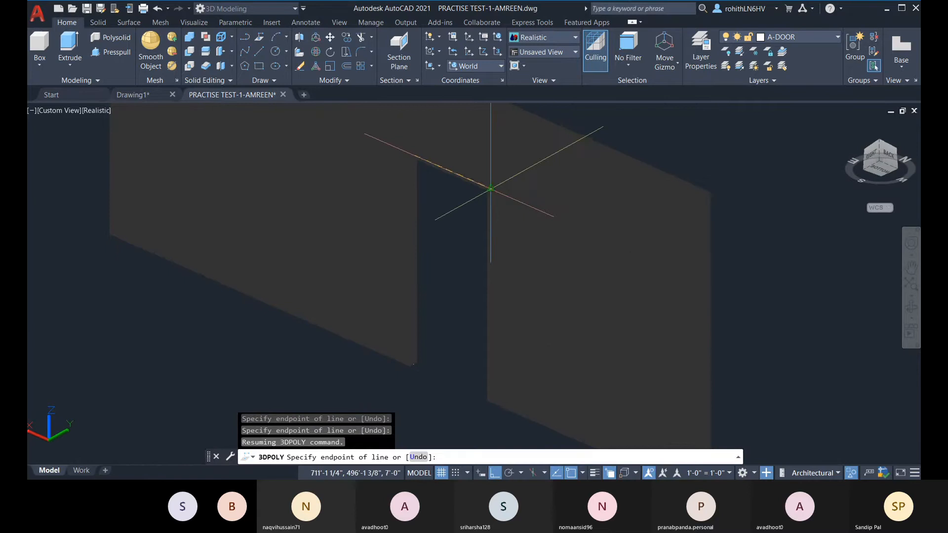
pyautogui.scroll(5, 490, 188)
pyautogui.keyDown('shift'); pyautogui.moveTo(494, 191); pyautogui.dragTo(568, 259, button='middle'); pyautogui.keyUp('shift')
pyautogui.scroll(-7, 361, 313)
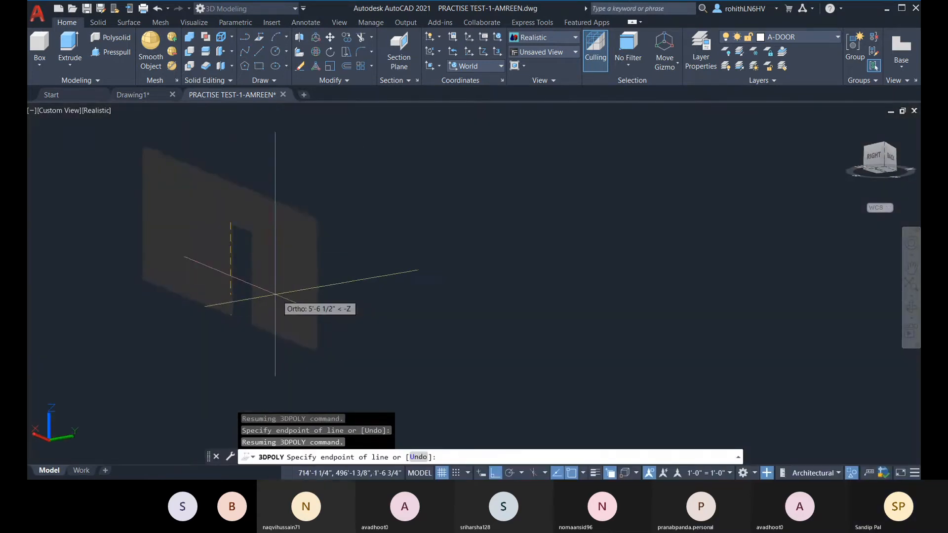
pyautogui.keyDown('shift'); pyautogui.moveTo(275, 295); pyautogui.dragTo(59, 375, button='middle'); pyautogui.keyUp('shift')
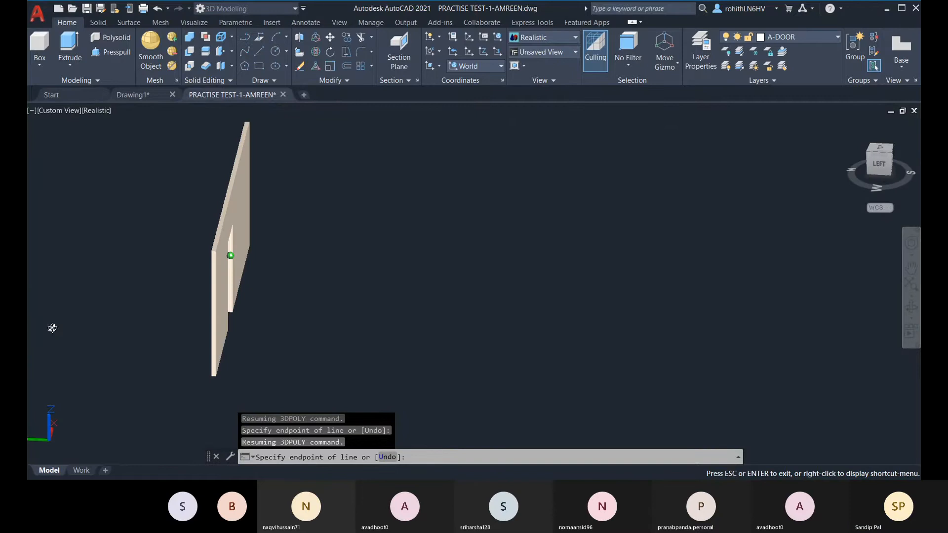
pyautogui.moveTo(52, 328)
pyautogui.keyDown('shift'); pyautogui.mouseDown(button='middle')
pyautogui.moveTo(68, 321)
pyautogui.moveTo(47, 284)
pyautogui.moveTo(48, 311)
pyautogui.mouseUp(button='middle'); pyautogui.keyUp('shift')
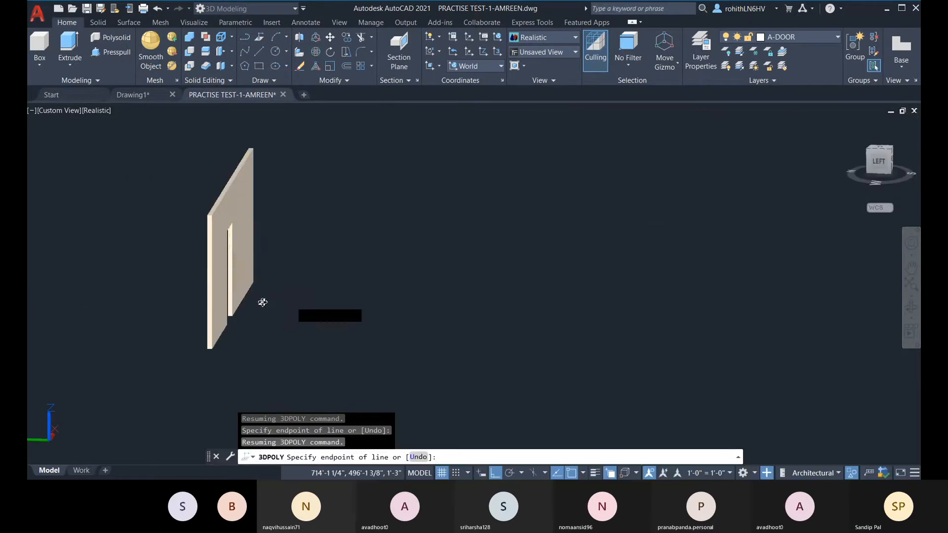
pyautogui.keyDown('shift'); pyautogui.moveTo(263, 302); pyautogui.dragTo(69, 284, button='middle'); pyautogui.keyUp('shift')
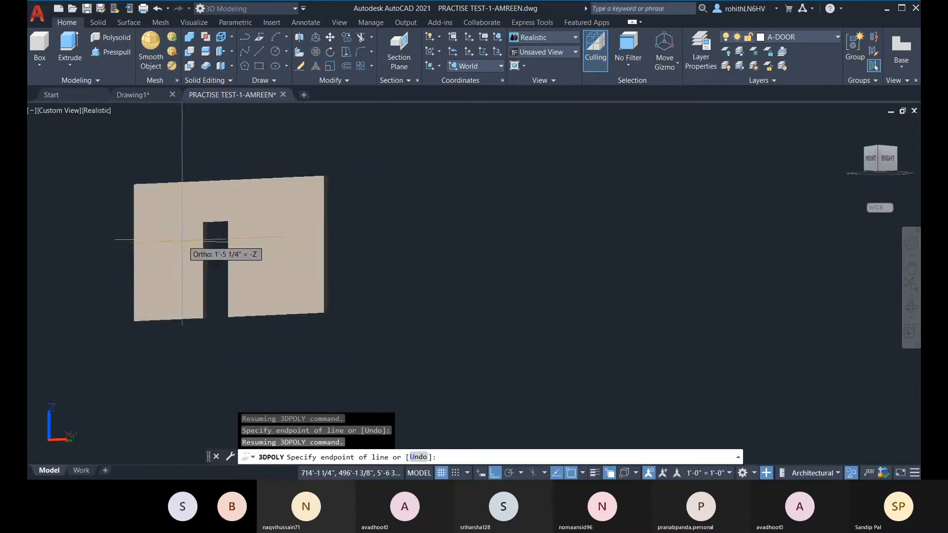
pyautogui.scroll(5, 182, 240)
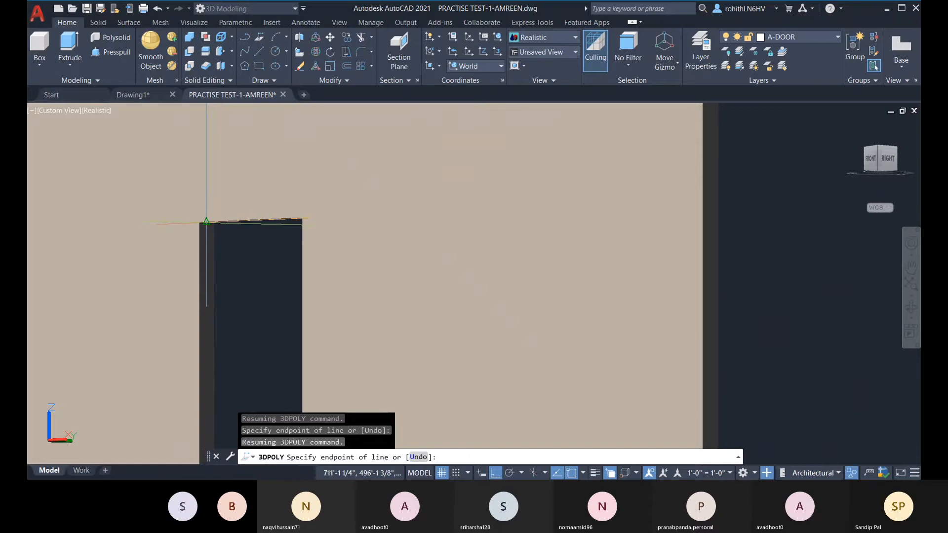
pyautogui.click(206, 222)
# - Run the 3D polyline down to the opposite jamb's base at mid-thickness and finish it as an open path
pyautogui.scroll(-5, 207, 277)
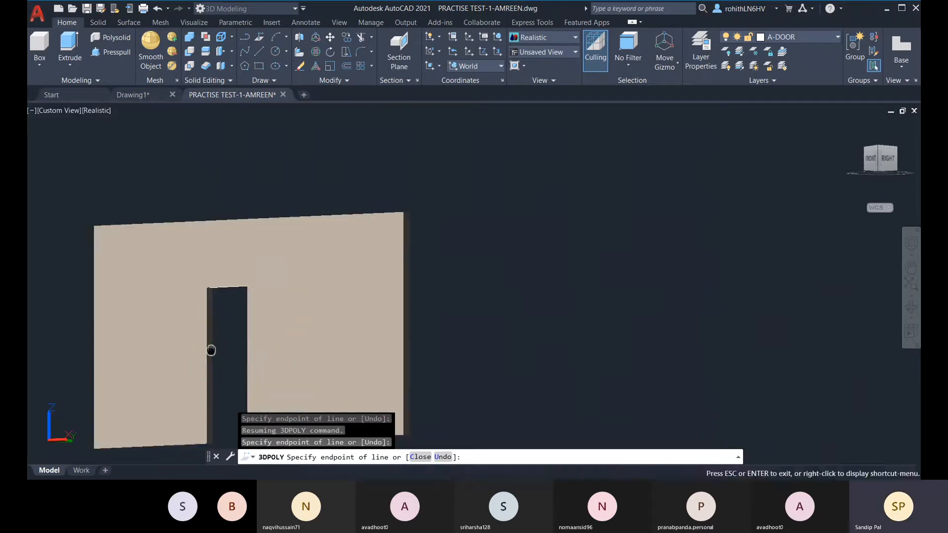
pyautogui.scroll(3, 242, 346)
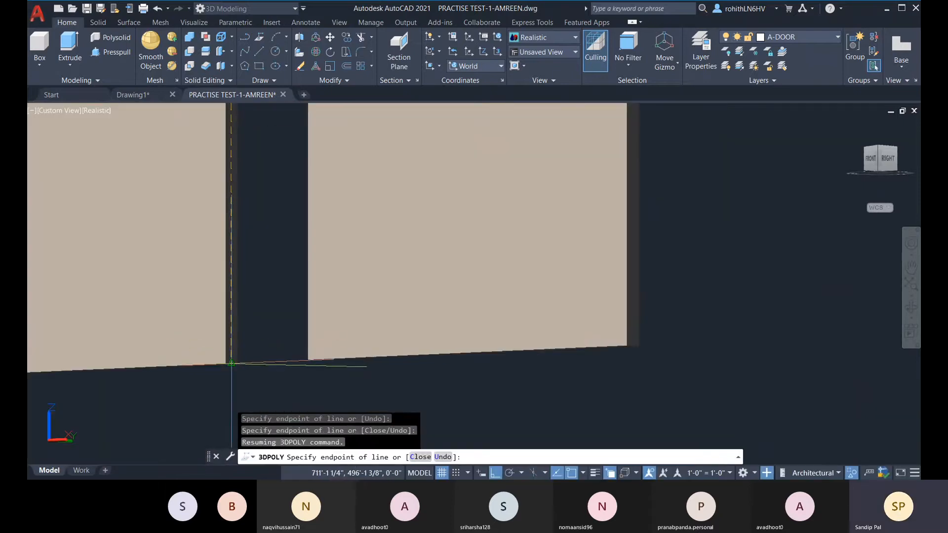
pyautogui.click(231, 364)
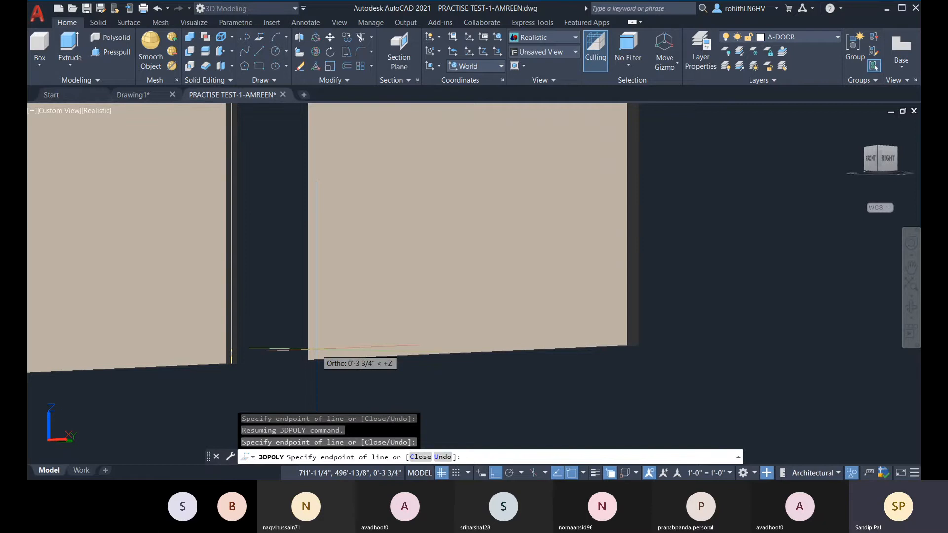
pyautogui.press('Return')
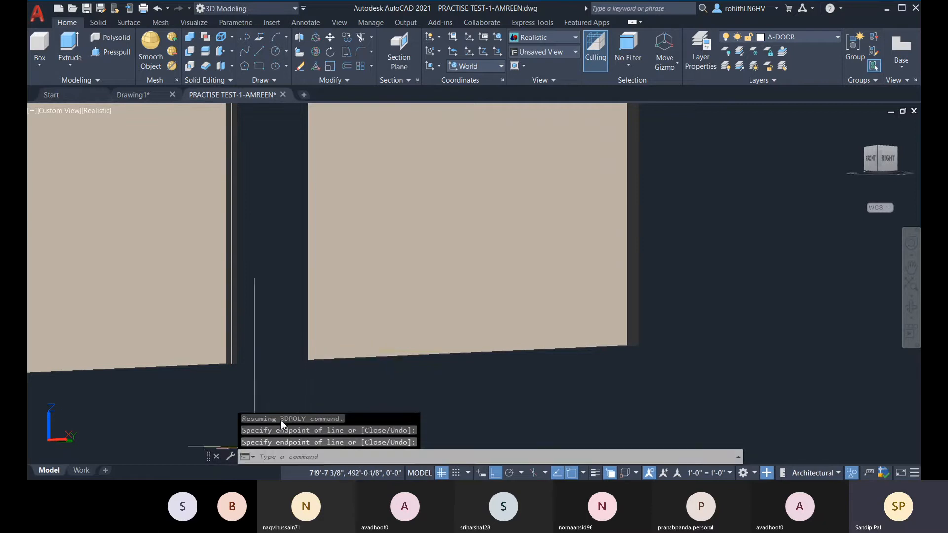
# - End the object isolation to bring all hidden objects of the apartment model back
pyautogui.scroll(-4, 277, 289)
pyautogui.rightClick(543, 150)
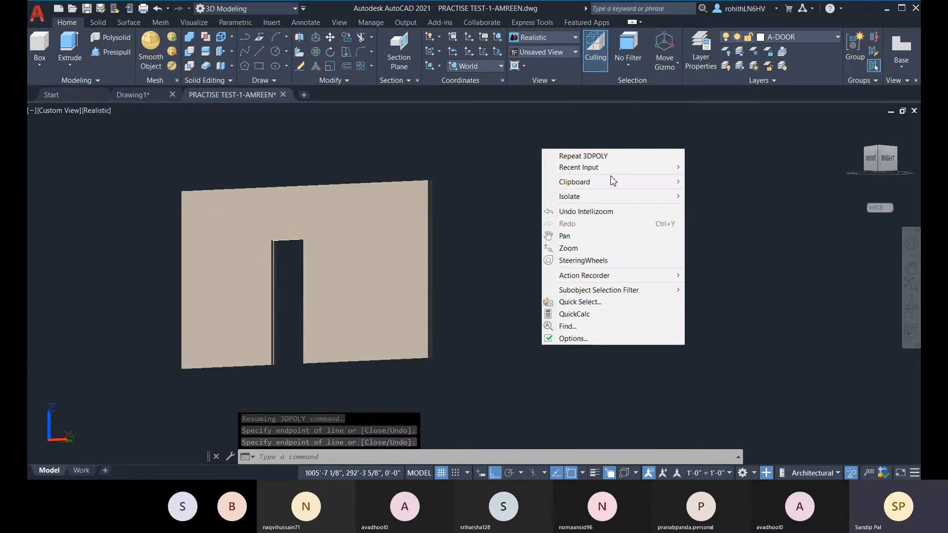
pyautogui.moveTo(680, 200)
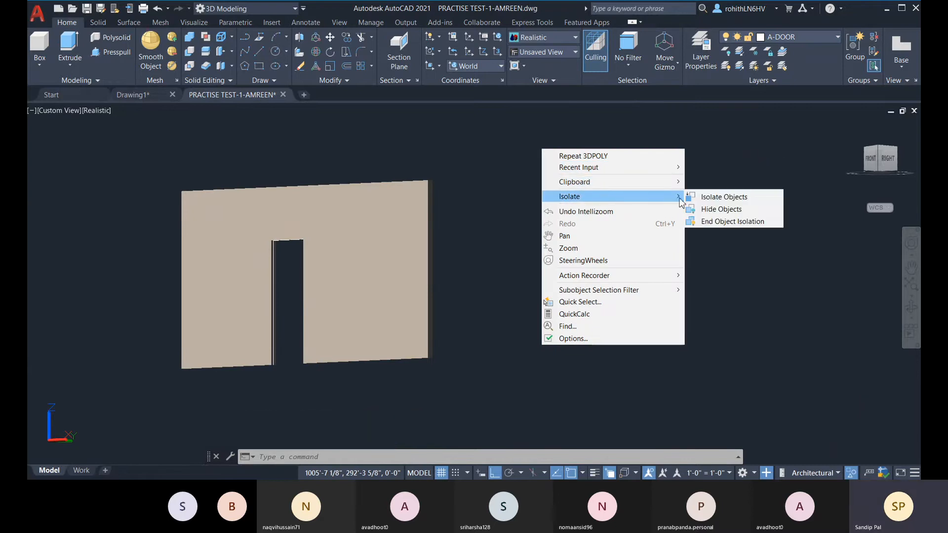
pyautogui.click(711, 223)
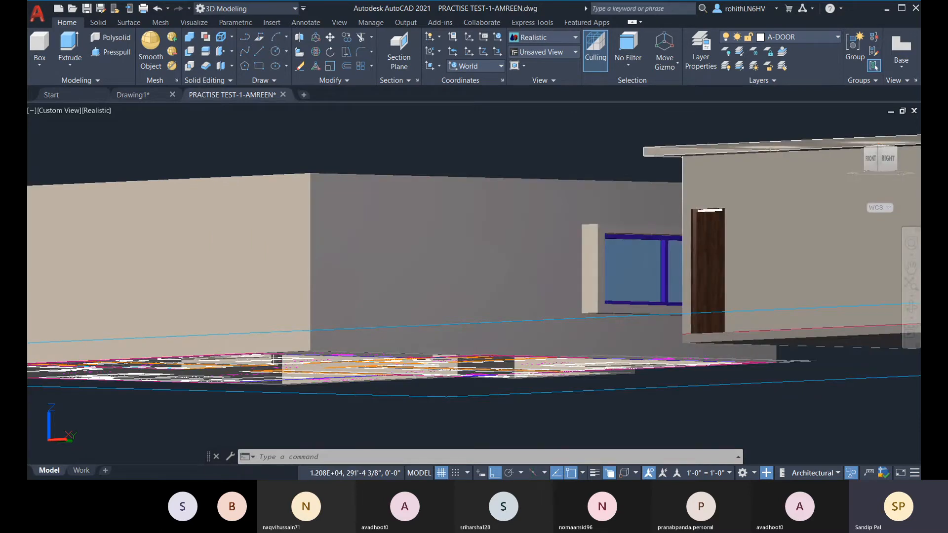
pyautogui.moveTo(294, 205); pyautogui.dragTo(294, 205, button='middle')
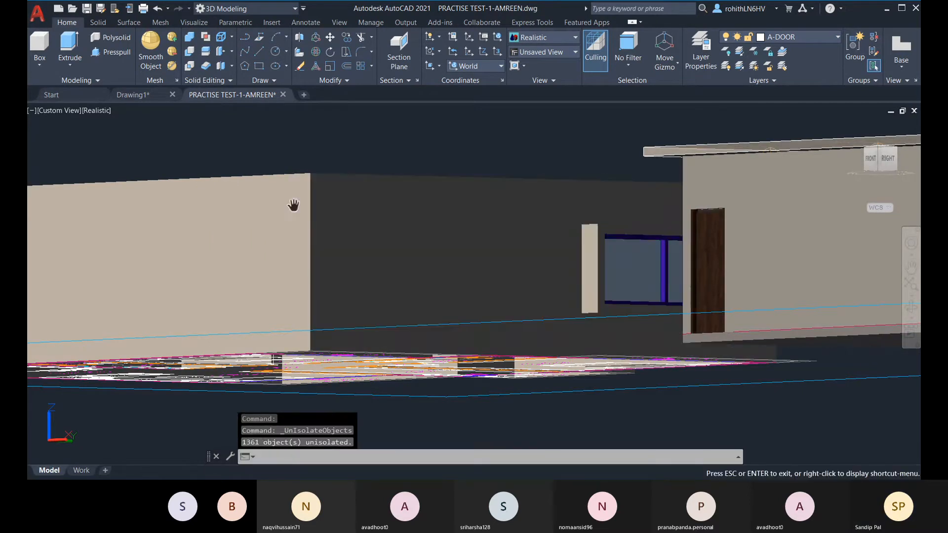
pyautogui.press('Escape')
pyautogui.press('Escape')
pyautogui.press('Escape')
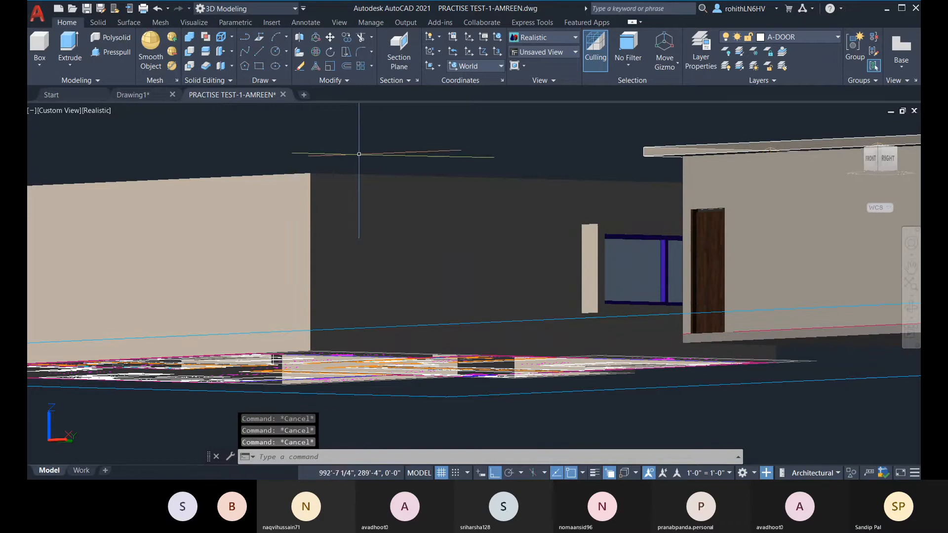
# - Trace the stepped D2 door-frame profile at the jamb on the floor plan with a closed polyline
pyautogui.keyDown('shift'); pyautogui.moveTo(359, 156); pyautogui.dragTo(797, 238, button='middle'); pyautogui.keyUp('shift')
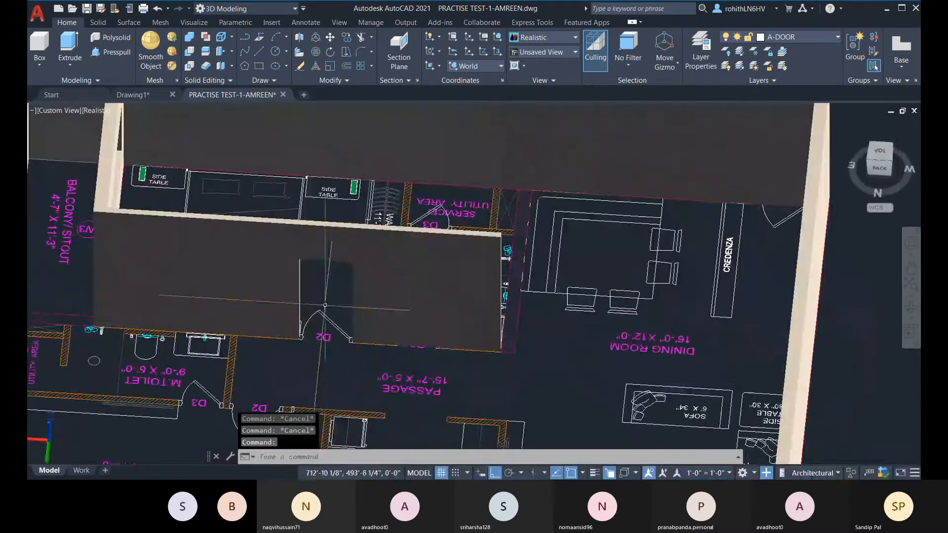
pyautogui.scroll(10, 325, 305)
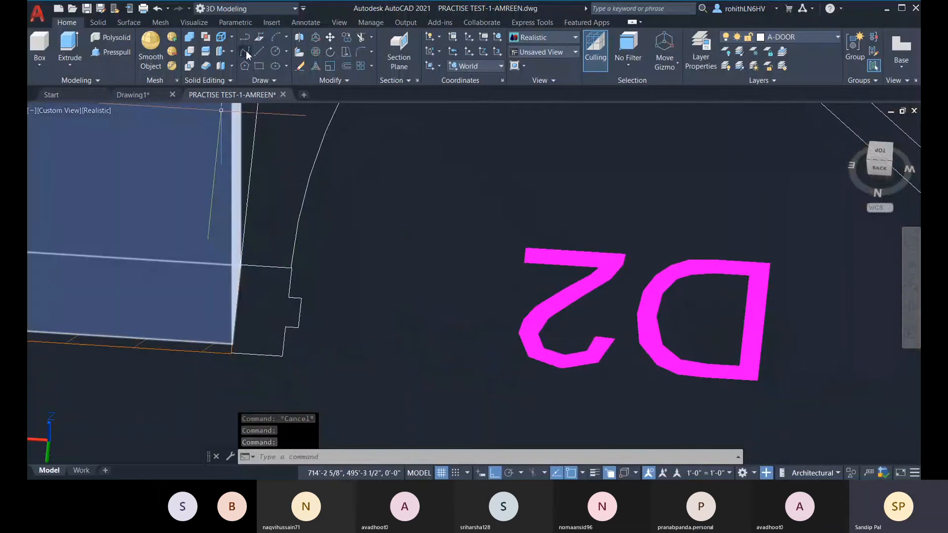
pyautogui.click(247, 37)
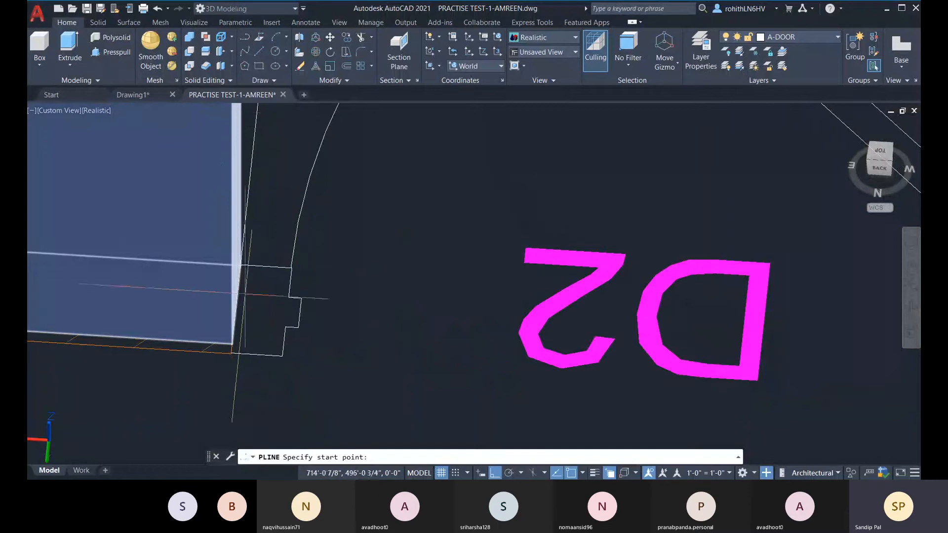
pyautogui.click(263, 310)
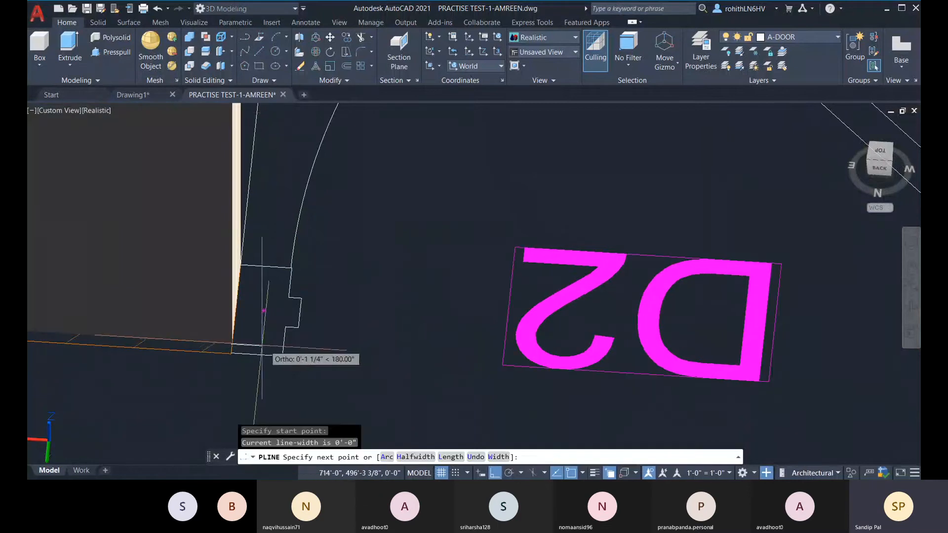
pyautogui.click(279, 348)
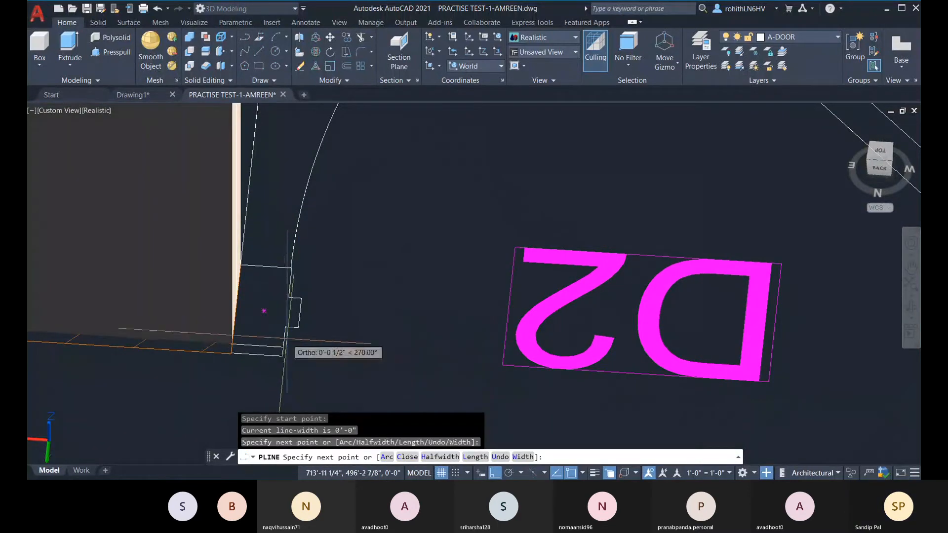
pyautogui.scroll(2, 282, 346)
pyautogui.click(283, 315)
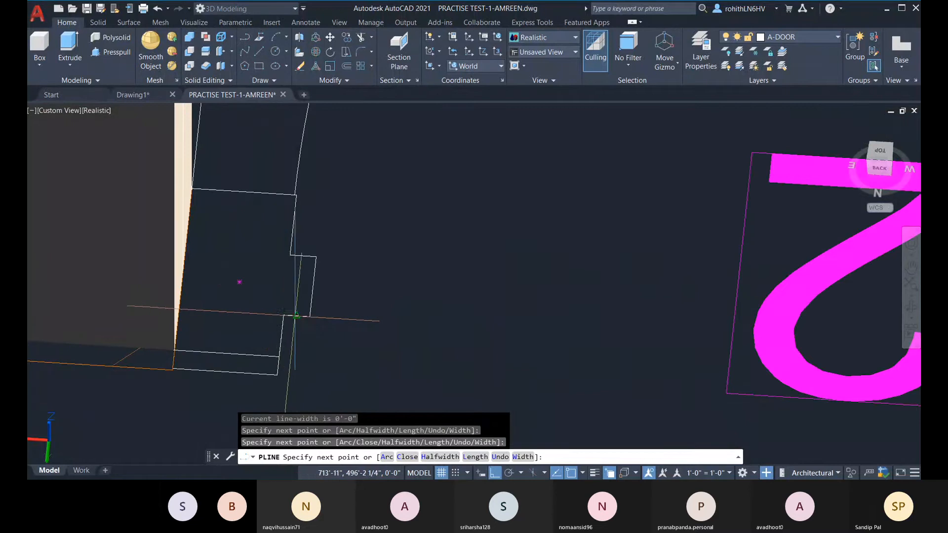
pyautogui.click(310, 316)
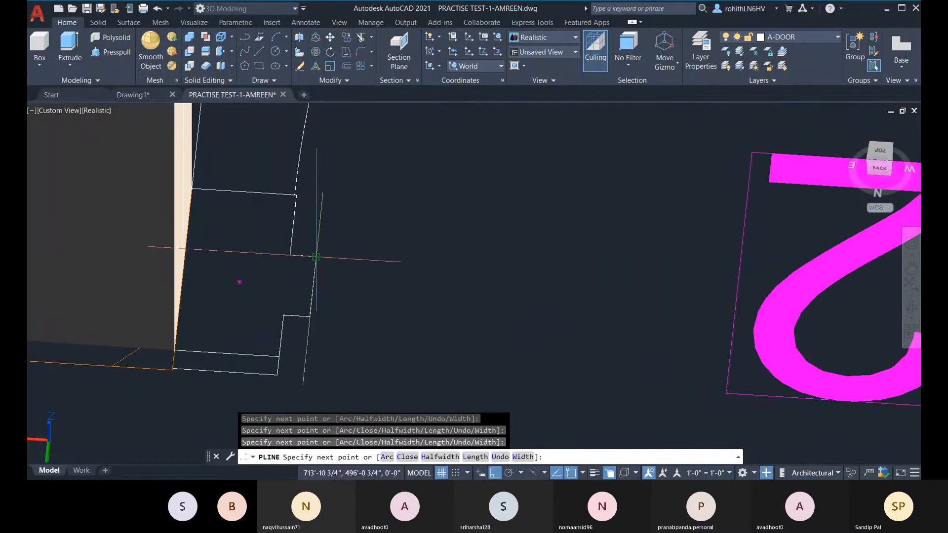
pyautogui.click(297, 195)
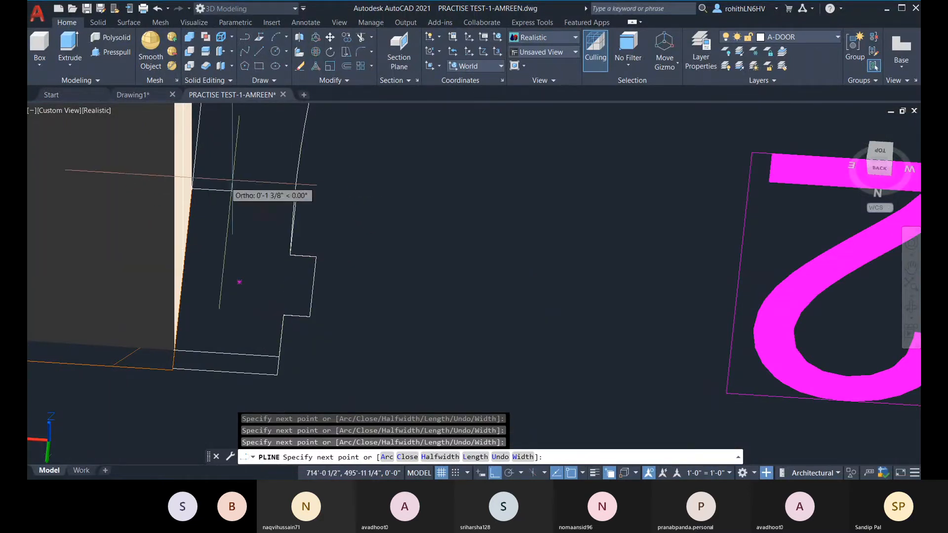
pyautogui.click(191, 189)
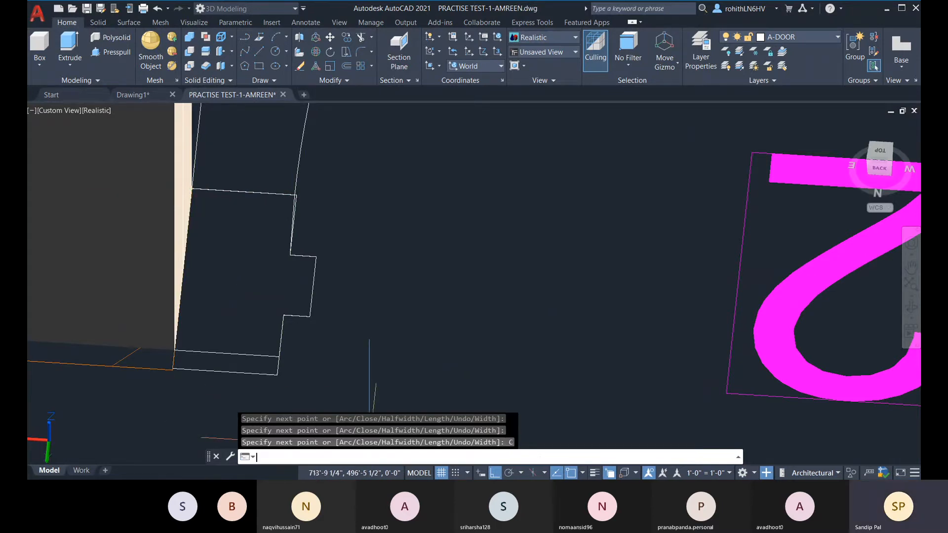
pyautogui.click(244, 355)
pyautogui.press('Escape')
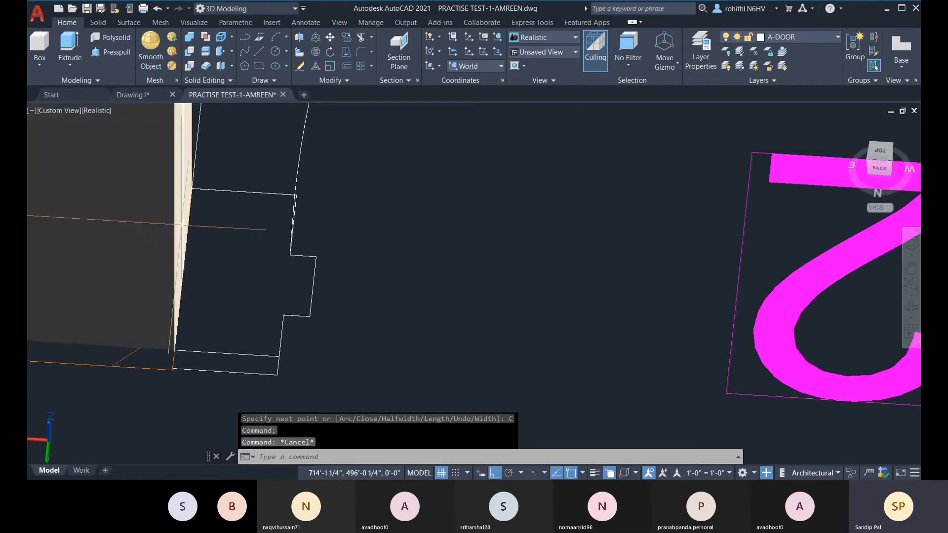
# - Sweep the closed door-frame profile along the 3D polyline around the D2 opening to form a solid frame
pyautogui.click(69, 65)
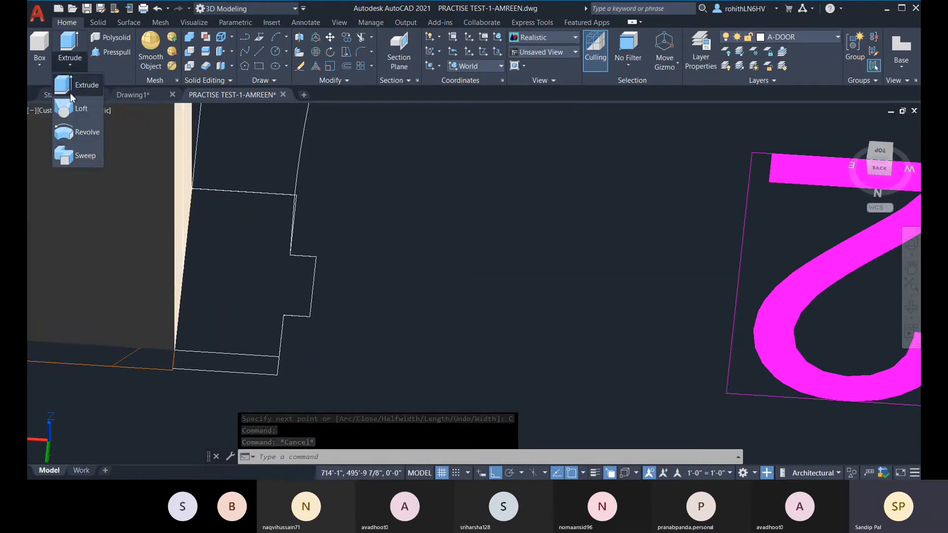
pyautogui.click(79, 158)
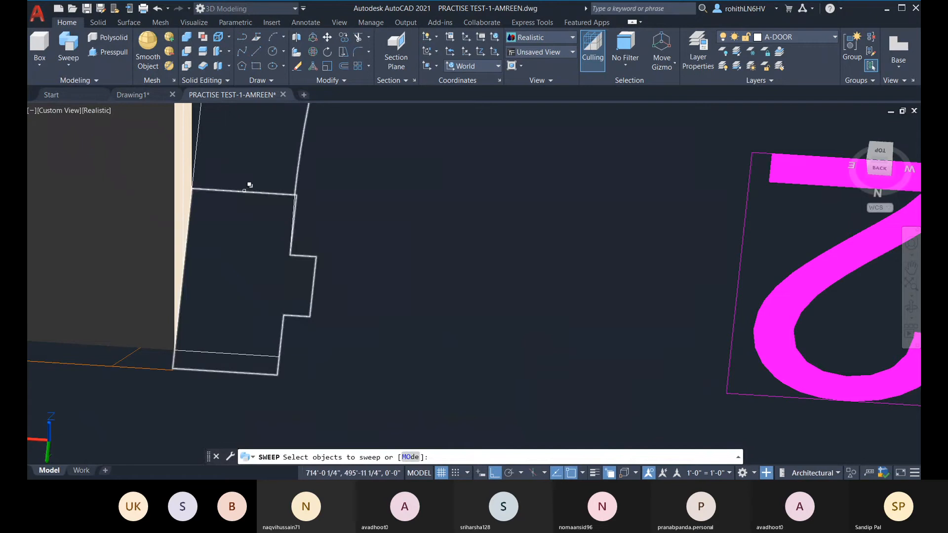
pyautogui.click(214, 352)
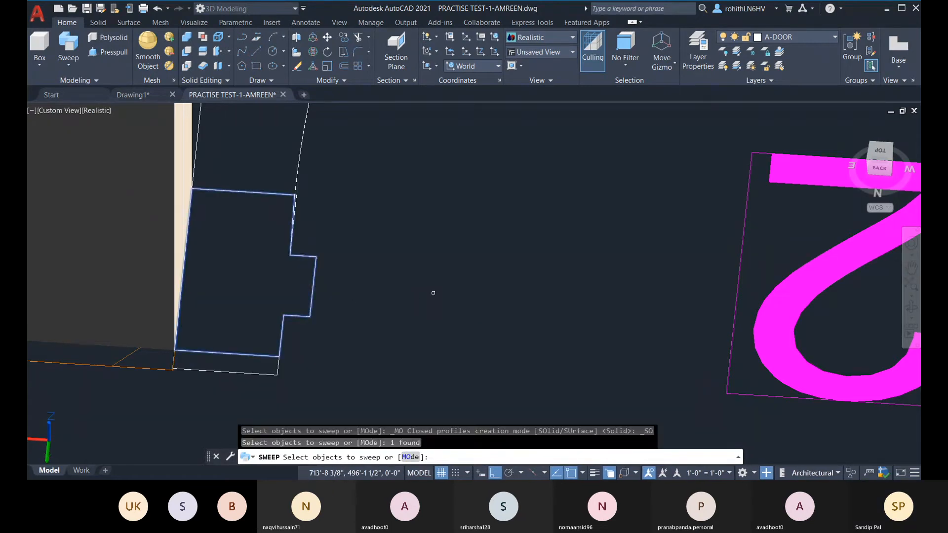
pyautogui.press('Return')
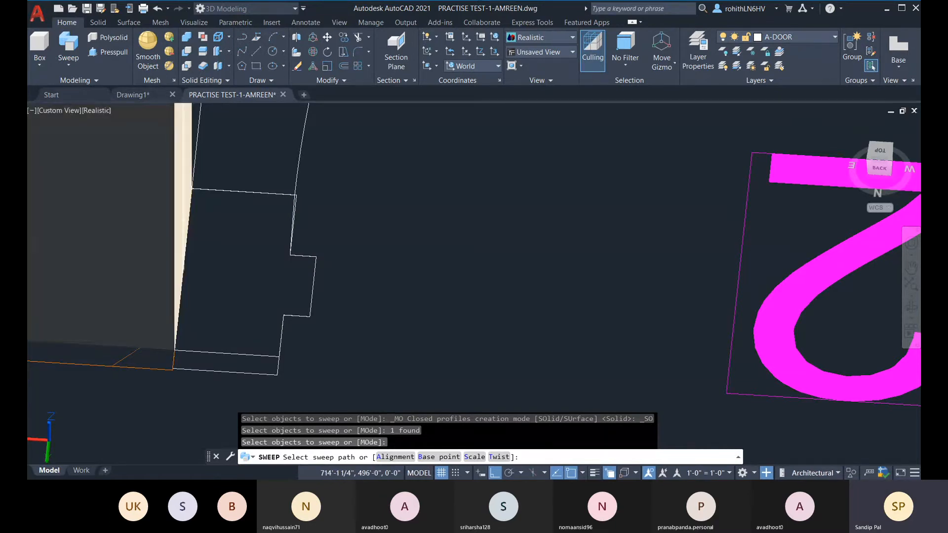
pyautogui.click(186, 236)
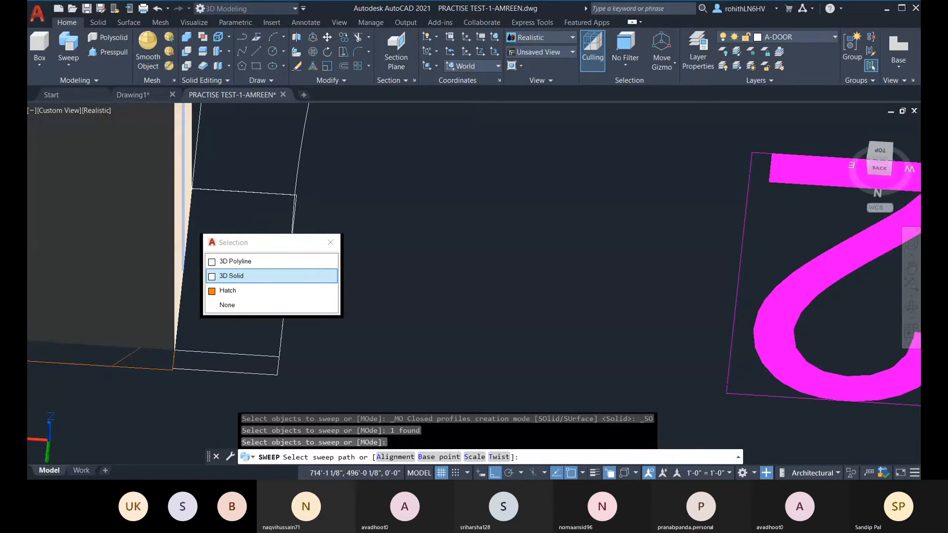
pyautogui.click(241, 262)
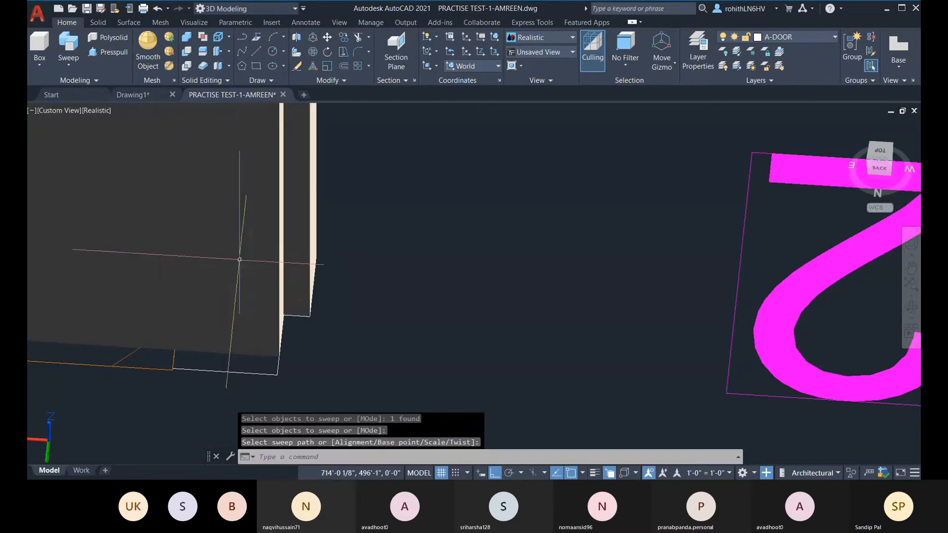
# - Move the swept D2 door frame to the A-WALL-100 layer and clear the selection
pyautogui.scroll(-6, 380, 315)
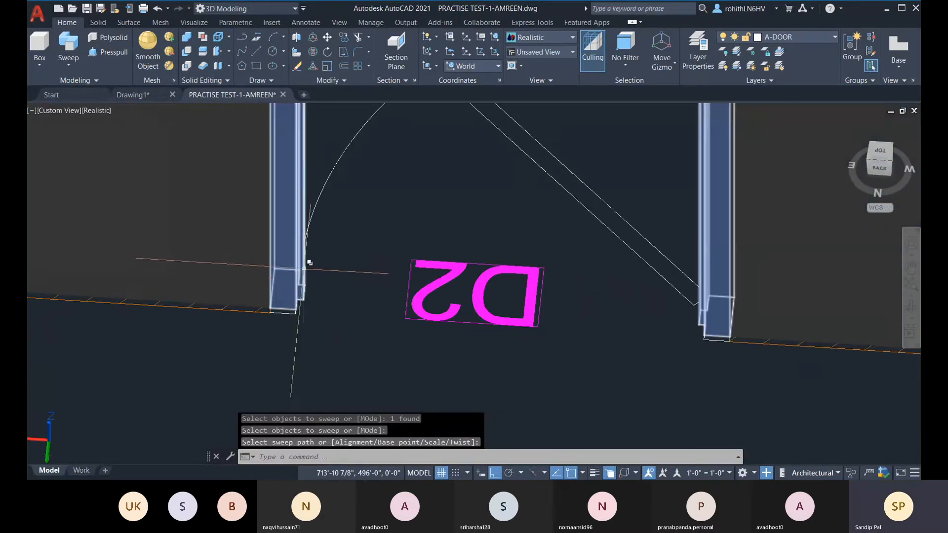
pyautogui.moveTo(306, 265); pyautogui.dragTo(311, 469, button='middle')
pyautogui.scroll(-3, 327, 390)
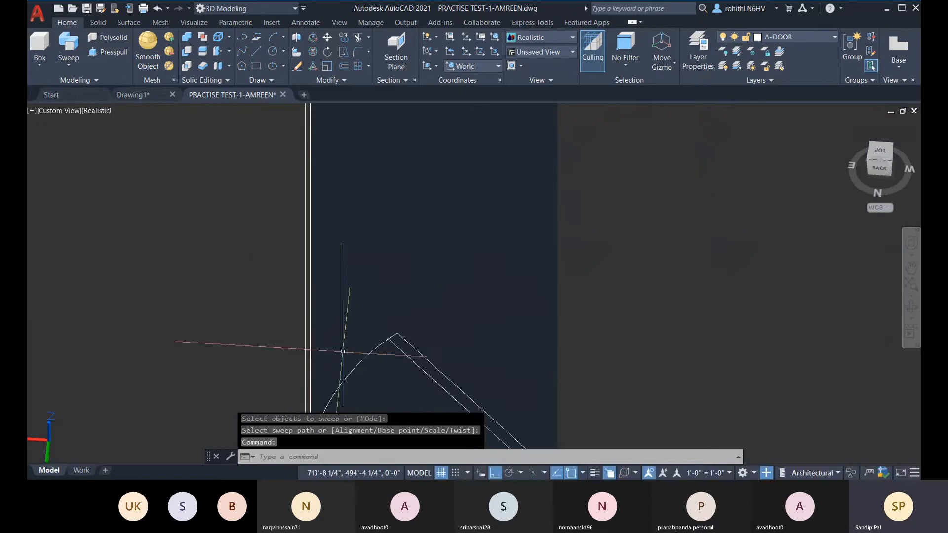
pyautogui.keyDown('shift'); pyautogui.moveTo(344, 341); pyautogui.dragTo(326, 336, button='middle'); pyautogui.keyUp('shift')
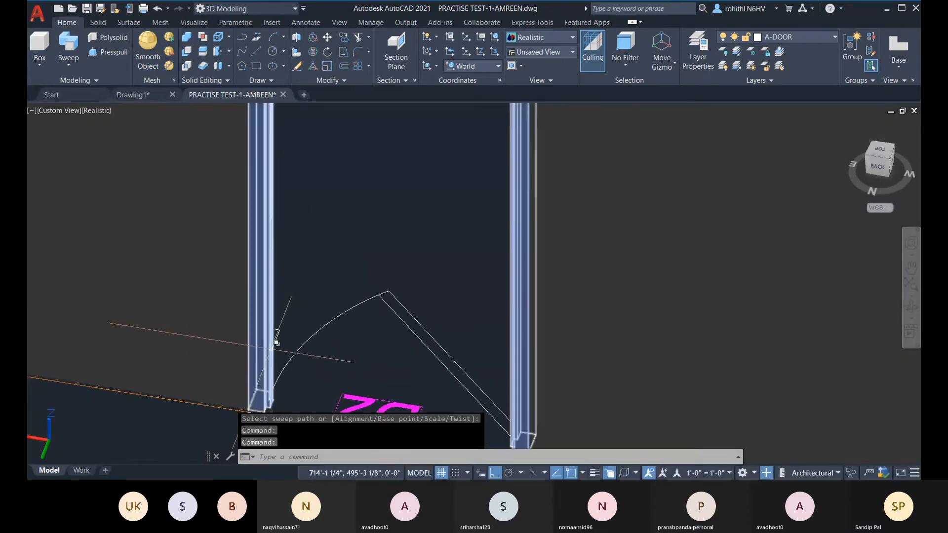
pyautogui.click(272, 348)
pyautogui.click(320, 392)
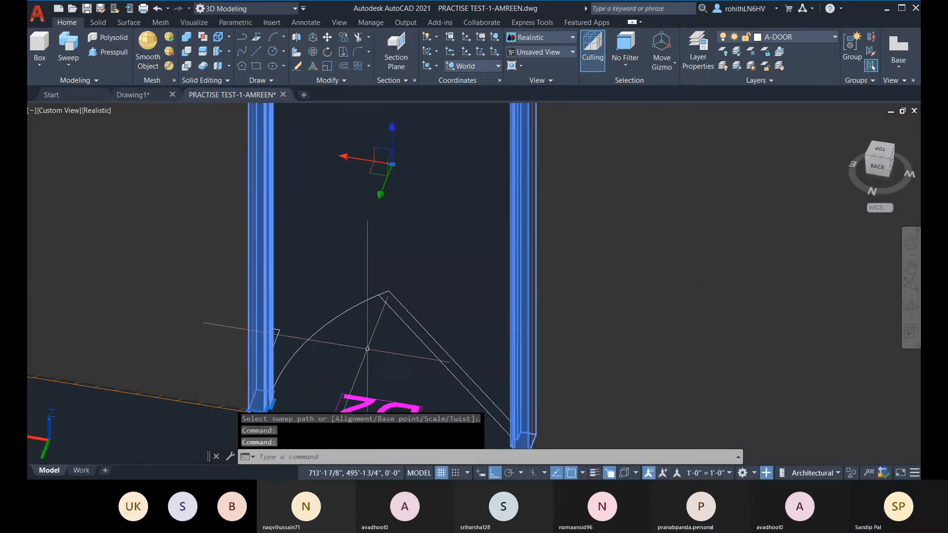
pyautogui.scroll(-3, 374, 339)
pyautogui.moveTo(395, 280); pyautogui.dragTo(391, 378, button='middle')
pyautogui.keyDown('shift'); pyautogui.moveTo(416, 265); pyautogui.dragTo(513, 262, button='middle'); pyautogui.keyUp('shift')
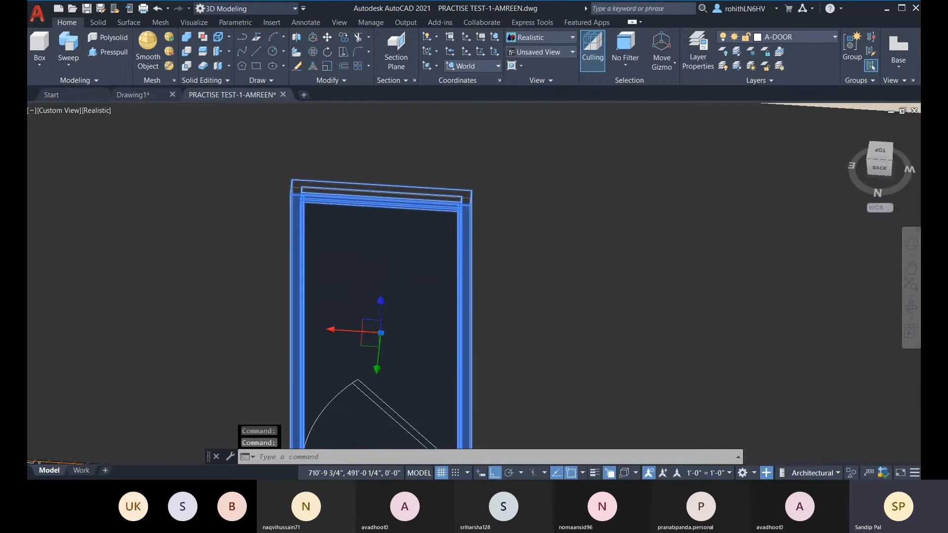
pyautogui.scroll(-2, 518, 257)
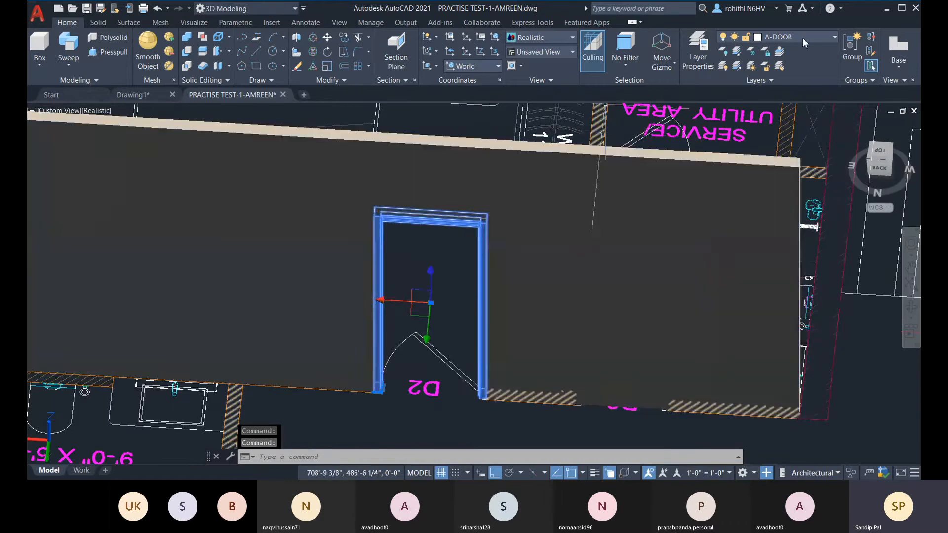
pyautogui.click(802, 37)
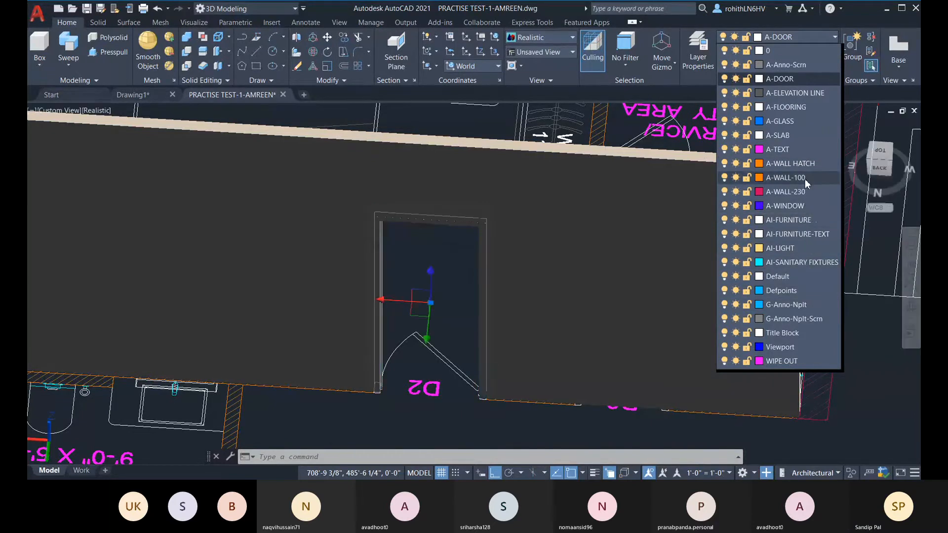
pyautogui.click(785, 177)
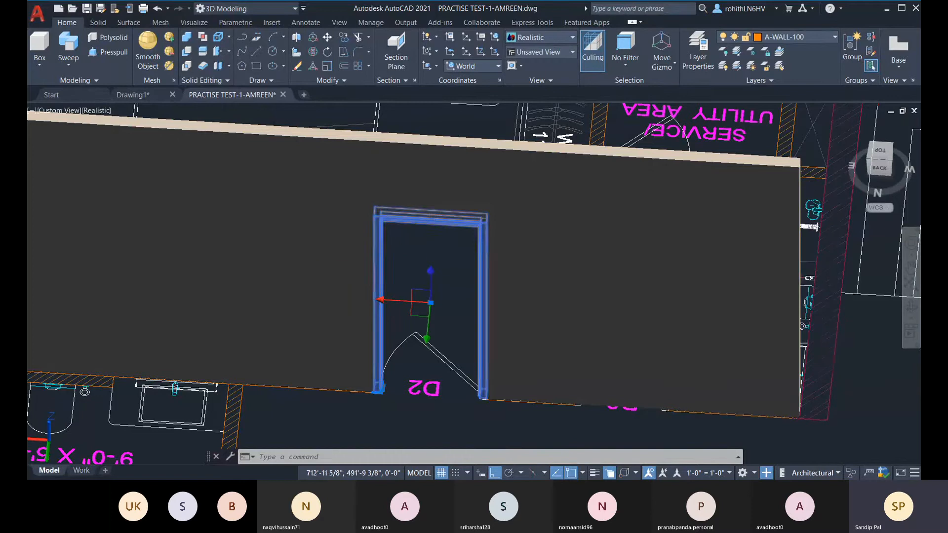
pyautogui.press('Escape')
pyautogui.press('Escape')
# - Model the D2 door leaf as a box between the two jamb rebates, rising to the underside of the frame's head
pyautogui.scroll(3, 409, 364)
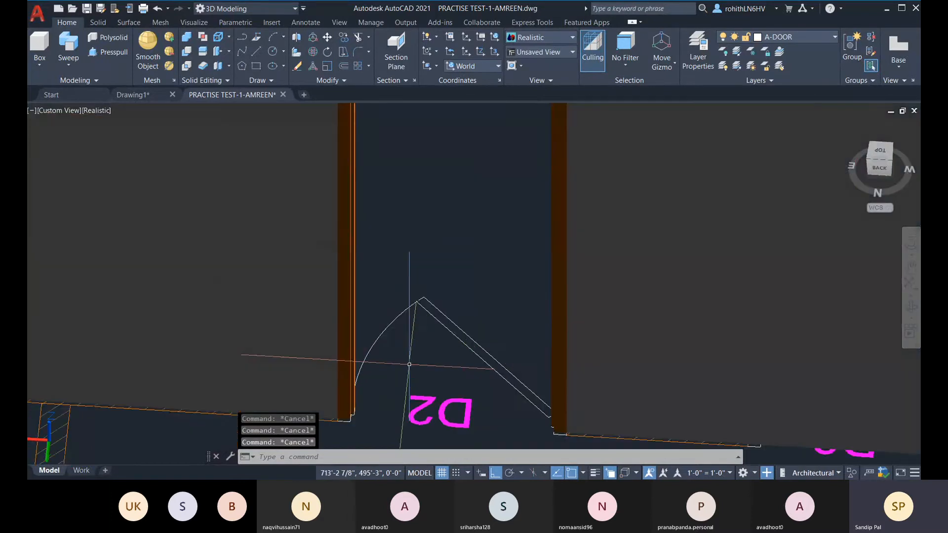
pyautogui.keyDown('shift'); pyautogui.moveTo(486, 372); pyautogui.dragTo(589, 395, button='middle'); pyautogui.keyUp('shift')
pyautogui.scroll(4, 431, 252)
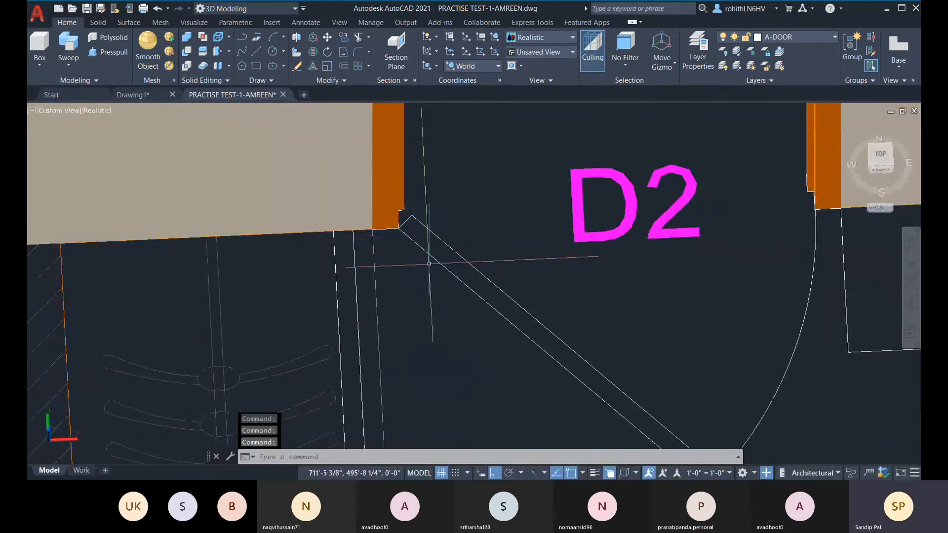
pyautogui.moveTo(431, 252); pyautogui.dragTo(399, 334, button='middle')
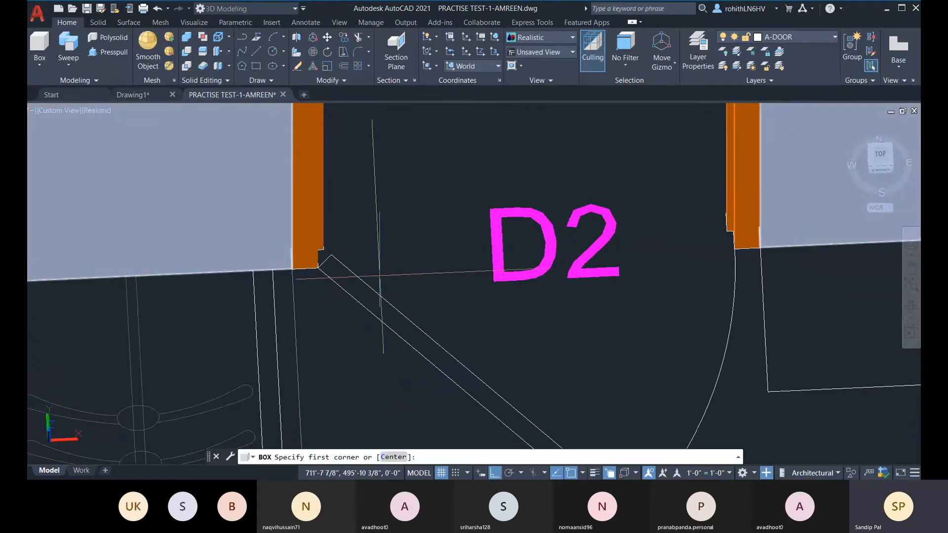
pyautogui.click(319, 267)
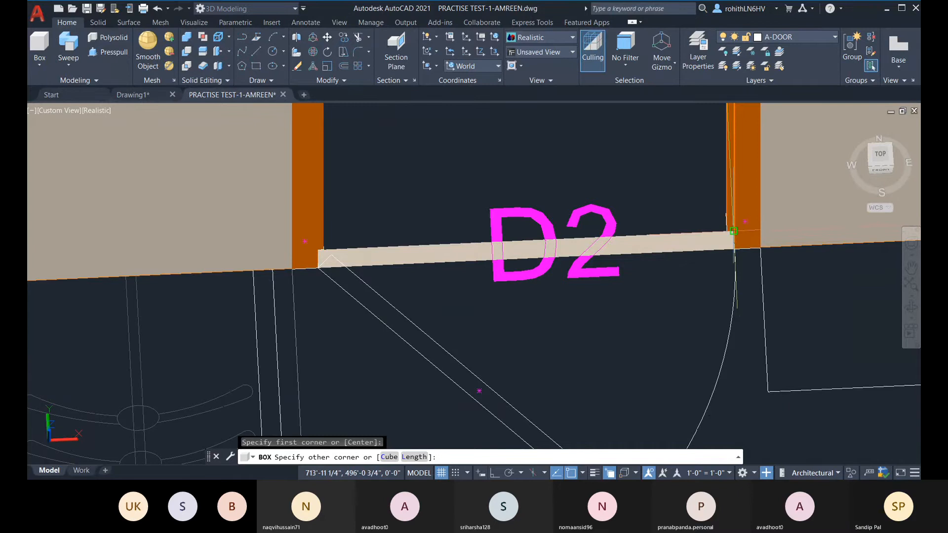
pyautogui.click(734, 231)
pyautogui.scroll(-4, 689, 144)
pyautogui.moveTo(689, 146); pyautogui.dragTo(633, 336, button='middle')
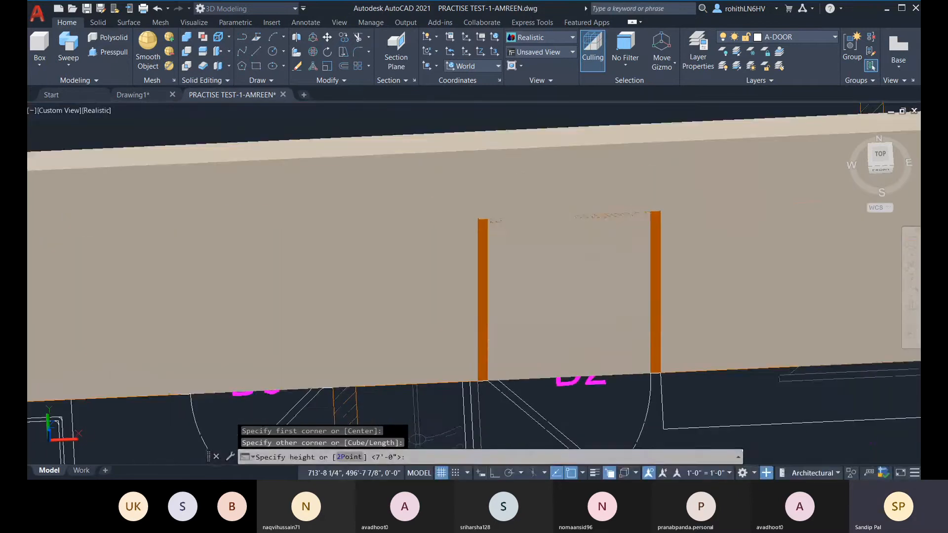
pyautogui.keyDown('shift'); pyautogui.moveTo(650, 216); pyautogui.dragTo(604, 359, button='middle'); pyautogui.keyUp('shift')
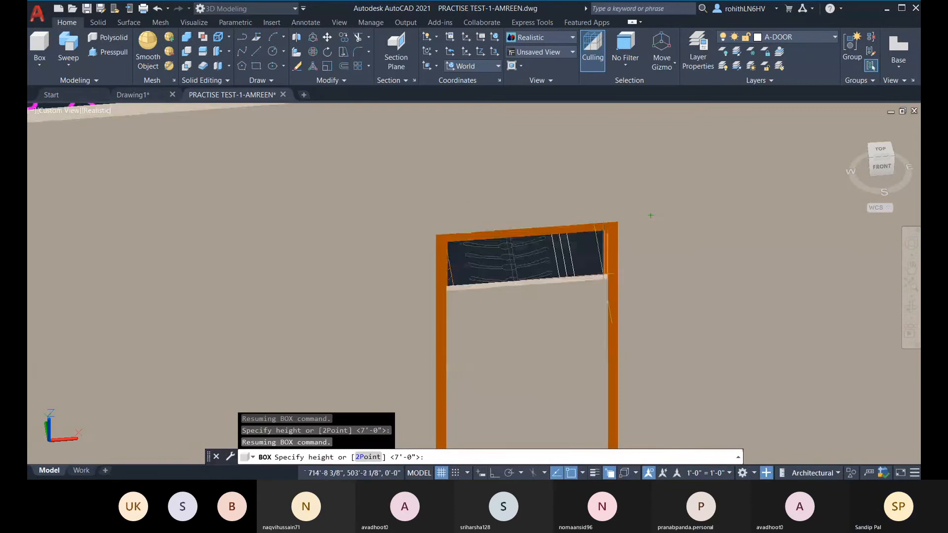
pyautogui.scroll(4, 603, 266)
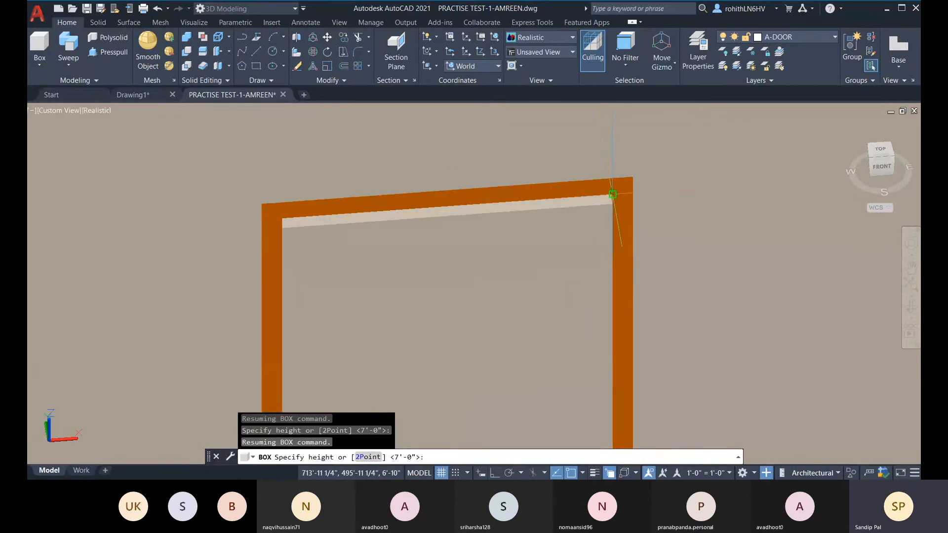
pyautogui.click(613, 194)
# - Select the D2 door leaf, switch its gizmo to Rotate and relocate the gizmo to the leaf's hinge edge
pyautogui.scroll(-4, 531, 254)
pyautogui.scroll(-3, 519, 315)
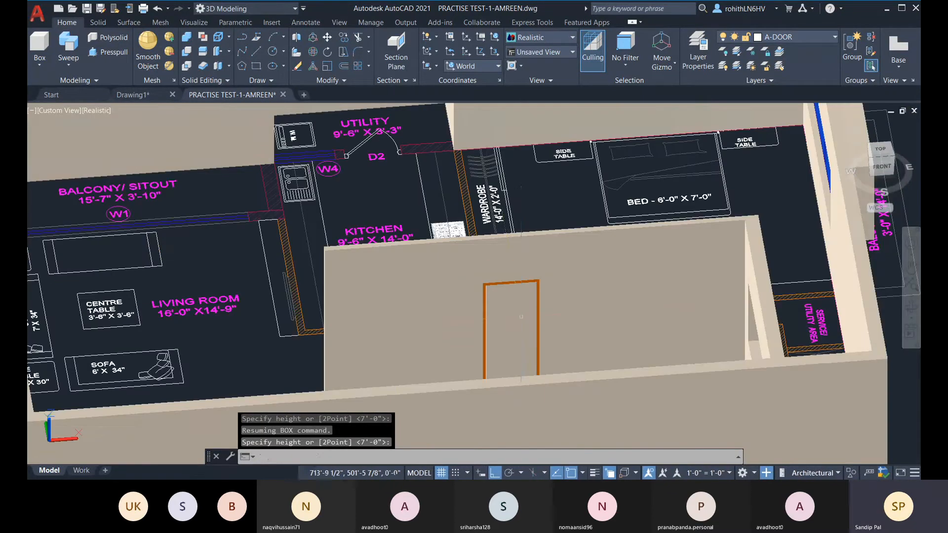
pyautogui.scroll(2, 520, 318)
pyautogui.keyDown('shift'); pyautogui.moveTo(531, 261); pyautogui.dragTo(535, 282, button='middle'); pyautogui.keyUp('shift')
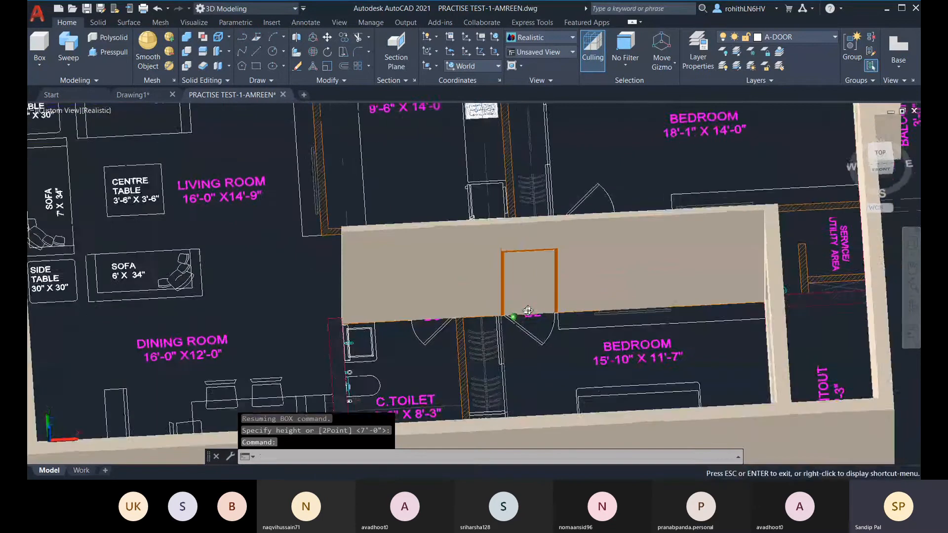
pyautogui.click(533, 282)
pyautogui.scroll(-4, 532, 284)
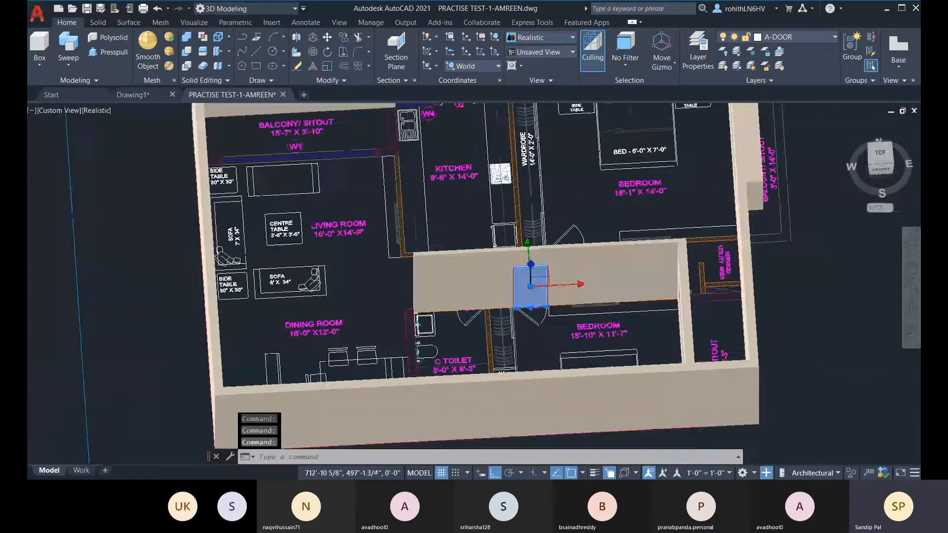
pyautogui.scroll(3, 524, 290)
pyautogui.rightClick(529, 283)
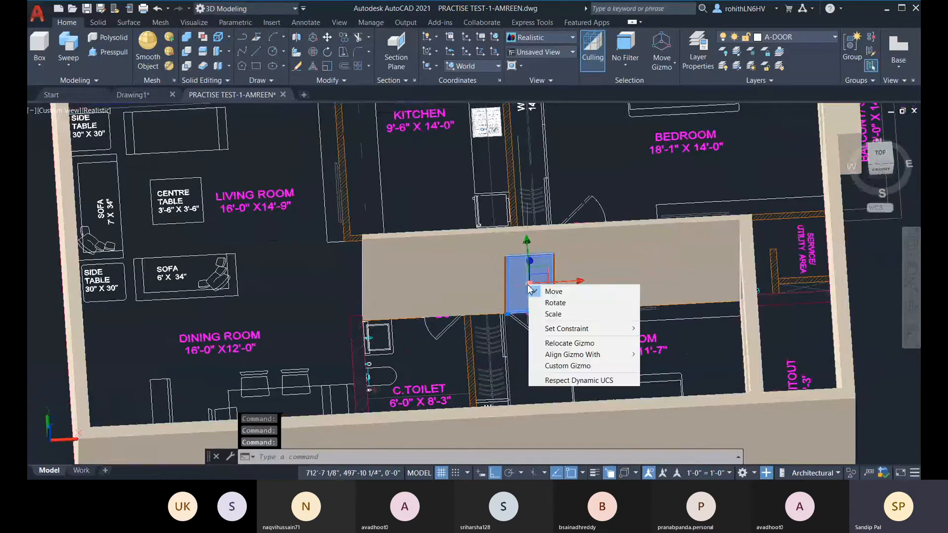
pyautogui.click(556, 301)
pyautogui.scroll(6, 542, 298)
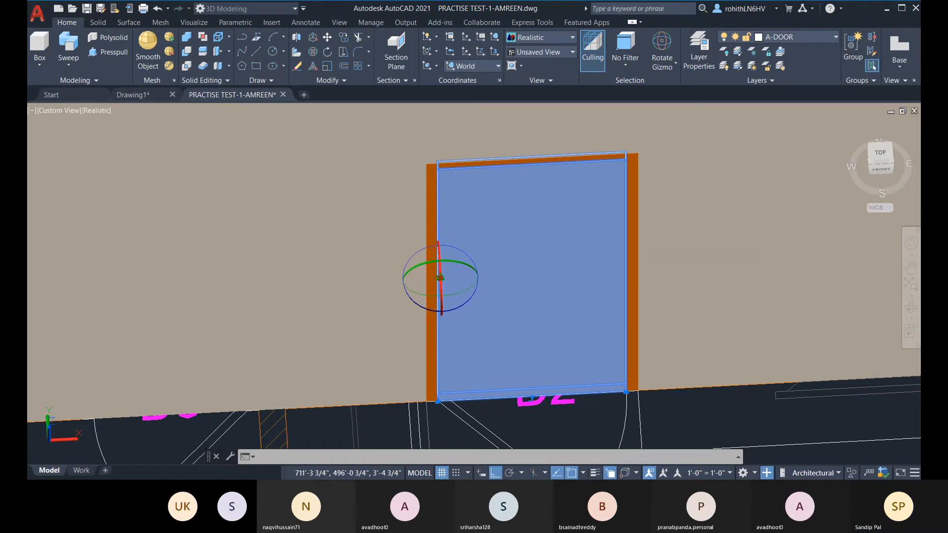
pyautogui.click(437, 277)
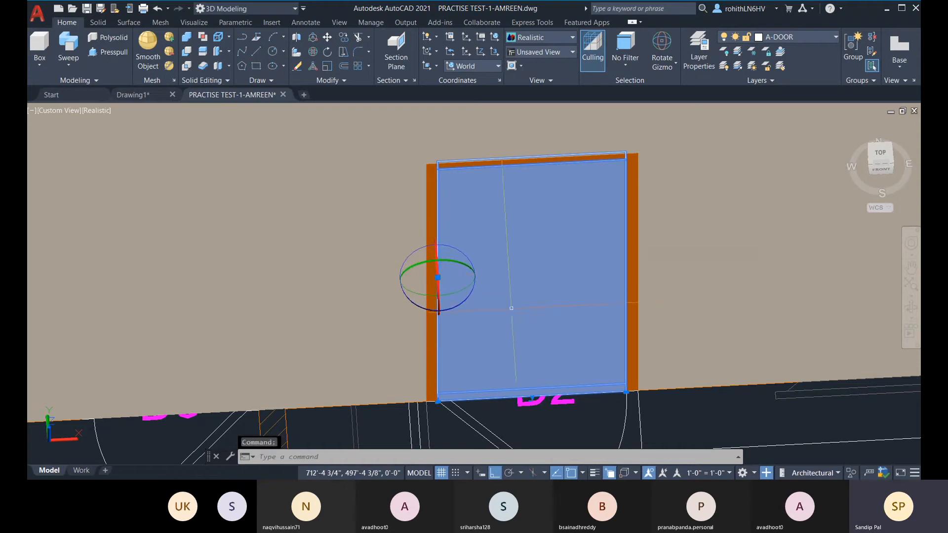
# - Rotate the door leaf about the vertical axis with Ortho off until it matches the open D2 leaf on the plan
pyautogui.click(468, 302)
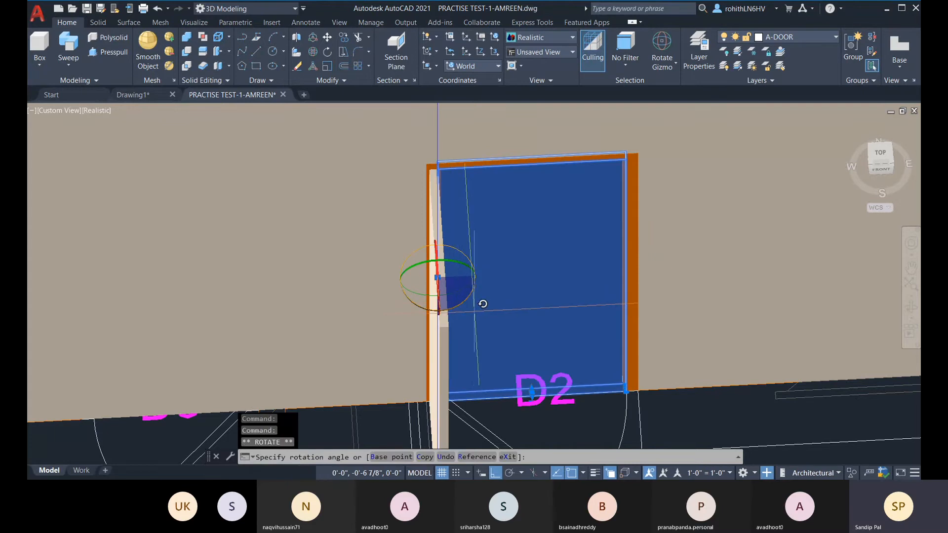
pyautogui.press('F8')
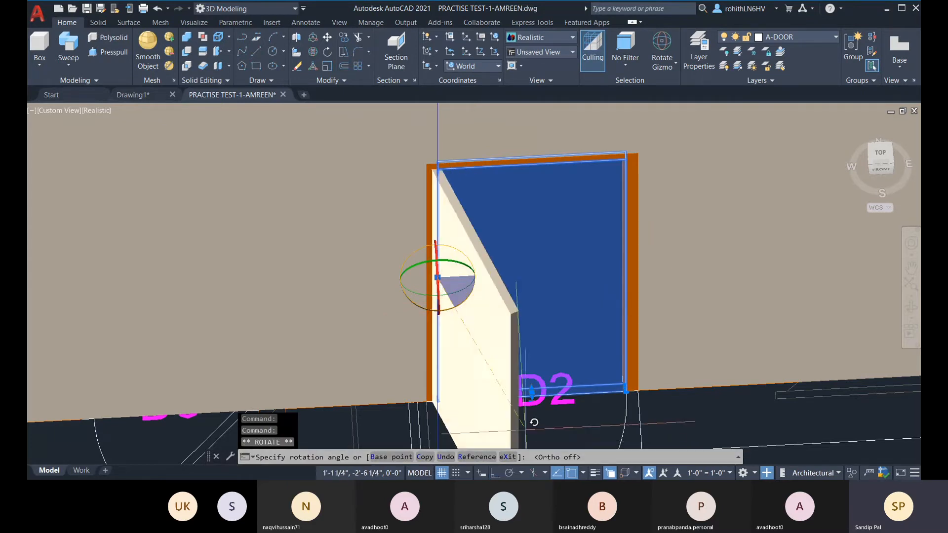
pyautogui.moveTo(534, 423); pyautogui.dragTo(559, 292, button='middle')
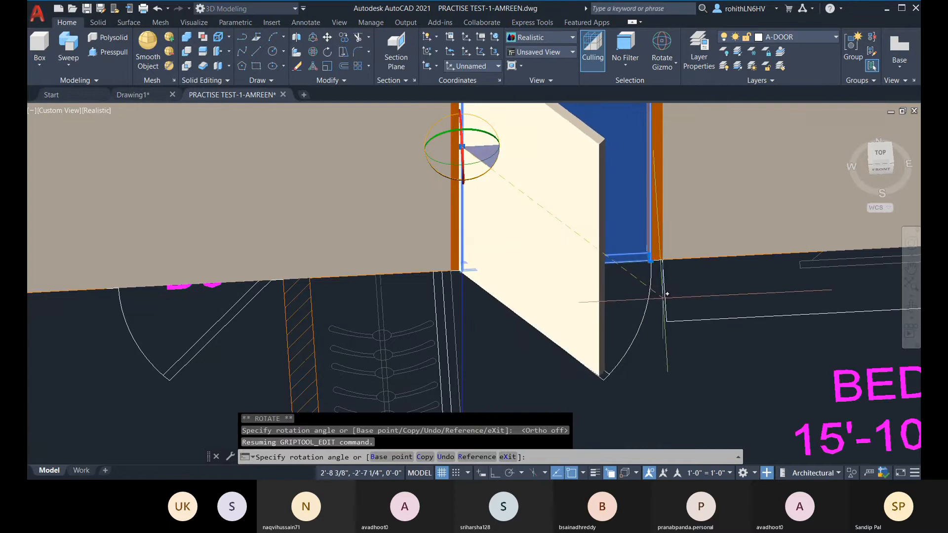
pyautogui.press('Escape')
pyautogui.press('Escape')
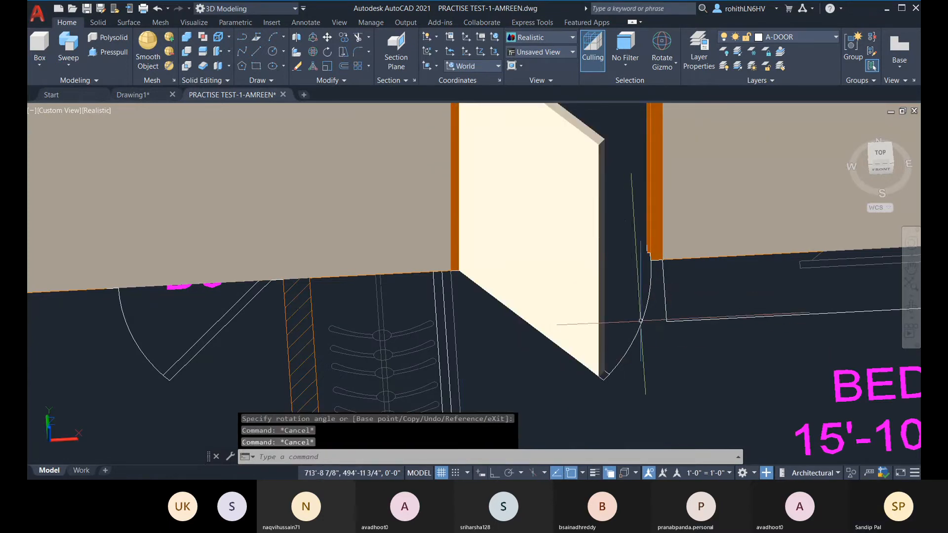
# - Examine how the open D2 door leaf sits in its frame from both sides of the wall and within the apartment
pyautogui.keyDown('shift'); pyautogui.moveTo(646, 318); pyautogui.dragTo(498, 312, button='middle'); pyautogui.keyUp('shift')
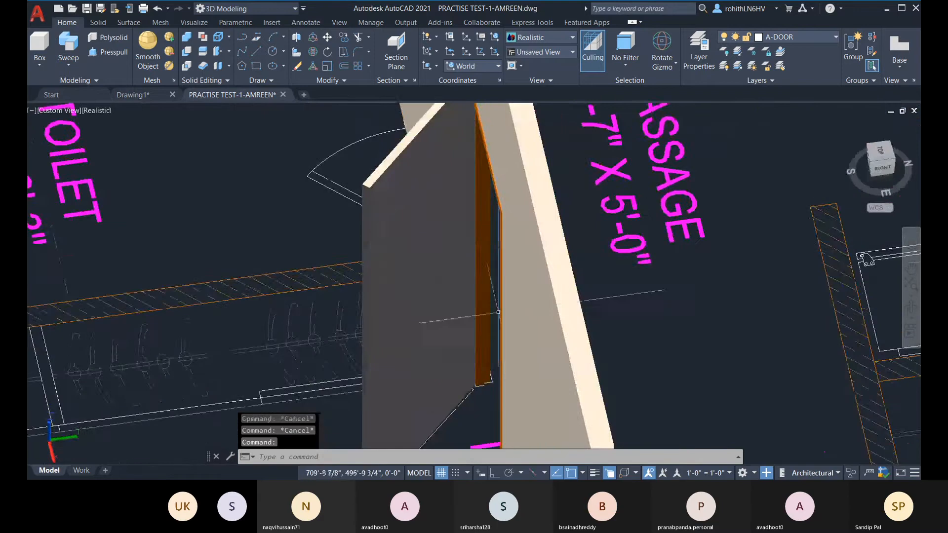
pyautogui.scroll(3, 478, 361)
pyautogui.moveTo(476, 362); pyautogui.dragTo(520, 252, button='middle')
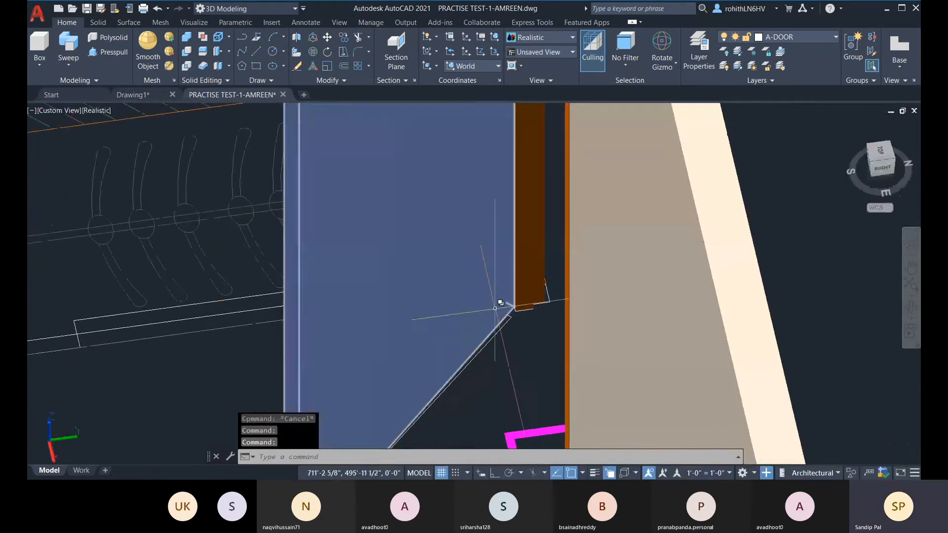
pyautogui.scroll(-4, 501, 307)
pyautogui.keyDown('shift'); pyautogui.moveTo(501, 307); pyautogui.dragTo(539, 299, button='middle'); pyautogui.keyUp('shift')
pyautogui.scroll(-6, 468, 275)
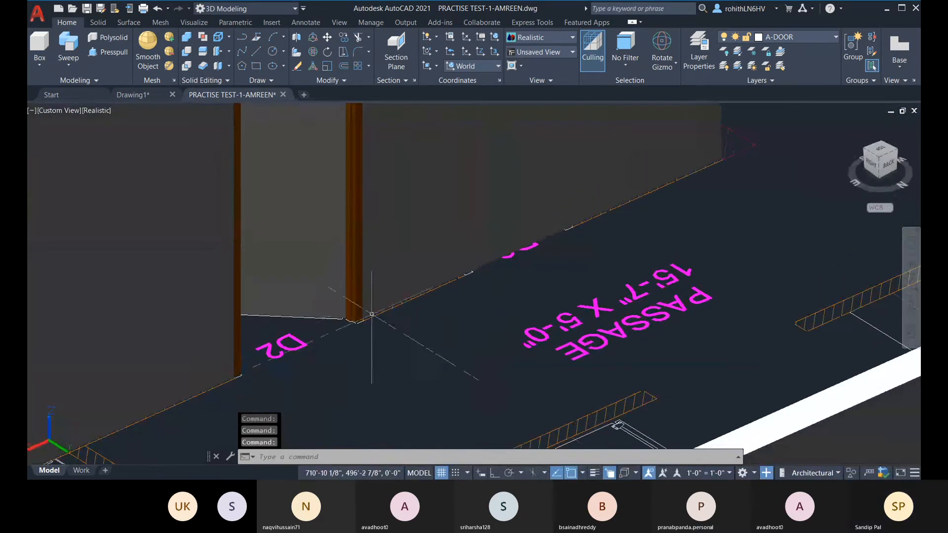
pyautogui.moveTo(386, 350); pyautogui.dragTo(512, 278, button='middle')
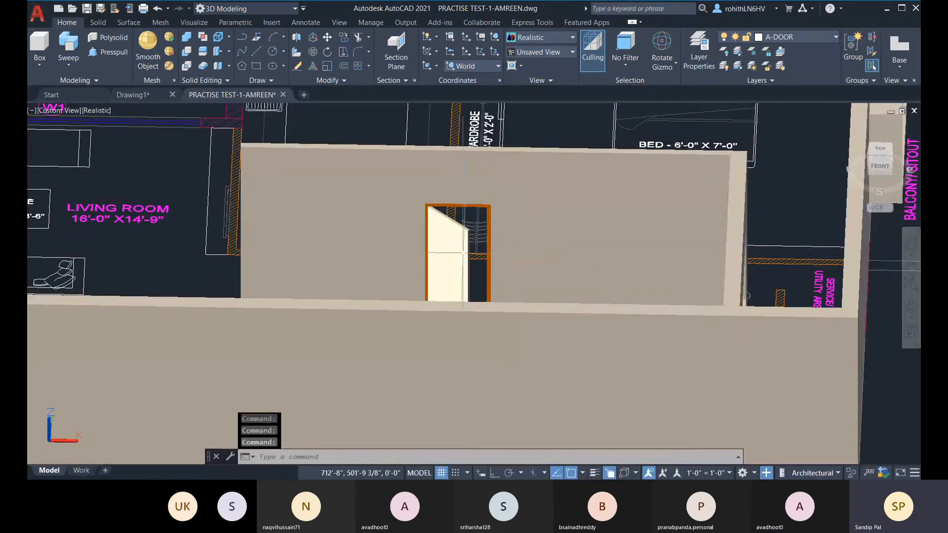
pyautogui.scroll(5, 463, 252)
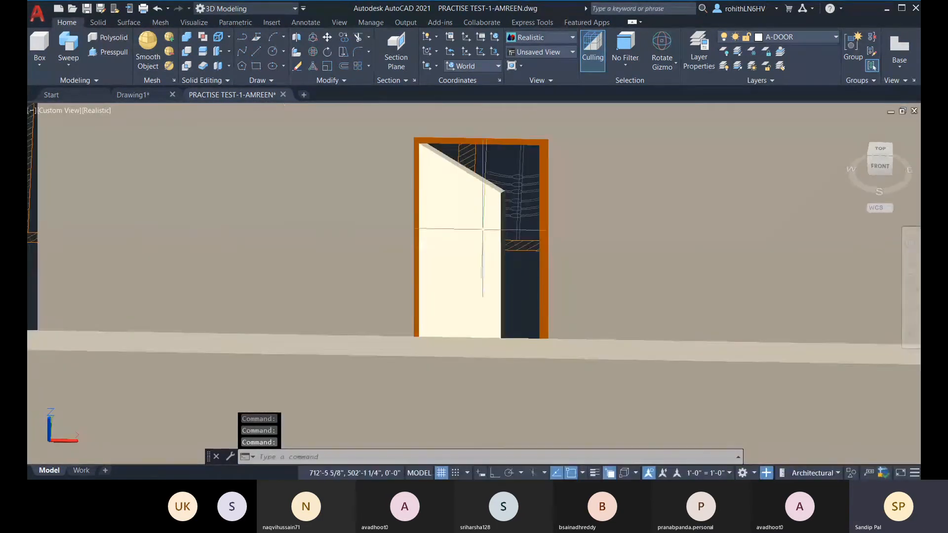
pyautogui.keyDown('shift'); pyautogui.moveTo(482, 229); pyautogui.dragTo(395, 188, button='middle'); pyautogui.keyUp('shift')
pyautogui.scroll(5, 395, 188)
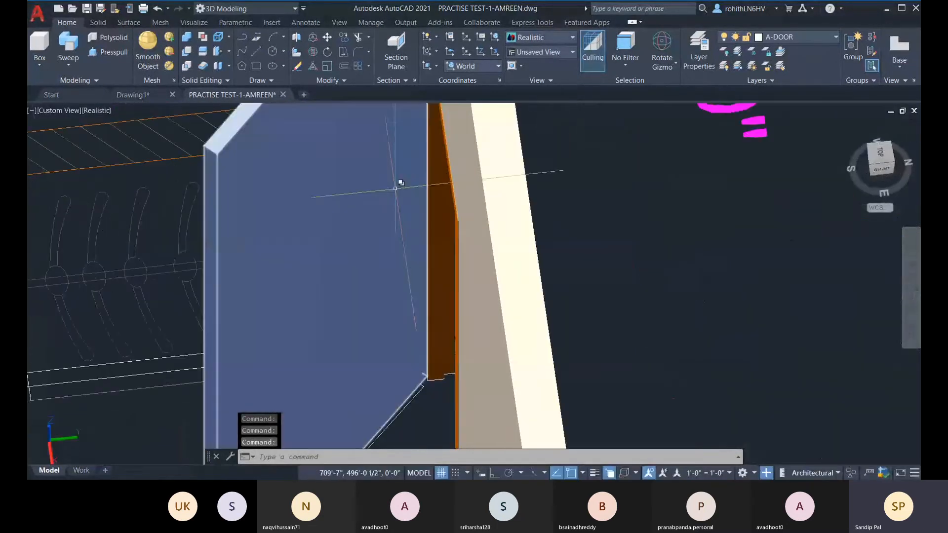
pyautogui.scroll(-2, 432, 221)
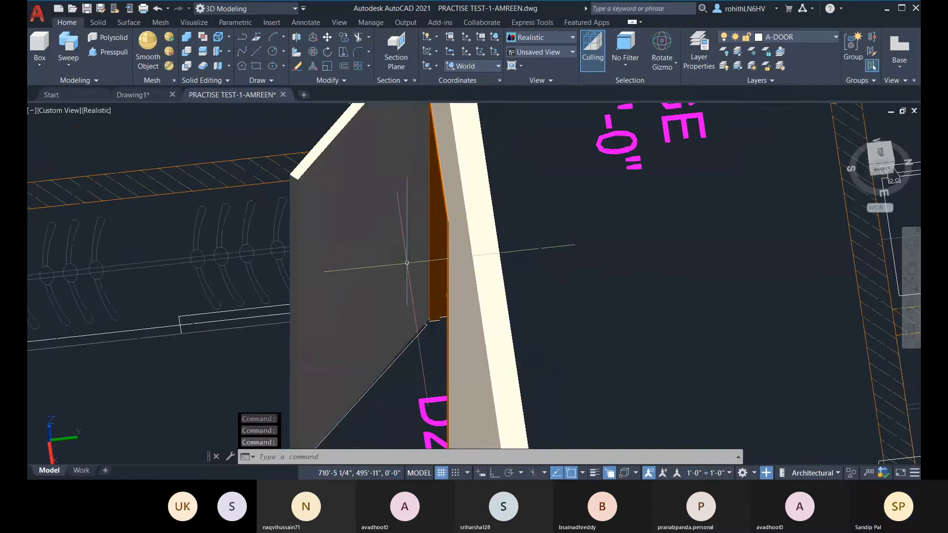
pyautogui.keyDown('shift'); pyautogui.moveTo(413, 250); pyautogui.dragTo(598, 334, button='middle'); pyautogui.keyUp('shift')
pyautogui.moveTo(569, 239); pyautogui.dragTo(569, 331, button='middle')
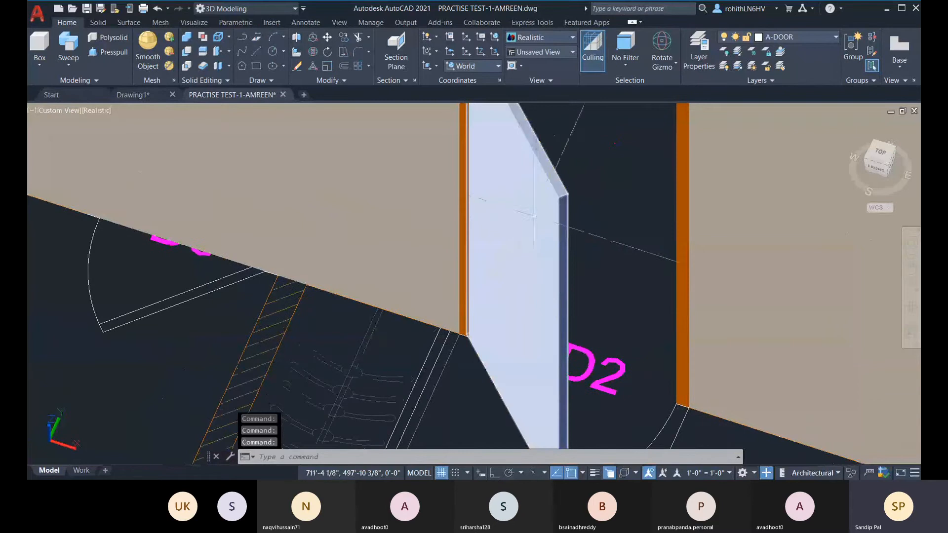
pyautogui.scroll(-3, 533, 215)
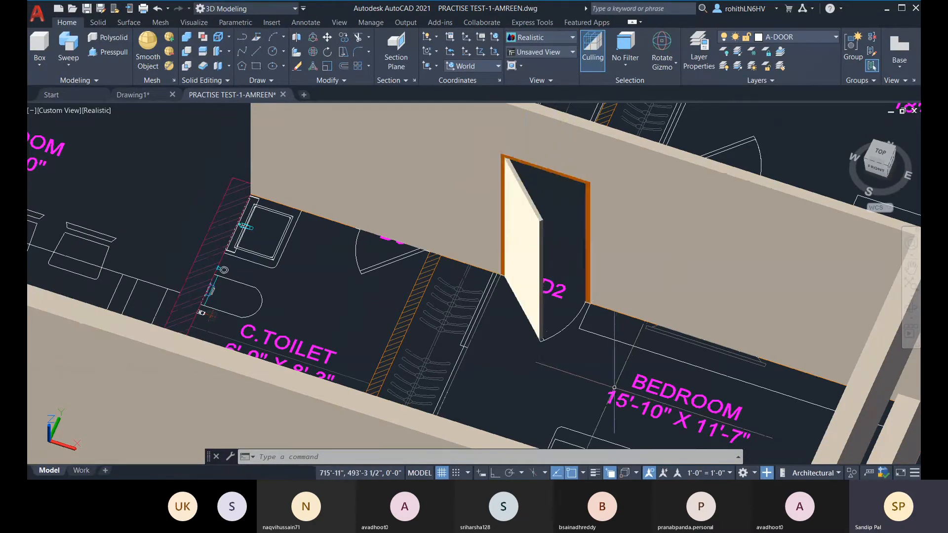
pyautogui.scroll(-5, 578, 365)
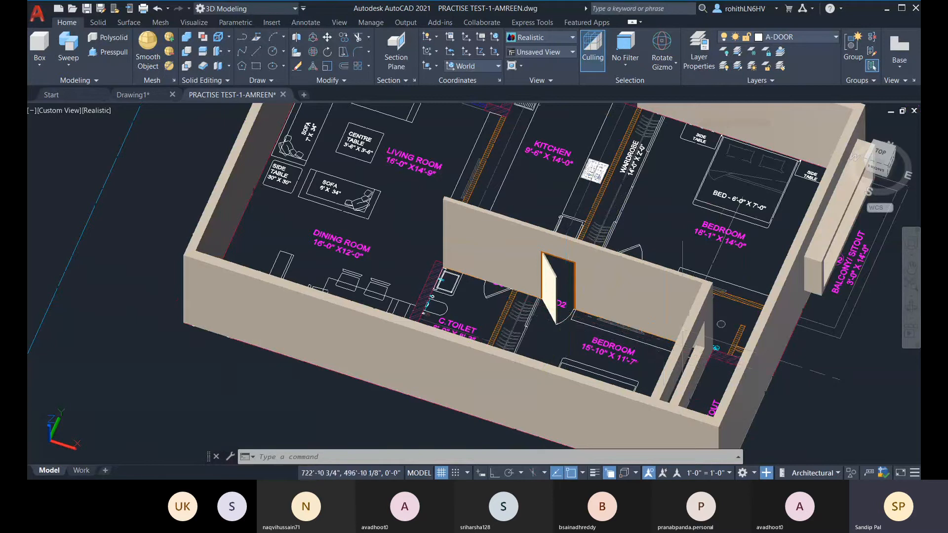
# - Inspect the D2 doorway from the passage side, including the feet of its frame jambs, and review the whole apartment model from outside
pyautogui.moveTo(681, 318); pyautogui.dragTo(599, 389, button='middle')
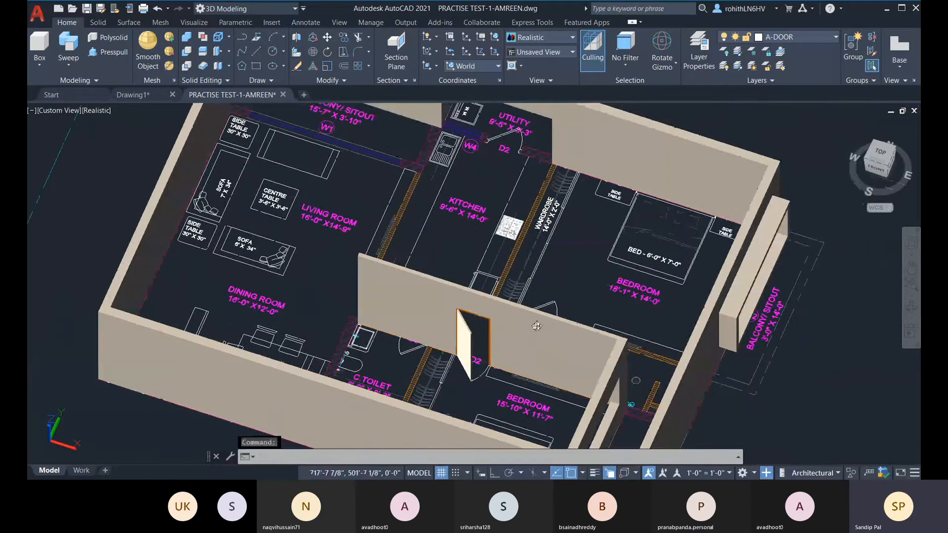
pyautogui.keyDown('shift'); pyautogui.moveTo(535, 324); pyautogui.dragTo(453, 308, button='middle'); pyautogui.keyUp('shift')
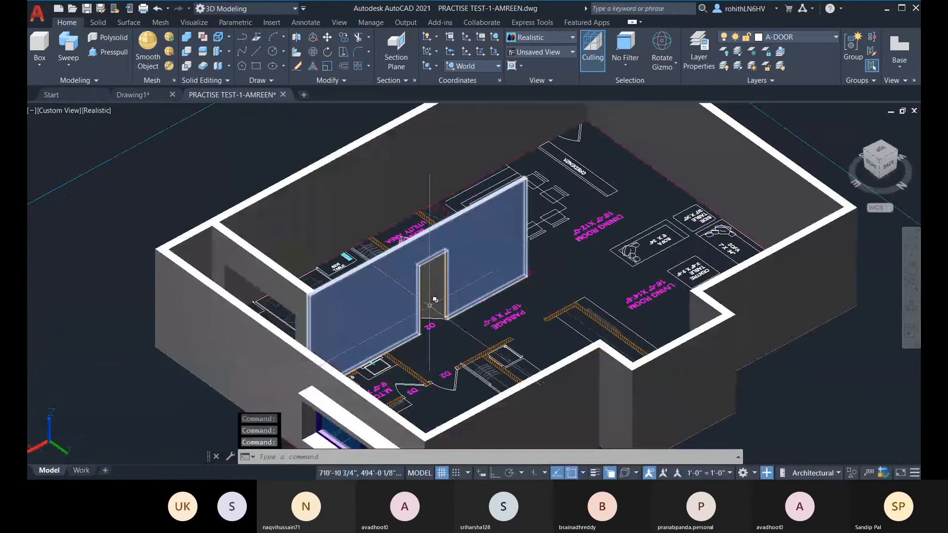
pyautogui.keyDown('shift'); pyautogui.moveTo(571, 275); pyautogui.dragTo(501, 277, button='middle'); pyautogui.keyUp('shift')
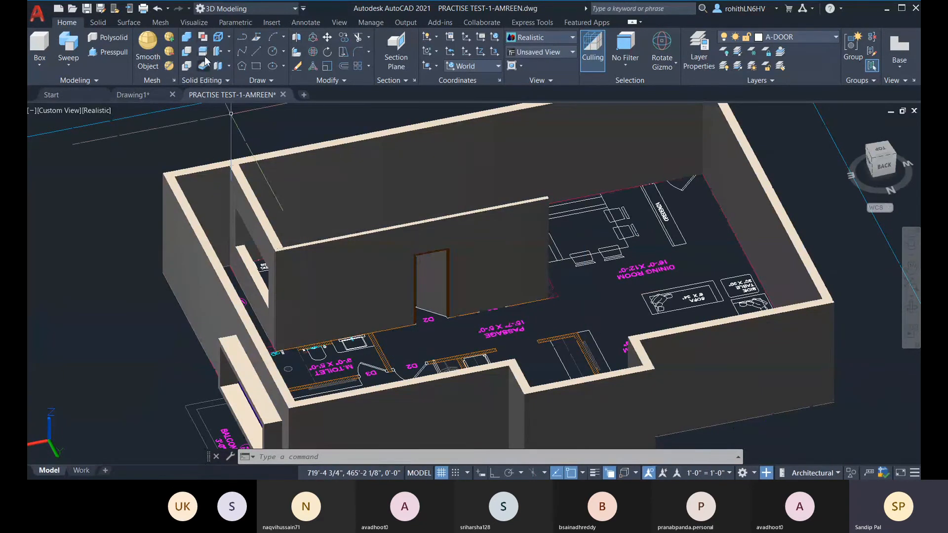
pyautogui.click(72, 69)
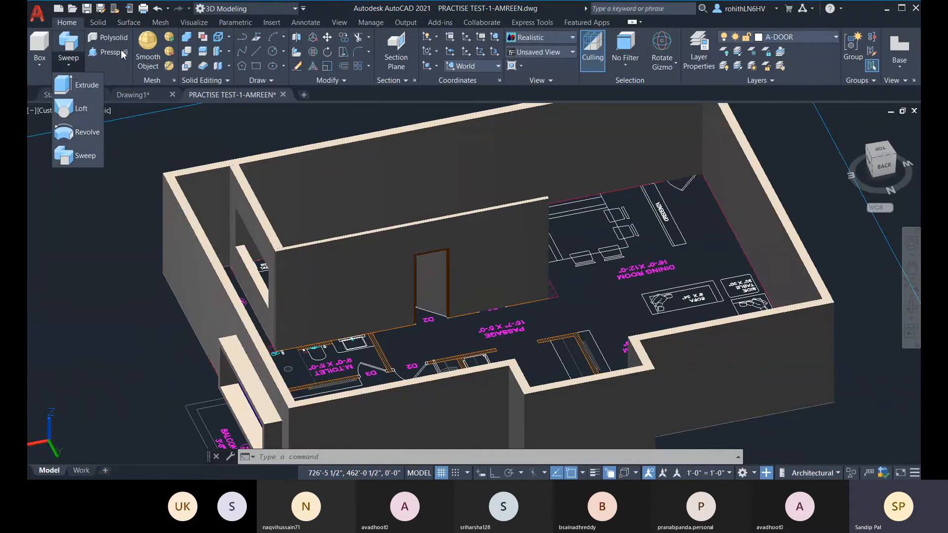
pyautogui.click(304, 81)
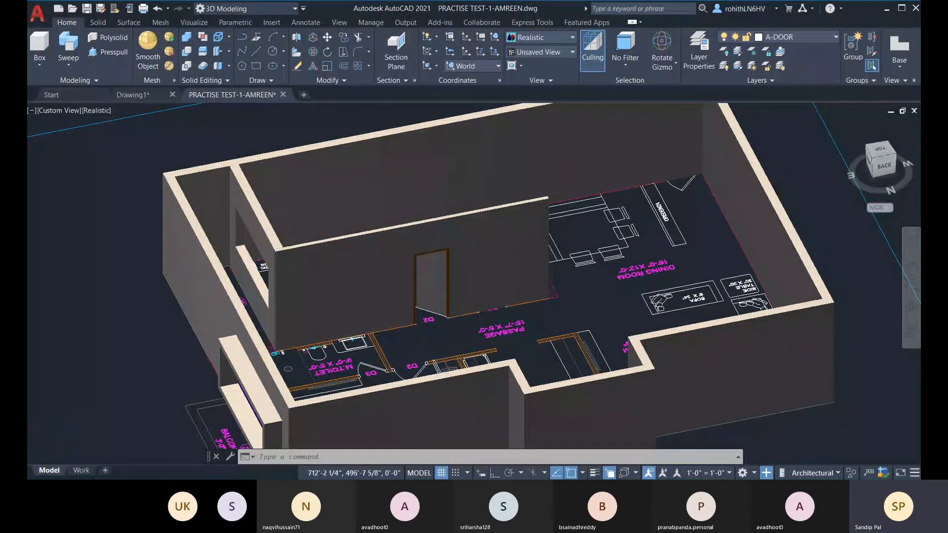
pyautogui.scroll(10, 442, 313)
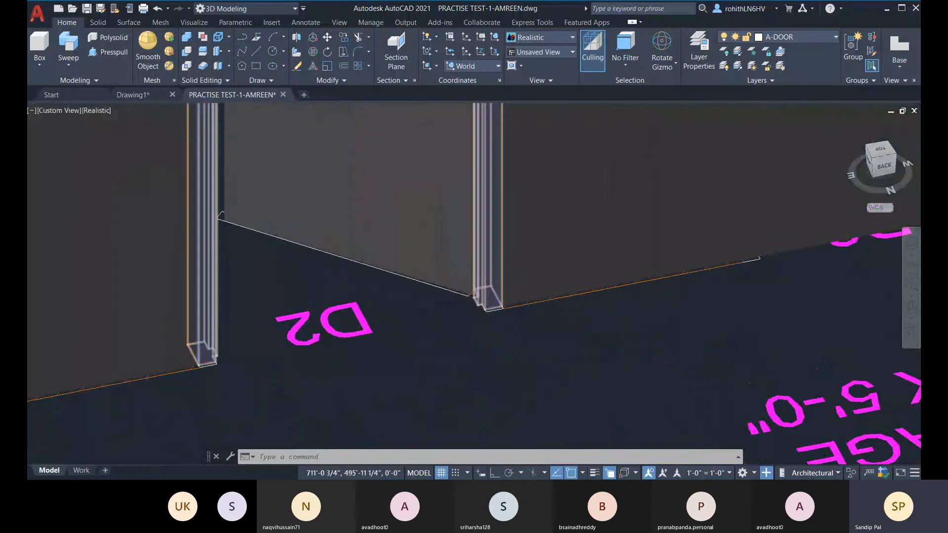
pyautogui.scroll(2, 489, 295)
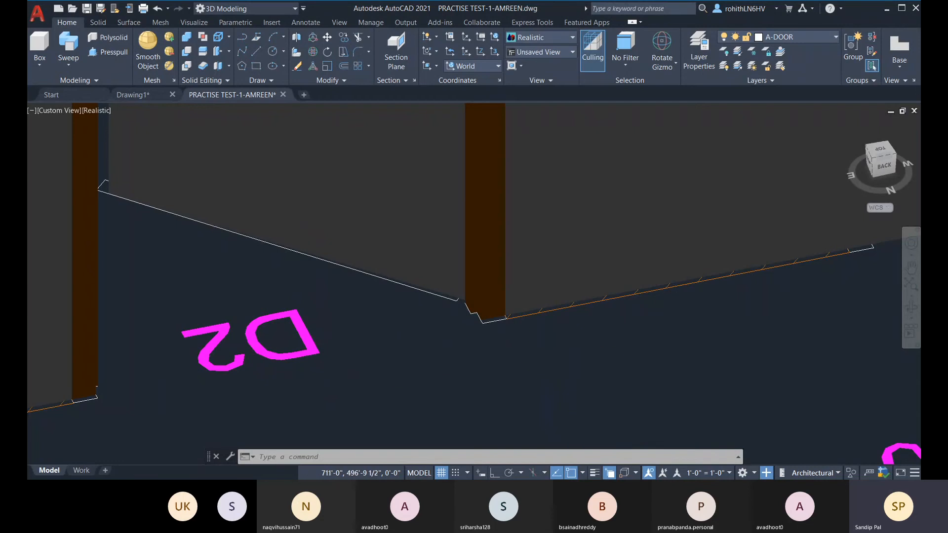
pyautogui.scroll(-3, 552, 352)
pyautogui.moveTo(552, 352); pyautogui.dragTo(473, 355, button='middle')
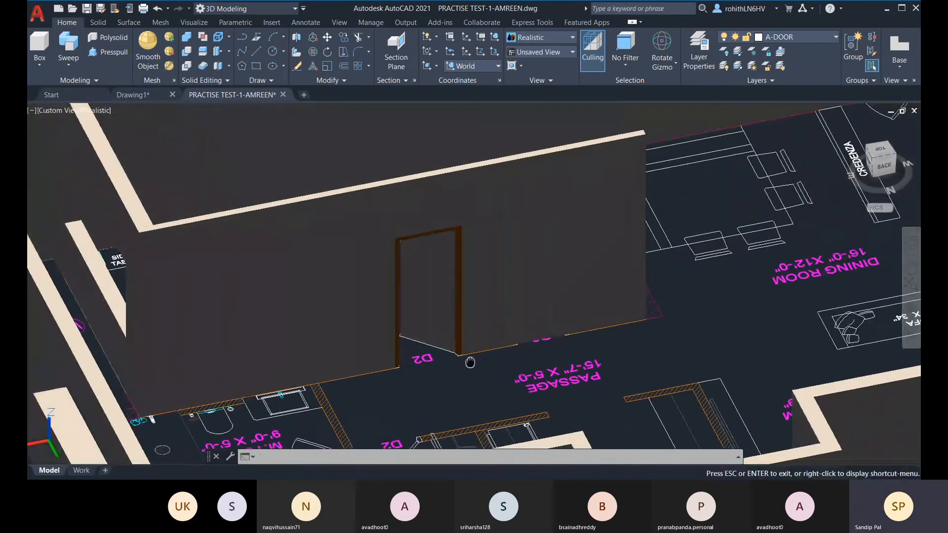
pyautogui.scroll(-5, 494, 369)
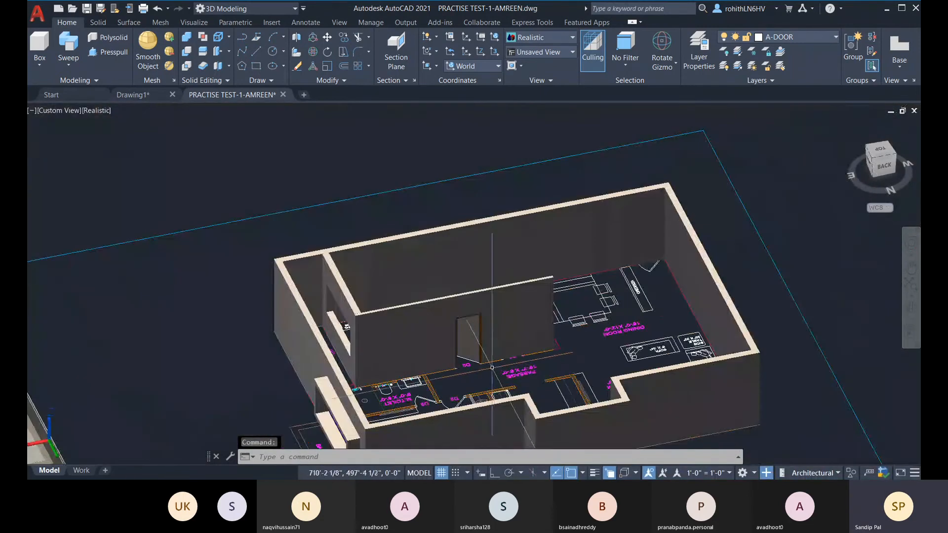
pyautogui.keyDown('shift'); pyautogui.moveTo(592, 368); pyautogui.dragTo(524, 306, button='middle'); pyautogui.keyUp('shift')
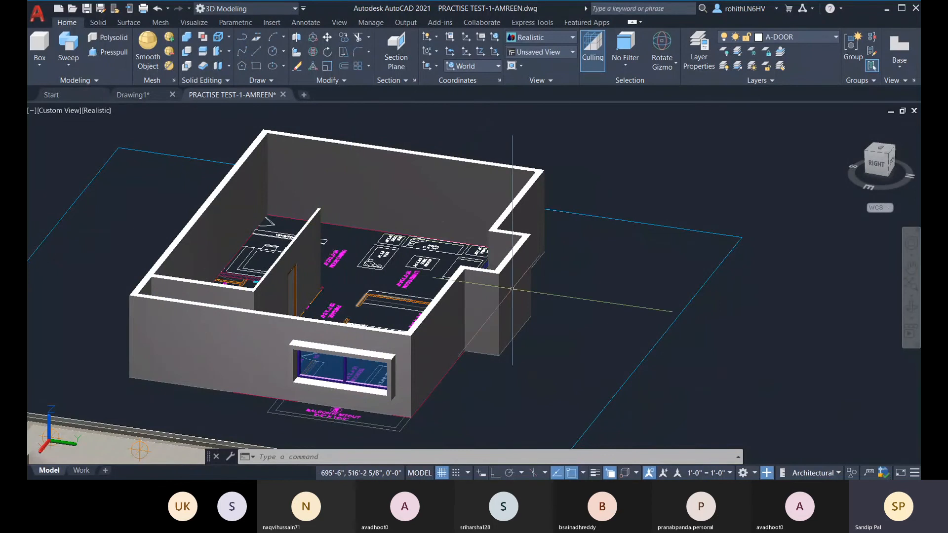
pyautogui.click(791, 380)
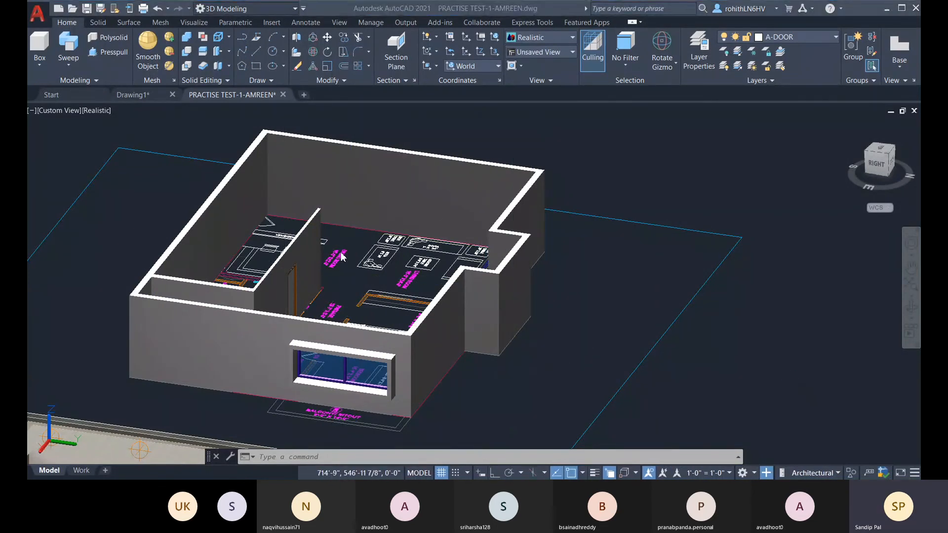